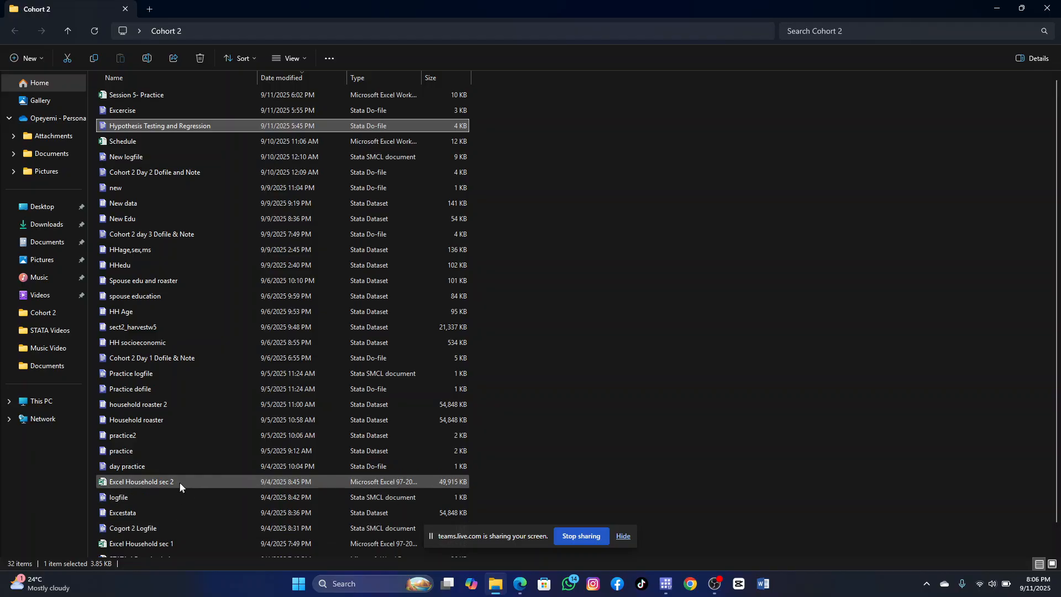
scroll(180, 486, down, 1)
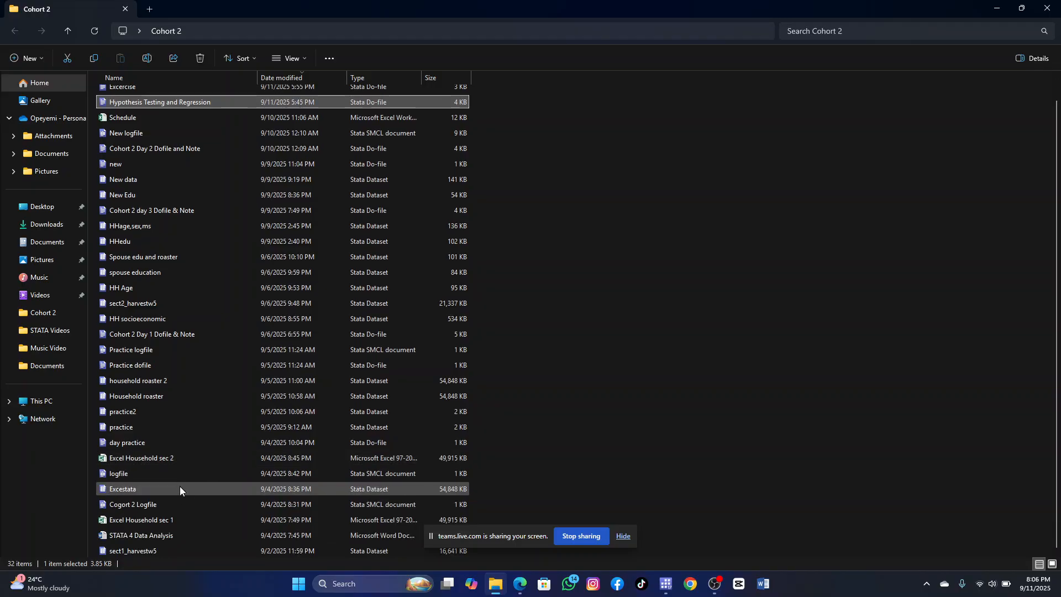
click(157, 555)
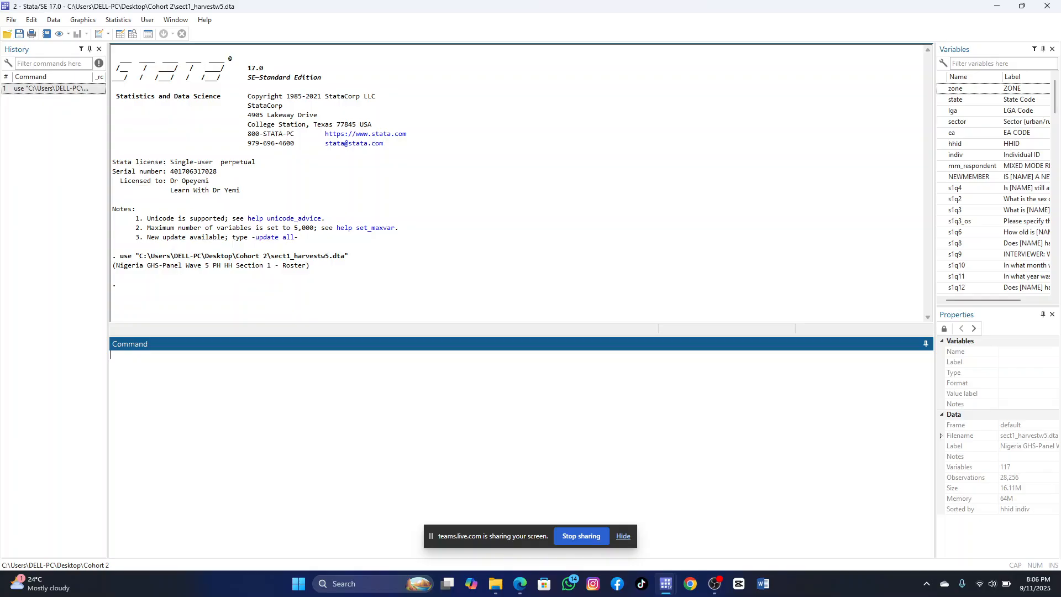
click(1048, 7)
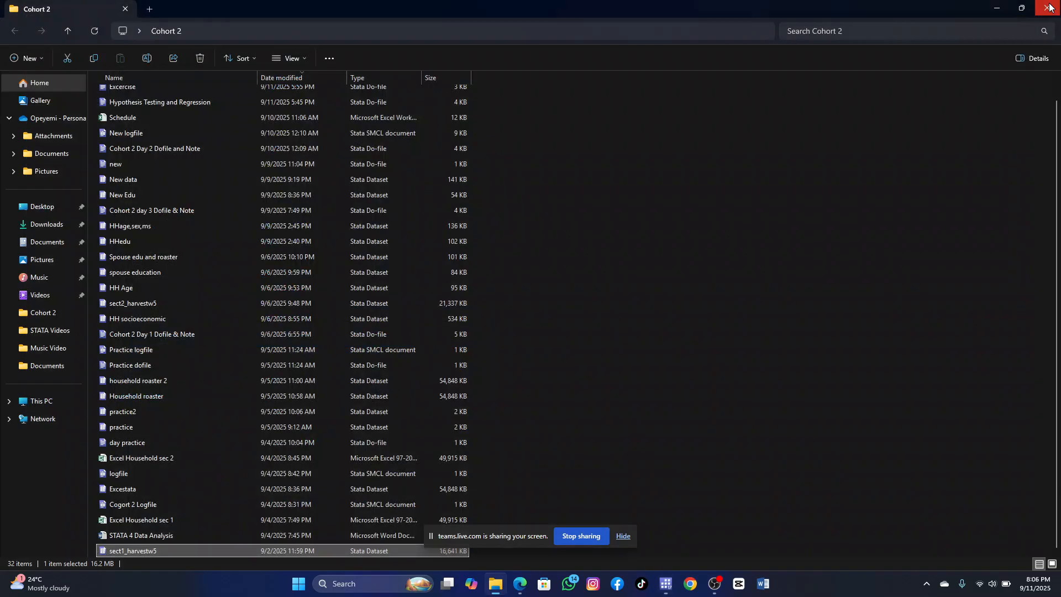
click(1048, 9)
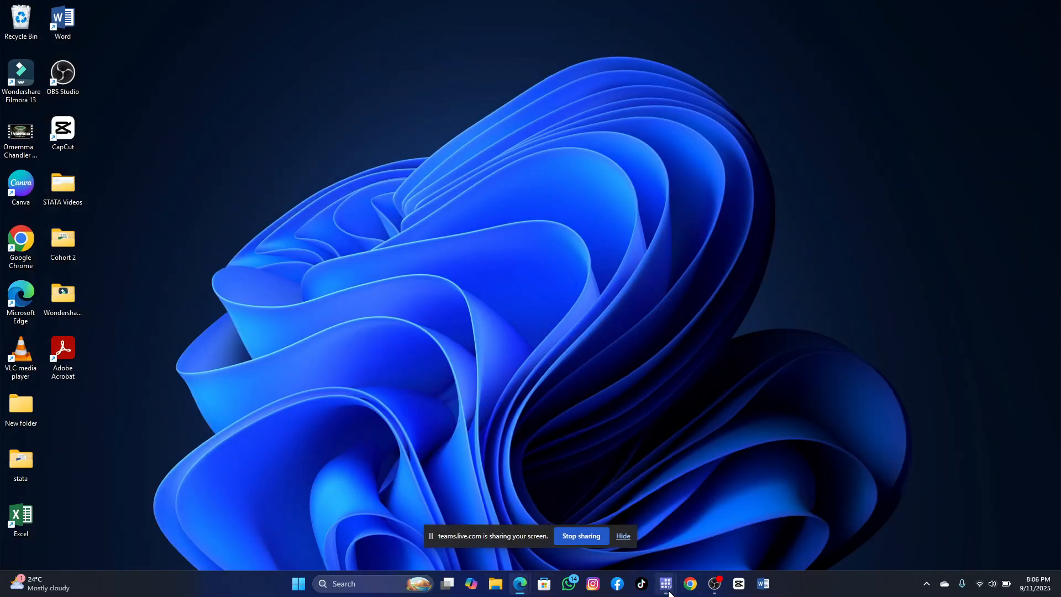
Close the Do-file Editor window holding the Hypothesis Testing and Regression do-file.
mouse_move(666, 584)
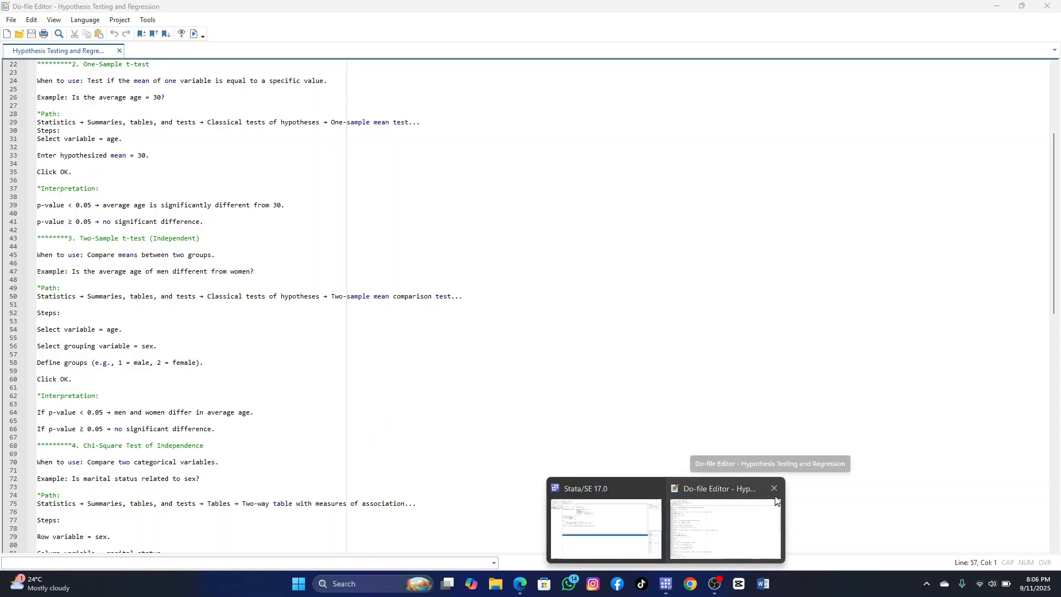
click(774, 490)
click(715, 488)
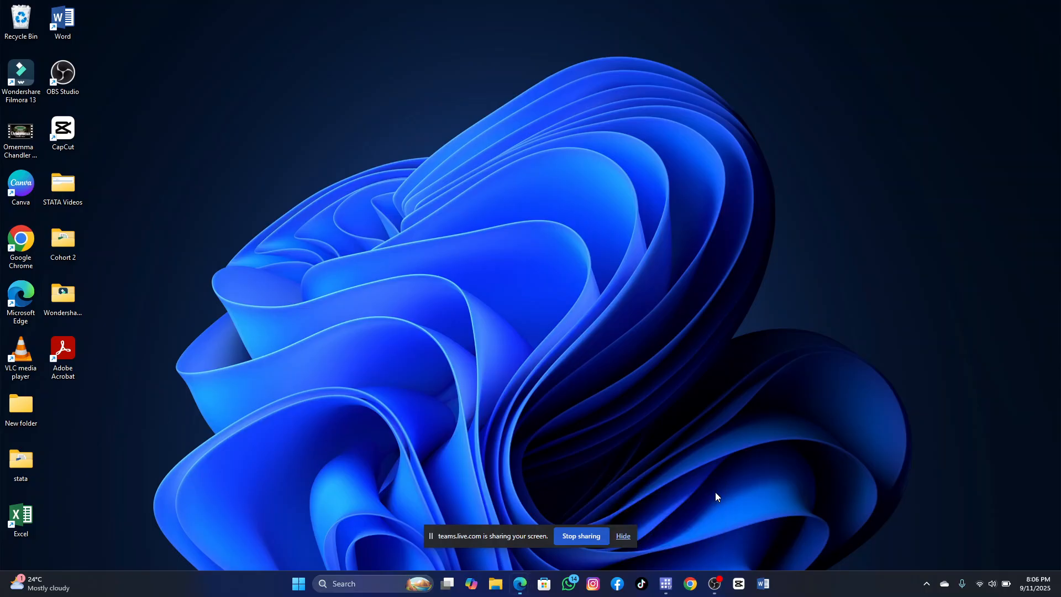
Switch to Stata and open the sect1_harvestw5 dataset from the Cohort 2 folder.
click(666, 584)
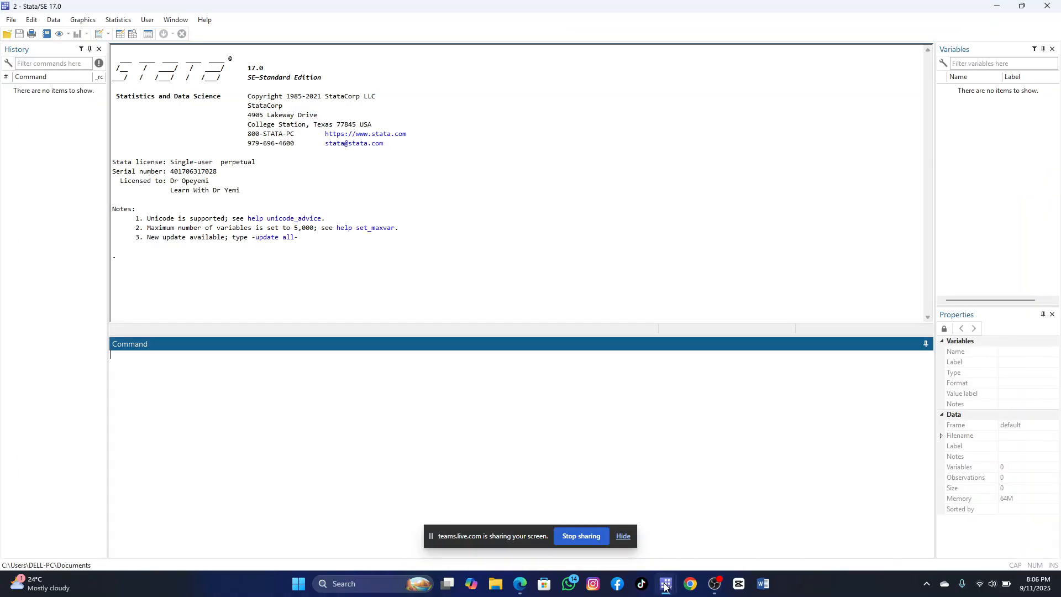
click(11, 19)
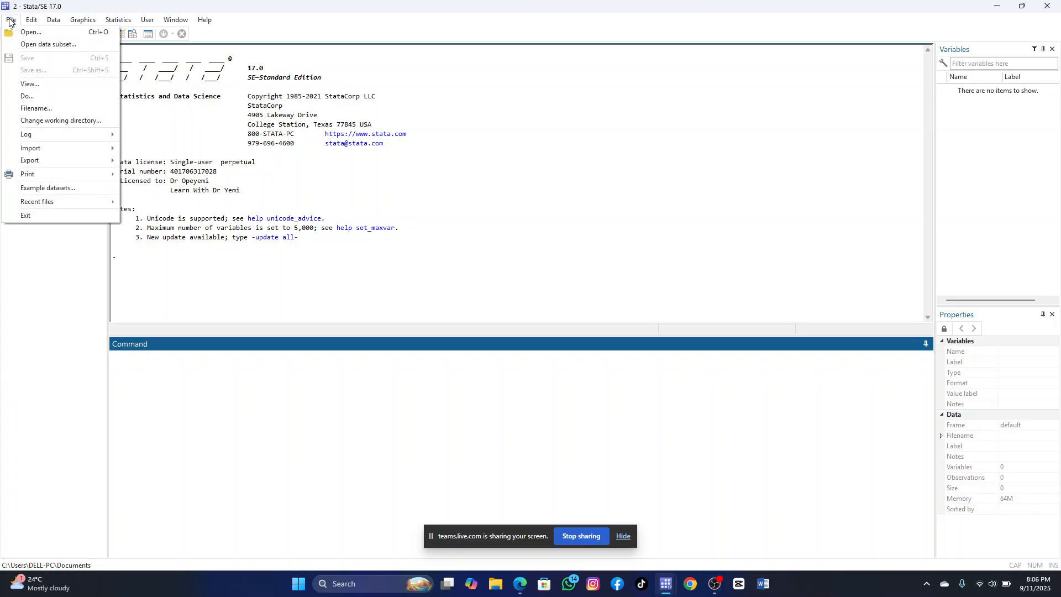
click(35, 34)
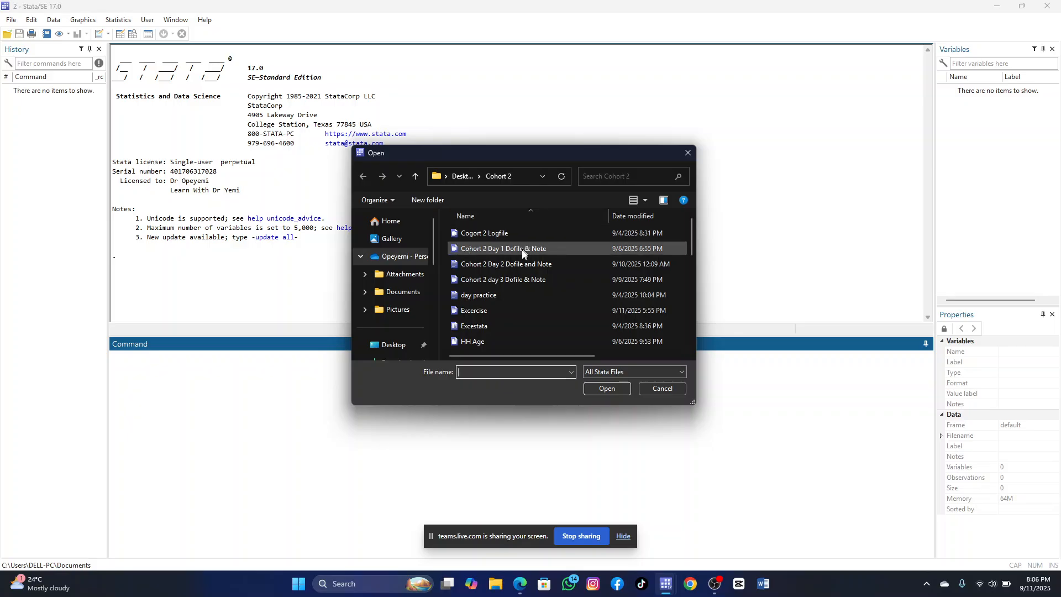
scroll(525, 265, down, 6)
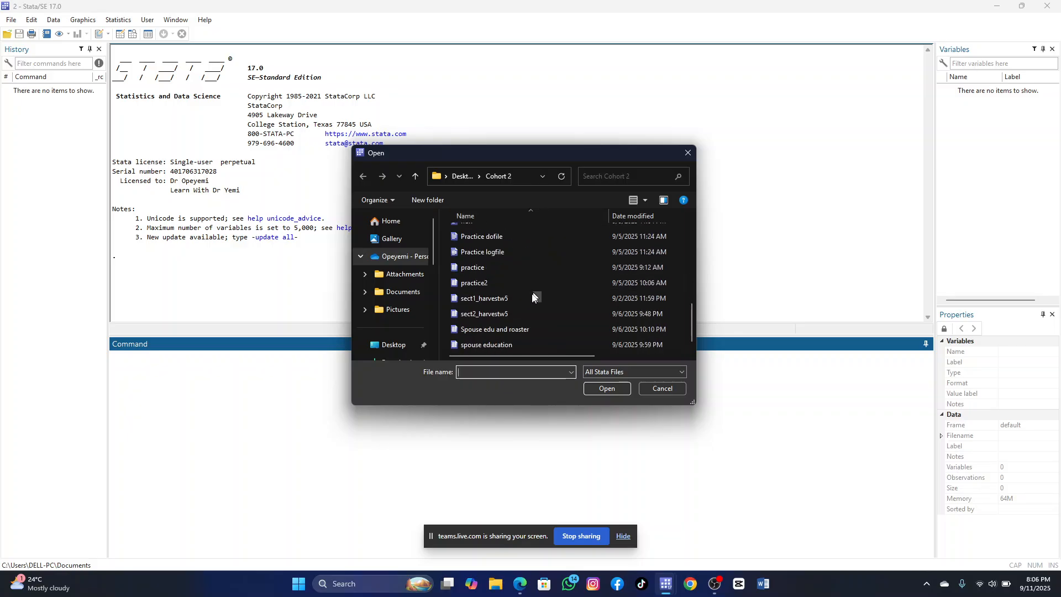
click(530, 300)
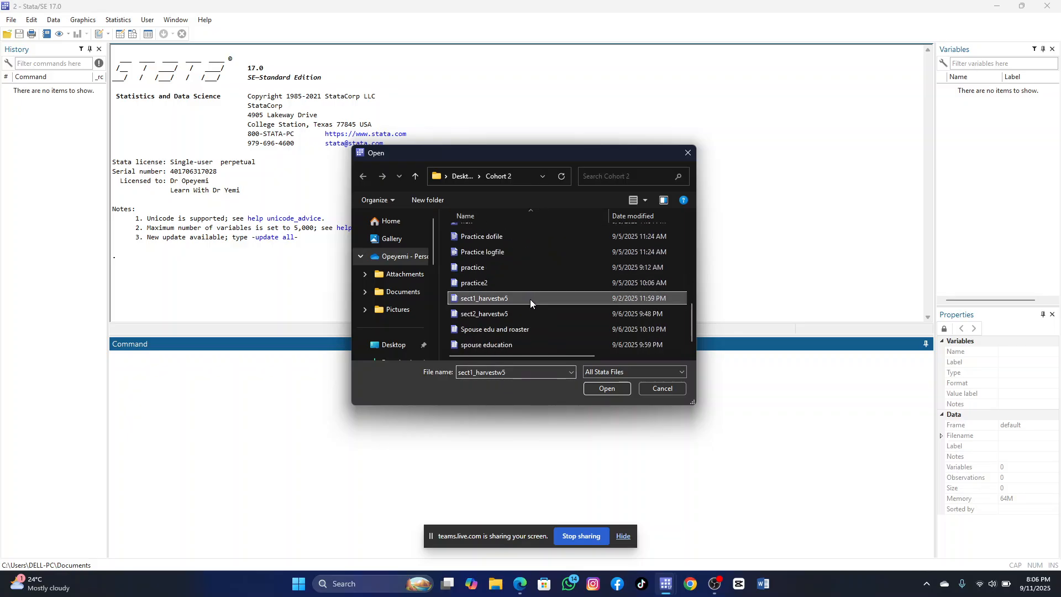
click(605, 389)
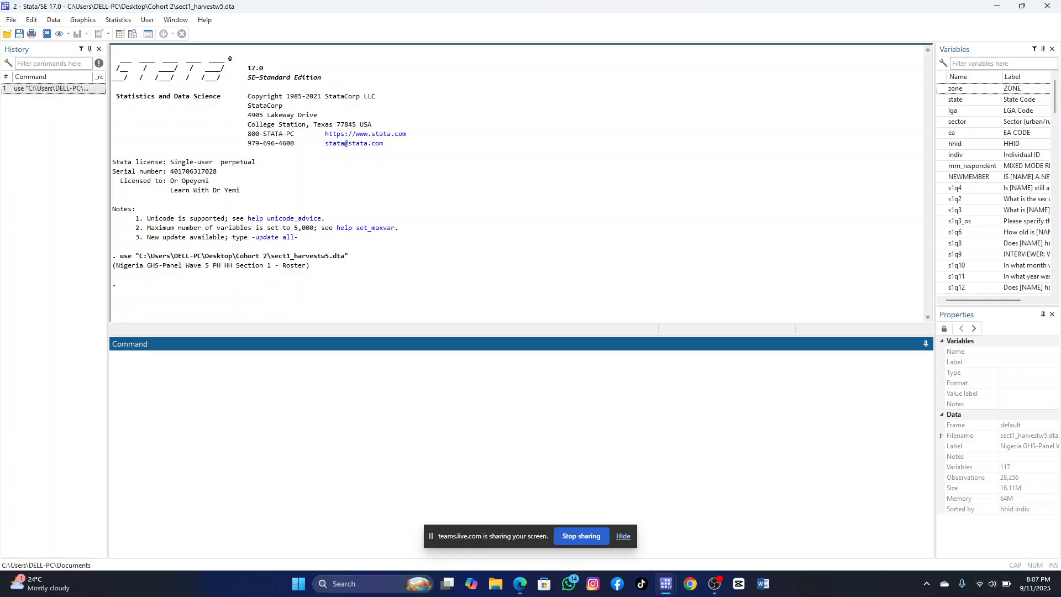
View the dataset's records in the Data Editor in browse mode, and close the editor.
click(55, 21)
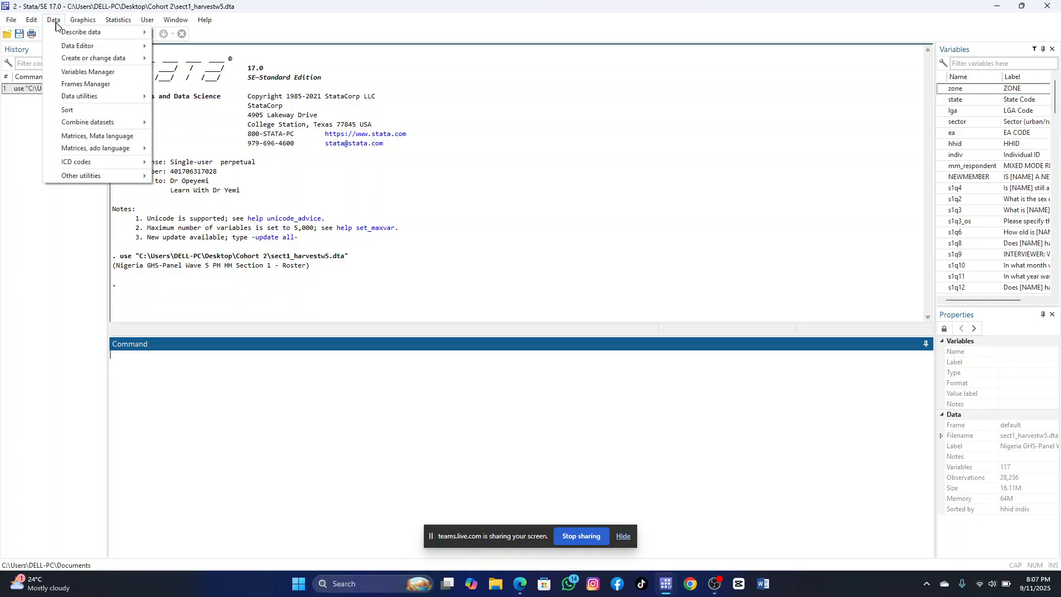
mouse_move(75, 50)
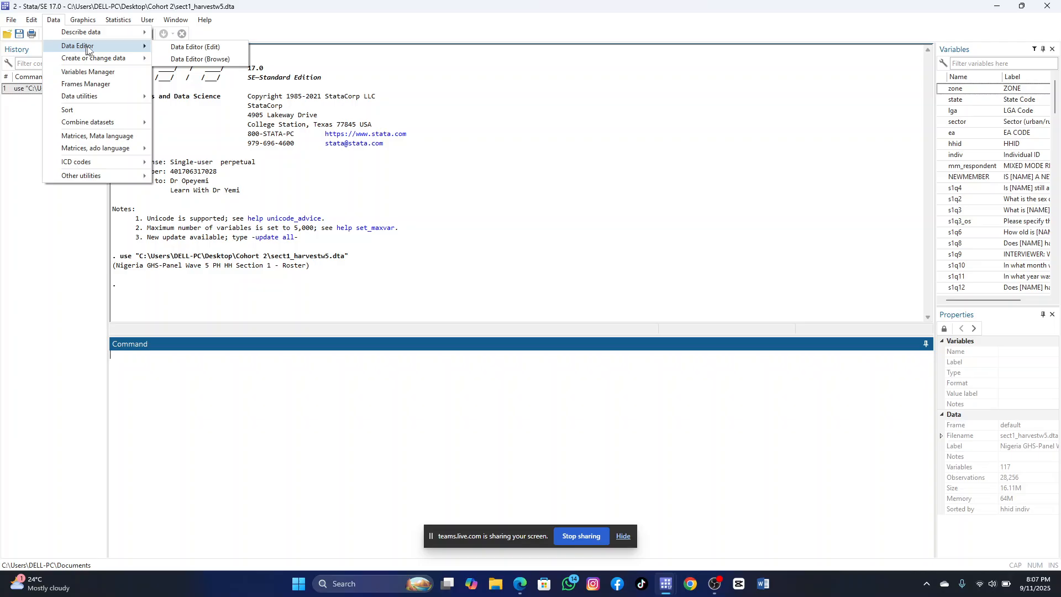
click(201, 60)
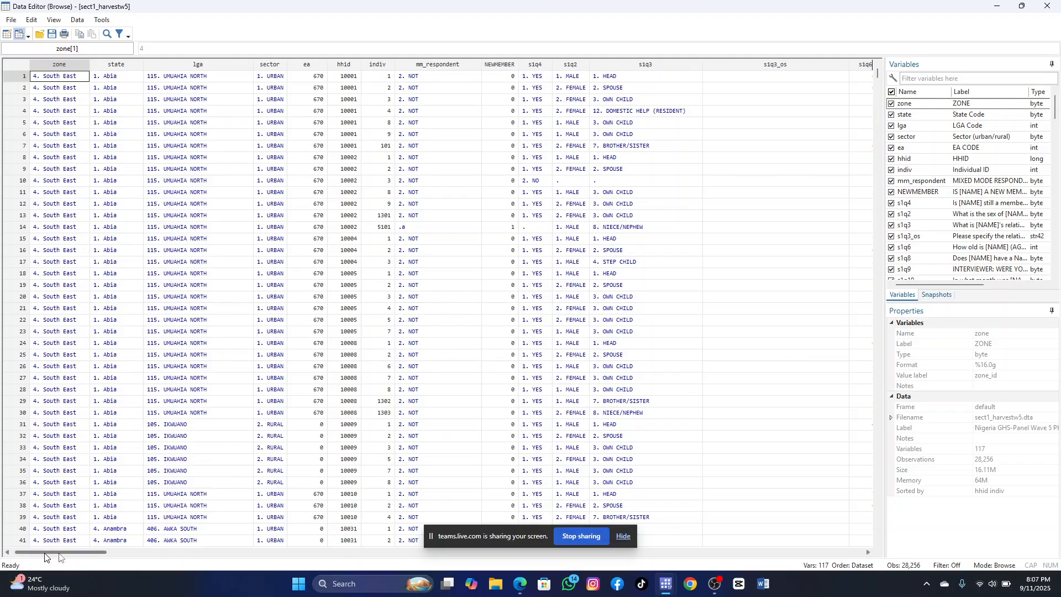
mouse_move(56, 553)
mouse_down()
mouse_move(818, 556)
mouse_move(291, 573)
mouse_move(44, 554)
mouse_up()
scroll(255, 300, down, 1)
scroll(266, 332, down, 20)
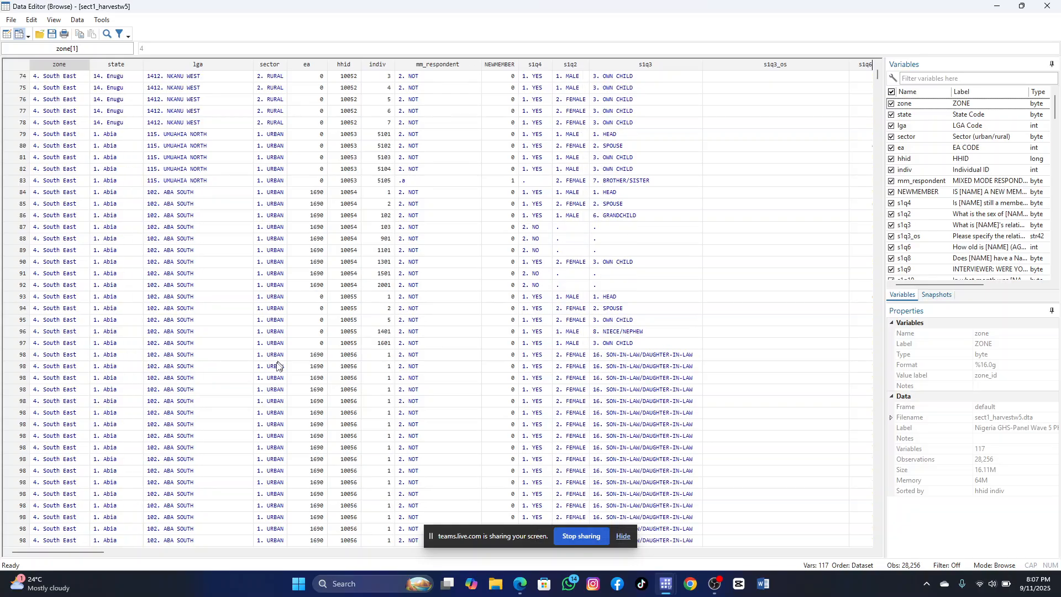
drag(520, 536, 898, 27)
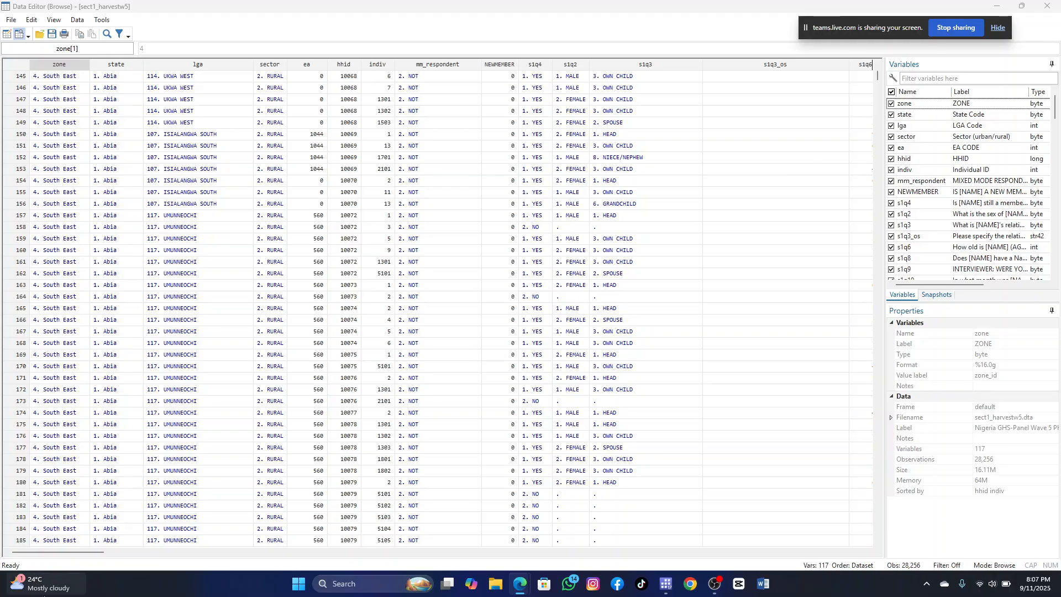
click(1053, 8)
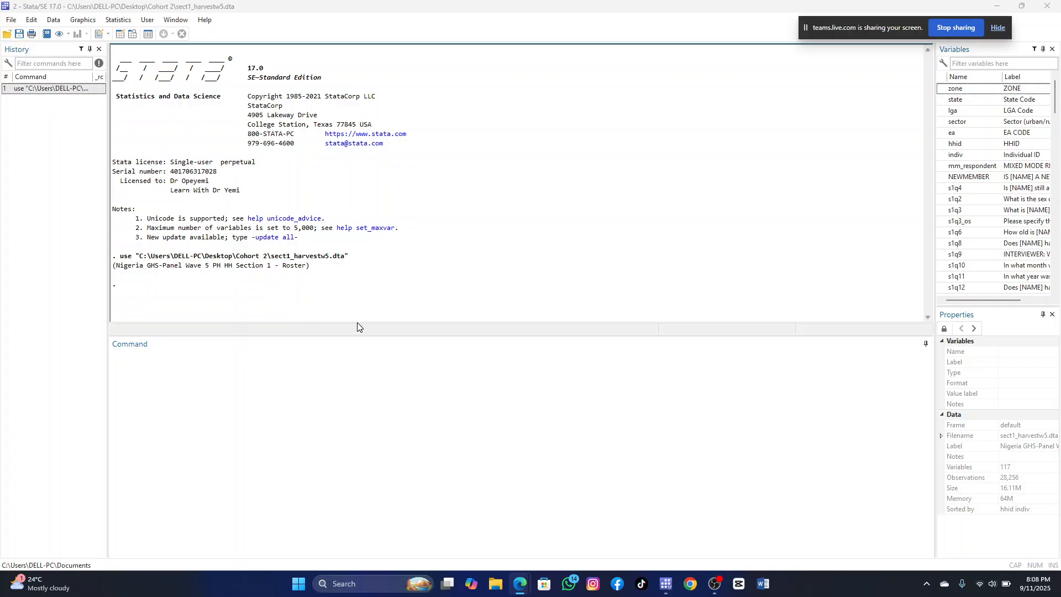
Describe all variables of the dataset in memory with the default options.
drag(360, 334, 367, 167)
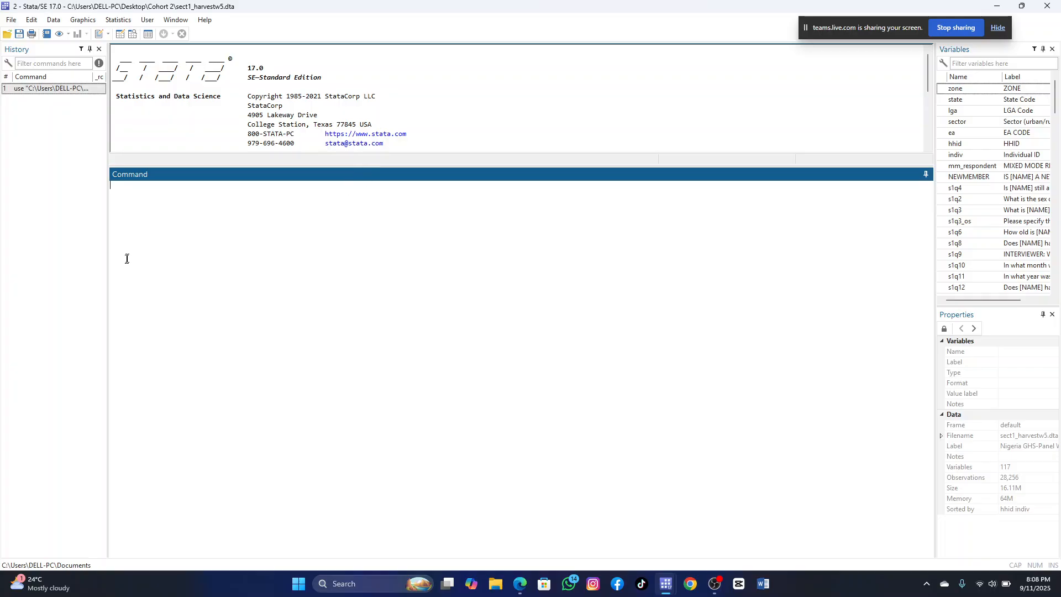
click(54, 21)
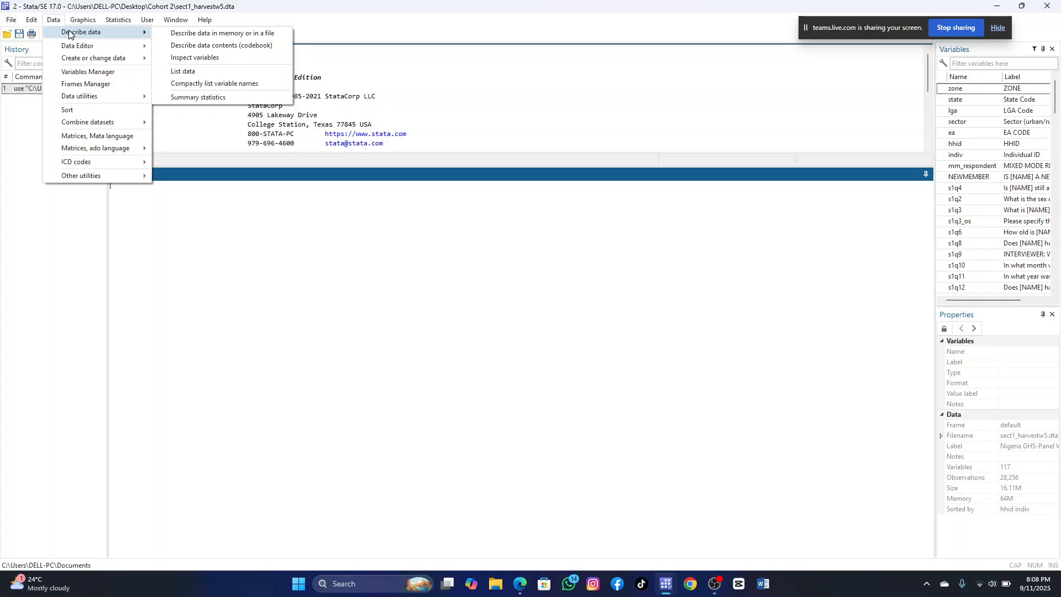
click(218, 35)
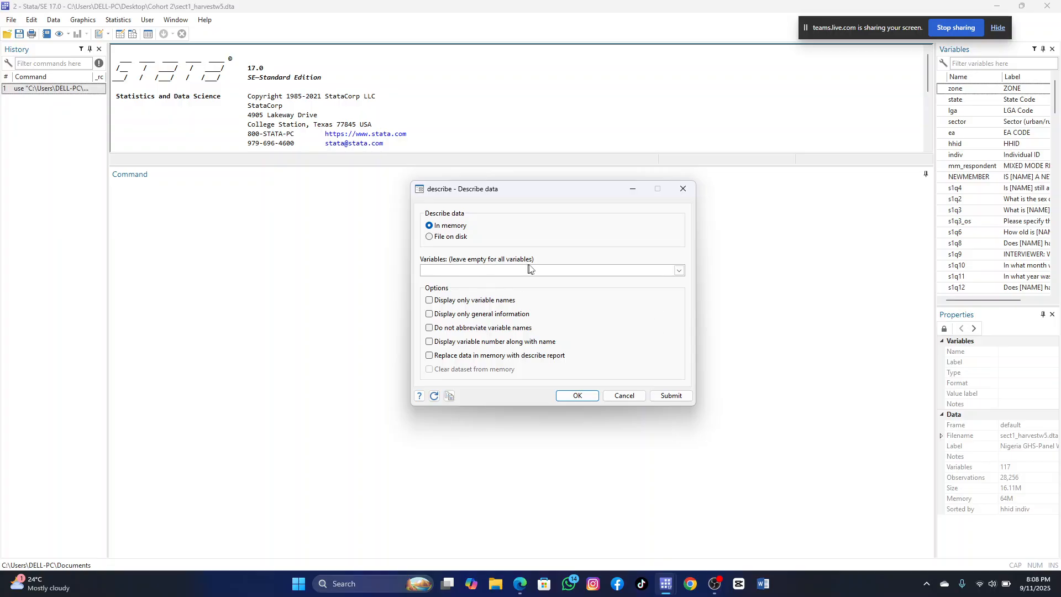
click(578, 396)
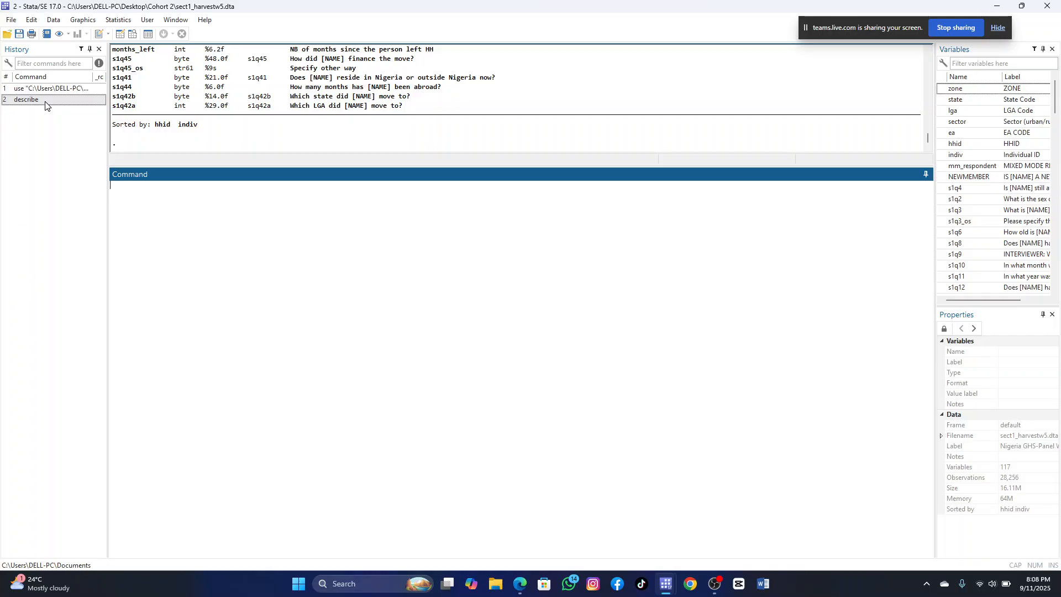
Enlarge the results area and examine the describe output's variable names, storage types, formats and labels.
scroll(485, 135, up, 3)
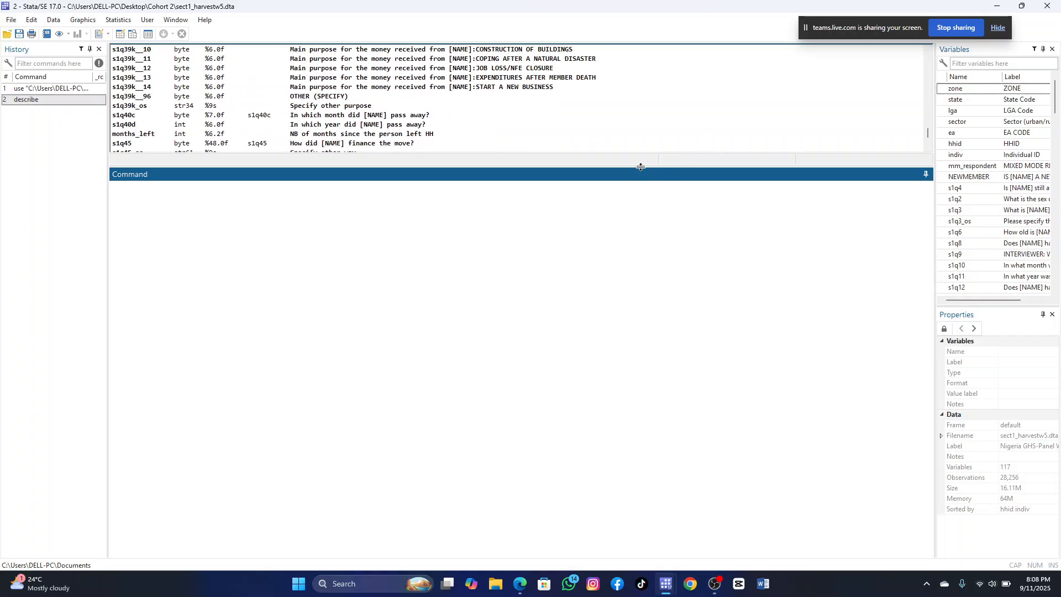
drag(641, 167, 644, 433)
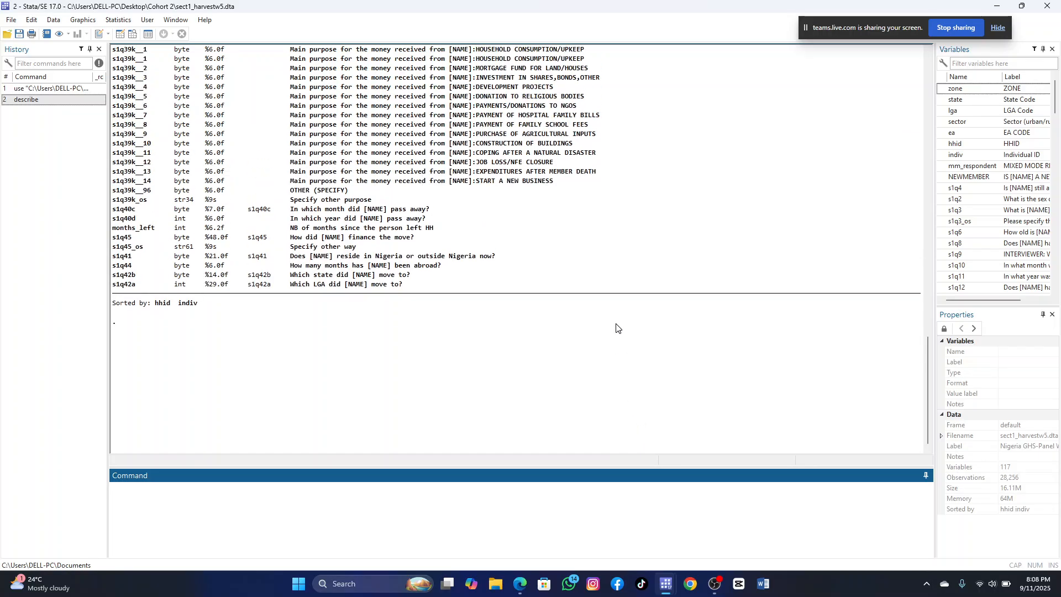
scroll(617, 328, up, 20)
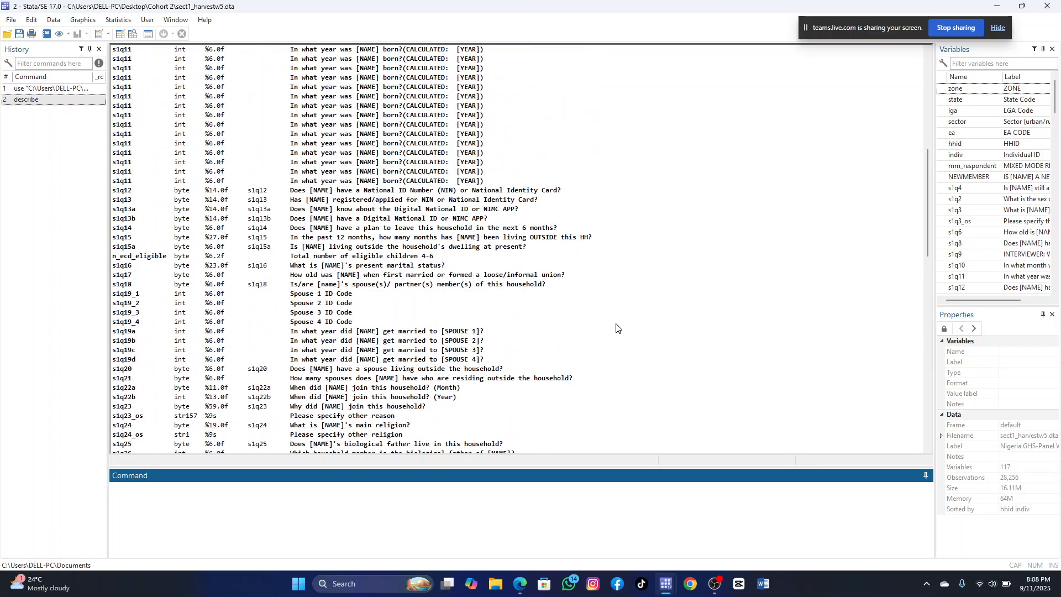
scroll(617, 328, up, 15)
scroll(617, 328, down, 8)
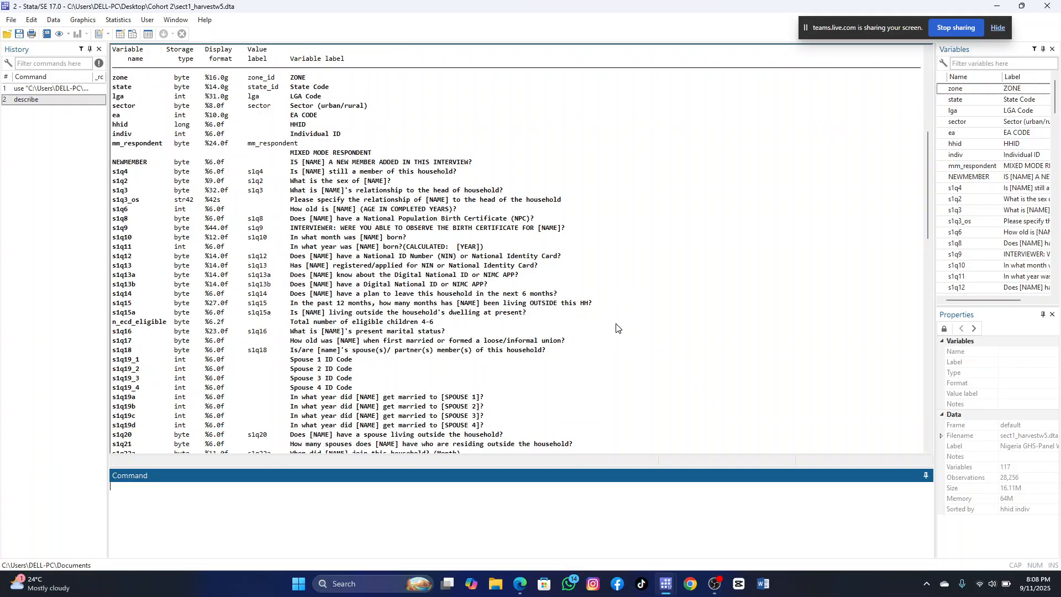
click(54, 21)
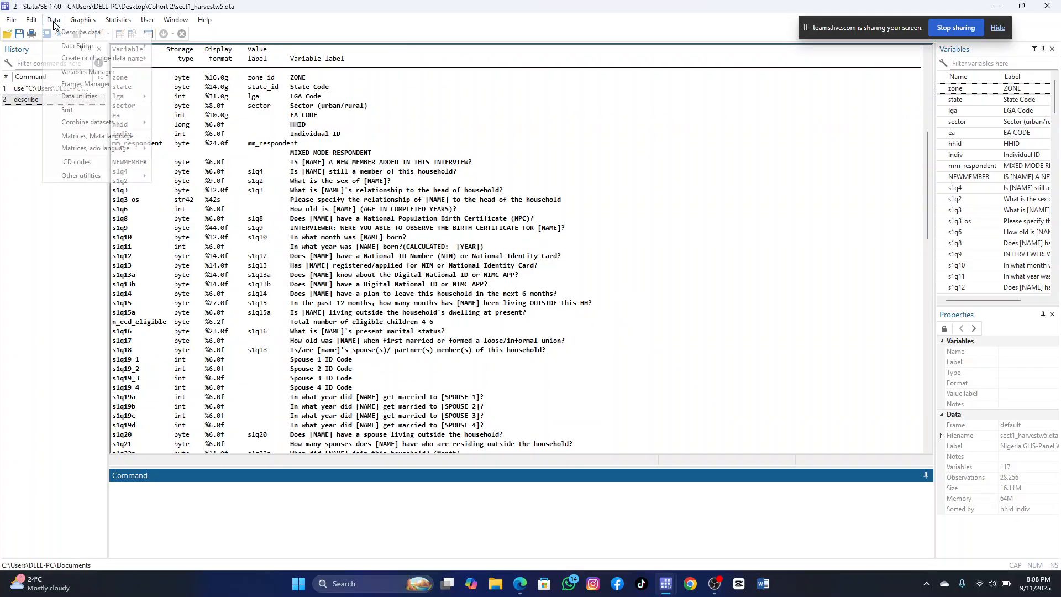
mouse_move(83, 34)
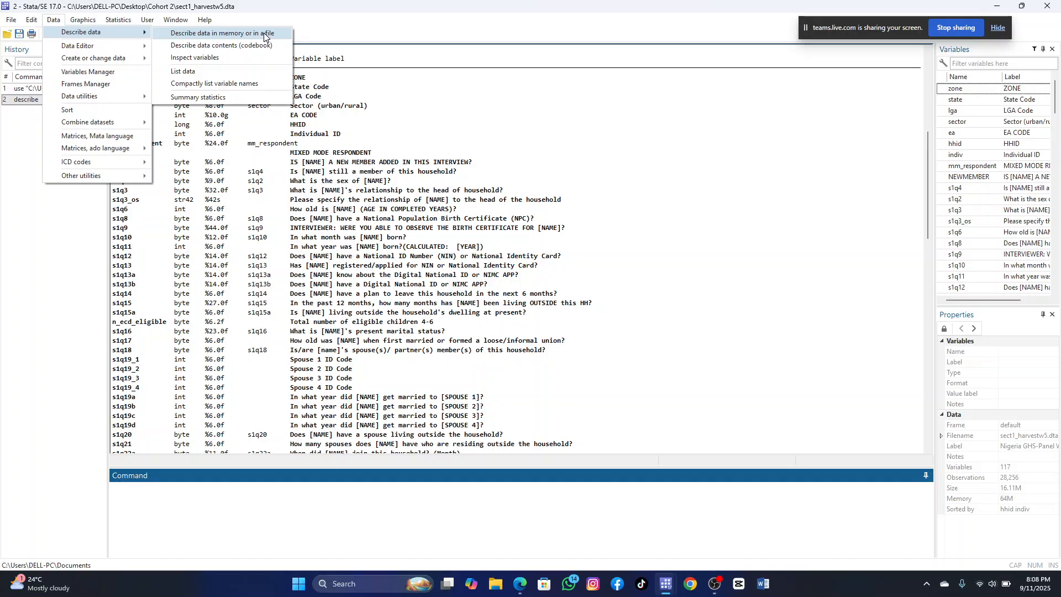
click(629, 224)
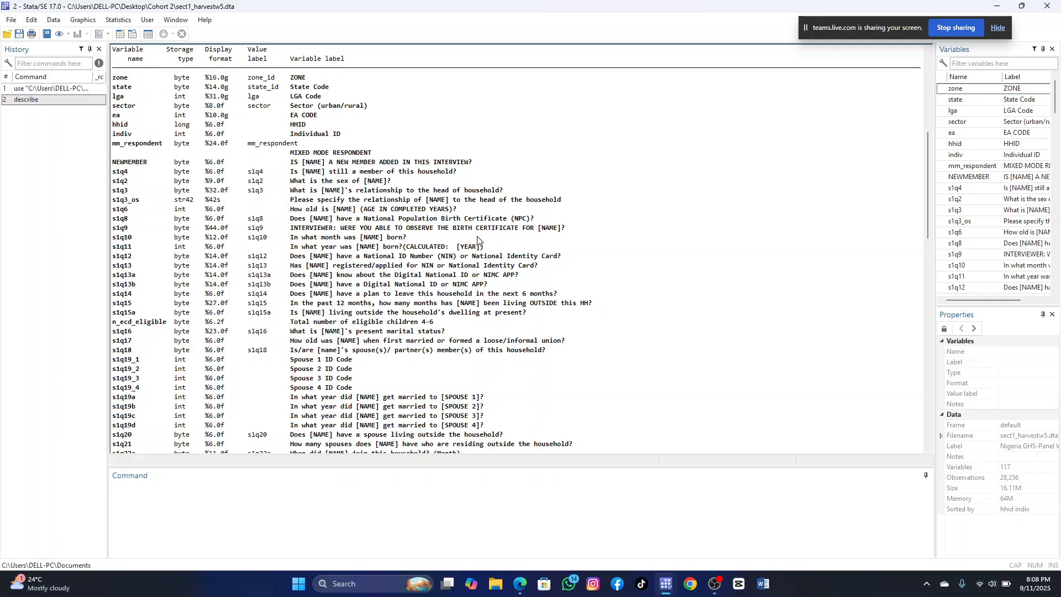
scroll(478, 240, up, 2)
scroll(459, 246, down, 3)
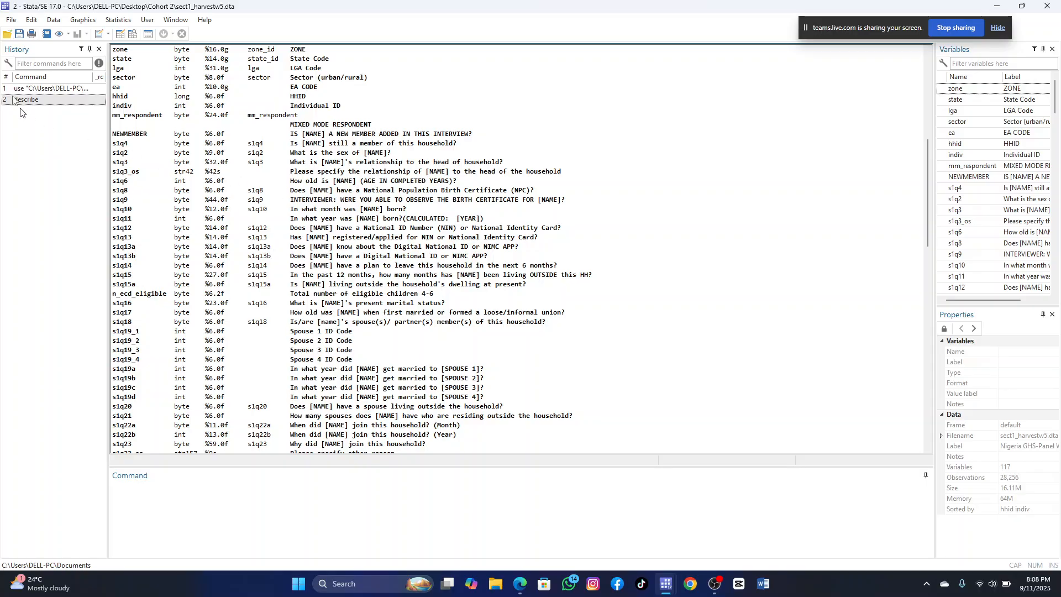
Open the dataset in the Data Editor in edit mode and look over its first records.
click(54, 20)
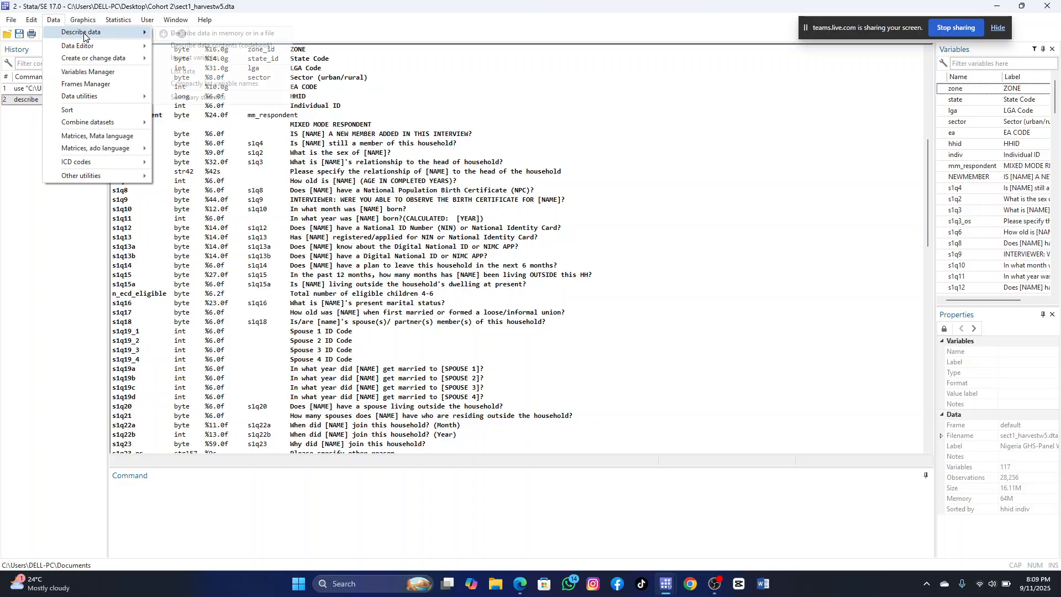
mouse_move(91, 49)
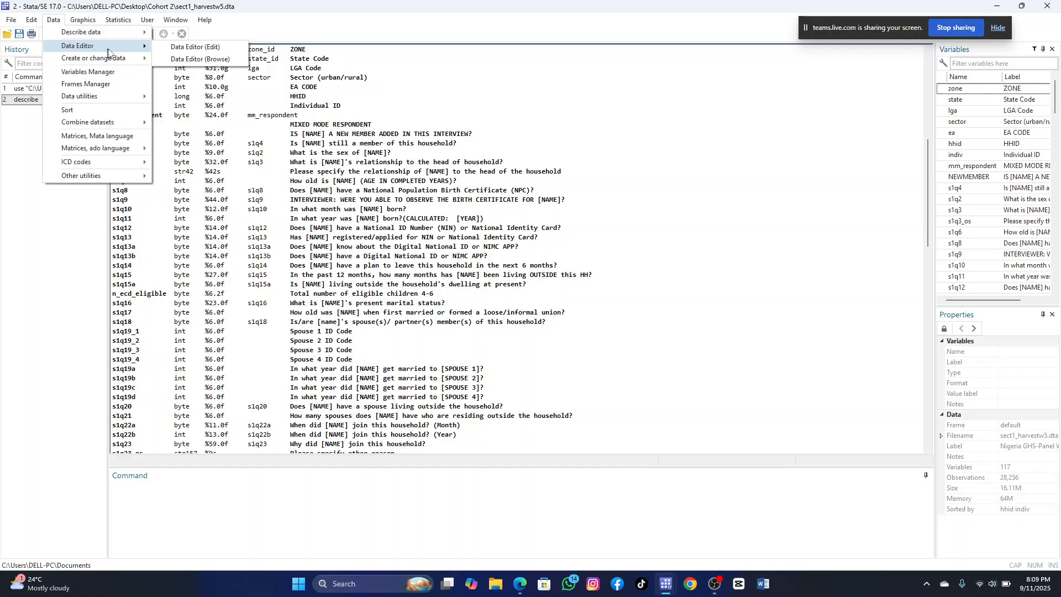
click(202, 50)
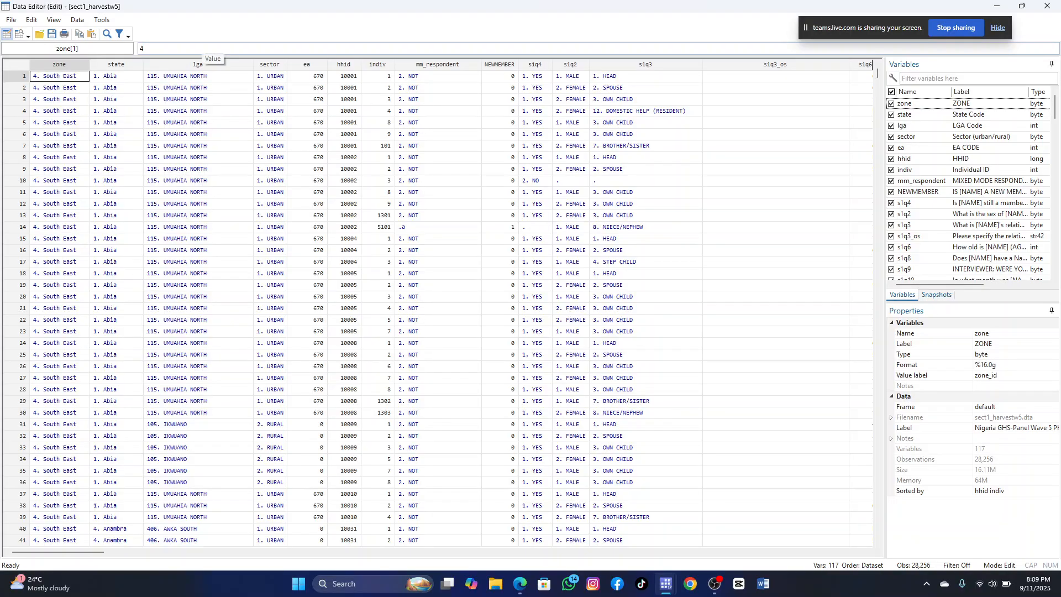
scroll(216, 229, down, 4)
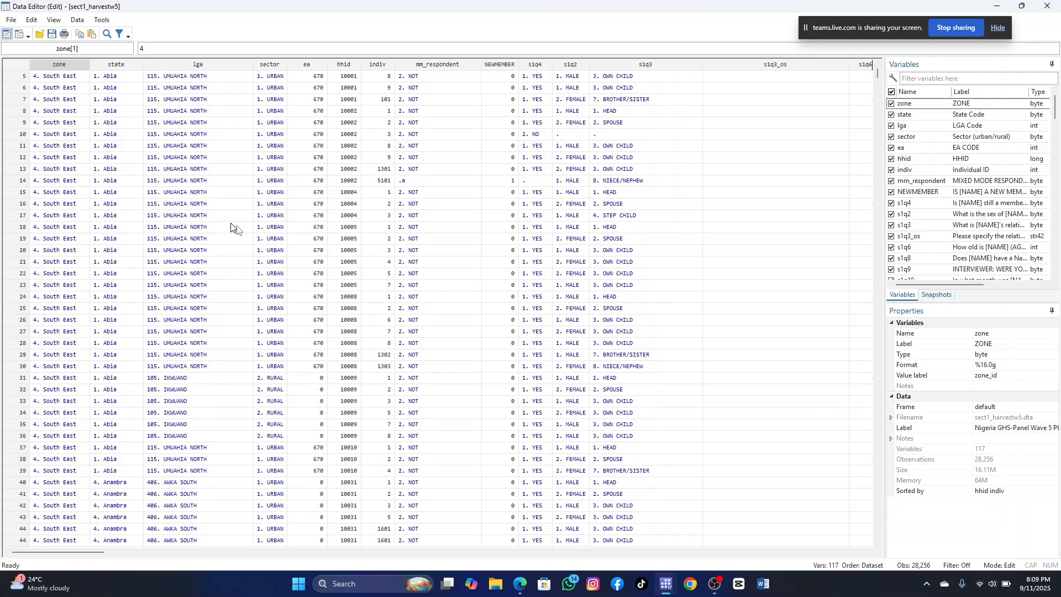
mouse_move(519, 583)
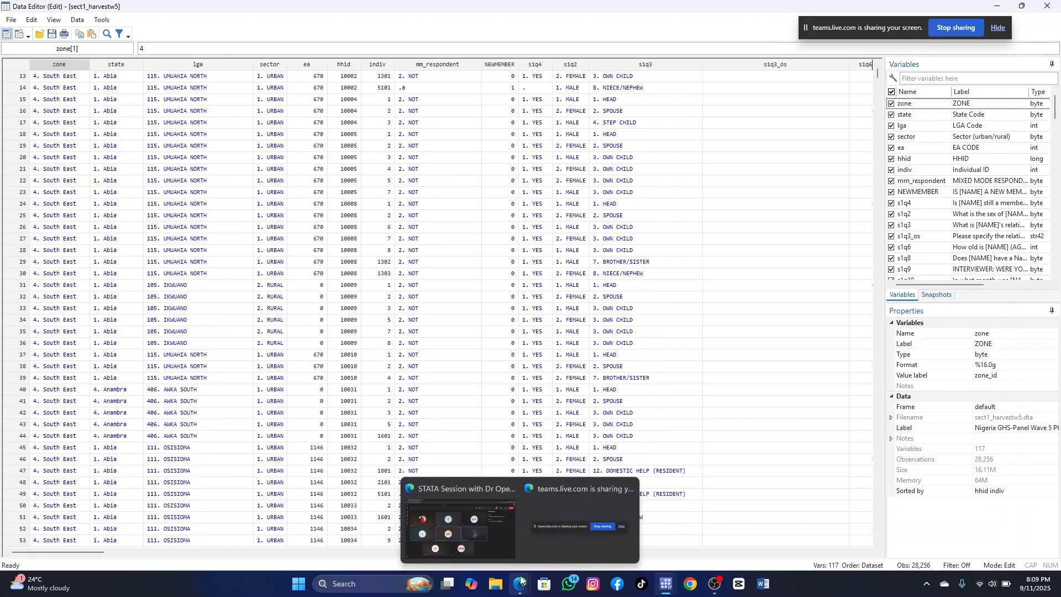
Switch to the Teams meeting, mute the guest participant whose microphone is on, and minimize the meeting window.
click(502, 542)
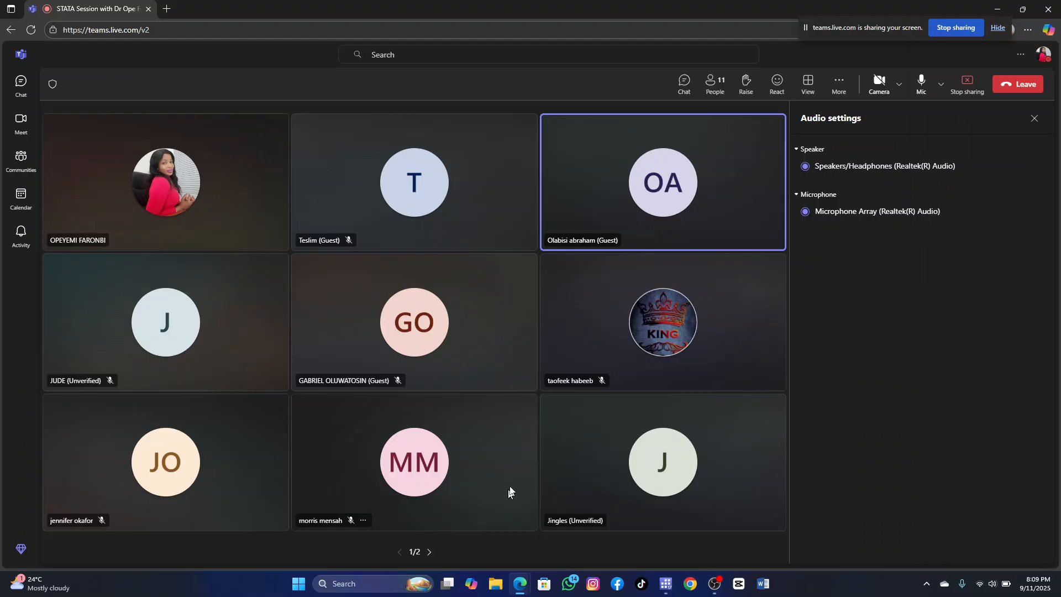
click(626, 242)
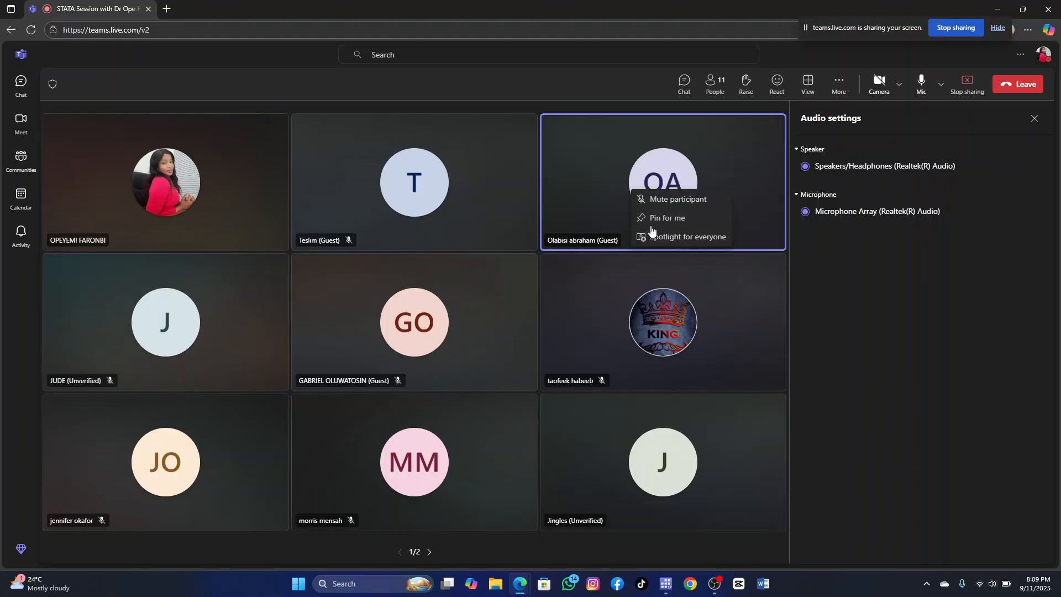
click(668, 199)
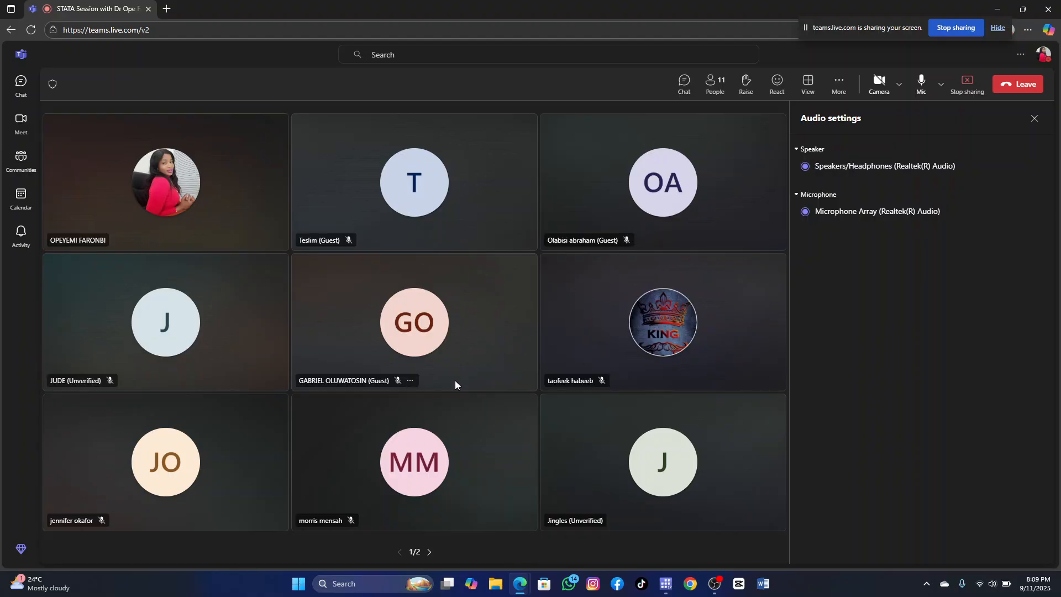
click(995, 9)
Return to the first records in the Data Editor, close the editor, and go back to the start of the describe output.
scroll(241, 417, up, 4)
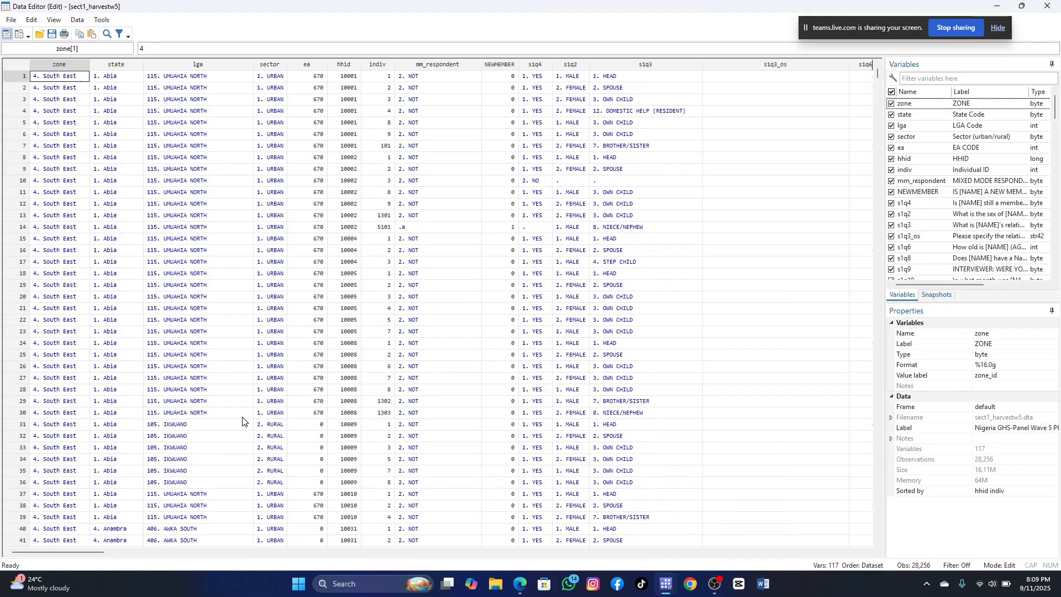
click(1047, 5)
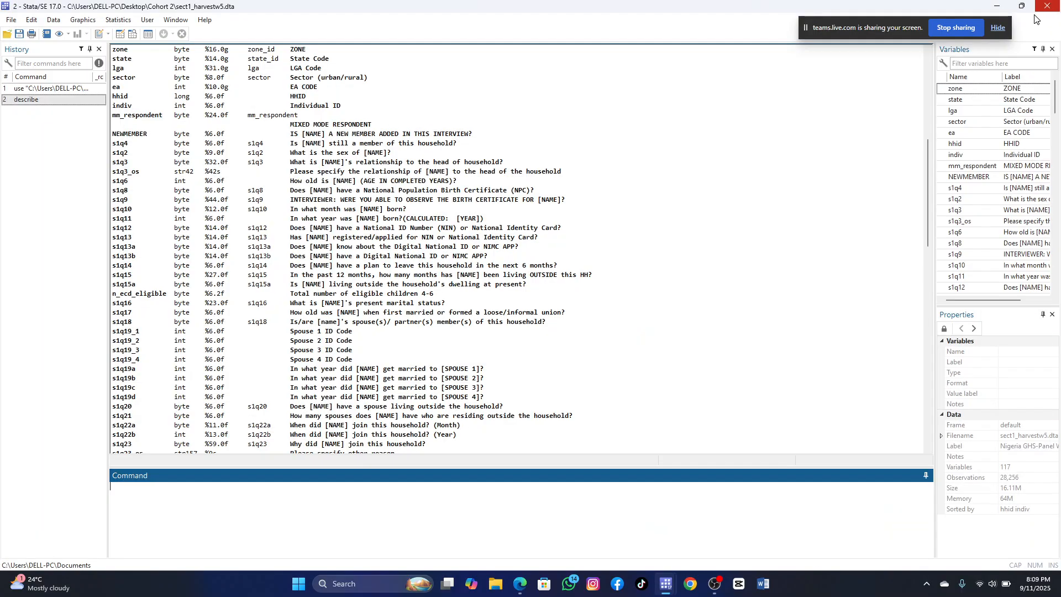
scroll(372, 351, up, 4)
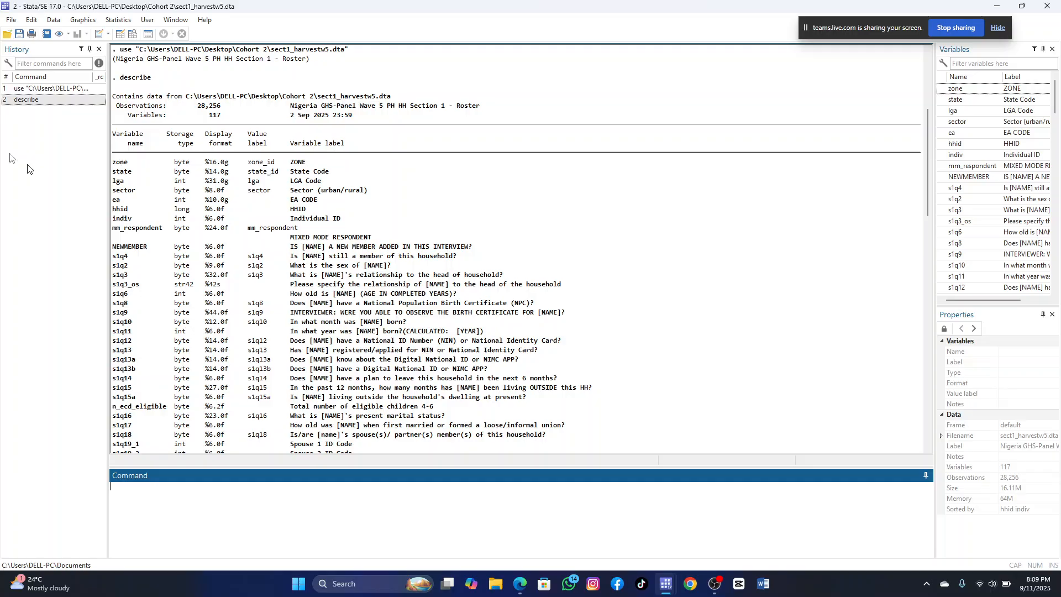
click(54, 20)
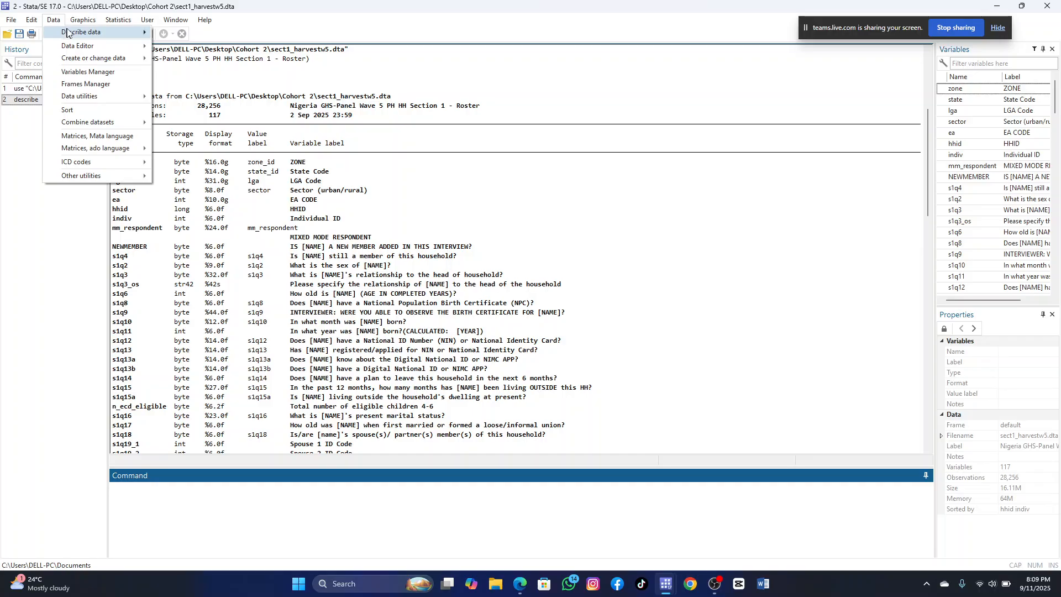
mouse_move(82, 36)
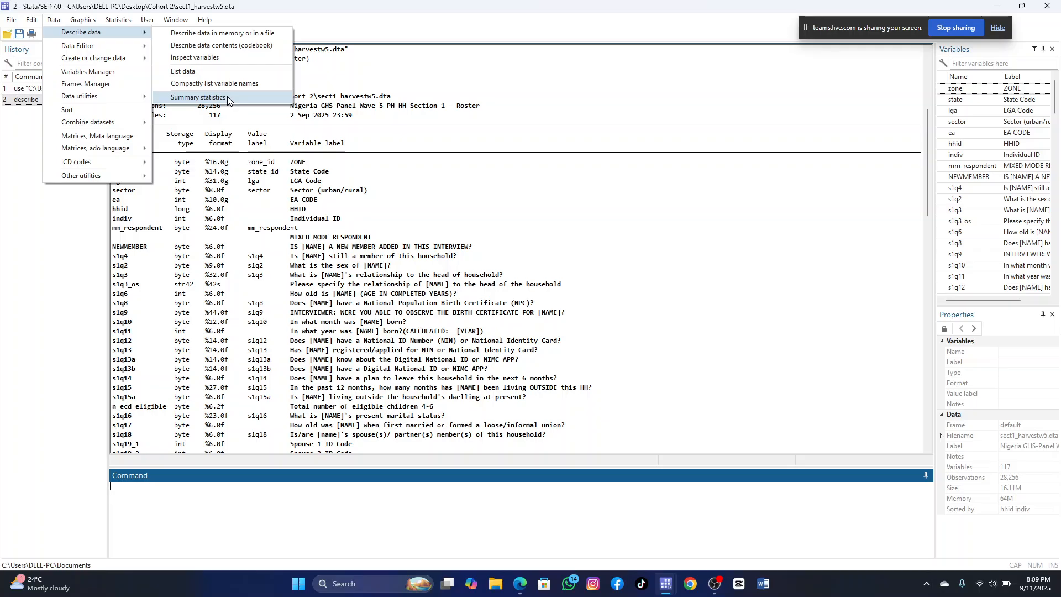
mouse_move(88, 175)
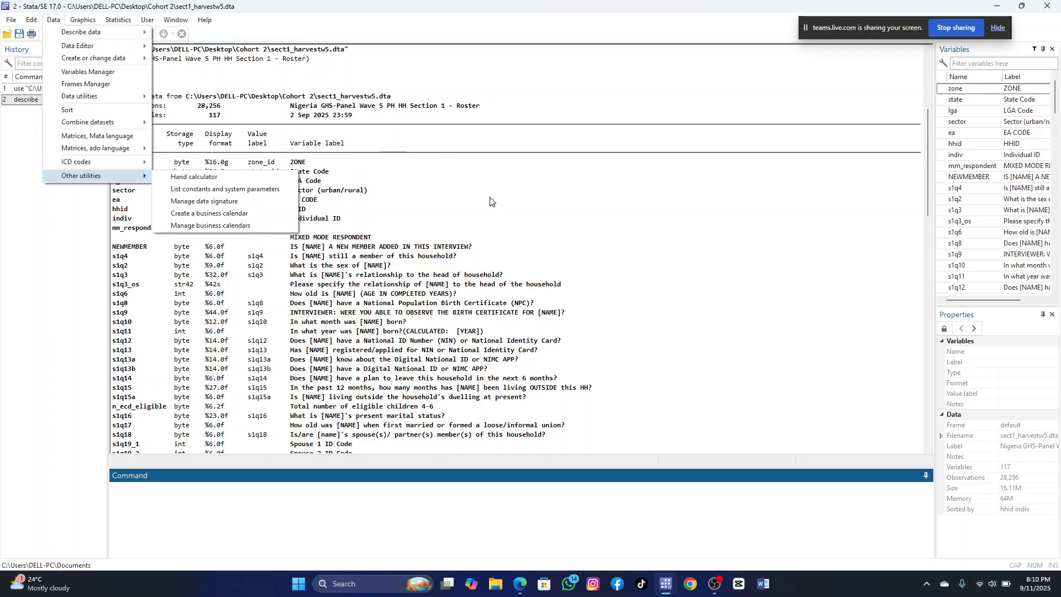
click(491, 201)
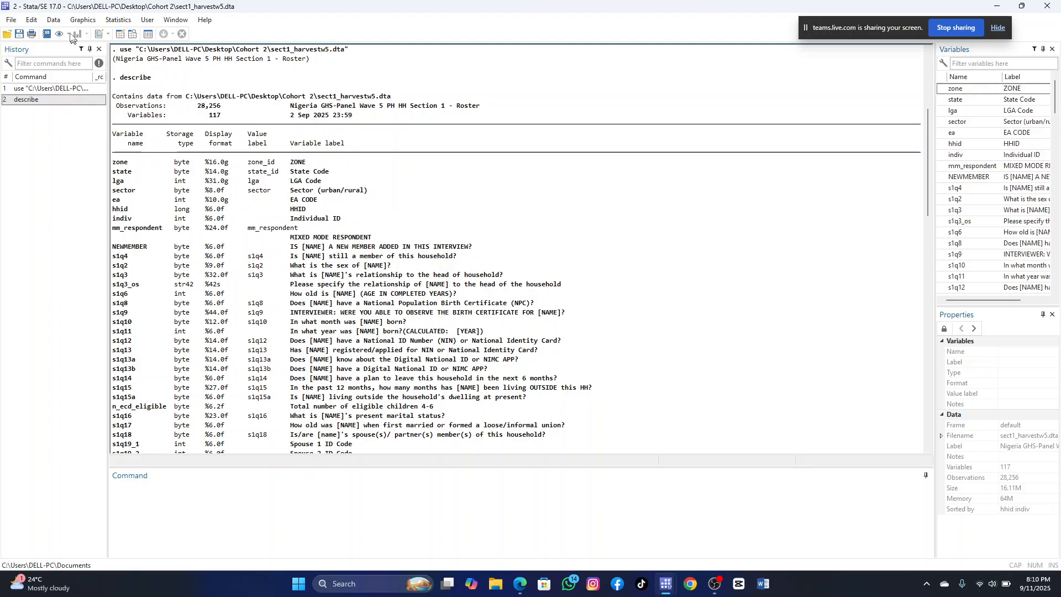
Sort the whole dataset by the variable indiv with a standard ascending sort.
click(54, 20)
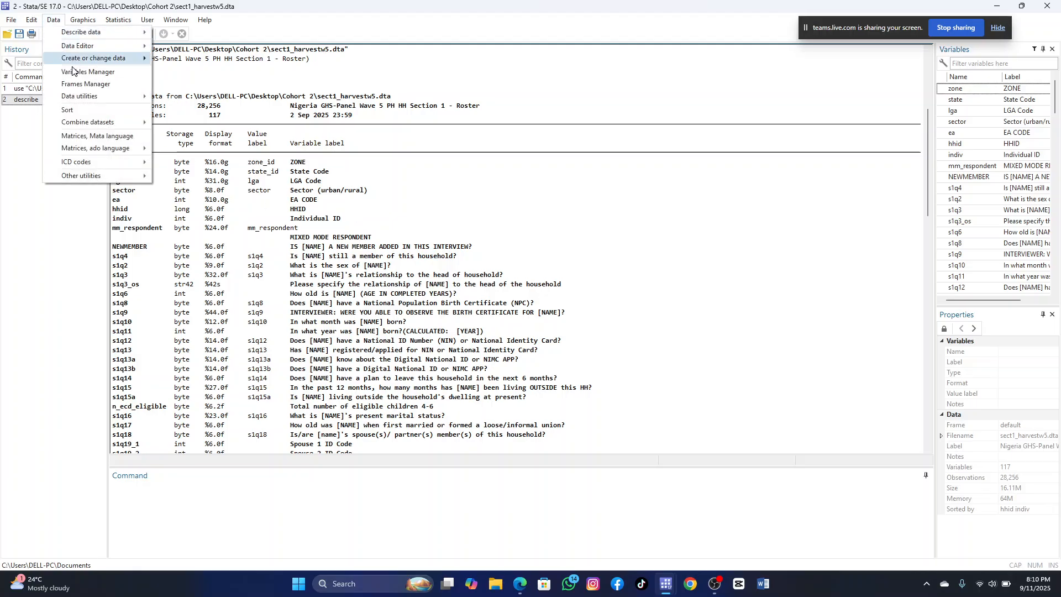
mouse_move(72, 98)
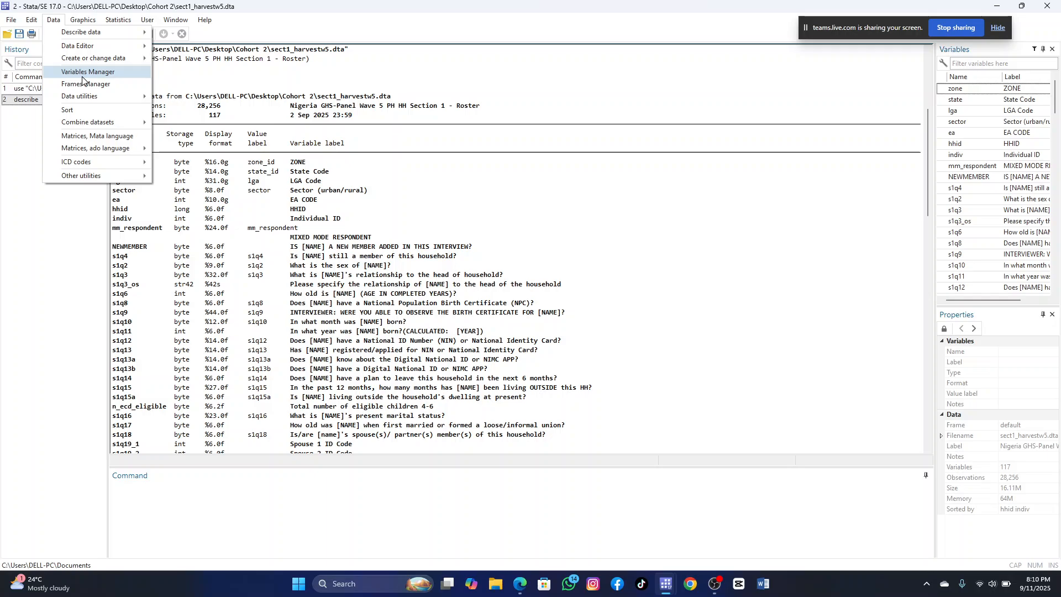
mouse_move(88, 64)
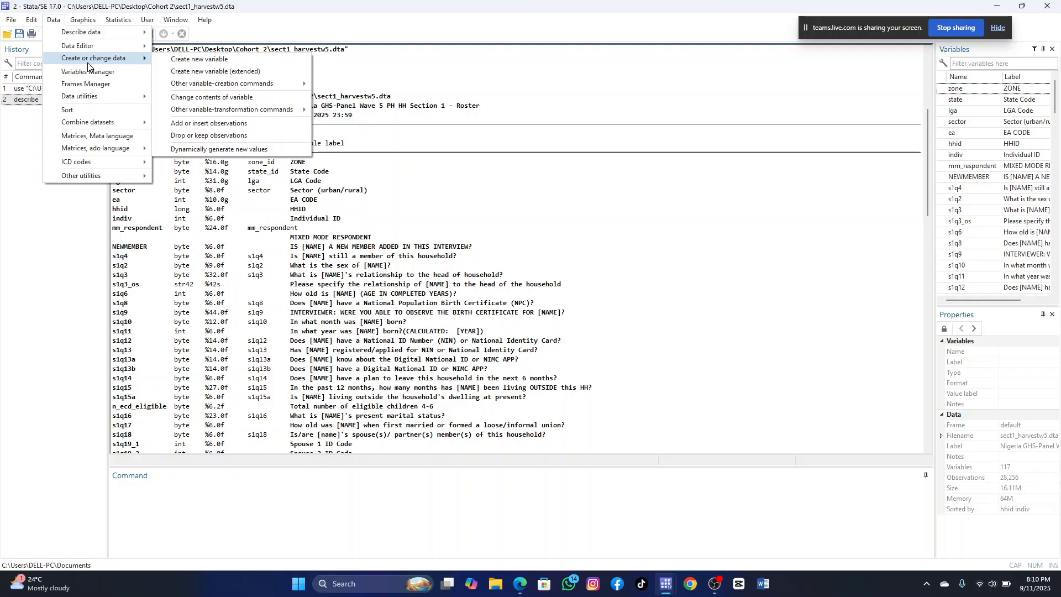
click(91, 110)
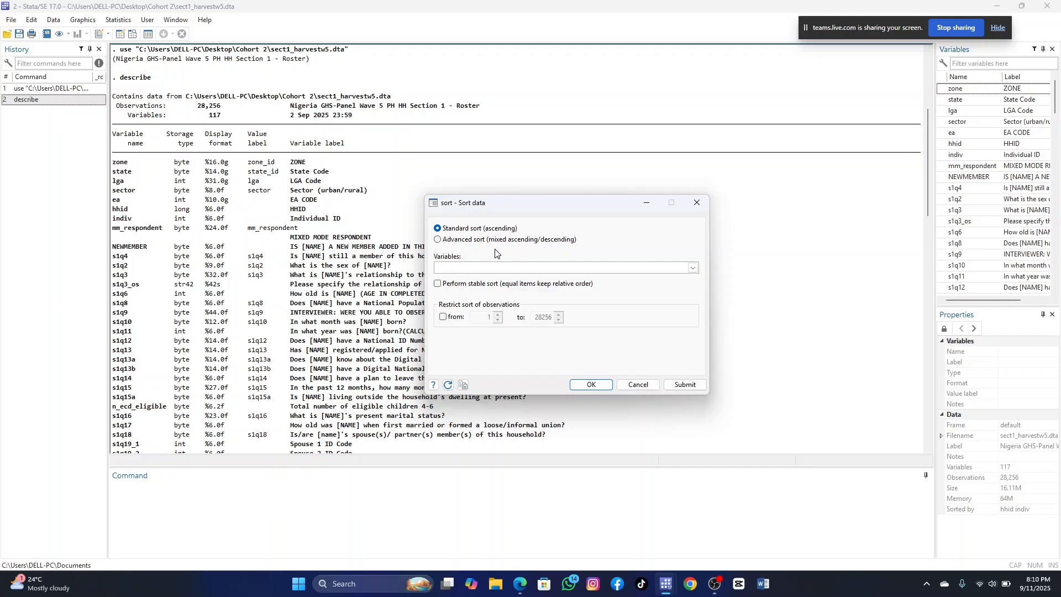
click(694, 269)
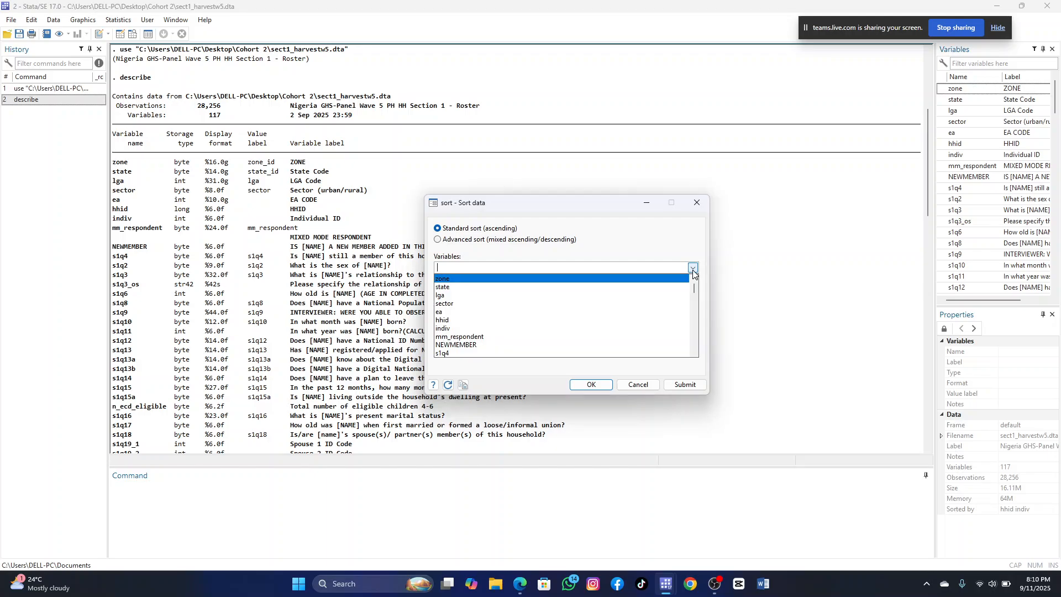
click(607, 330)
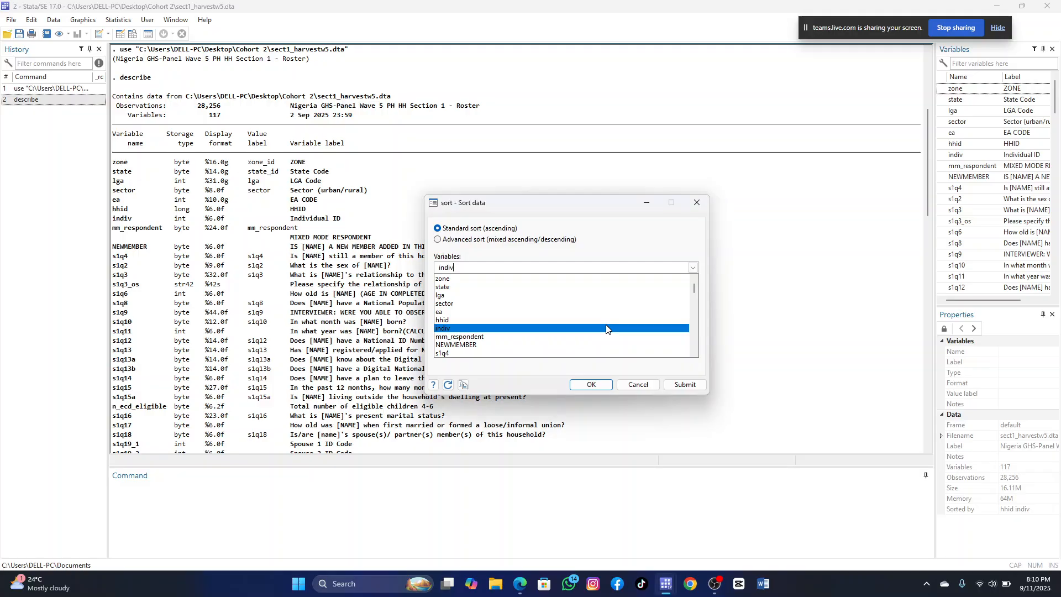
click(603, 390)
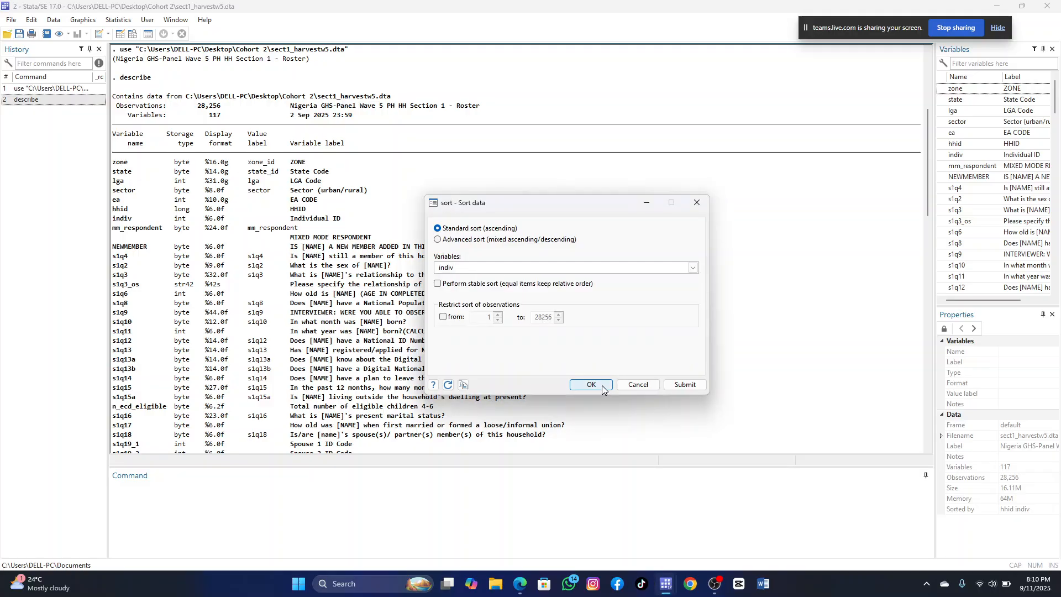
click(603, 389)
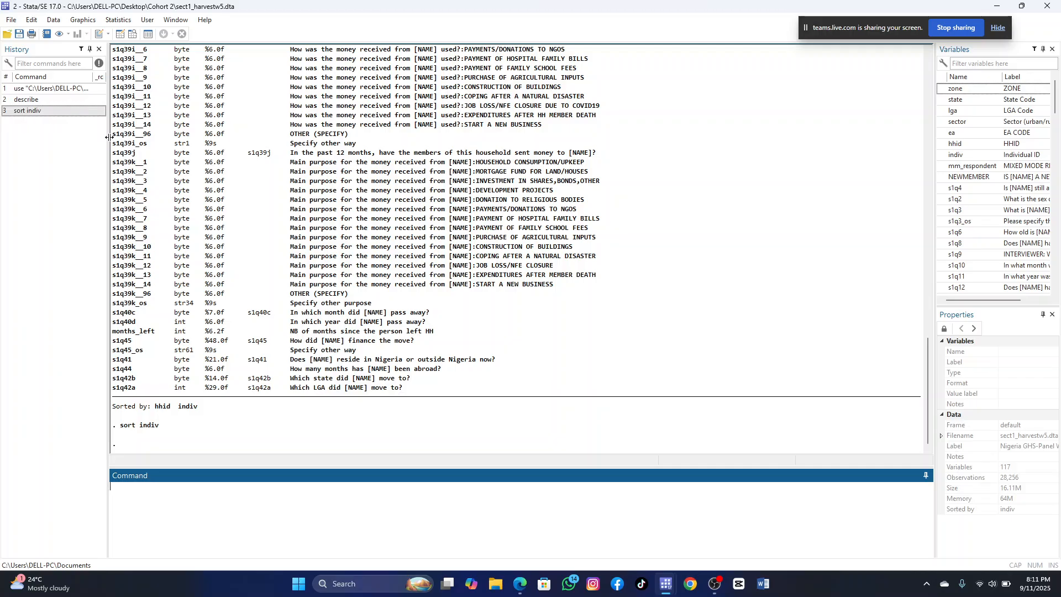
Widen the command history to read the full commands, and narrow it again.
drag(109, 137, 301, 171)
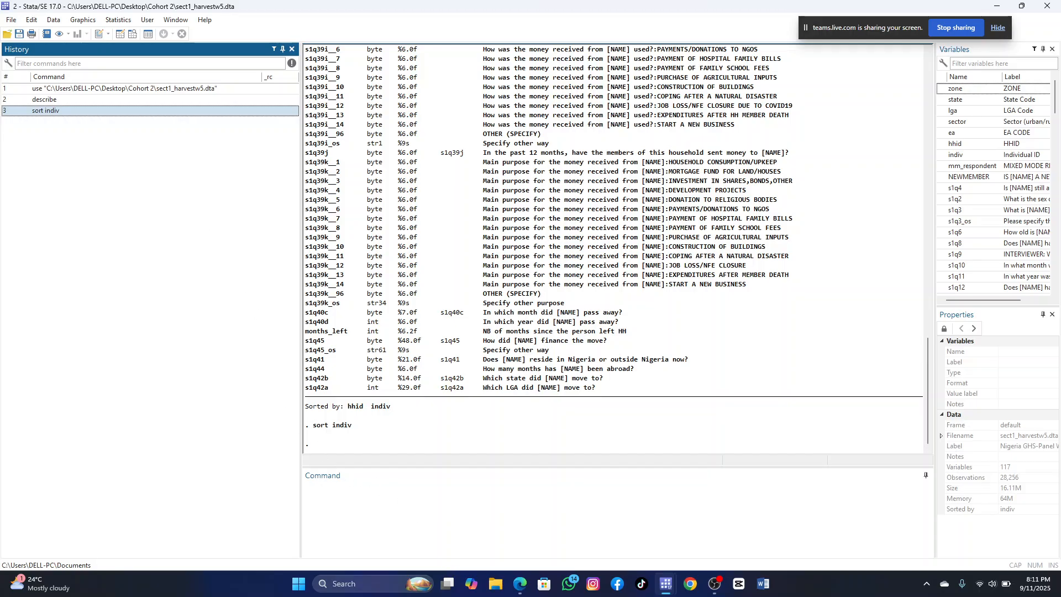
click(431, 523)
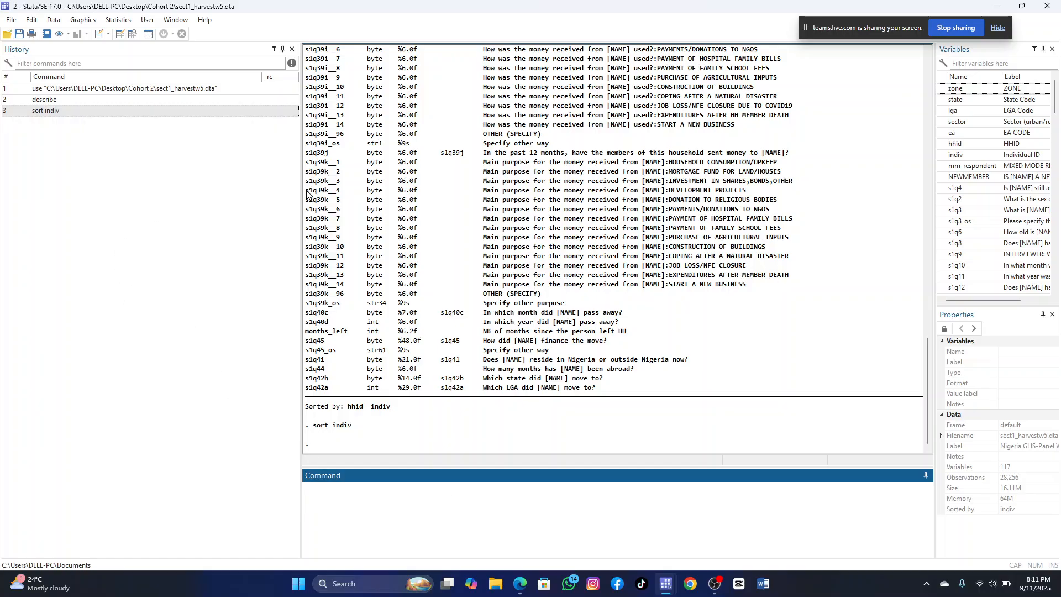
drag(301, 198, 100, 199)
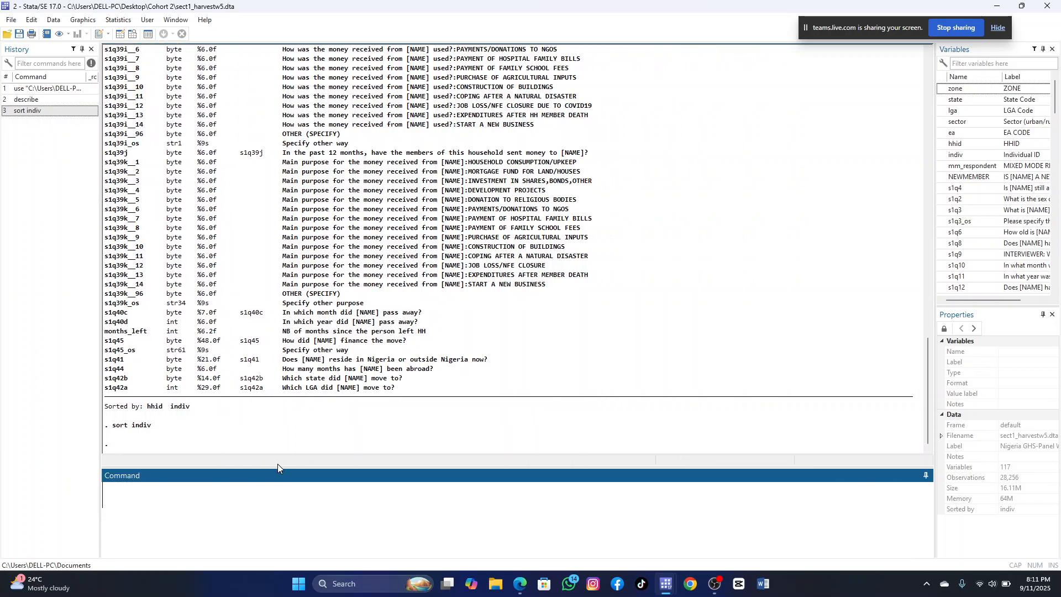
Enlarge the command entry area and recall the sort indiv and describe commands from the history, ending with sort indiv.
drag(277, 465, 252, 275)
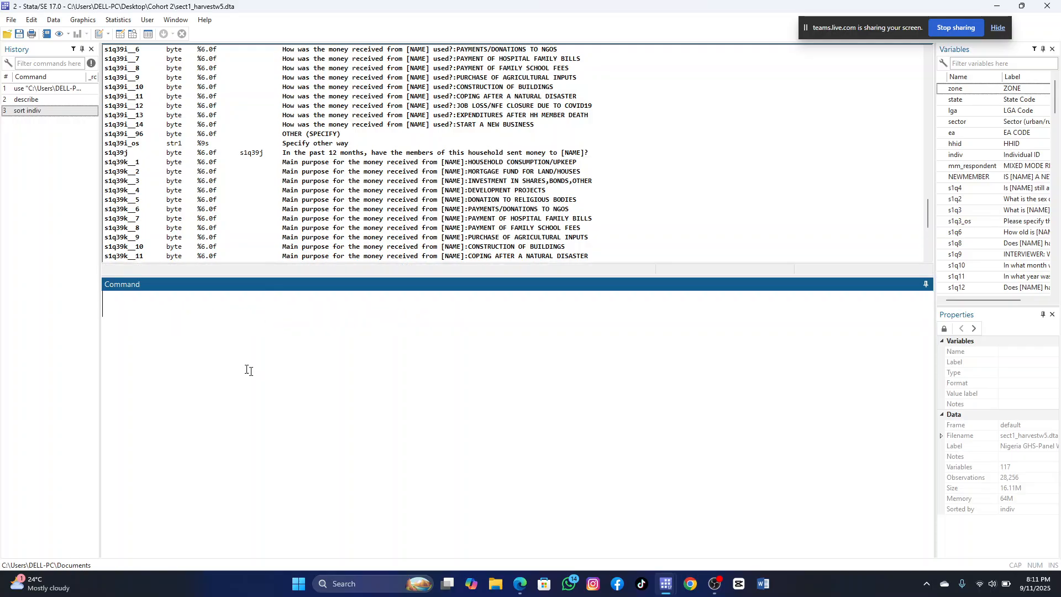
click(44, 111)
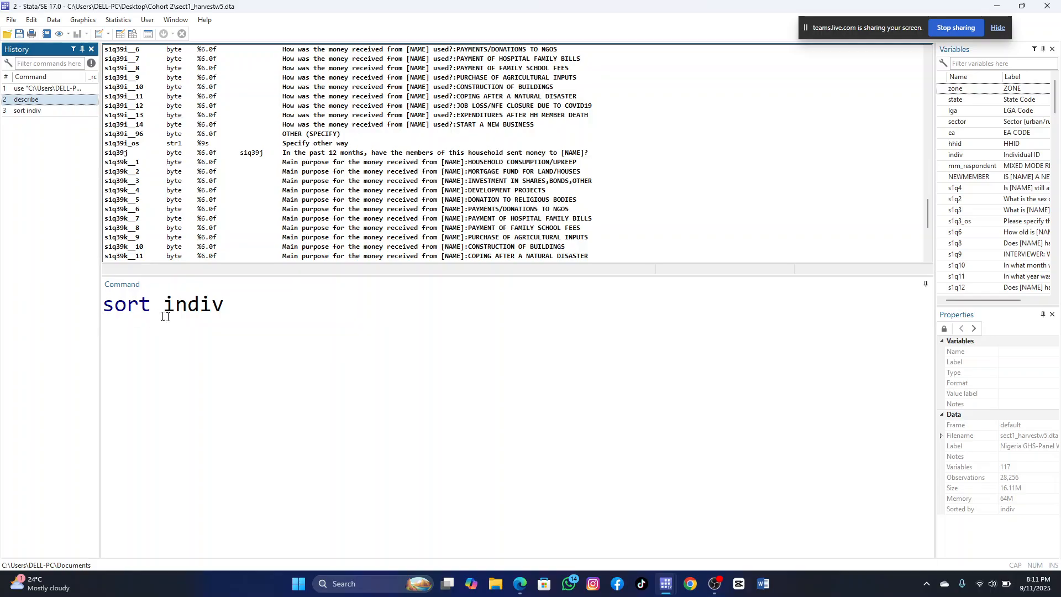
click(47, 103)
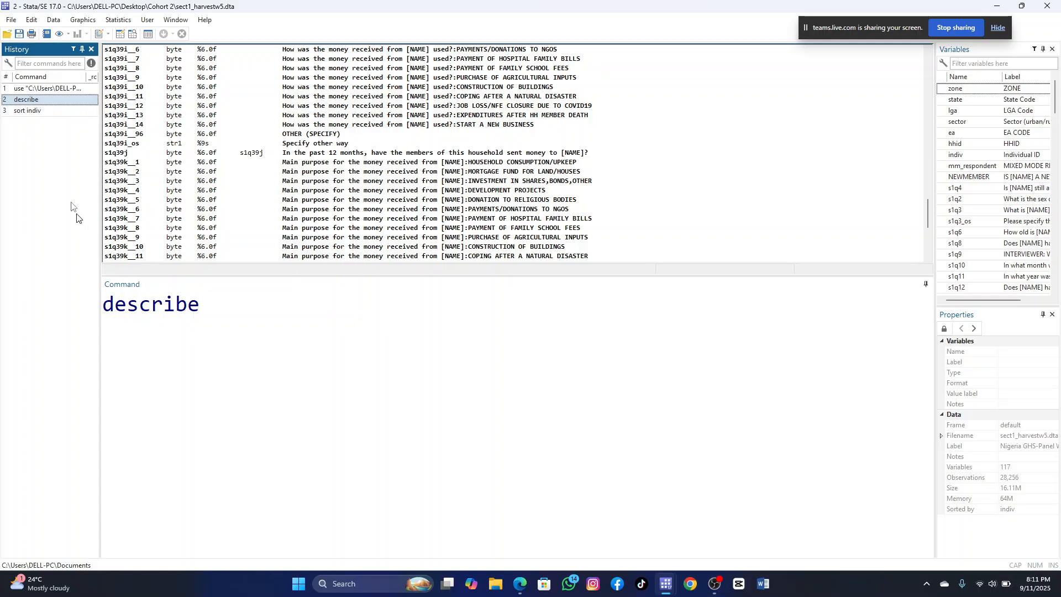
click(47, 112)
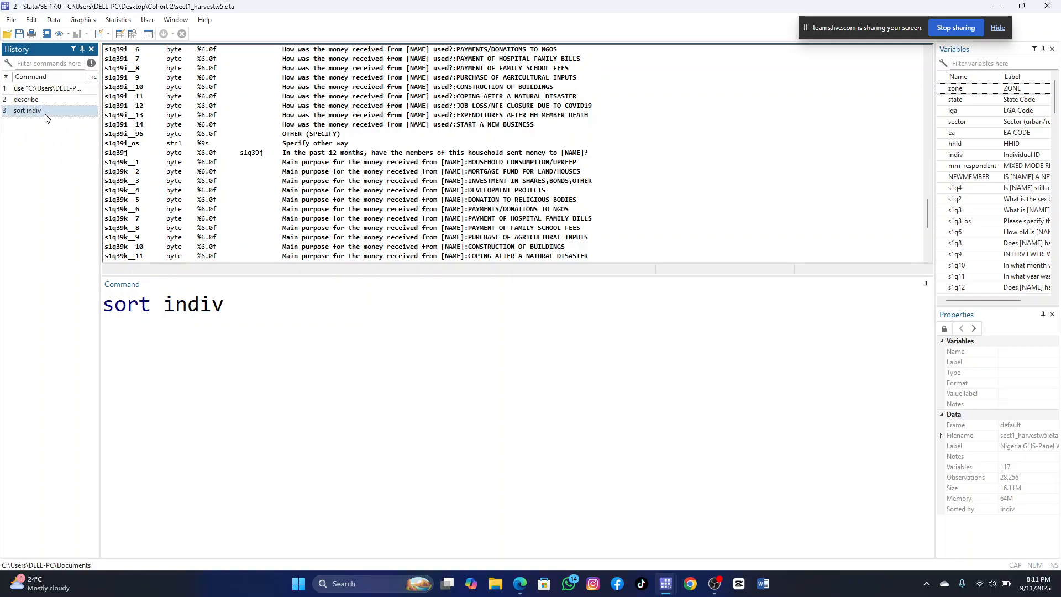
Open the Data Editor in browse mode, examine how the records are ordered by indiv, and minimize the editor.
click(53, 22)
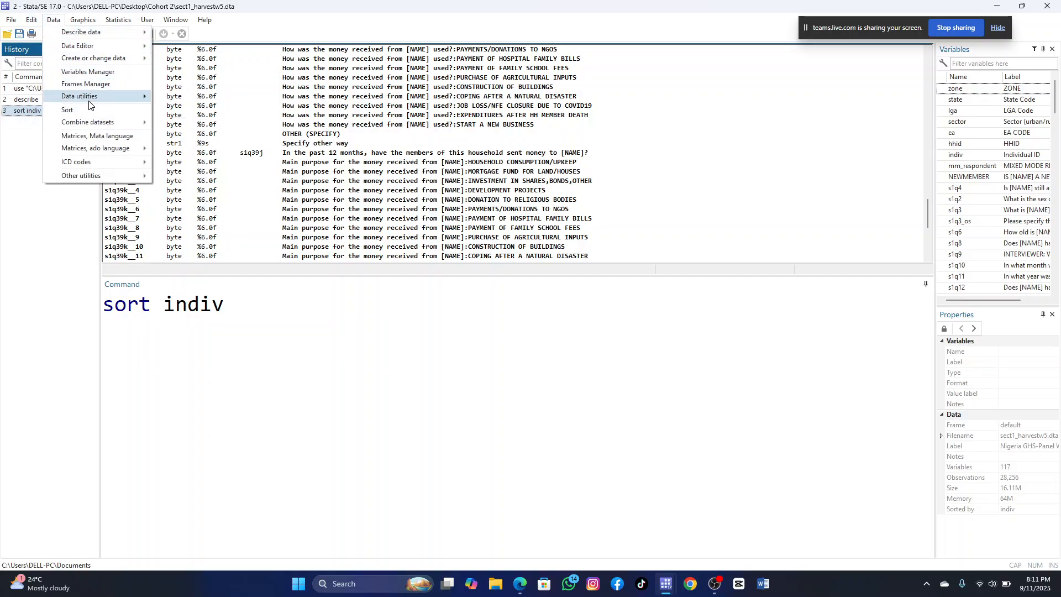
mouse_move(89, 105)
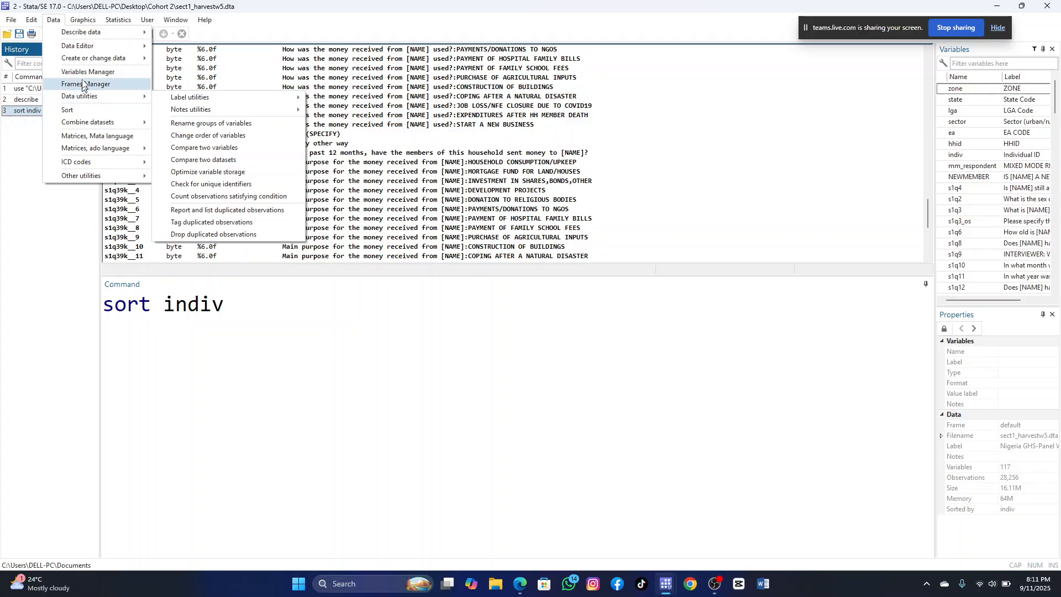
mouse_move(82, 51)
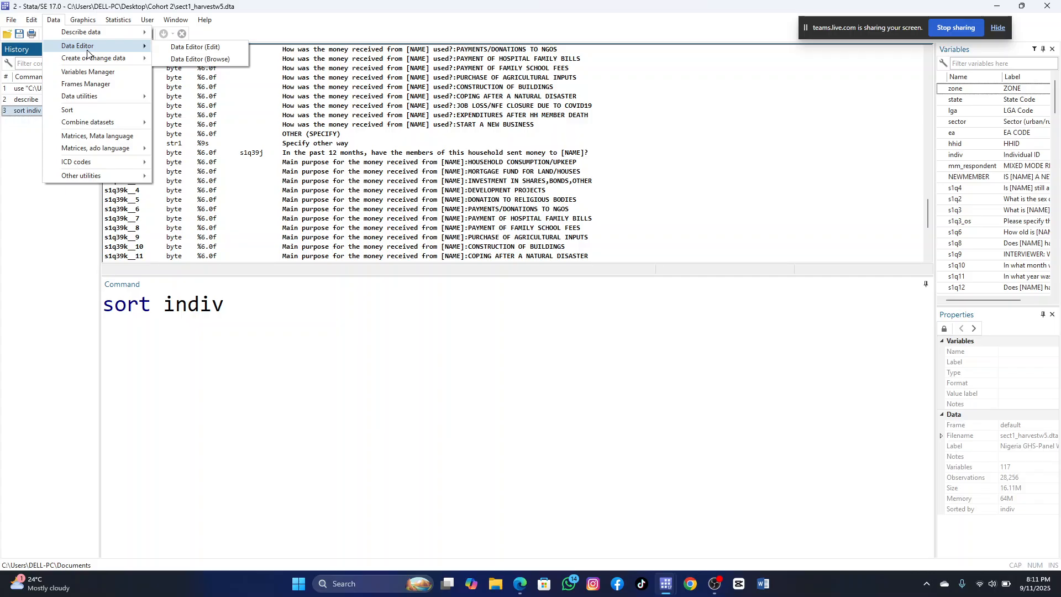
click(224, 61)
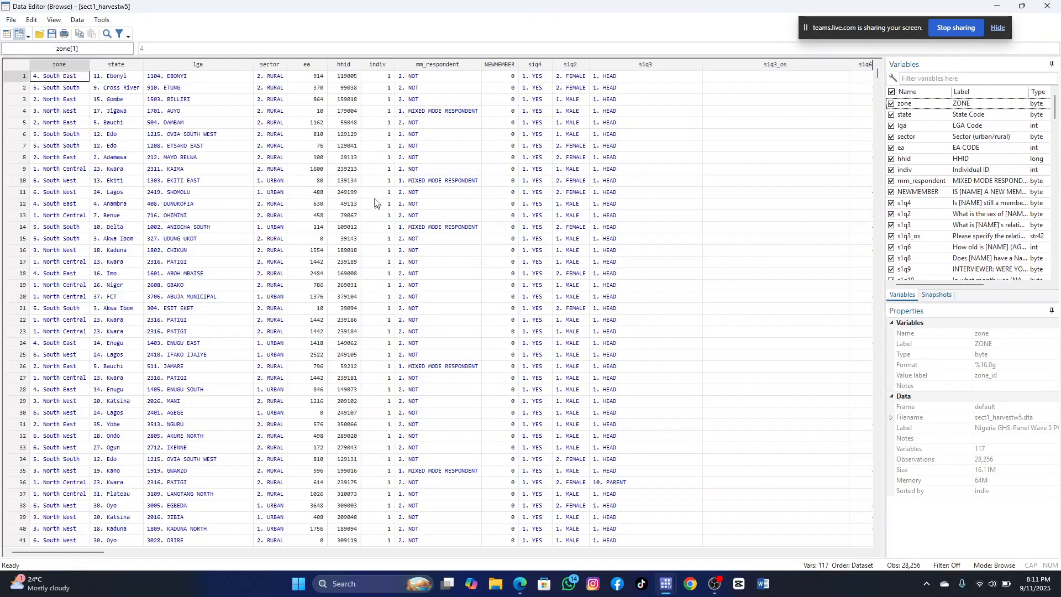
scroll(368, 126, down, 1)
scroll(363, 108, up, 1)
scroll(387, 100, down, 20)
scroll(385, 99, up, 20)
click(998, 6)
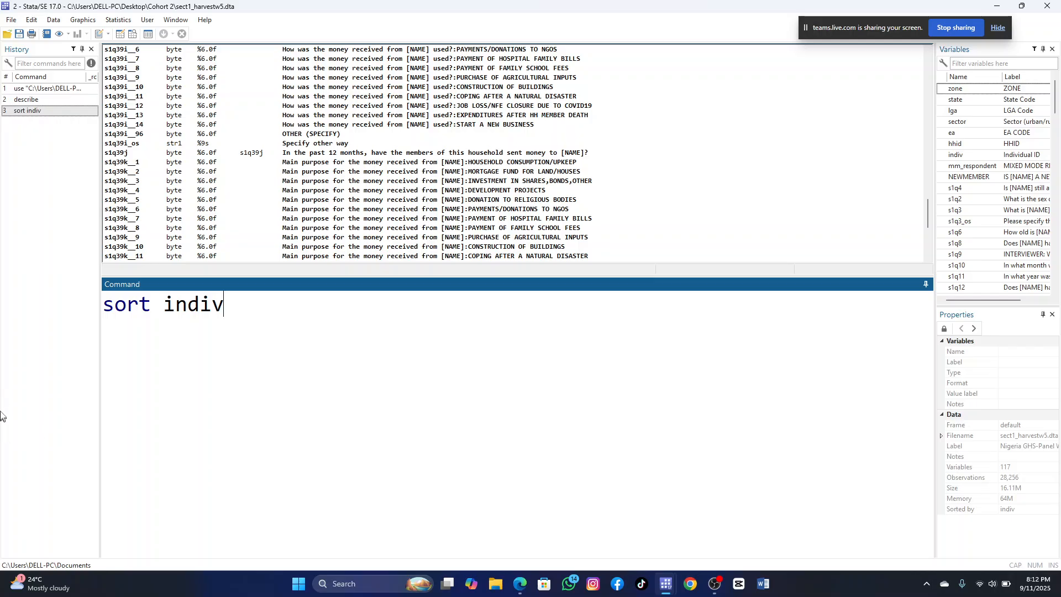
Clear the recalled sort indiv command from the command entry area.
drag(239, 315, 101, 306)
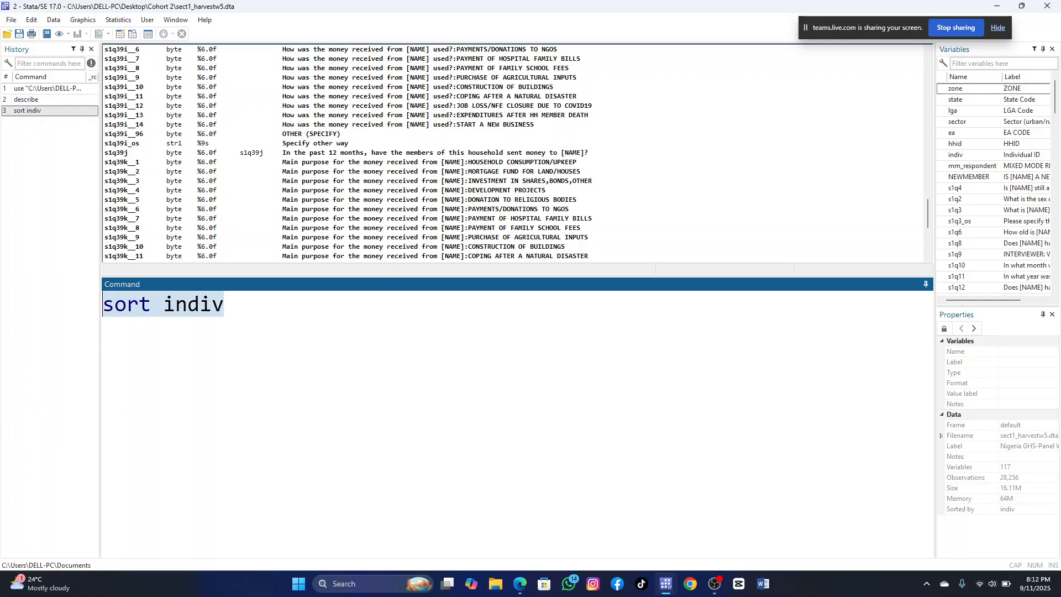
key(BackSpace)
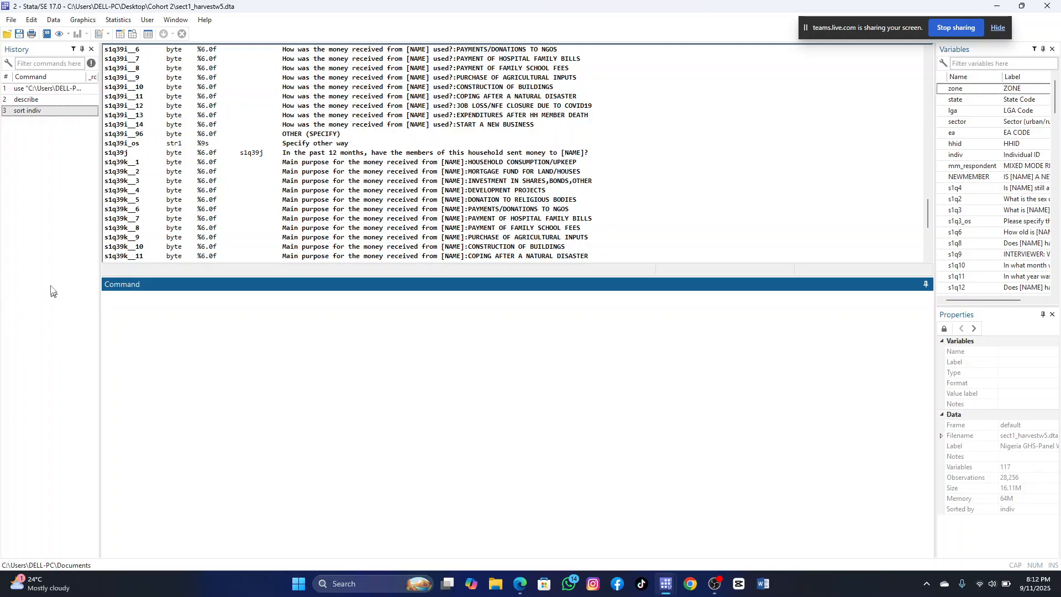
Keep only the observations where indiv ==1, using the Drop or keep observations dialog.
click(55, 22)
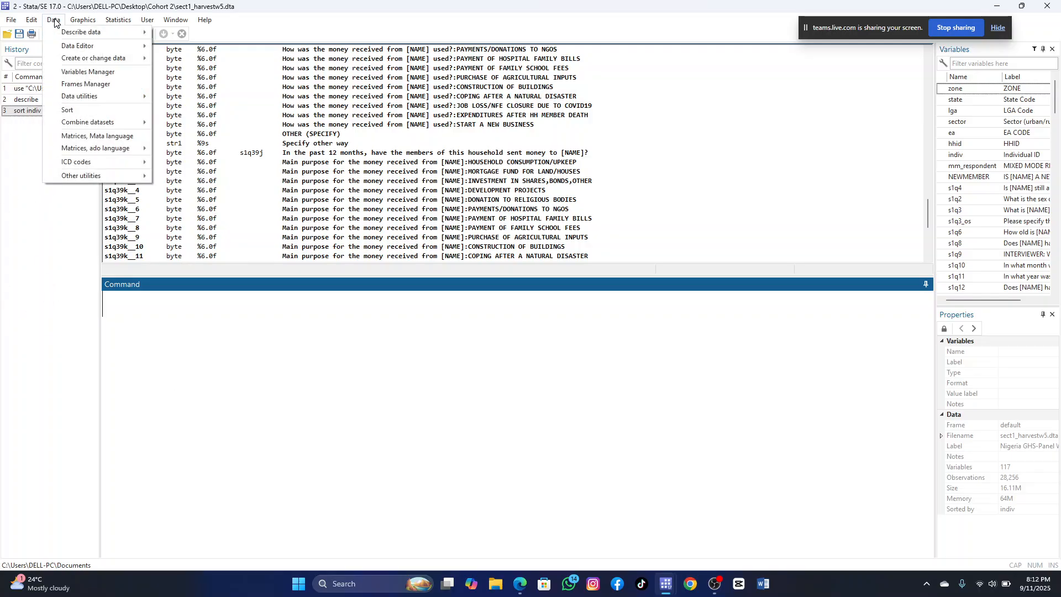
mouse_move(75, 37)
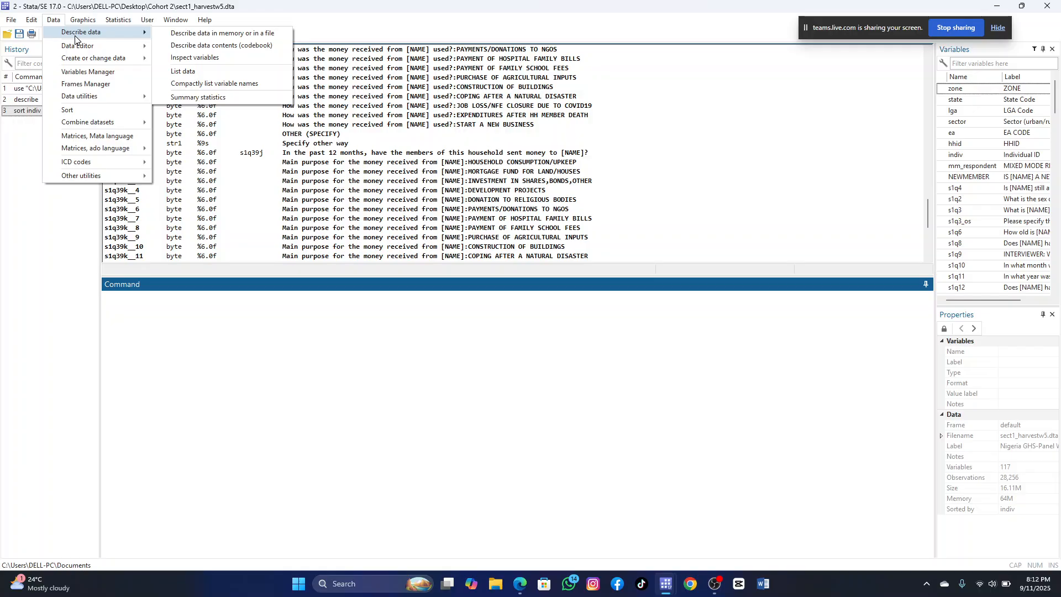
mouse_move(94, 61)
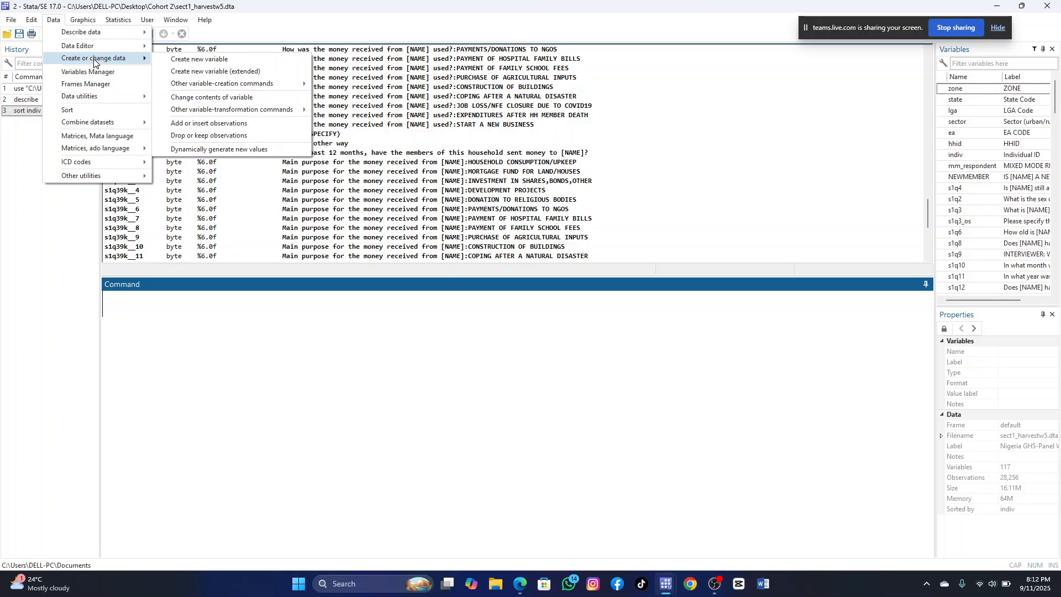
click(238, 138)
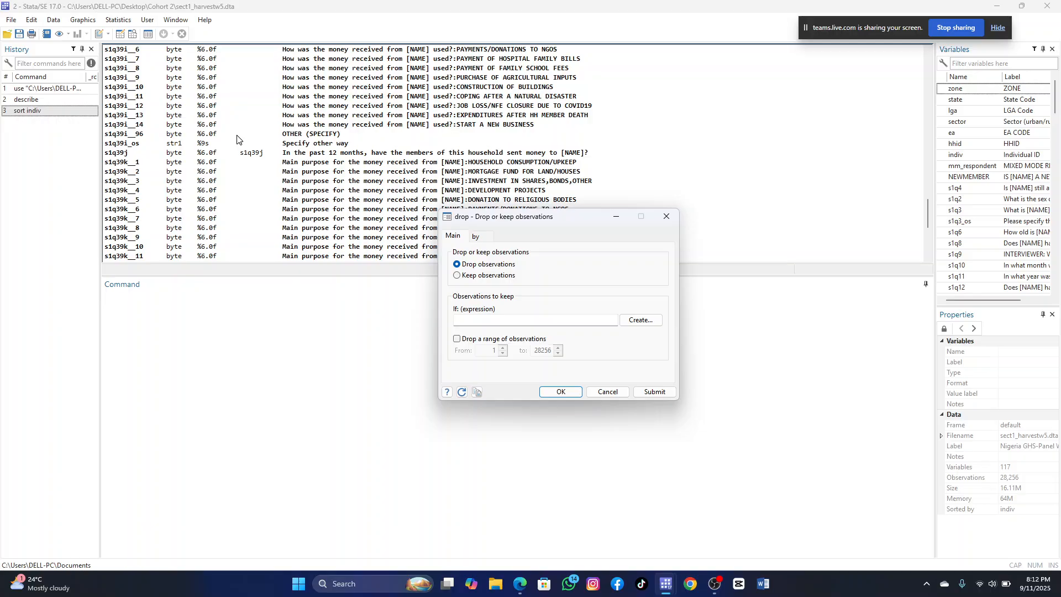
click(458, 276)
click(564, 321)
click(561, 391)
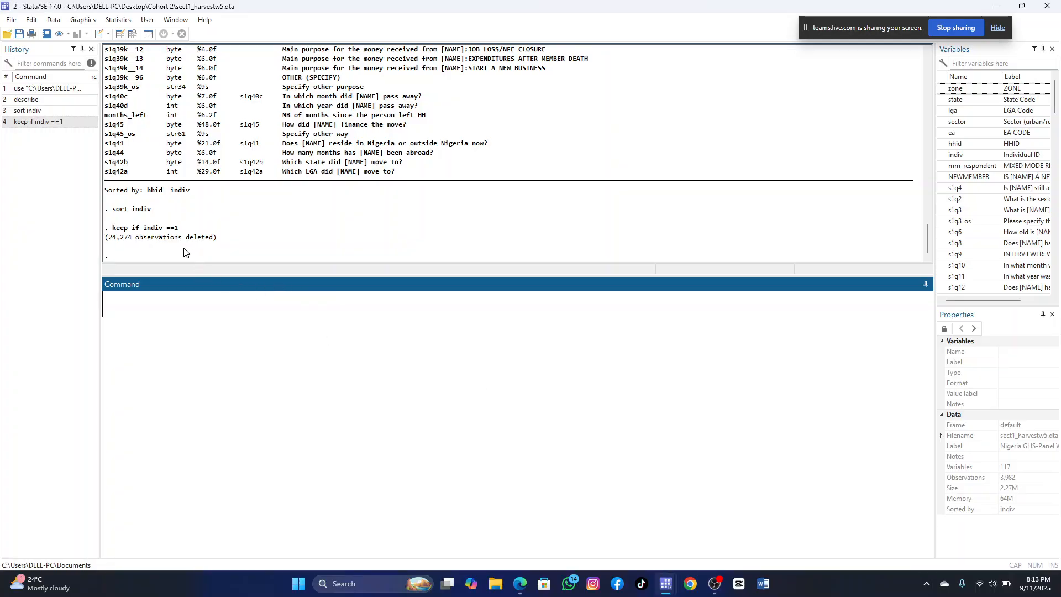
Open the dataset in the Data Editor and switch it from browse mode to edit mode.
click(58, 22)
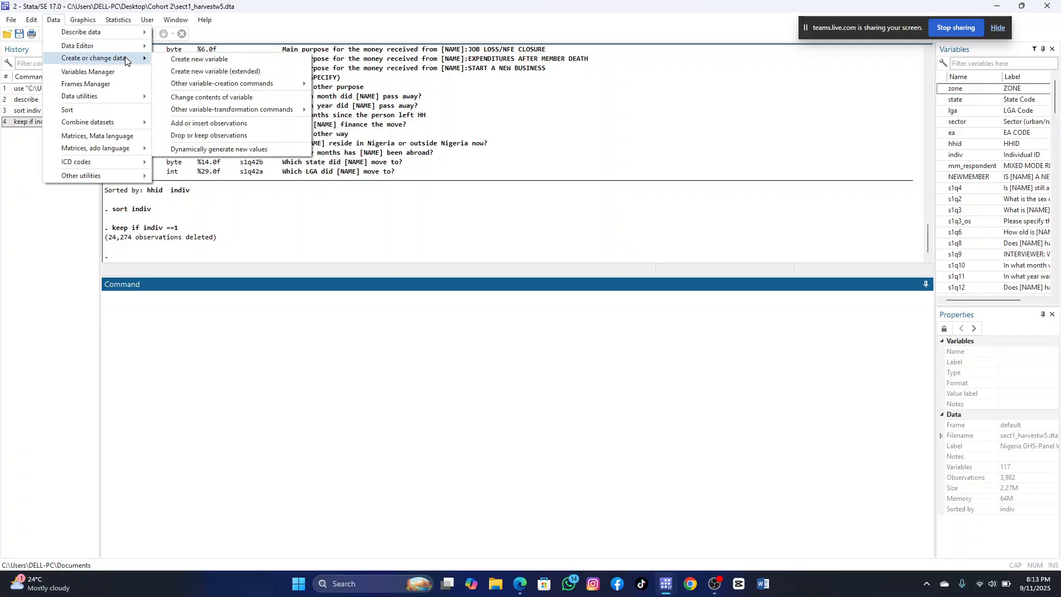
mouse_move(135, 46)
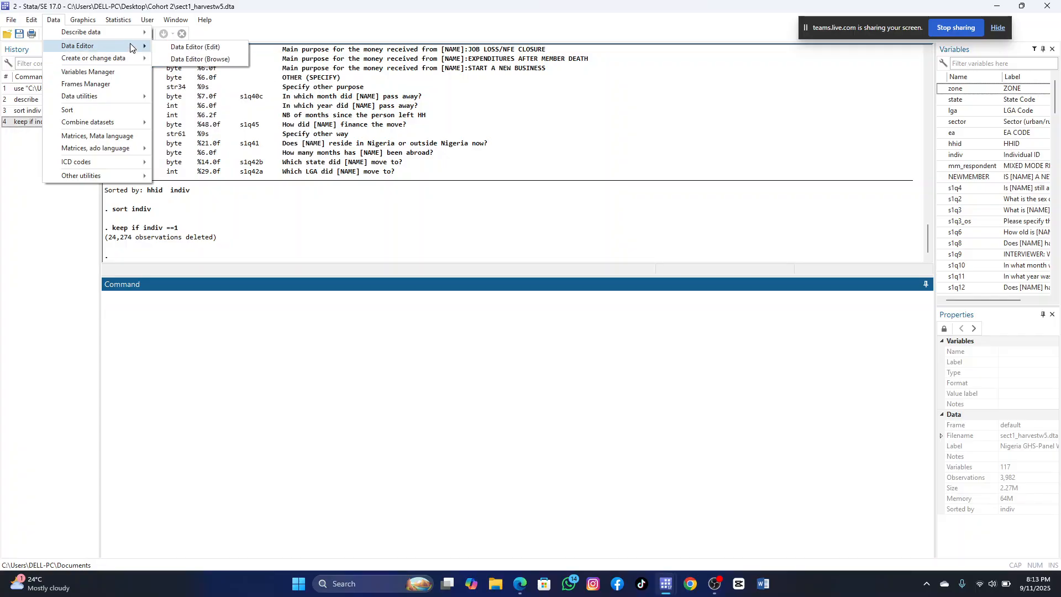
click(200, 47)
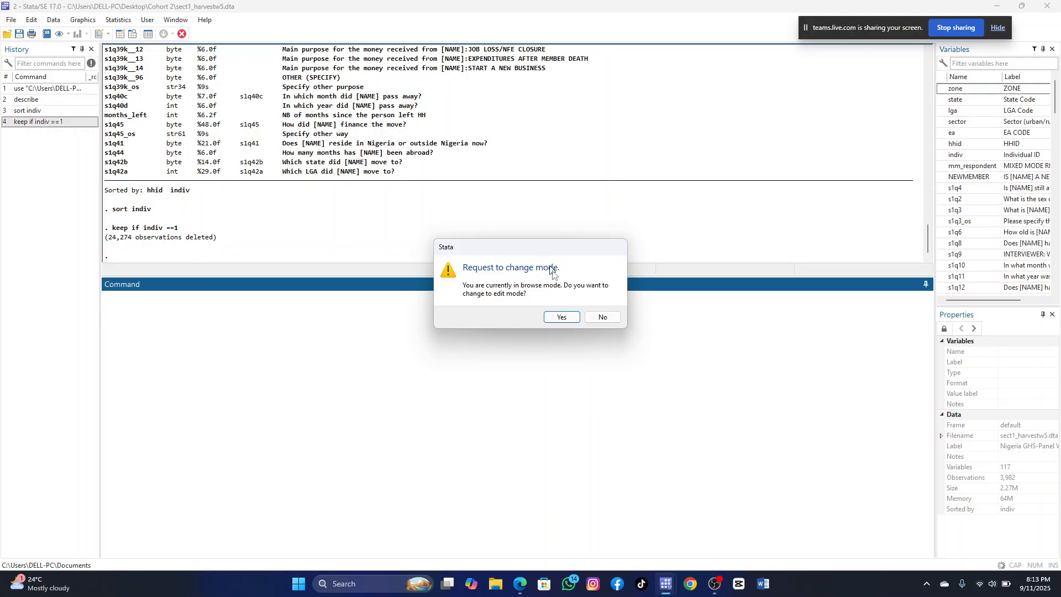
click(561, 319)
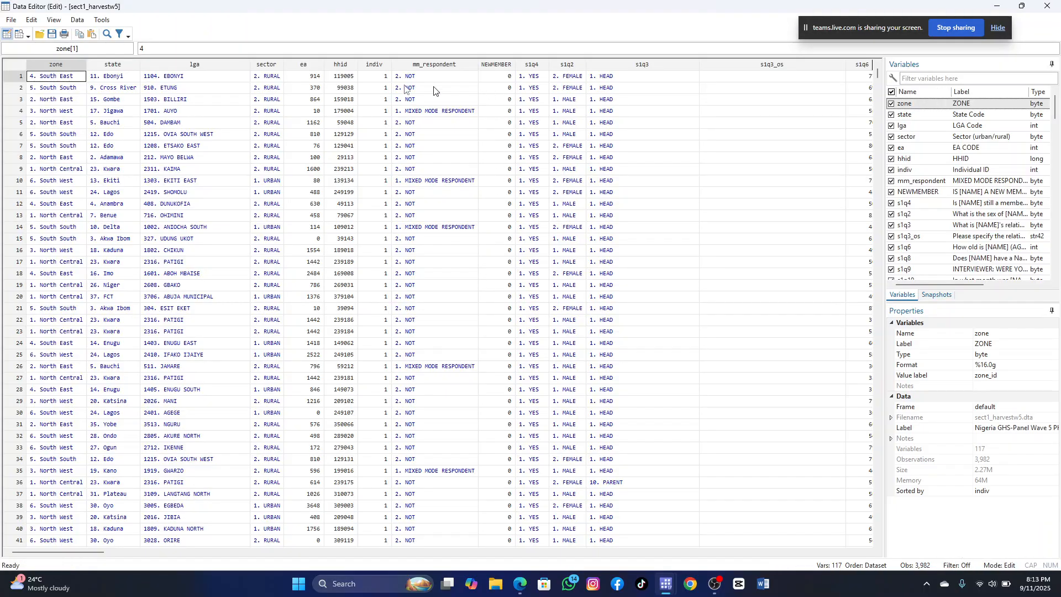
click(427, 64)
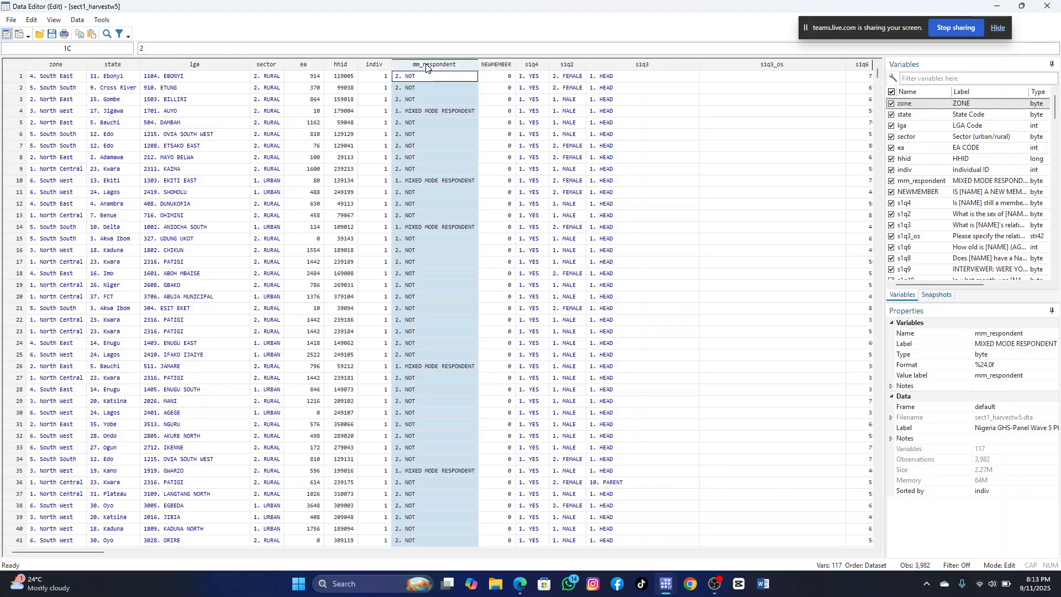
key(Delete)
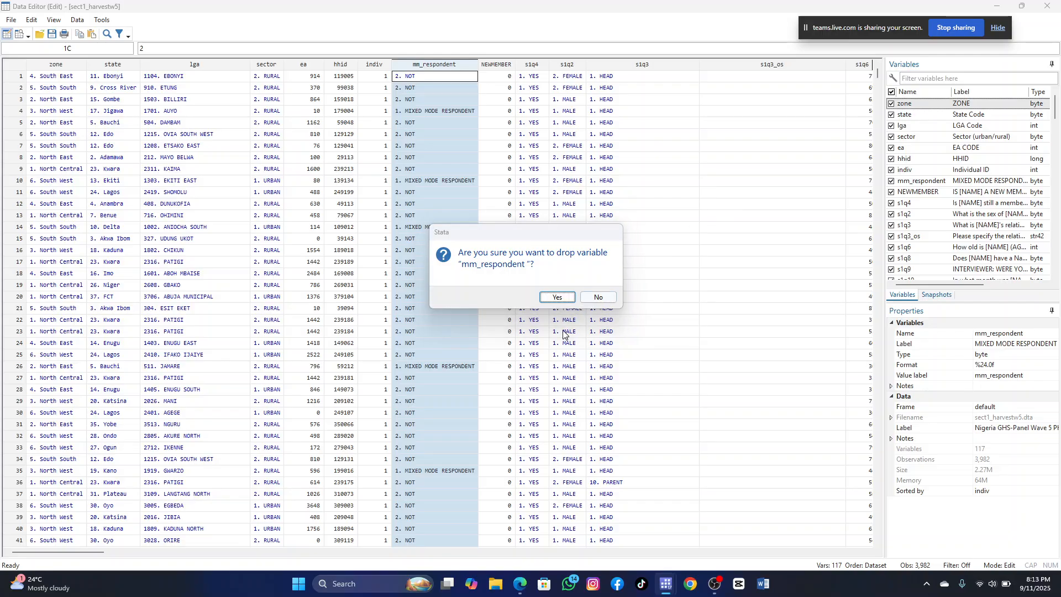
click(597, 299)
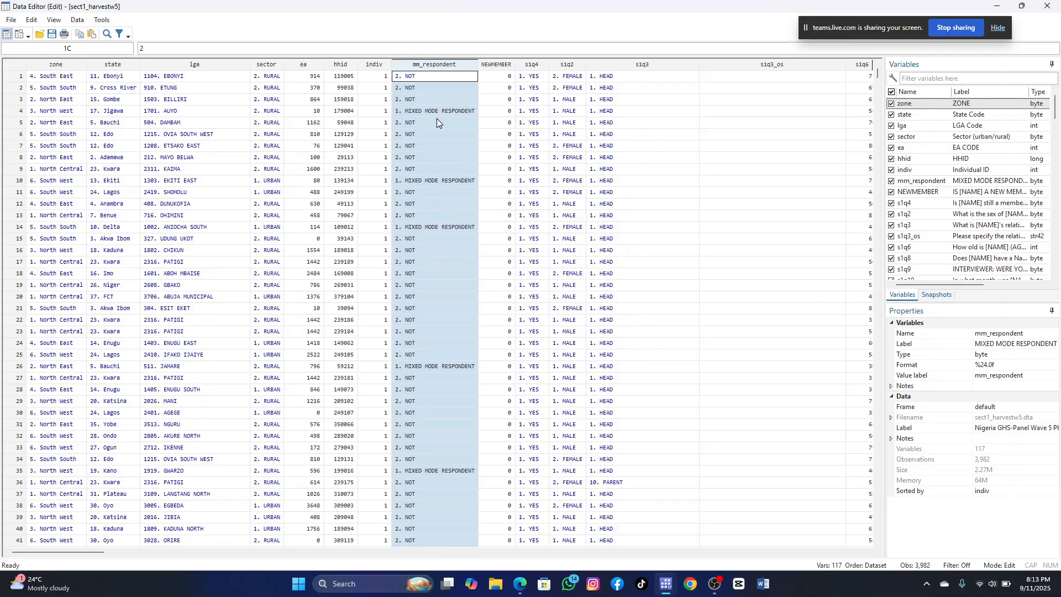
click(745, 125)
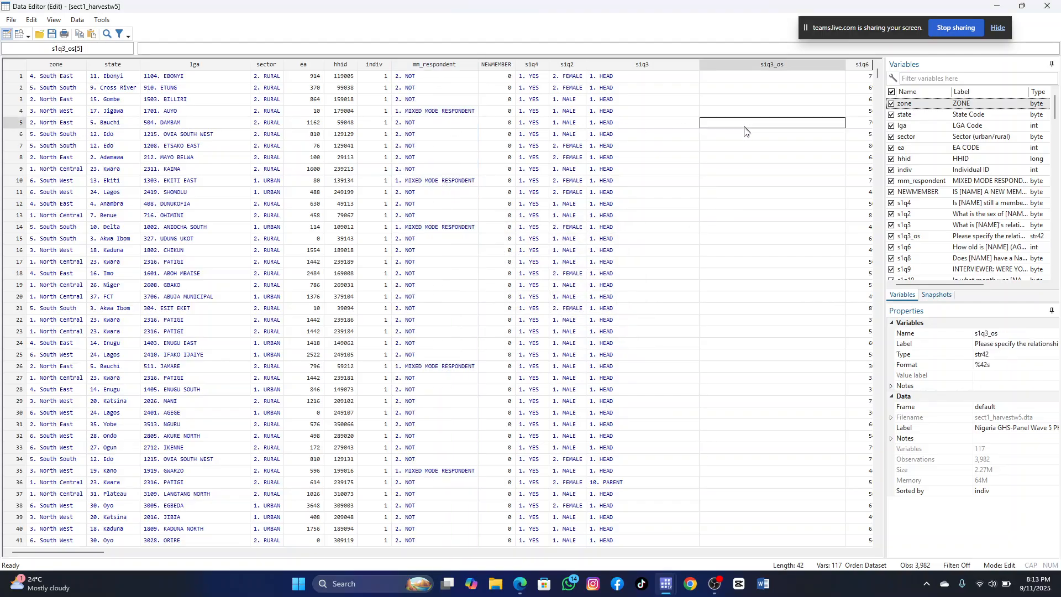
Drop the variable mm_respondent from the dataset in the Data Editor.
click(434, 66)
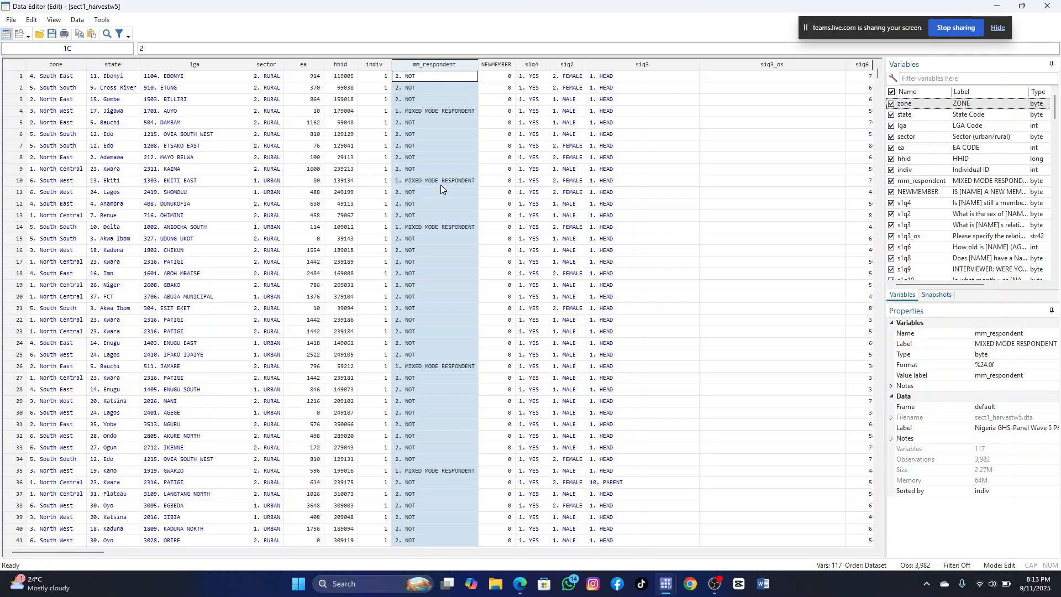
key(Delete)
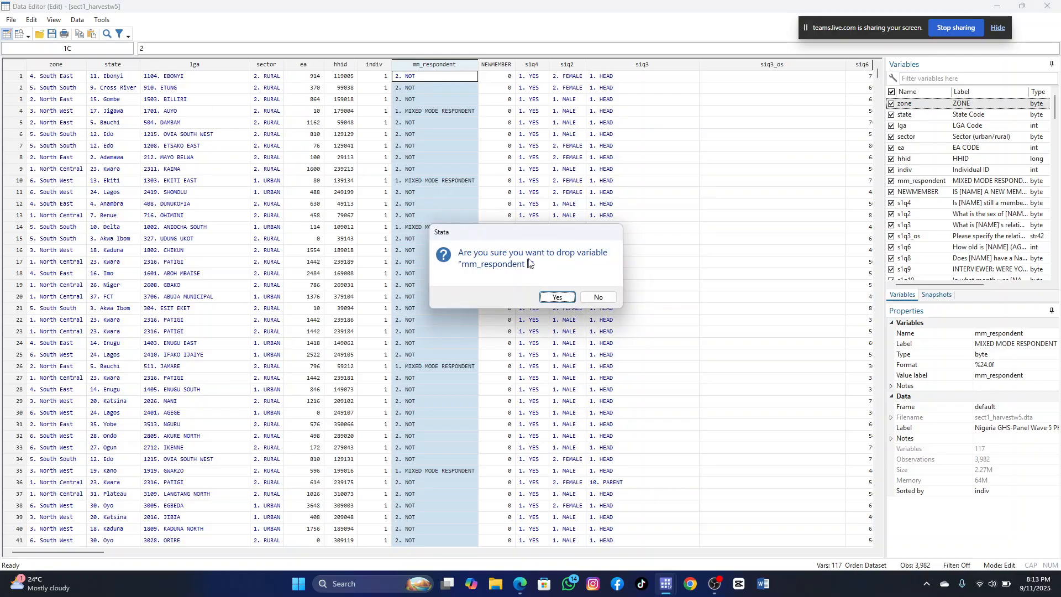
click(557, 299)
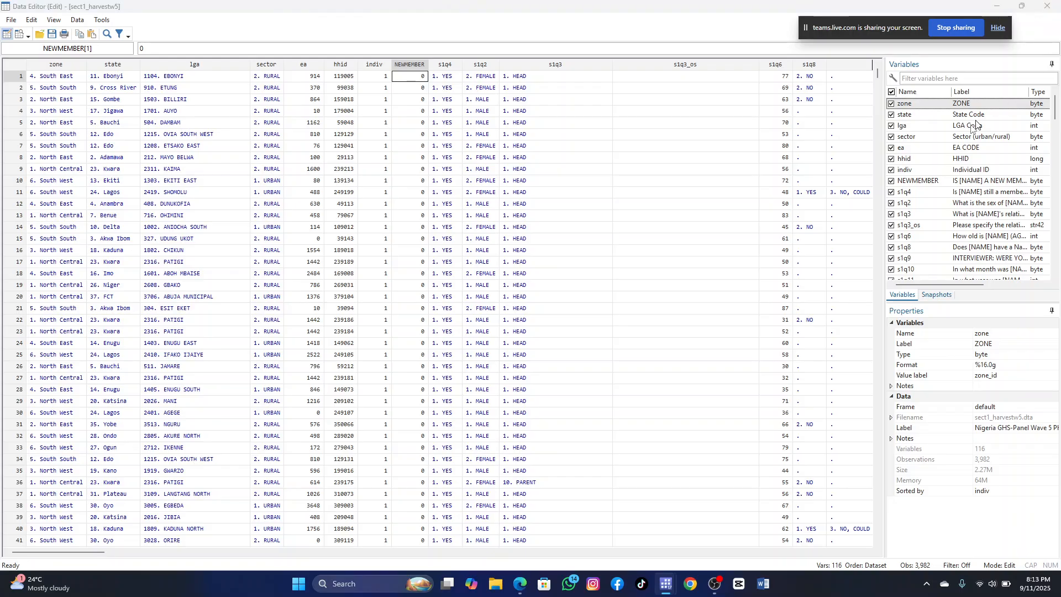
Minimize the Data Editor and recall the drop mm_respondent command from the history.
click(1021, 6)
click(640, 8)
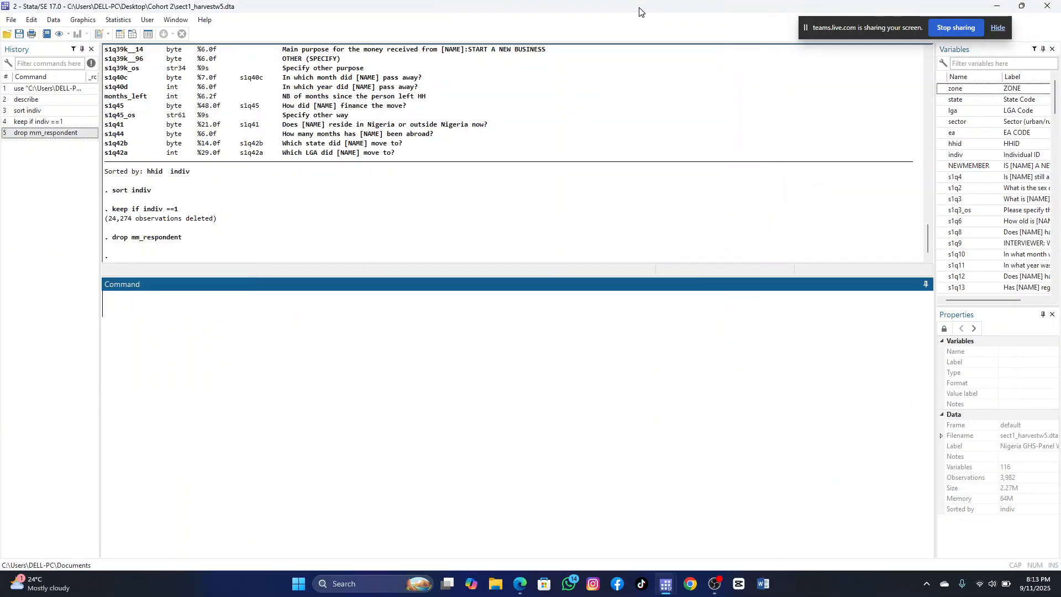
click(41, 134)
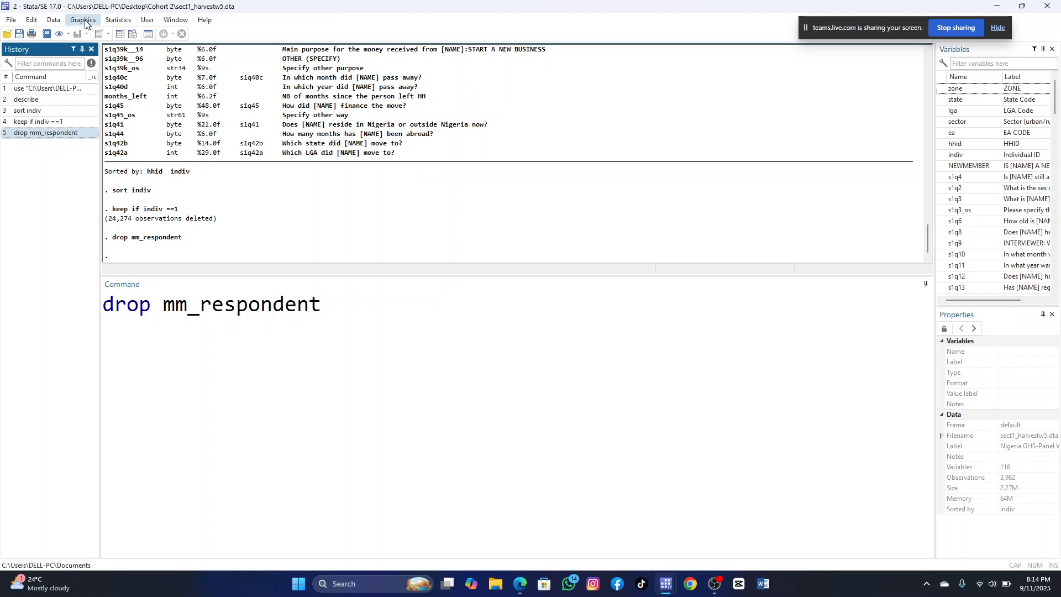
Reopen the Data Editor in edit mode at full size, examine the remaining records, and minimize it.
click(54, 20)
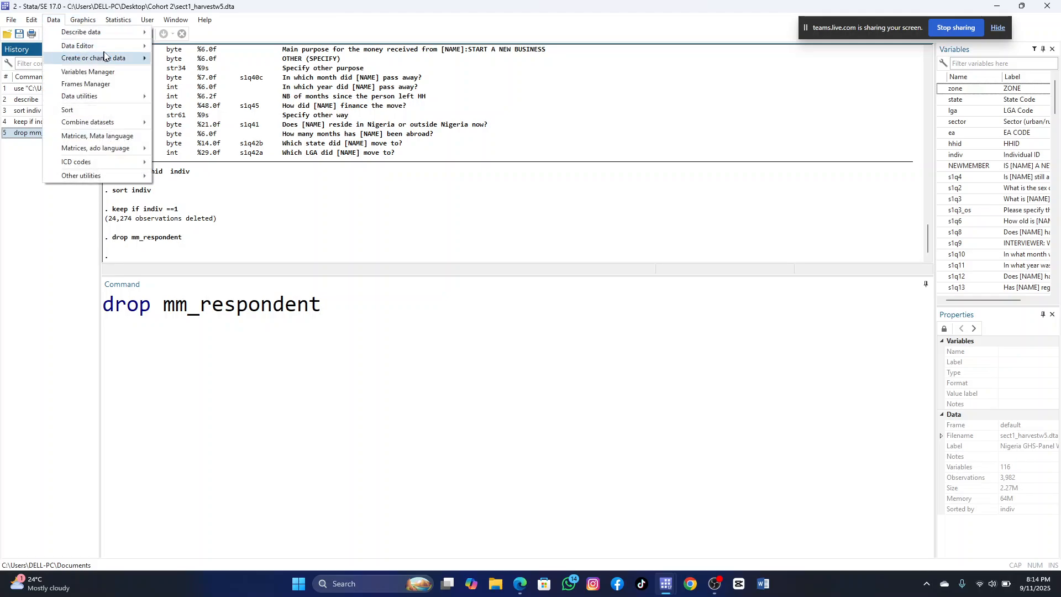
mouse_move(114, 49)
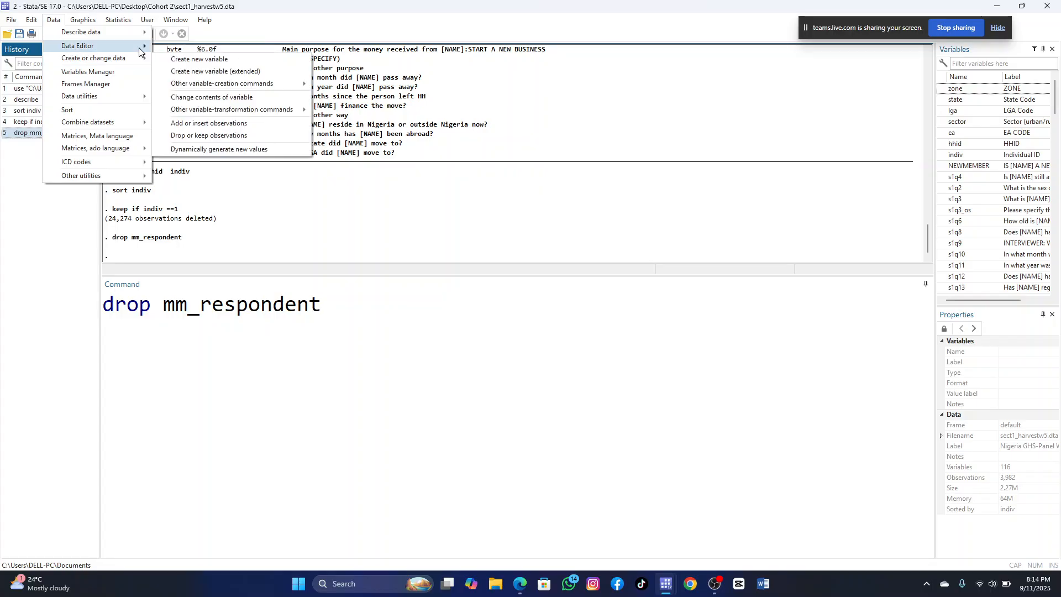
click(166, 48)
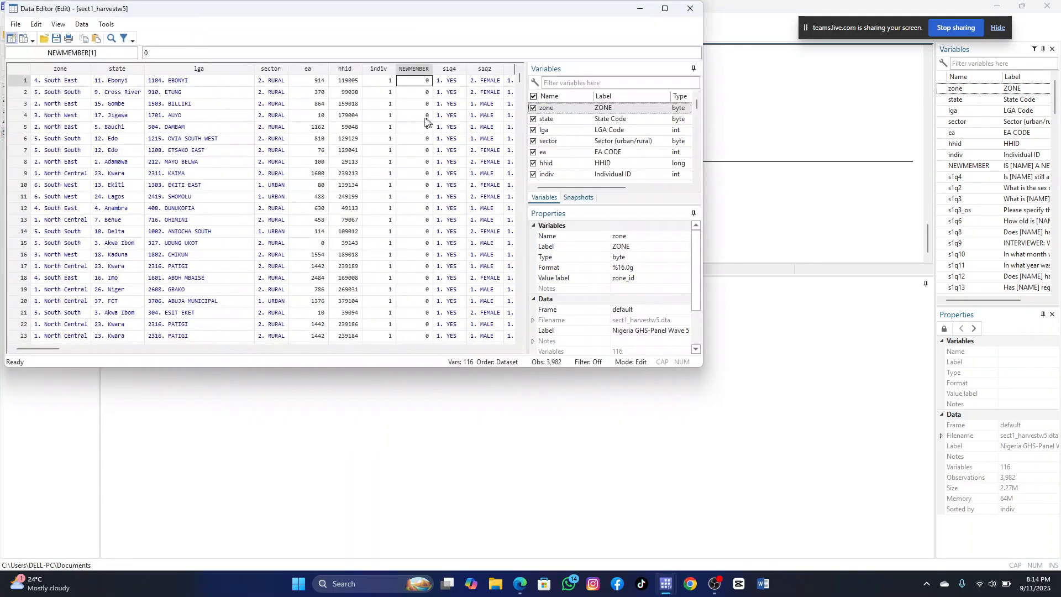
click(665, 8)
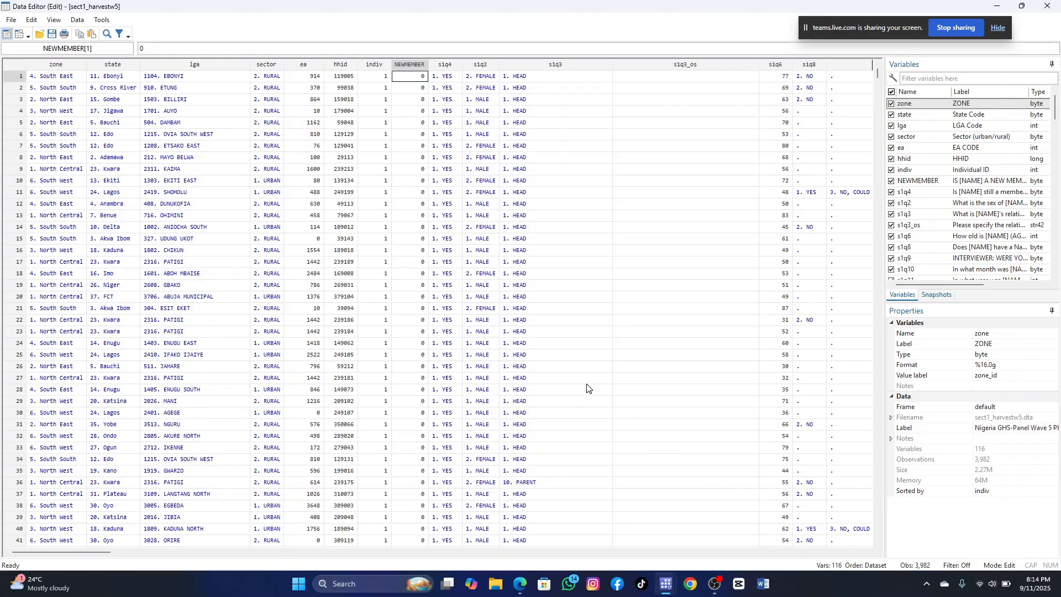
click(927, 587)
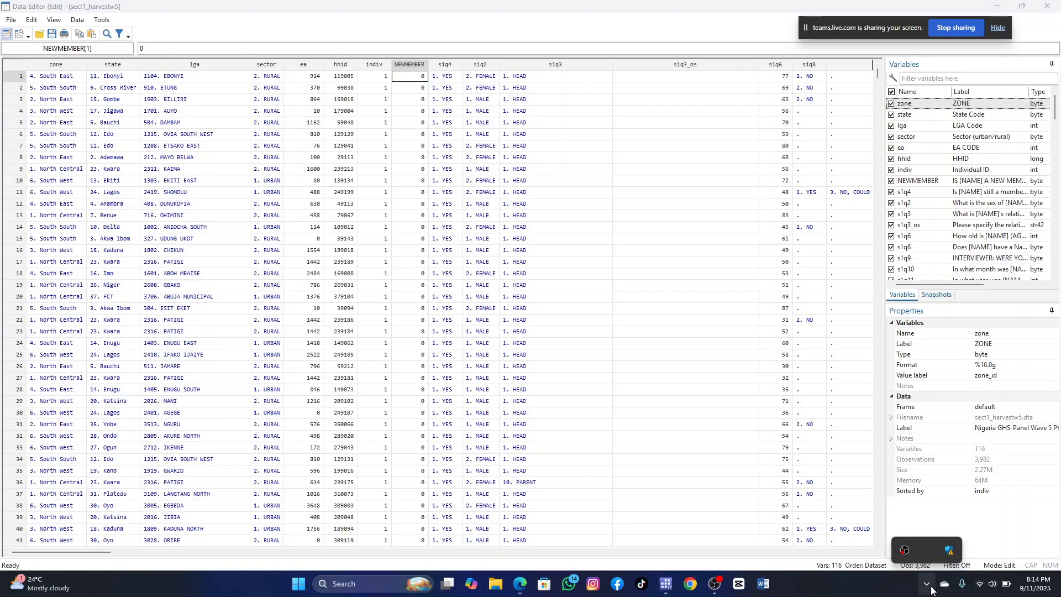
click(928, 587)
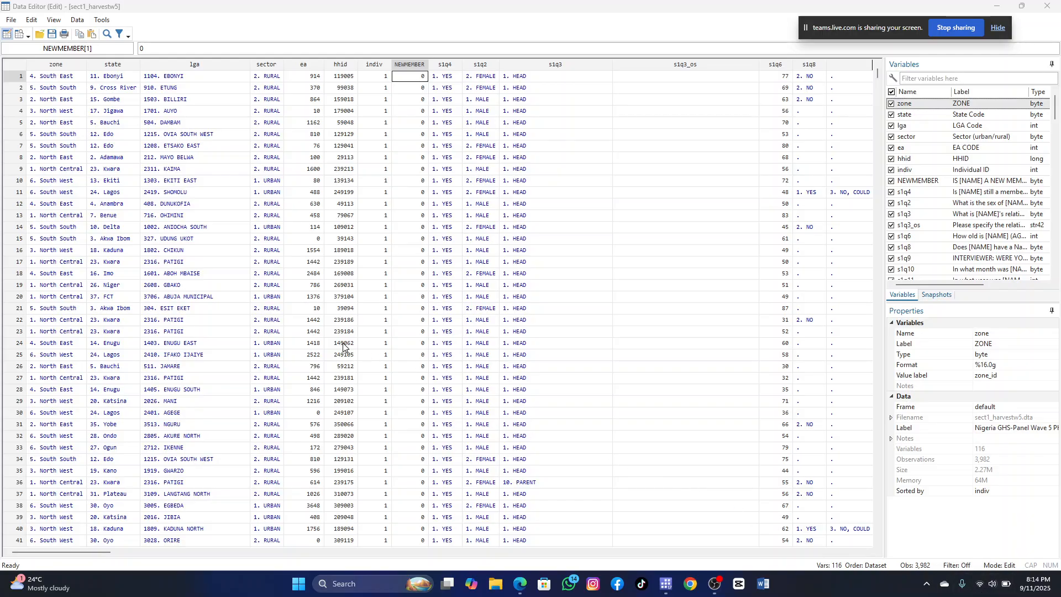
scroll(365, 345, down, 9)
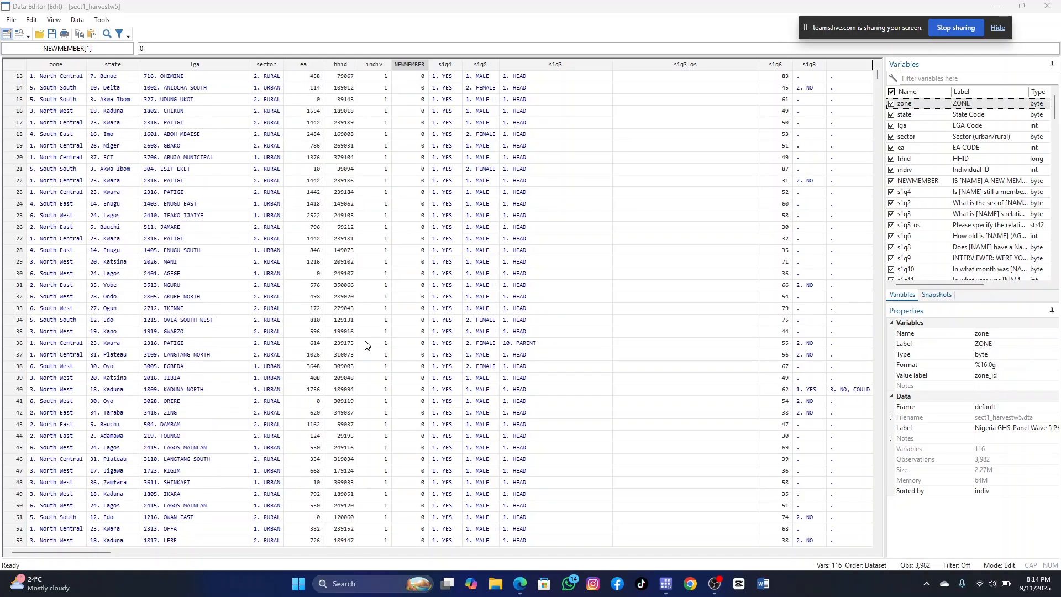
scroll(365, 346, up, 5)
click(1014, 6)
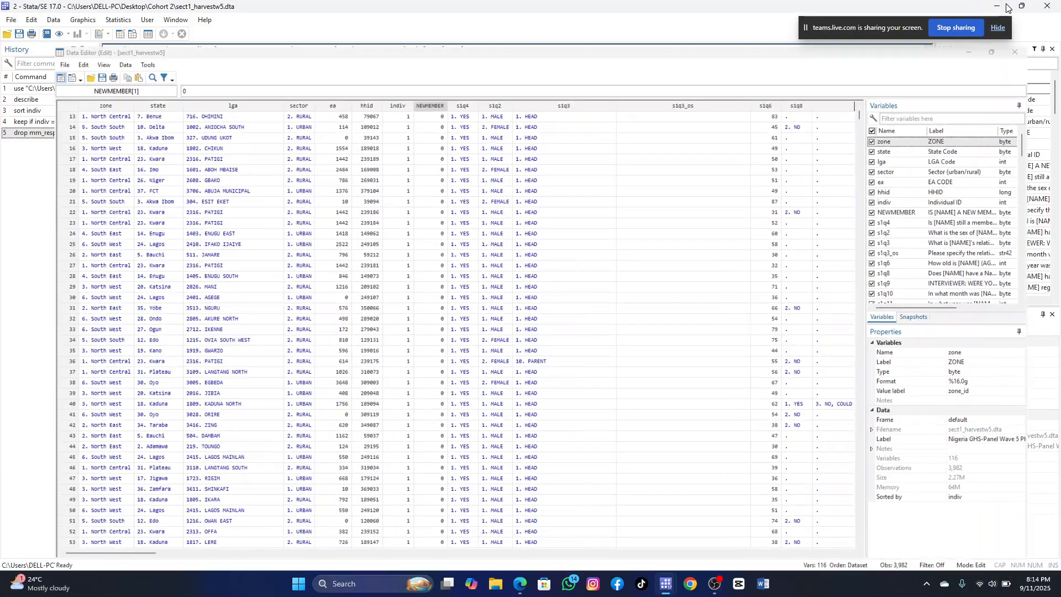
click(358, 248)
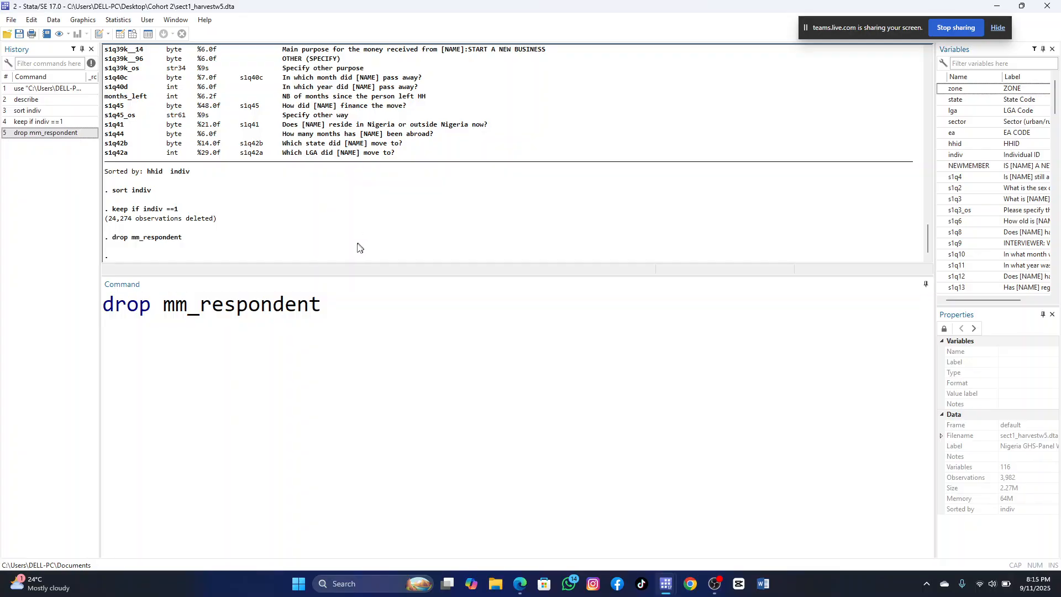
click(357, 314)
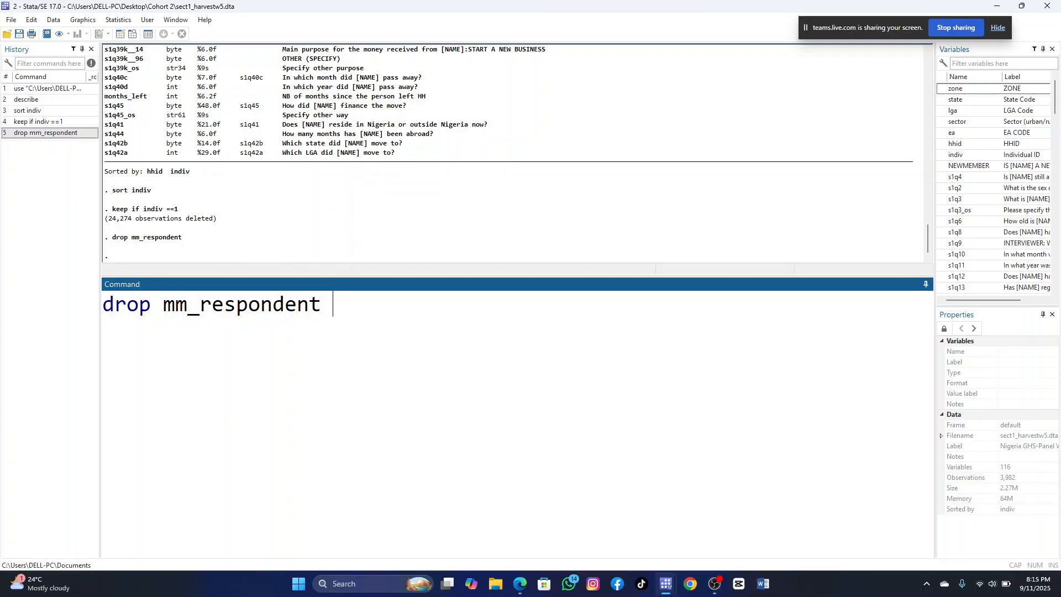
scroll(357, 313, down, 2)
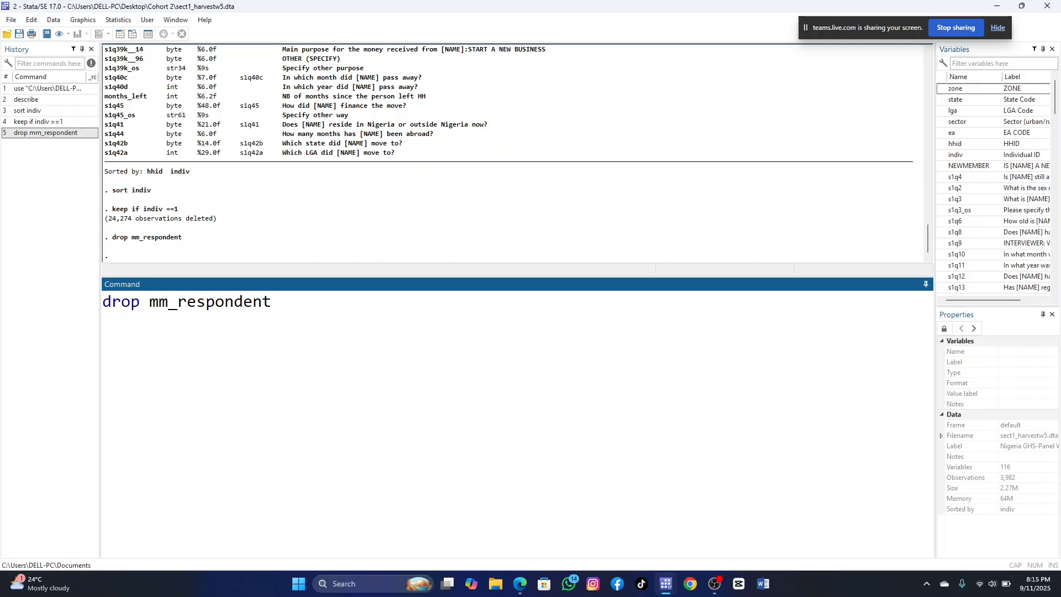
scroll(357, 314, up, 2)
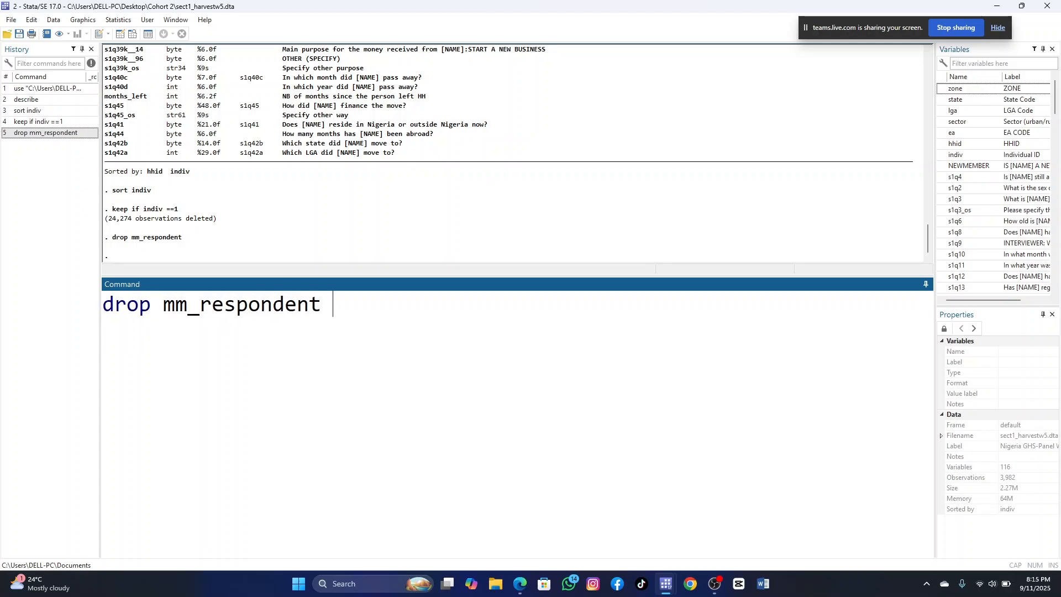
click(556, 130)
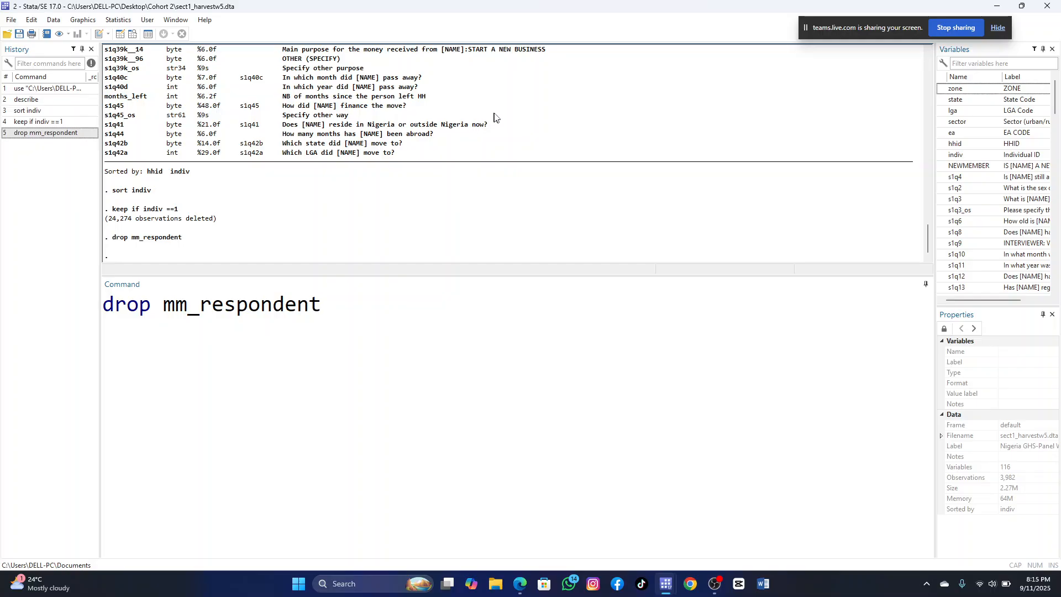
Review the variable descriptions in the results, reopen the Data Editor in edit mode and select the s1q3_os column.
scroll(495, 117, up, 10)
scroll(496, 117, up, 10)
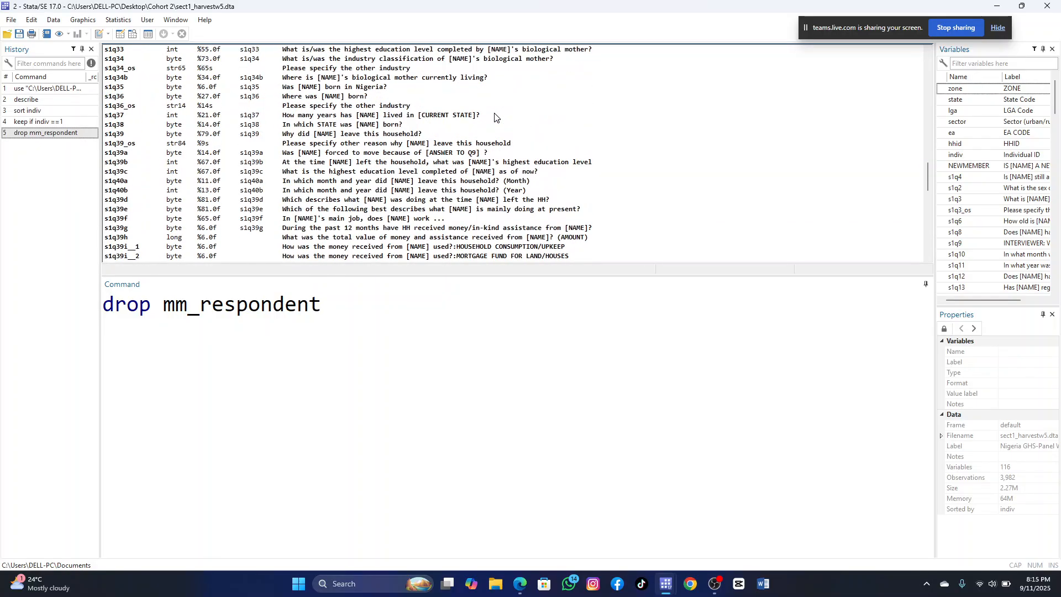
scroll(495, 118, up, 4)
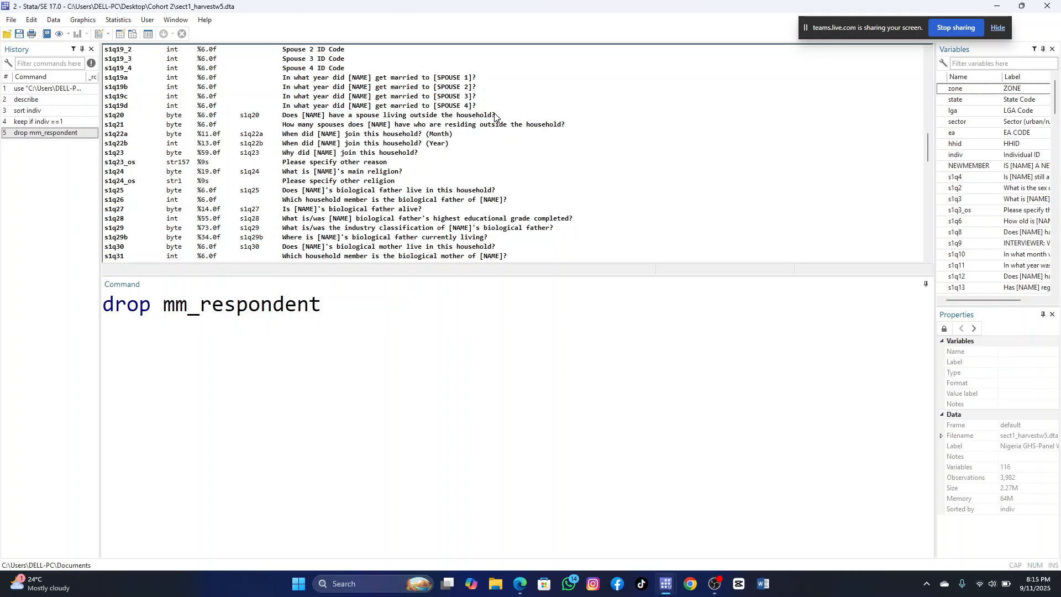
scroll(494, 117, up, 2)
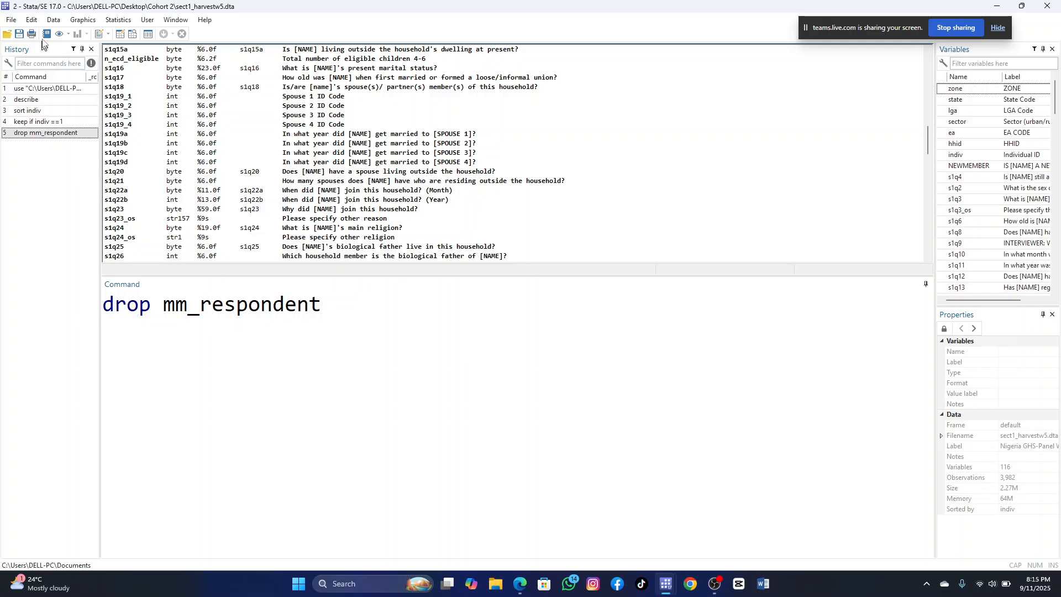
click(52, 20)
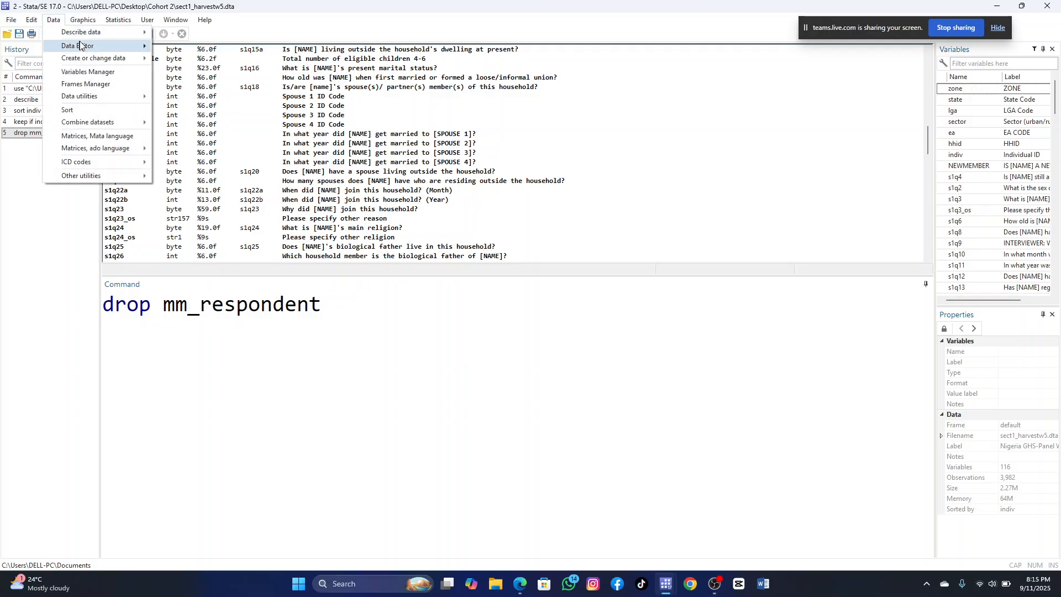
click(178, 53)
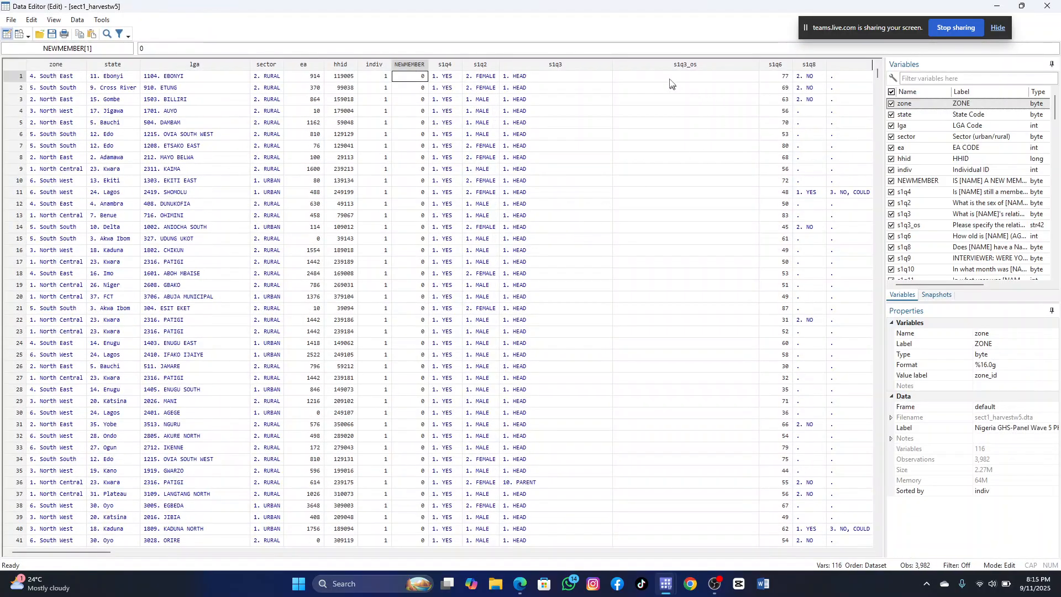
click(685, 64)
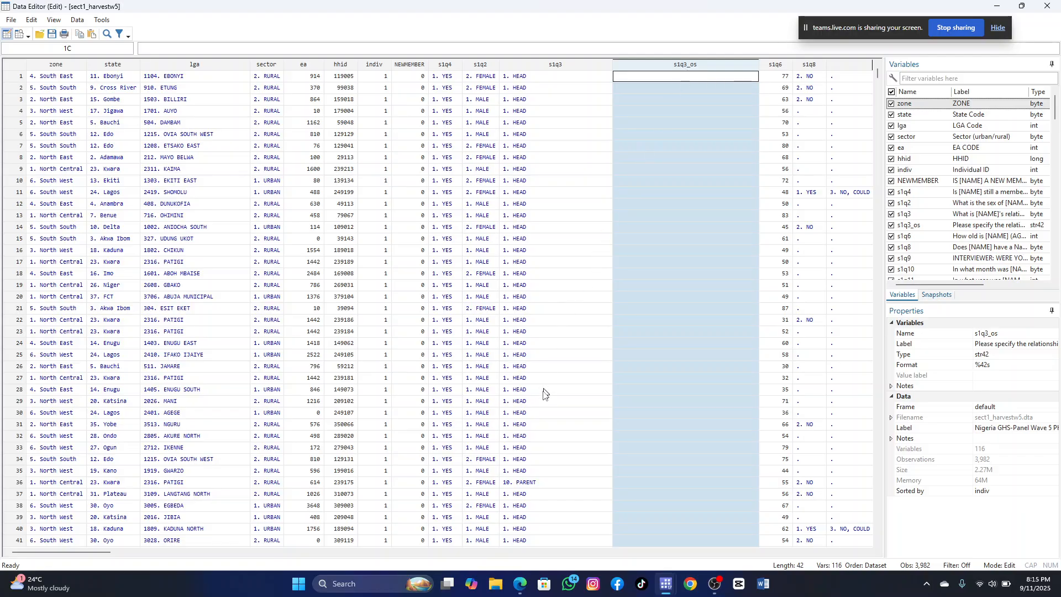
Switch to the Teams meeting, mute the unmuted participant in the middle of the grid, and return to the Data Editor.
mouse_move(527, 590)
click(499, 538)
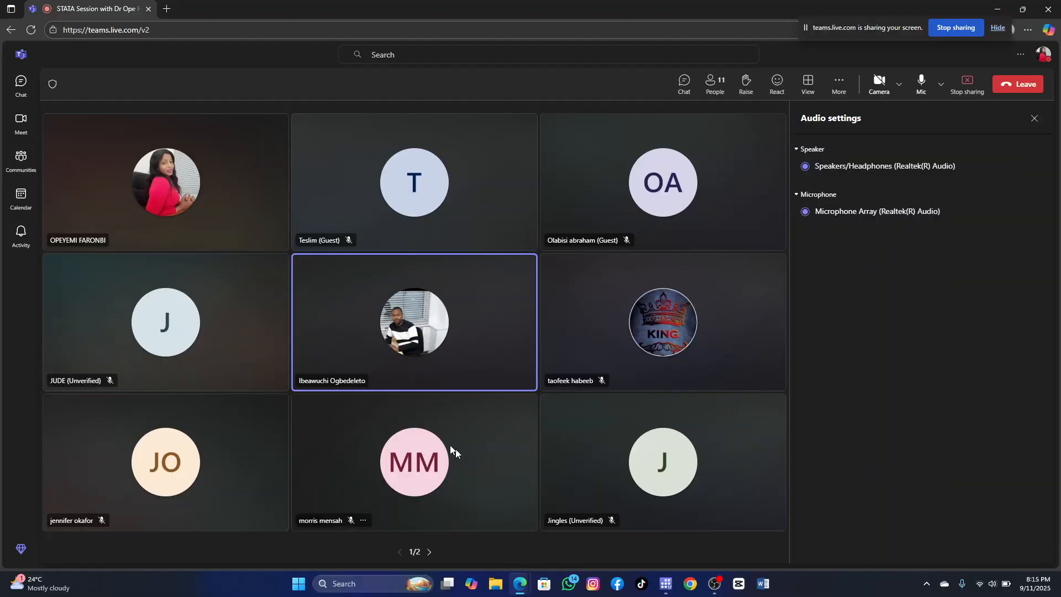
right_click(380, 386)
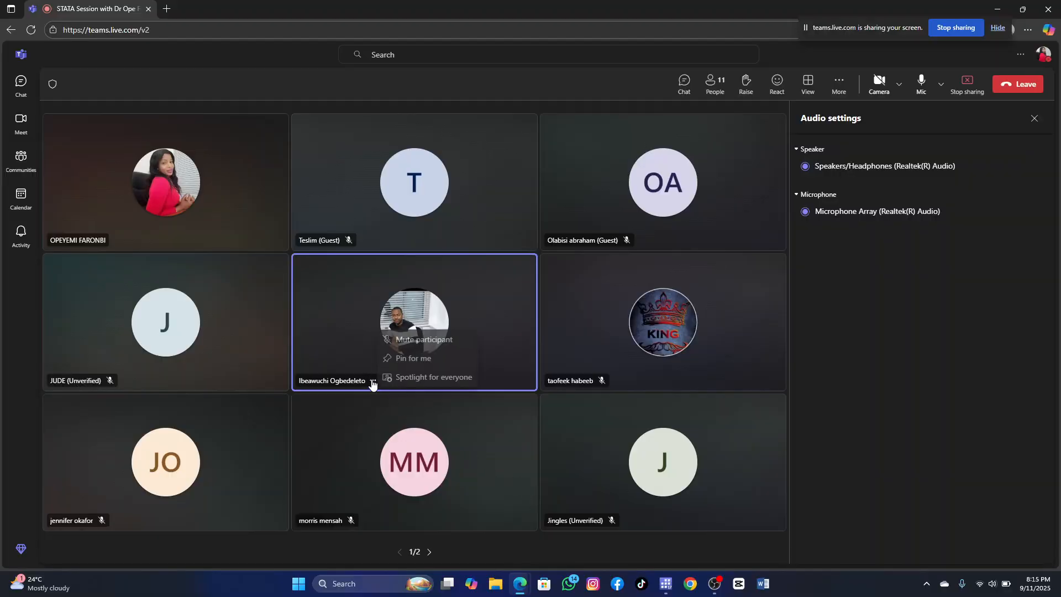
click(428, 344)
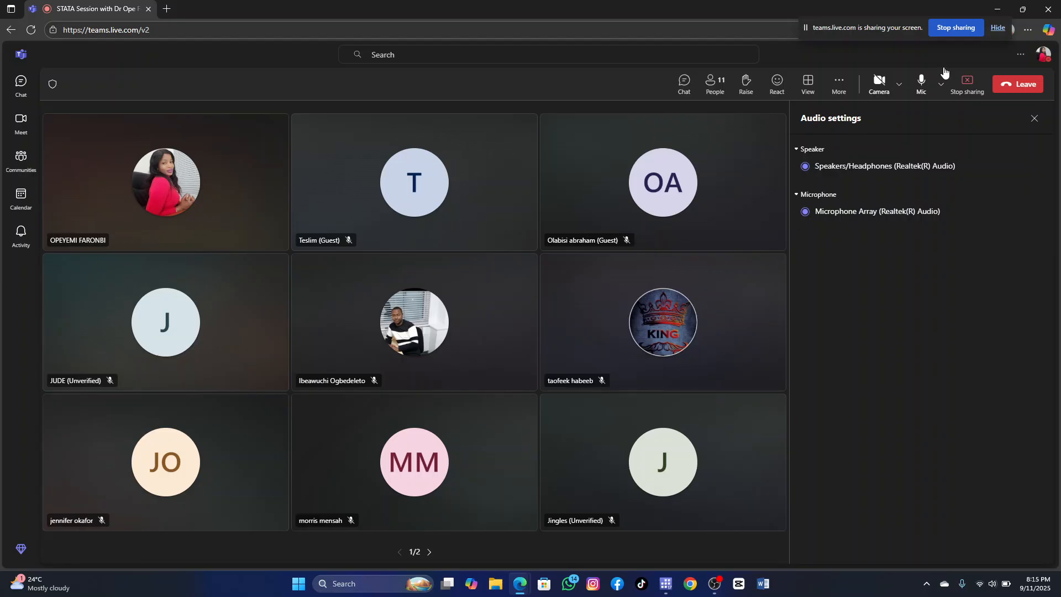
click(998, 10)
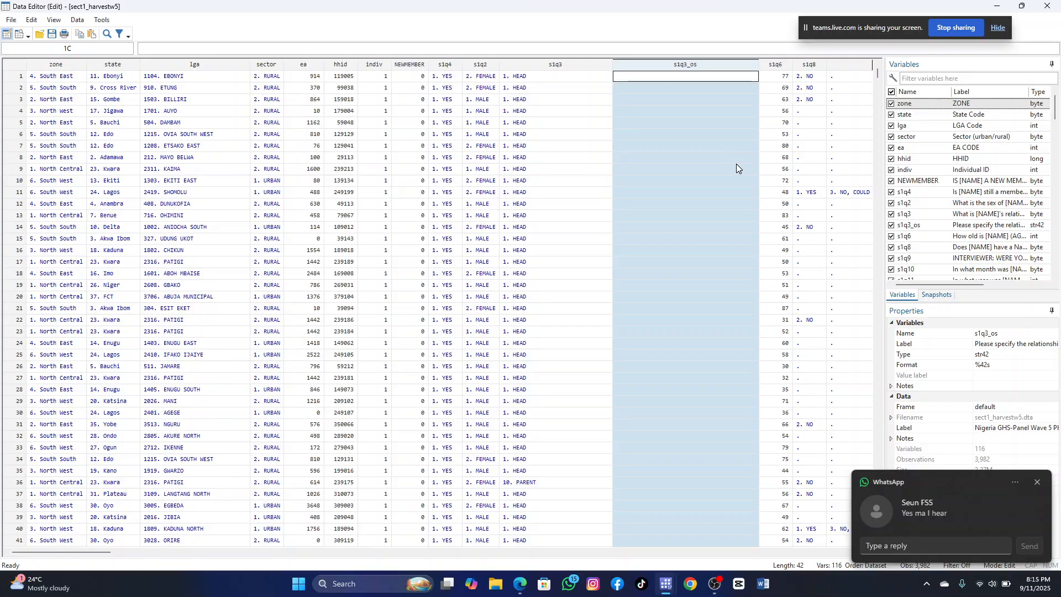
Mute the WhatsApp chat in the incoming notification for 8 hours.
click(1015, 483)
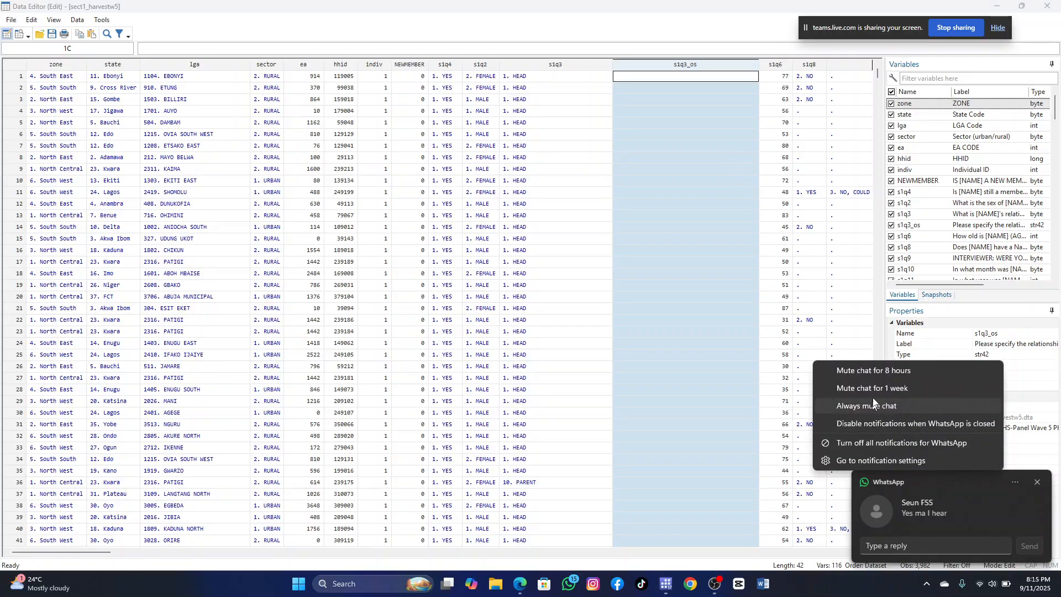
click(884, 370)
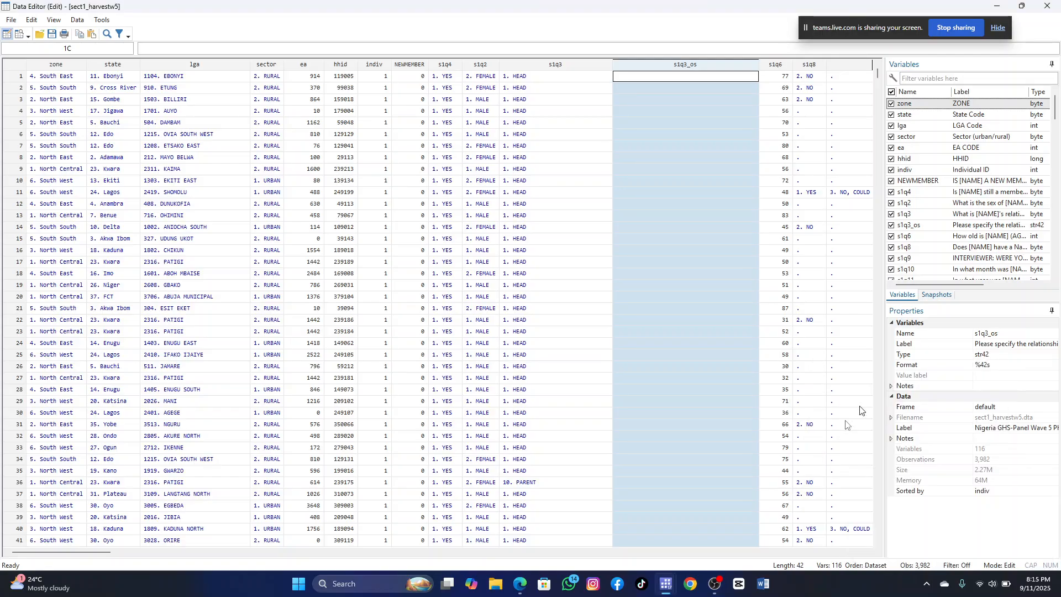
Drop the variable s1q3_os from the dataset in the Data Editor.
right_click(683, 65)
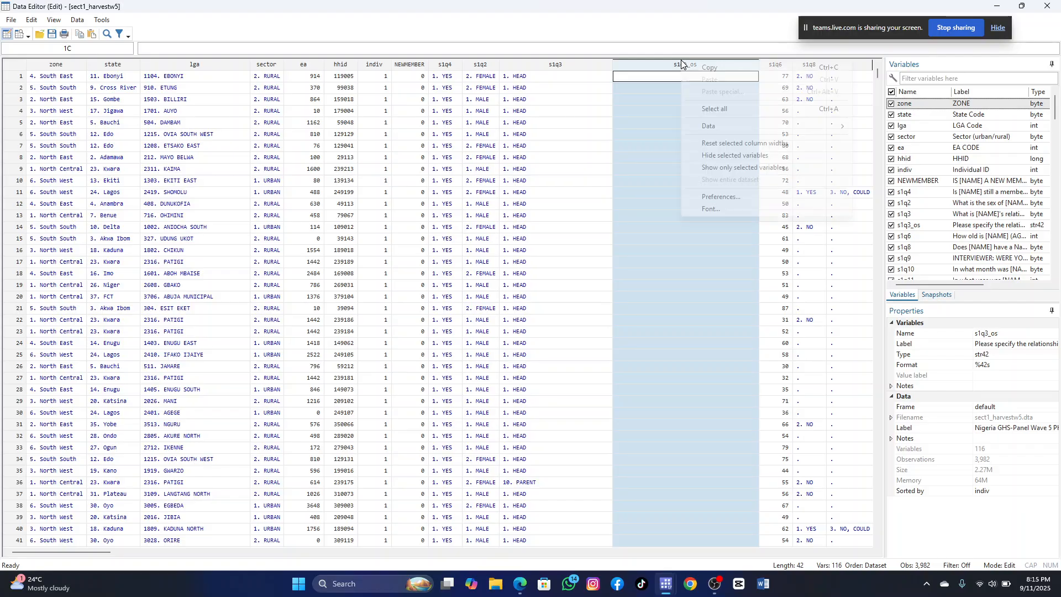
click(656, 93)
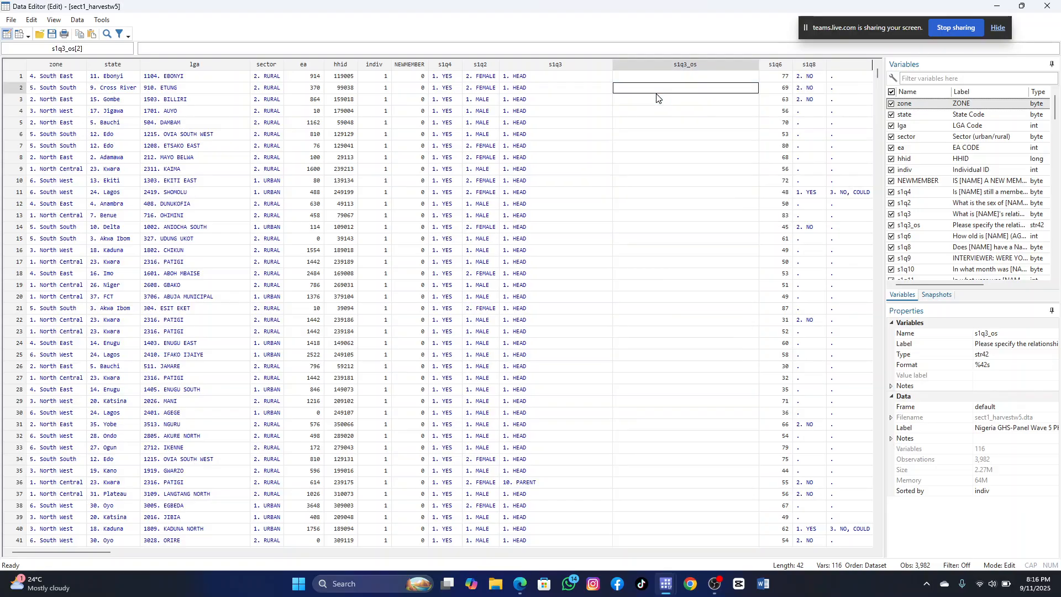
click(693, 65)
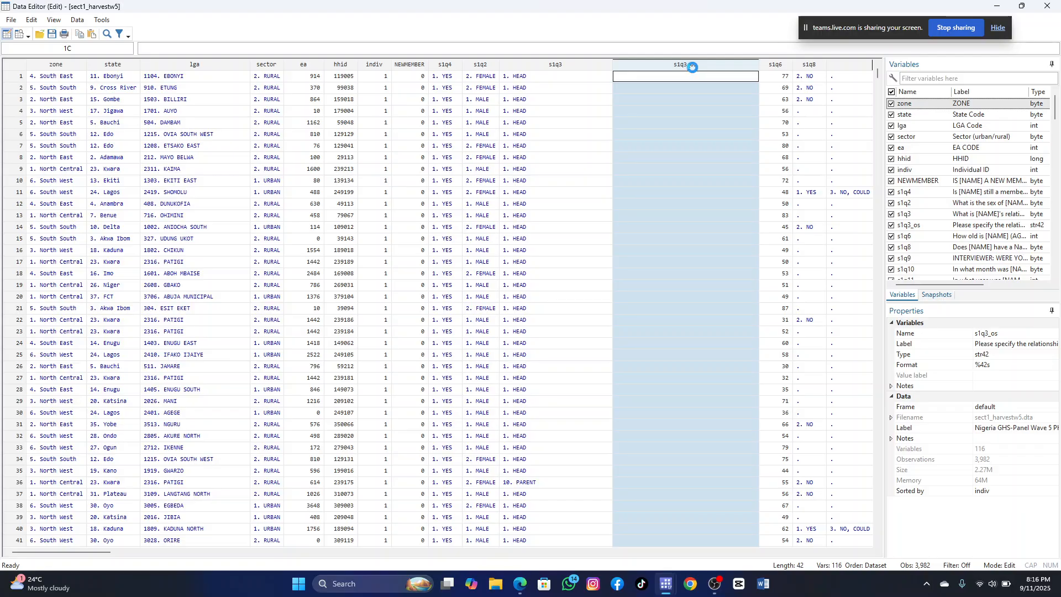
key(Delete)
click(557, 298)
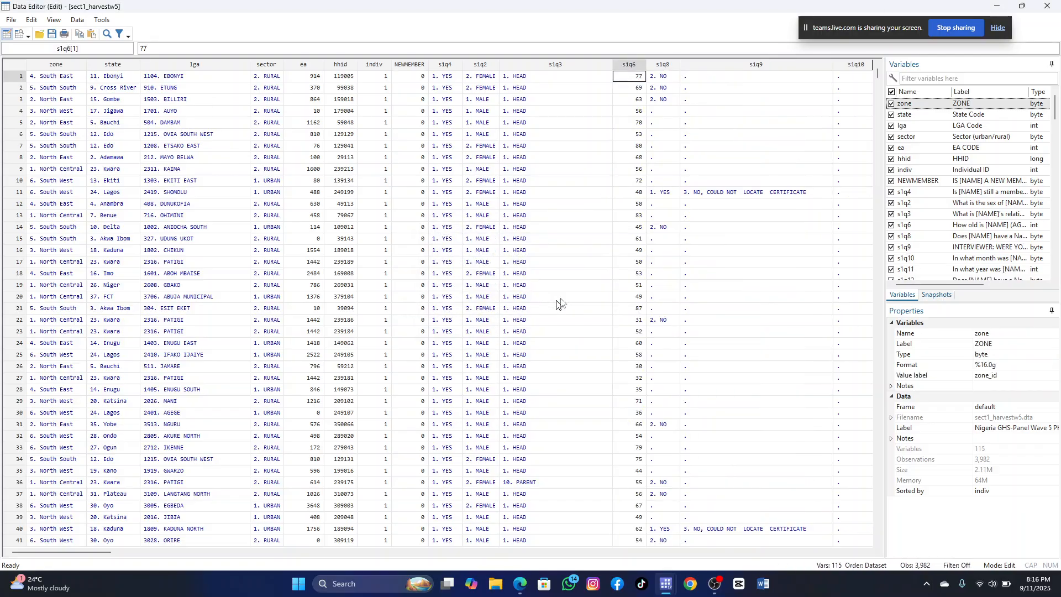
Minimize the Data Editor, recall the drop s1q3_os command from the history, and clear the command line.
click(998, 9)
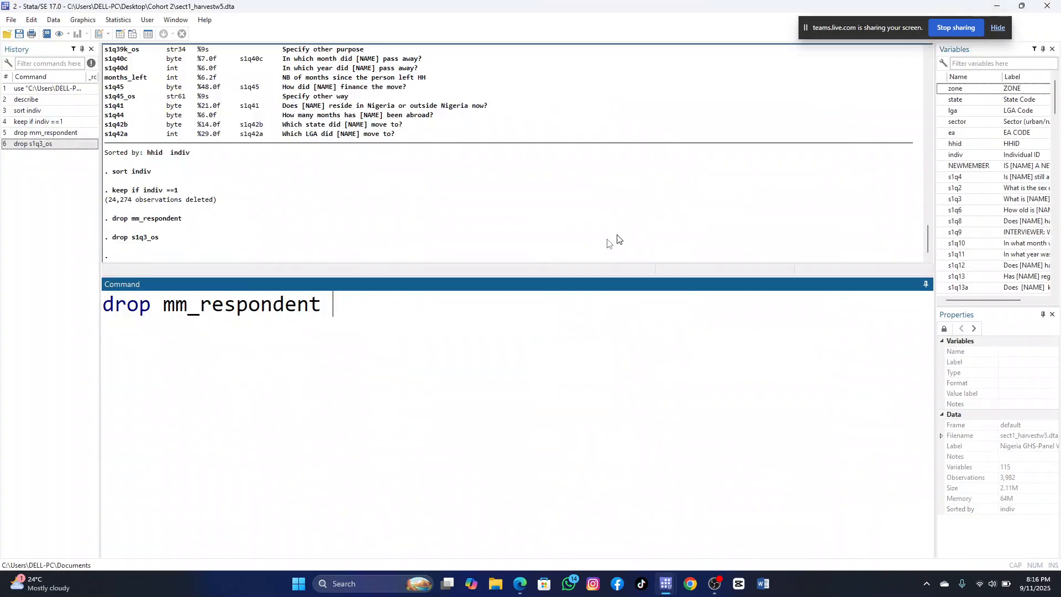
click(42, 146)
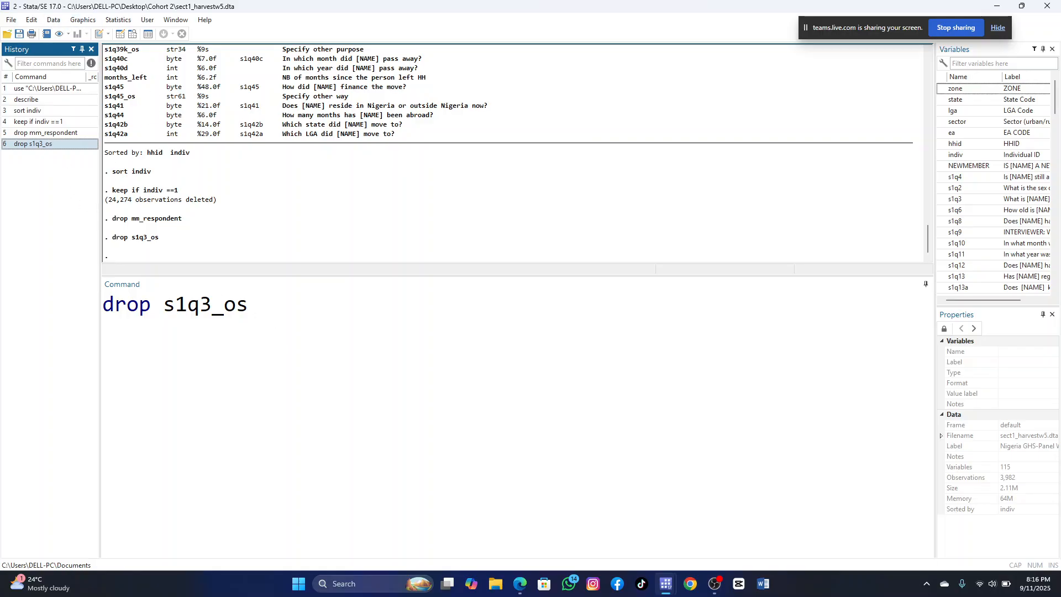
drag(259, 313, 82, 315)
key(BackSpace)
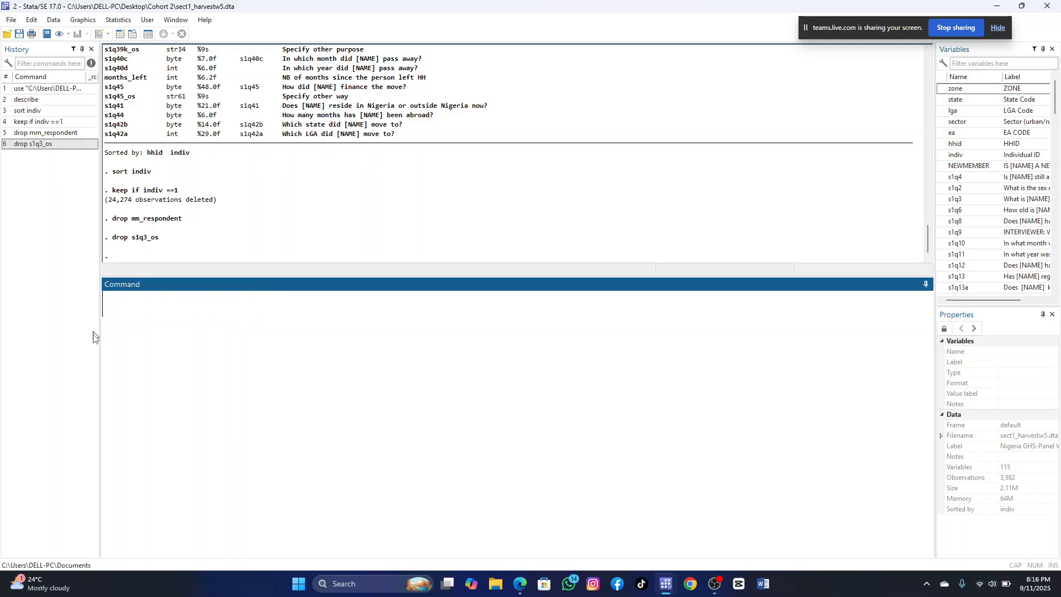
Sort the dataset in ascending order by zone instead of indiv.
click(53, 20)
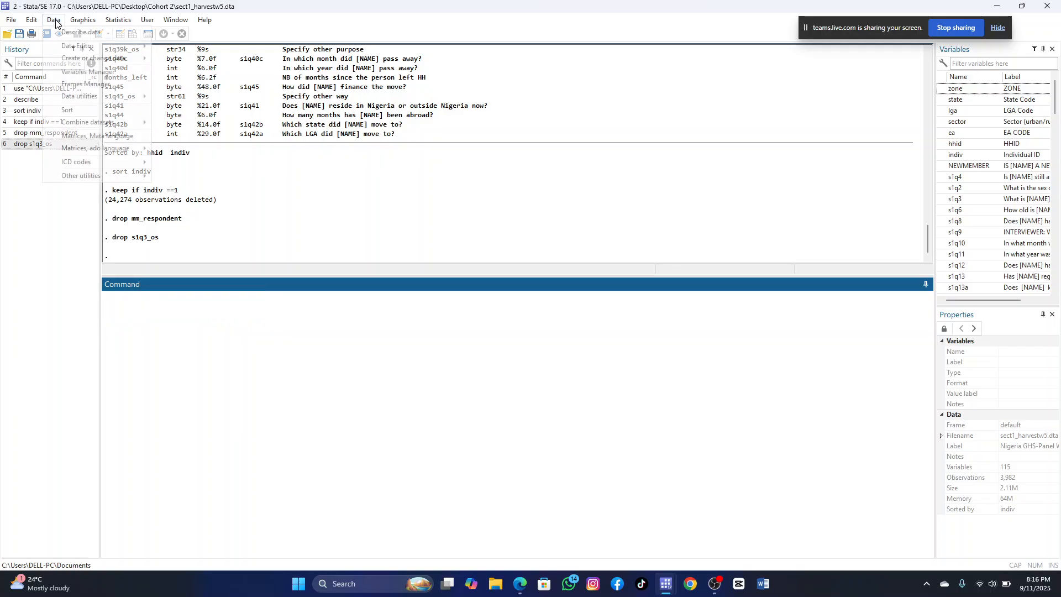
click(82, 111)
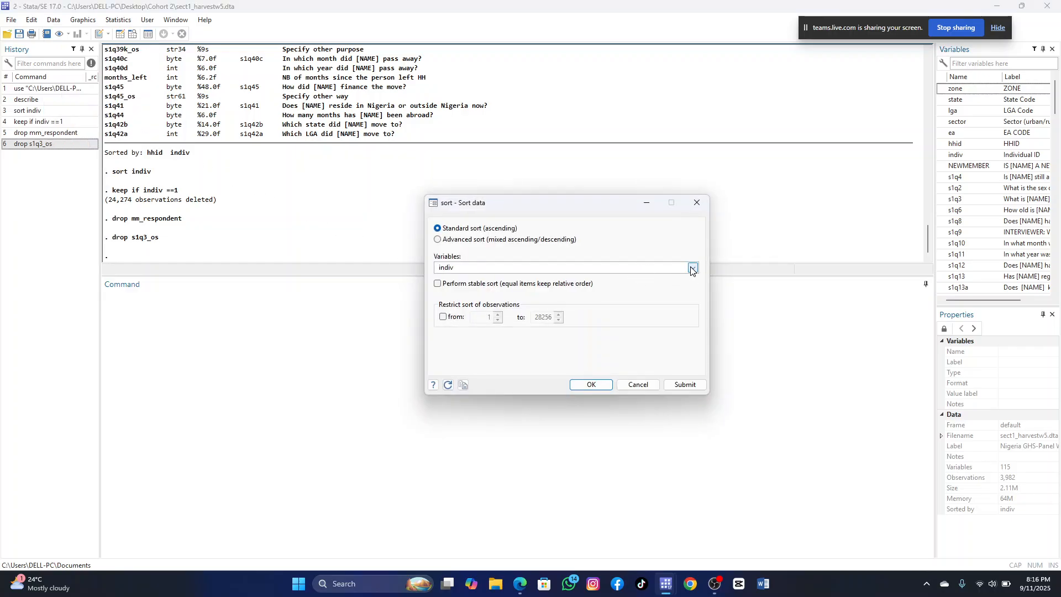
click(692, 268)
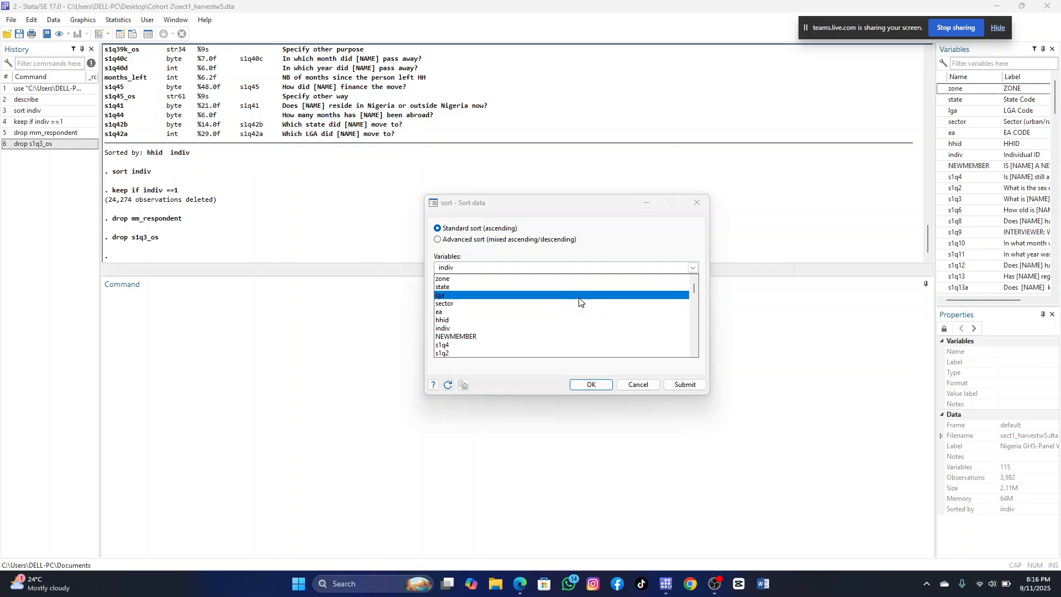
click(579, 280)
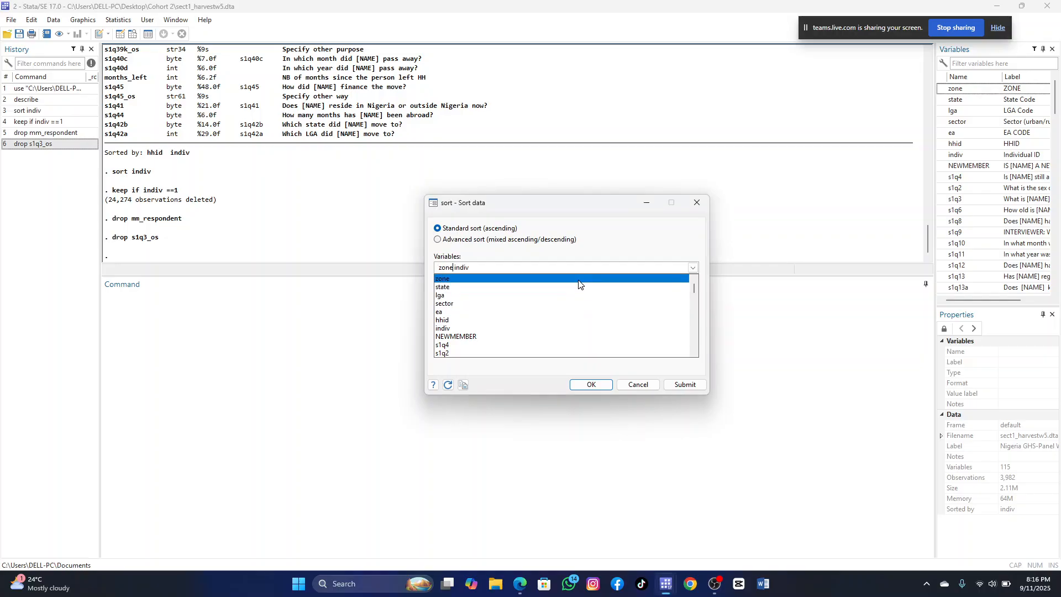
click(463, 268)
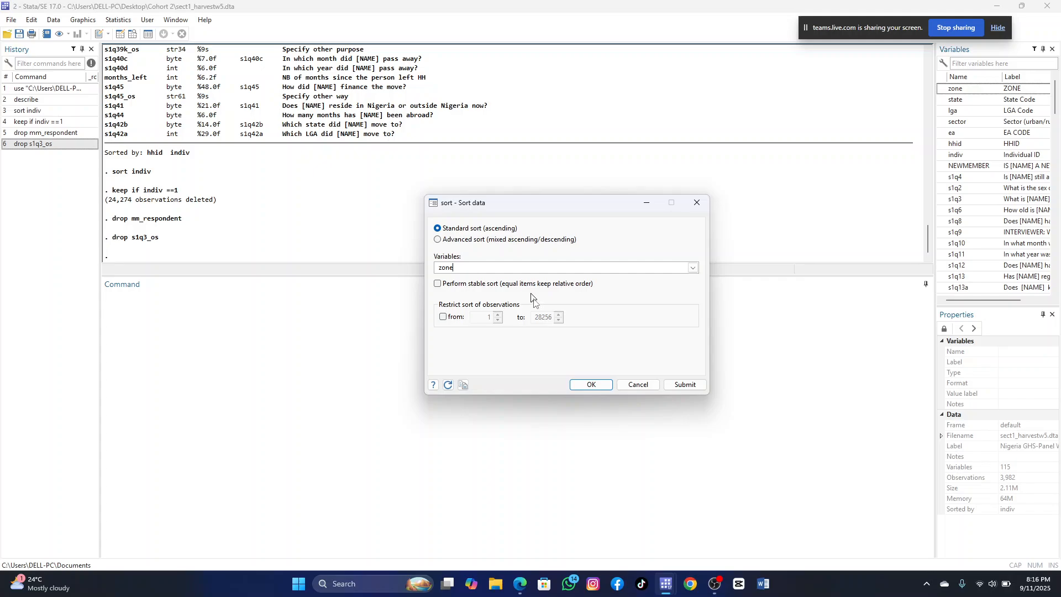
click(599, 386)
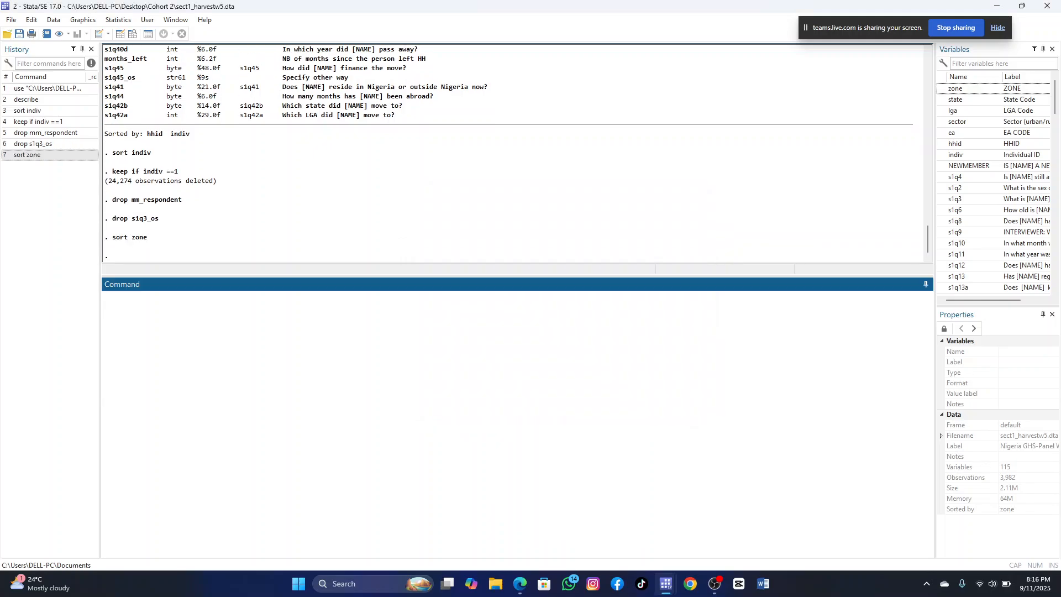
Open the Data Editor in edit mode and examine the order of the records by zone.
click(54, 19)
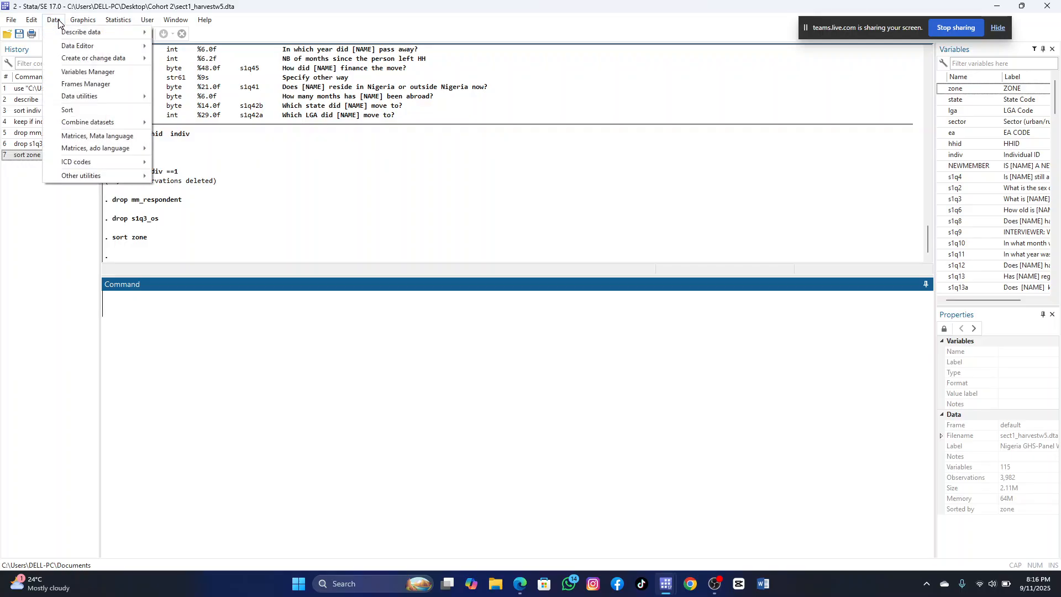
mouse_move(105, 50)
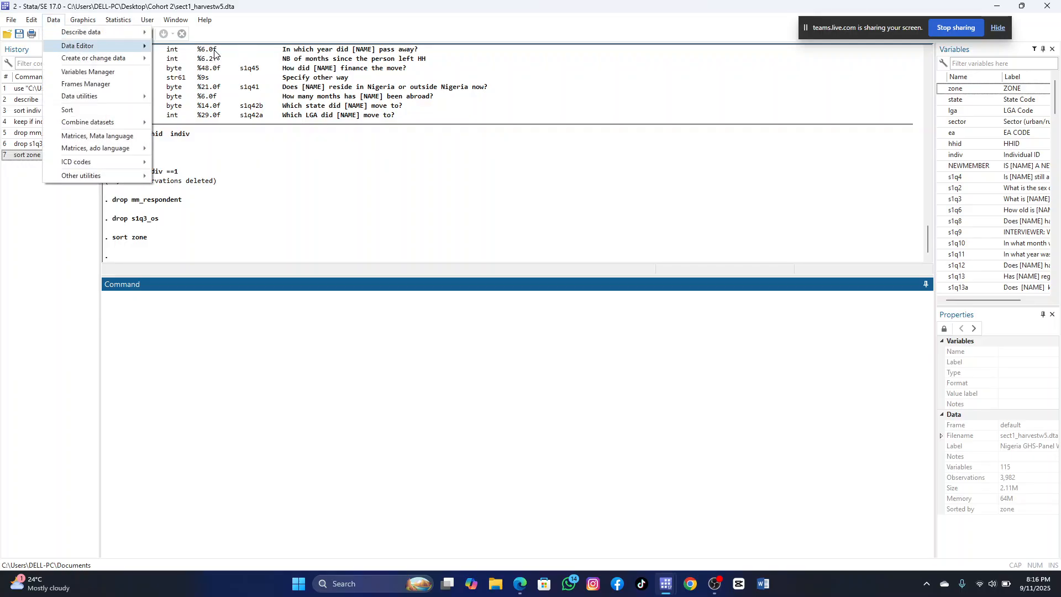
click(213, 49)
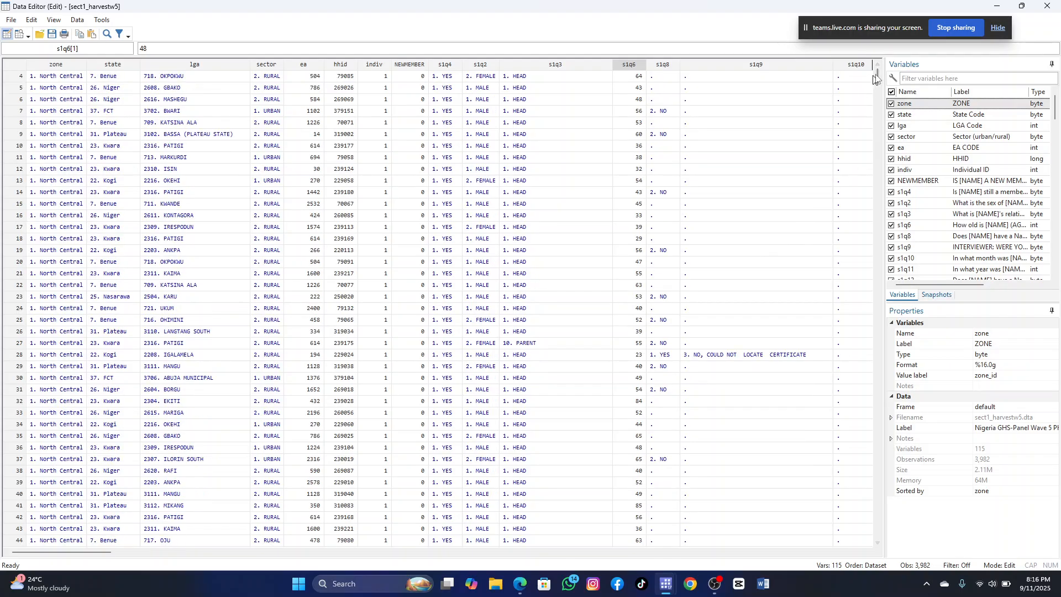
scroll(877, 72, down, 2)
drag(878, 72, 840, 190)
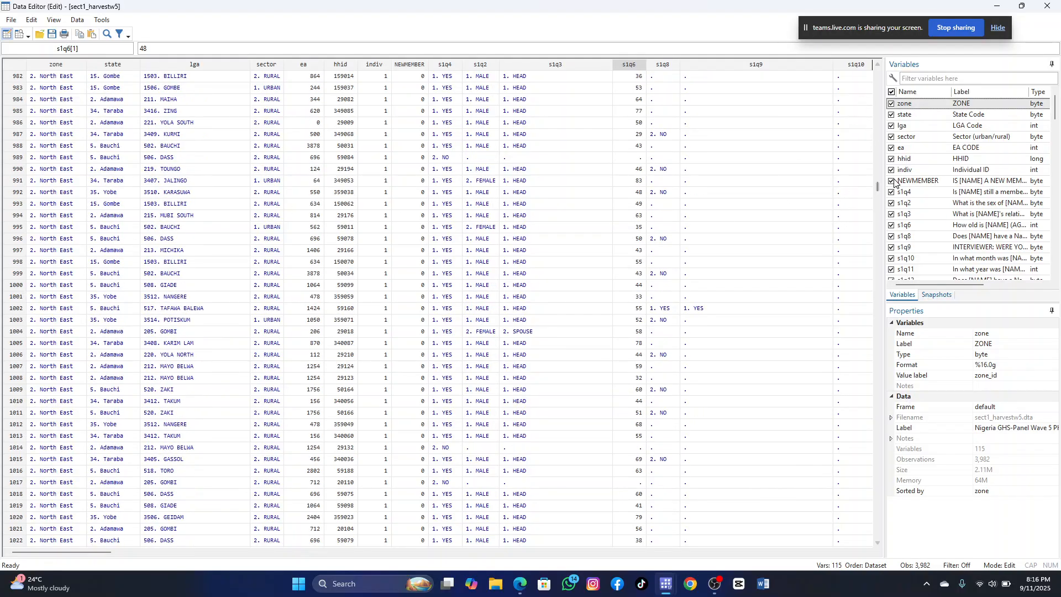
drag(877, 186, 877, 69)
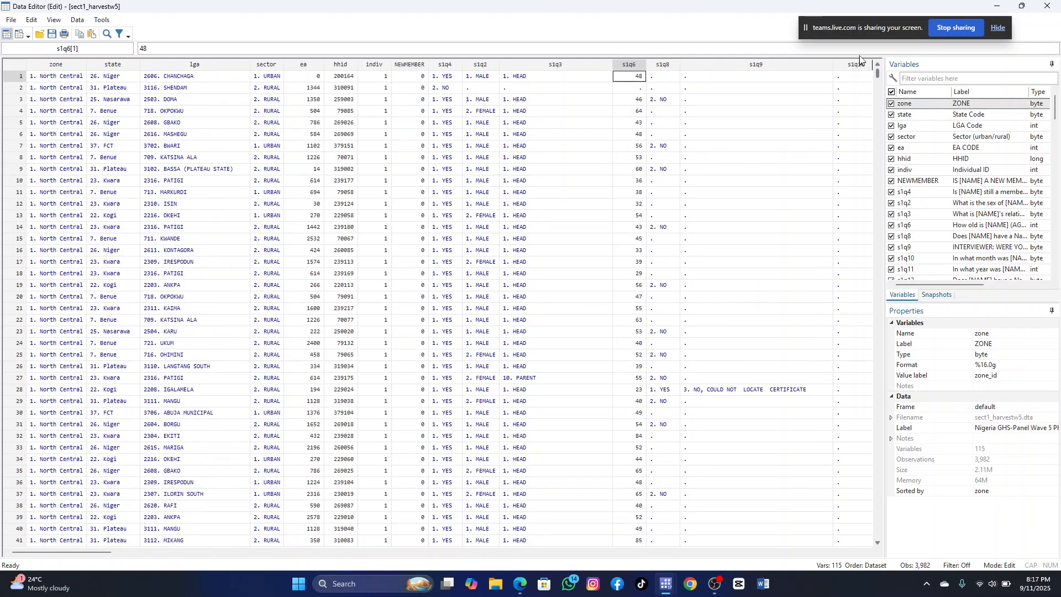
Select the consecutive North Central records as whole rows, extending the selection from observation 1 down to at least observation 372.
click(20, 76)
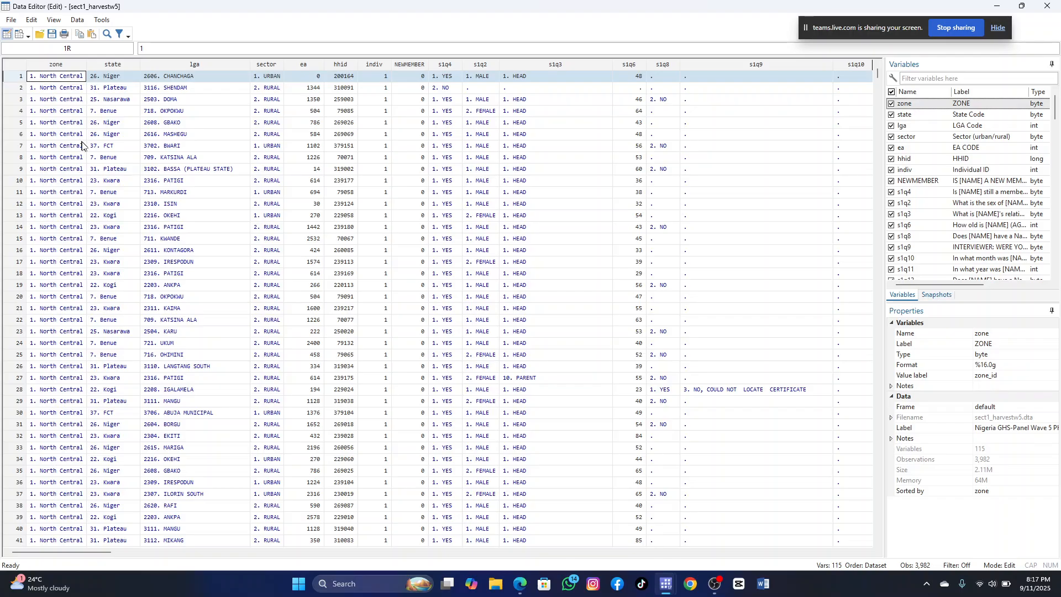
key(shift+Down)
key(shift+Down)
key(shift+Down)
key(shift+Down)
key(shift+Down)
key(shift+Down)
key(shift+Down)
key(shift+Down)
key(shift+Down)
key(shift+Down)
key(shift+Down)
key(shift+Down)
key(shift+Down)
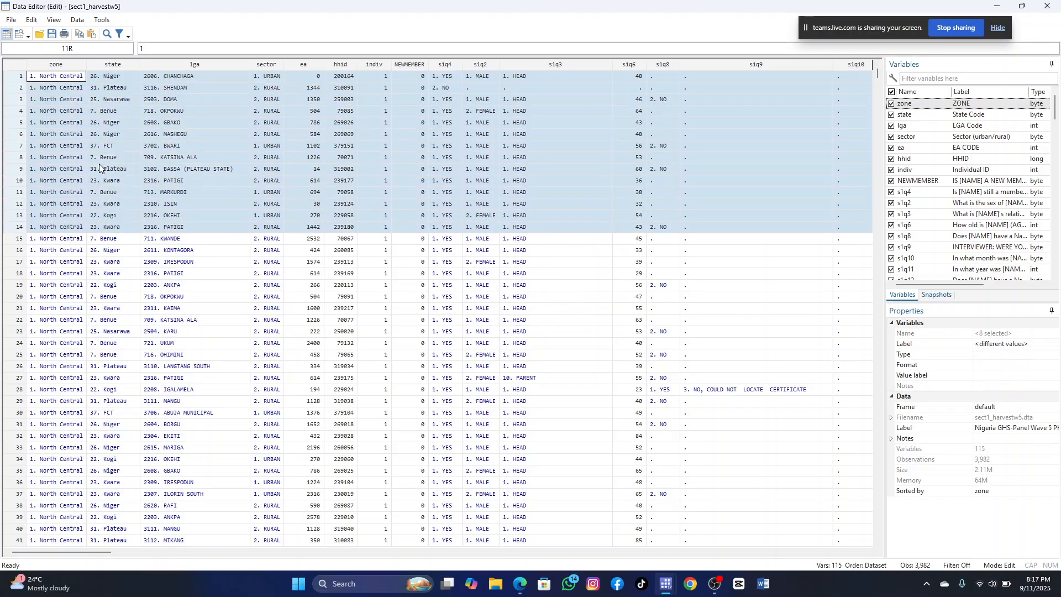
key(shift+Down)
key(shift+Down)
key(shift+Down)
key(shift+Down)
key(shift+Down)
key(shift+Down)
key(shift+Down)
key(shift+Down)
key(shift+Down)
key(shift+Down)
key(shift+Down)
key(shift+Down)
key(shift+Down)
key(shift+Down)
key(shift+Down)
key(shift+Down)
key(shift+Down)
key(shift+Down)
key(shift+Down)
key(shift+Down)
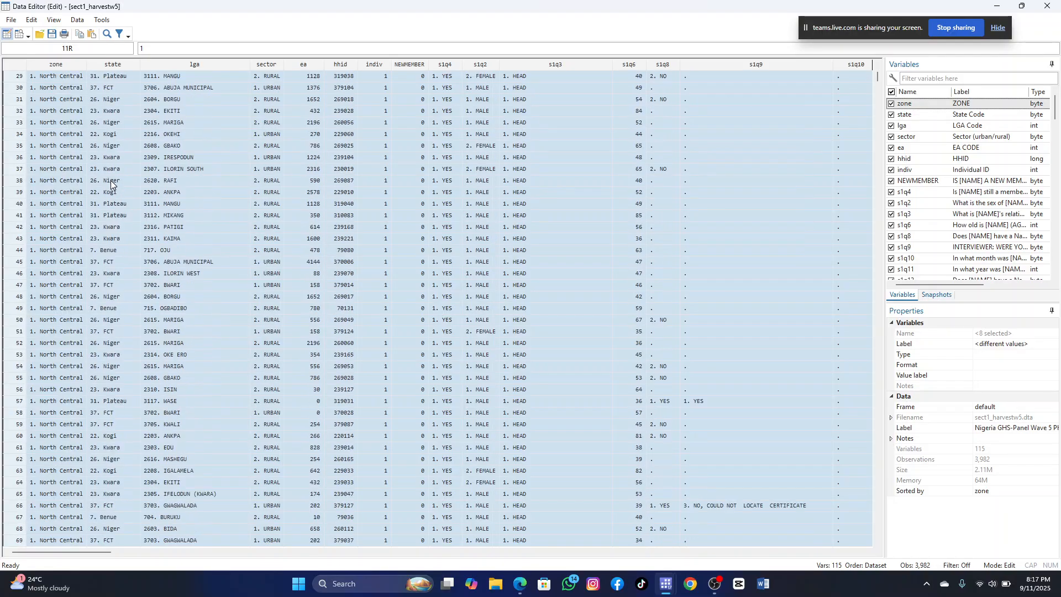
key(shift+Down)
key(shift+Down)
key(shift+Down)
key(shift+Down)
key(shift+Down)
key(shift+Down)
key(shift+Down)
key(shift+Down)
key(shift+Down)
key(shift+Down)
key(shift+Down)
key(shift+Down)
key(shift+Down)
key(shift+Down)
key(shift+Down)
key(shift+Down)
key(shift+Down)
key(shift+Down)
key(shift+Down)
key(shift+Down)
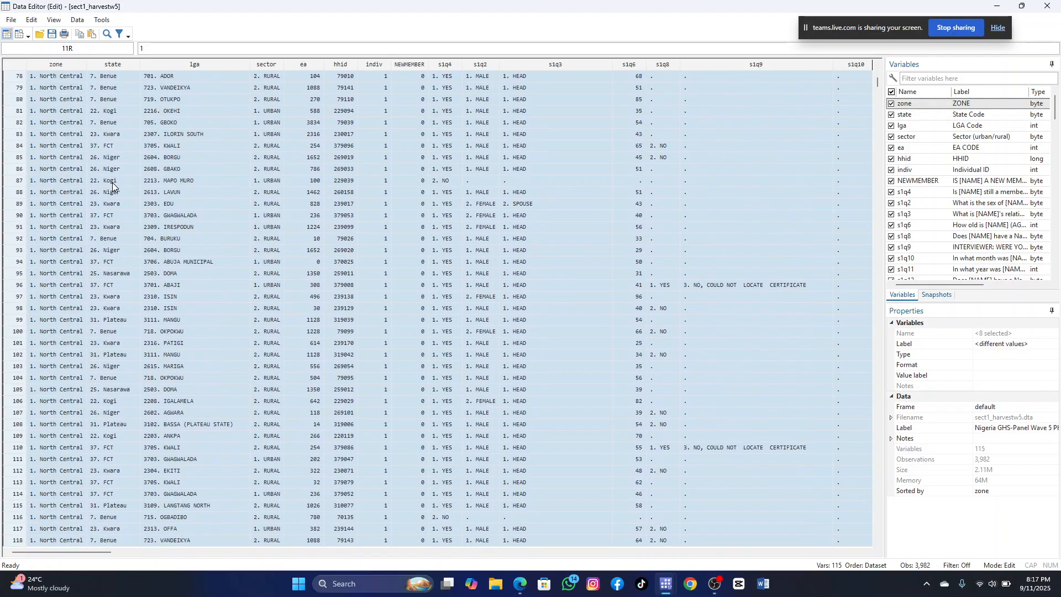
key(shift+Down)
key(shift+Down)
key(shift+Down)
key(shift+Down)
key(shift+Down)
key(shift+Down)
key(shift+Down)
key(shift+Down)
key(shift+Down)
key(shift+Down)
key(shift+Down)
key(shift+Down)
key(shift+Down)
key(shift+Down)
key(shift+Down)
key(shift+Down)
key(shift+Down)
key(shift+Down)
key(shift+Down)
key(shift+Down)
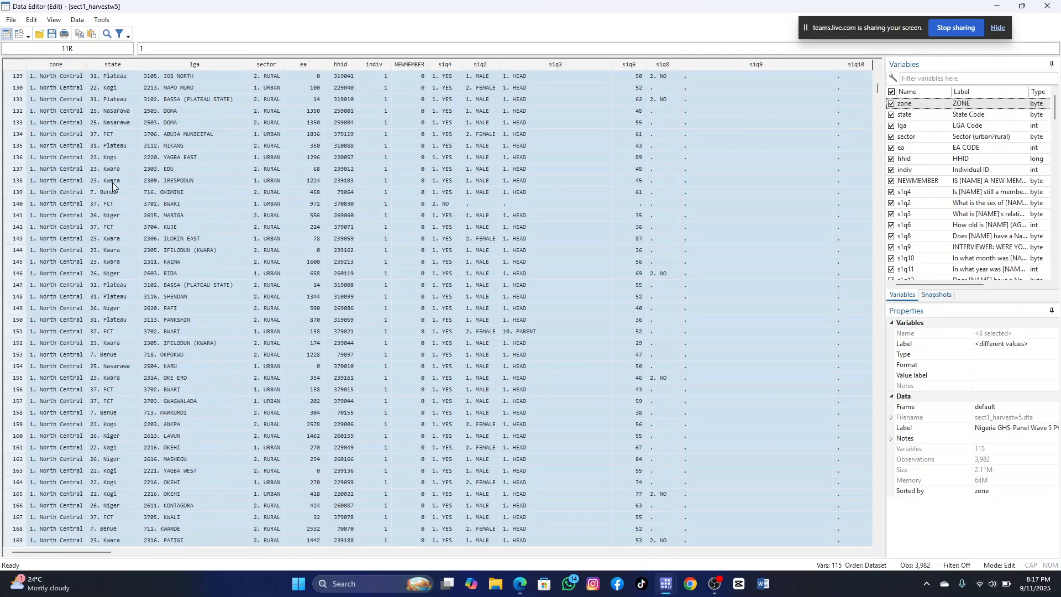
key(shift+Down)
key(shift+Down)
key(shift+Down)
key(shift+Down)
key(shift+Down)
key(shift+Down)
key(shift+Down)
key(shift+Down)
key(shift+Down)
key(shift+Down)
key(shift+Down)
key(shift+Down)
key(shift+Down)
key(shift+Down)
key(shift+Down)
key(shift+Down)
key(shift+Down)
key(shift+Down)
key(shift+Down)
key(shift+Down)
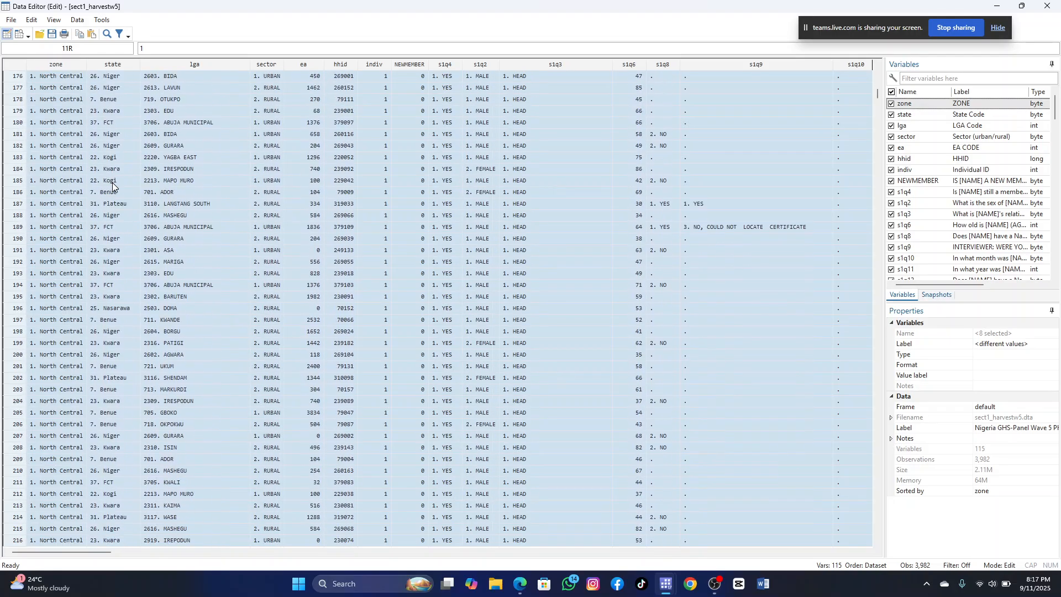
key(shift+Down)
key(shift+Down)
key(shift+Down)
key(shift+Down)
key(shift+Down)
key(shift+Down)
key(shift+Down)
key(shift+Down)
key(shift+Down)
key(shift+Down)
key(shift+Down)
key(shift+Down)
key(shift+Down)
key(shift+Down)
key(shift+Down)
key(shift+Down)
key(shift+Down)
key(shift+Down)
key(shift+Down)
key(shift+Down)
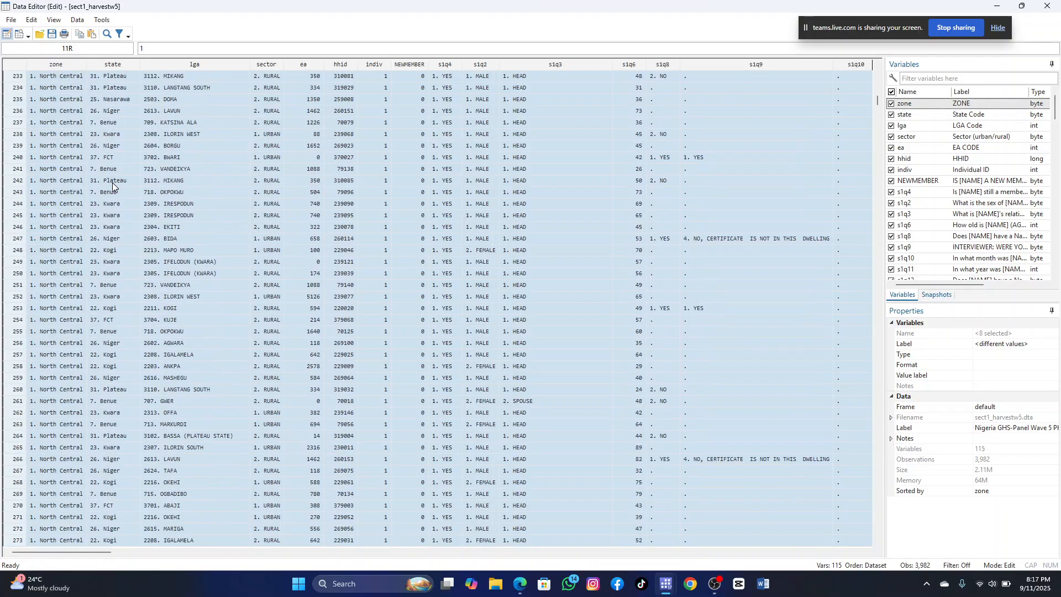
key(shift+Down)
key(shift+Down)
key(shift+Down)
key(shift+Down)
key(shift+Down)
key(shift+Down)
key(shift+Down)
key(shift+Down)
key(shift+Down)
key(shift+Down)
key(shift+Down)
key(shift+Down)
key(shift+Down)
key(shift+Down)
key(shift+Down)
key(shift+Down)
key(shift+Down)
key(shift+Down)
key(shift+Down)
key(shift+Down)
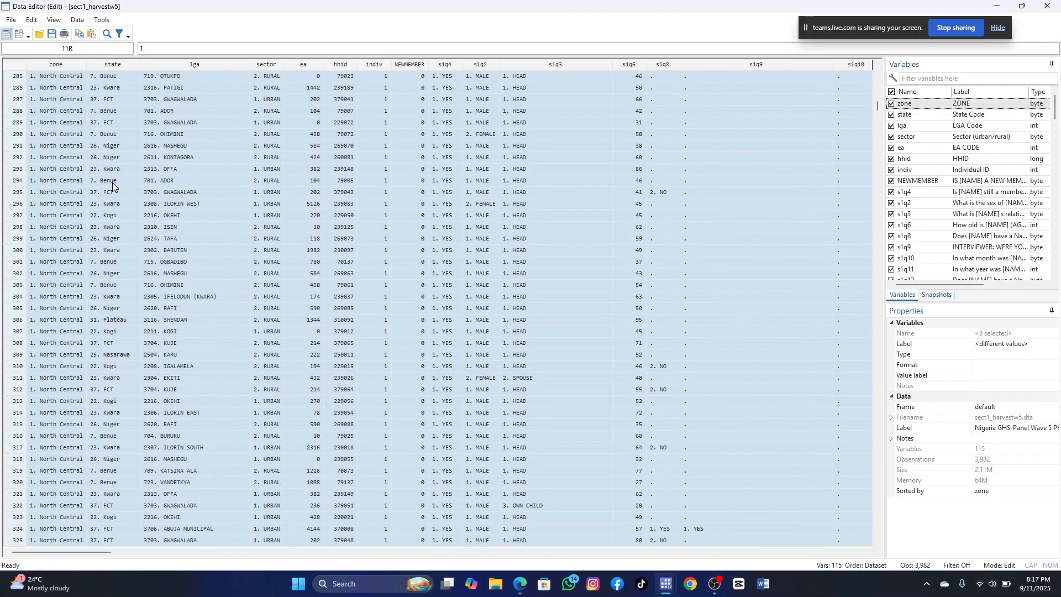
key(shift+Down)
key(shift+Down)
key(shift+Down)
key(shift+Down)
key(shift+Down)
key(shift+Down)
key(shift+Down)
key(shift+Down)
key(shift+Down)
key(shift+Down)
key(shift+Down)
key(shift+Down)
key(shift+Down)
key(shift+Down)
key(shift+Down)
key(shift+Down)
key(shift+Down)
key(shift+Down)
key(shift+Down)
key(shift+Down)
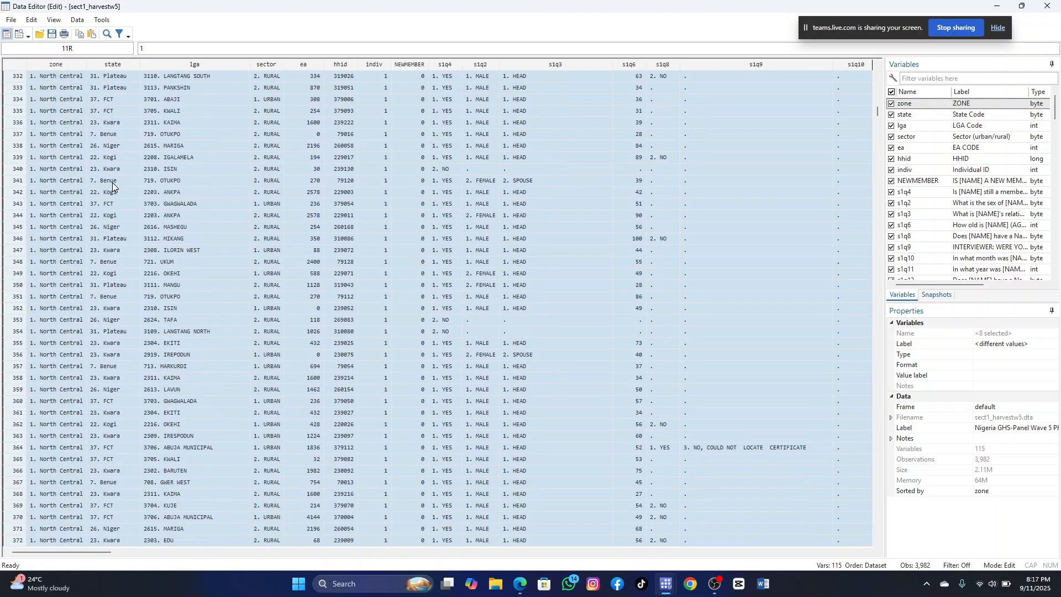
Try to extend the whole-row selection down to the last North Central record, and return to observation 1.
key(shift+Down)
key(shift+Down)
key(shift+Down)
key(shift+Down)
key(shift+Down)
key(shift+Down)
key(shift+Down)
key(shift+Down)
key(shift+Down)
key(shift+Down)
key(shift+Down)
key(shift+Down)
key(shift+Down)
key(shift+Down)
key(shift+Down)
key(shift+Down)
key(shift+Down)
key(shift+Down)
key(shift+Down)
key(shift+Down)
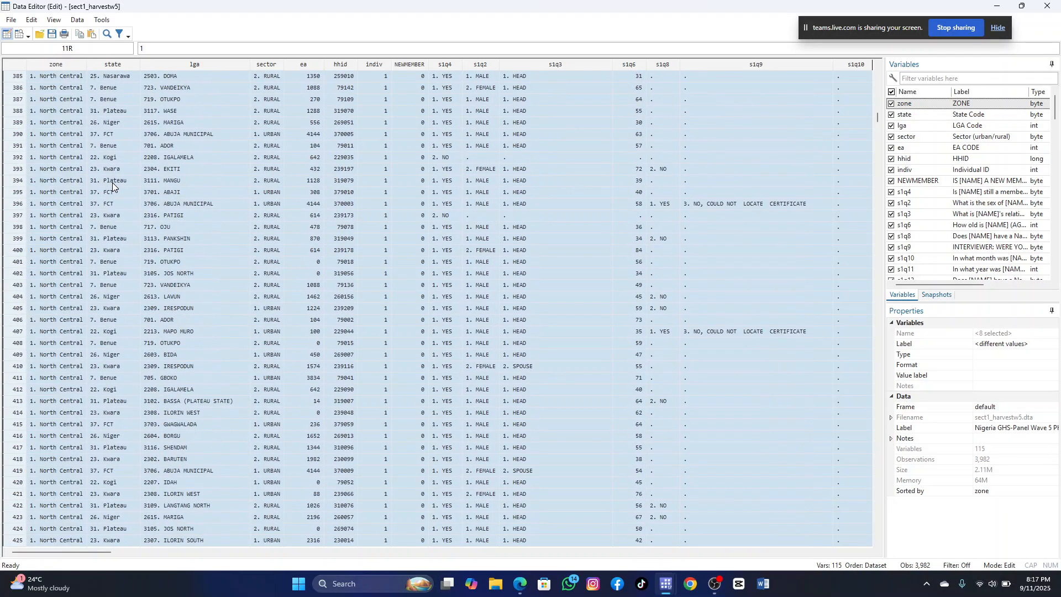
key(shift+Down)
key(shift+Down)
key(shift+Down)
key(shift+Down)
key(shift+Down)
key(shift+Down)
key(shift+Down)
key(shift+Down)
key(shift+Down)
key(shift+Down)
key(shift+Down)
key(shift+Down)
key(shift+Down)
key(shift+Down)
key(shift+Down)
key(shift+Down)
key(shift+Down)
key(shift+Down)
key(shift+Down)
key(shift+Down)
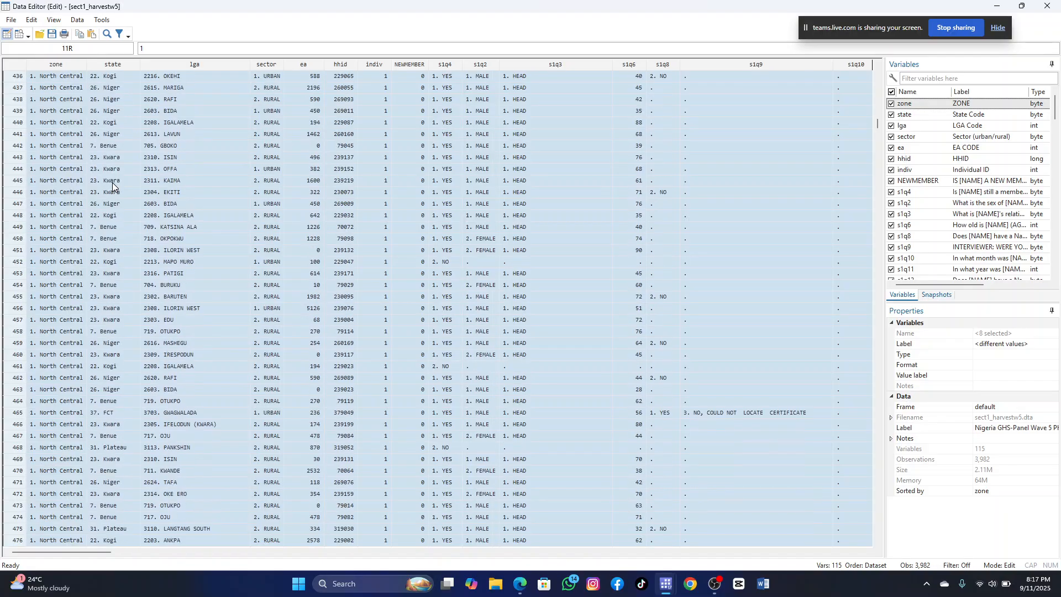
key(shift+Down)
key(shift+Down)
key(shift+Down)
key(shift+Down)
key(shift+Down)
key(shift+Down)
key(shift+Down)
key(shift+Down)
key(shift+Down)
key(shift+Down)
key(shift+Down)
key(shift+Down)
key(shift+Down)
key(shift+Down)
key(shift+Down)
key(shift+Down)
key(shift+Down)
key(shift+Down)
key(shift+Down)
key(shift+Down)
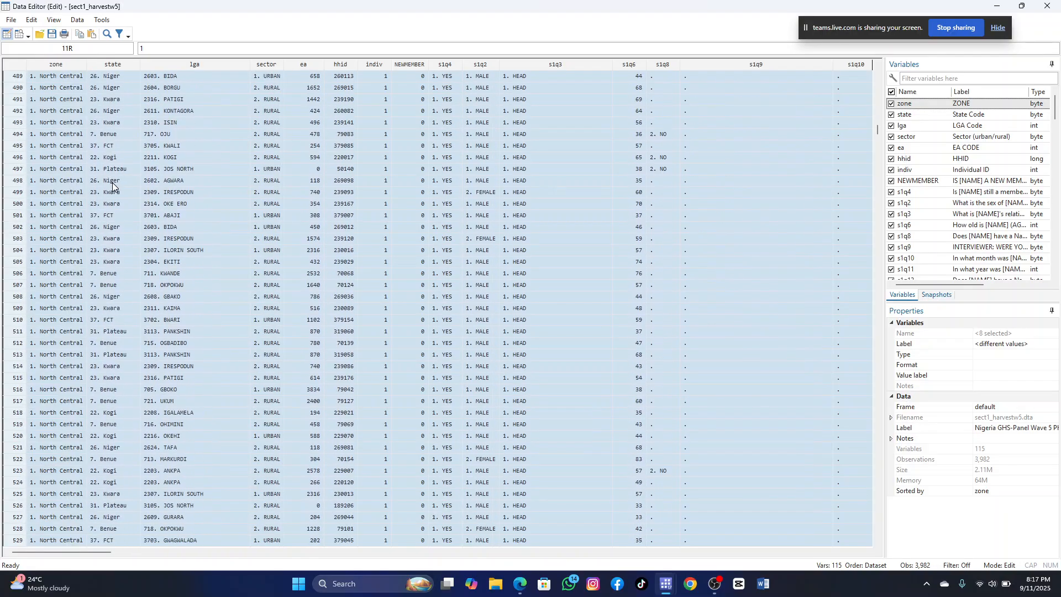
key(shift+Down)
key(shift+Down)
key(shift+Down)
key(shift+Down)
key(shift+Down)
key(shift+Down)
key(shift+Down)
key(shift+Down)
key(shift+Down)
key(shift+Down)
key(shift+Down)
key(shift+Down)
key(shift+Down)
key(shift+Down)
key(shift+Down)
key(shift+Down)
key(shift+Down)
key(shift+Down)
key(shift+Down)
key(shift+Down)
key(shift+Page_Down)
key(shift+Page_Down)
key(shift+Page_Down)
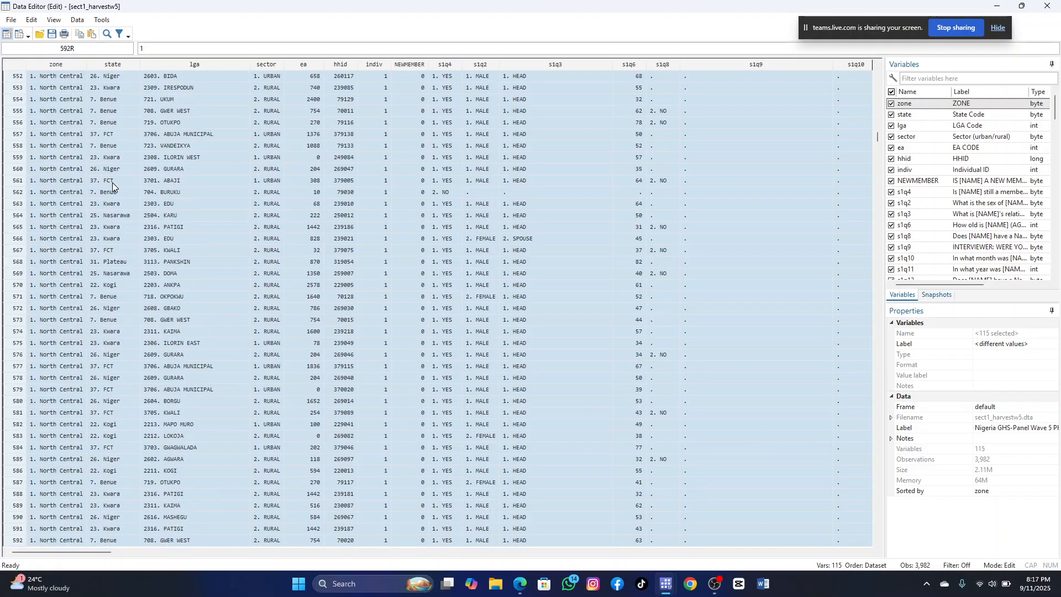
key(shift+Page_Down)
key(shift+Page_Down)
key(shift+Page_Down)
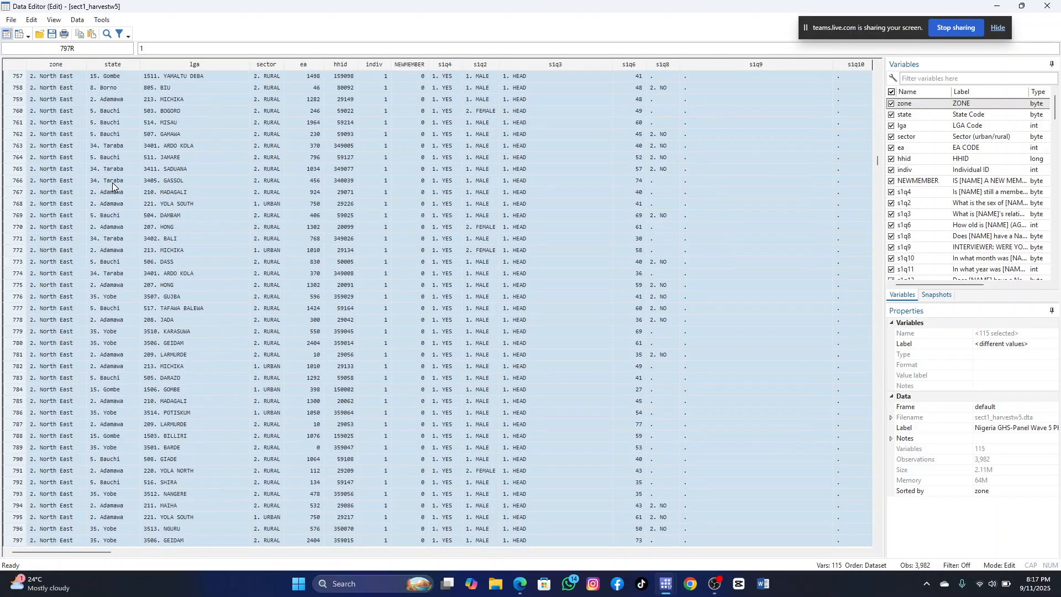
key(ctrl+Home)
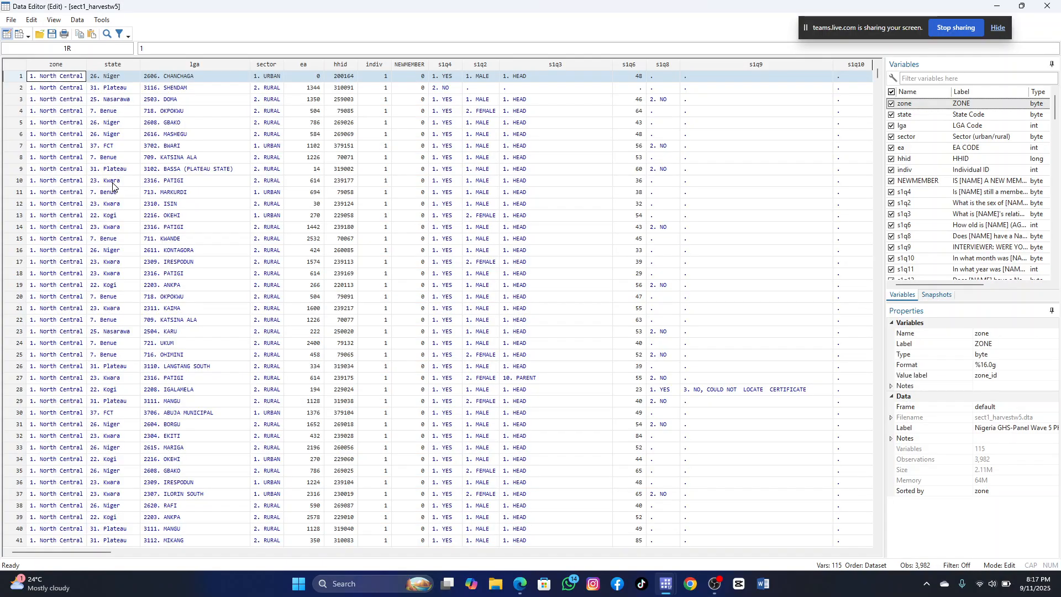
Examine the zone-sorted records from observation 1 through the North Central block and into the North East block, down to observation 1189.
key(shift+Page_Down)
key(shift+Page_Down)
key(shift+Page_Down)
key(shift+Page_Down)
key(shift+Page_Down)
key(shift+Page_Down)
key(shift+Page_Down)
key(shift+Page_Down)
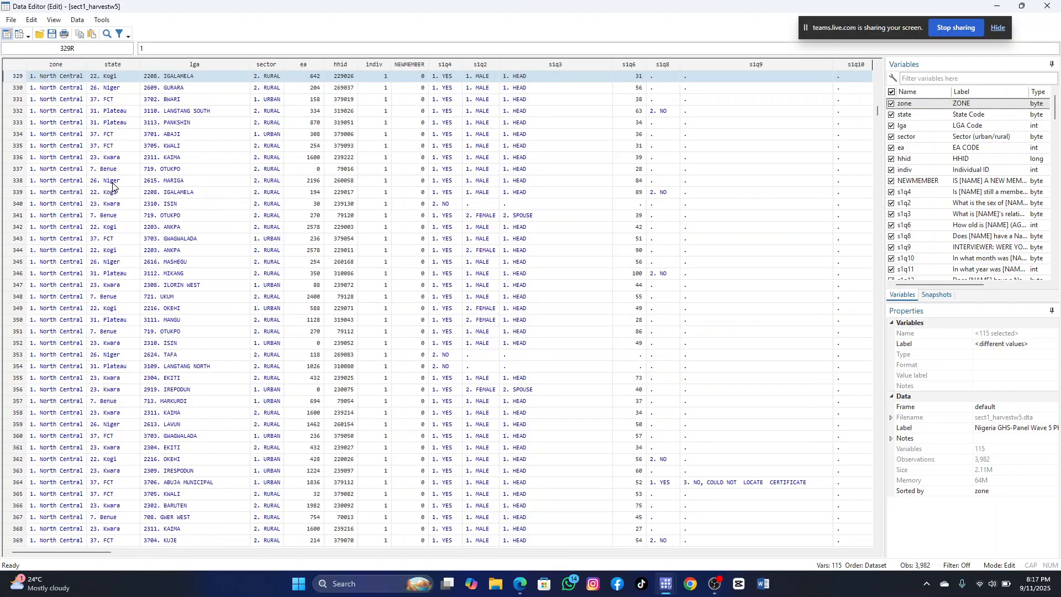
key(shift+Page_Down)
key(shift+Page_Down)
key(shift+Page_Down)
key(shift+Page_Down)
key(shift+Page_Down)
key(shift+Page_Down)
key(shift+Page_Down)
key(shift+Page_Down)
key(shift+Page_Down)
key(shift+Page_Down)
key(shift+Page_Down)
key(shift+Page_Down)
key(shift+Page_Down)
key(shift+Page_Down)
key(shift+Page_Down)
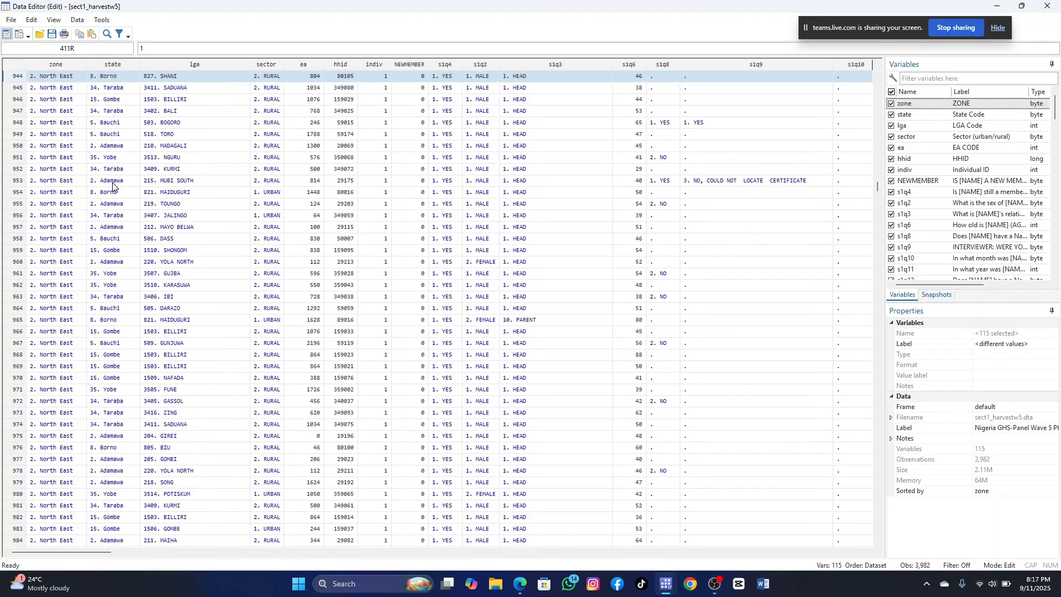
key(shift+Page_Down)
key(shift+Page_Down)
key(shift+Page_Down)
key(shift+Page_Down)
key(shift+Page_Down)
key(shift+Page_Down)
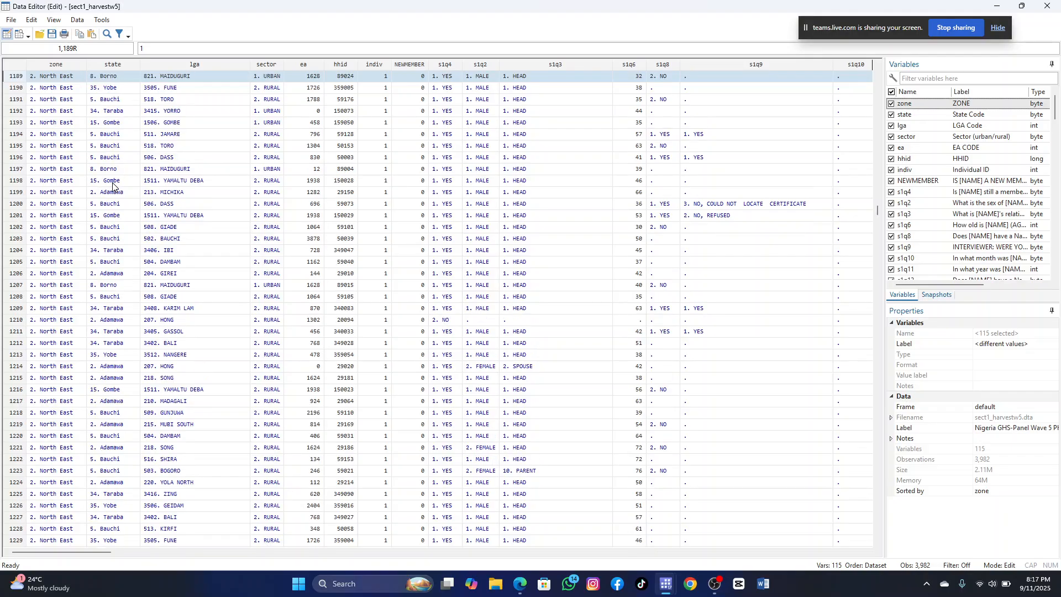
Examine the North East records in reverse order, from observation 1189 back to about observation 746, looking for the boundary with North Central.
key(Up)
key(Up)
key(Up)
key(Up)
key(Up)
key(Up)
key(Up)
key(Up)
key(Up)
key(Up)
key(Up)
key(Up)
key(Up)
key(Up)
key(Up)
key(Up)
key(Up)
key(Up)
key(Up)
key(Up)
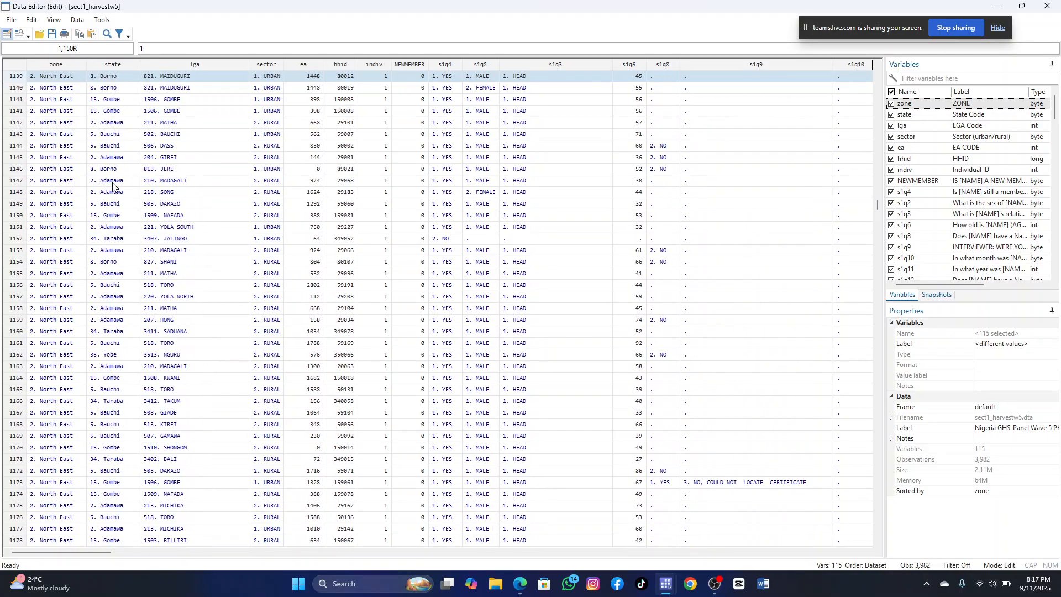
key(Up)
key(Up)
key(Up)
key(Up)
key(Up)
key(Up)
key(Up)
key(Up)
key(Up)
key(Up)
key(Up)
key(Up)
key(Up)
key(Up)
key(Up)
key(Up)
key(Up)
key(Up)
key(Up)
key(Up)
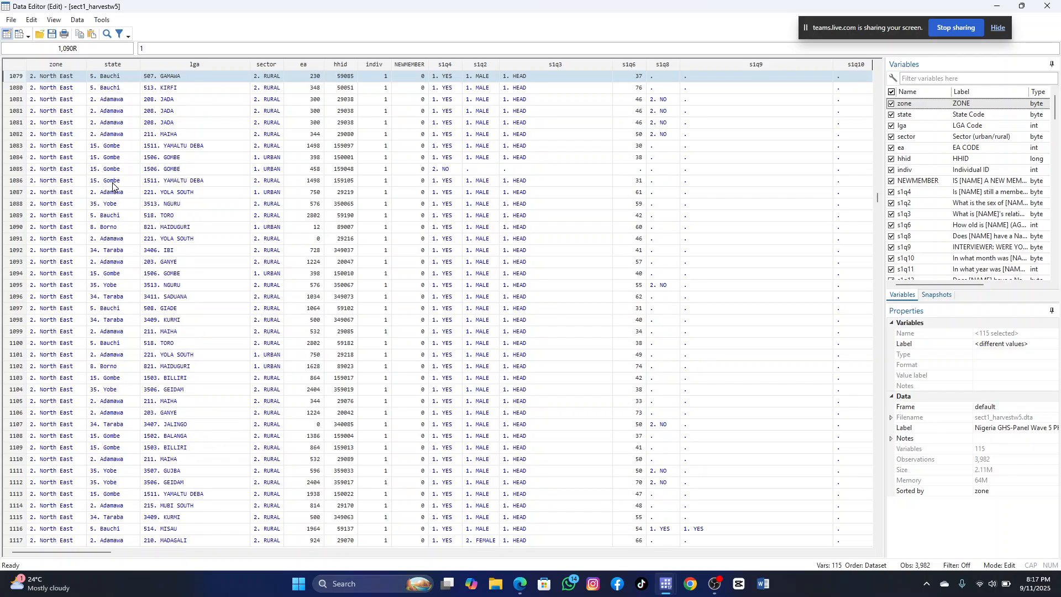
key(Up)
key(Up)
key(Up)
key(Up)
key(Up)
key(Up)
key(Up)
key(Up)
key(Up)
key(Up)
key(Up)
key(Up)
key(Up)
key(Up)
key(Up)
key(Up)
key(Up)
key(Up)
key(Up)
key(Up)
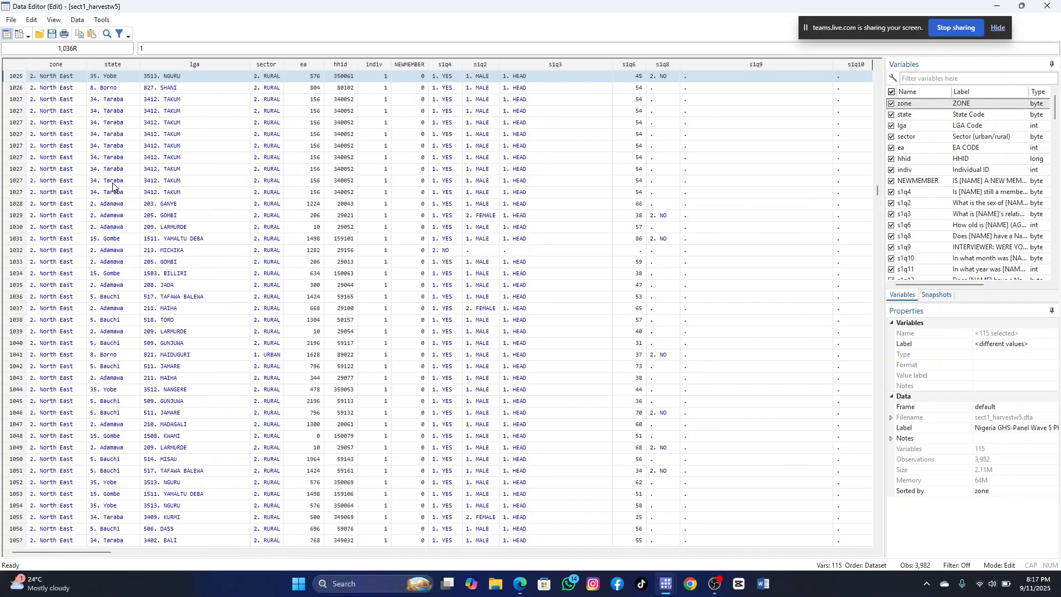
key(Up)
key(Up)
key(Up)
key(Up)
key(Up)
key(Up)
key(Up)
key(Up)
key(Up)
key(Up)
key(Up)
key(Up)
key(Up)
key(Up)
key(Up)
key(Up)
key(Up)
key(Up)
key(Up)
key(Up)
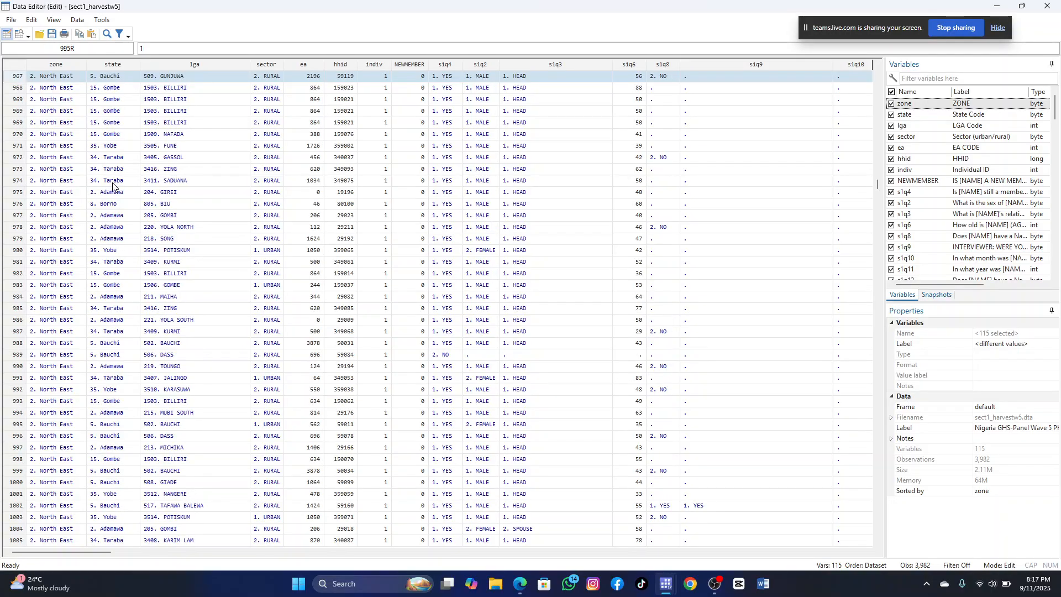
key(Up)
key(Up)
key(Up)
key(Up)
key(Up)
key(Up)
key(Up)
key(Up)
key(Up)
key(Up)
key(Up)
key(Up)
key(Up)
key(Up)
key(Up)
key(Up)
key(Up)
key(Up)
key(Up)
key(Up)
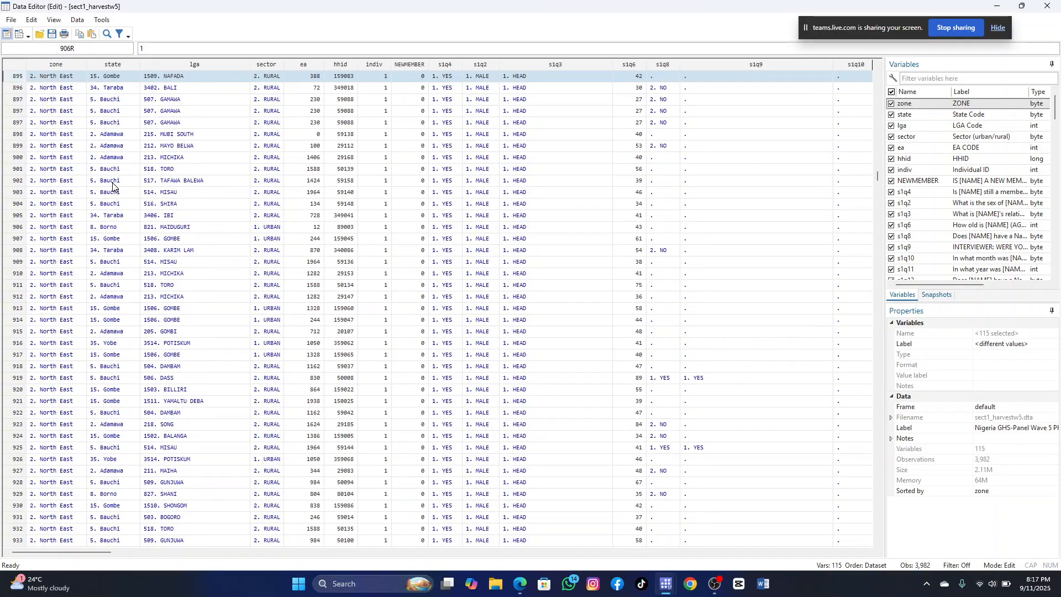
key(Up)
key(Up)
key(Up)
key(Up)
key(Up)
key(Up)
key(Up)
key(Up)
key(Up)
key(Up)
key(Up)
key(Up)
key(Up)
key(Up)
key(Up)
key(Up)
key(Up)
key(Up)
key(Up)
key(Up)
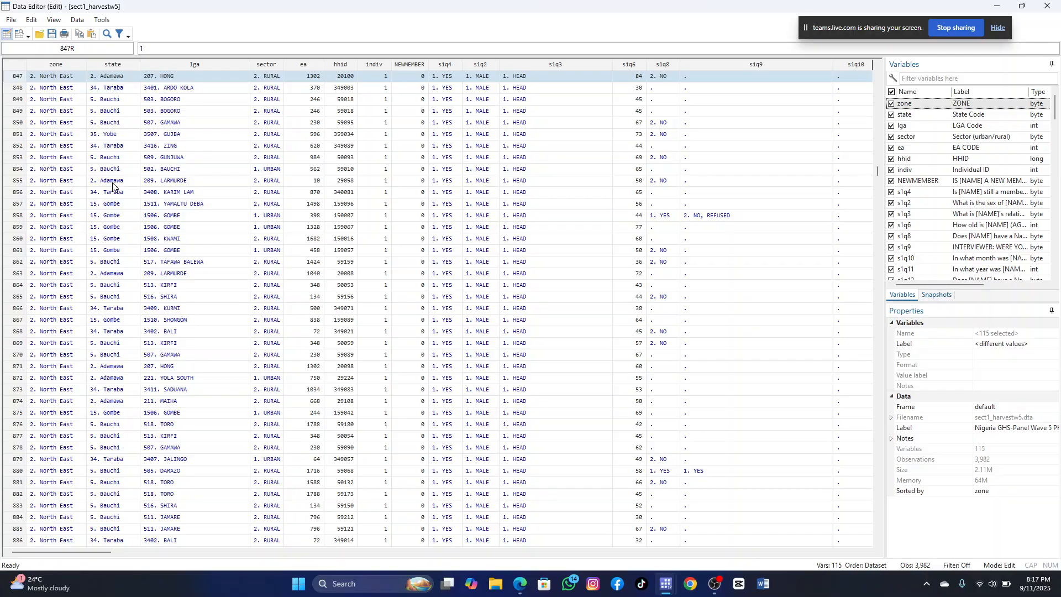
key(Up)
key(Up)
key(Up)
key(Up)
key(Up)
key(Up)
key(Up)
key(Up)
key(Up)
key(Up)
key(Up)
key(Up)
key(Up)
key(Up)
key(Up)
key(Up)
key(Up)
key(Up)
key(Up)
key(Up)
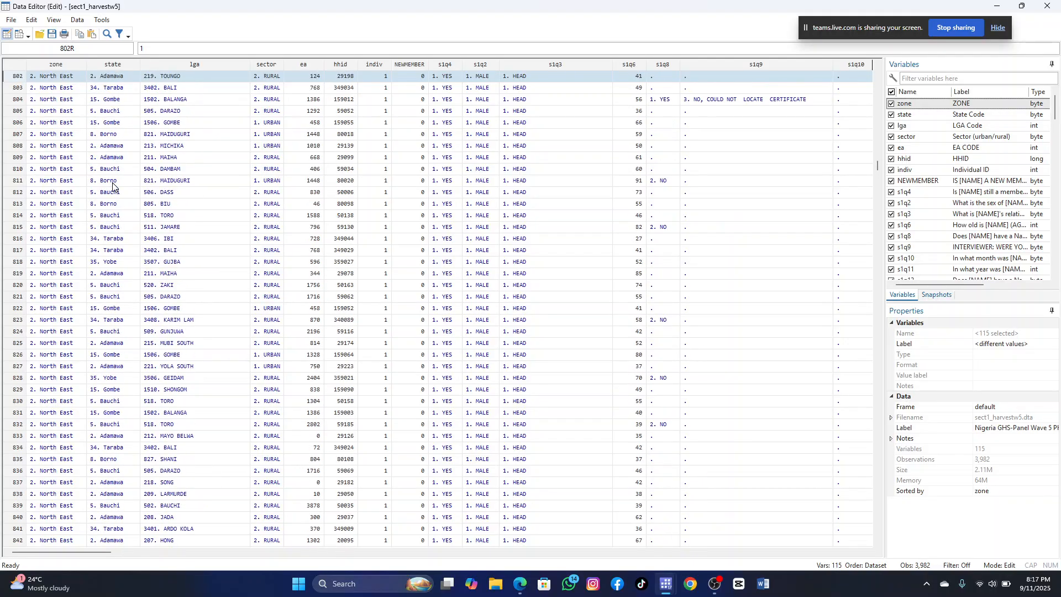
key(Up)
key(Up)
key(Up)
key(Up)
key(Up)
key(Up)
key(Up)
key(Up)
key(Up)
key(Up)
key(Up)
key(Up)
key(Up)
key(Up)
key(Up)
key(Up)
key(Up)
key(Up)
key(Up)
key(Up)
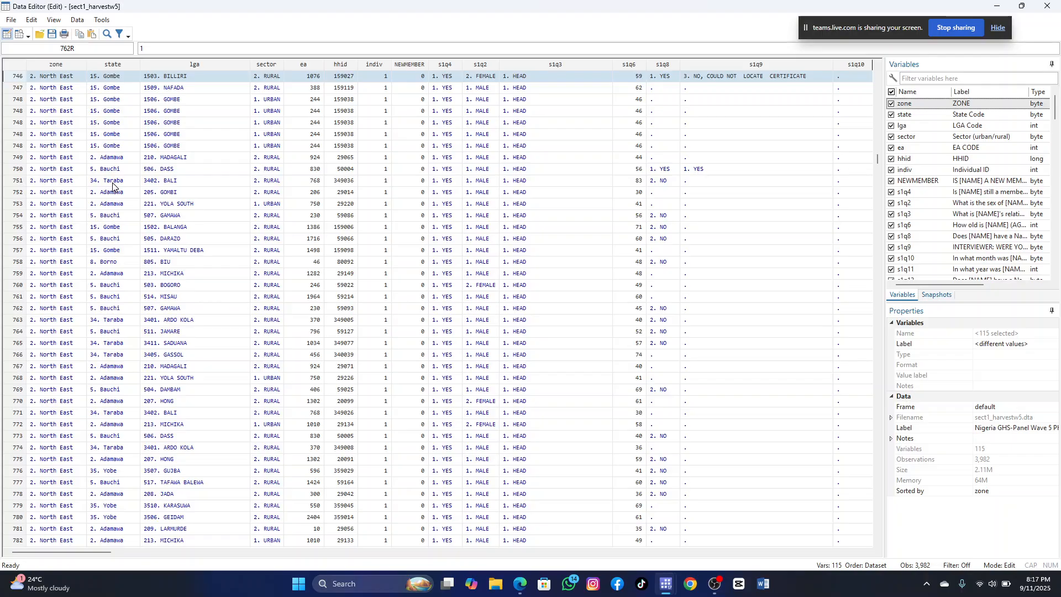
Adjust the whole-row selection to end at the last North Central record, observation 692, and drop the selected observations.
key(Up)
key(Up)
key(Up)
key(Up)
key(Up)
key(Up)
key(Up)
key(Up)
key(Up)
key(Up)
key(Up)
key(Up)
key(Up)
key(Up)
key(Up)
key(Up)
key(Up)
key(Up)
key(Up)
key(Up)
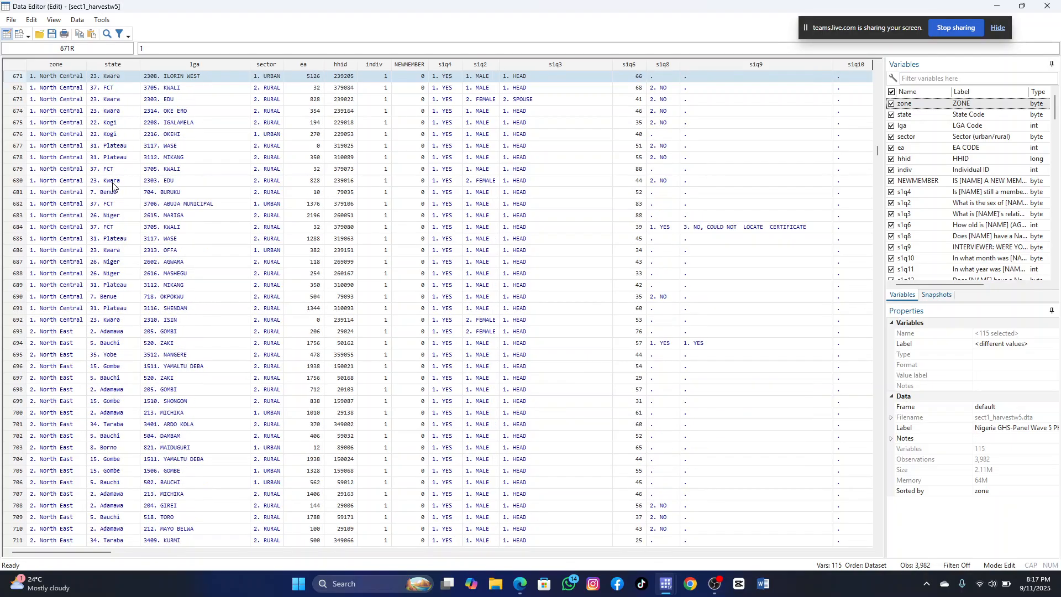
key(shift+Down)
key(shift+Down)
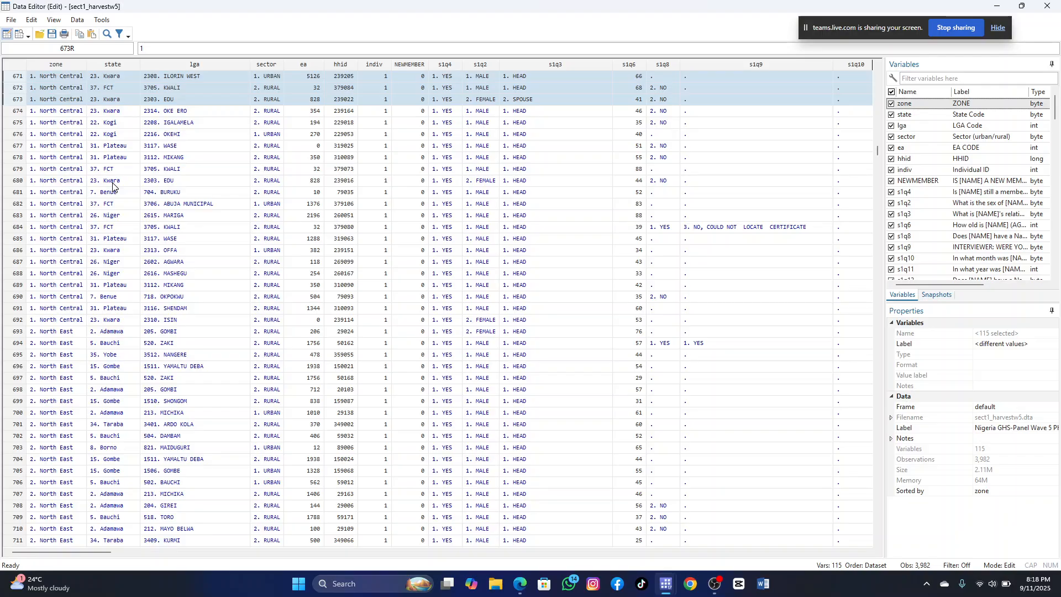
key(shift+Down)
key(shift+Down)
key(shift+Down)
key(shift+Down)
key(shift+Down)
key(shift+Down)
key(shift+Down)
key(shift+Down)
key(shift+Down)
key(shift+Down)
key(shift+Down)
key(shift+Down)
key(shift+Down)
key(shift+Down)
key(shift+Down)
key(shift+Down)
key(shift+Down)
key(shift+Down)
key(shift+Down)
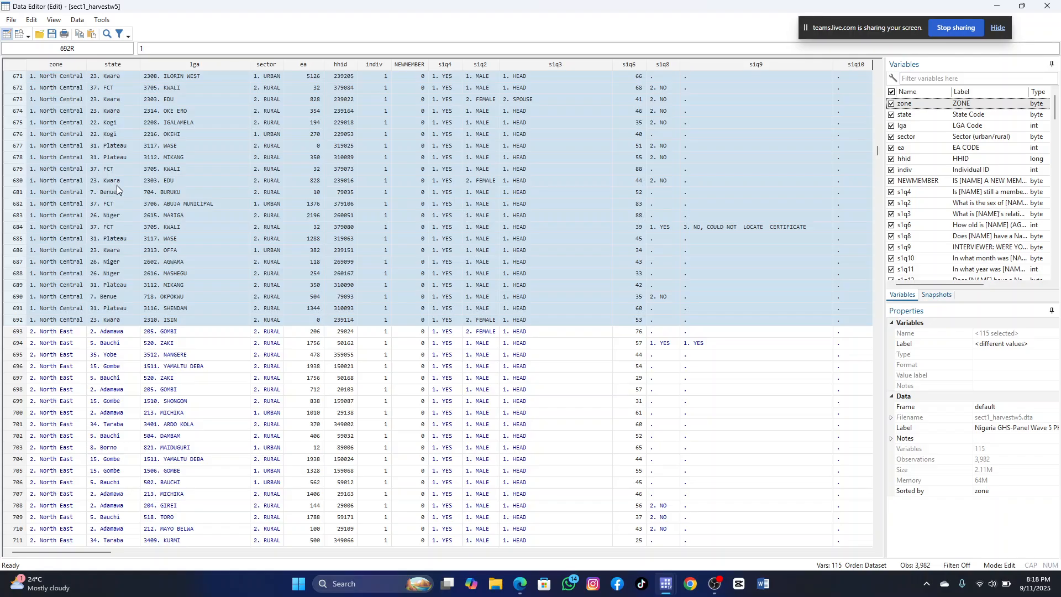
key(Delete)
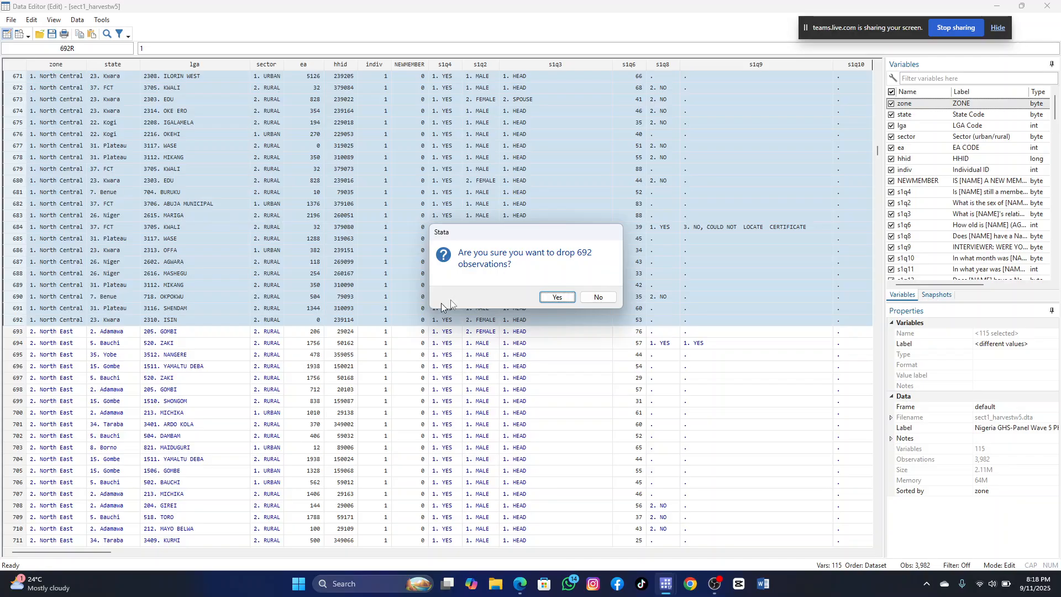
click(570, 298)
click(566, 302)
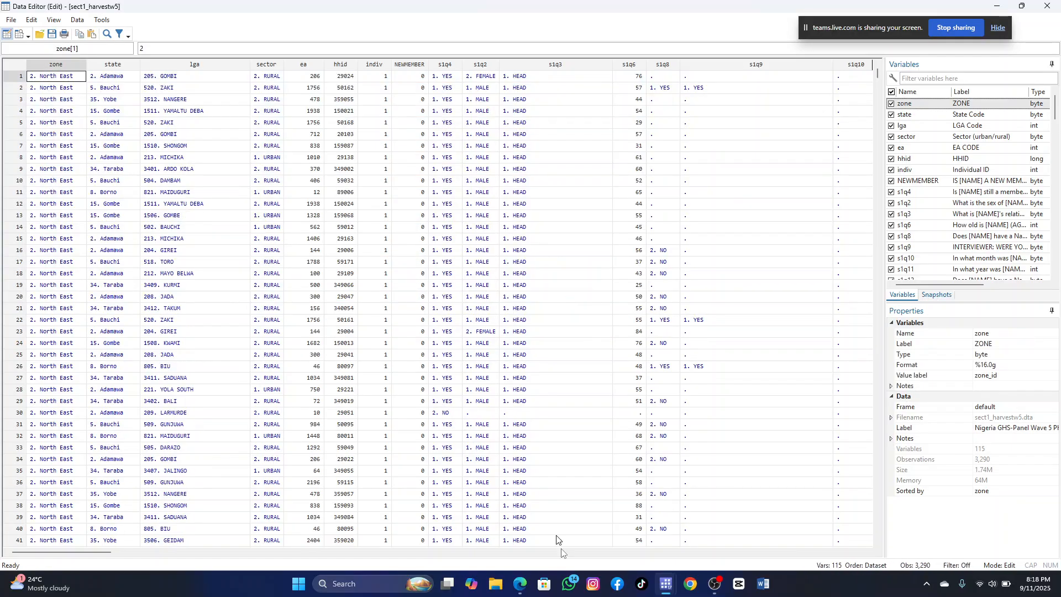
Review the logged drop command in the main Stata window and return to the dataset in the Data Editor's edit mode.
mouse_move(666, 583)
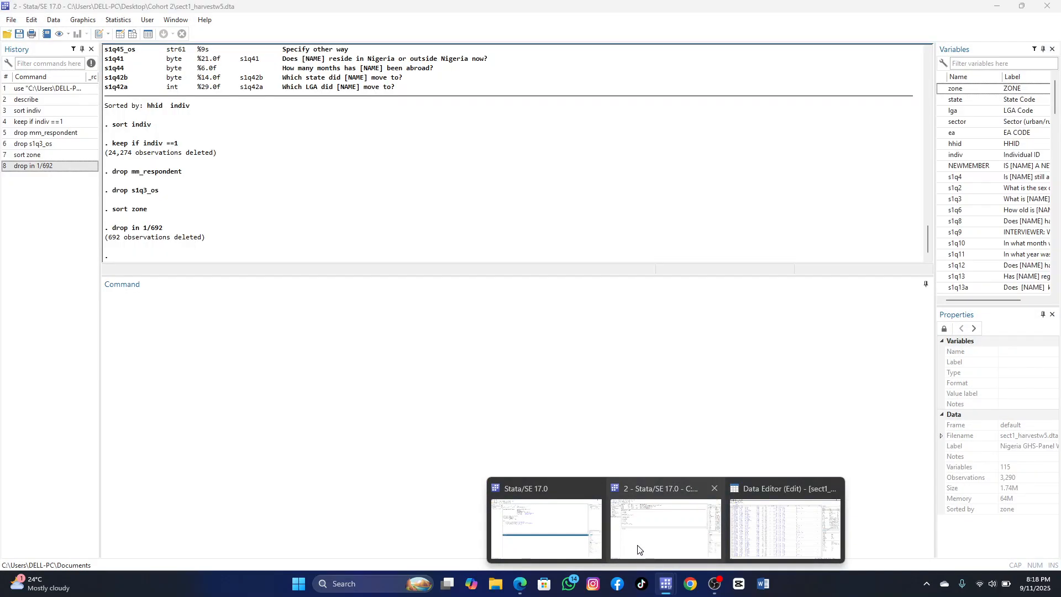
click(638, 550)
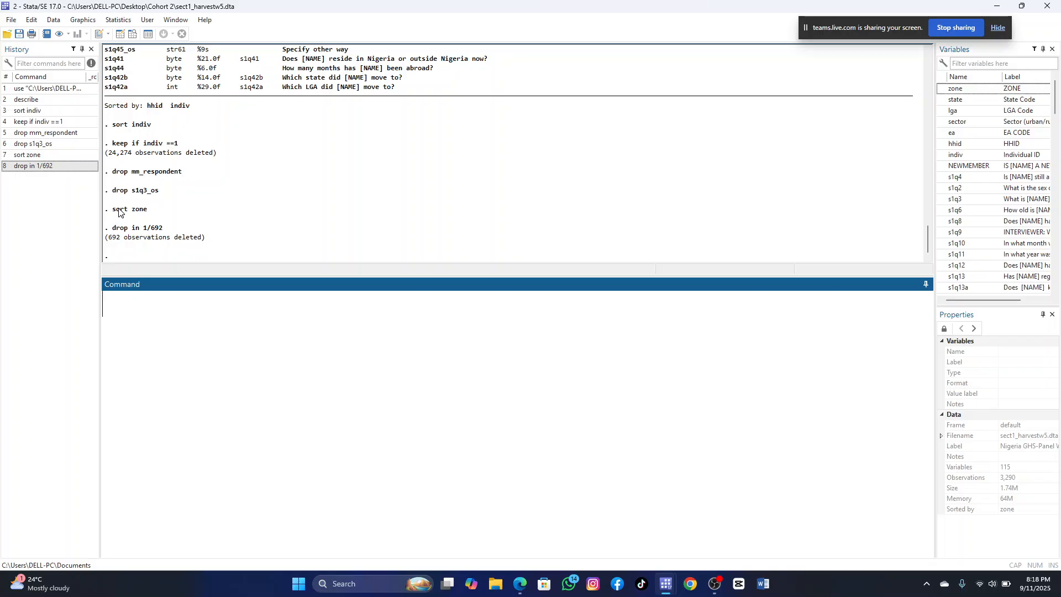
click(54, 20)
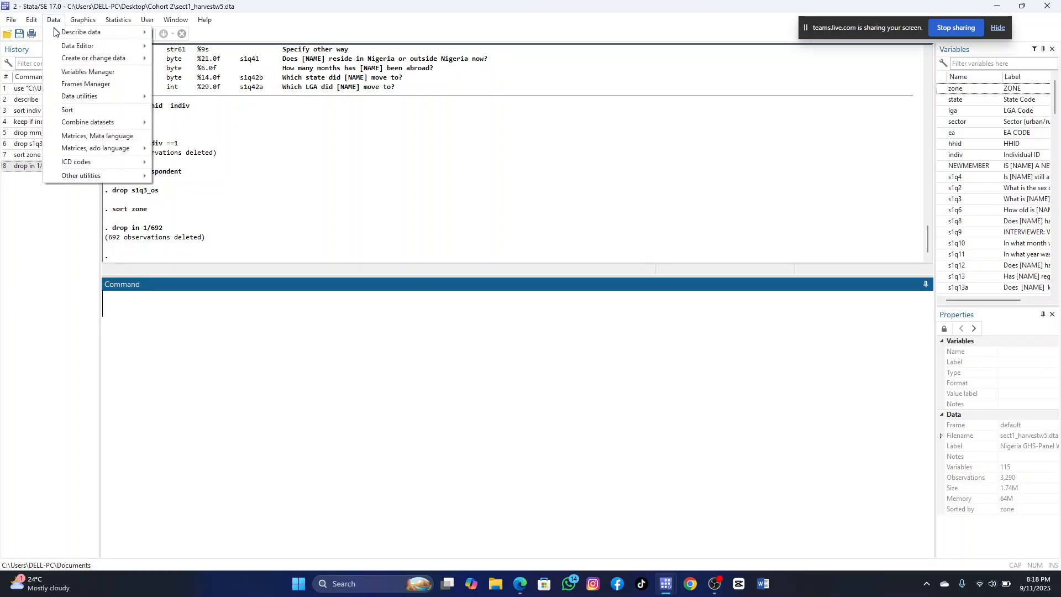
mouse_move(81, 48)
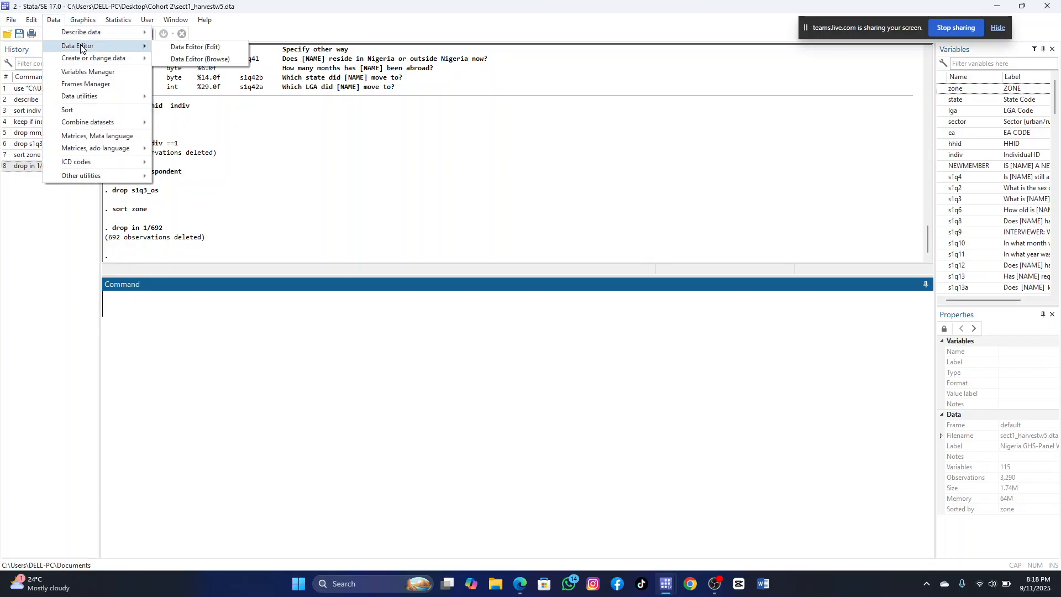
click(193, 46)
Drop all observations from the first North West record, observation 707, through the last one, observation 3290, keeping only North East.
scroll(859, 142, down, 20)
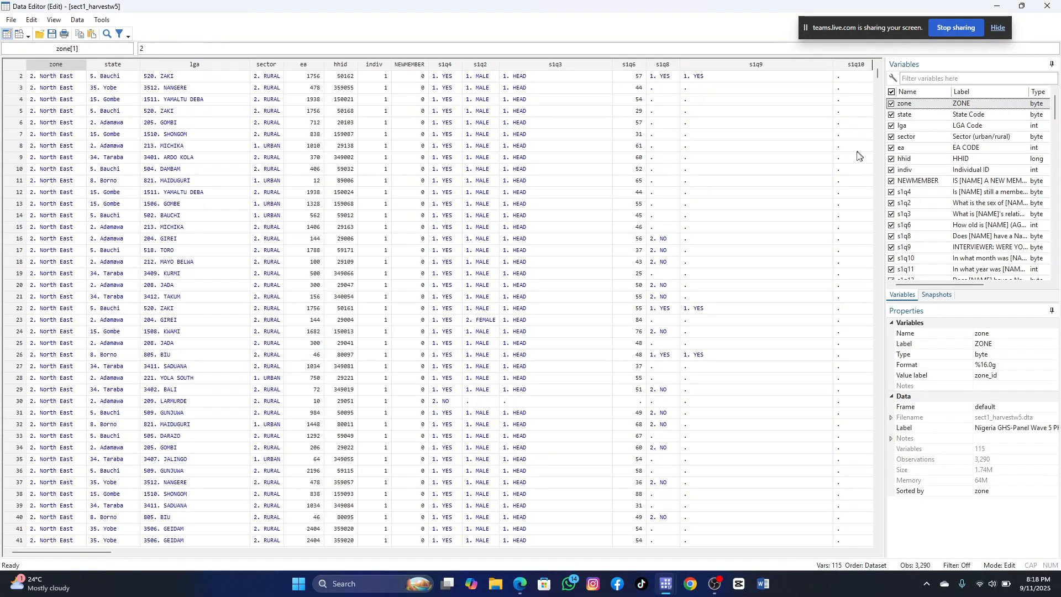
scroll(839, 180, down, 20)
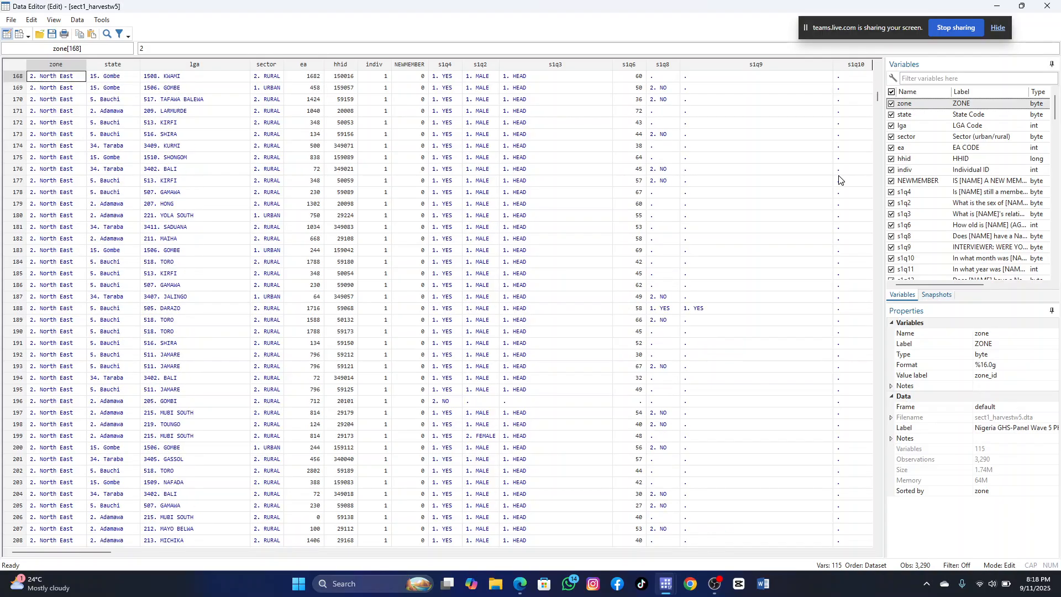
scroll(839, 180, down, 20)
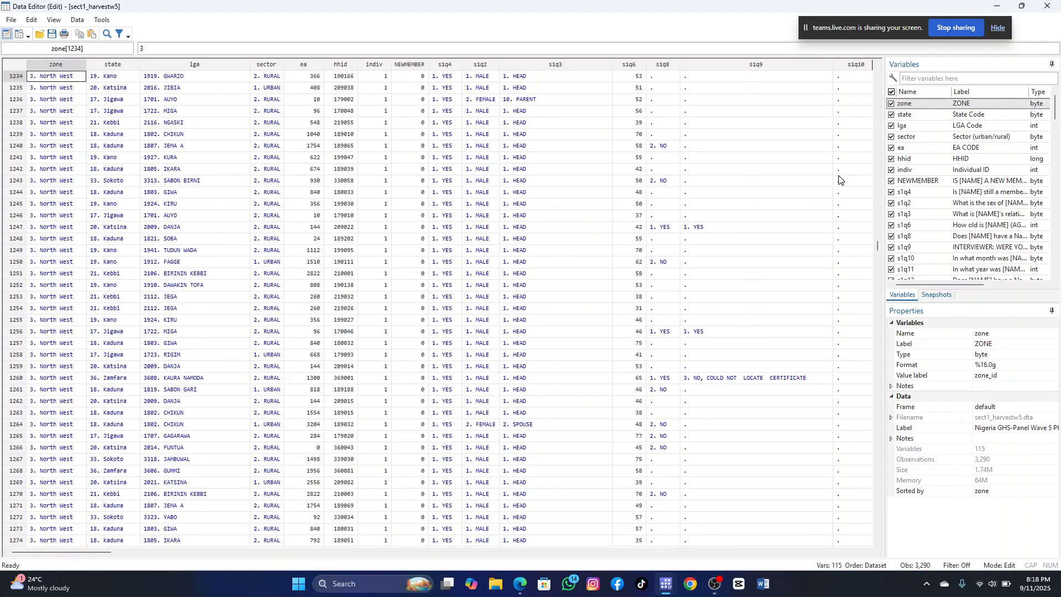
scroll(839, 180, up, 20)
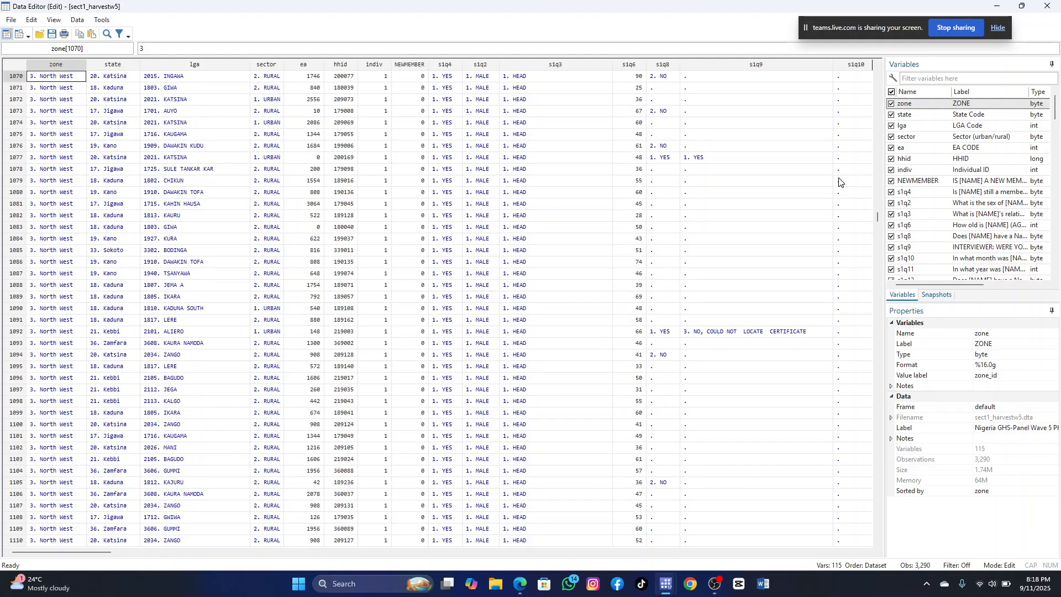
scroll(839, 181, up, 20)
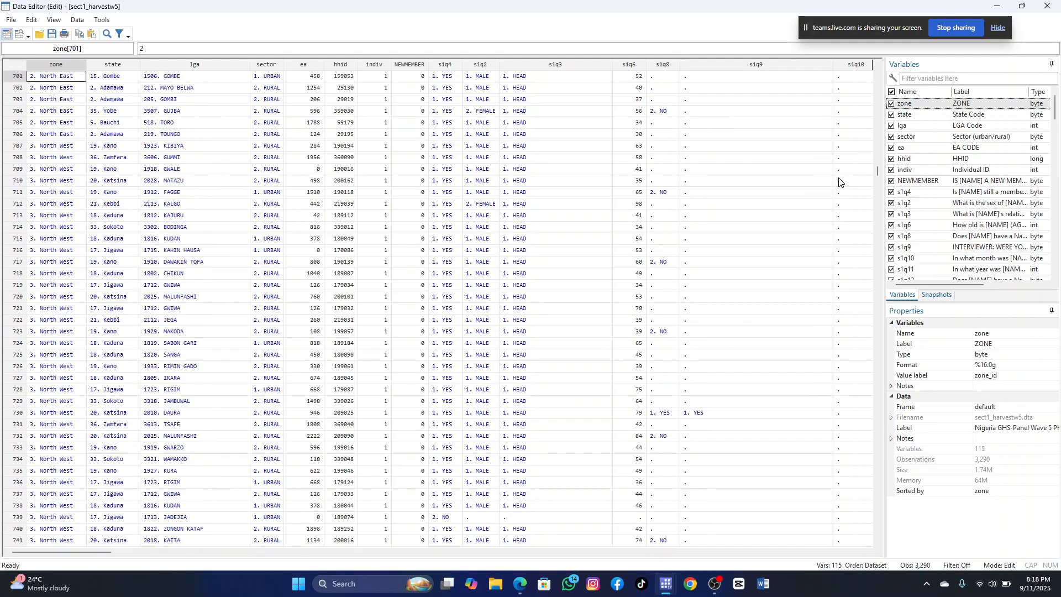
scroll(54, 410, down, 9)
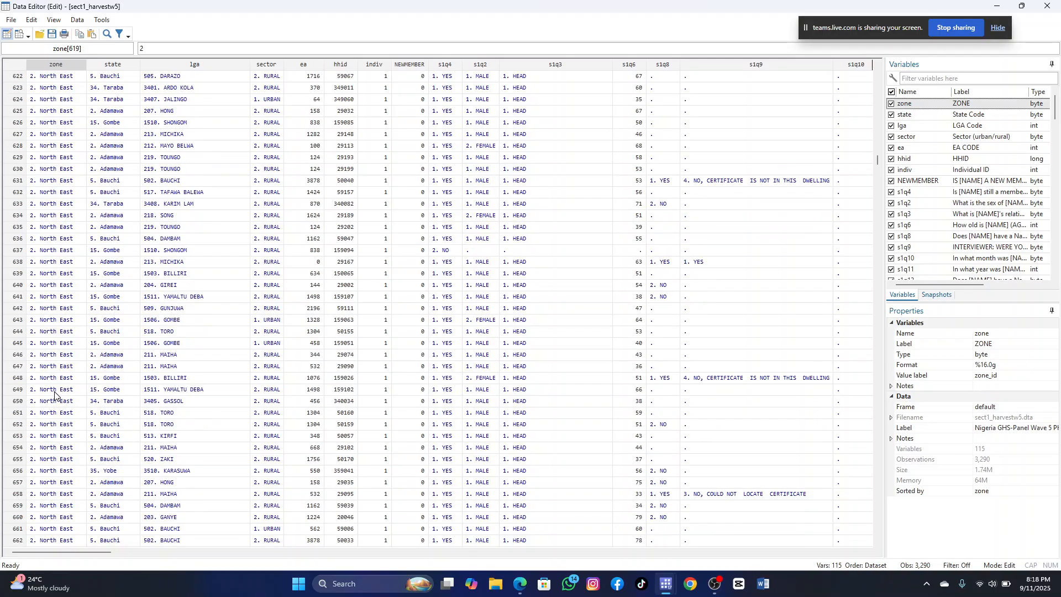
scroll(54, 410, down, 18)
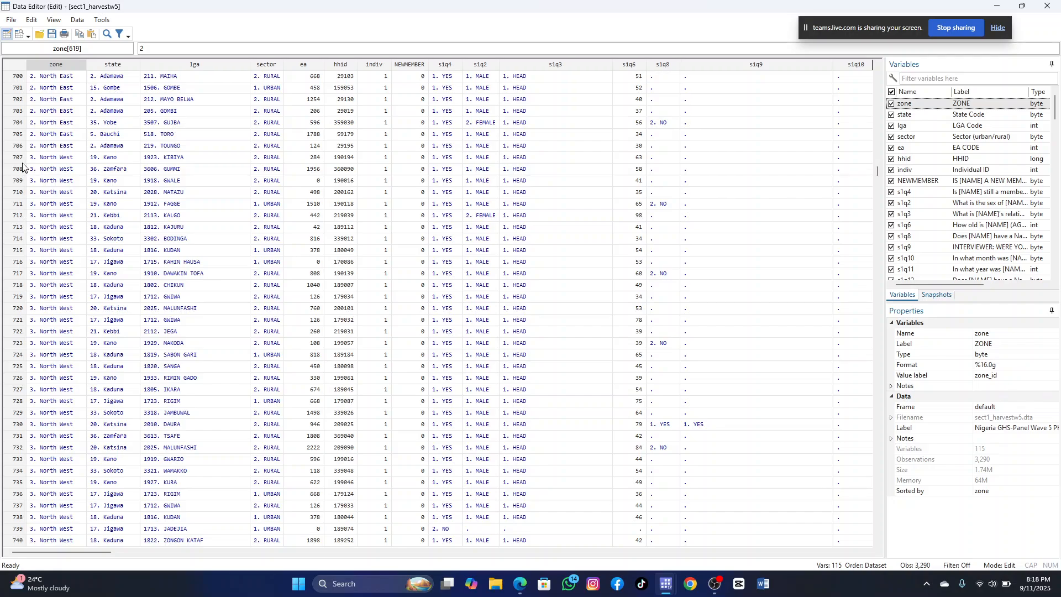
click(20, 159)
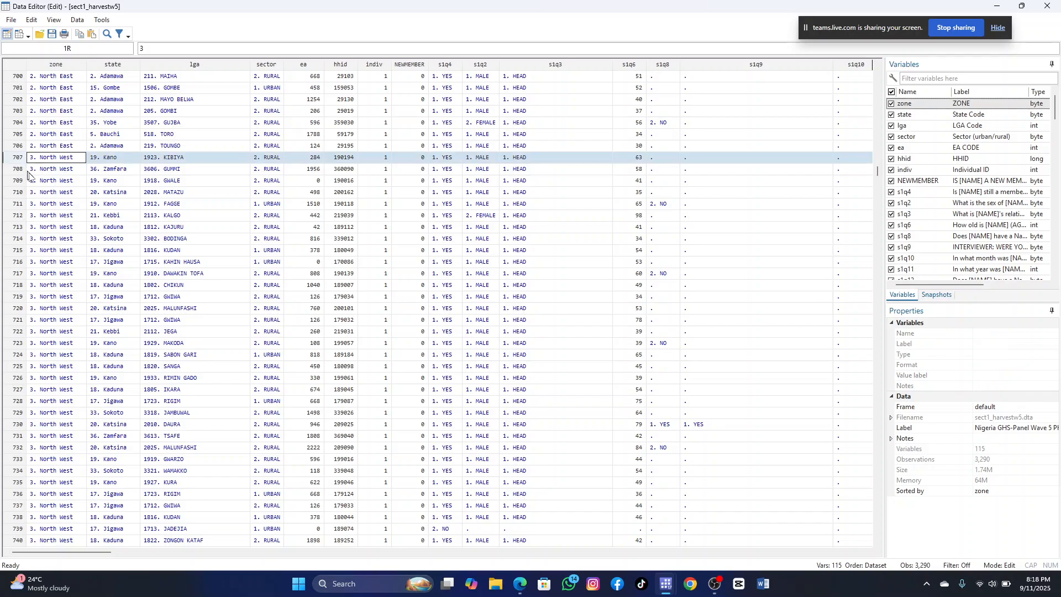
key(shift+Page_Down)
key(shift+Page_Down)
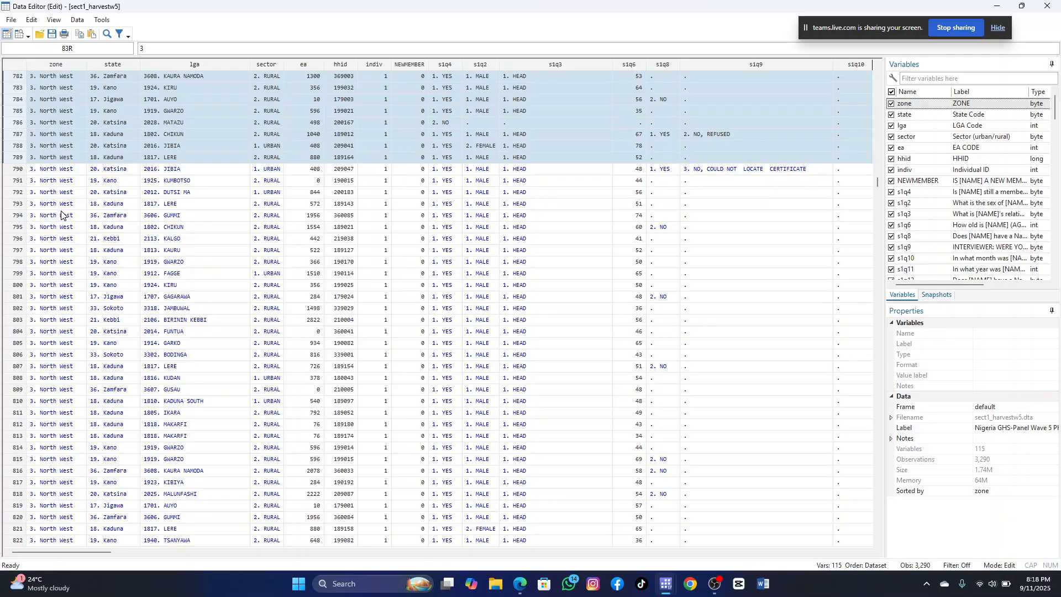
key(shift+Page_Down)
key(shift+Page_Down)
key(shift+Page_Down)
key(shift+Page_Down)
key(shift+Page_Down)
key(shift+Page_Down)
key(shift+Page_Down)
key(shift+Page_Down)
key(shift+Page_Down)
key(shift+Page_Down)
key(shift+Page_Down)
key(shift+Page_Down)
key(shift+Page_Down)
key(shift+Page_Down)
key(shift+Page_Down)
key(shift+Page_Down)
key(shift+Page_Down)
key(shift+Page_Down)
key(shift+Page_Down)
key(shift+Page_Down)
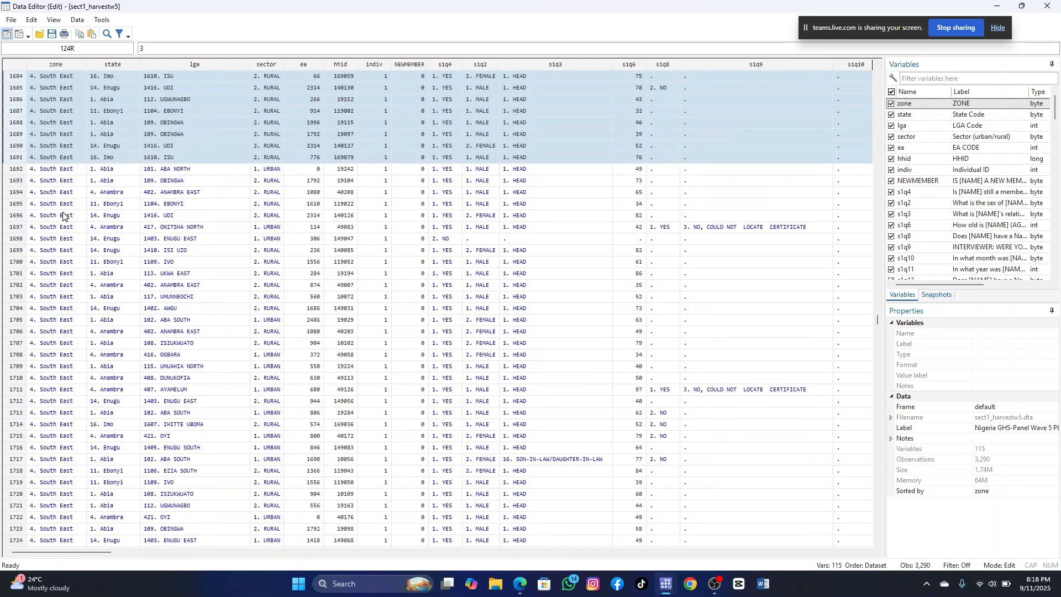
key(shift+Page_Down)
key(shift+Page_Down)
key(shift+Page_Down)
key(shift+Page_Down)
key(shift+Page_Down)
key(shift+Page_Down)
key(shift+Page_Down)
key(shift+Page_Down)
key(shift+Page_Down)
key(shift+Page_Down)
key(shift+Page_Down)
key(shift+Page_Down)
key(shift+Page_Down)
key(shift+Page_Down)
key(shift+Page_Down)
key(shift+Page_Down)
key(shift+Page_Down)
key(shift+Page_Down)
key(shift+Page_Down)
key(shift+Page_Down)
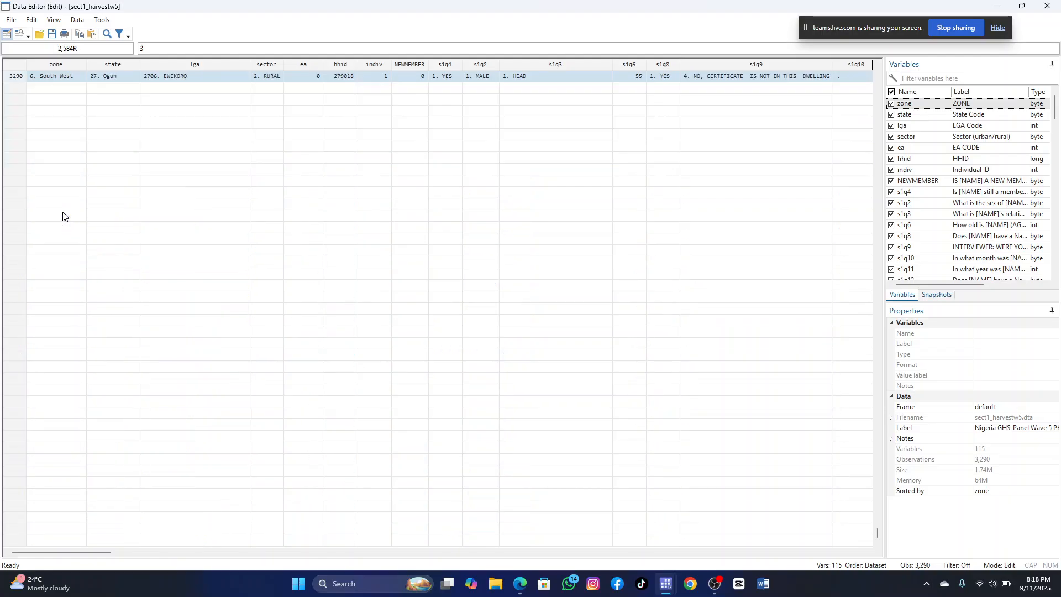
key(Delete)
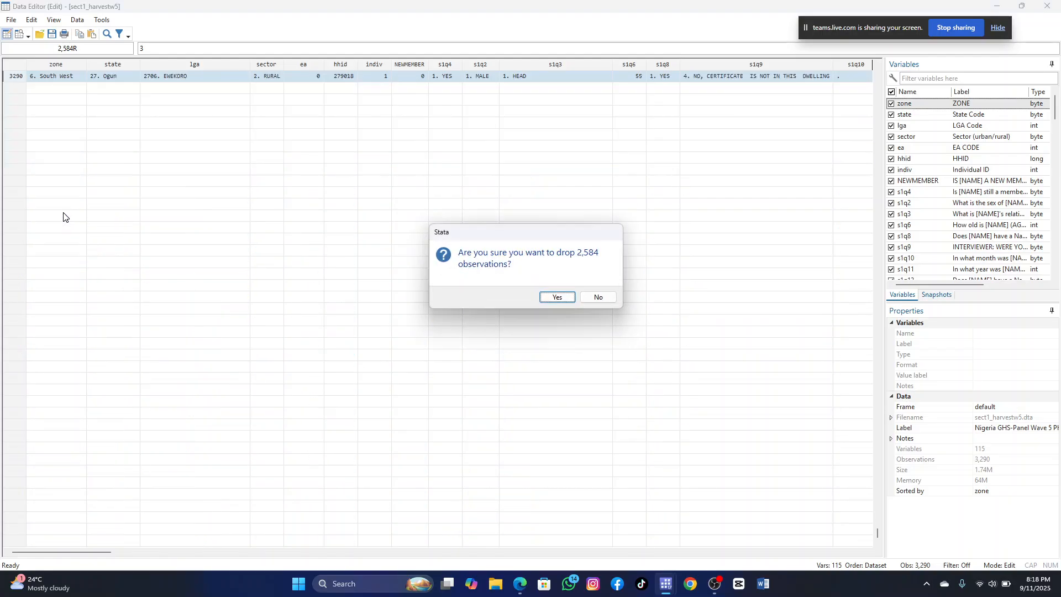
key(Return)
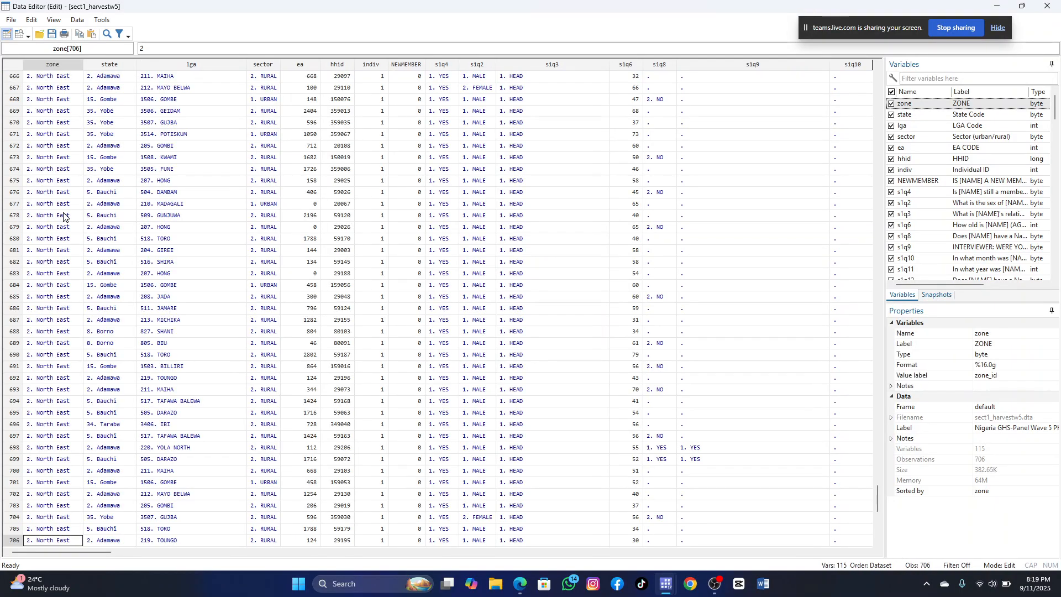
Close the Data Editor, reopen the dataset in browse mode and examine the zone values of the records down to about observation 293.
click(1001, 8)
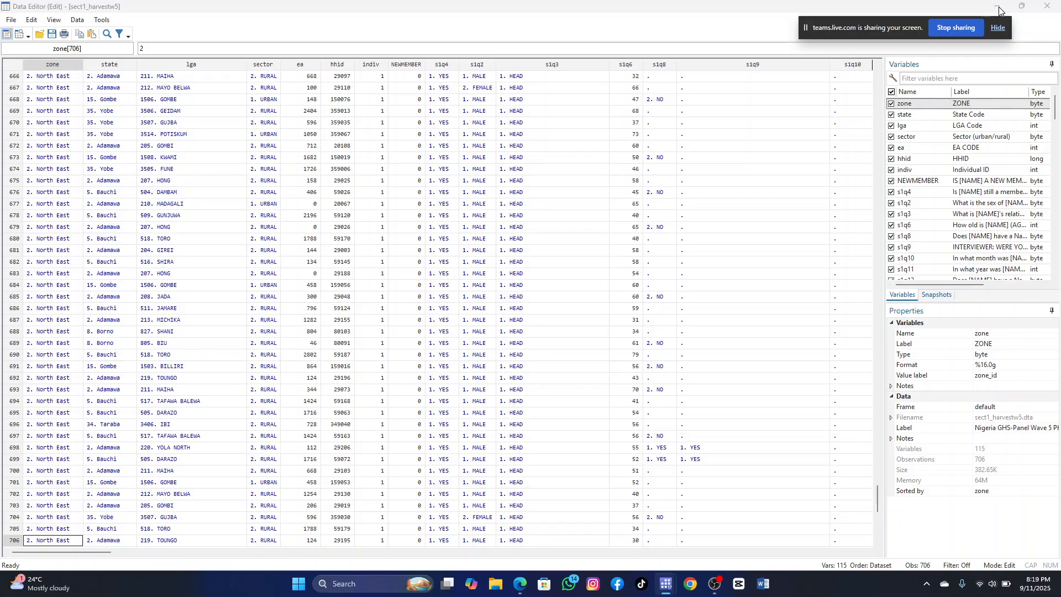
click(1048, 6)
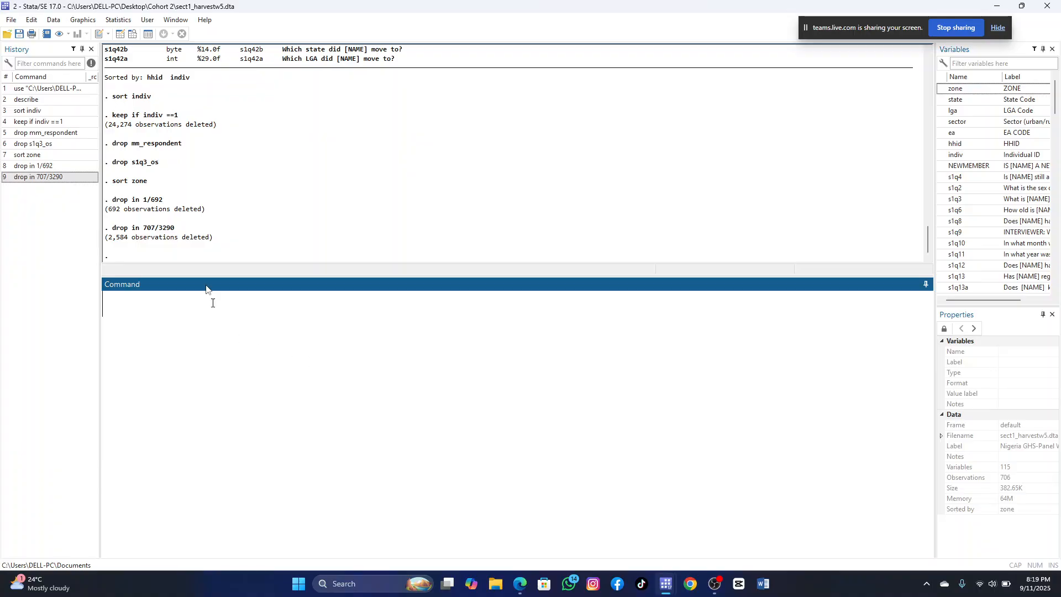
click(54, 20)
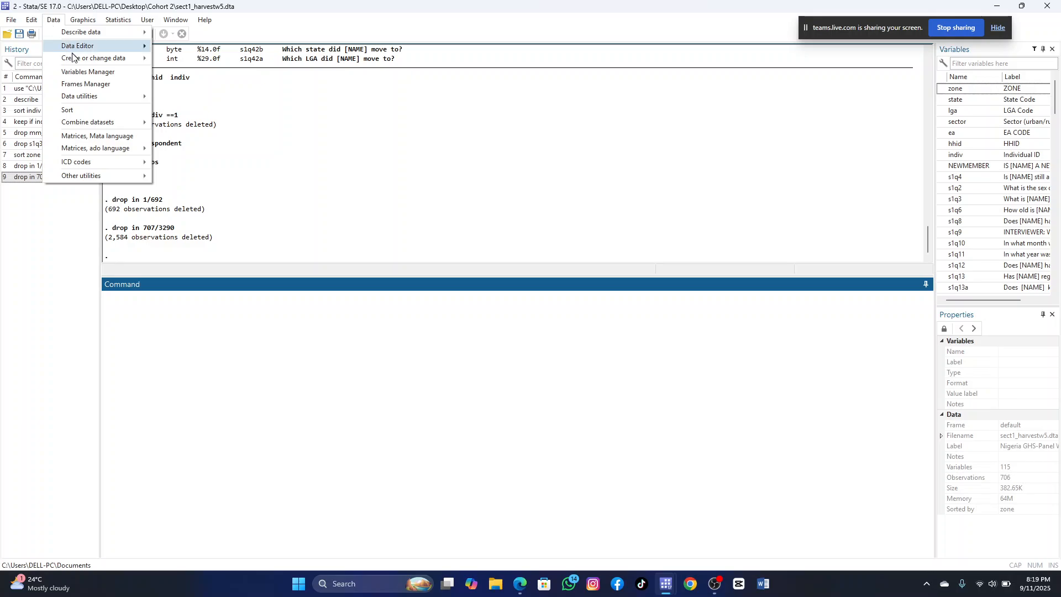
mouse_move(113, 41)
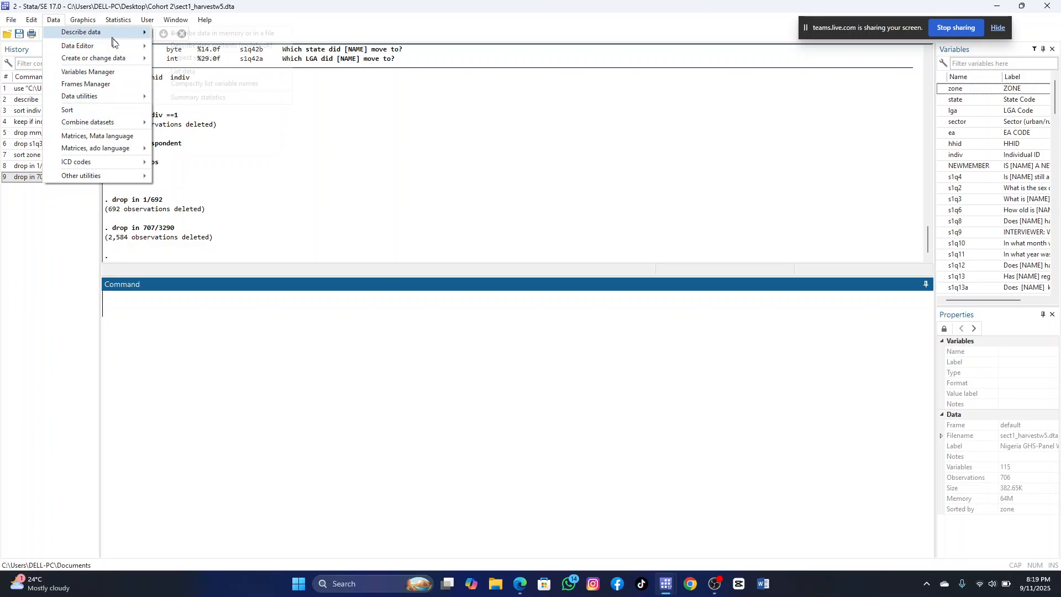
click(203, 60)
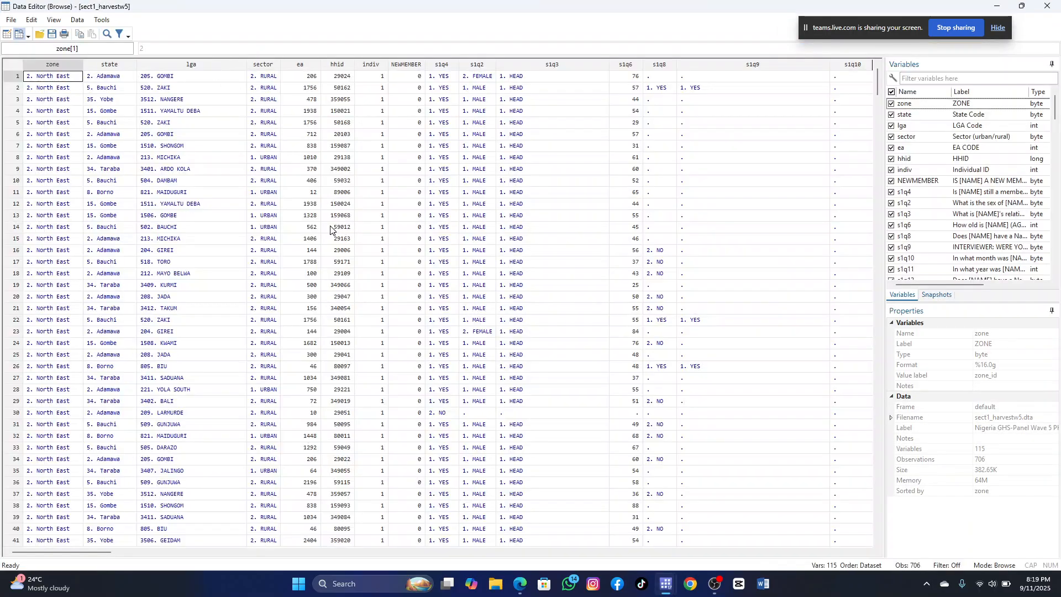
scroll(330, 229, down, 4)
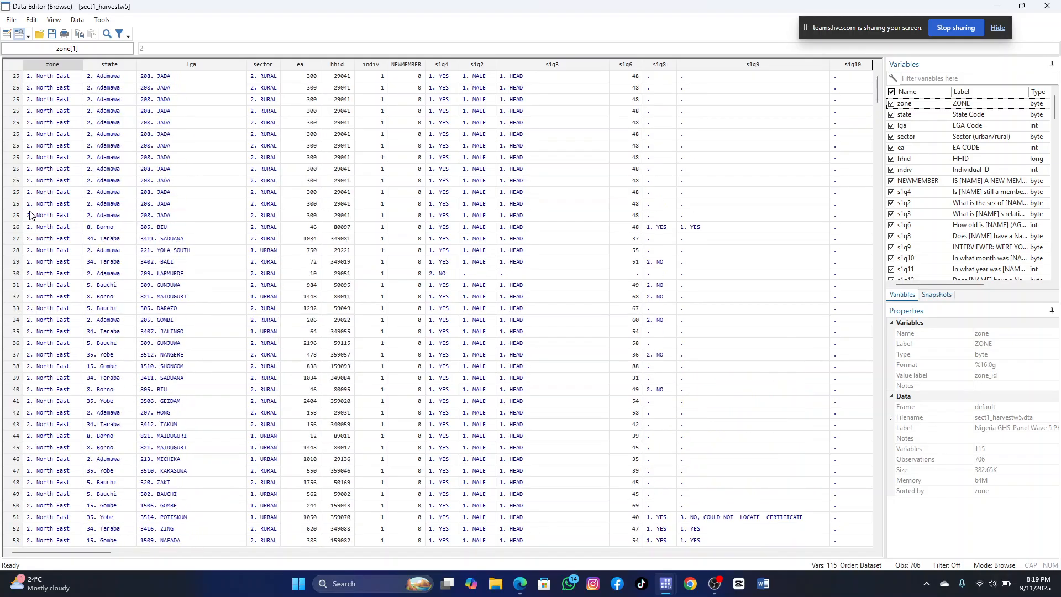
scroll(53, 210, down, 5)
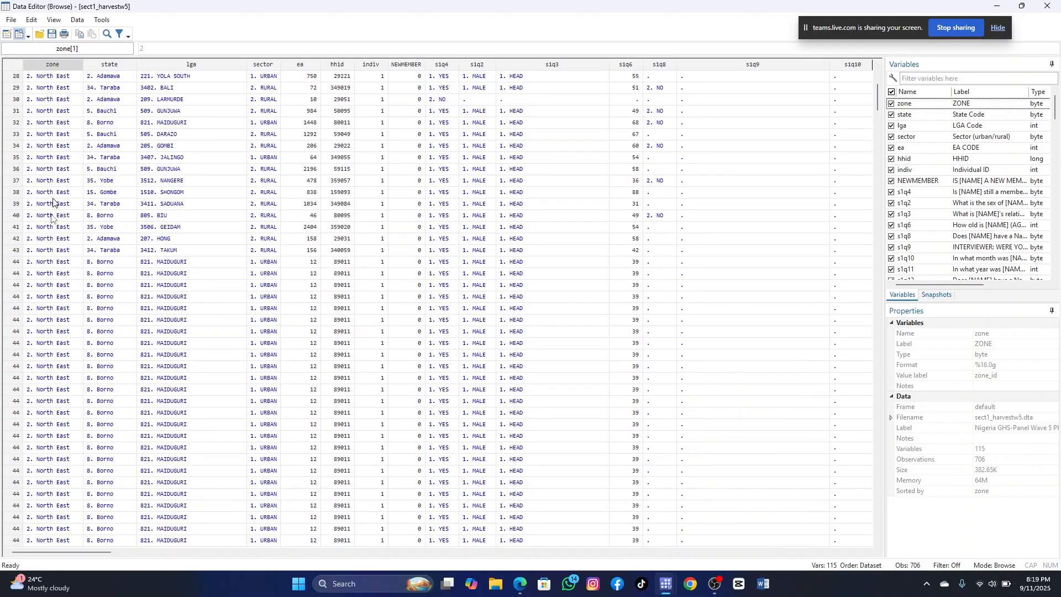
scroll(53, 215, down, 20)
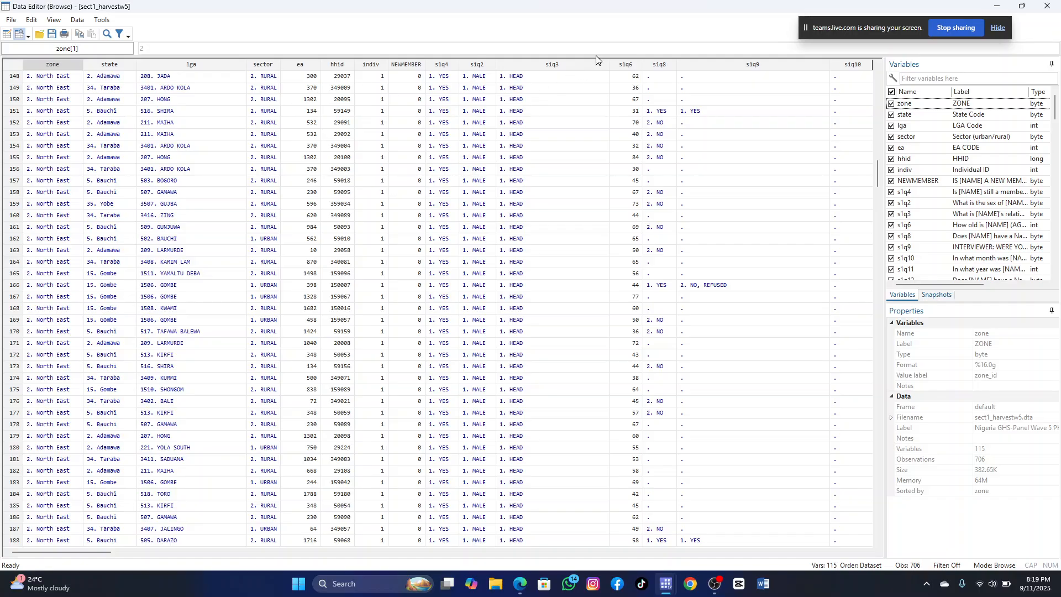
scroll(379, 204, up, 7)
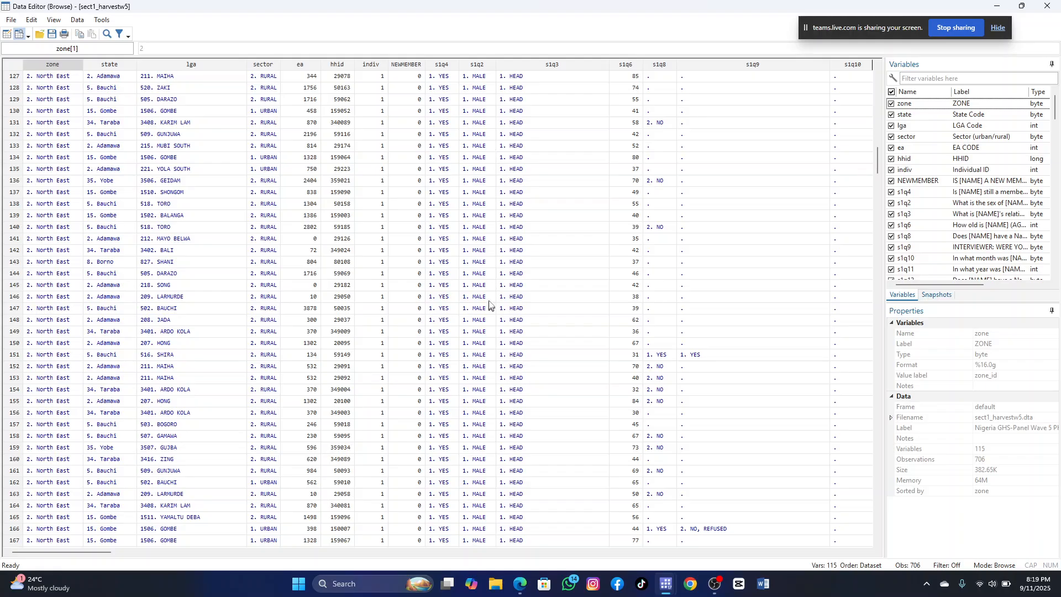
scroll(468, 82, down, 20)
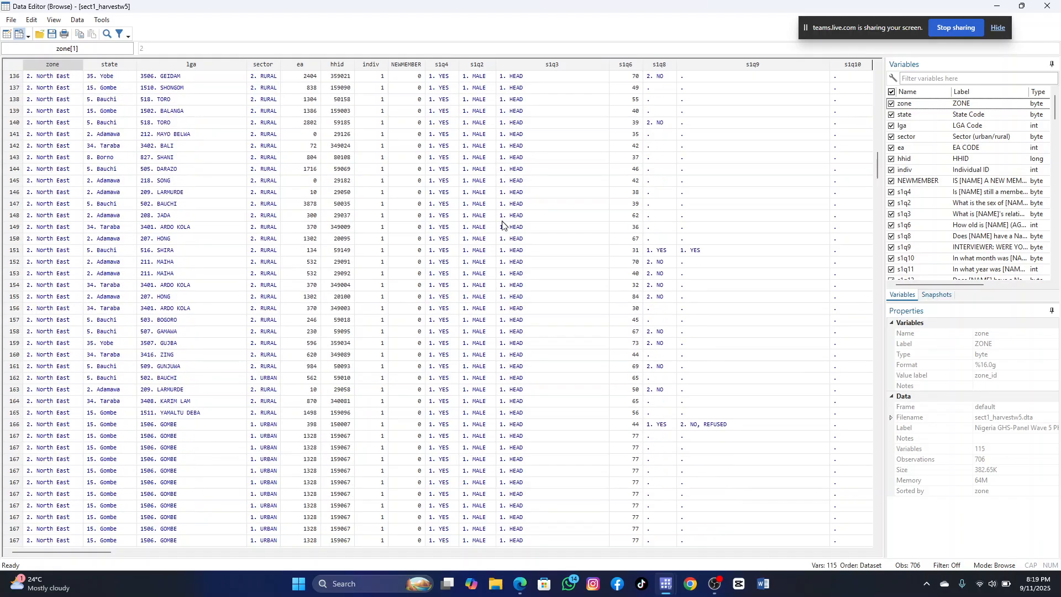
scroll(494, 325, down, 20)
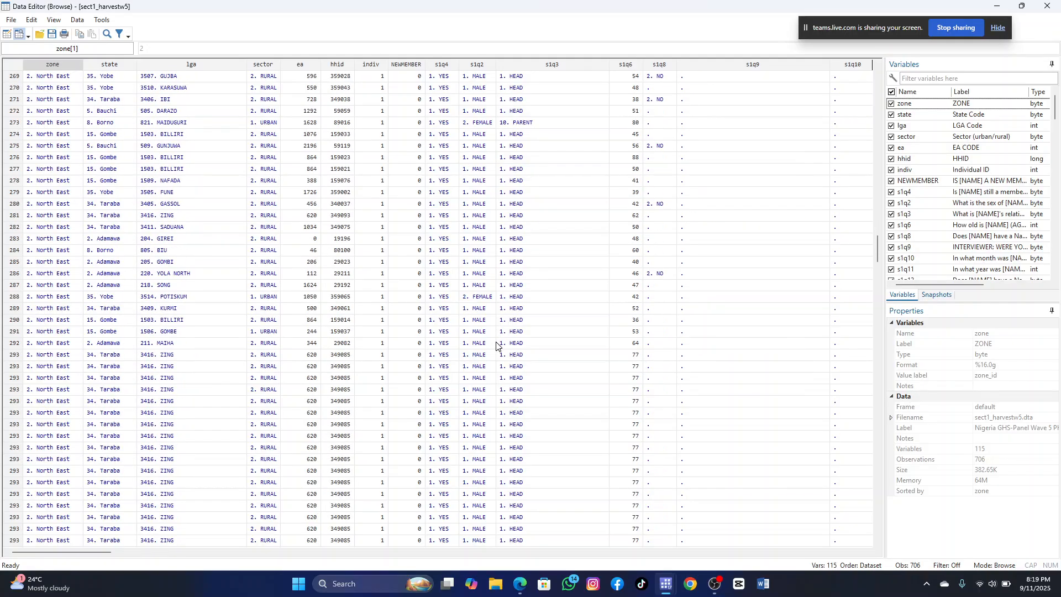
Leave the Data Editor and sort the dataset in ascending order by s1q2 instead of zone.
click(1001, 7)
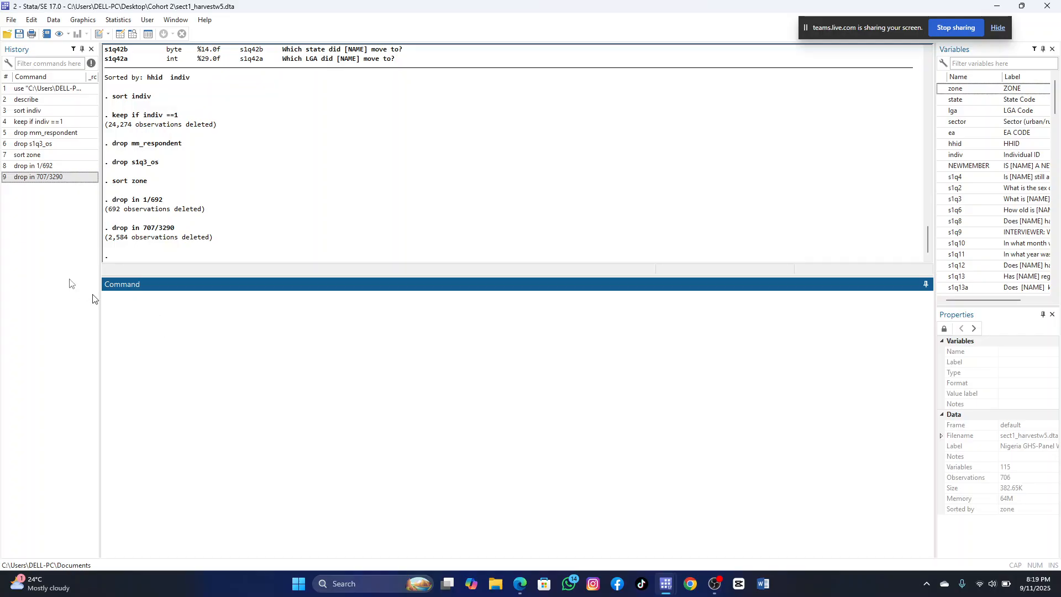
click(51, 21)
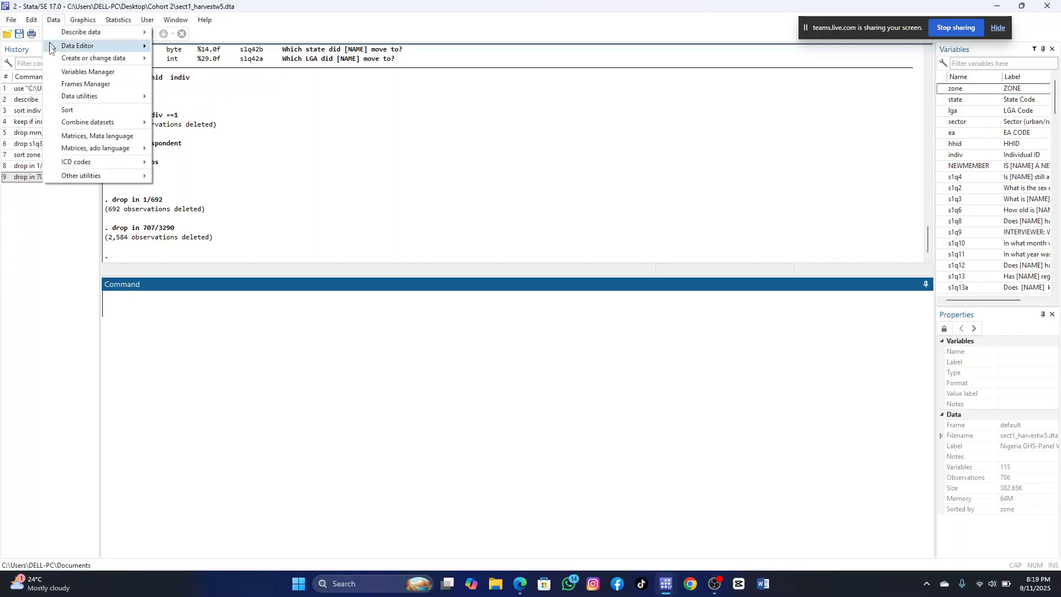
click(103, 111)
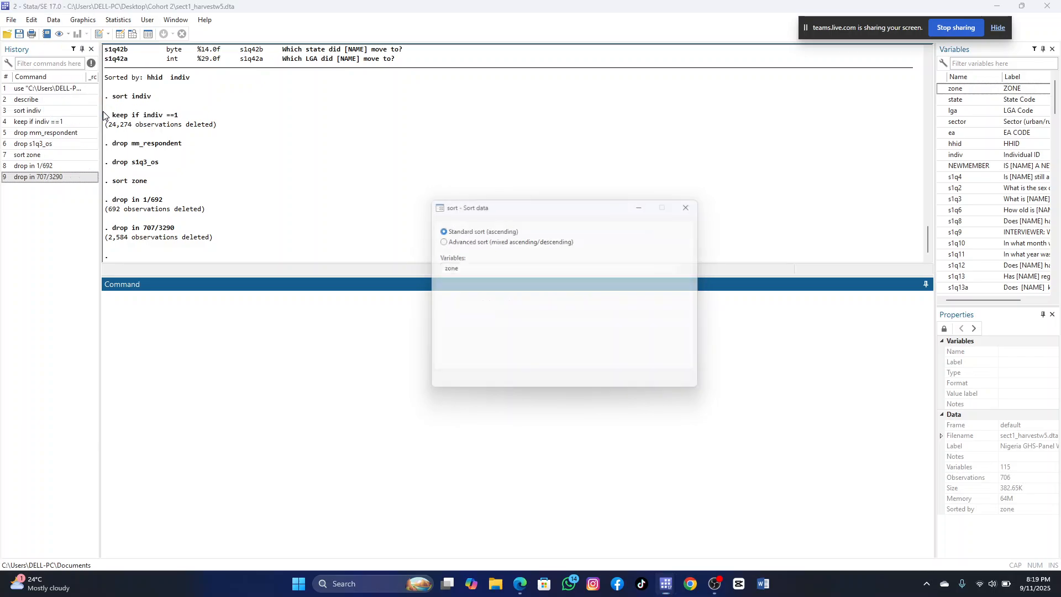
click(693, 268)
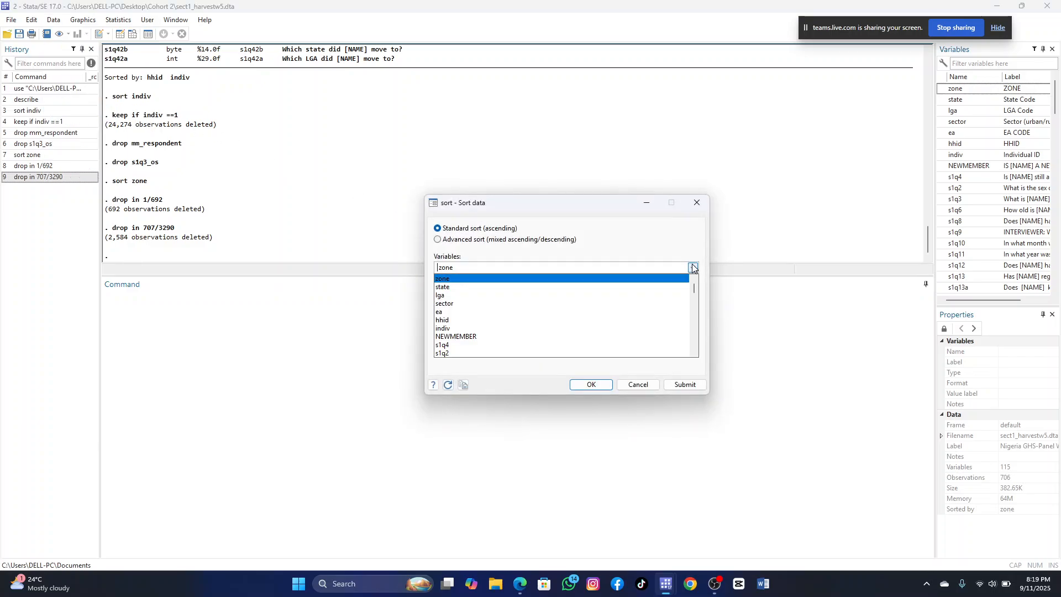
click(465, 353)
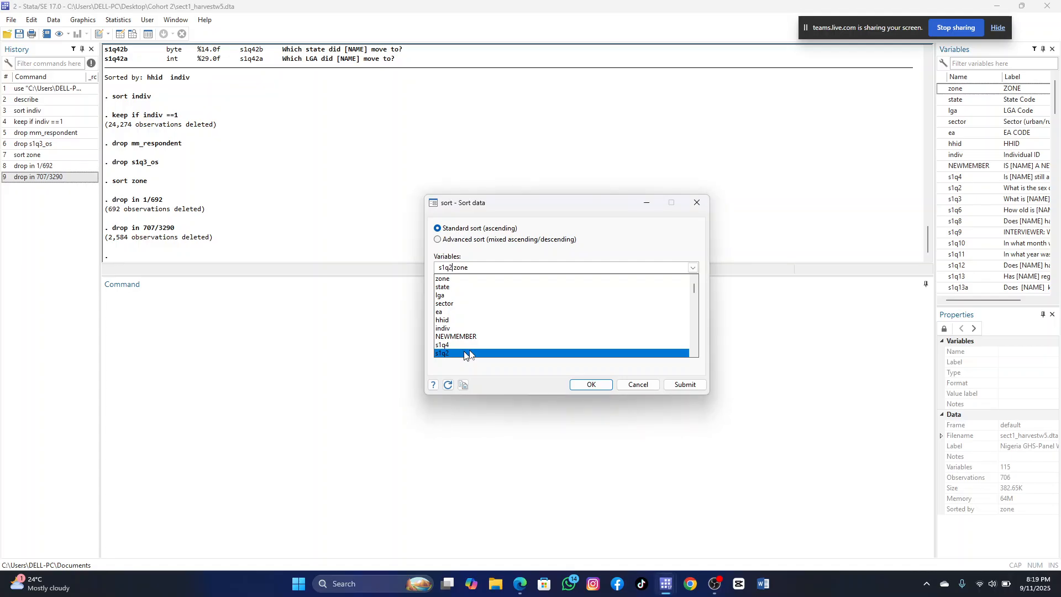
click(463, 269)
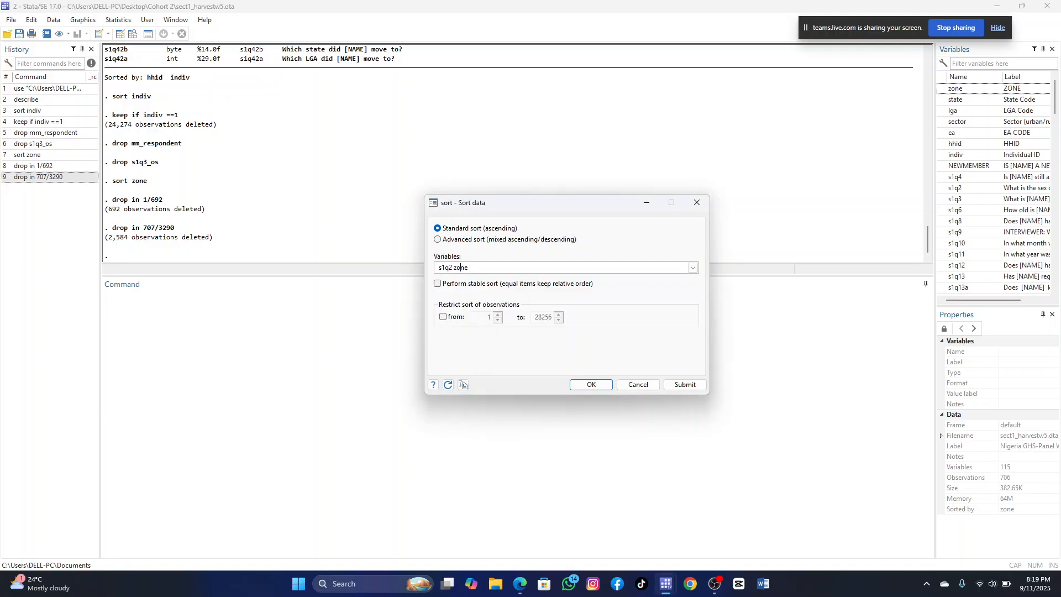
double_click(460, 267)
key(BackSpace)
click(589, 385)
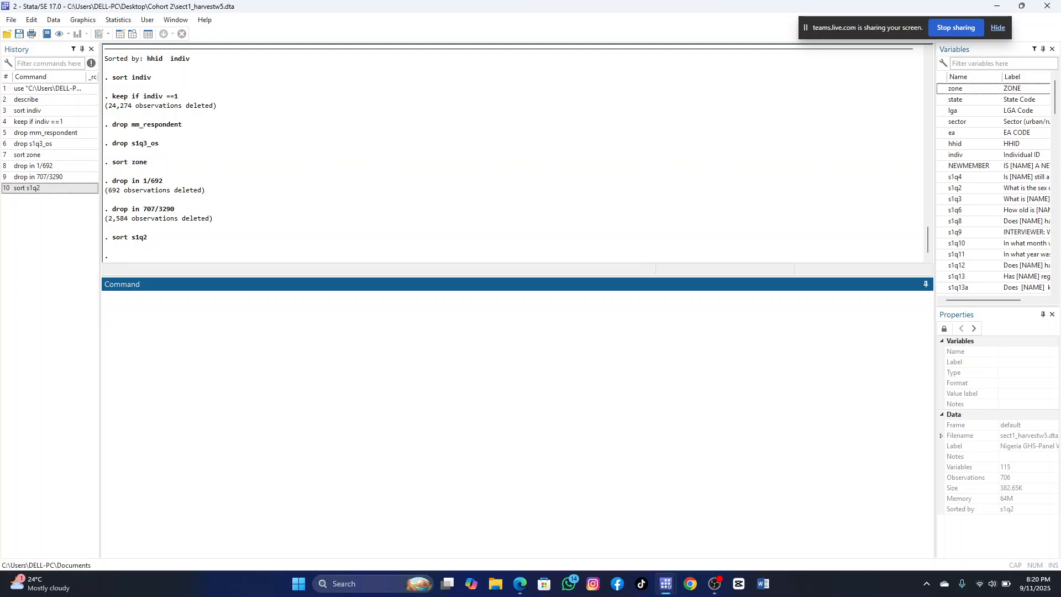
Switch to the Teams meeting in Edge to check on the participants, and return to the main Stata window.
mouse_move(518, 582)
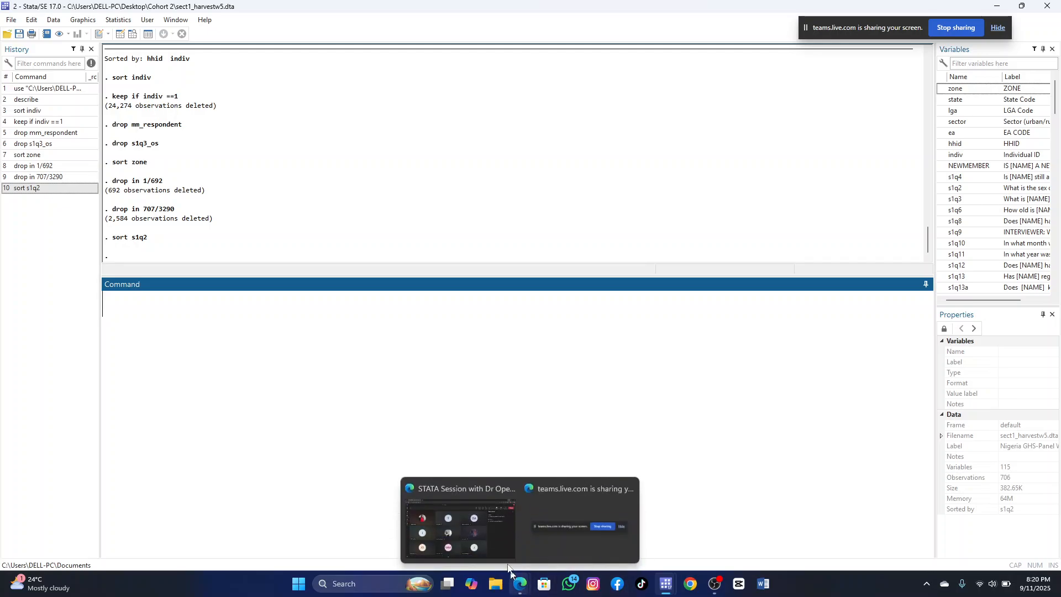
mouse_move(495, 543)
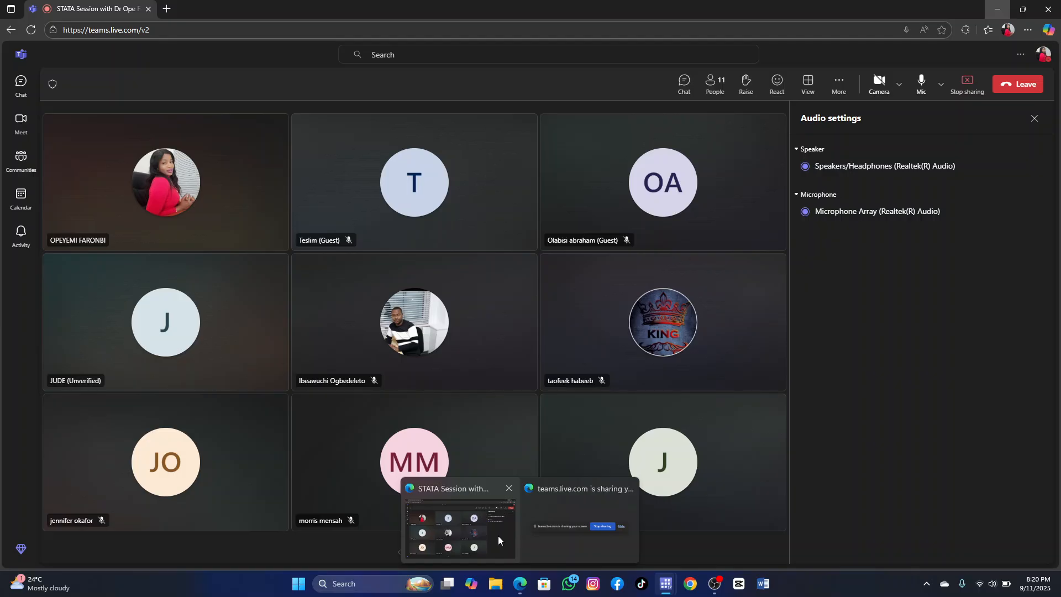
click(498, 536)
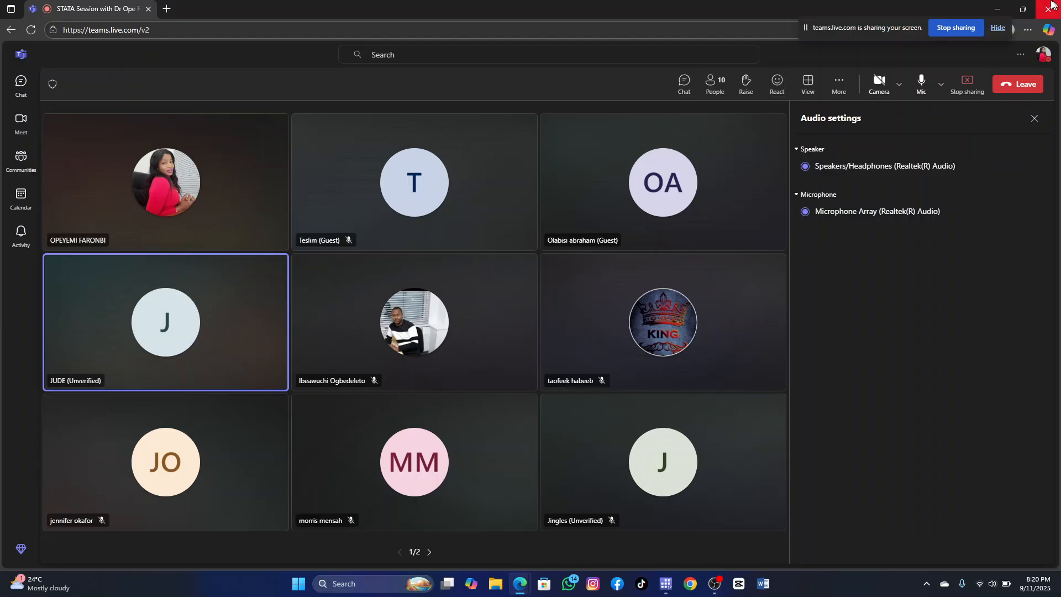
click(998, 10)
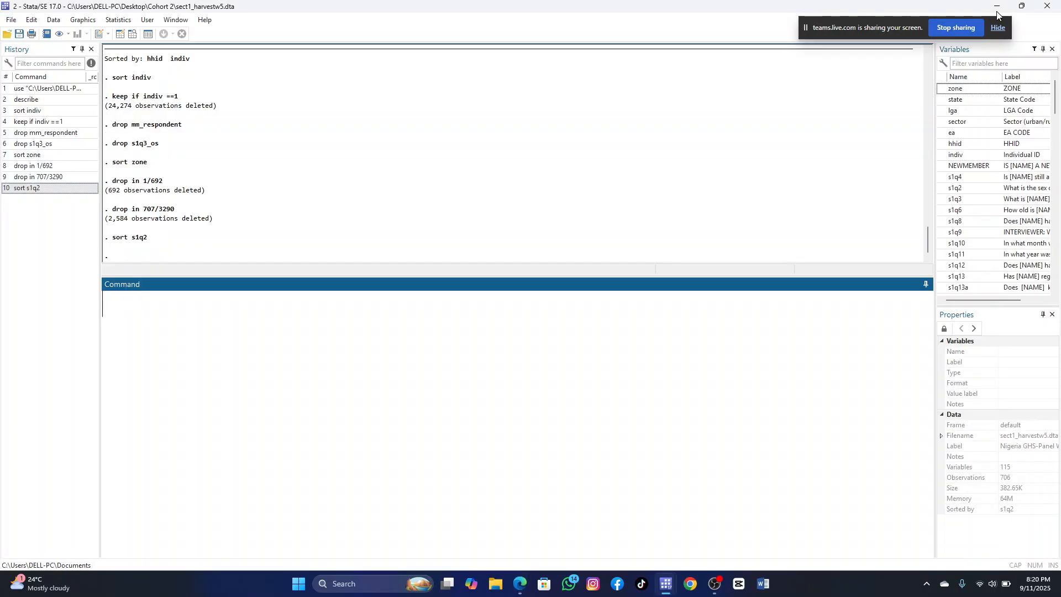
click(750, 335)
scroll(427, 255, up, 1)
Try to keep only the observations that satisfy the expression sex==2.
click(61, 23)
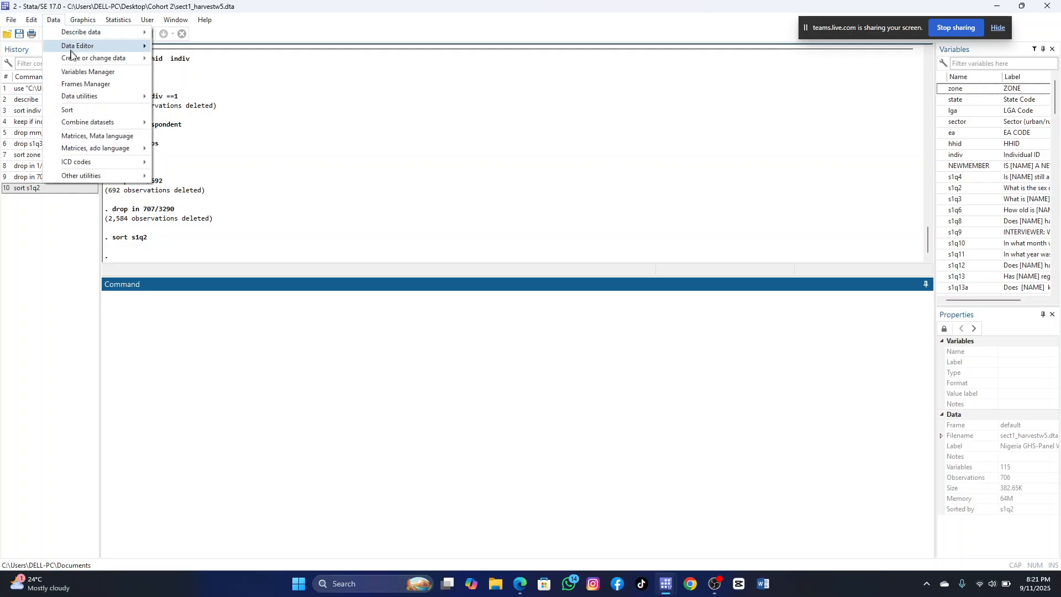
mouse_move(71, 59)
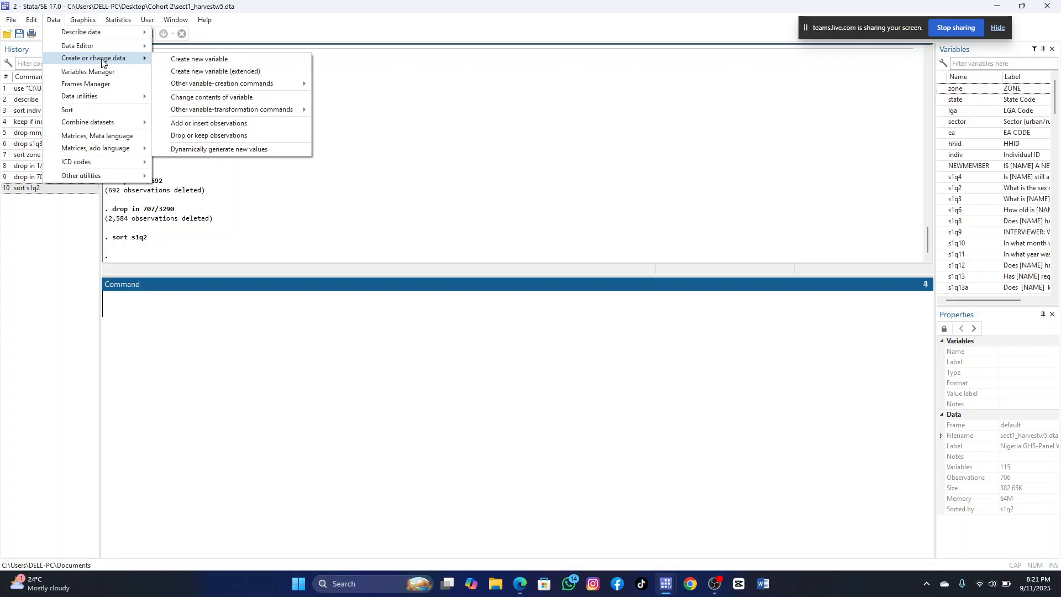
click(216, 137)
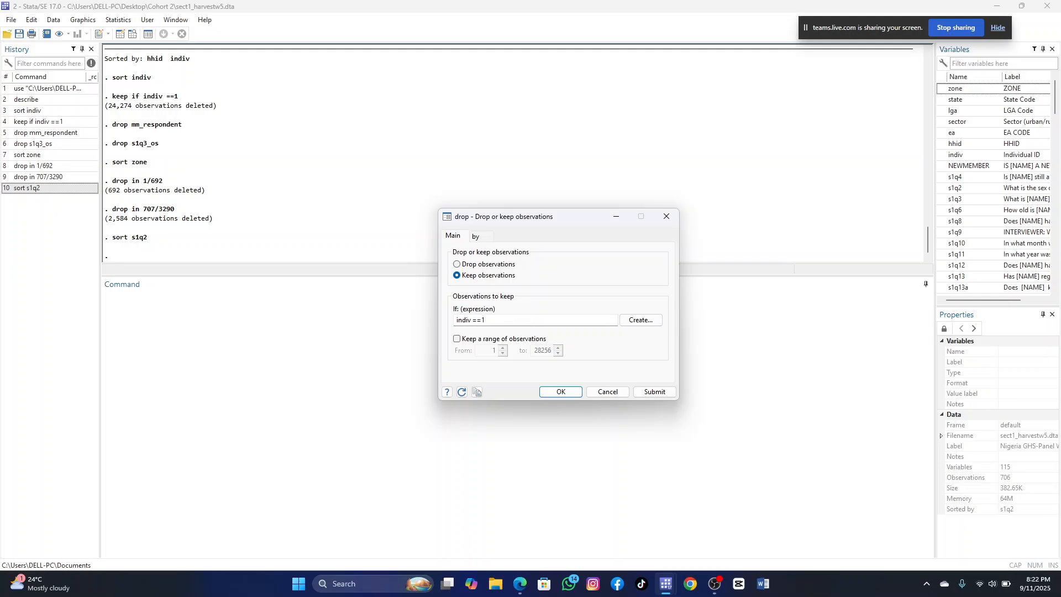
drag(488, 321, 440, 318)
text(sex==2)
click(643, 320)
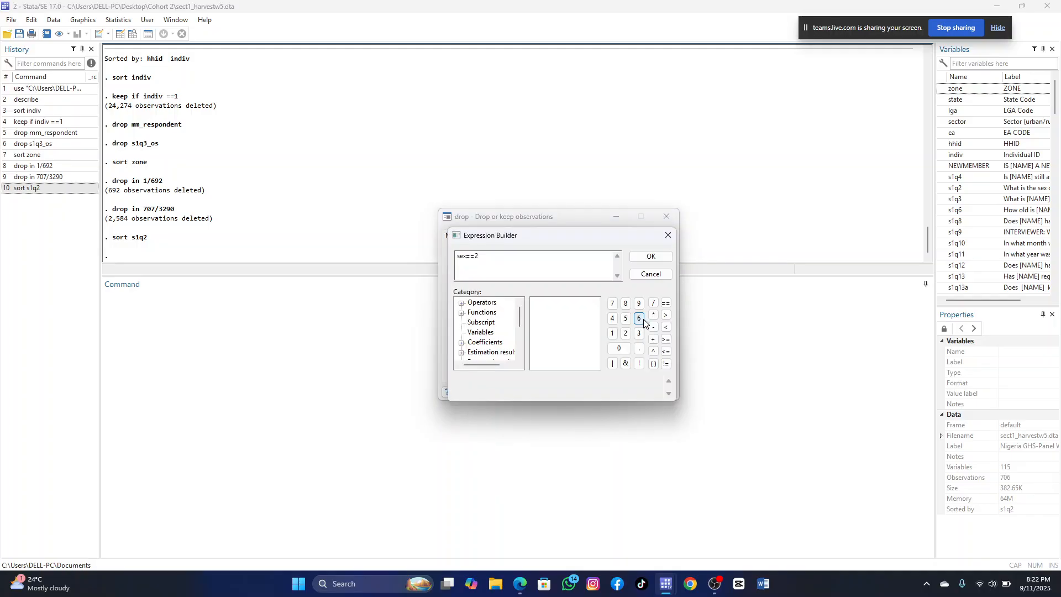
click(648, 257)
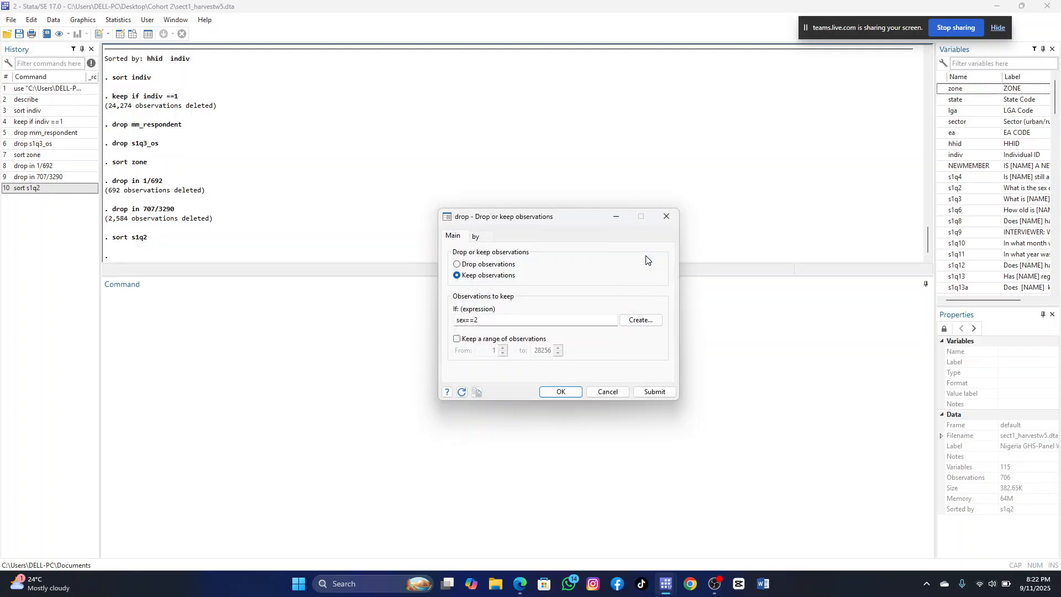
click(560, 394)
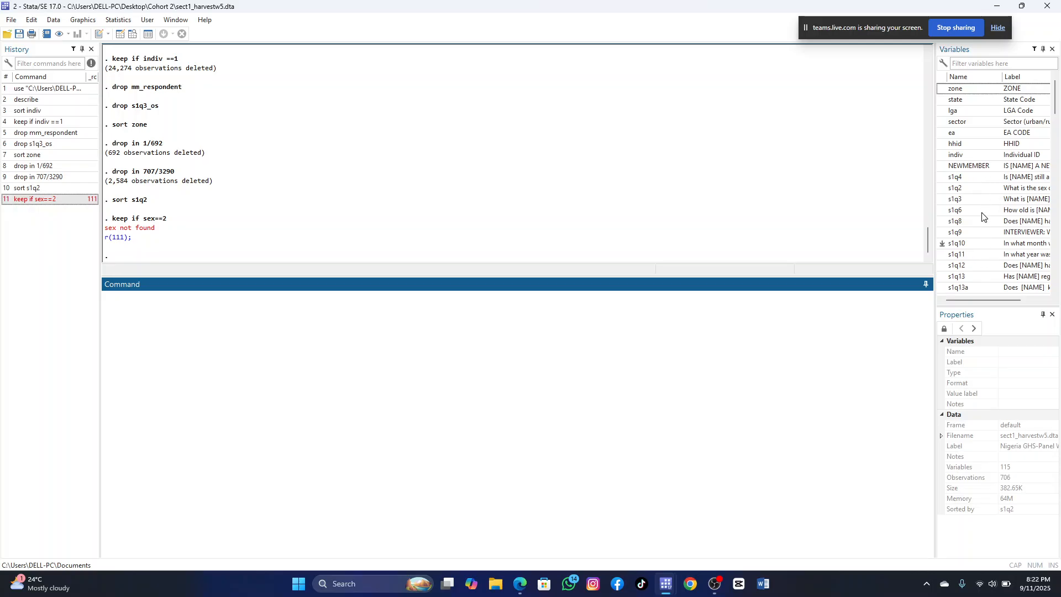
Correct the keep expression to s1q2==2 and keep only the female observations.
click(54, 21)
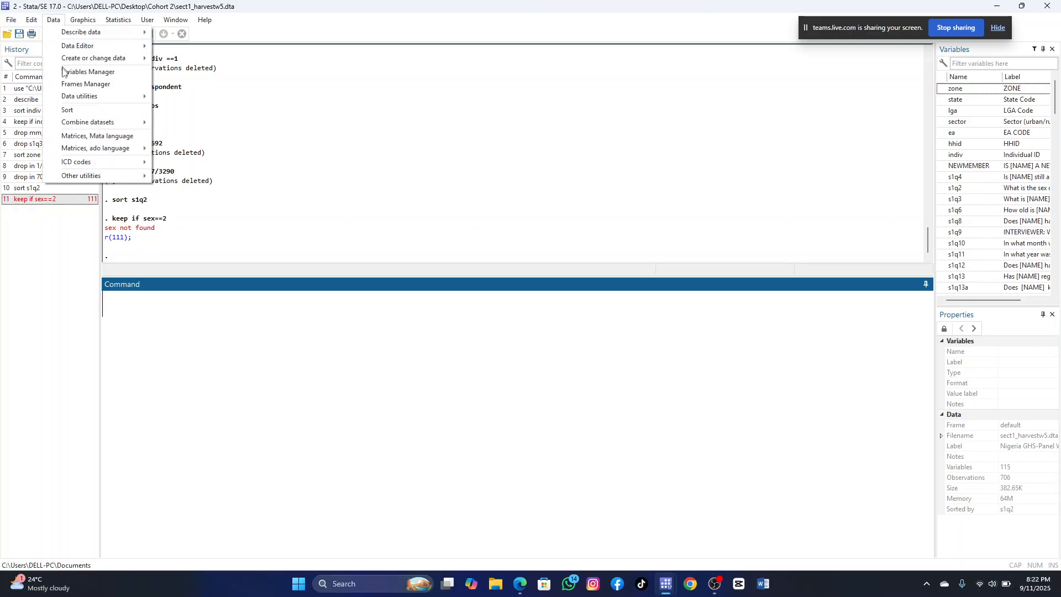
mouse_move(79, 122)
mouse_move(116, 59)
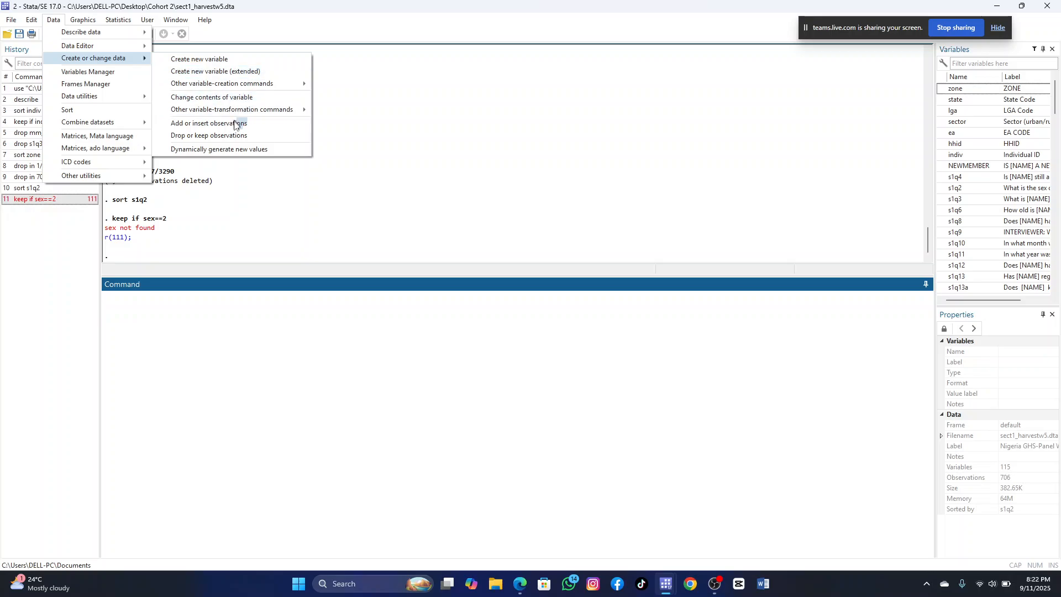
click(231, 136)
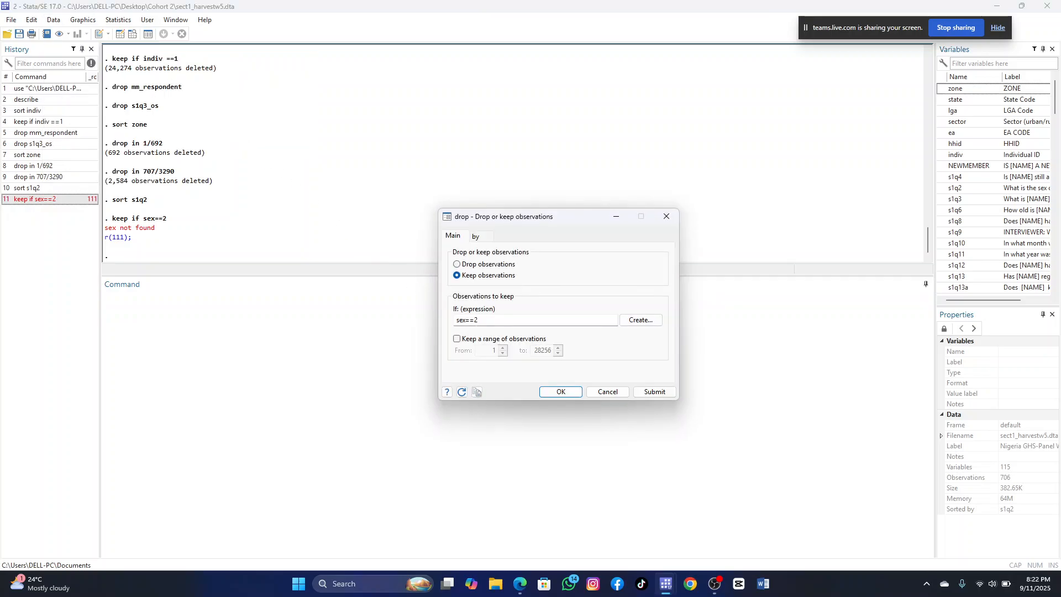
click(465, 321)
key(BackSpace)
key(BackSpace)
key(BackSpace)
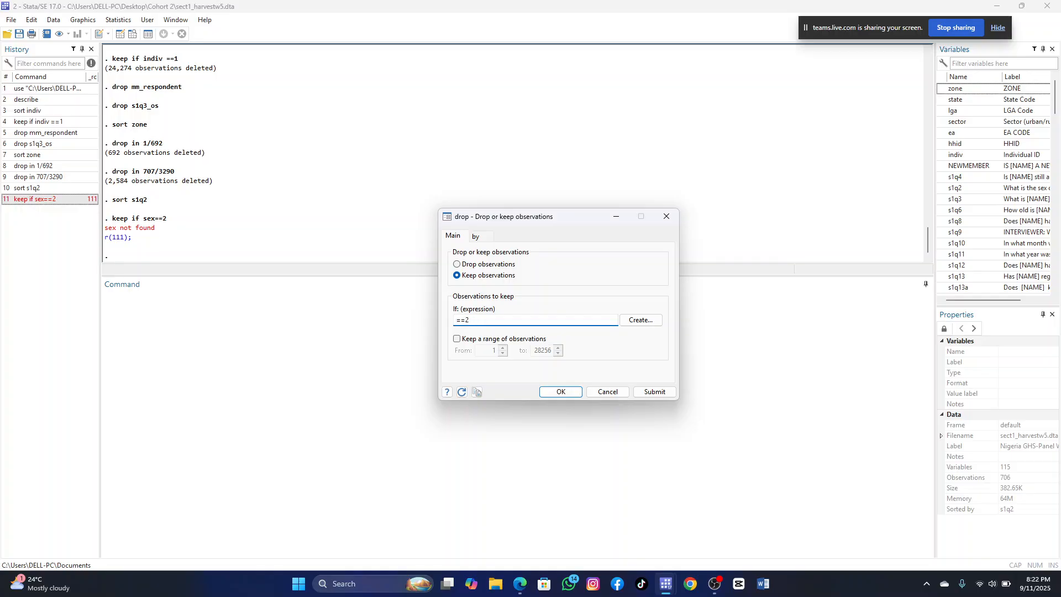
text(s1q2)
click(562, 391)
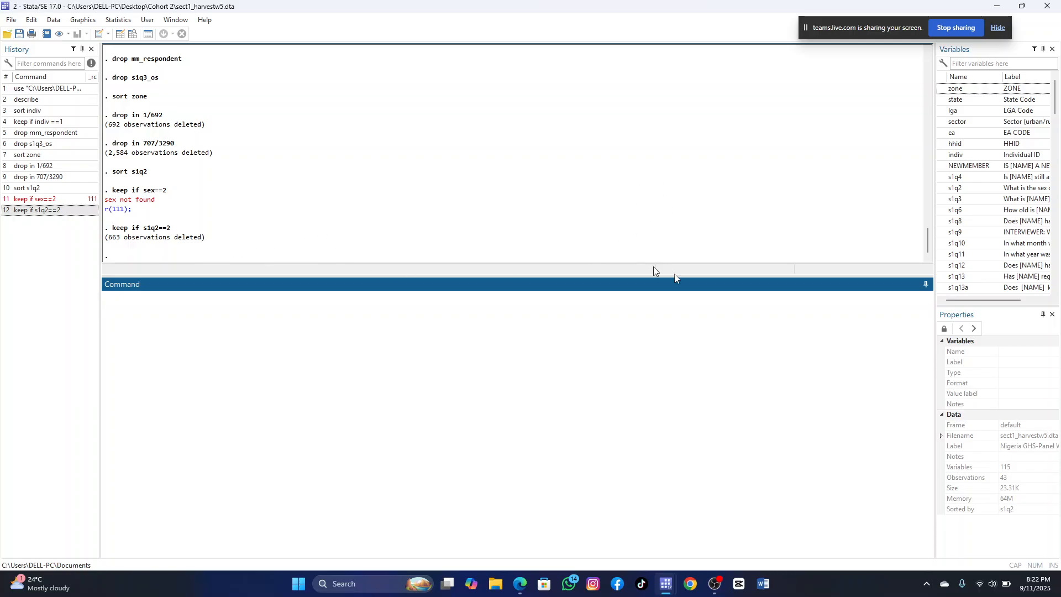
Rename the variable s1q2 to sex in the Variables Manager and set its label to "sex of respondent".
click(54, 20)
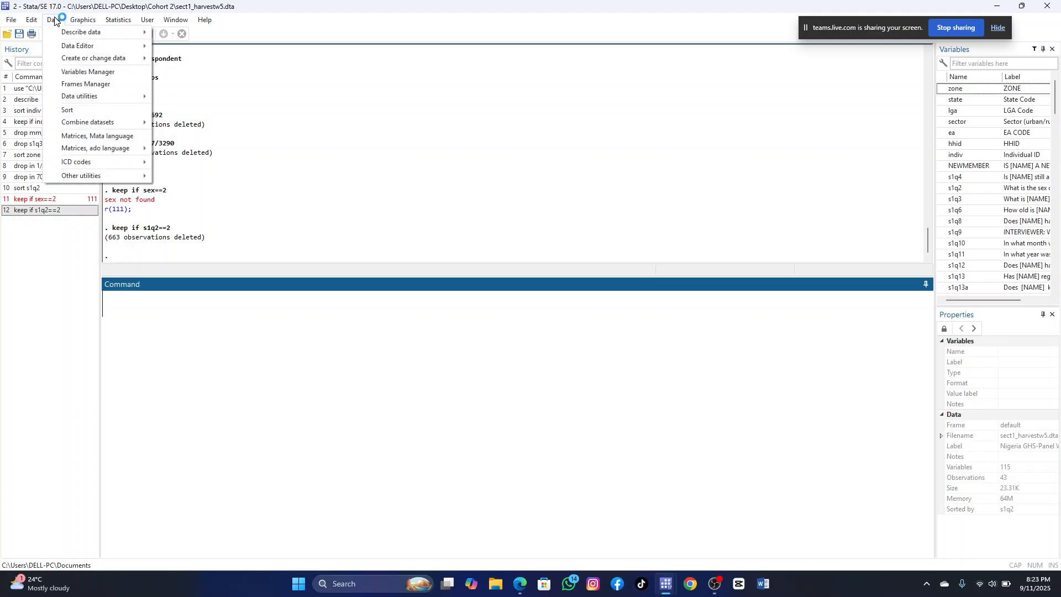
mouse_move(57, 36)
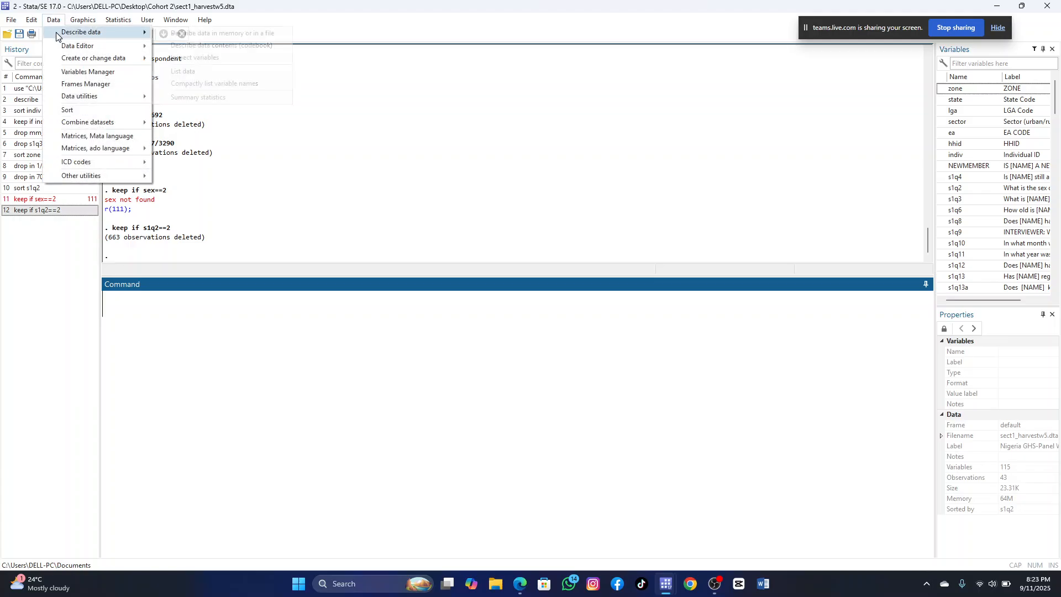
click(102, 74)
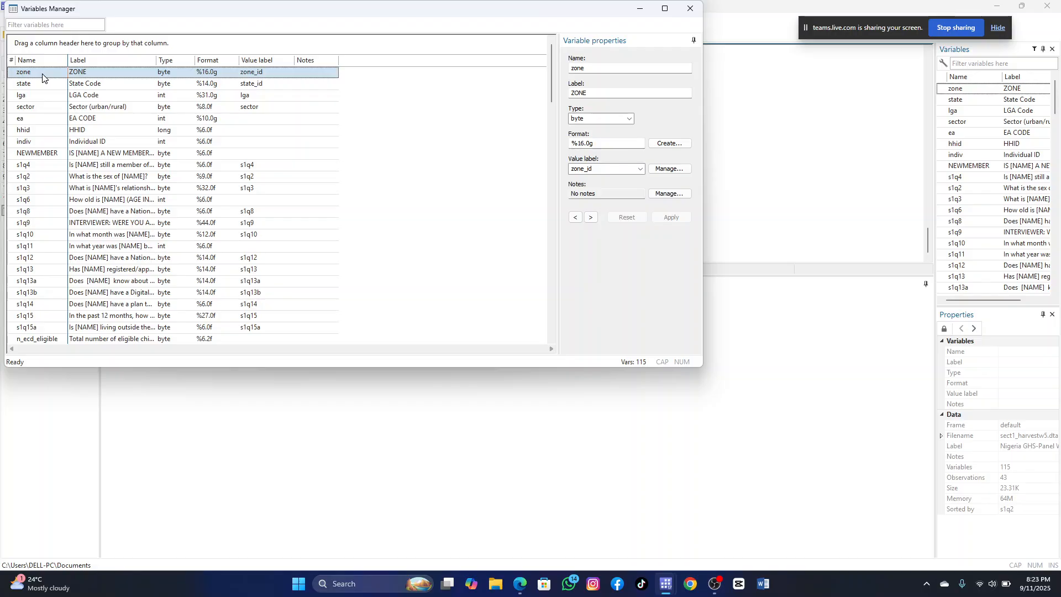
click(25, 178)
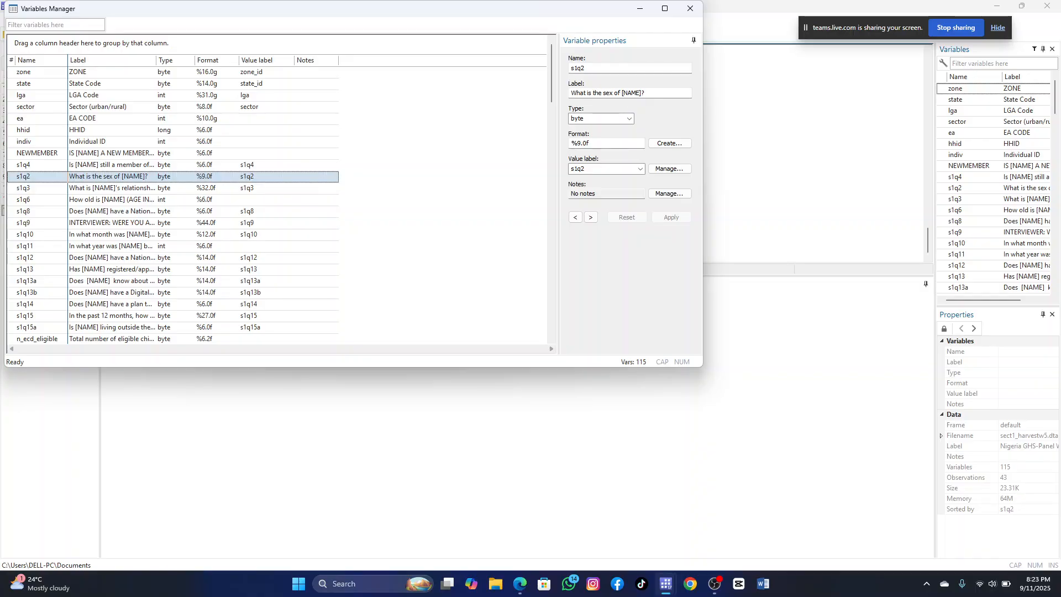
click(586, 68)
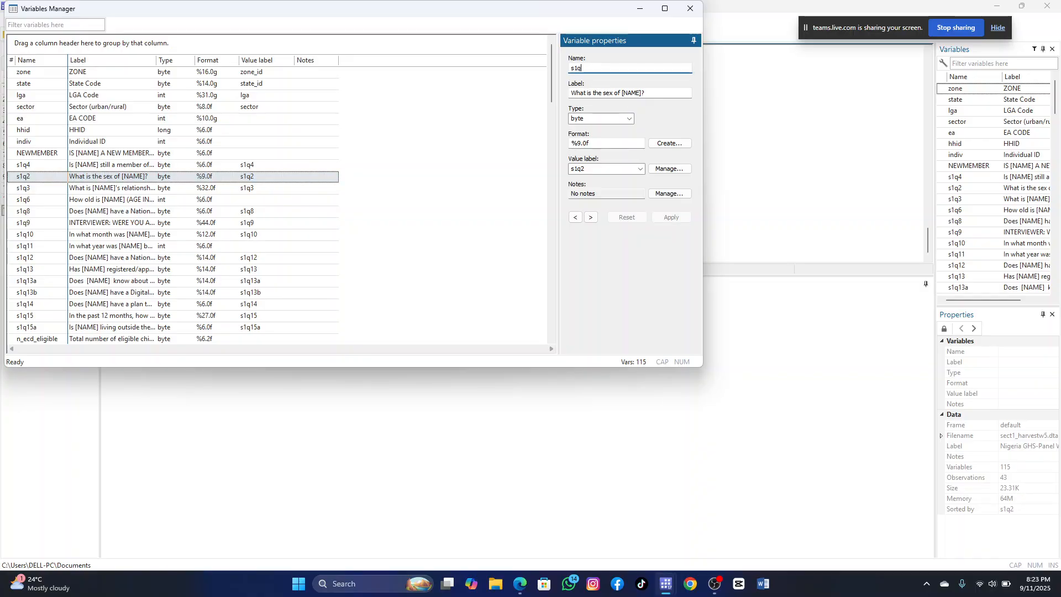
key(BackSpace)
key(BackSpace)
drag(649, 93, 576, 94)
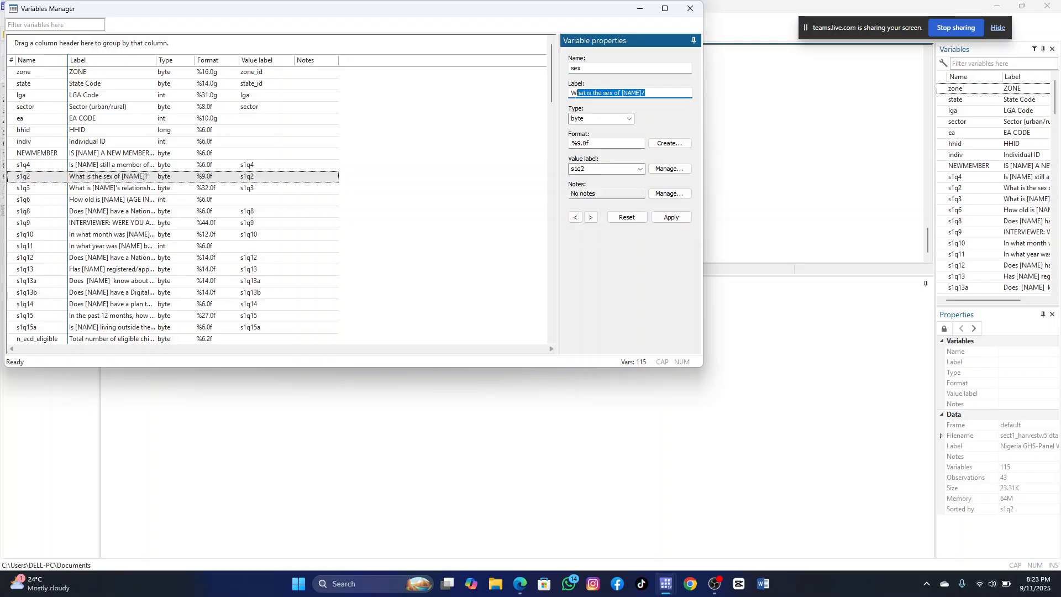
text(sex of)
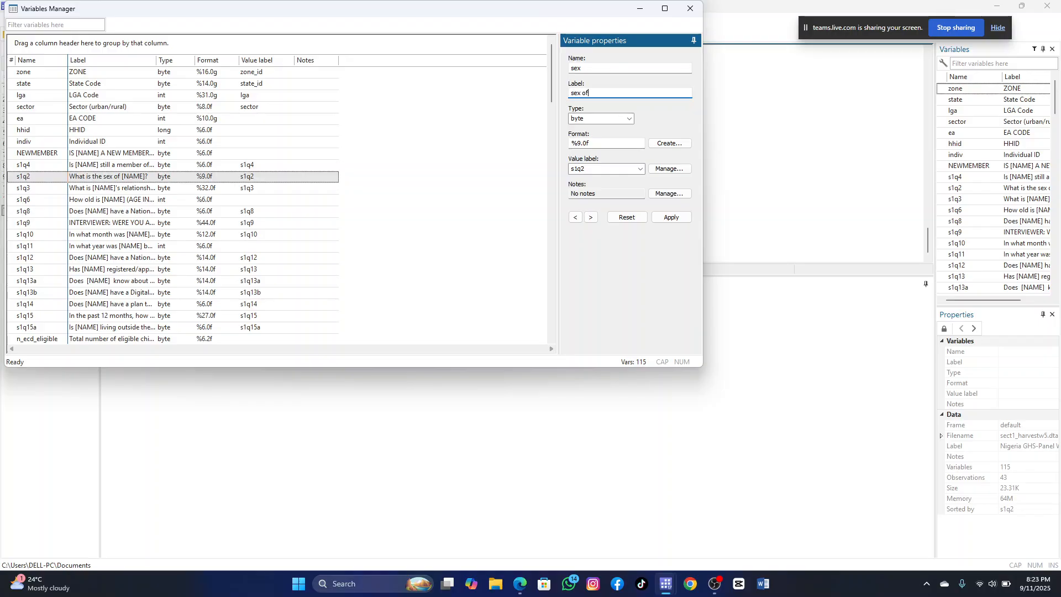
text( respondent)
click(662, 219)
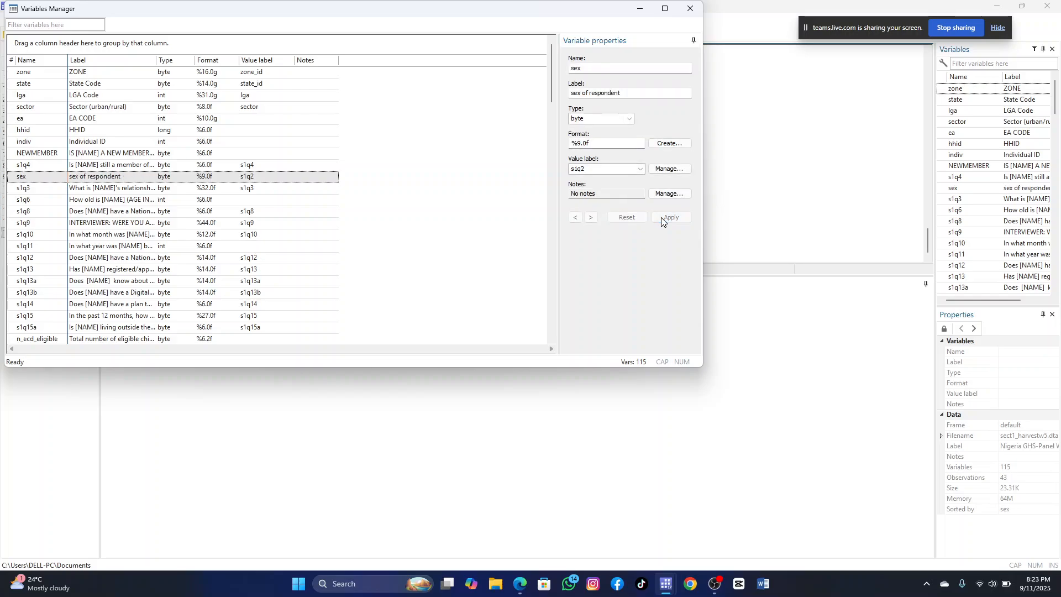
Minimize the Variables Manager and recall the logged label variable and rename commands for review.
click(641, 9)
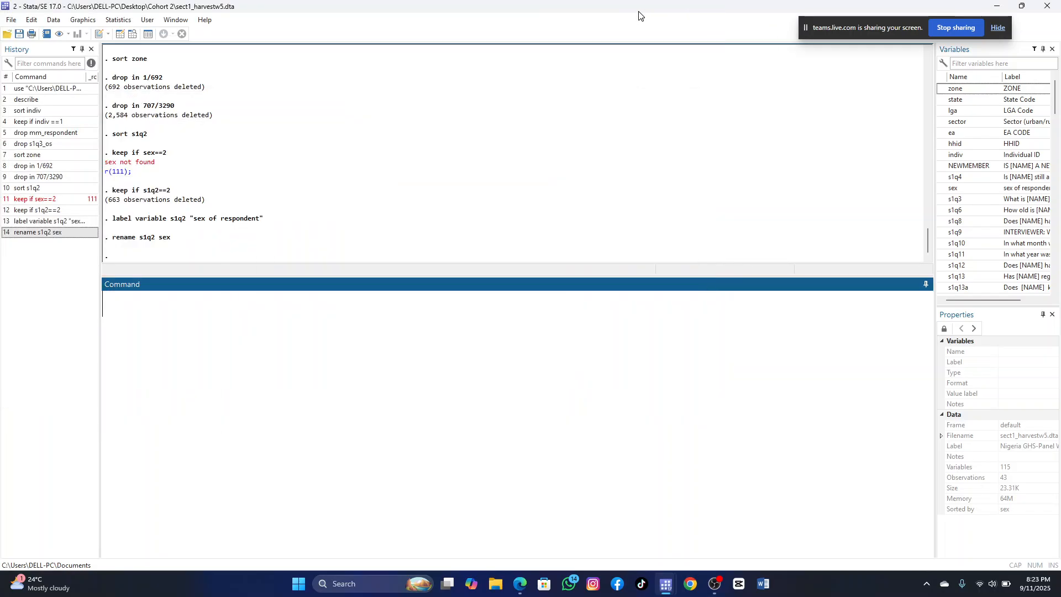
click(28, 222)
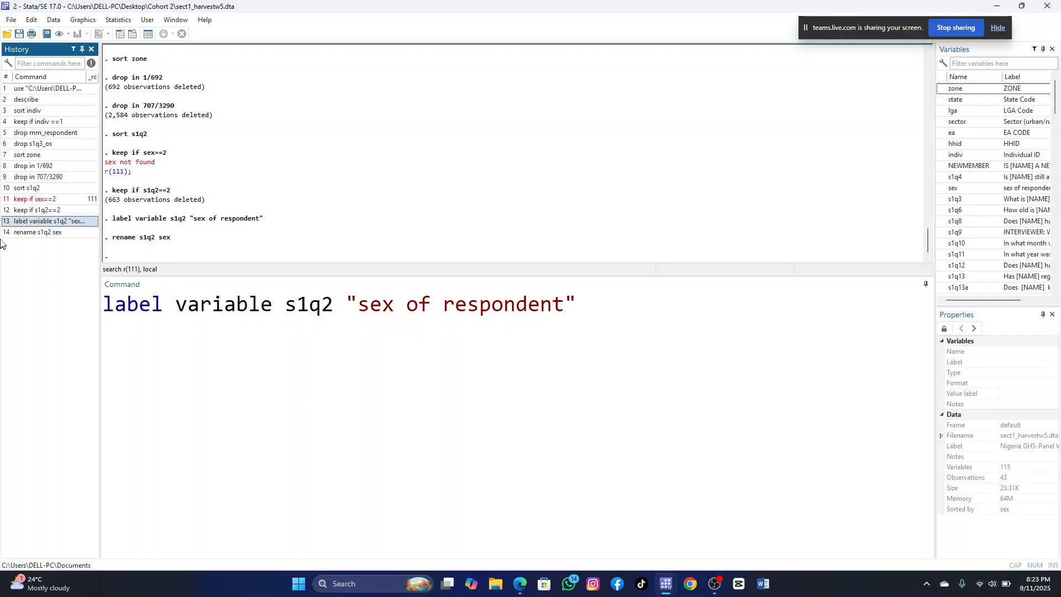
click(31, 236)
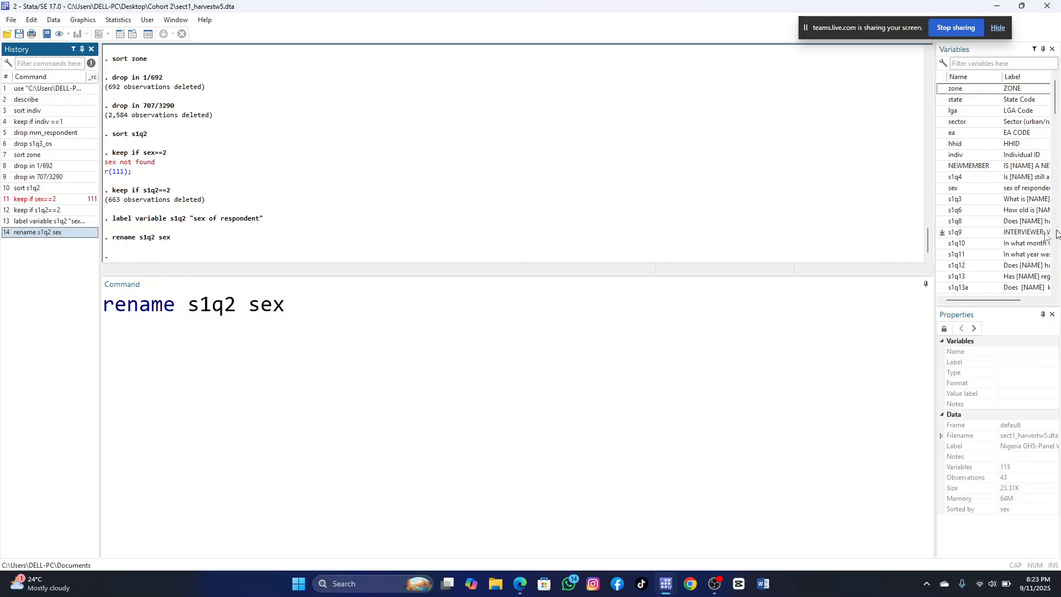
Try setting up a one-to-one merge of two datasets with hhid as the key variable.
click(54, 20)
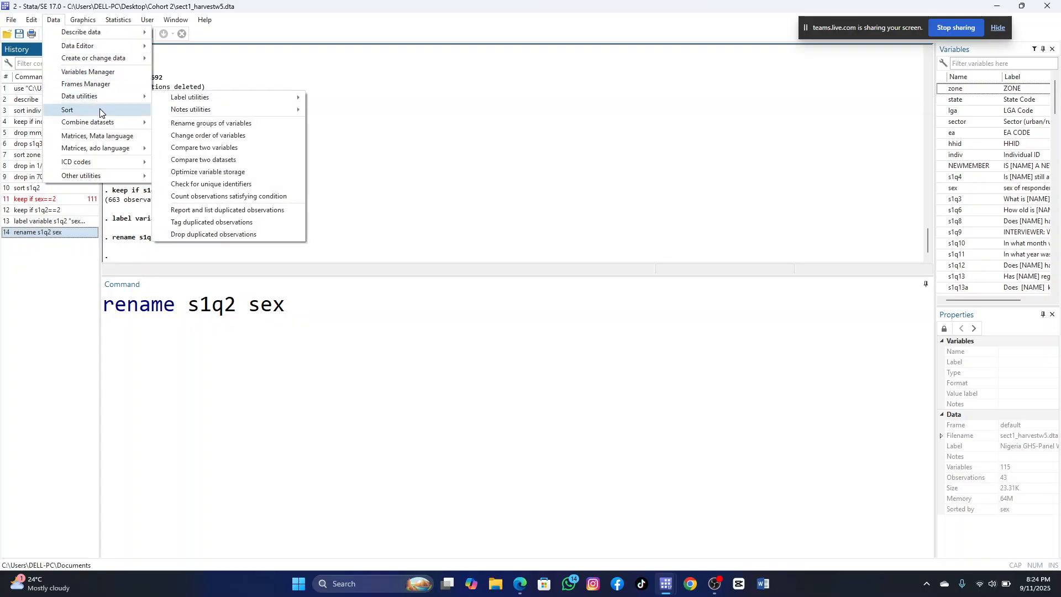
mouse_move(109, 126)
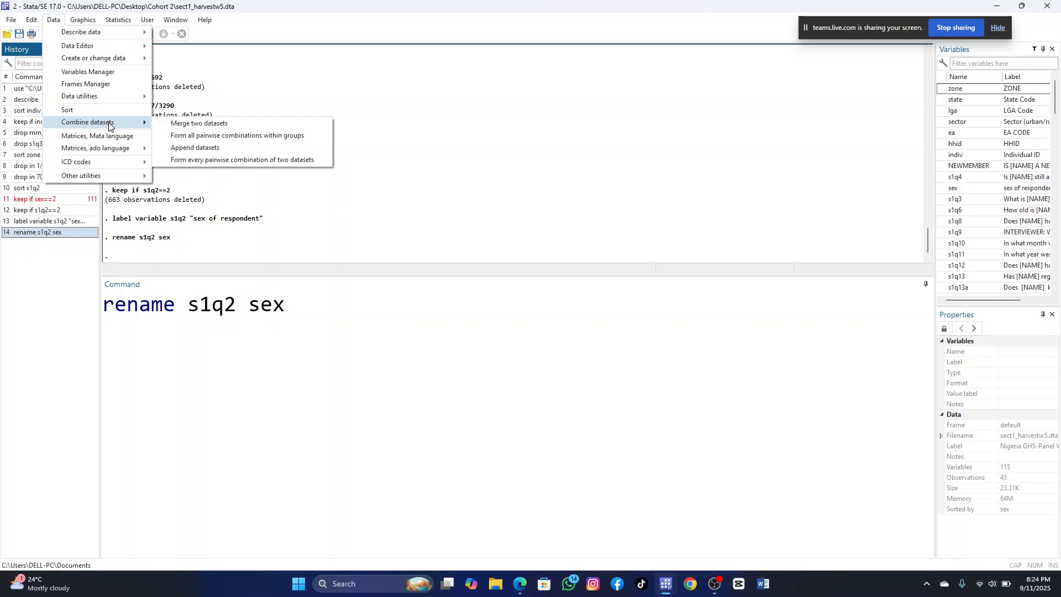
click(203, 130)
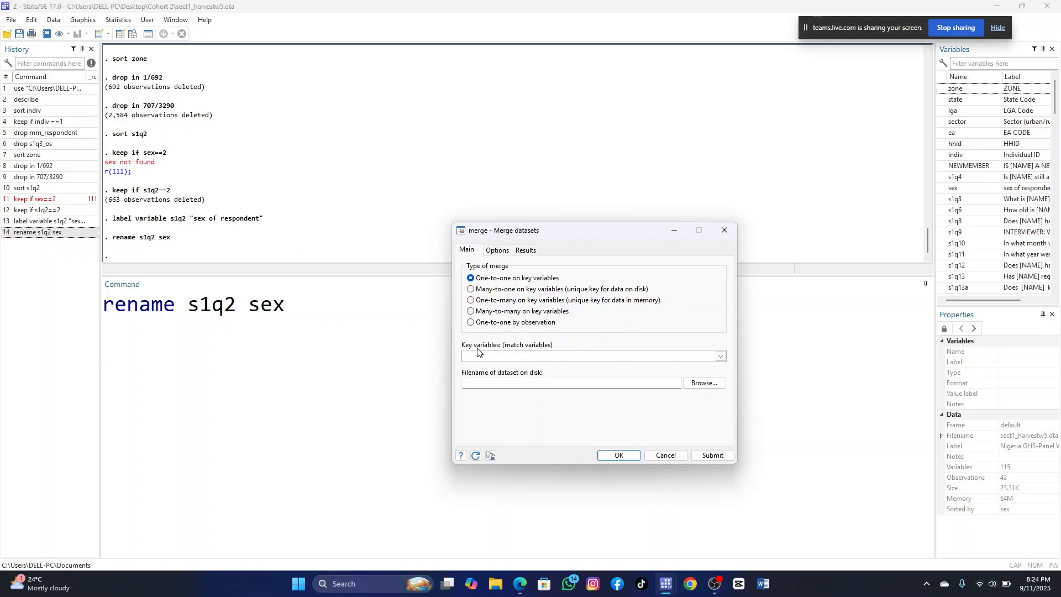
click(720, 357)
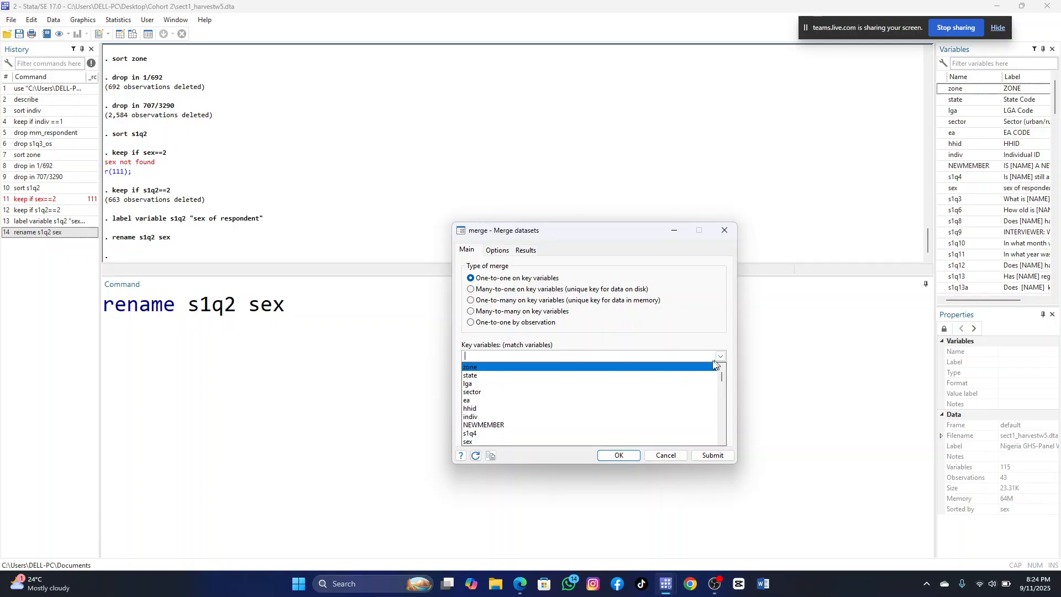
click(540, 410)
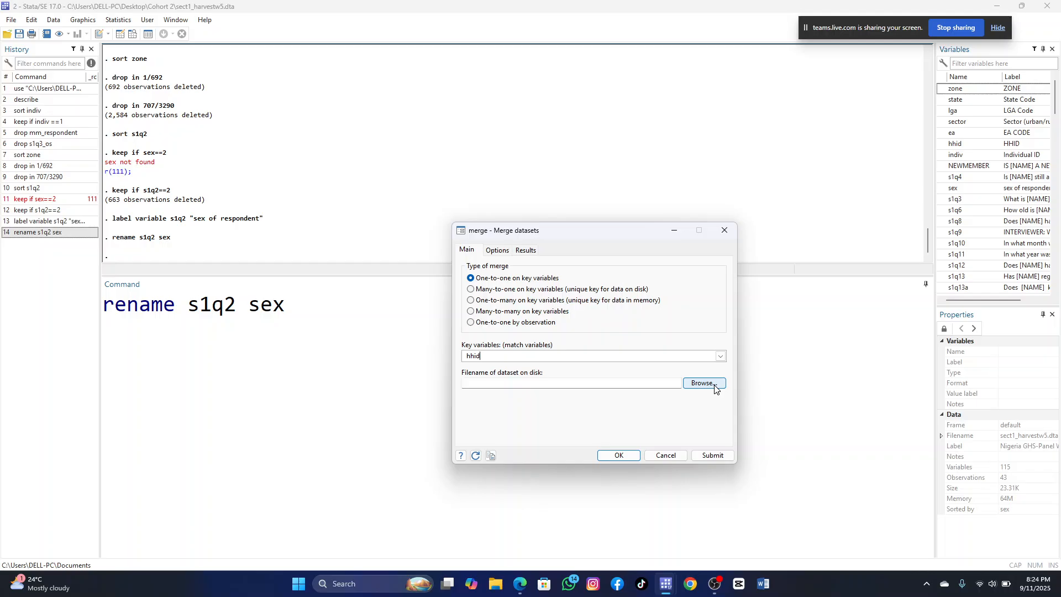
click(663, 456)
Clear the recalled rename command and close both Stata windows without saving the changed data.
drag(317, 321, 87, 303)
key(BackSpace)
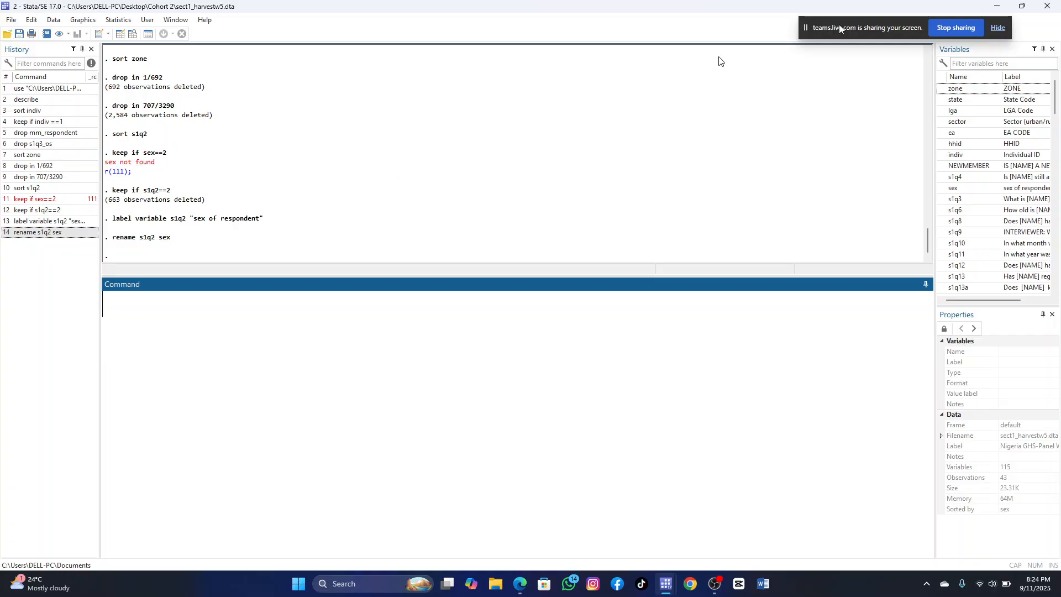
click(1046, 8)
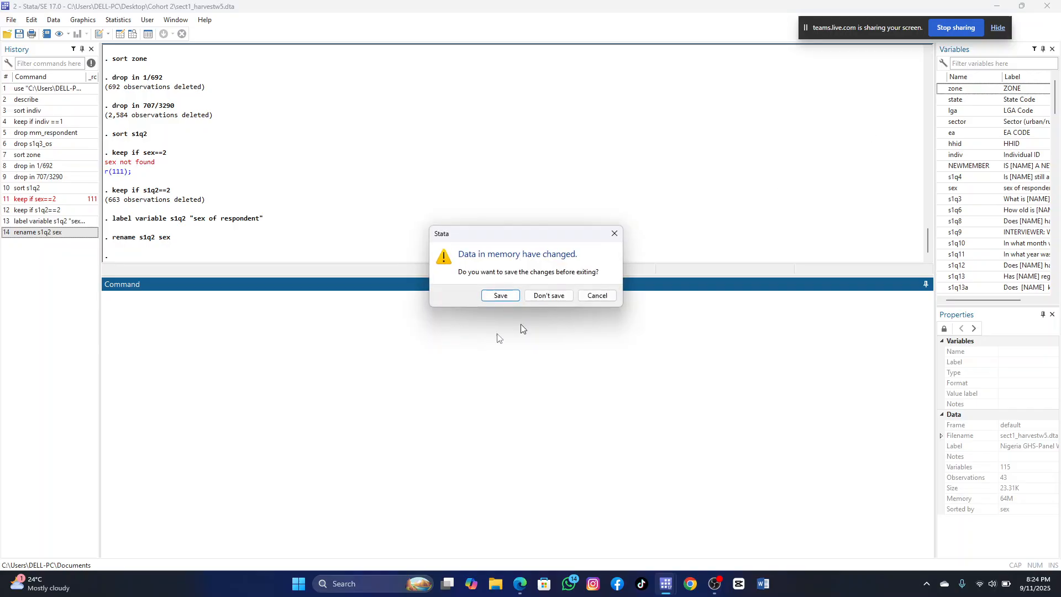
click(552, 296)
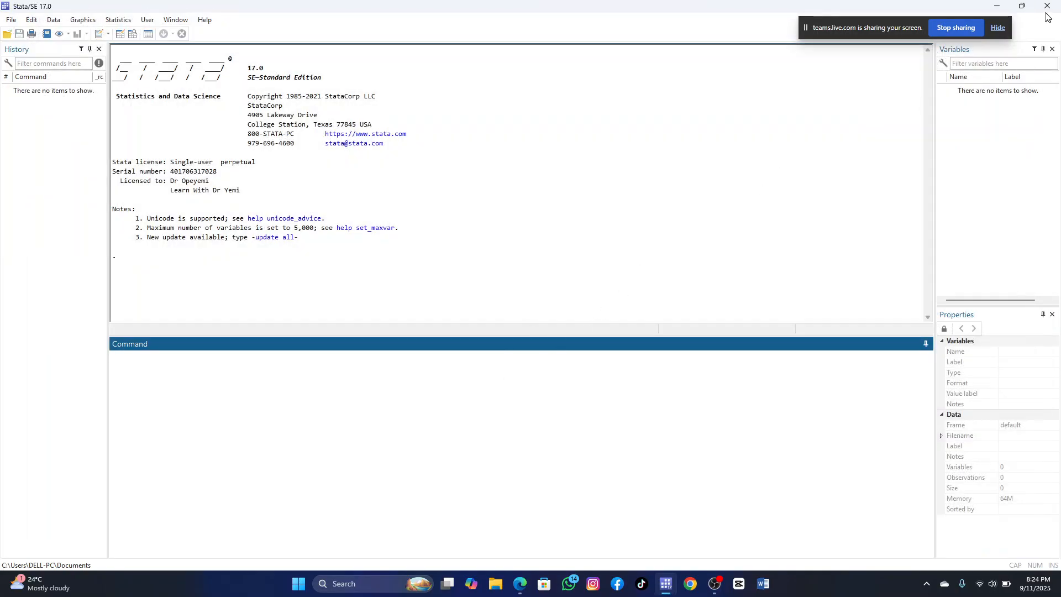
click(1047, 6)
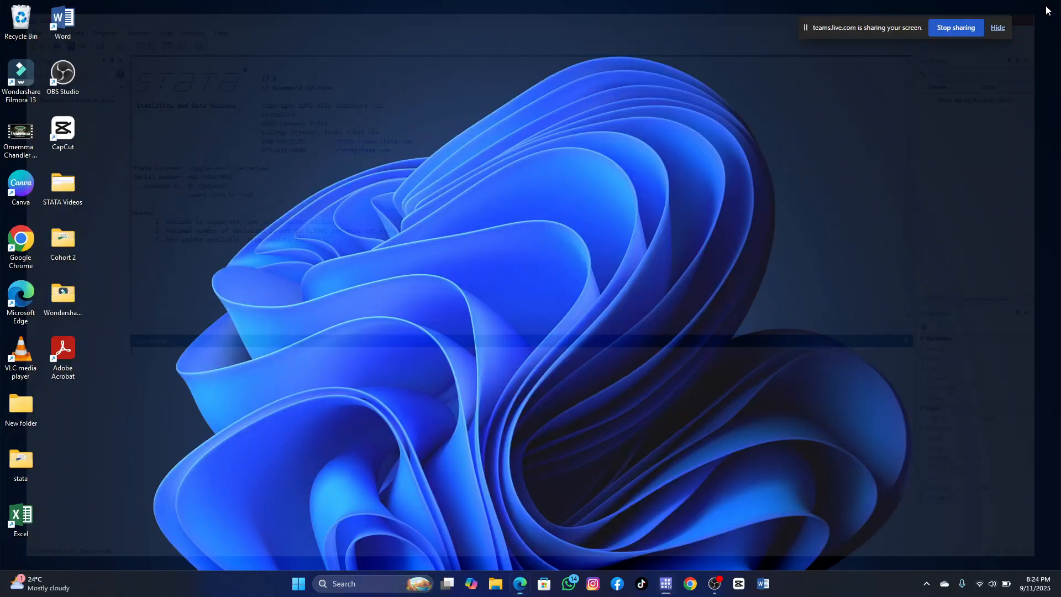
Open the Cohort 2 folder with its files sorted oldest first, and check the Teams meeting participants before returning to it.
double_click(62, 239)
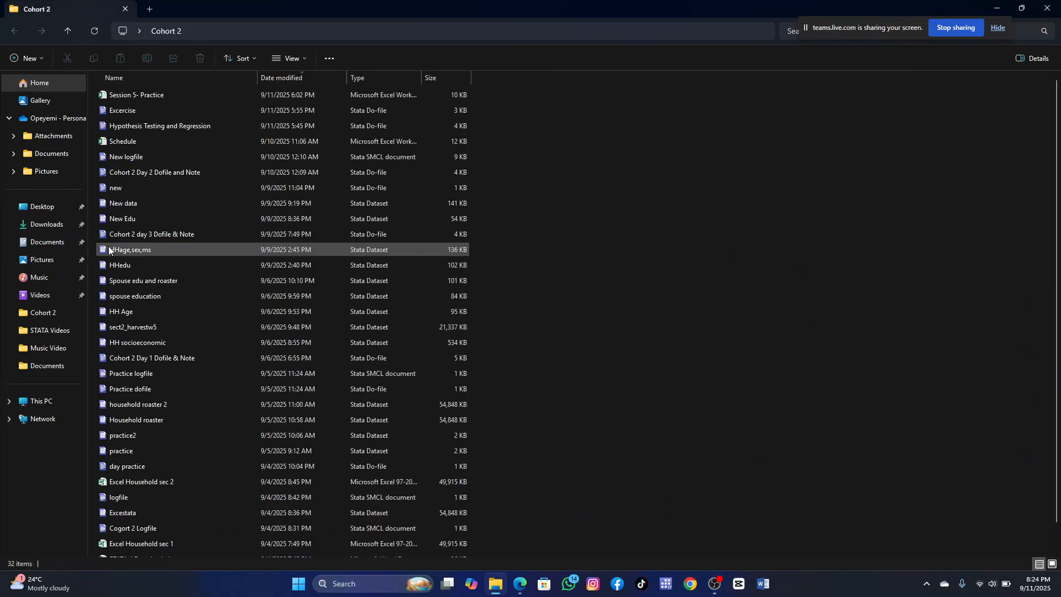
click(299, 79)
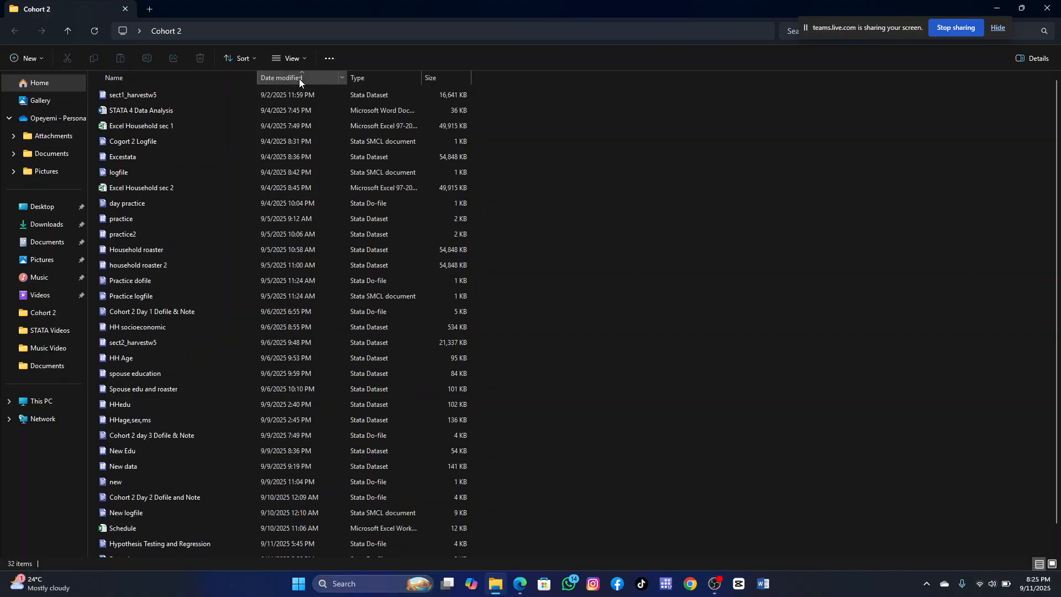
mouse_move(519, 587)
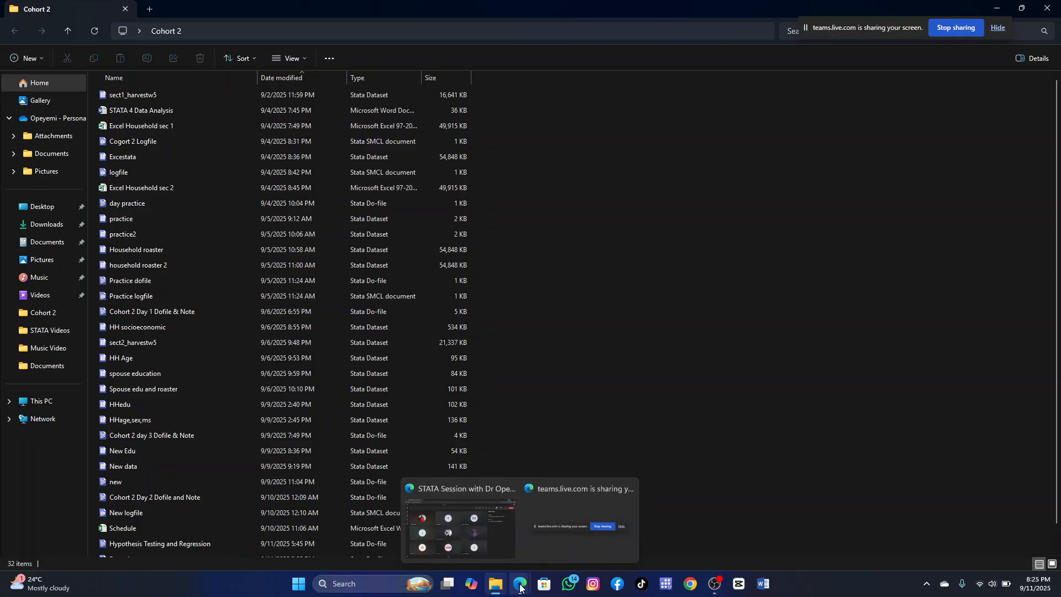
click(503, 539)
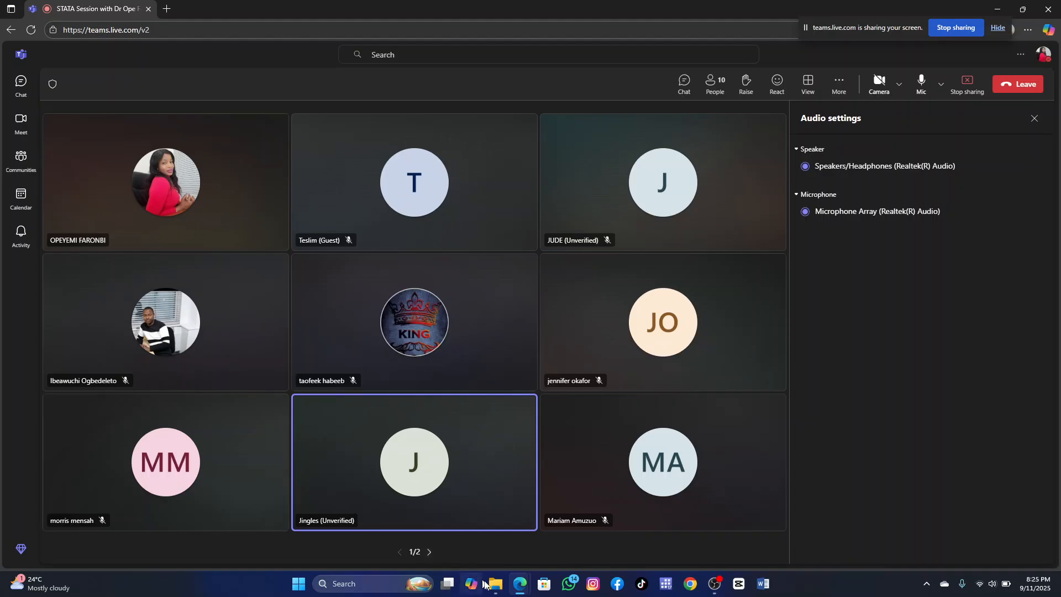
mouse_move(520, 591)
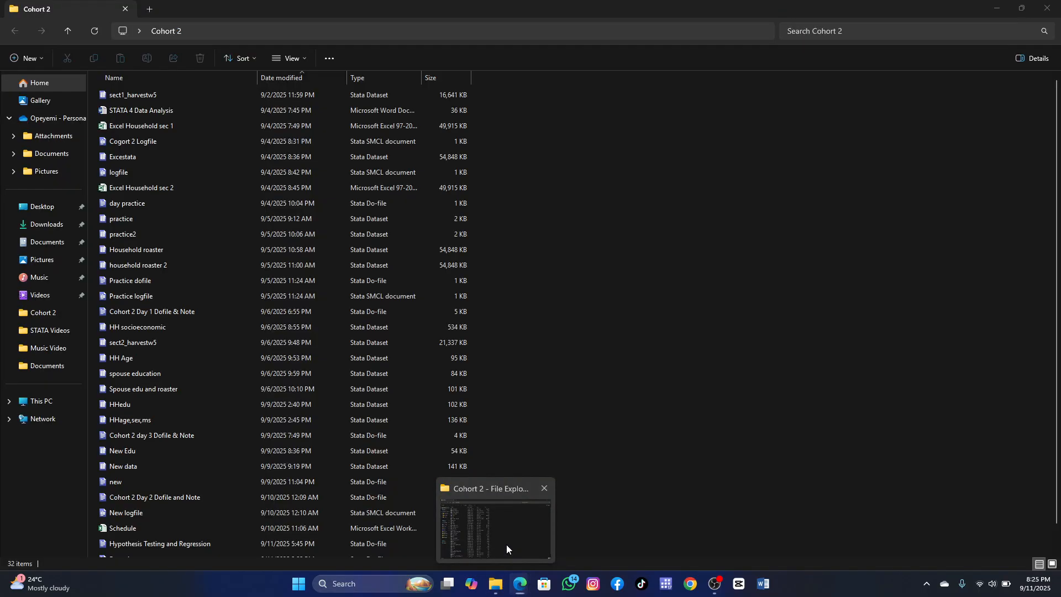
click(507, 545)
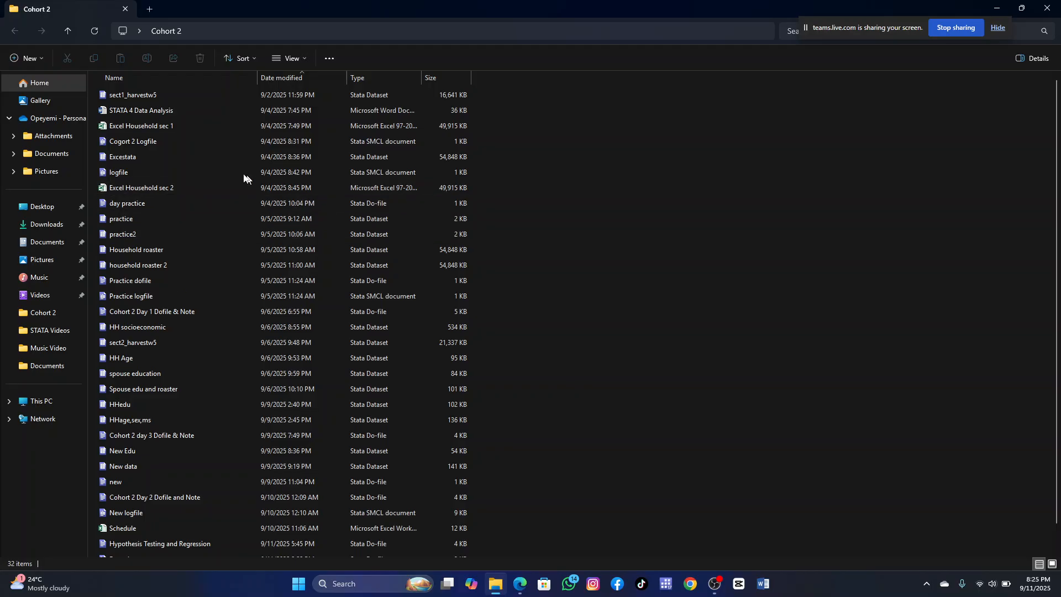
Sort the Cohort 2 files by newest modification date and open the dataset New data in Stata.
scroll(197, 142, down, 1)
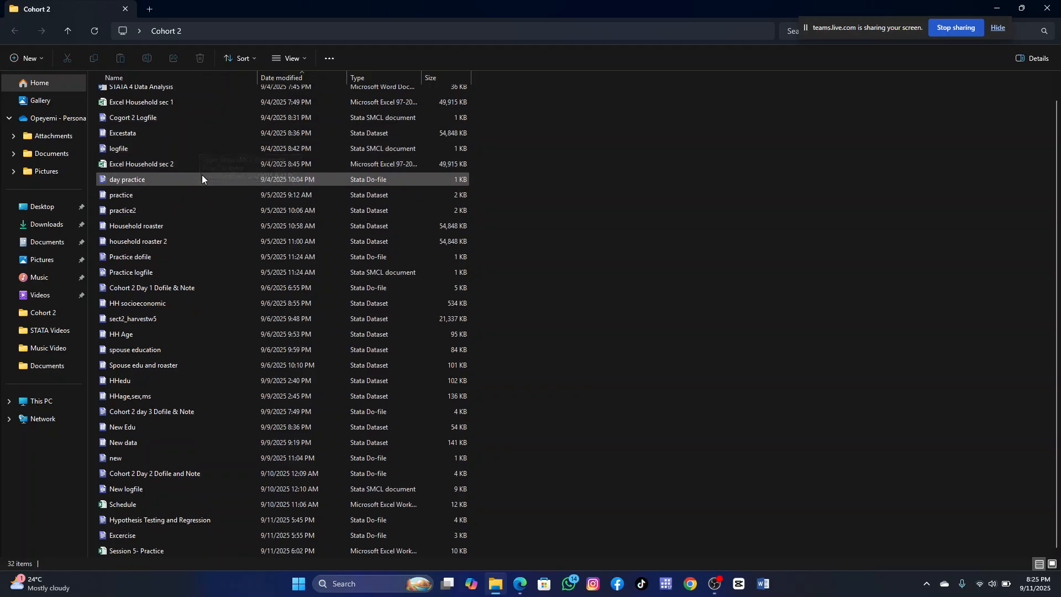
scroll(202, 175, up, 1)
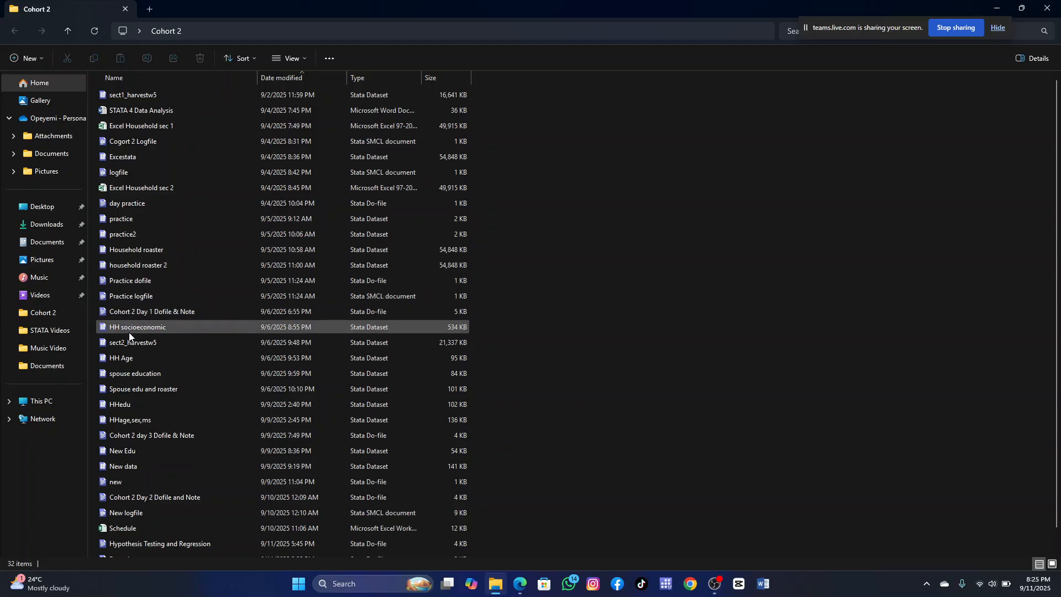
click(293, 81)
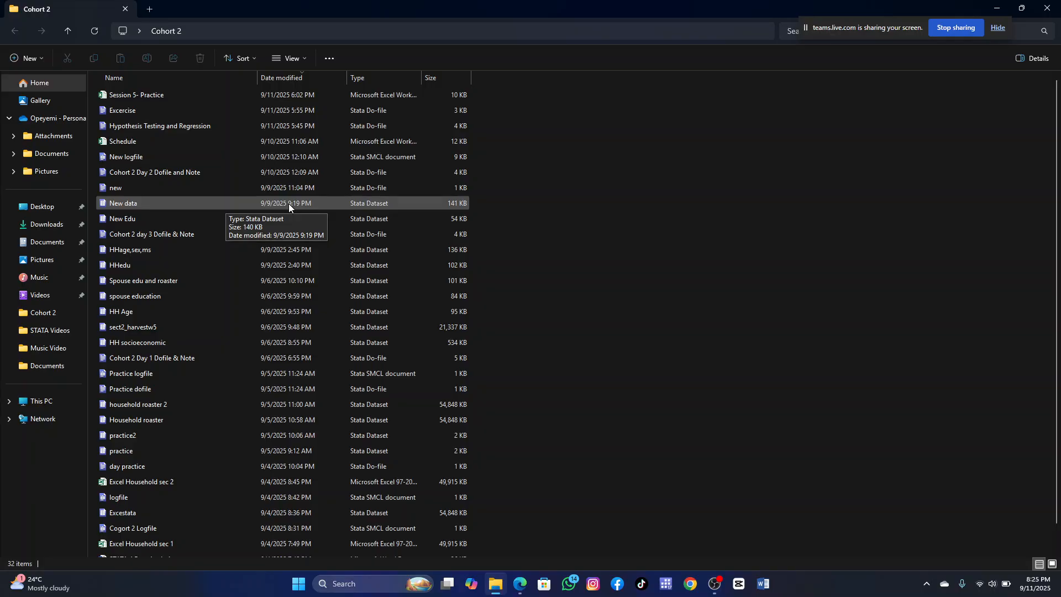
click(126, 204)
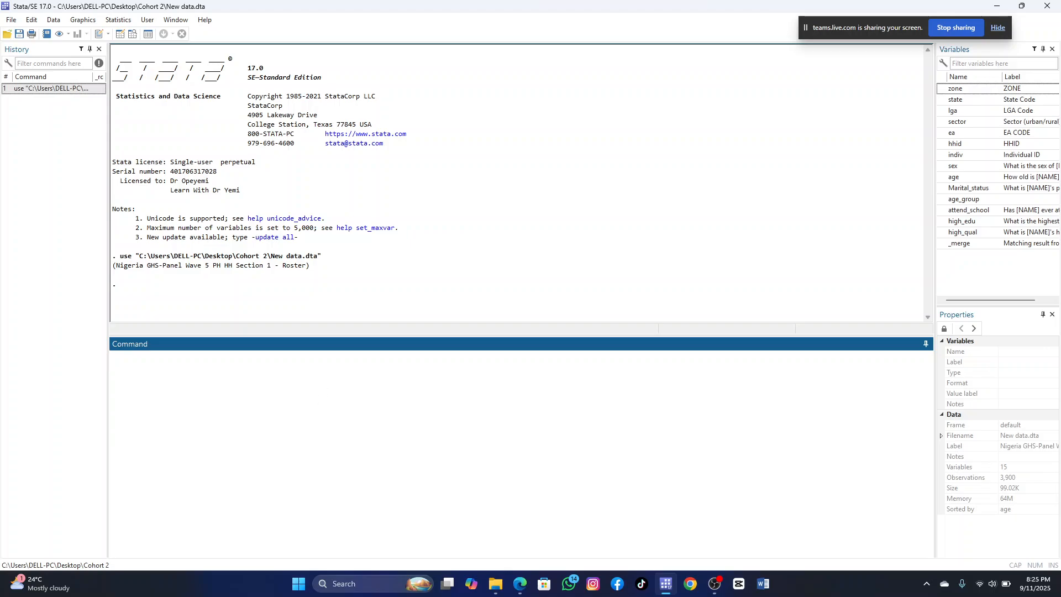
Try generating a new float variable named weight and view the Expression Builder for its contents.
click(50, 22)
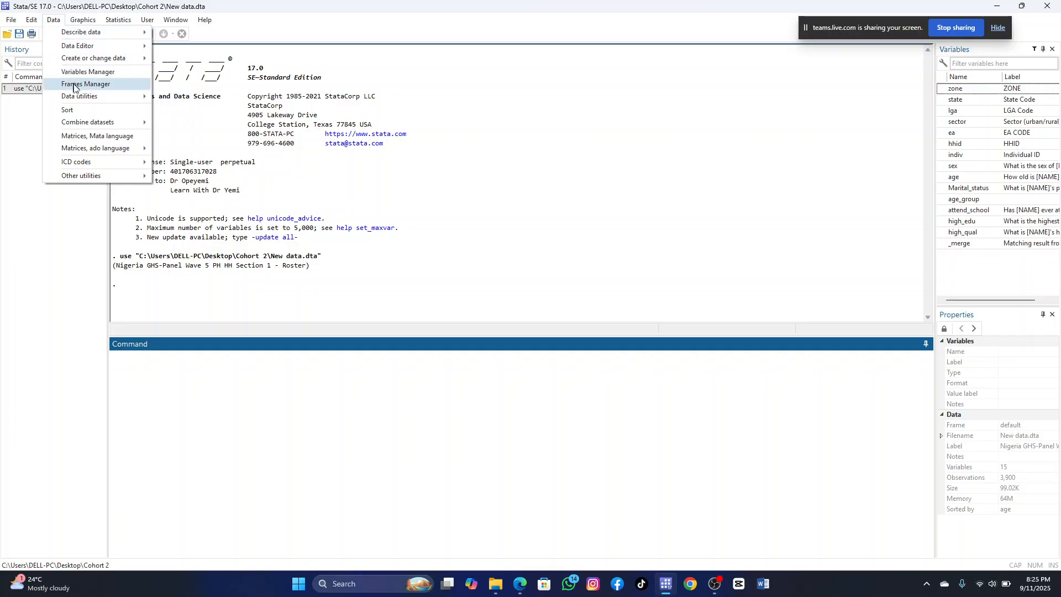
mouse_move(122, 60)
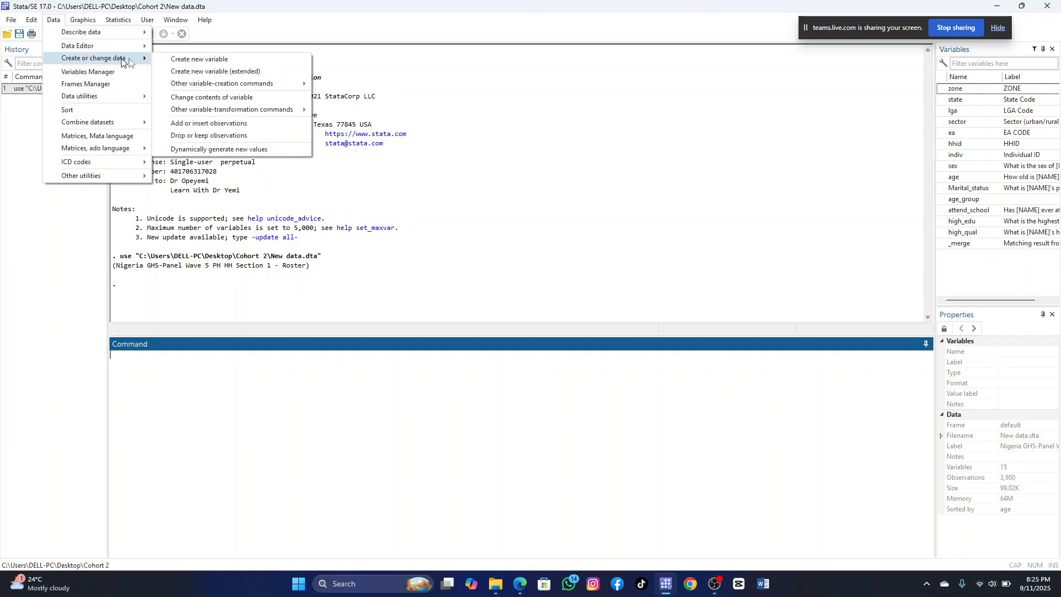
click(222, 60)
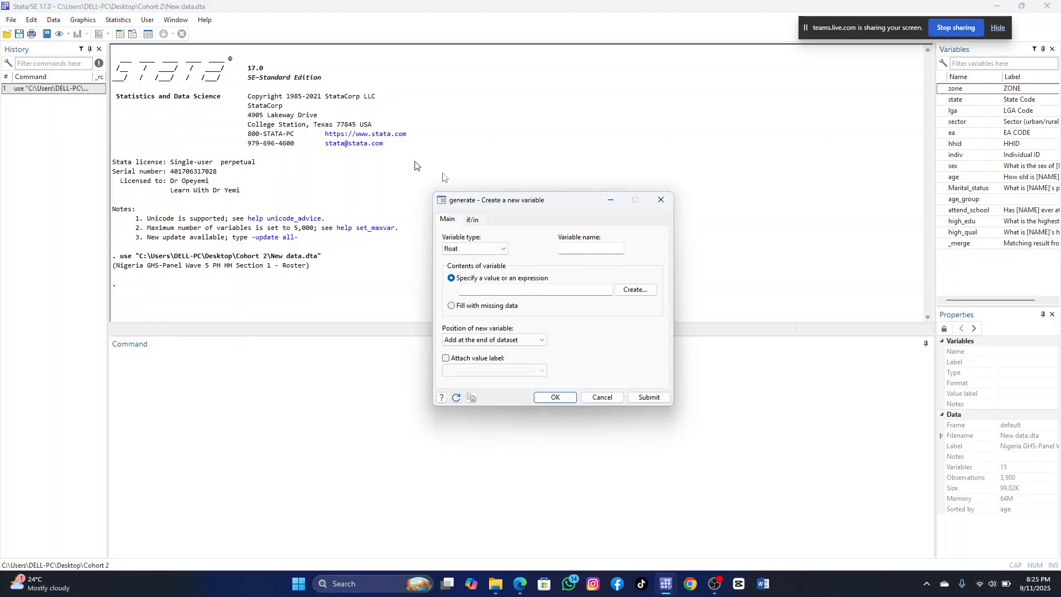
click(597, 249)
text(weight)
click(532, 290)
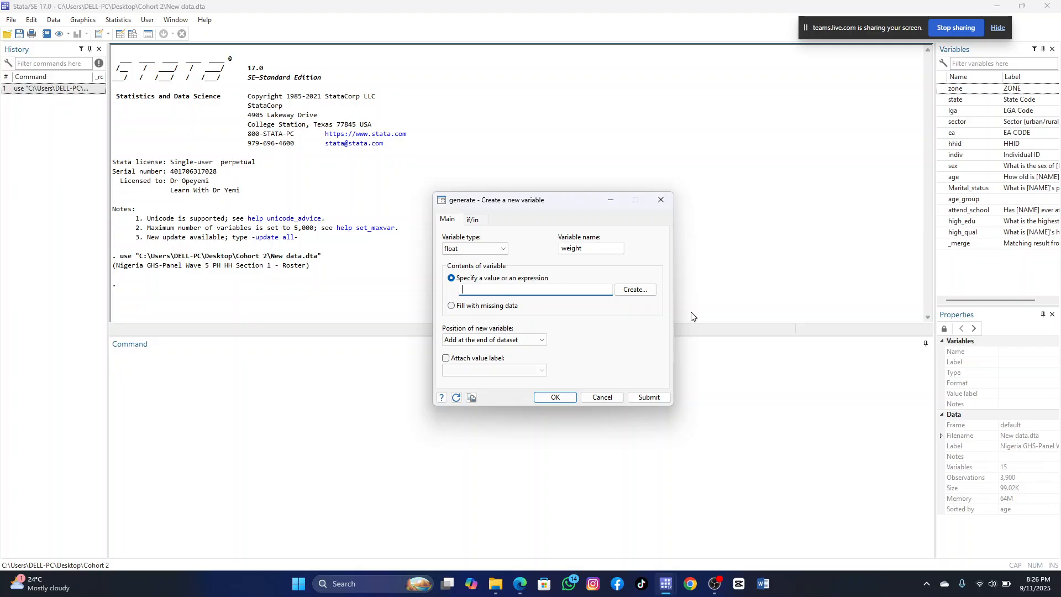
click(635, 290)
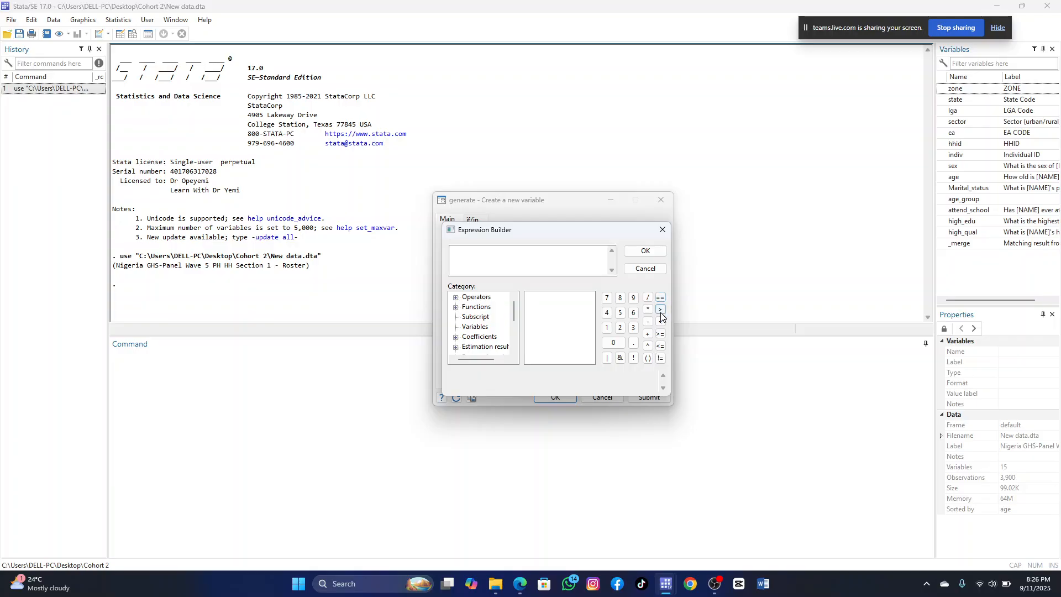
click(661, 232)
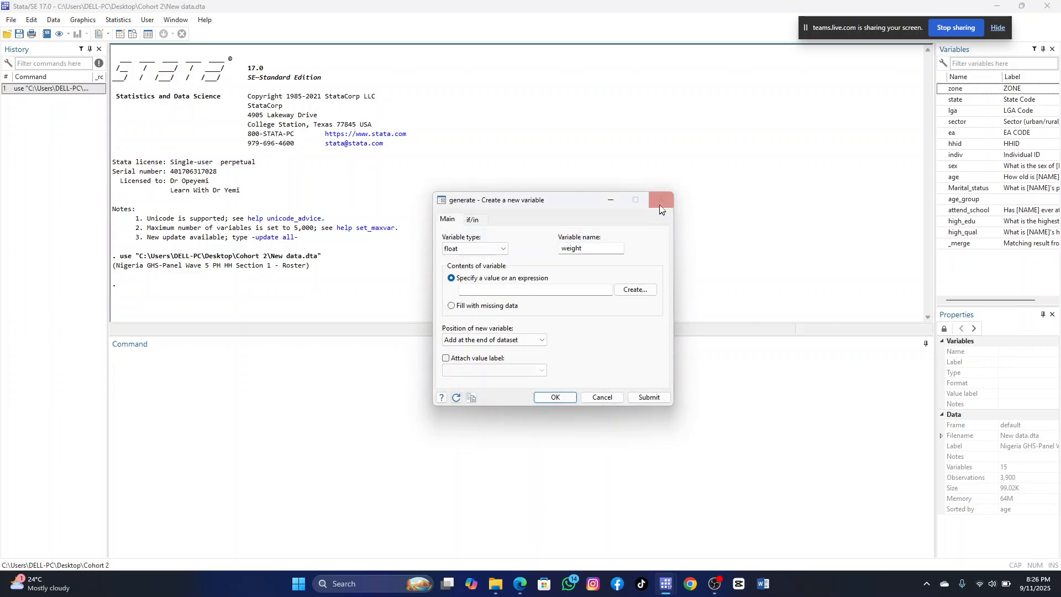
click(660, 201)
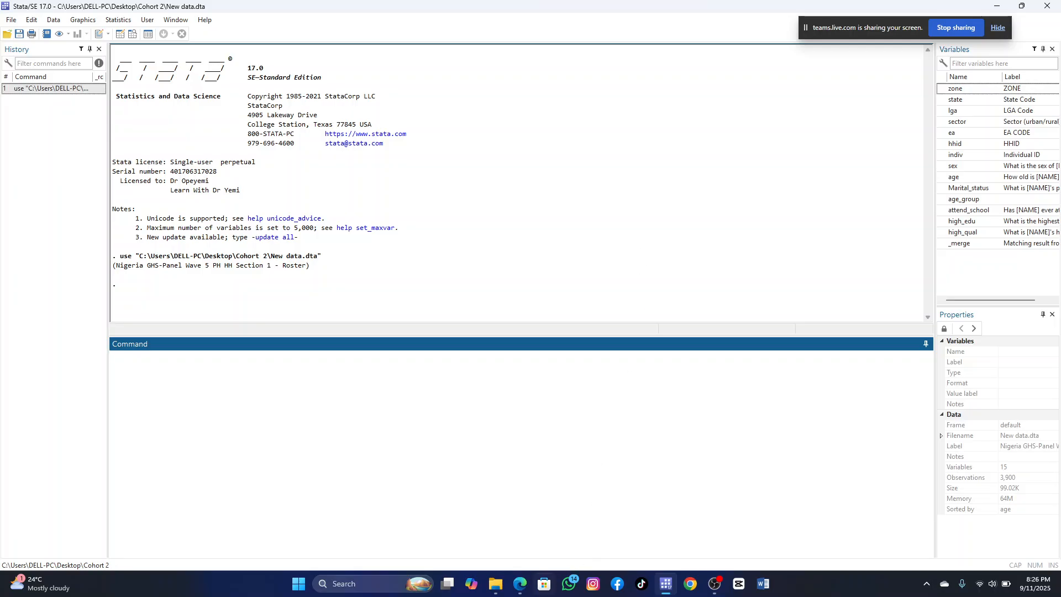
Switch to the Teams meeting, mute the unmuted guest on the second participant page, and return to Stata.
mouse_move(520, 592)
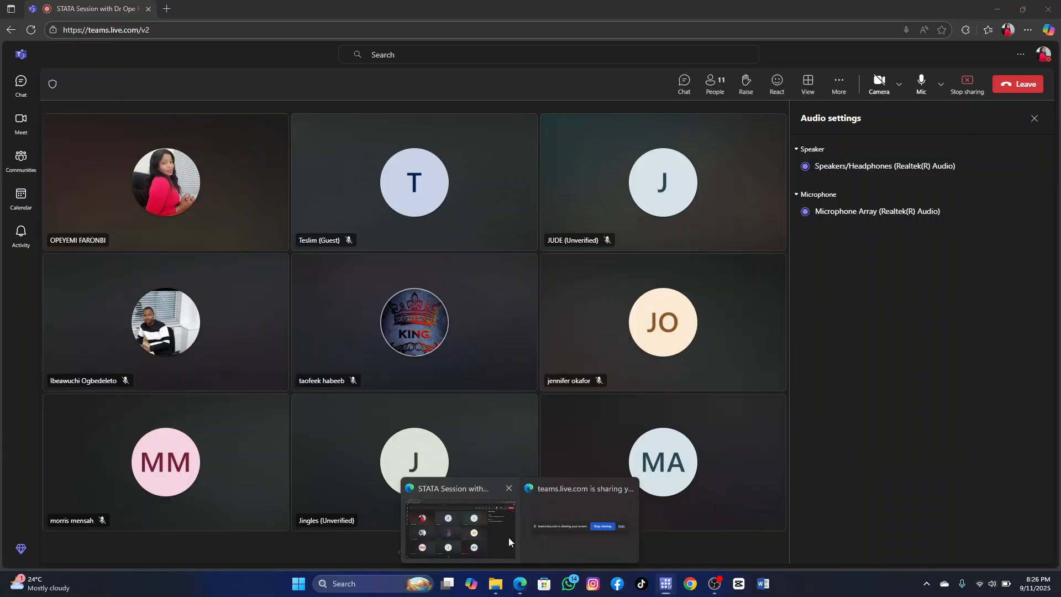
click(508, 537)
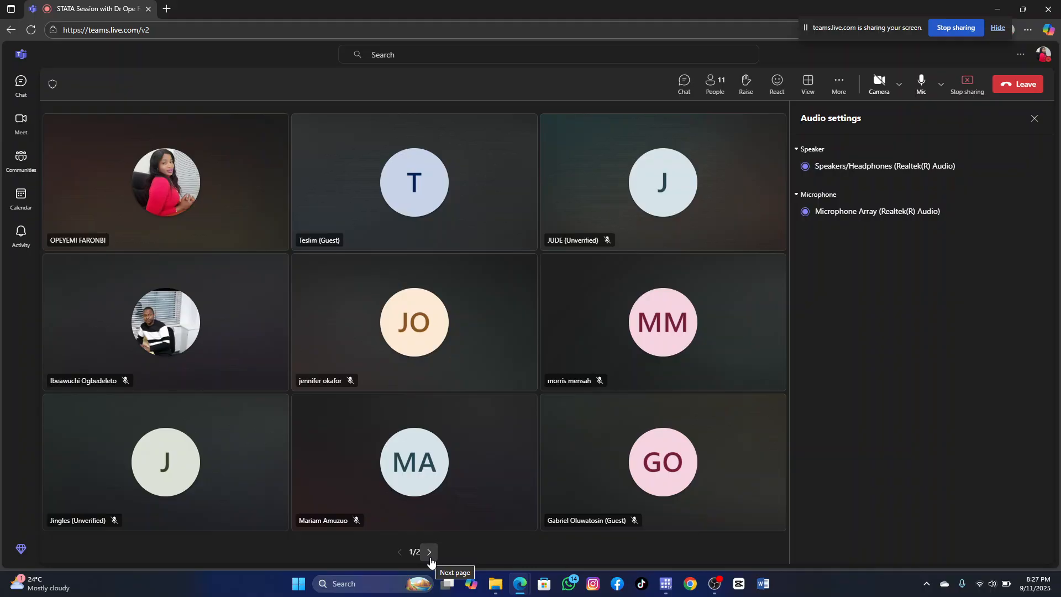
click(430, 552)
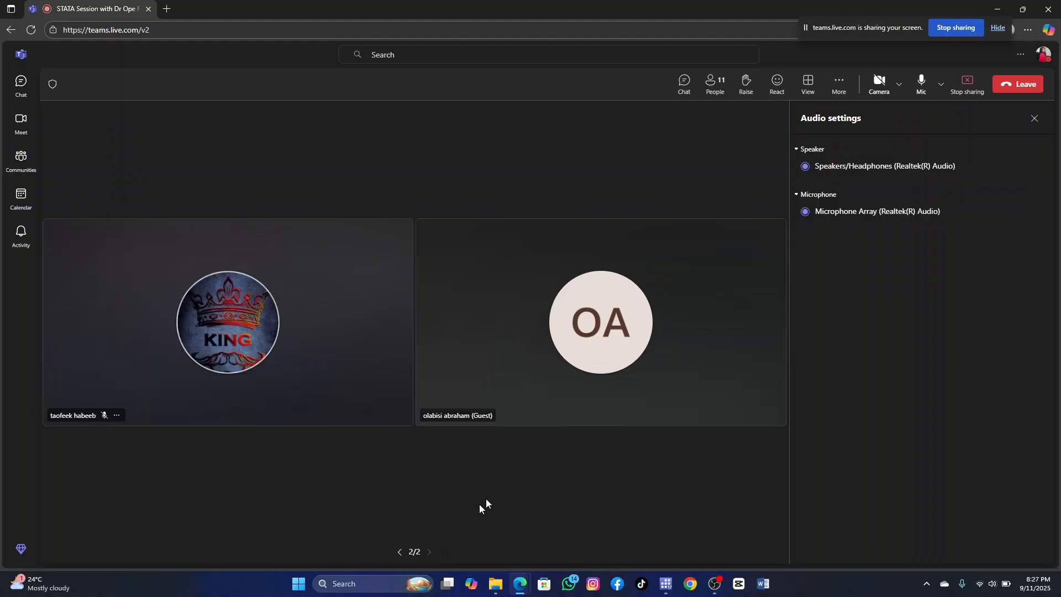
click(500, 415)
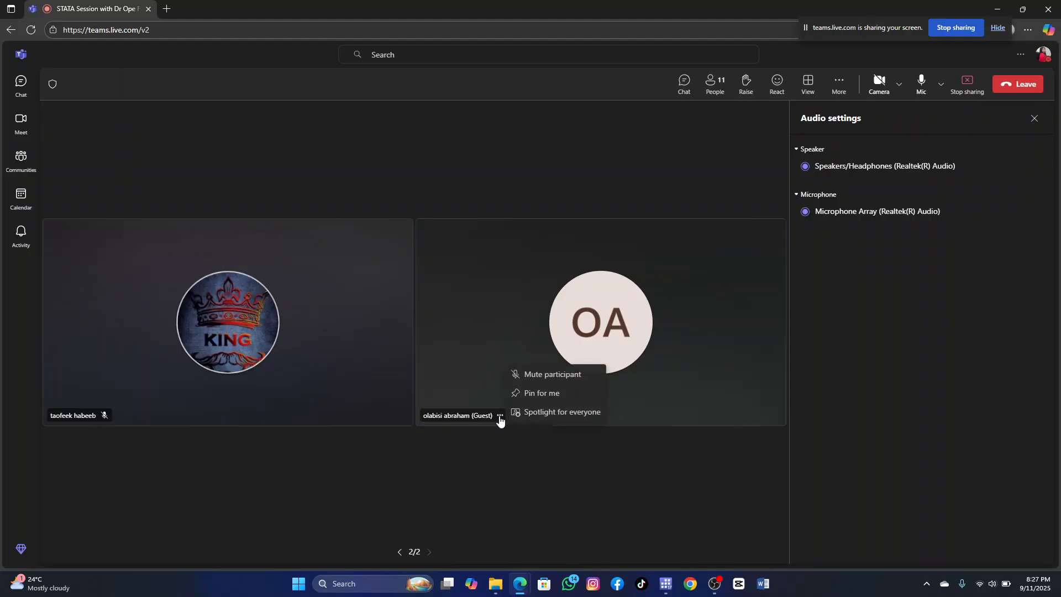
click(550, 381)
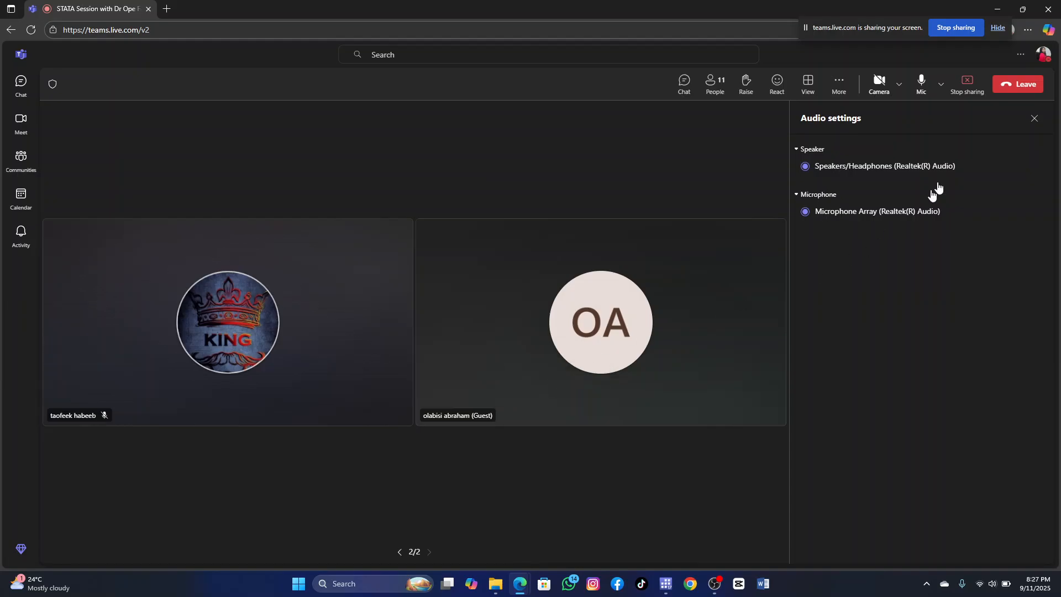
click(998, 9)
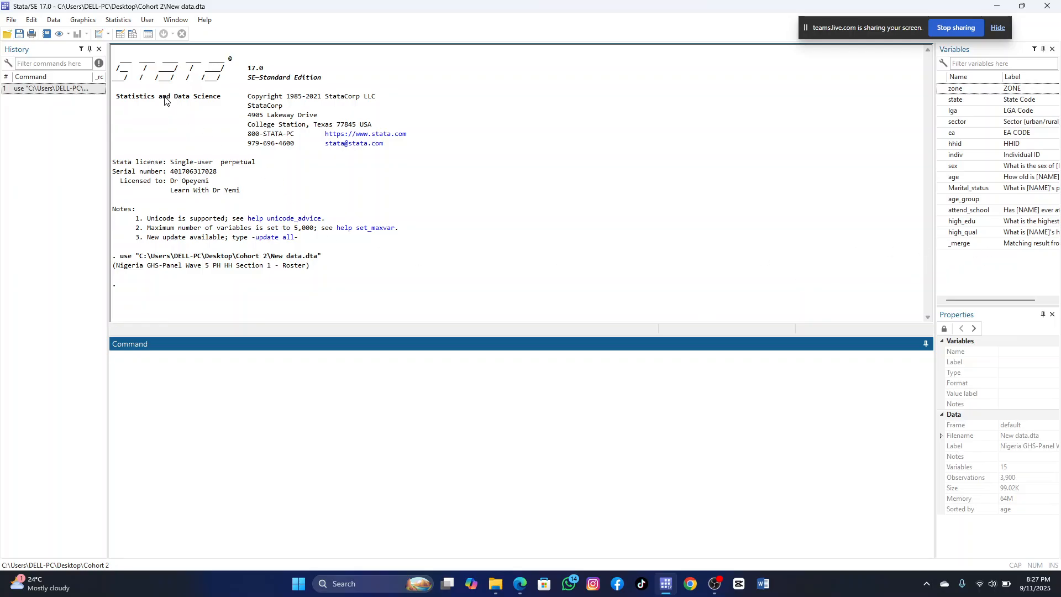
View the options for dropping or keeping observations, then dismiss them without running the command.
click(51, 20)
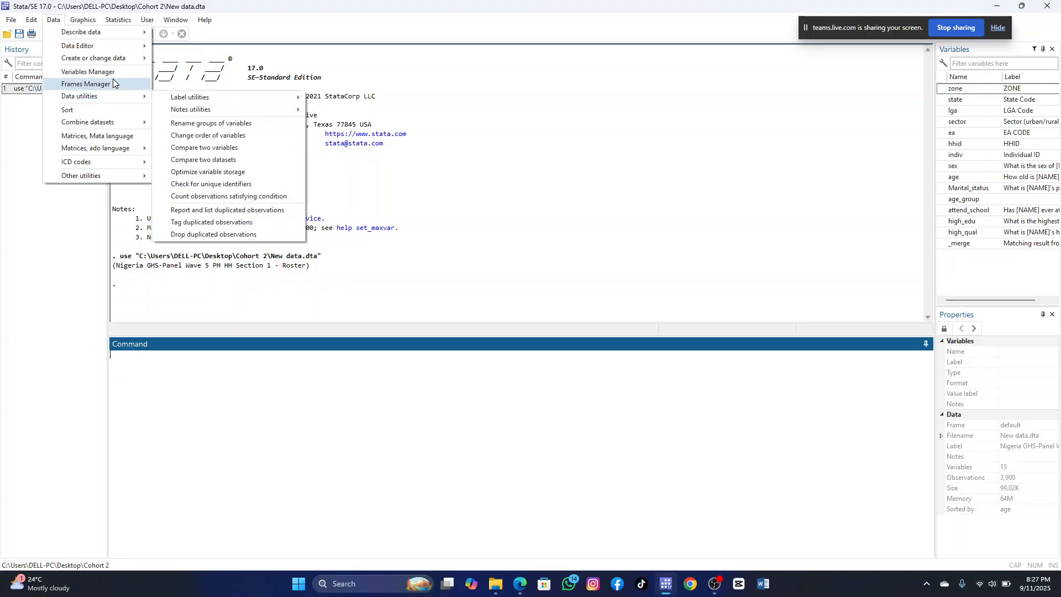
mouse_move(130, 60)
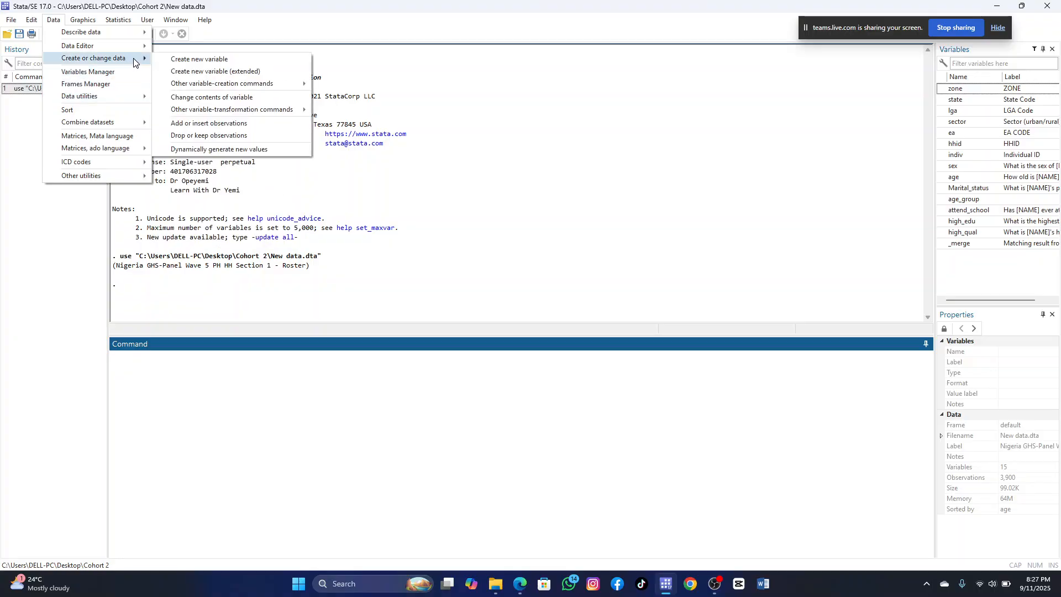
click(225, 136)
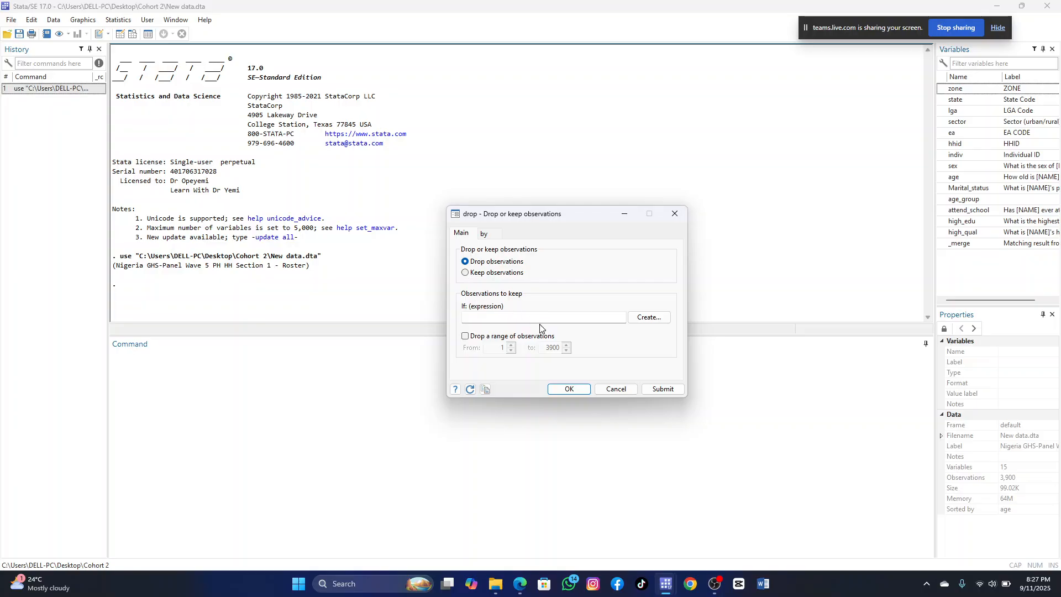
click(614, 389)
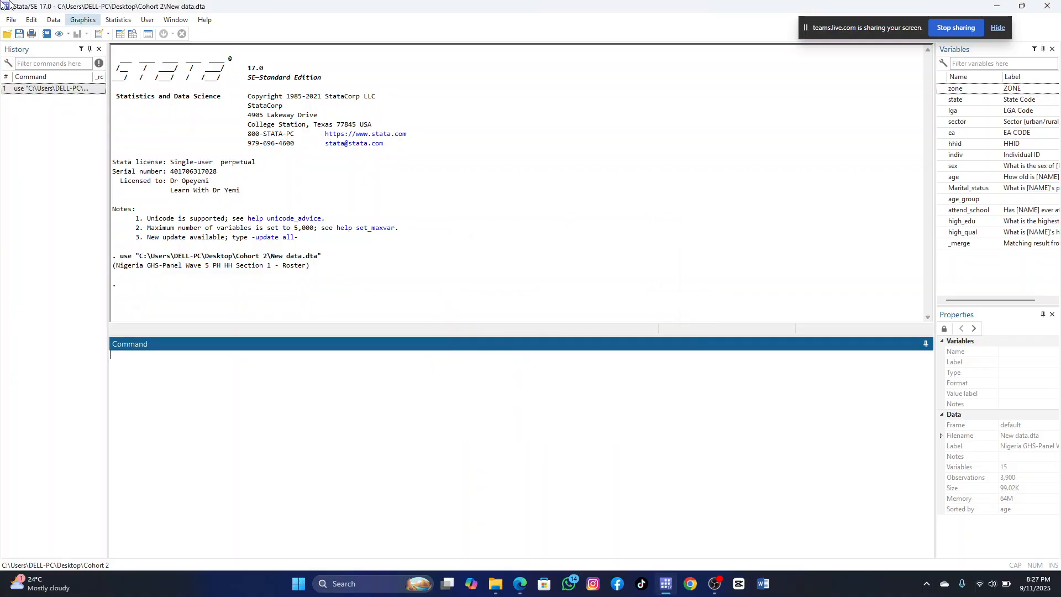
Drop the variable _merge from New data in the editable Data Editor and return to the main Stata window.
click(55, 20)
mouse_move(100, 45)
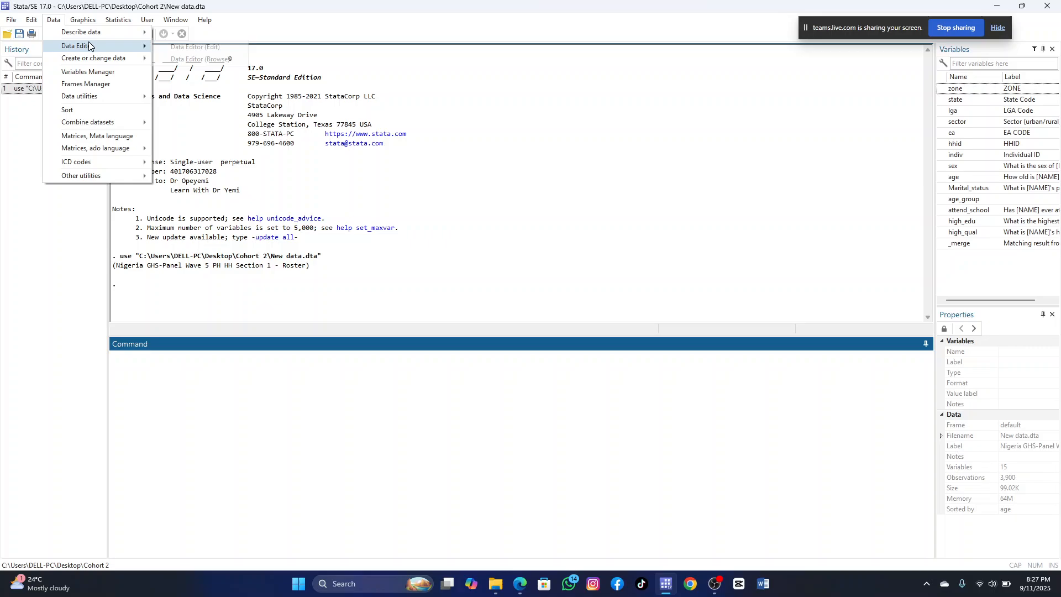
click(197, 49)
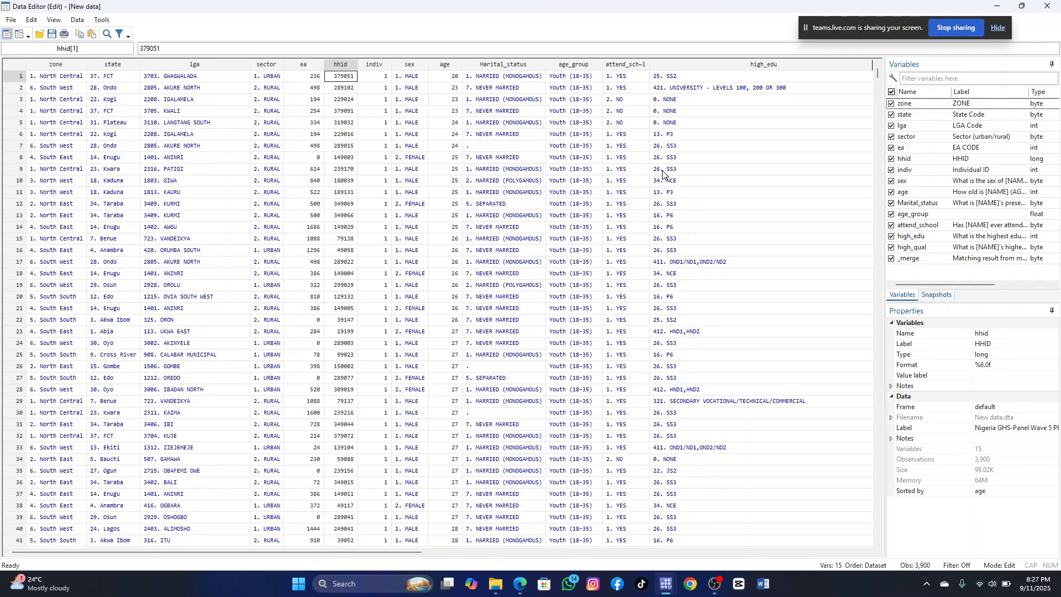
key(Right)
key(Right)
key(Right)
key(Right)
key(Right)
key(Right)
key(Right)
key(Right)
key(Right)
key(Right)
key(Right)
key(Right)
key(Right)
key(Right)
key(Right)
key(Right)
key(Right)
key(Right)
key(Right)
key(Right)
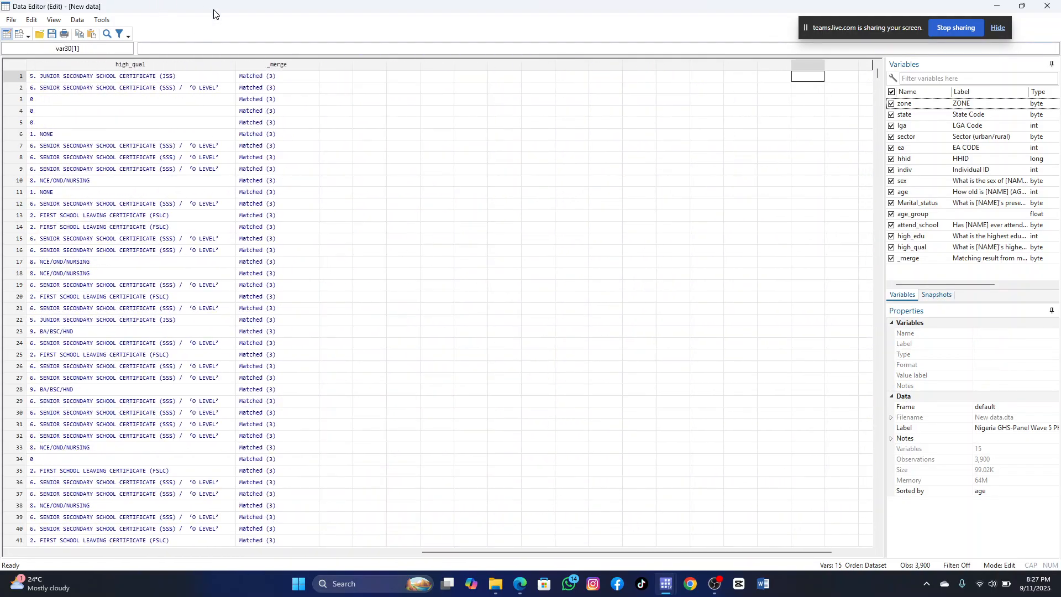
click(290, 66)
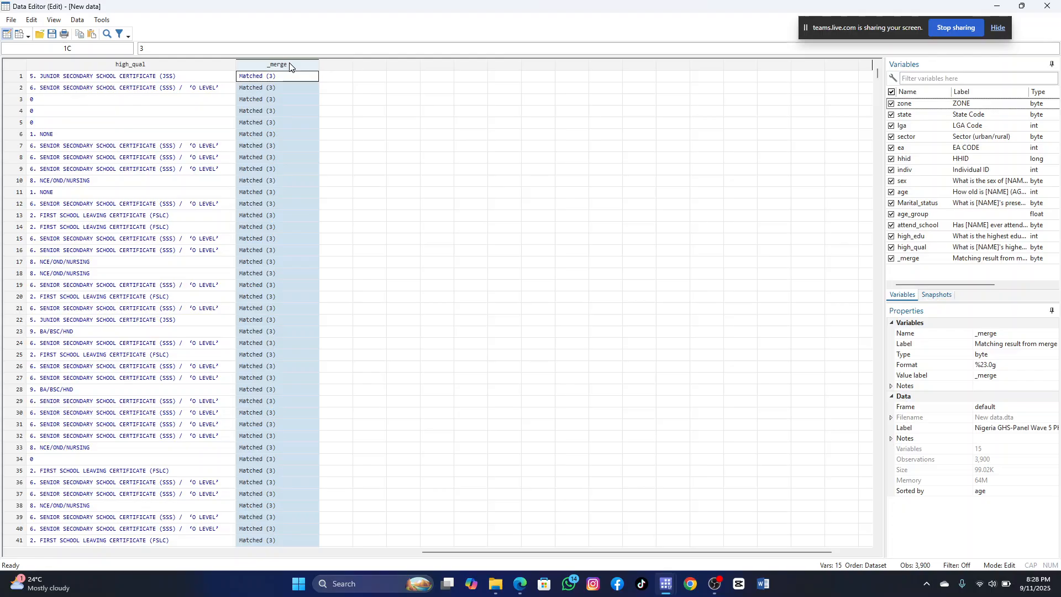
key(Delete)
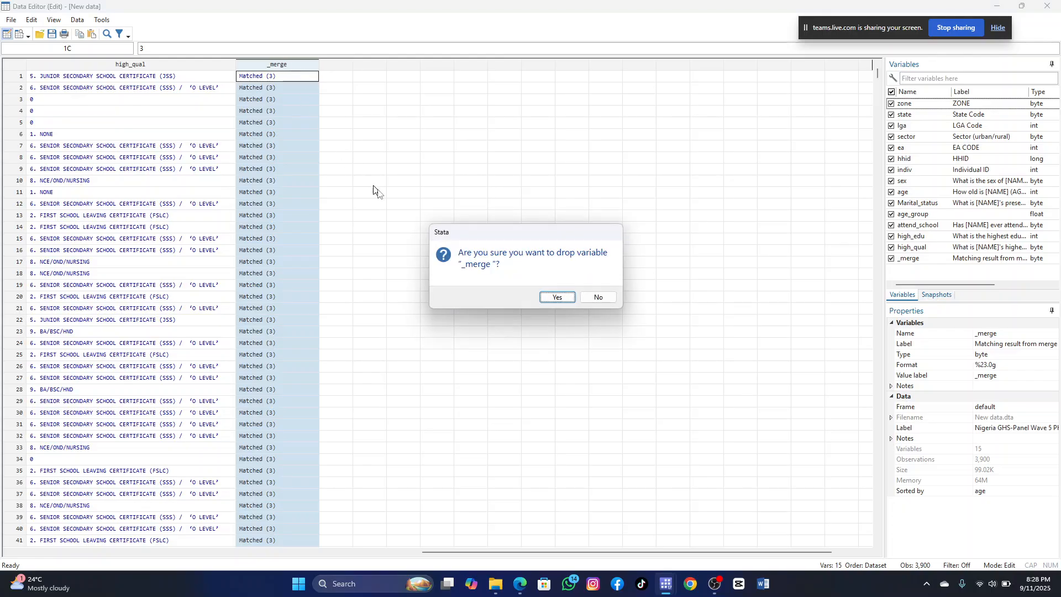
click(557, 299)
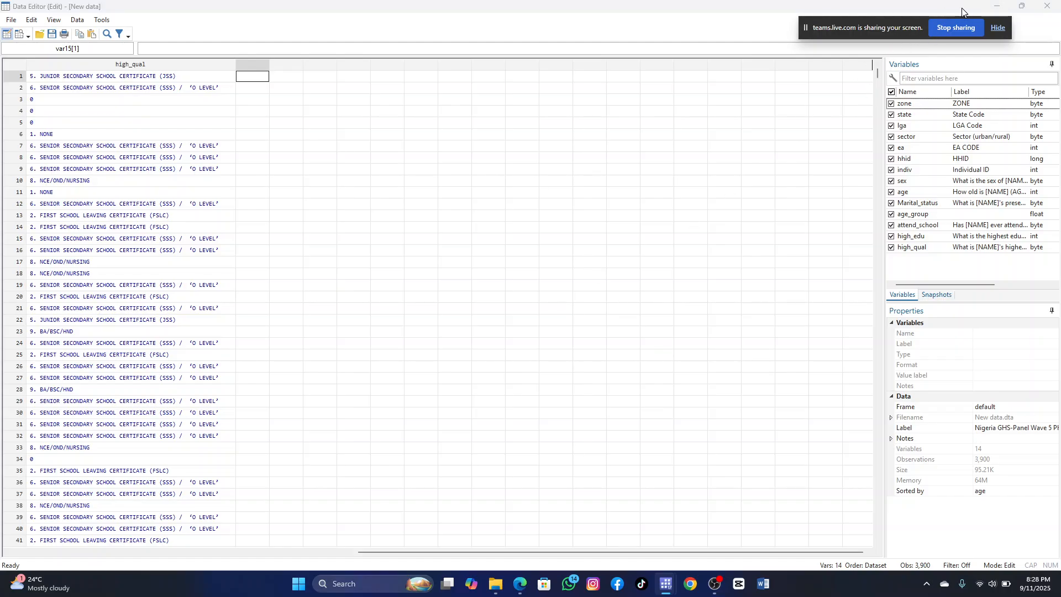
click(998, 7)
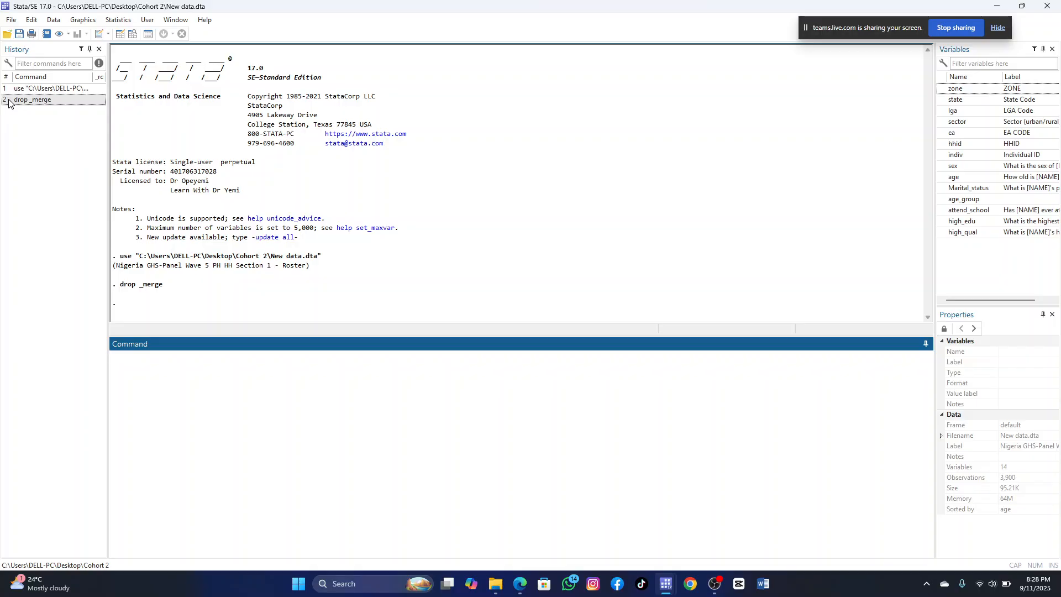
Create a histogram of the continuous variable age on a density scale and close the graph after viewing it.
click(79, 21)
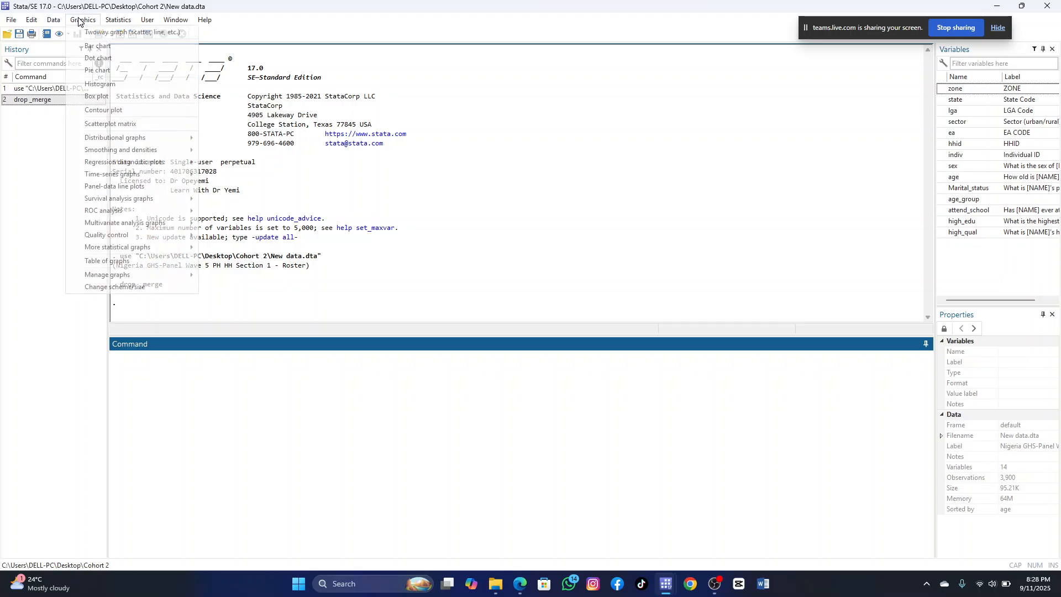
click(118, 89)
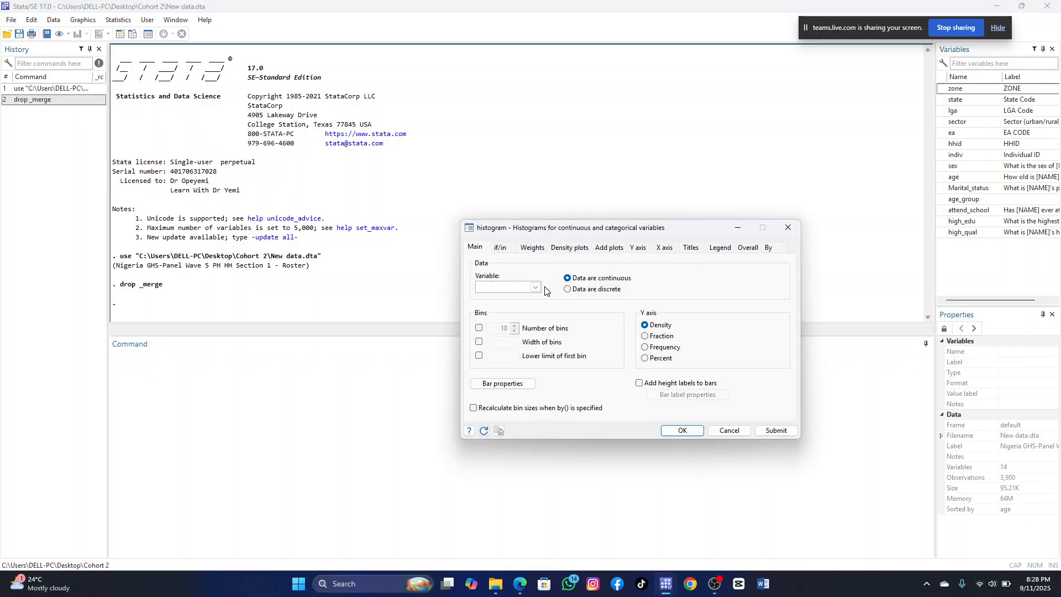
click(535, 288)
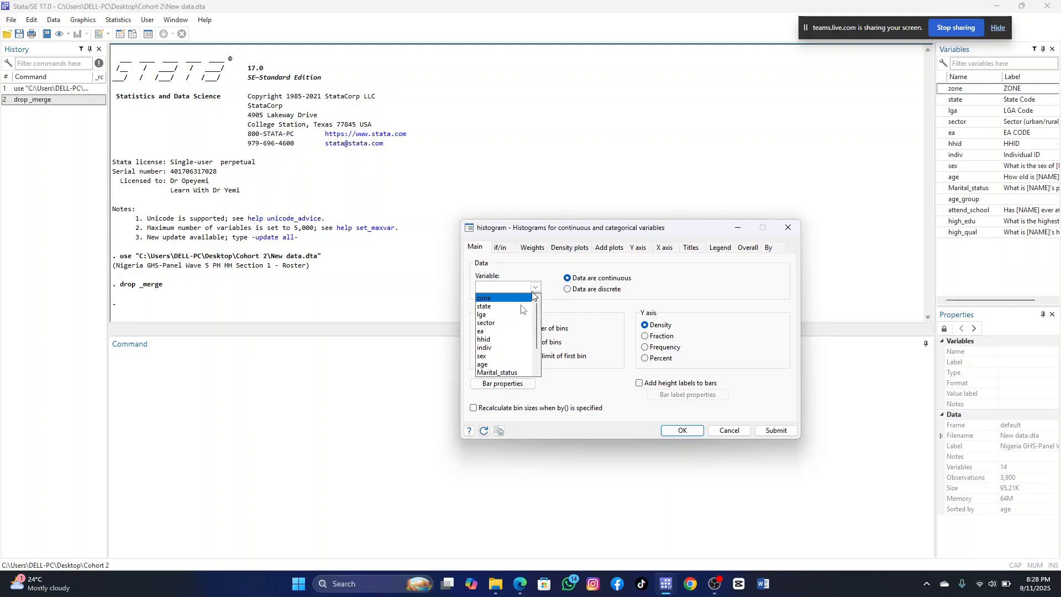
click(496, 364)
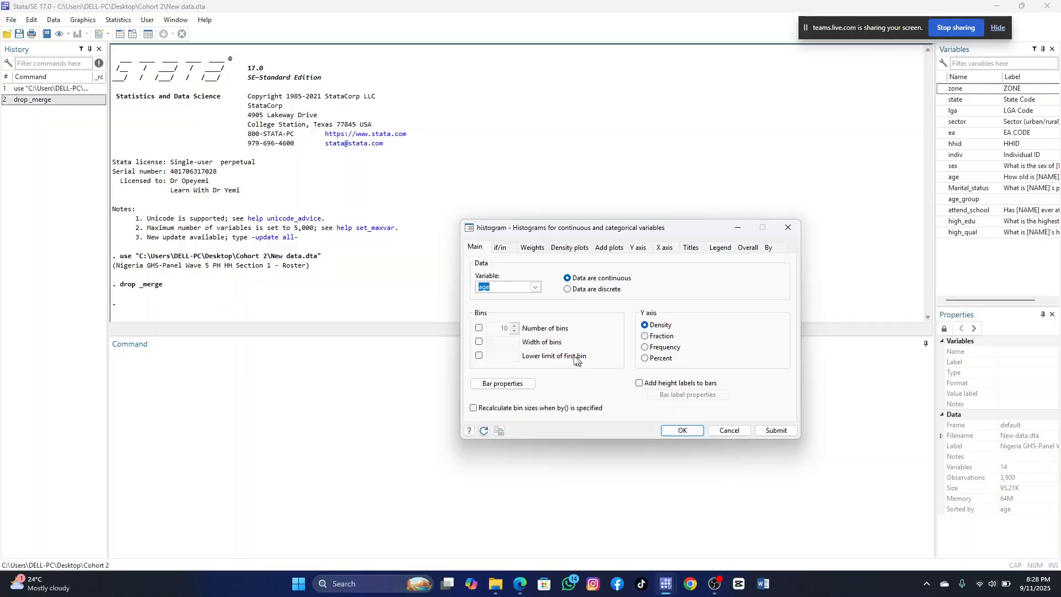
click(684, 431)
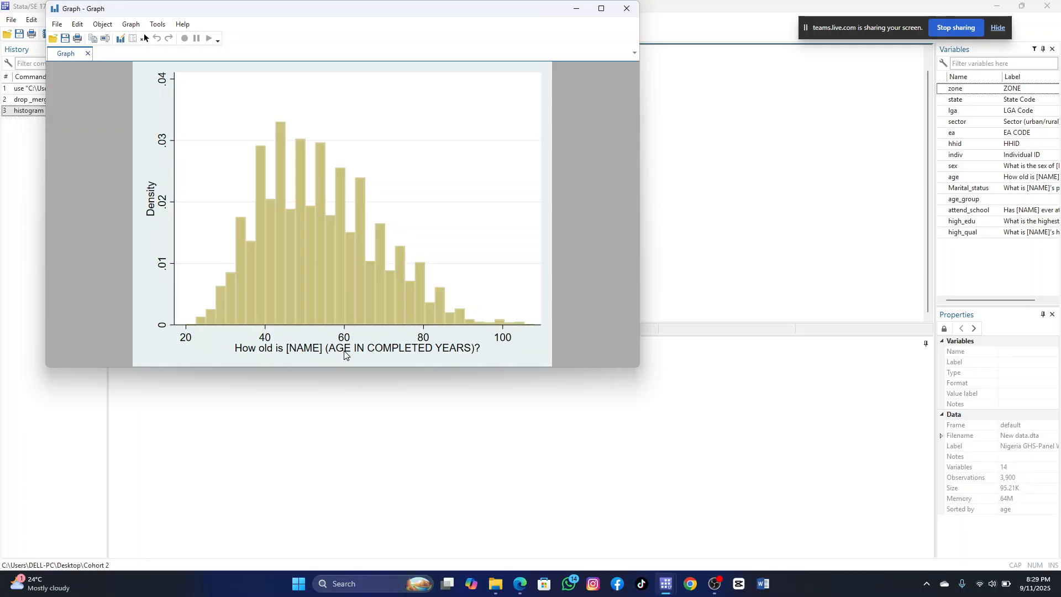
click(627, 9)
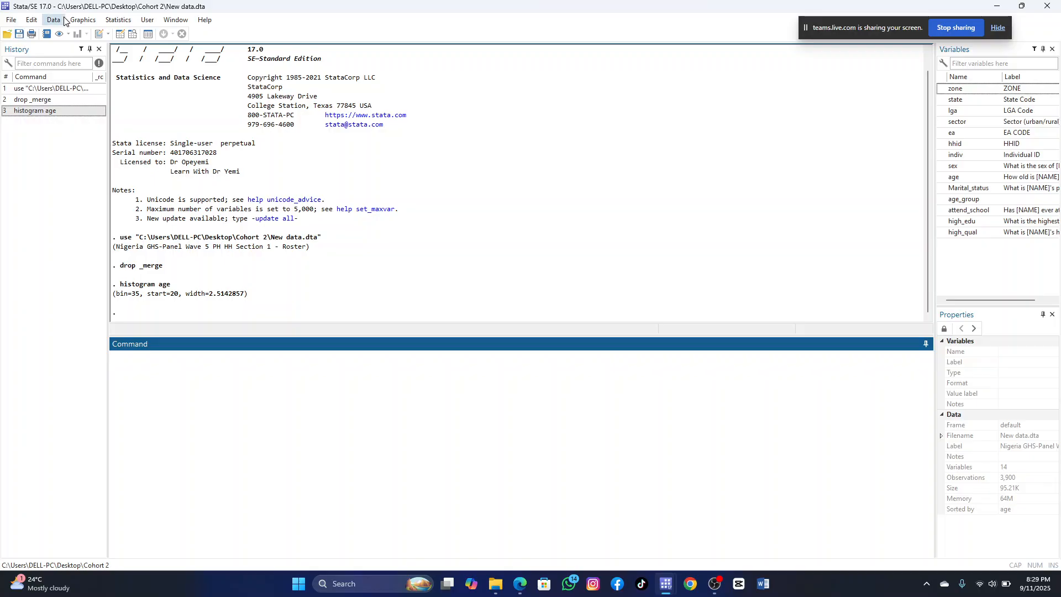
Examine the histogram command's title, Y-axis, X-axis and main settings for age, leaving them without drawing another graph.
click(84, 20)
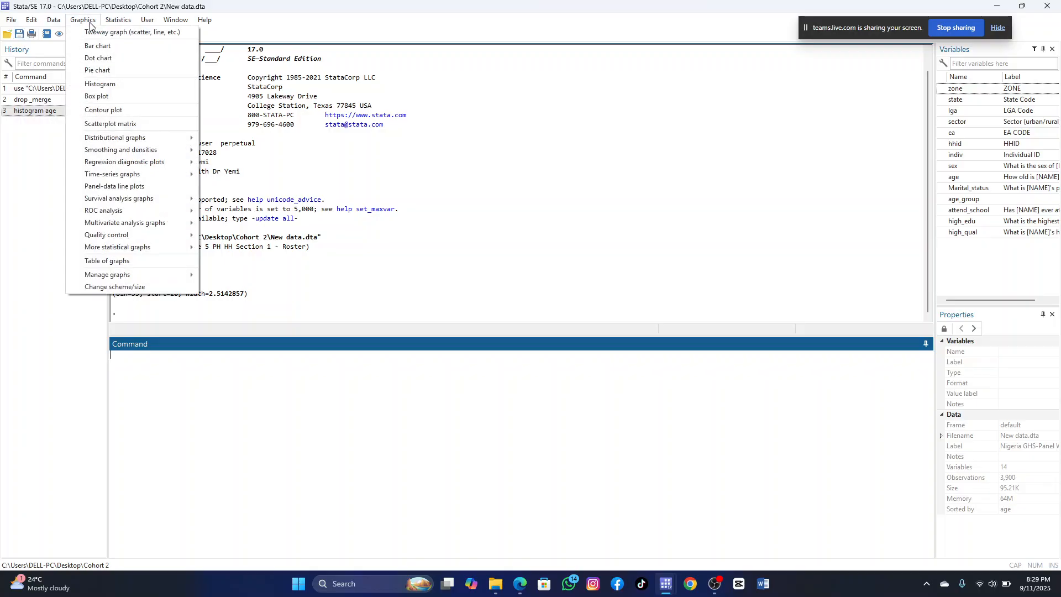
click(114, 83)
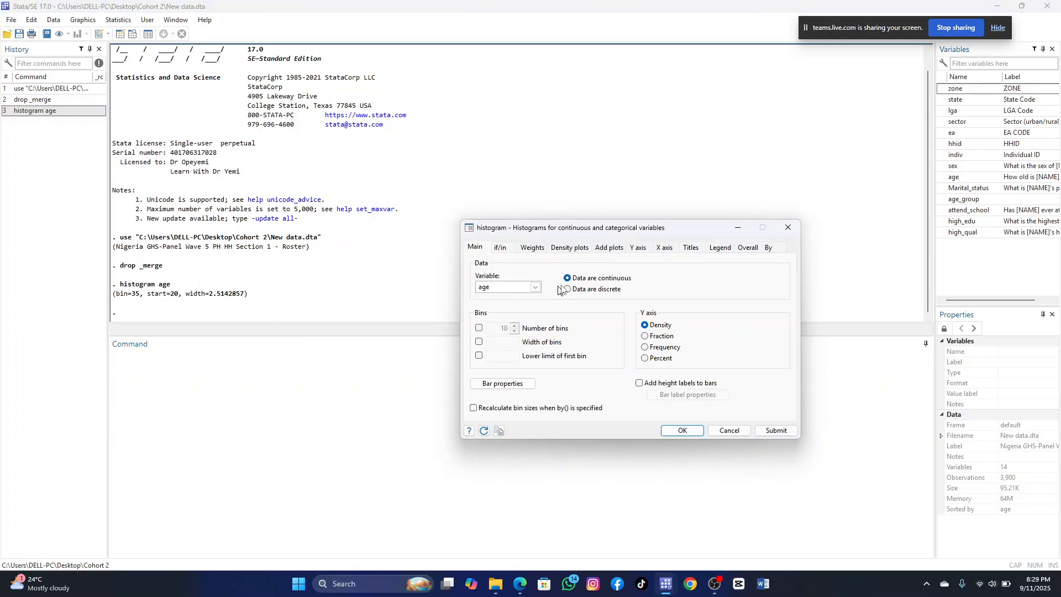
click(690, 248)
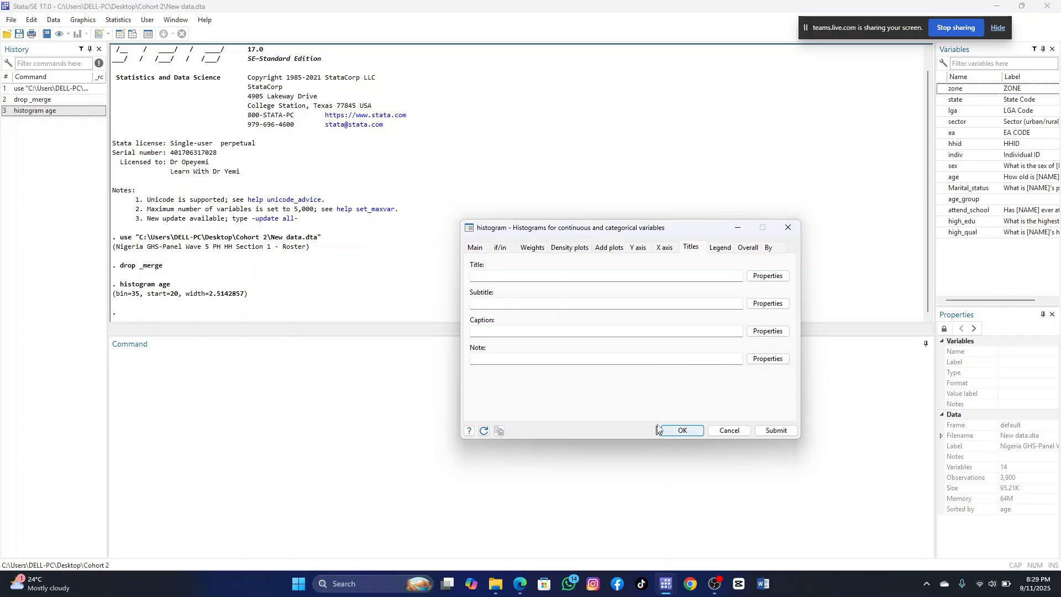
click(639, 250)
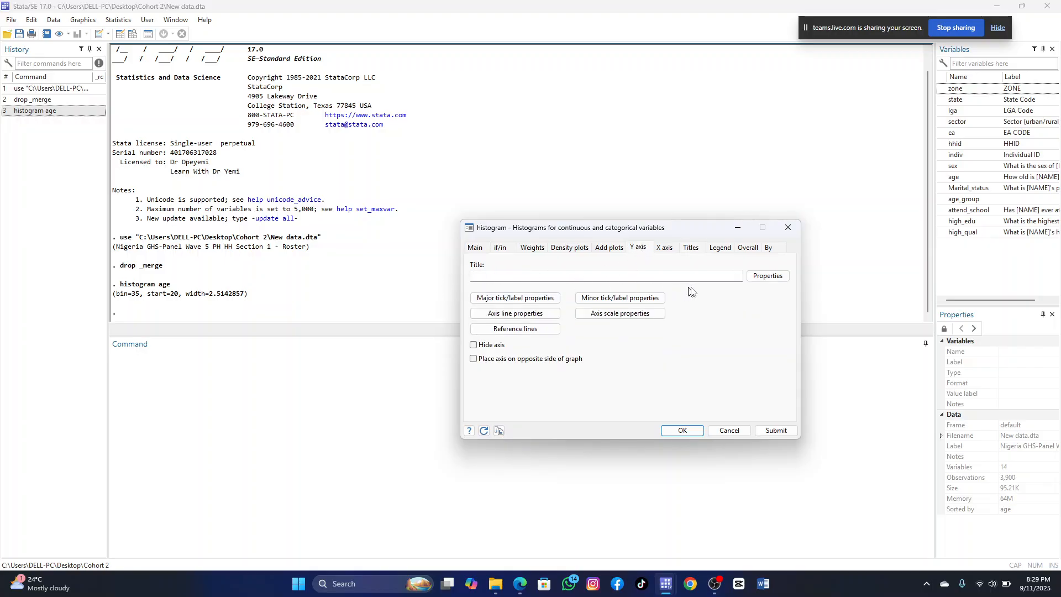
click(656, 249)
click(470, 249)
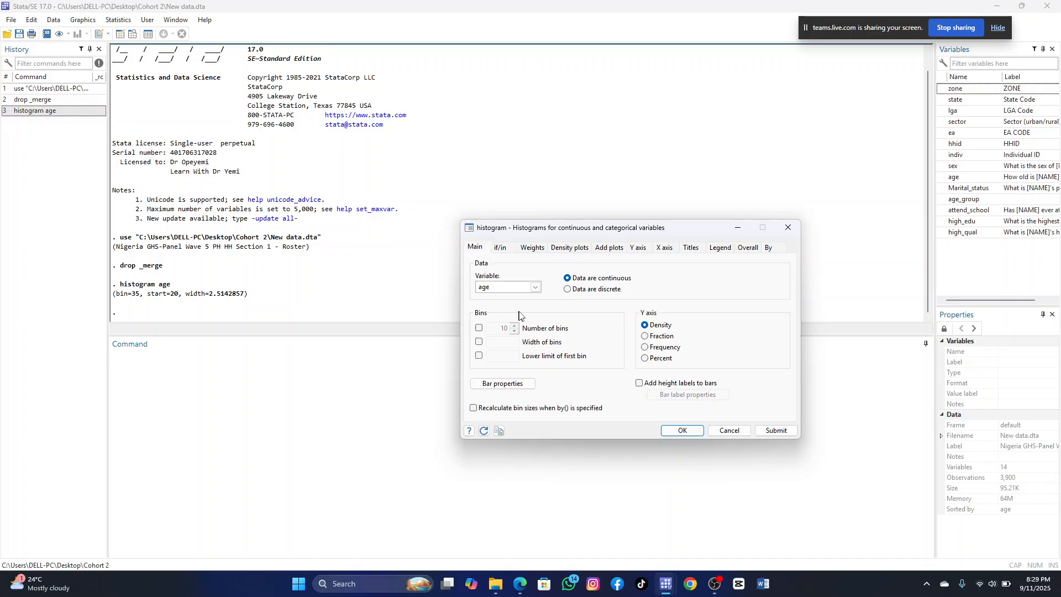
click(729, 431)
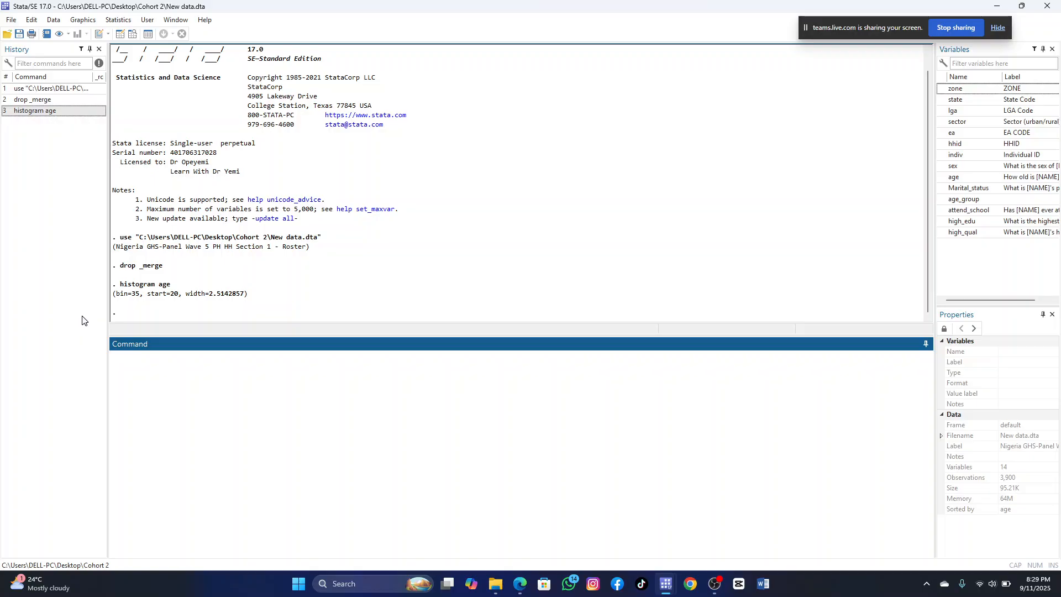
click(46, 22)
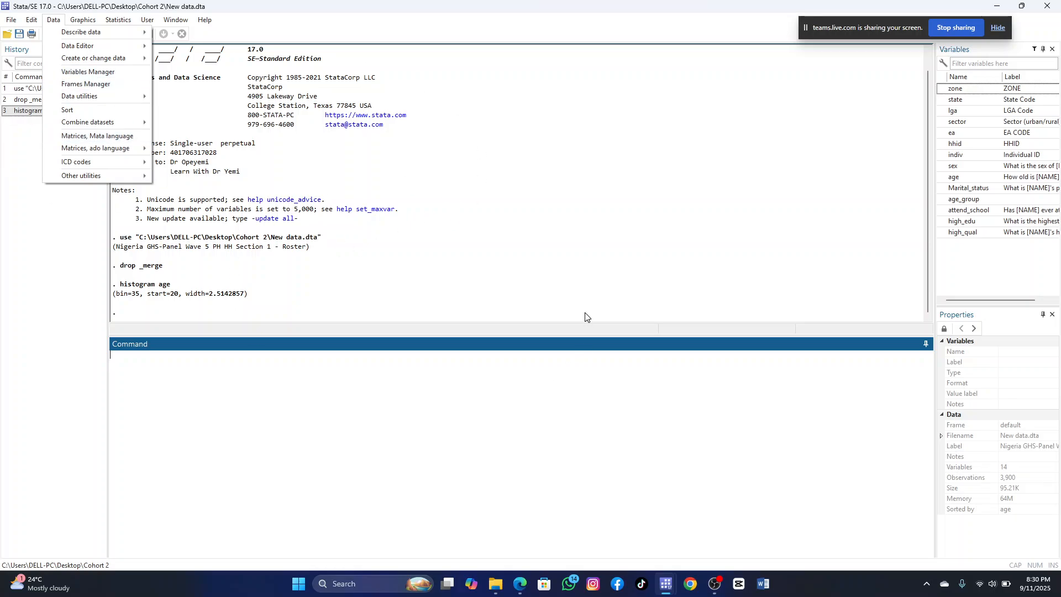
click(526, 249)
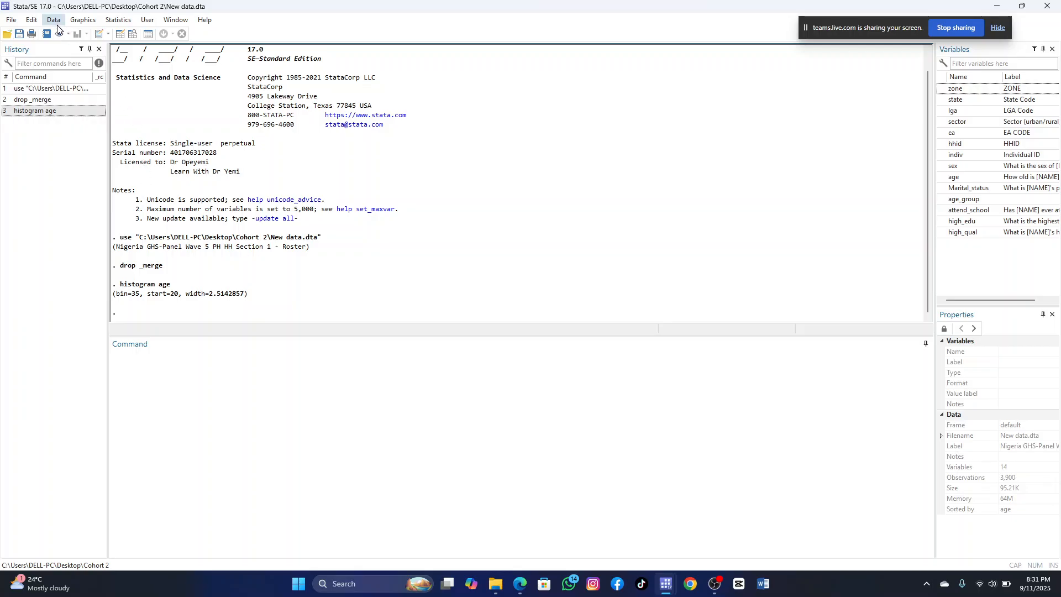
Produce summary statistics for all variables in New data using the standard display.
click(113, 22)
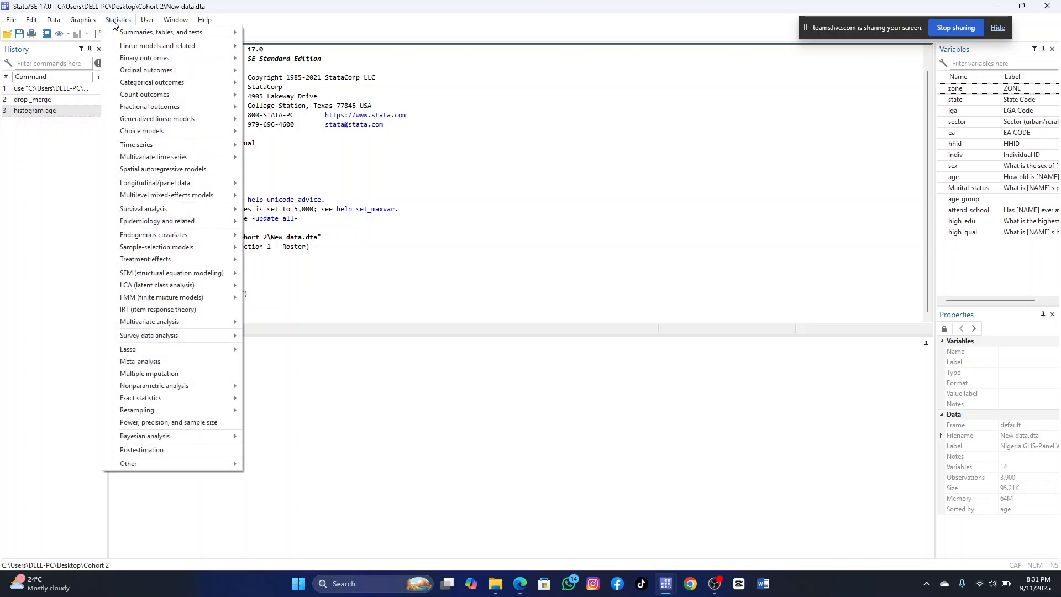
mouse_move(146, 33)
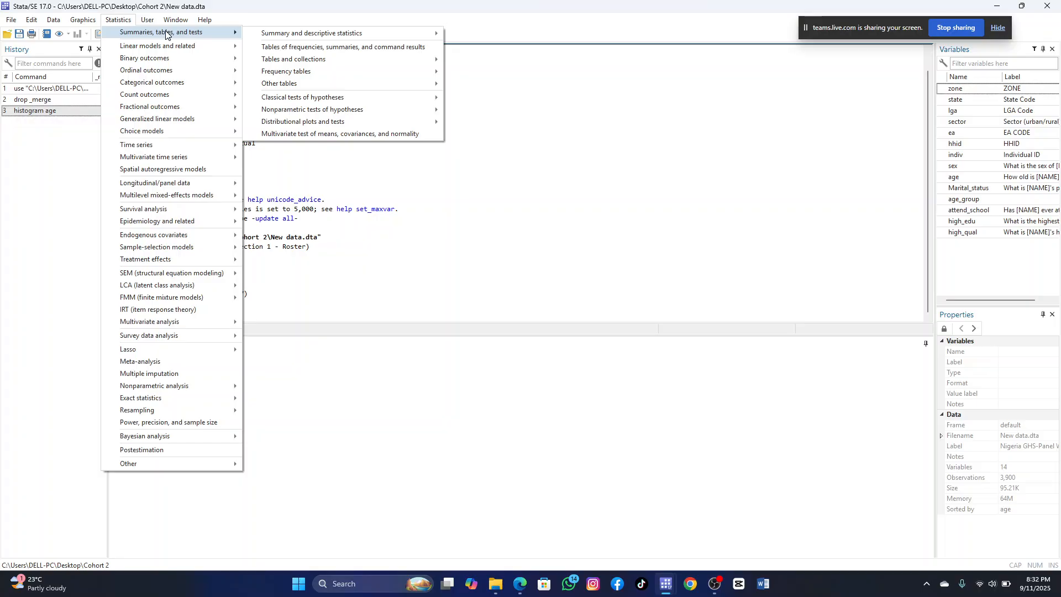
mouse_move(299, 34)
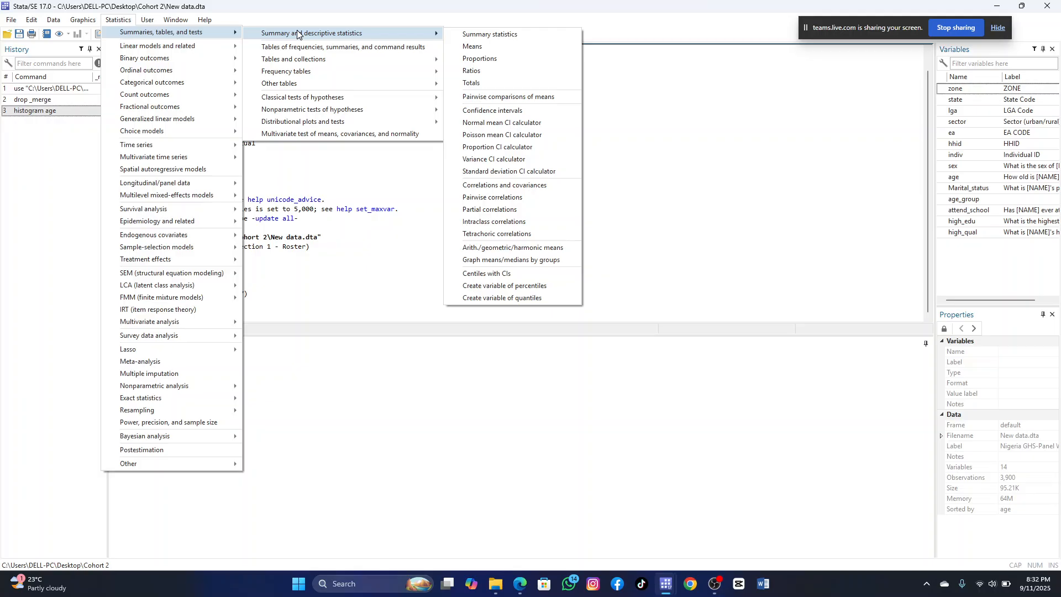
click(502, 33)
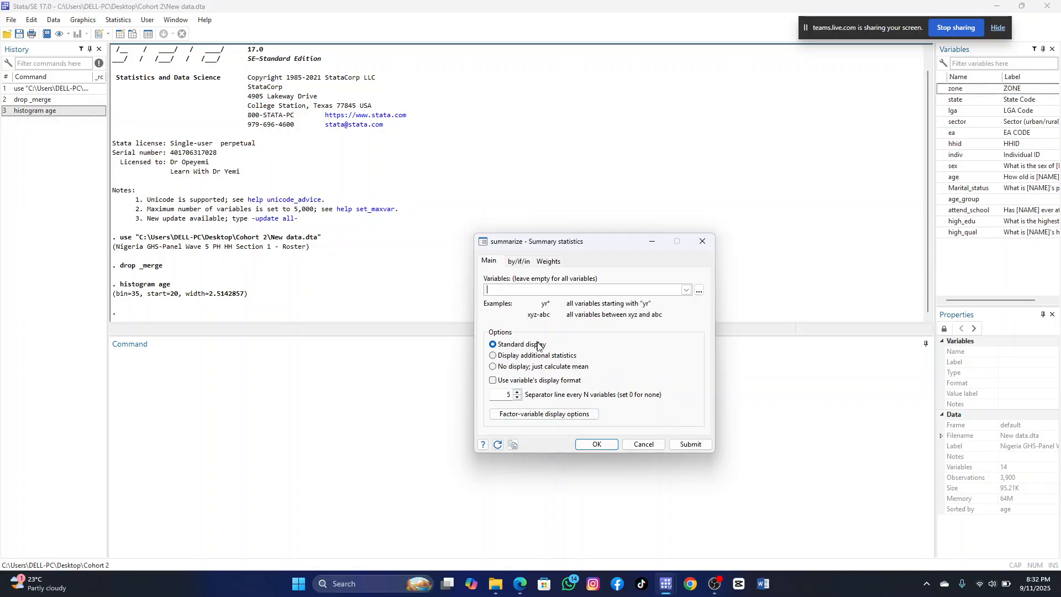
click(596, 444)
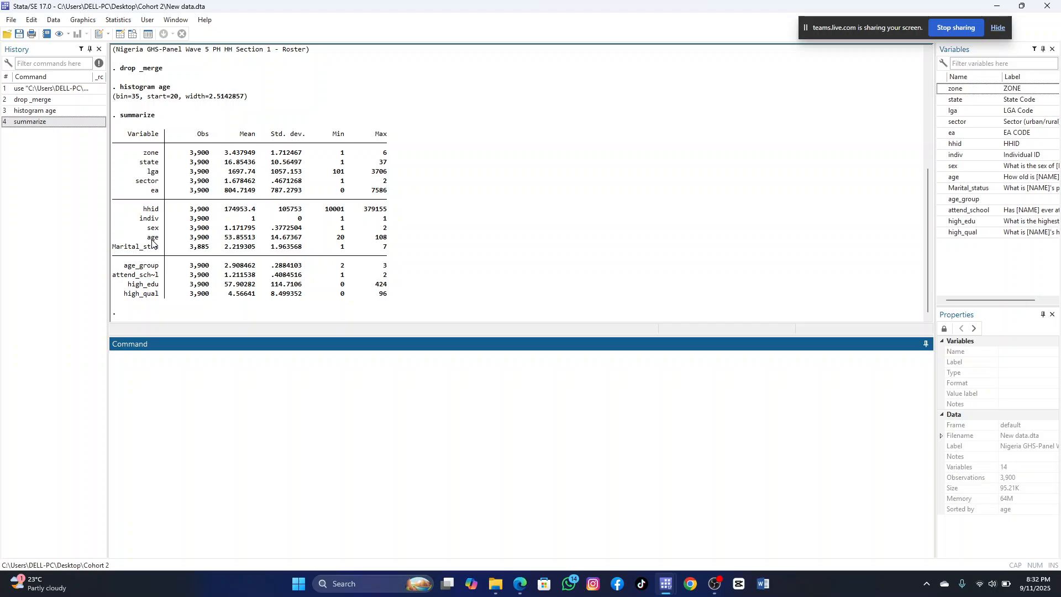
Copy the mean of age from the summary table into the Command window and enlarge the text there.
drag(222, 238, 260, 239)
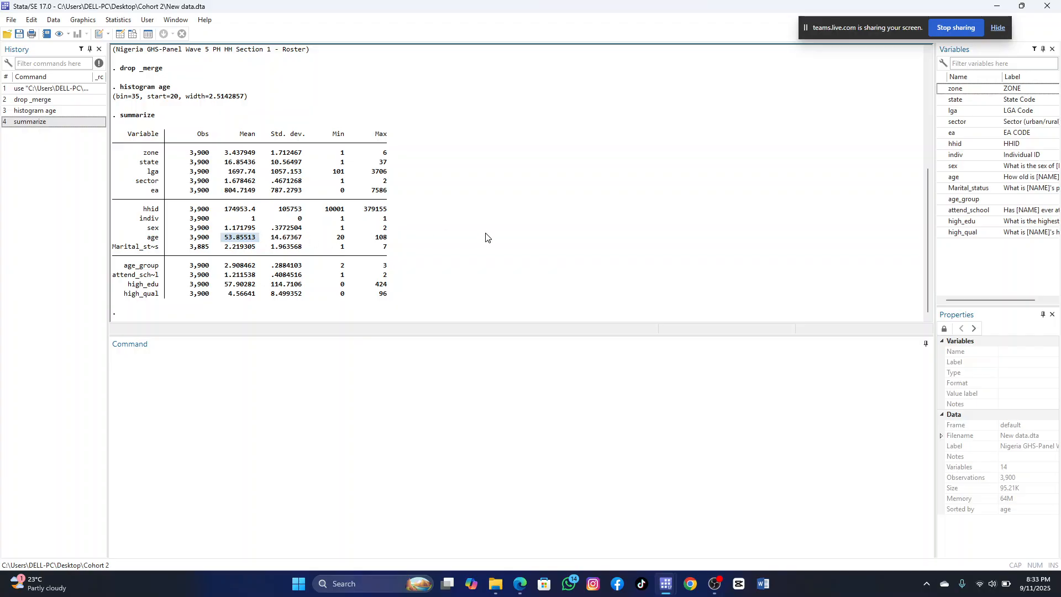
scroll(486, 237, up, 6)
scroll(486, 237, down, 6)
right_click(245, 241)
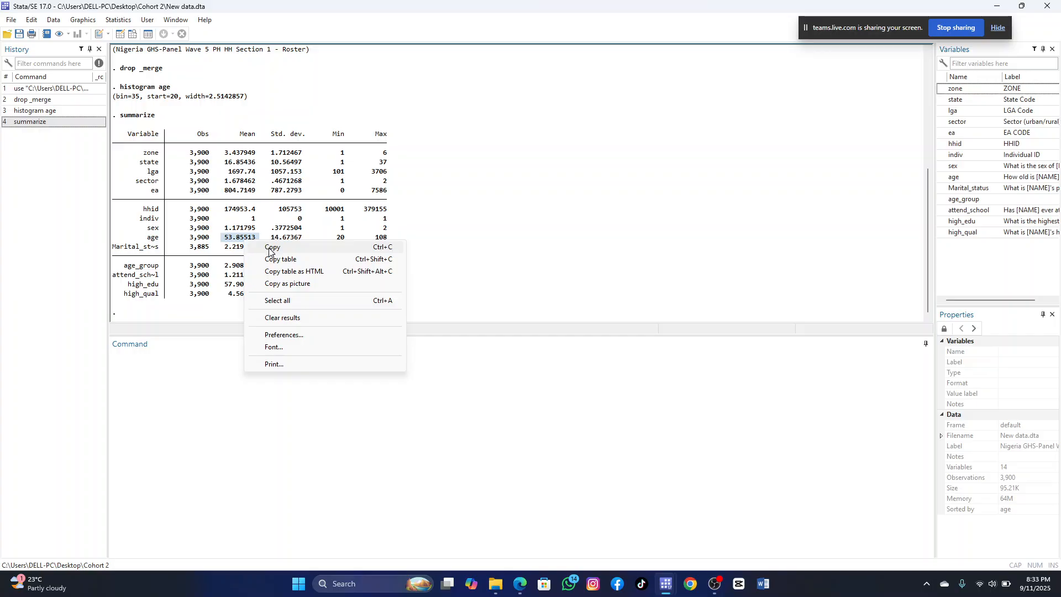
click(270, 250)
key(ctrl+v)
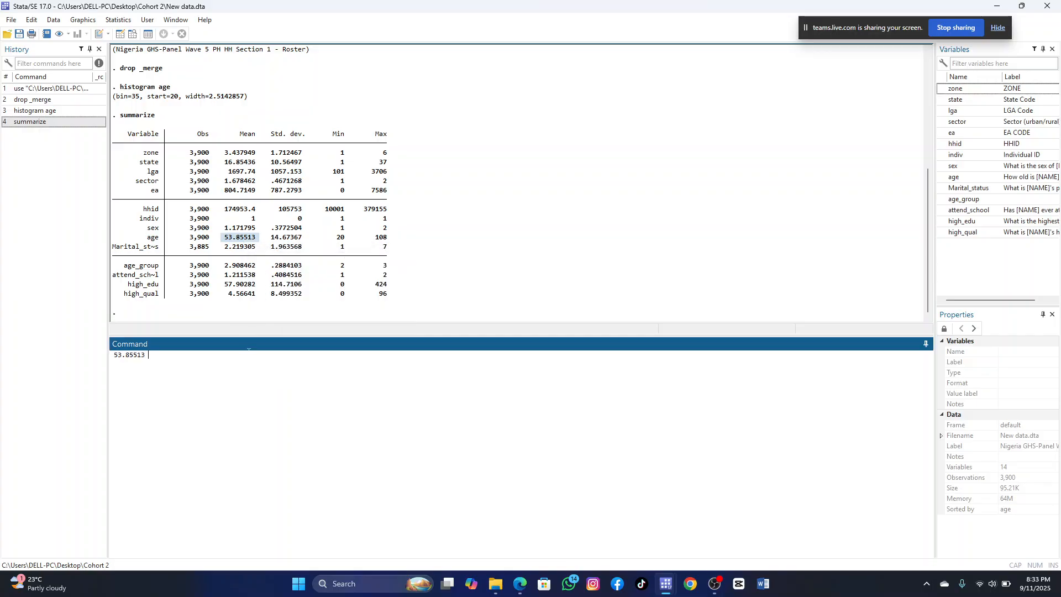
scroll(255, 352, up, 20)
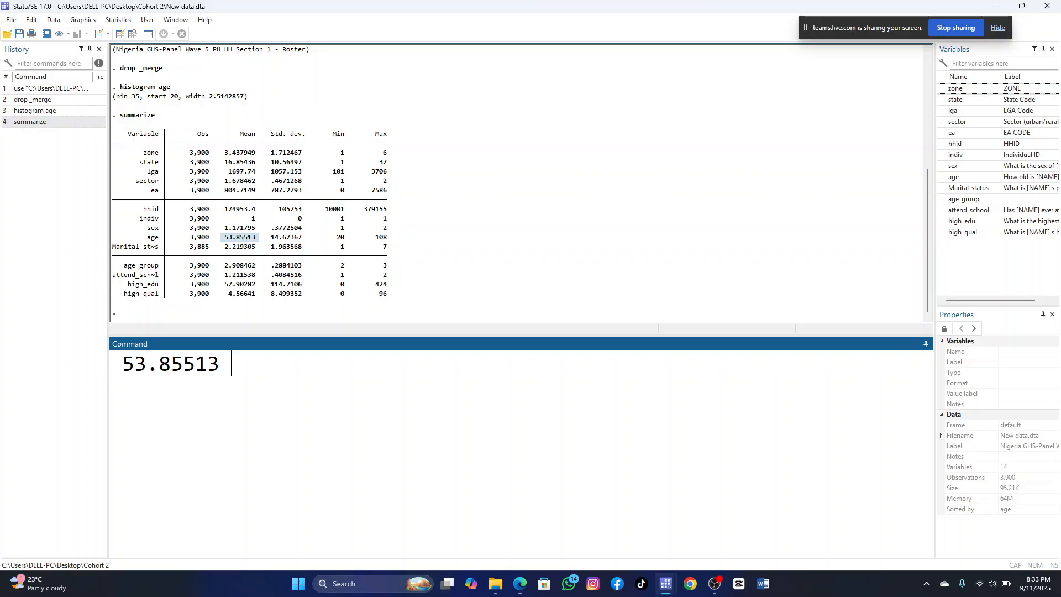
click(261, 229)
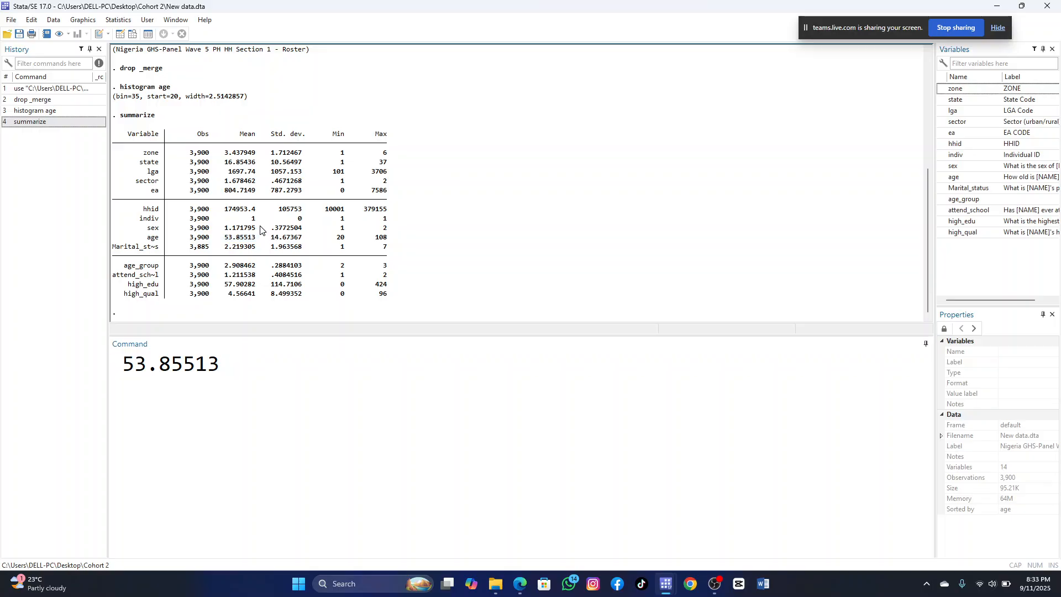
Replace the Command window text with the mean of sex copied from the summary table, and clear the window after discussing it.
drag(261, 229, 217, 231)
drag(241, 364, 81, 360)
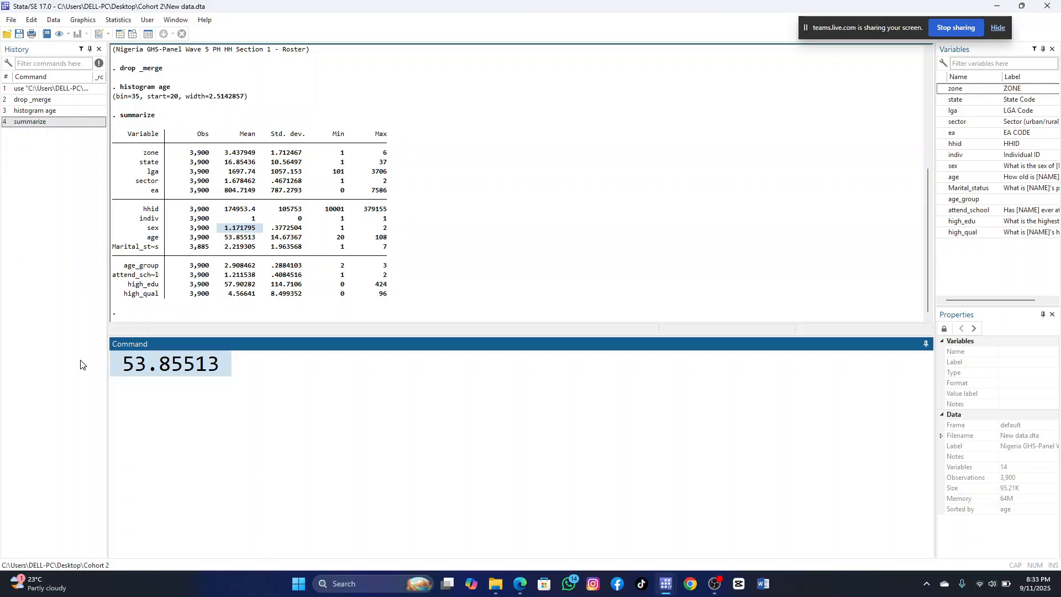
key(ctrl+v)
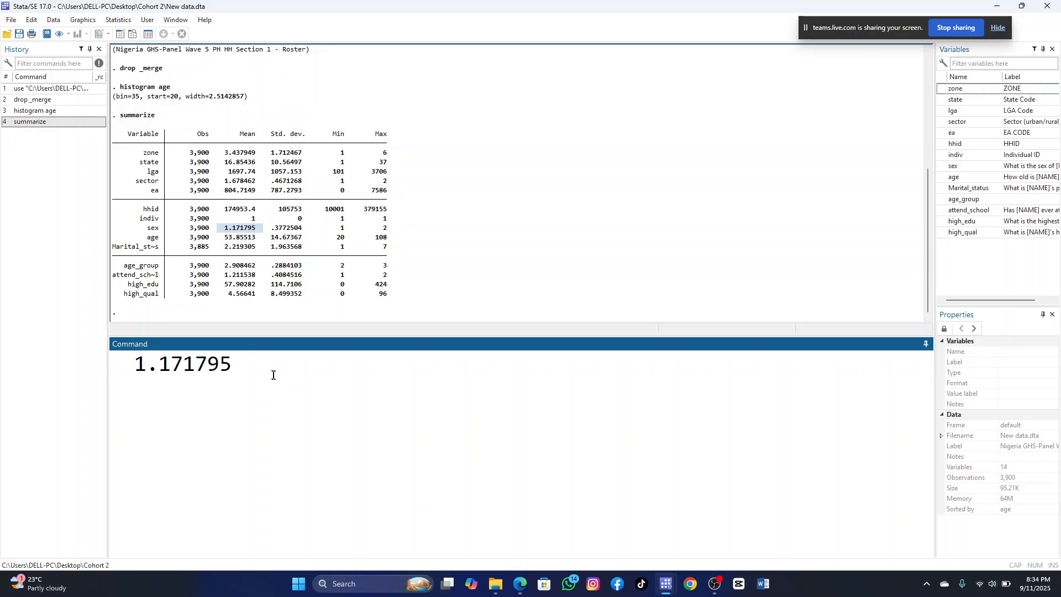
drag(256, 363, 119, 365)
key(BackSpace)
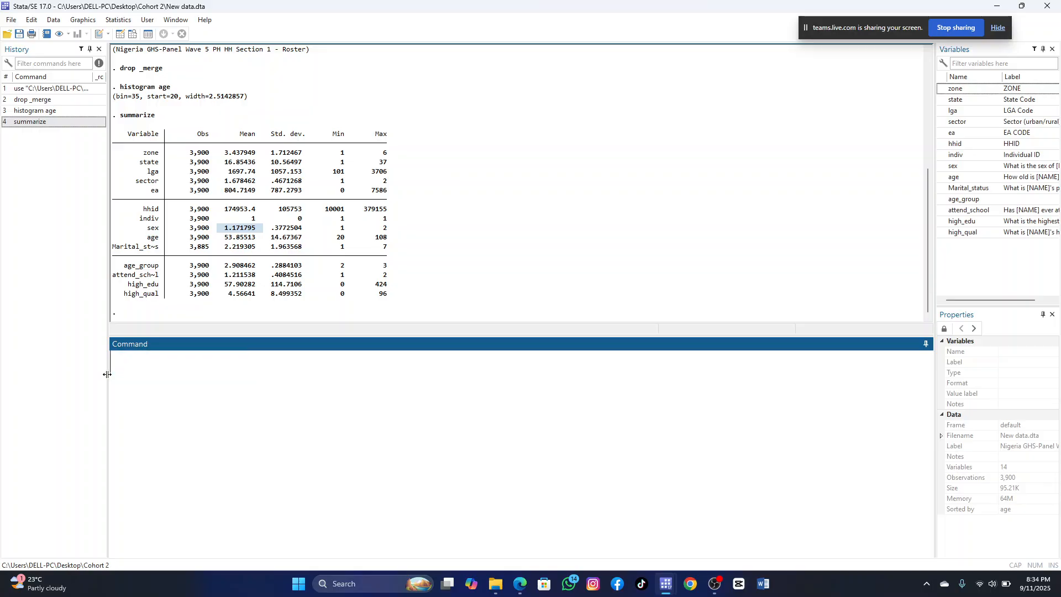
Begin logging the session to the existing formatted log New logfile in the Cohort 2 folder, appending to that file.
click(54, 21)
click(8, 21)
click(9, 22)
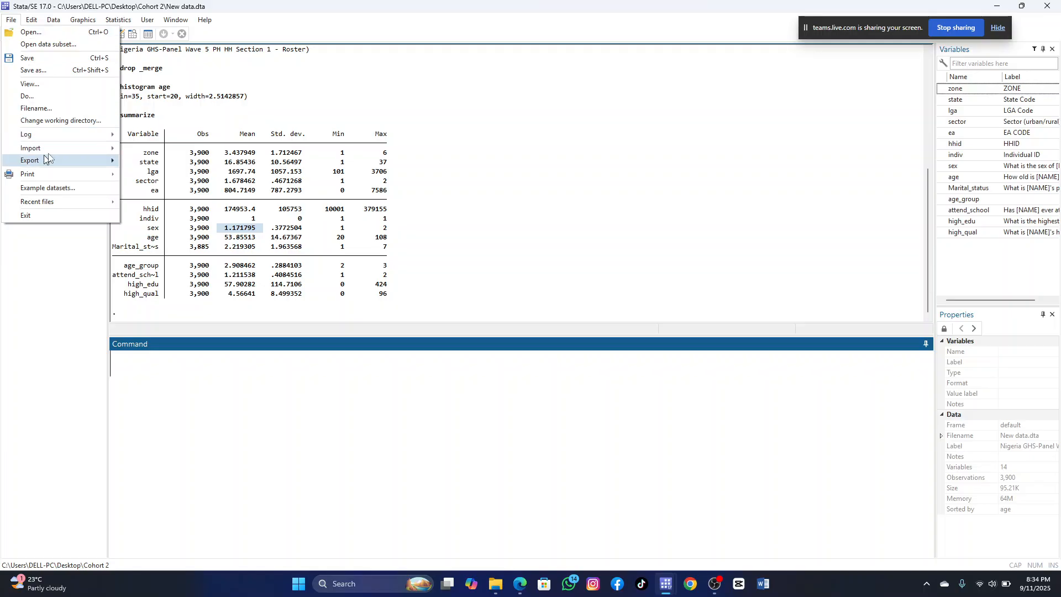
mouse_move(63, 133)
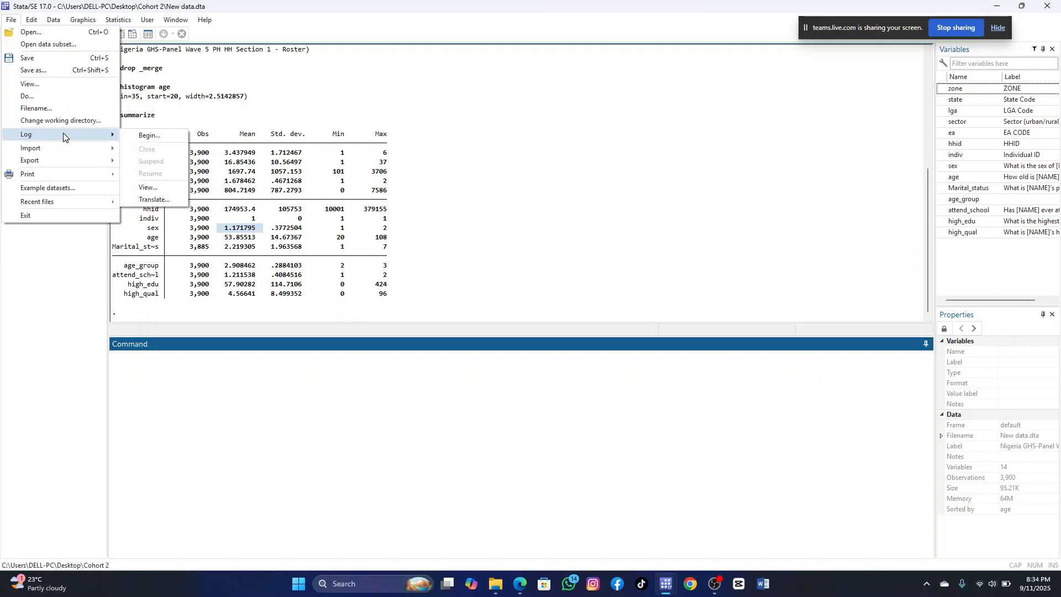
click(147, 136)
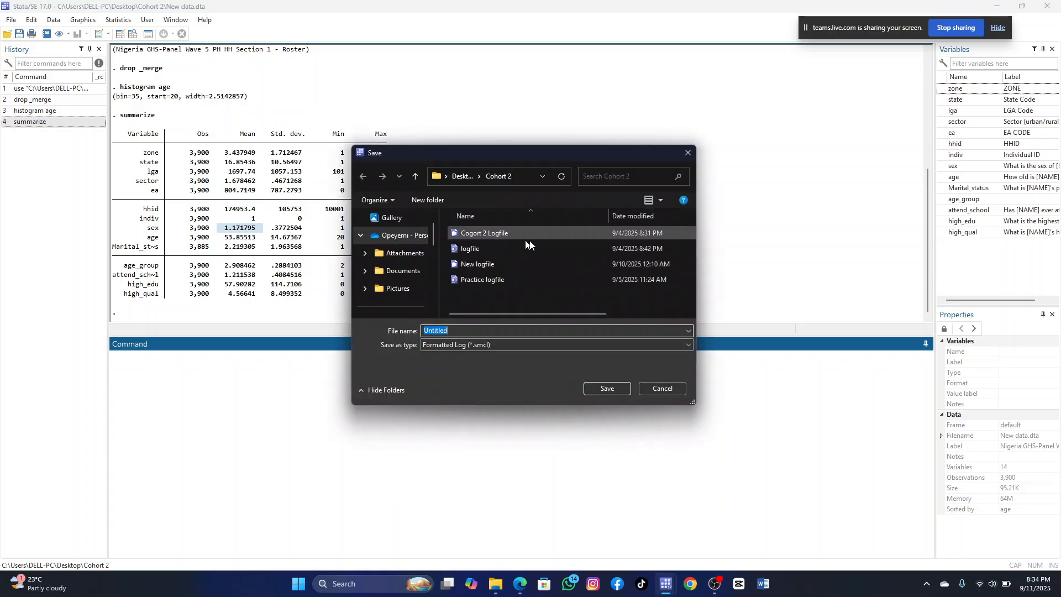
click(629, 220)
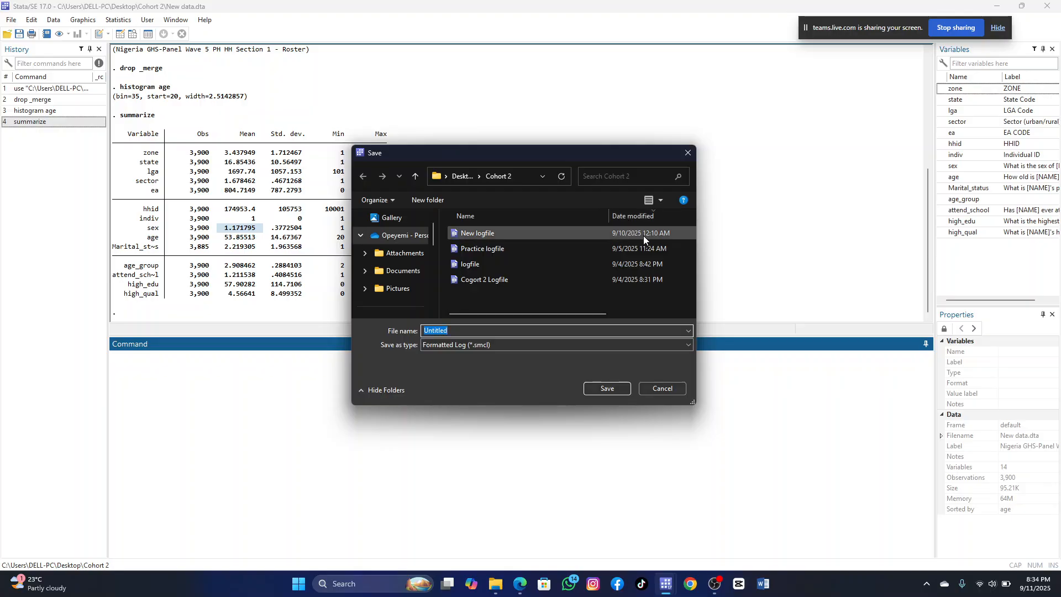
click(643, 236)
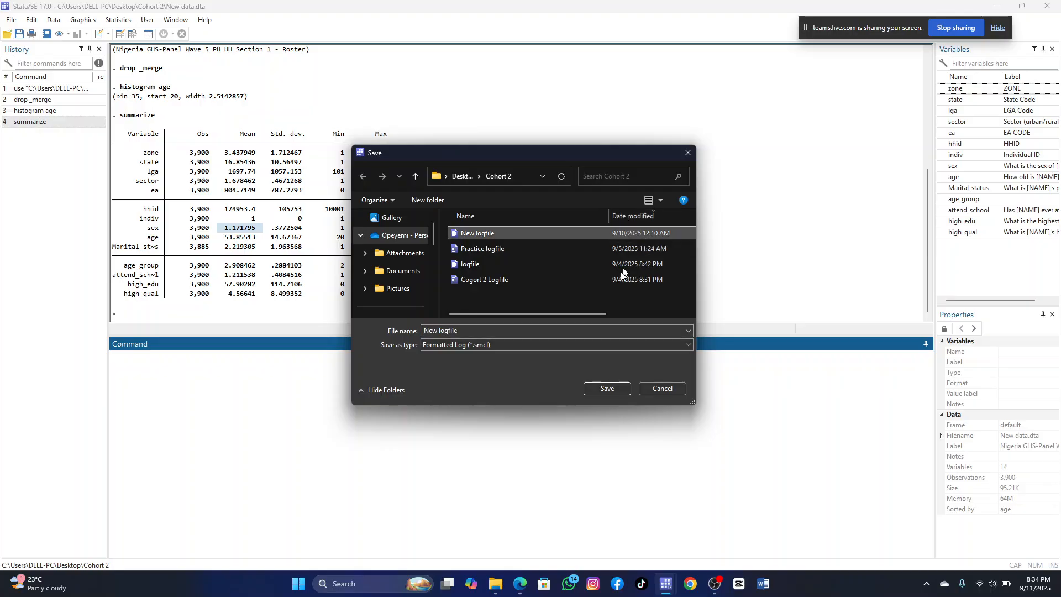
click(612, 390)
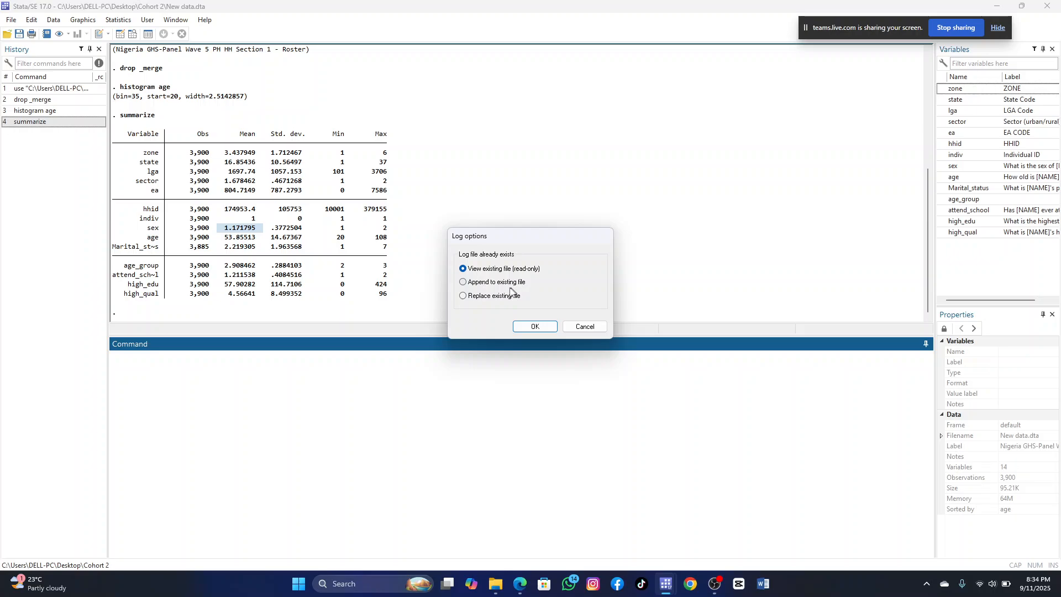
click(464, 283)
click(537, 326)
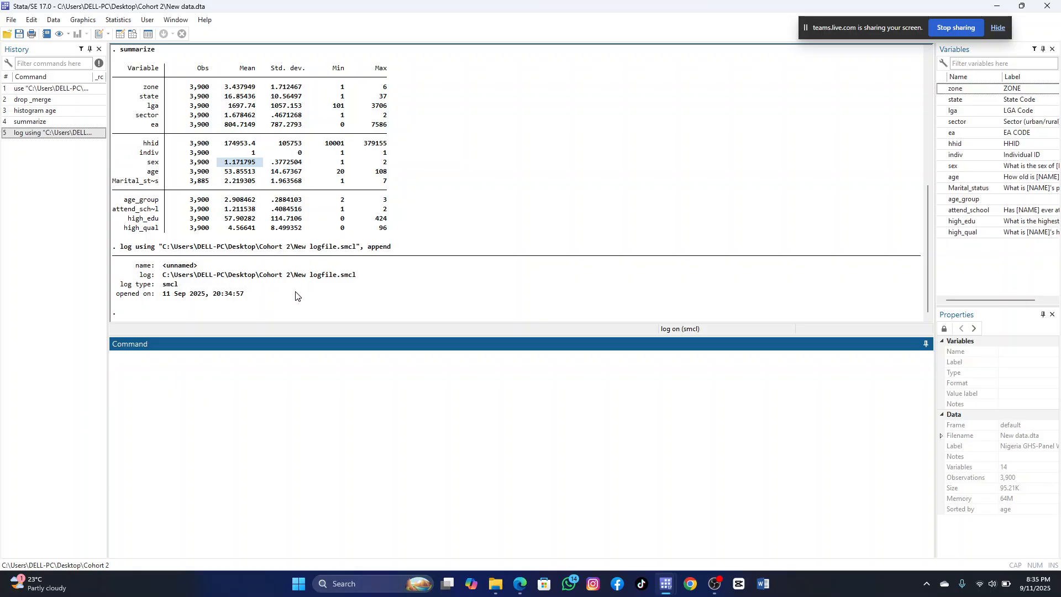
Produce summary statistics for the variable age only, using the standard display.
click(54, 20)
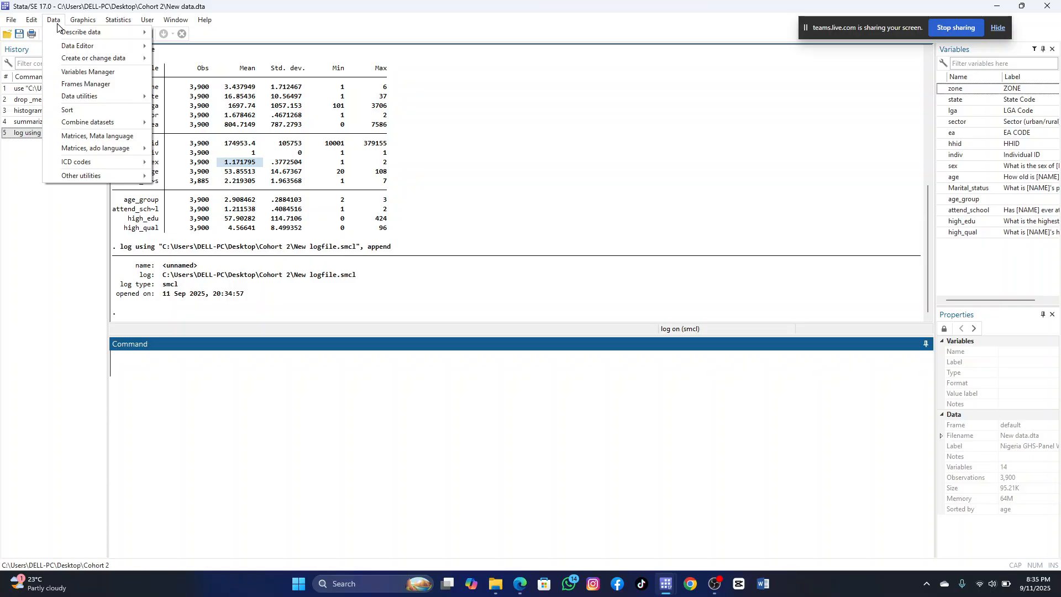
click(115, 23)
click(113, 22)
mouse_move(160, 33)
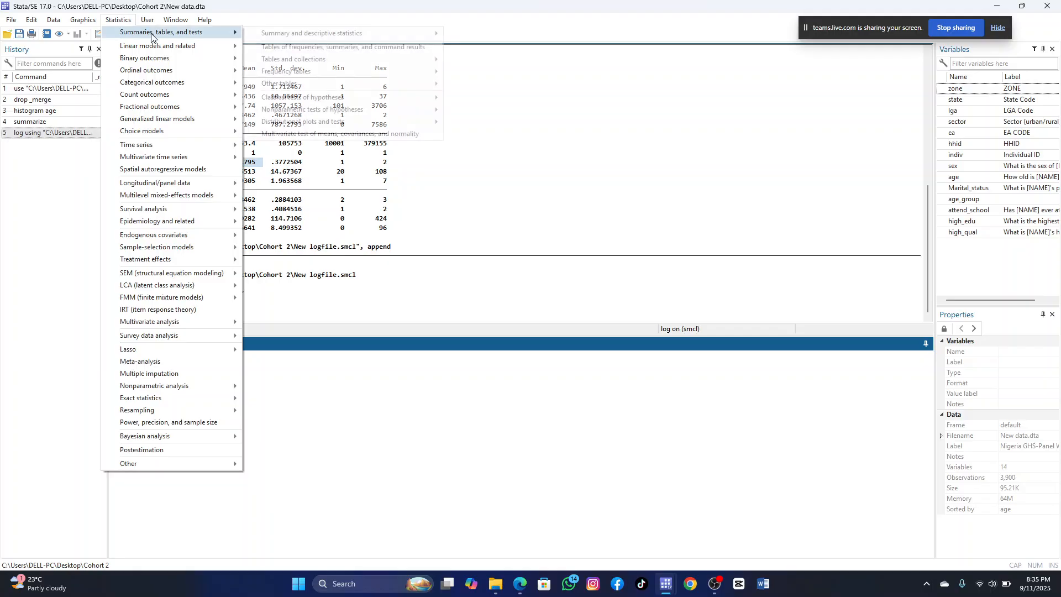
mouse_move(279, 37)
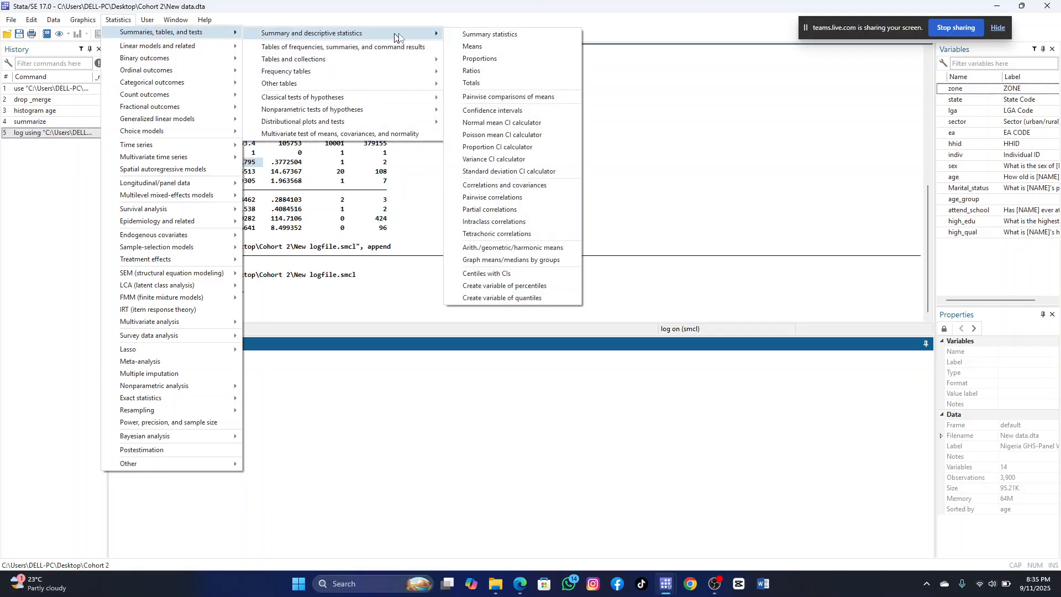
click(509, 34)
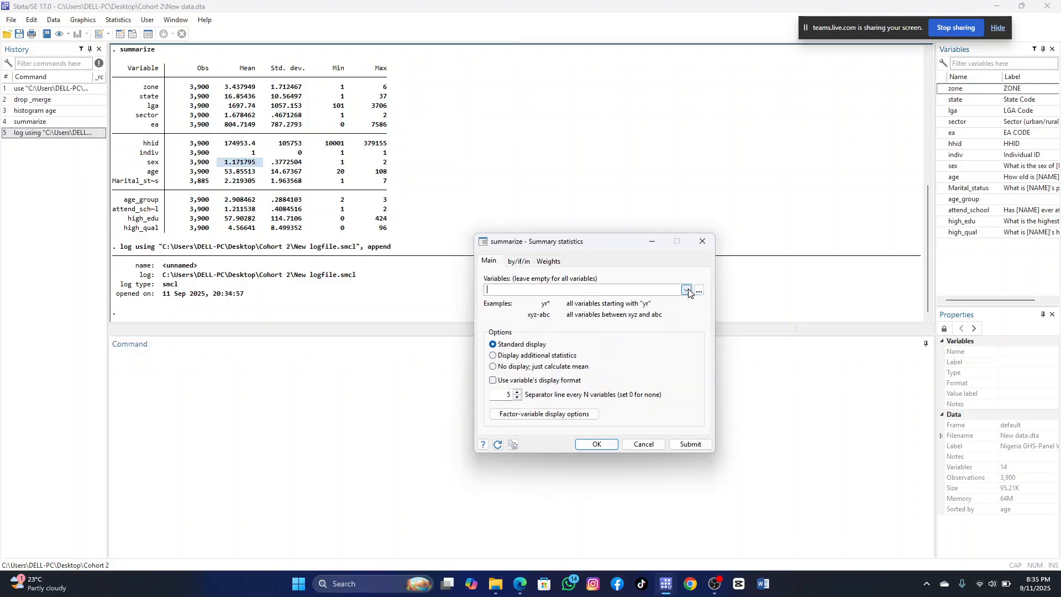
click(687, 290)
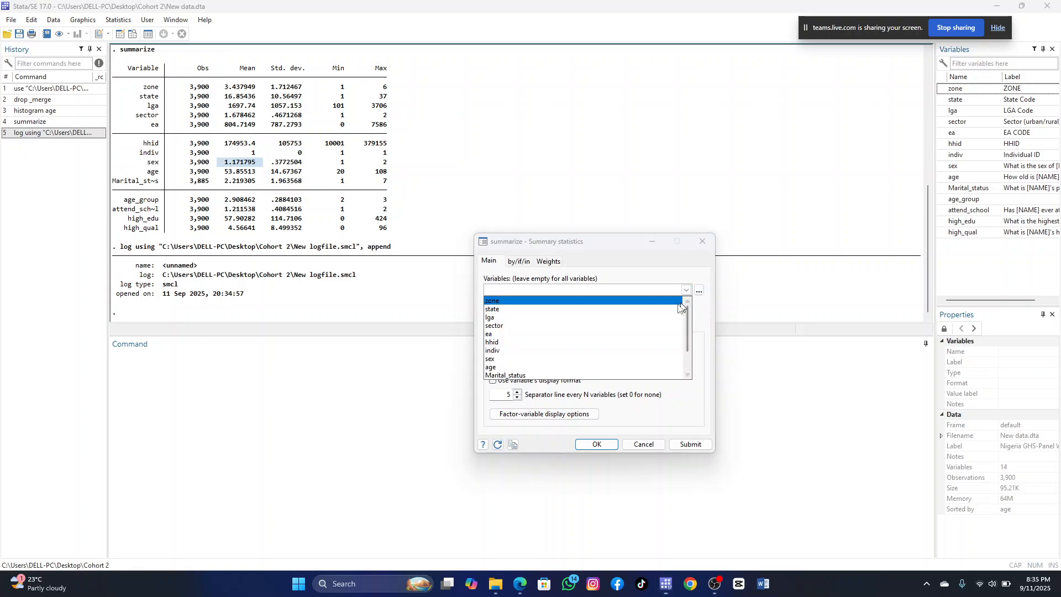
click(634, 369)
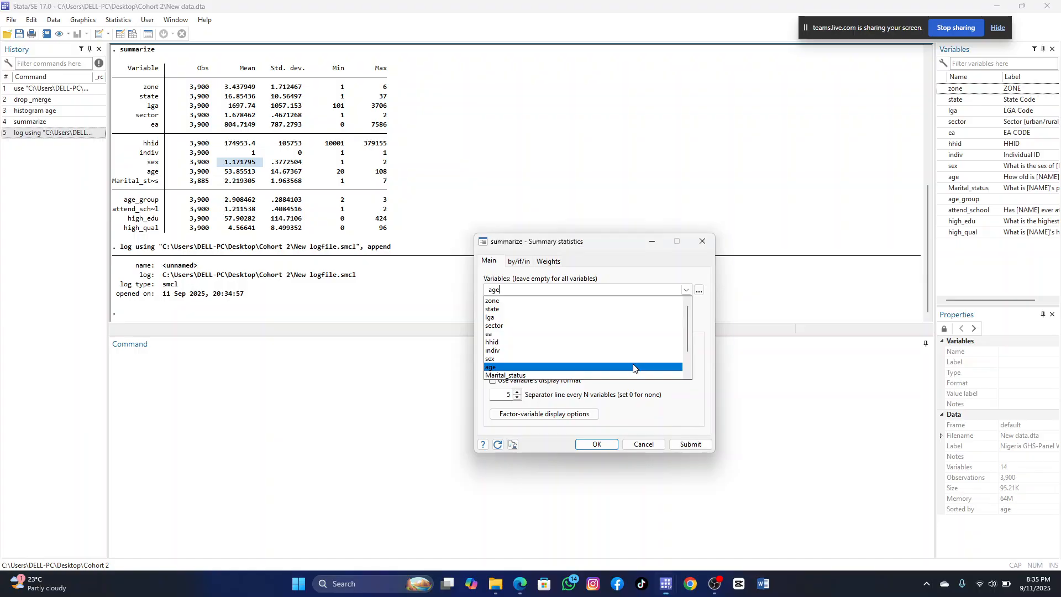
click(743, 409)
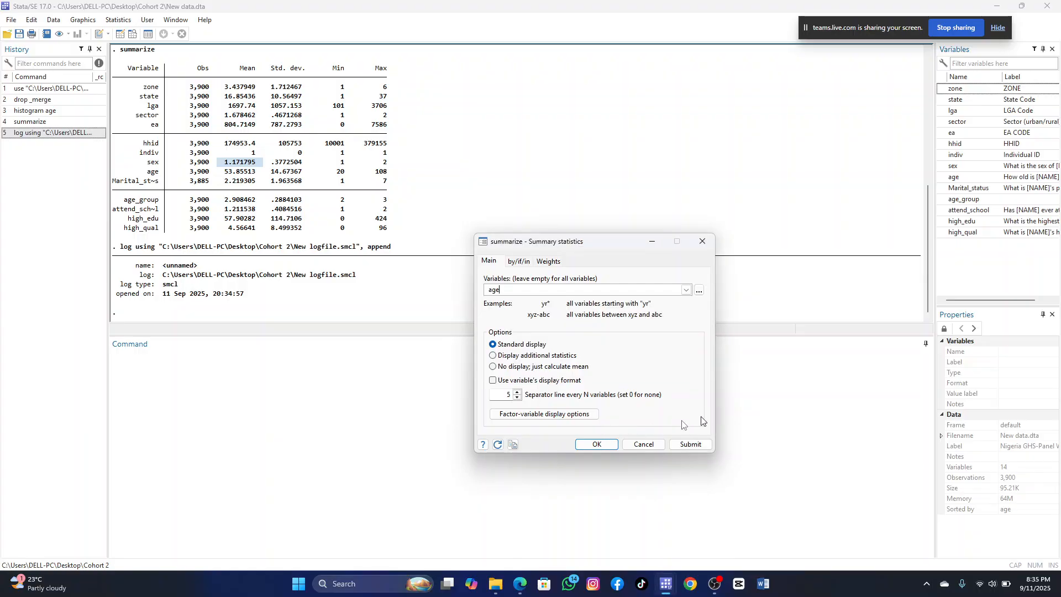
click(598, 445)
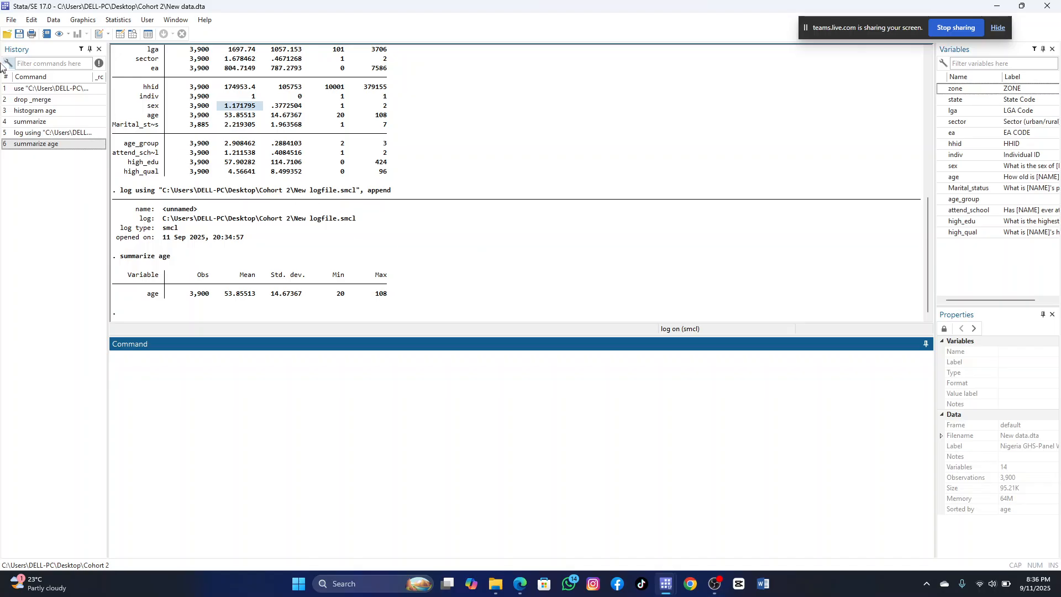
Produce a one-way frequency table of the categorical variable sex and highlight the percentage of males in the results.
click(124, 22)
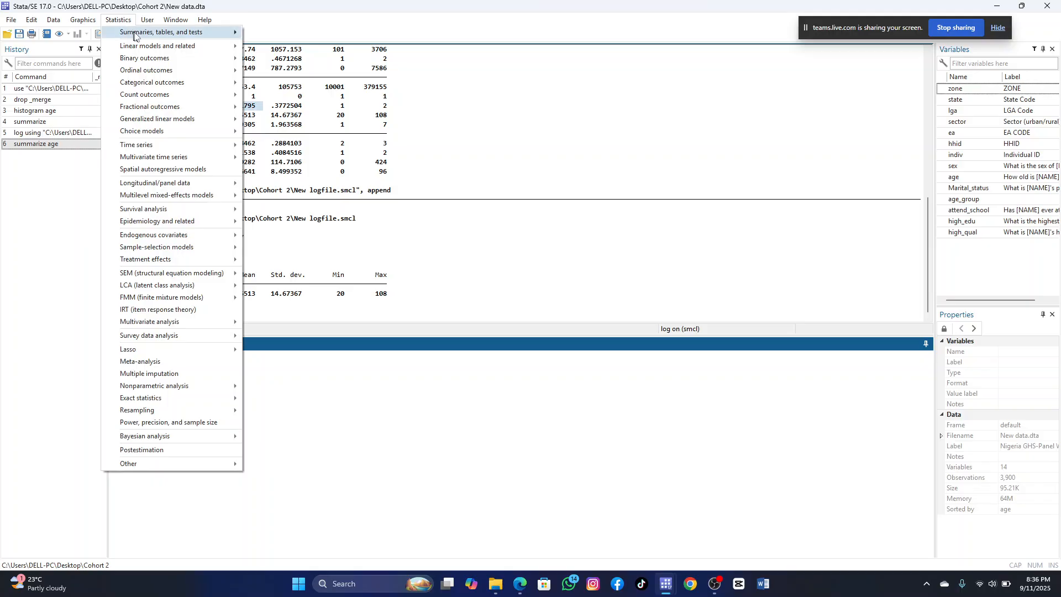
mouse_move(140, 38)
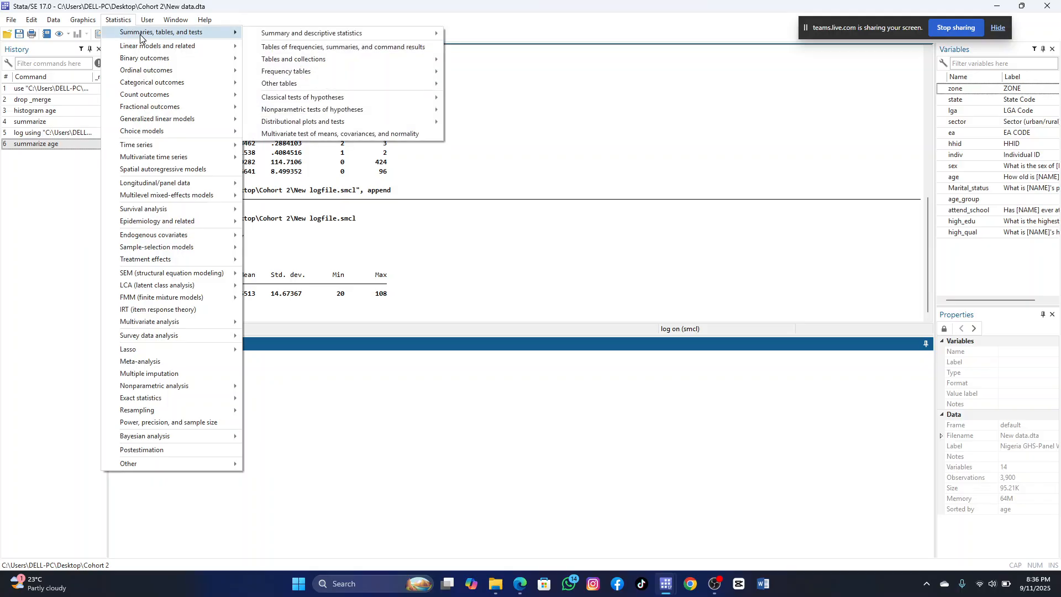
mouse_move(308, 74)
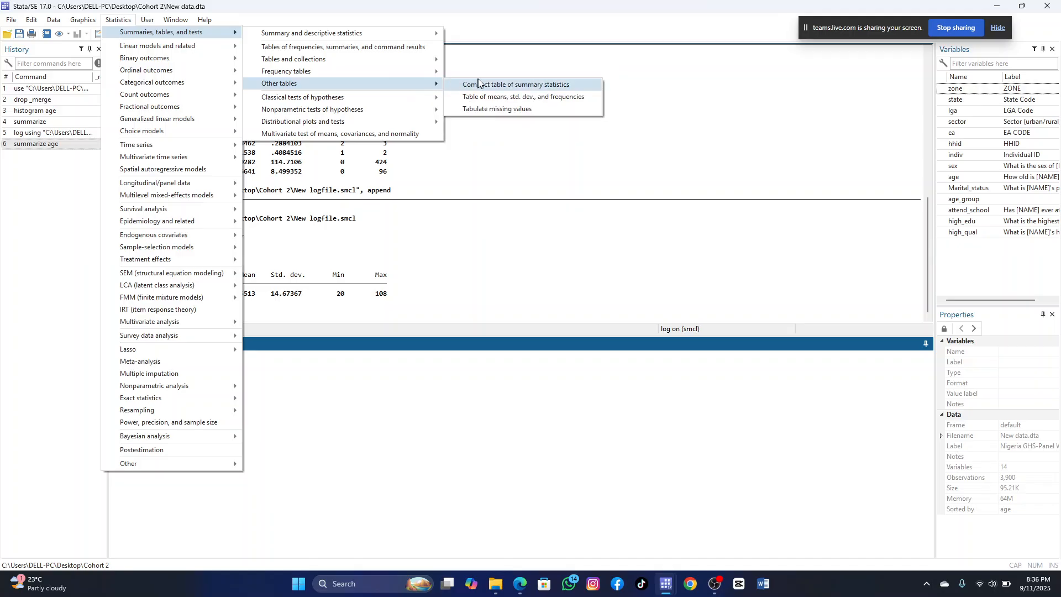
click(493, 72)
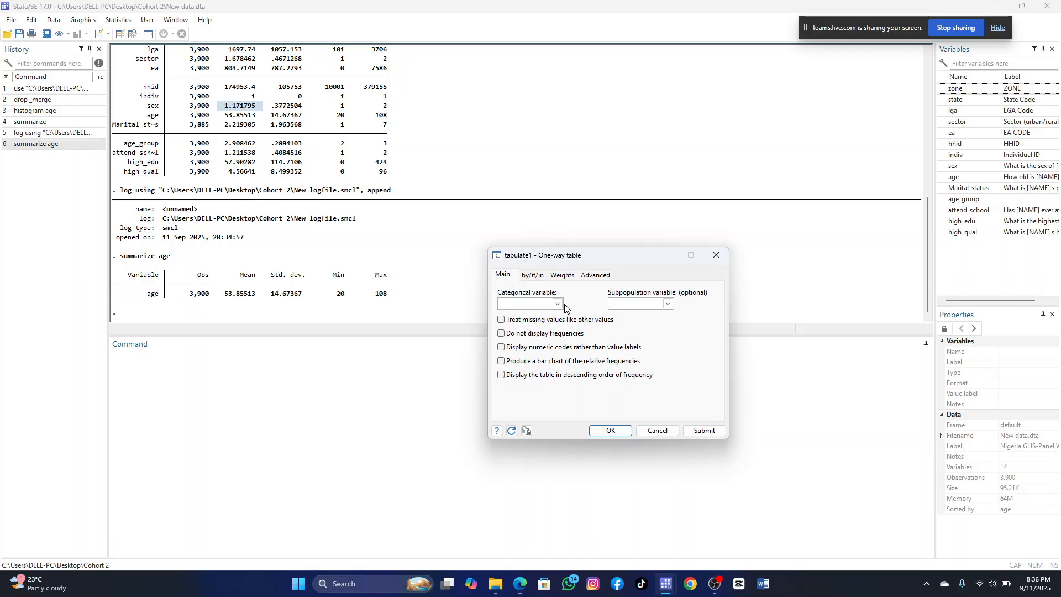
click(559, 304)
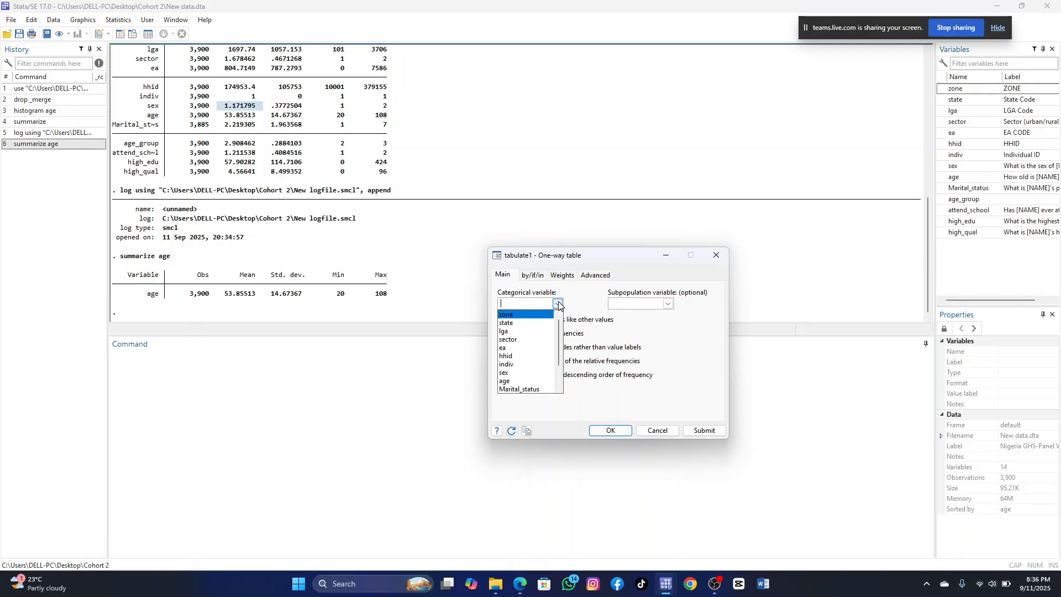
click(521, 374)
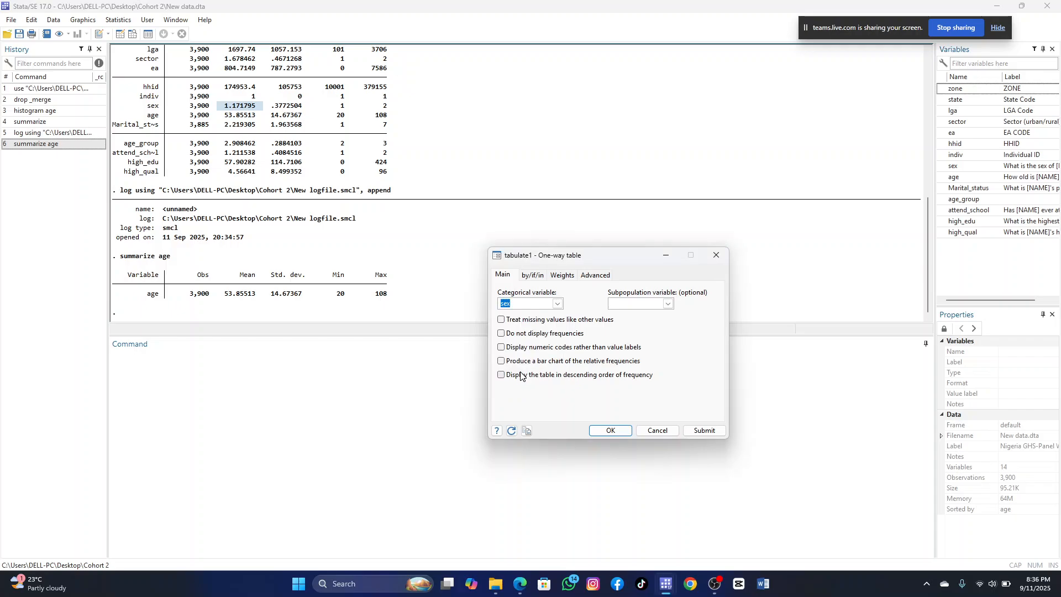
click(605, 431)
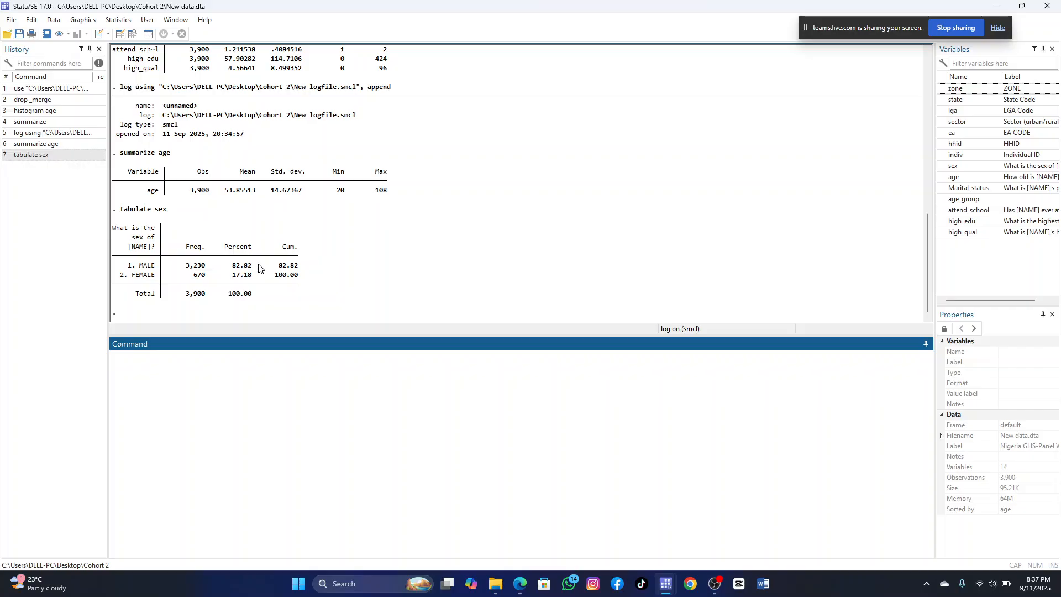
drag(259, 266, 220, 266)
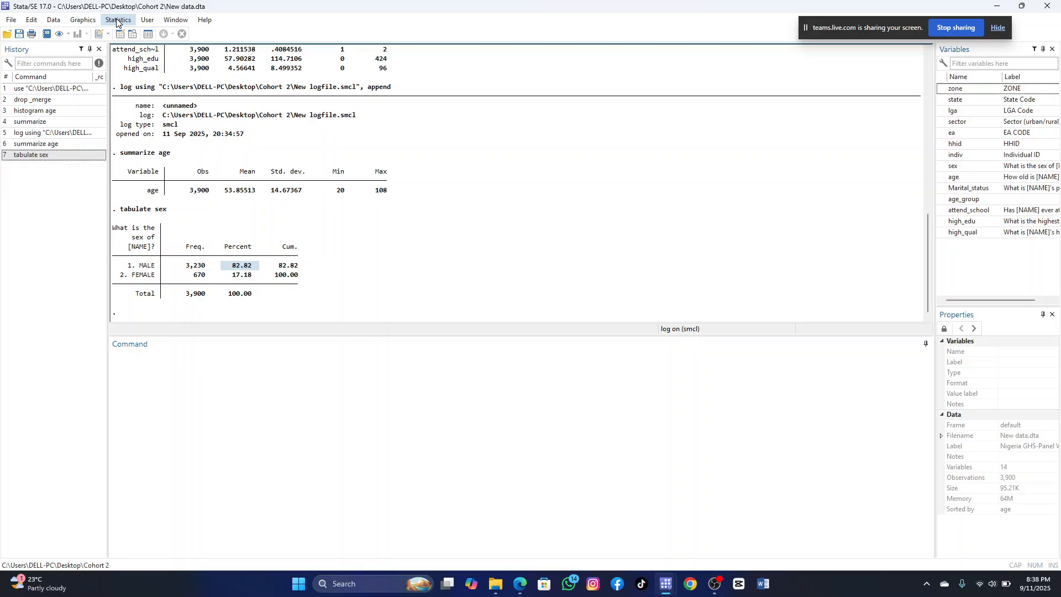
Switch to the Teams meeting in the browser, check the first page of participants, and return to Stata.
click(117, 21)
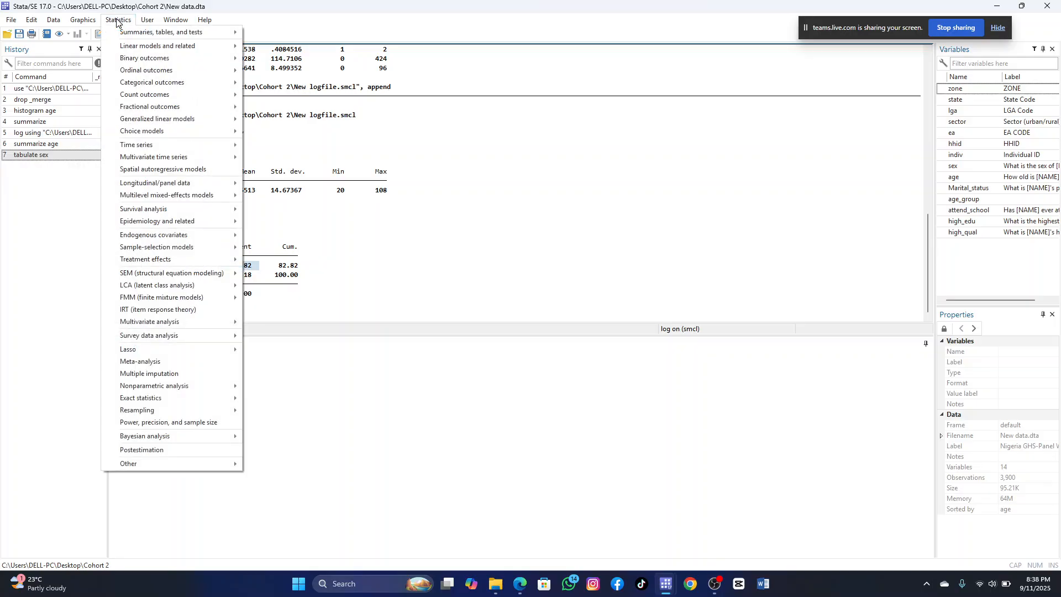
mouse_move(137, 36)
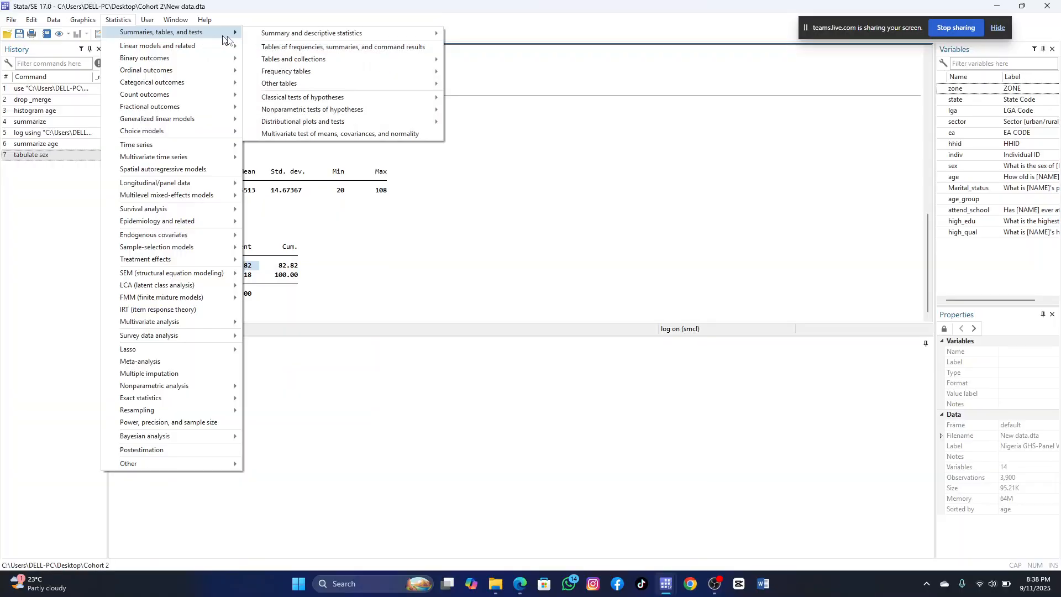
mouse_move(297, 38)
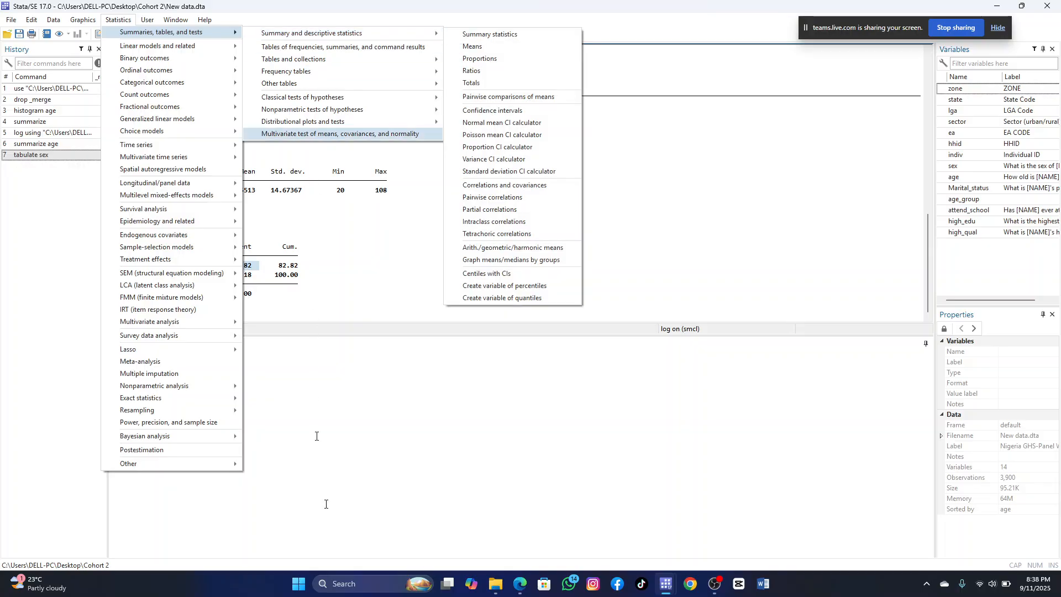
mouse_move(520, 584)
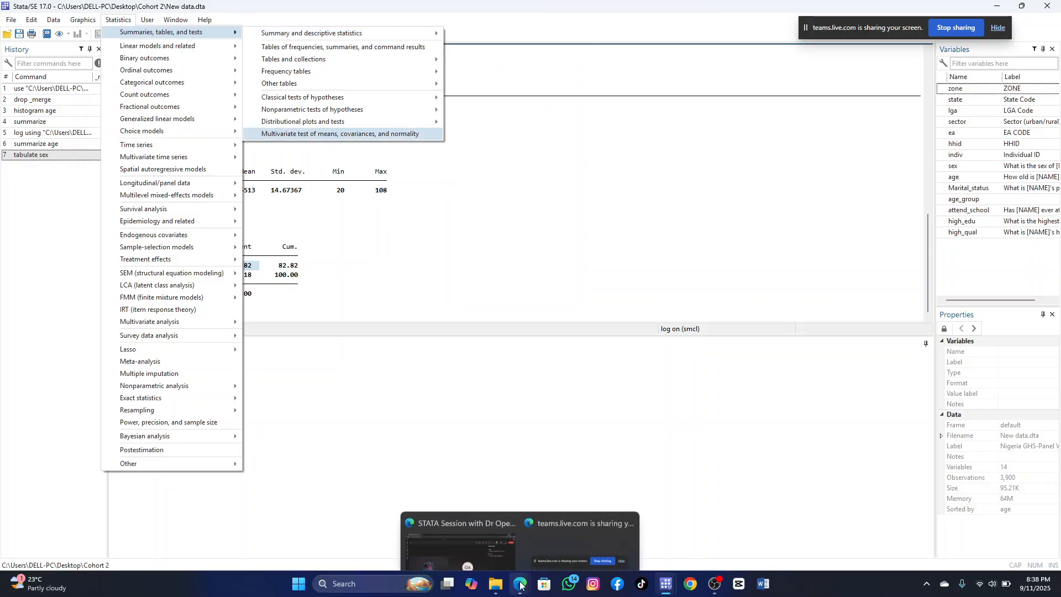
click(509, 548)
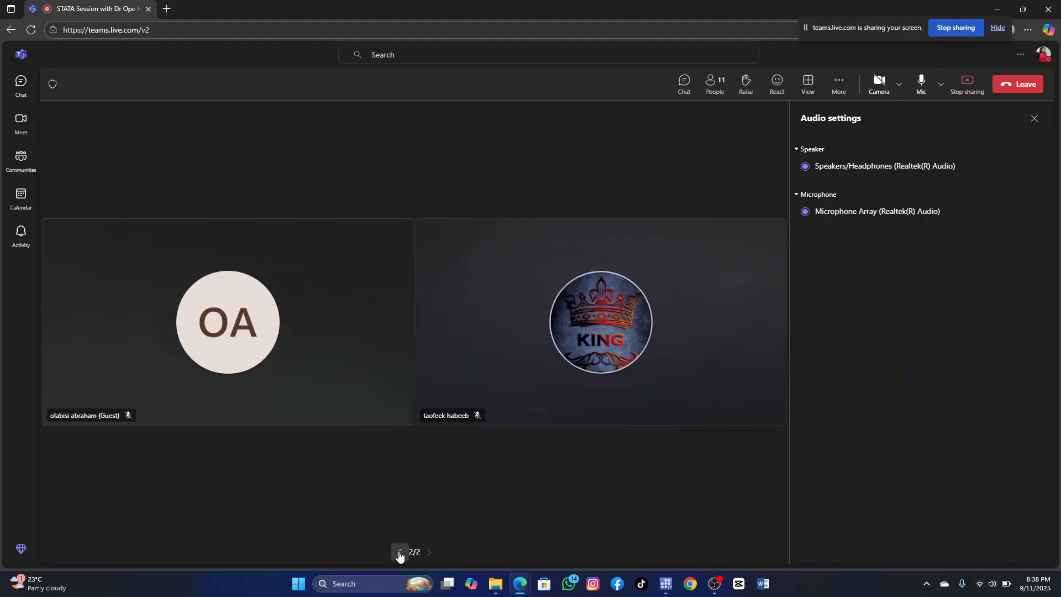
click(401, 552)
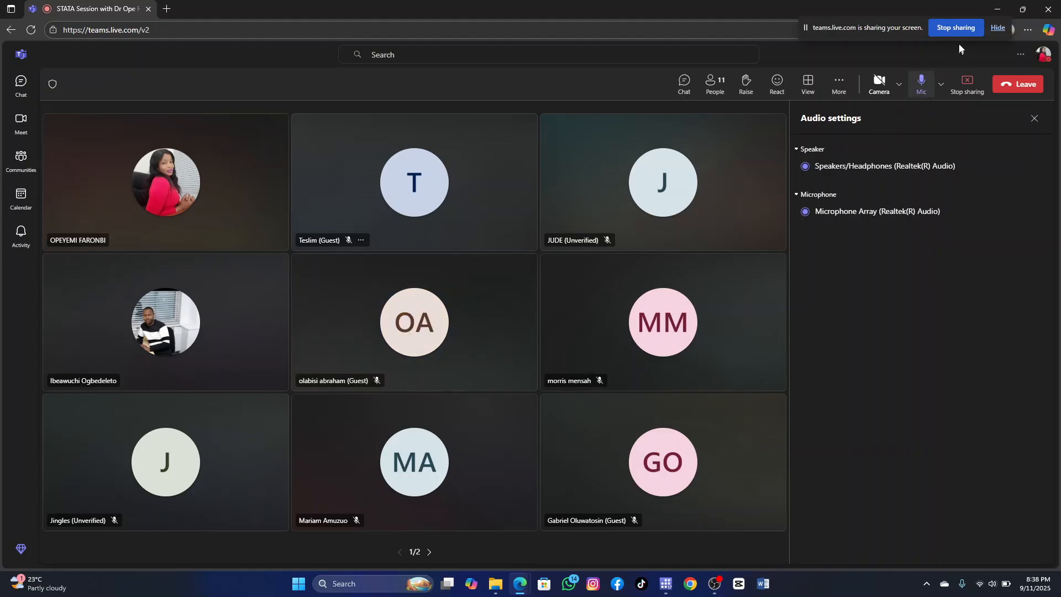
click(998, 10)
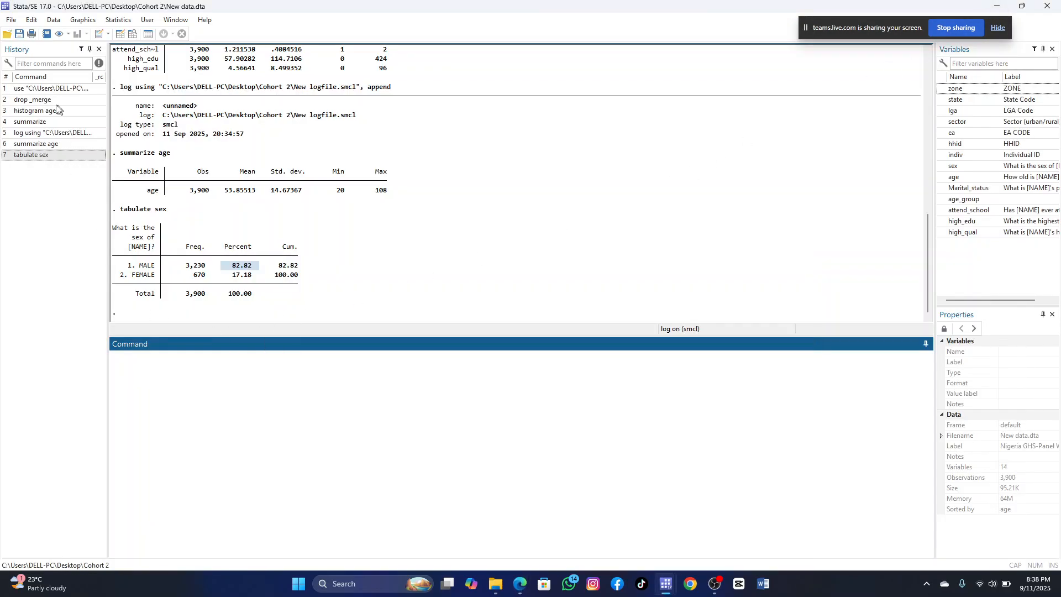
Produce a two-way frequency table with sex as the row variable and Marital_status as the column variable.
click(117, 22)
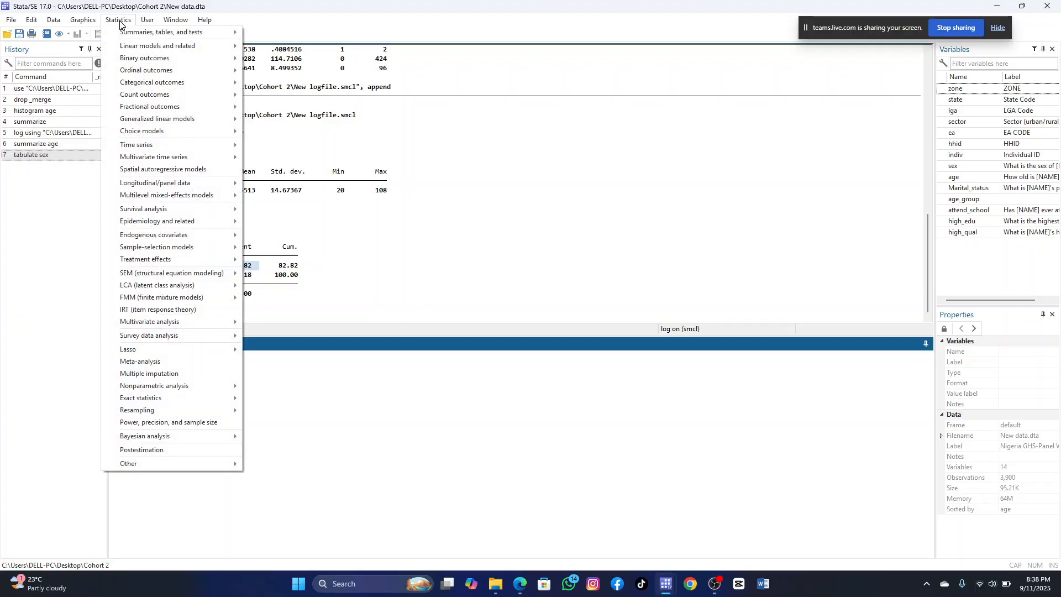
mouse_move(153, 34)
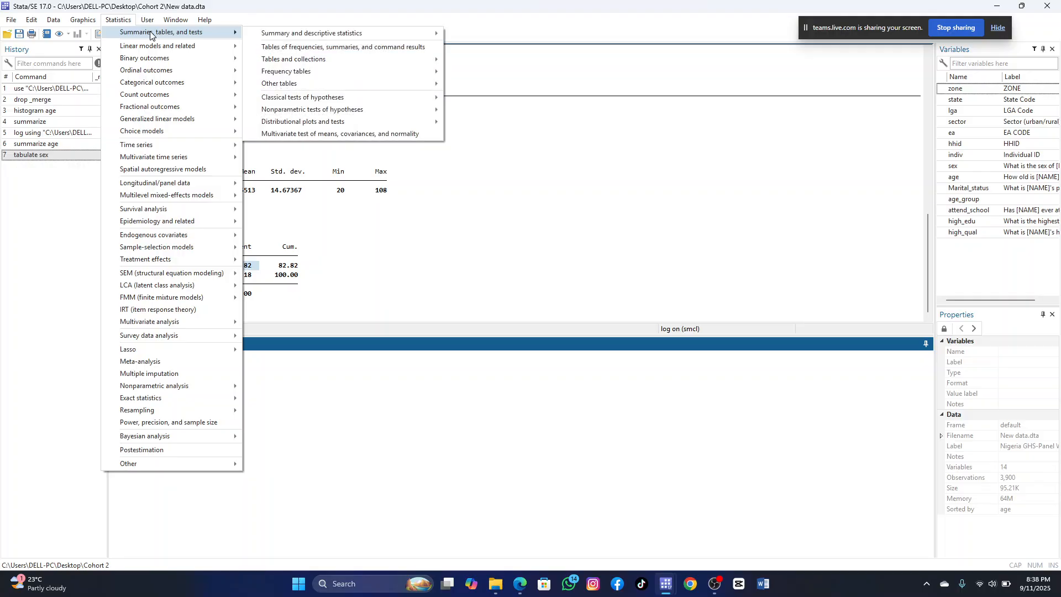
mouse_move(311, 40)
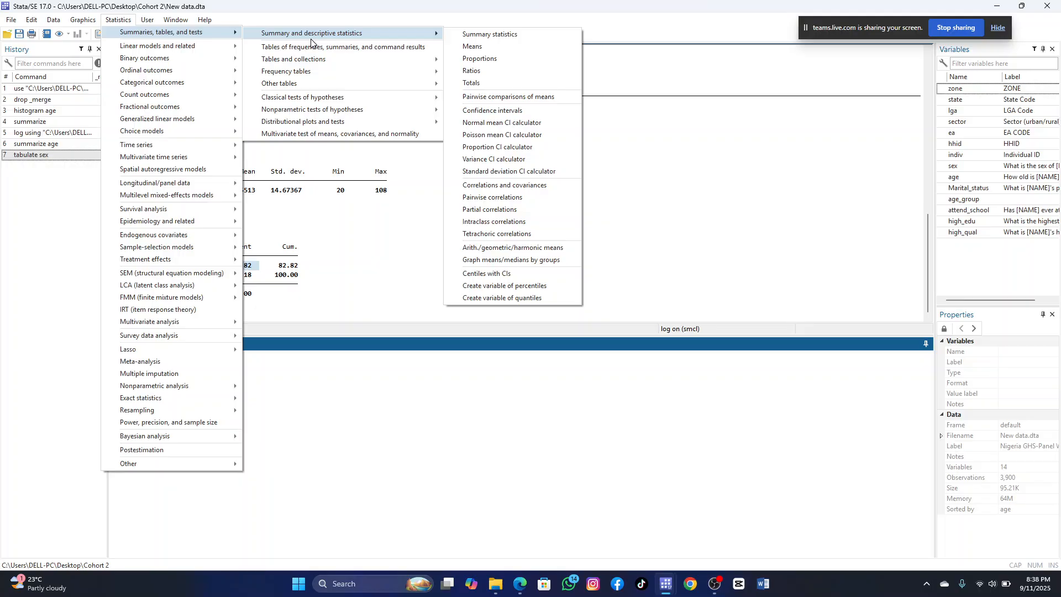
mouse_move(320, 72)
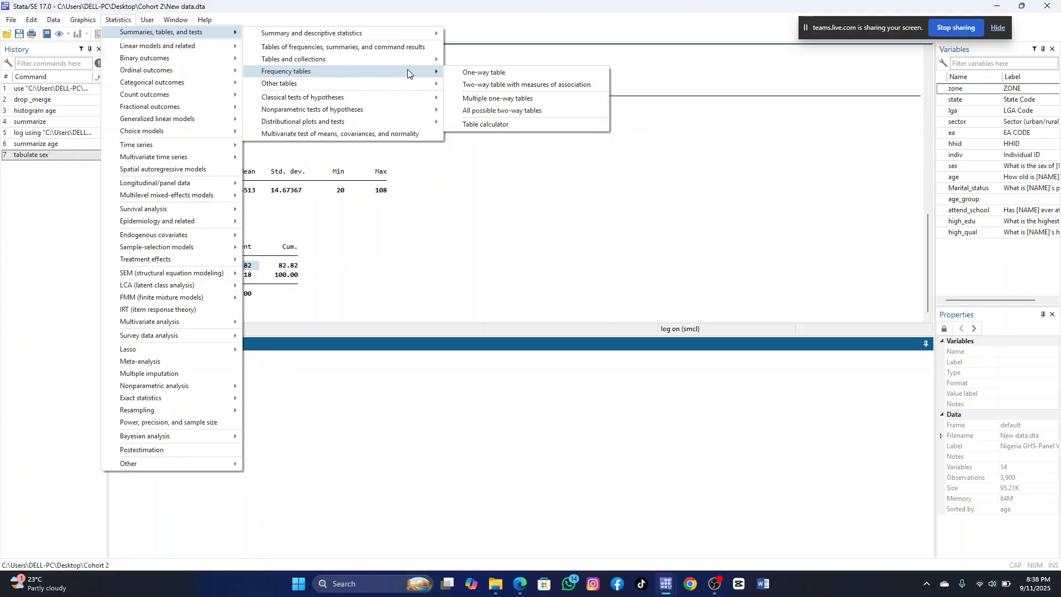
click(497, 87)
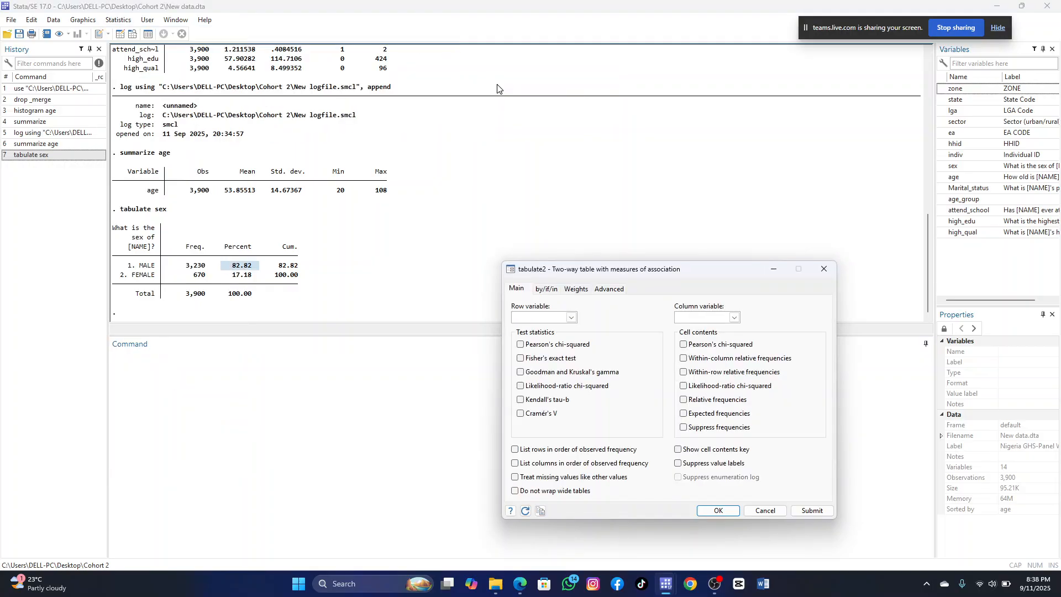
click(572, 318)
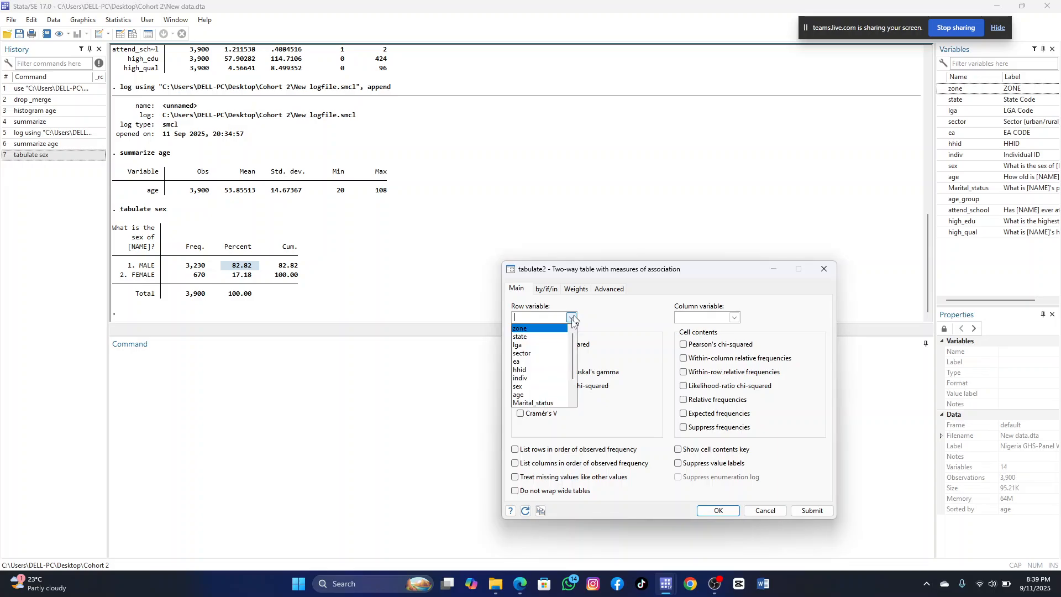
click(545, 387)
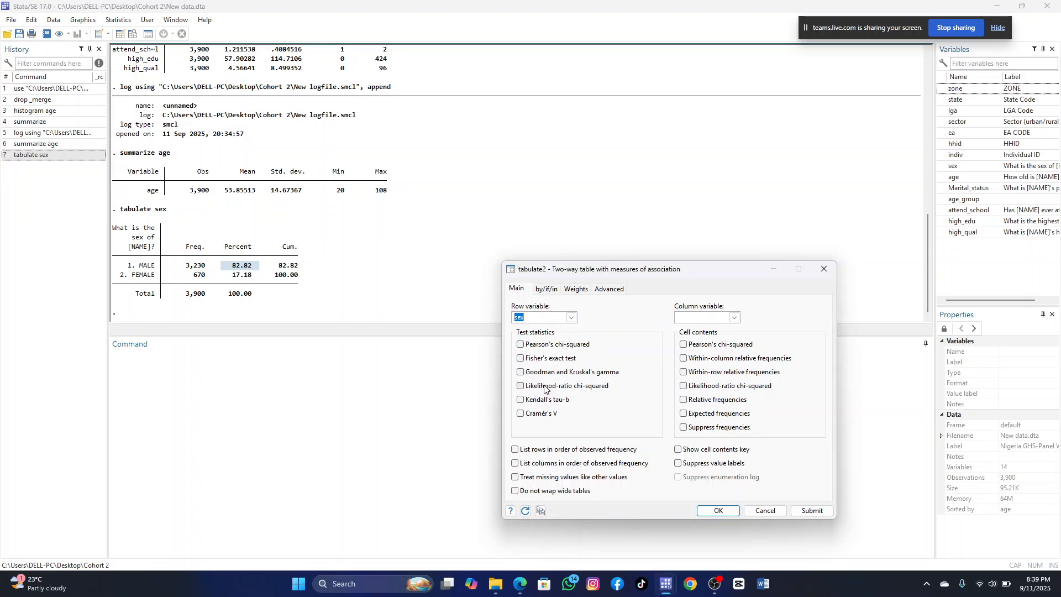
click(735, 318)
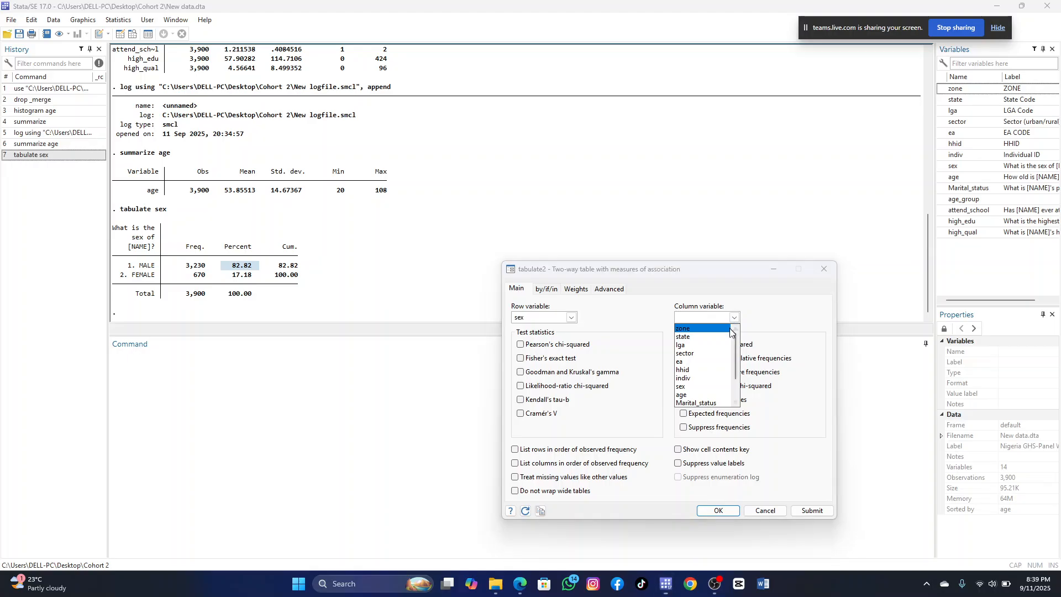
scroll(718, 392, down, 1)
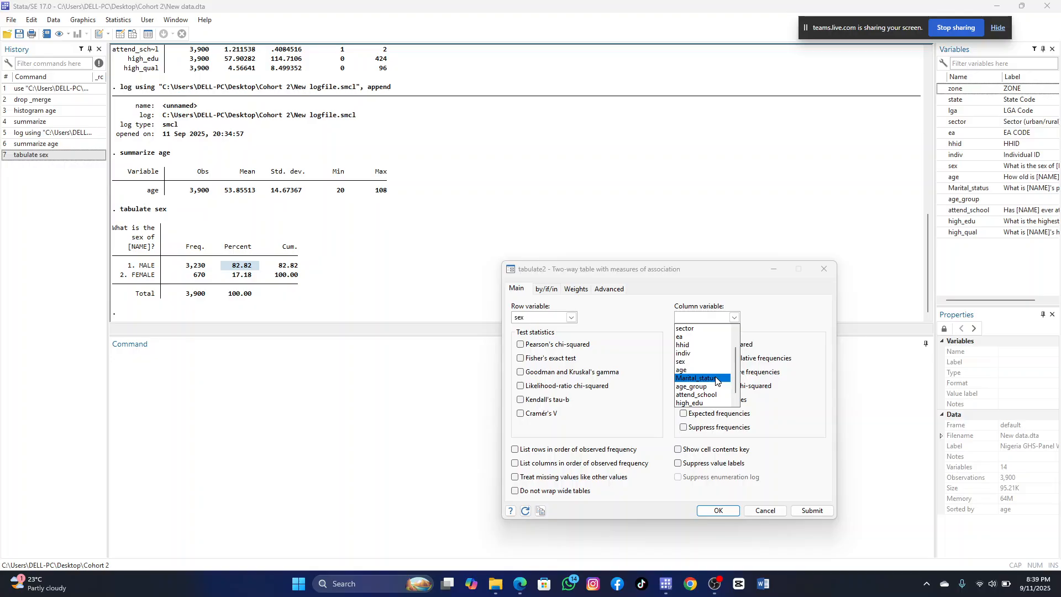
click(716, 379)
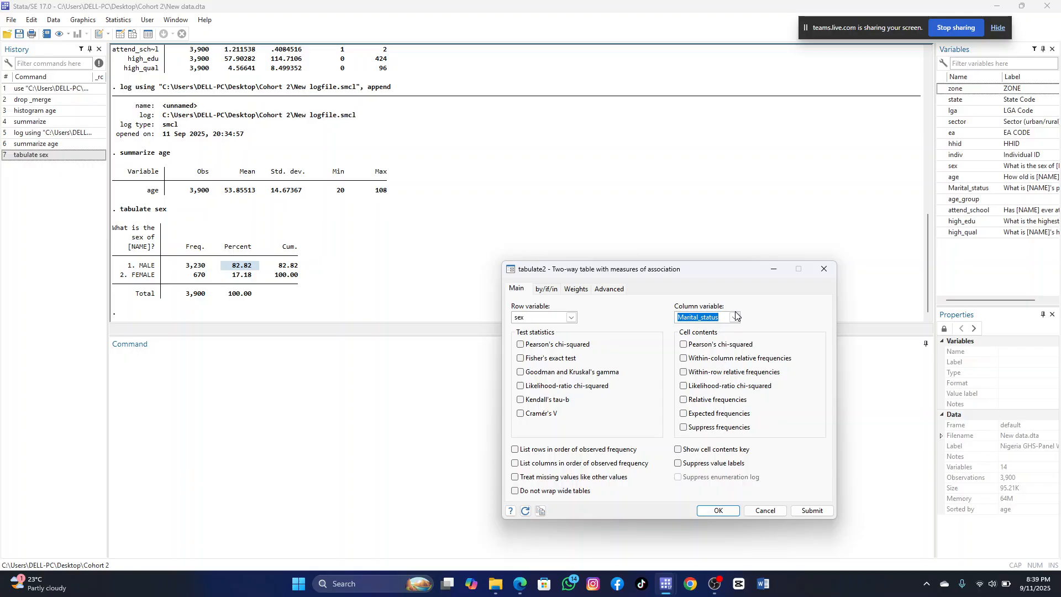
click(718, 510)
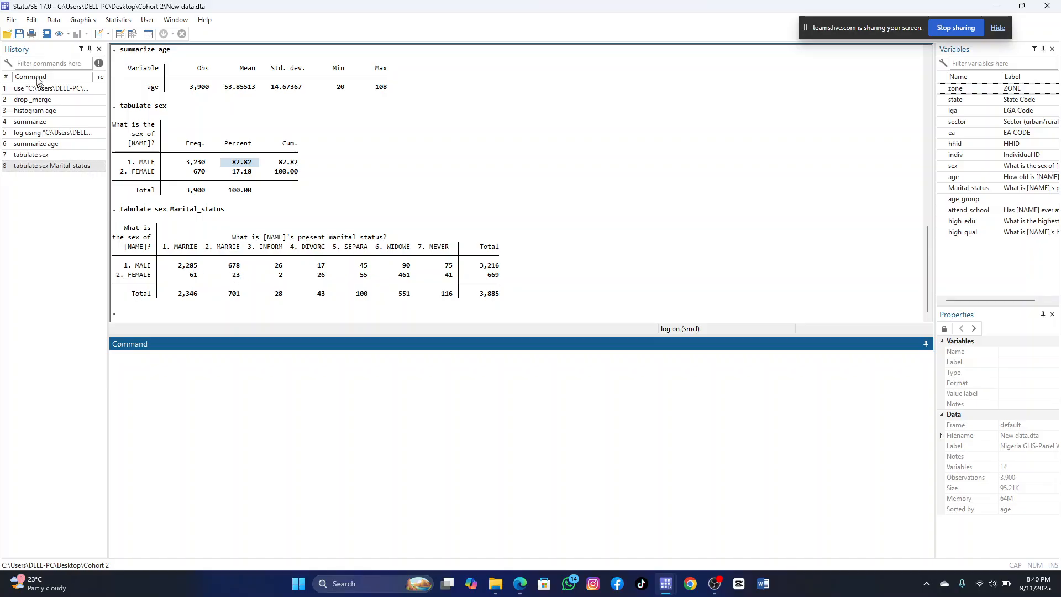
Produce the two-way table of sex by Marital_status again, applying frequency weights with sex as the weight variable.
click(114, 21)
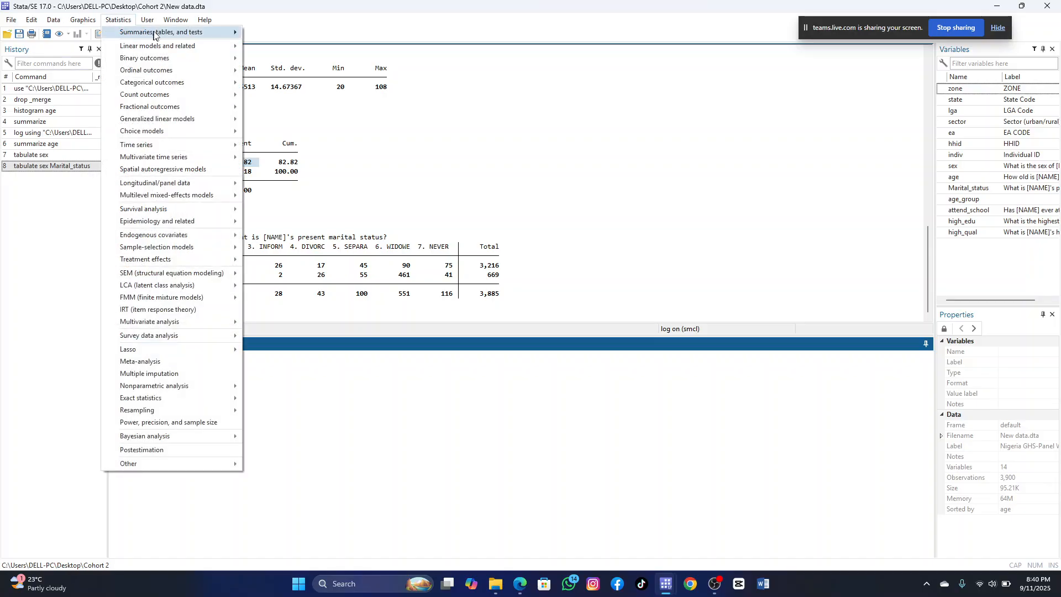
mouse_move(162, 34)
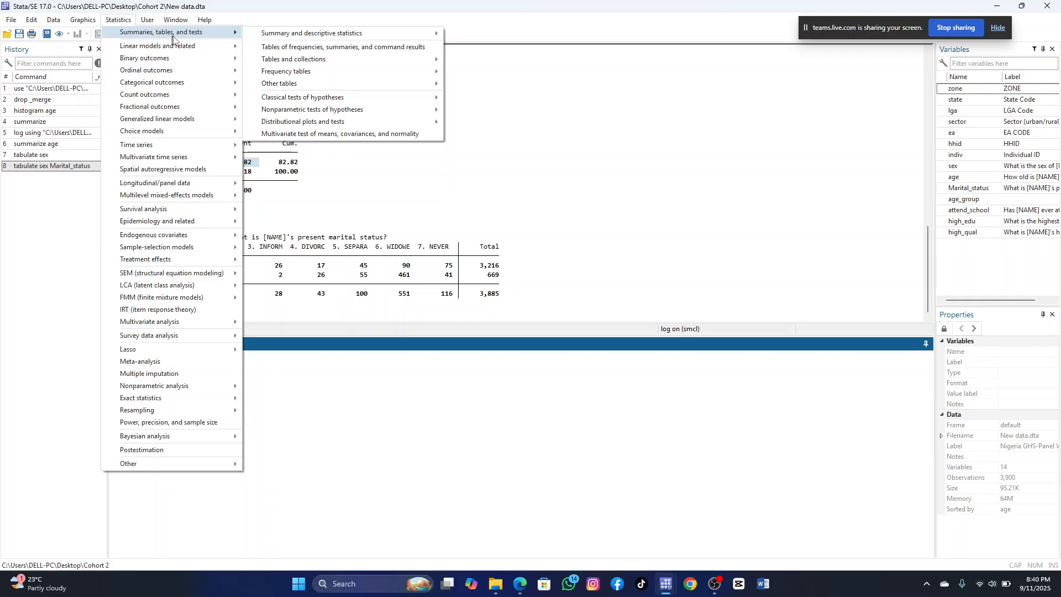
mouse_move(338, 77)
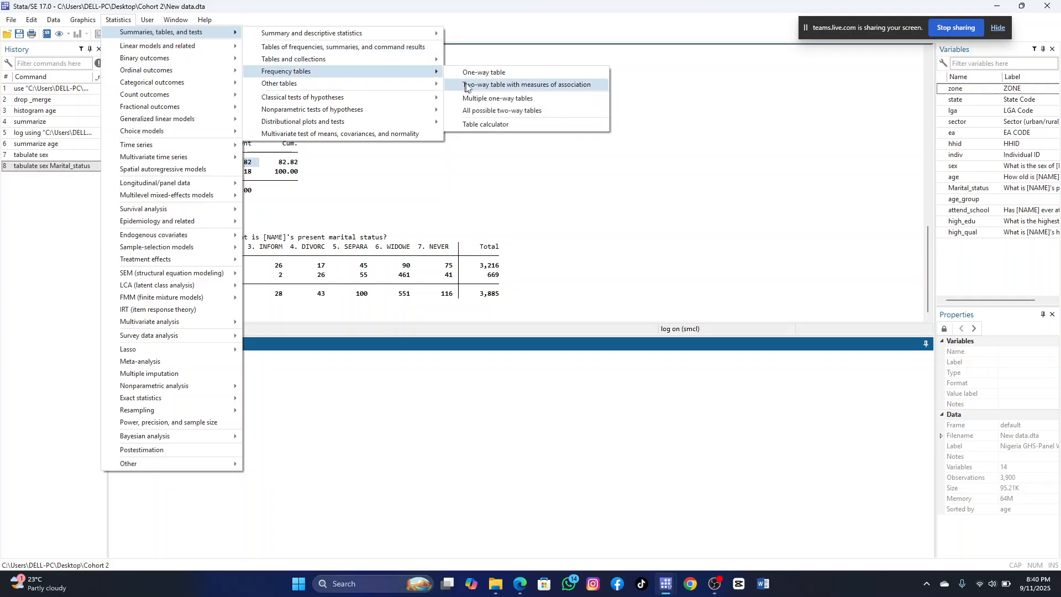
click(484, 86)
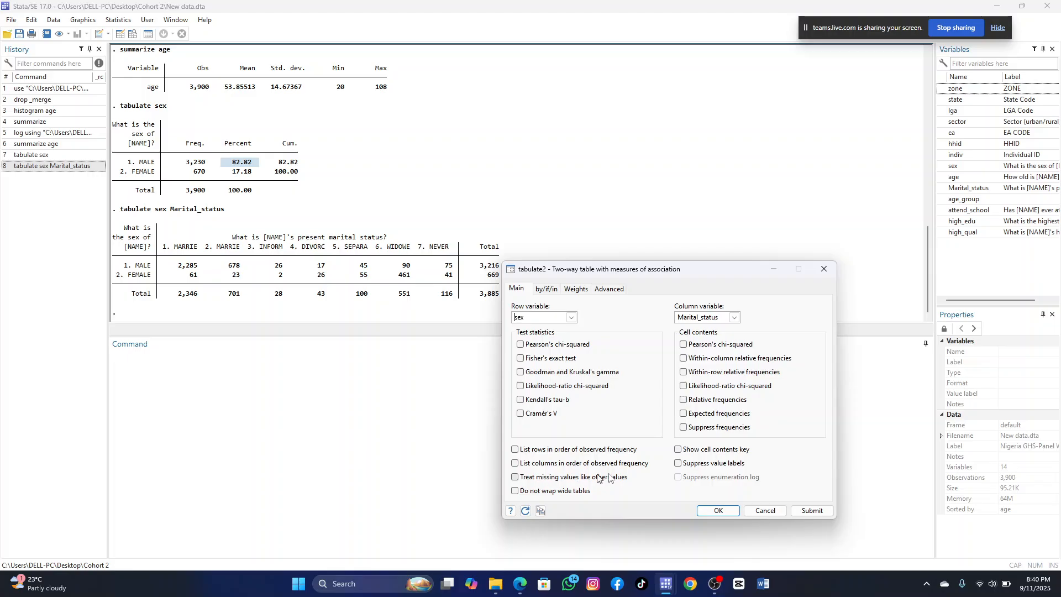
click(550, 292)
click(575, 289)
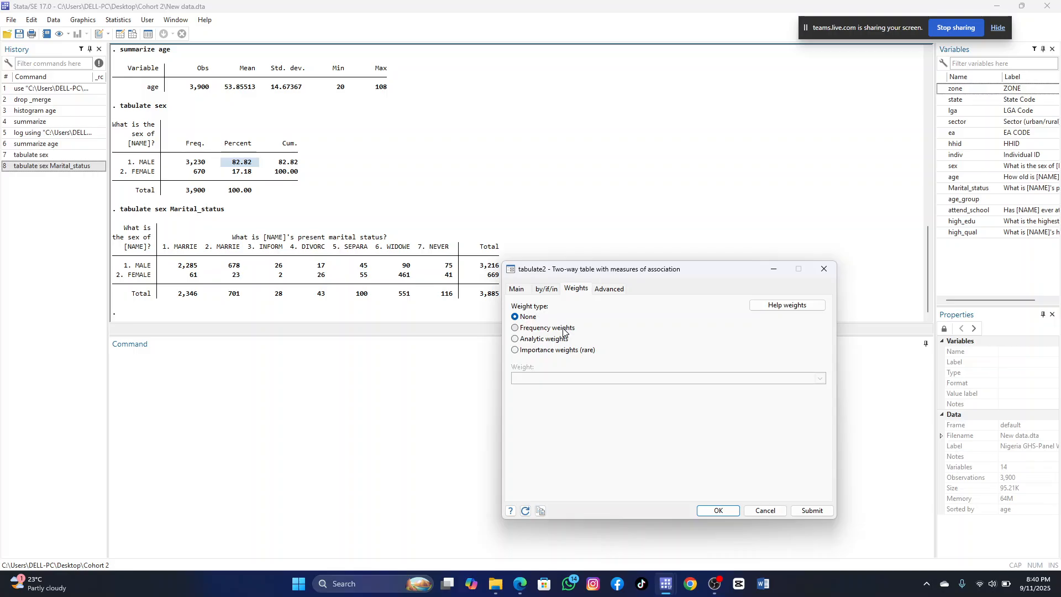
click(604, 293)
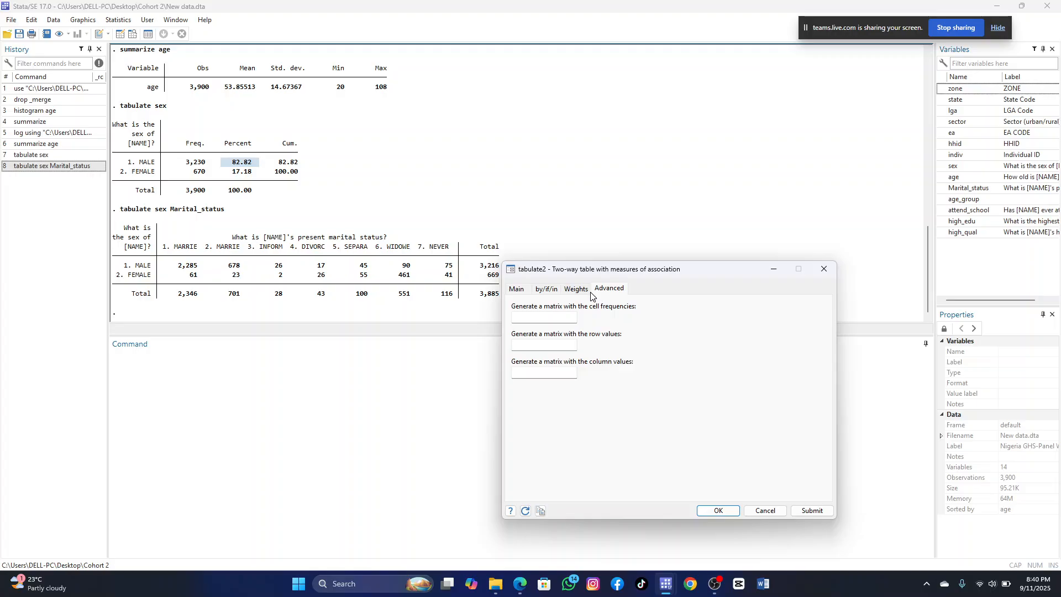
click(586, 292)
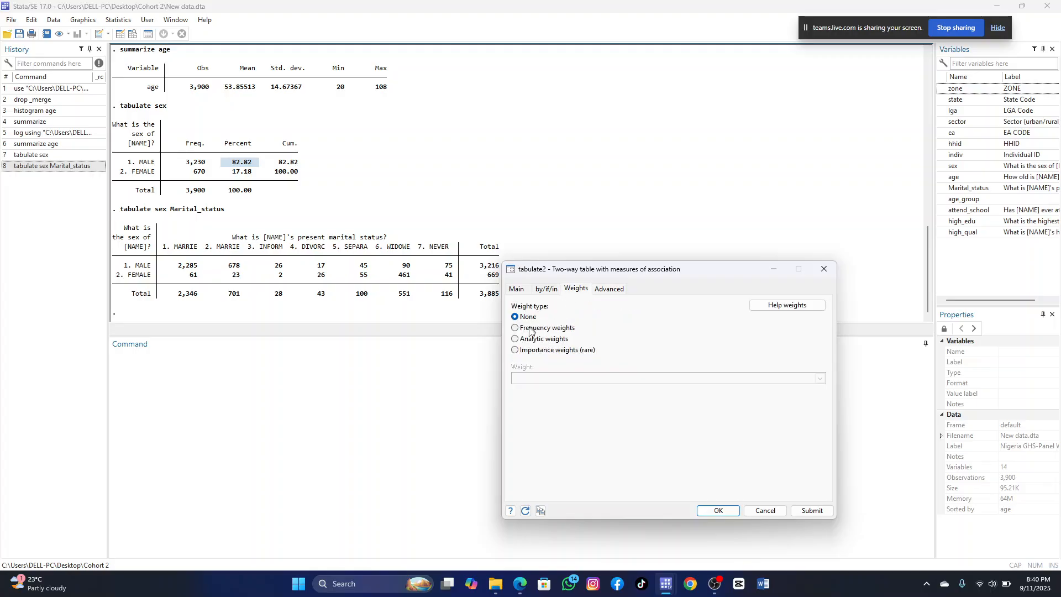
click(517, 328)
click(820, 379)
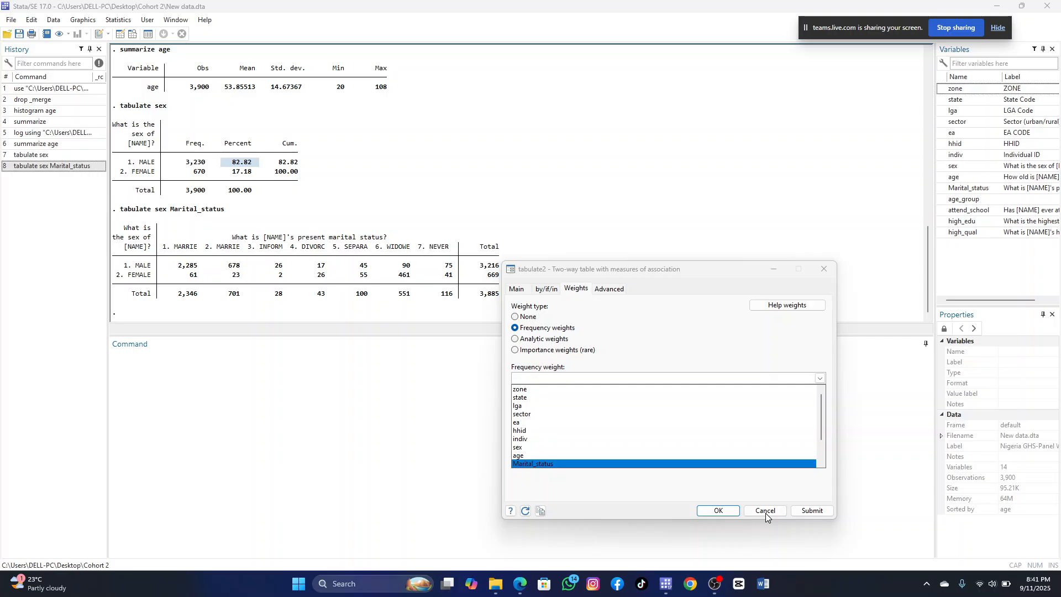
click(748, 450)
click(723, 513)
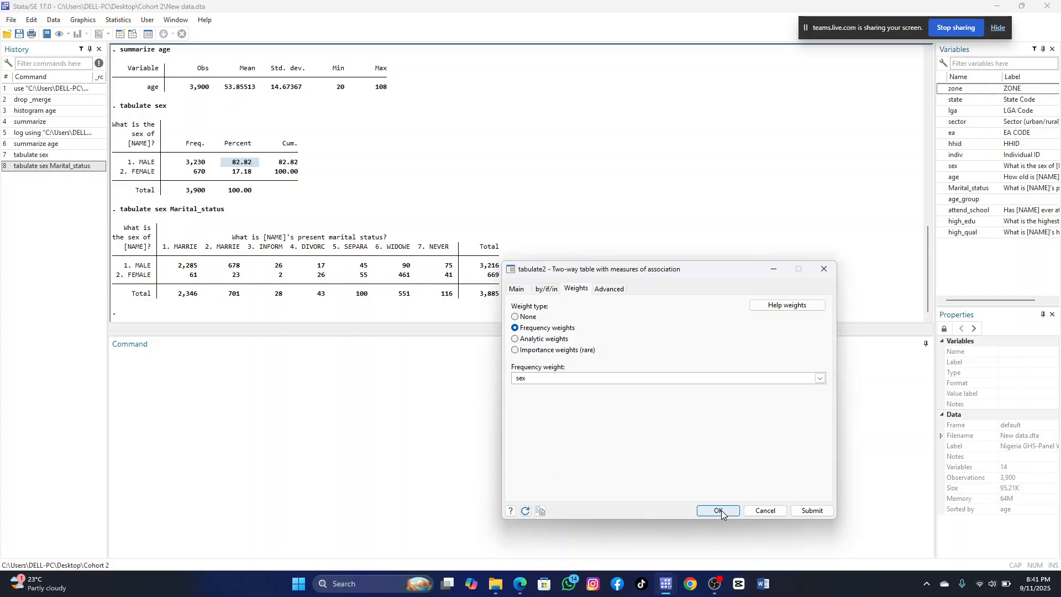
click(720, 511)
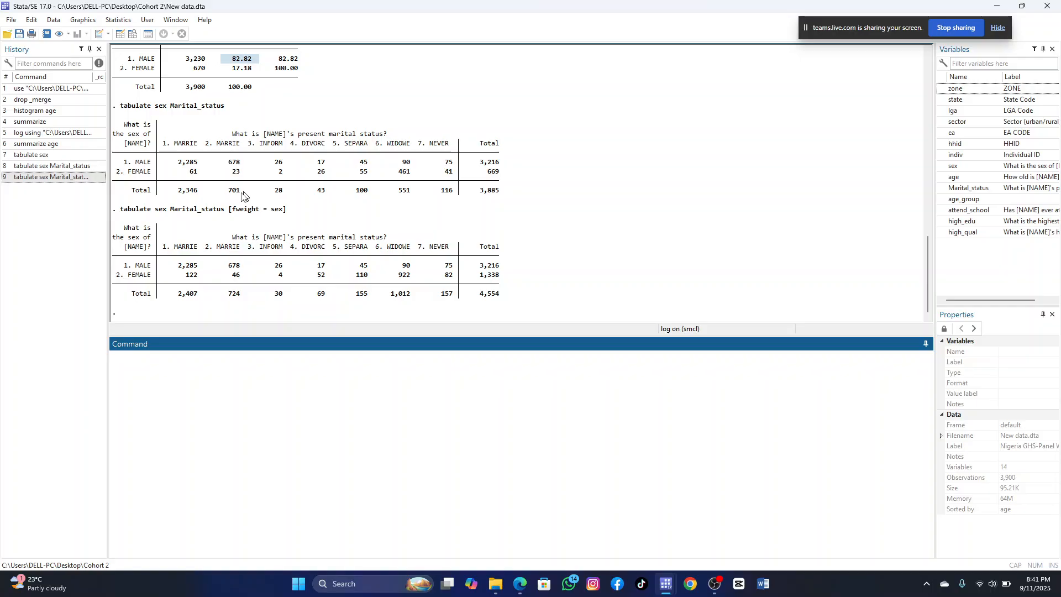
click(565, 185)
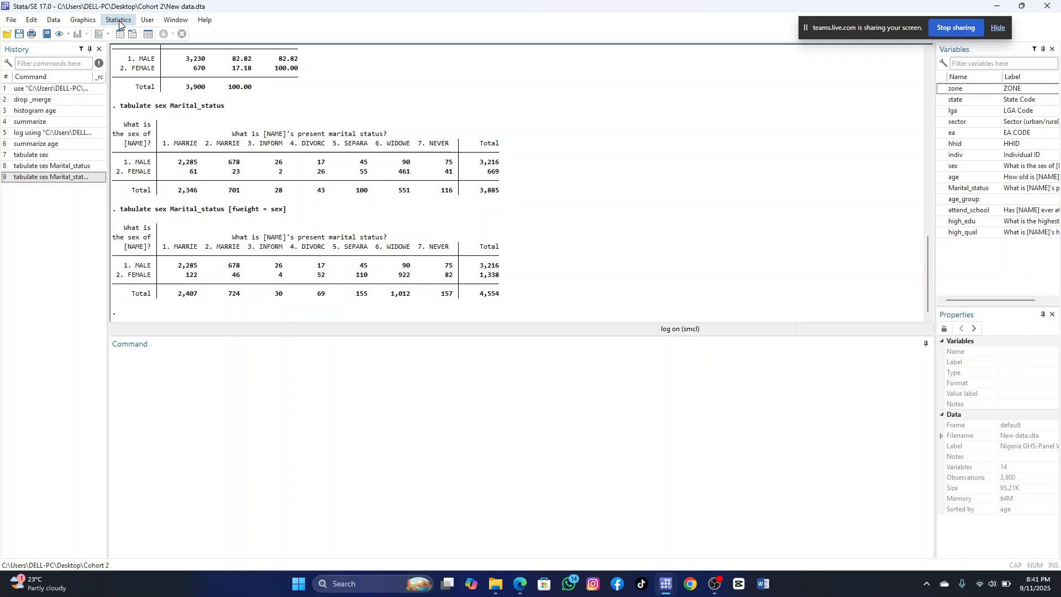
Set up a bar chart of percent of frequencies within categories, with sex as the Group 1 grouping variable.
click(83, 21)
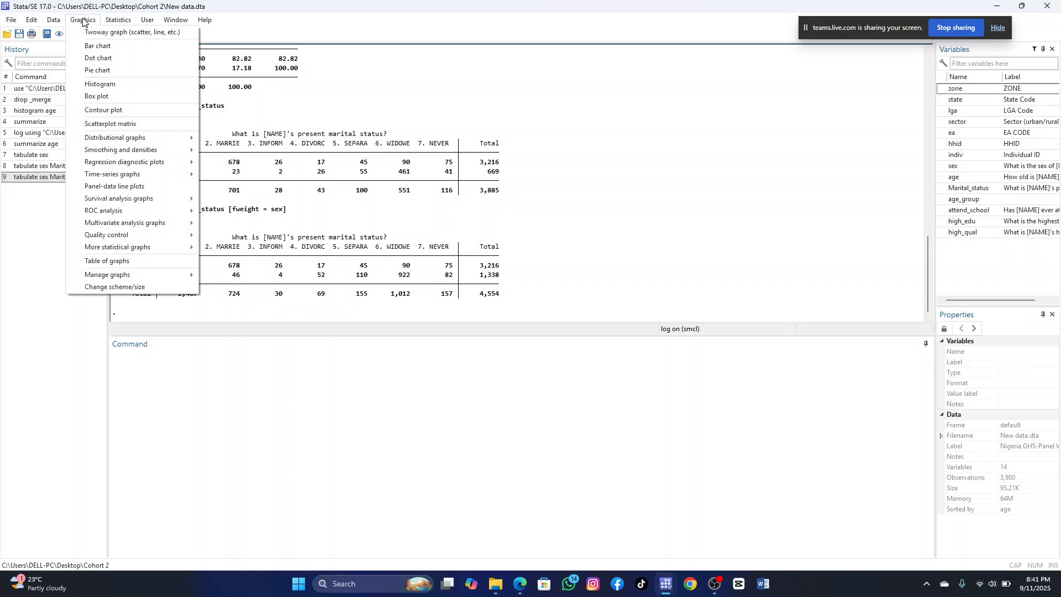
click(110, 47)
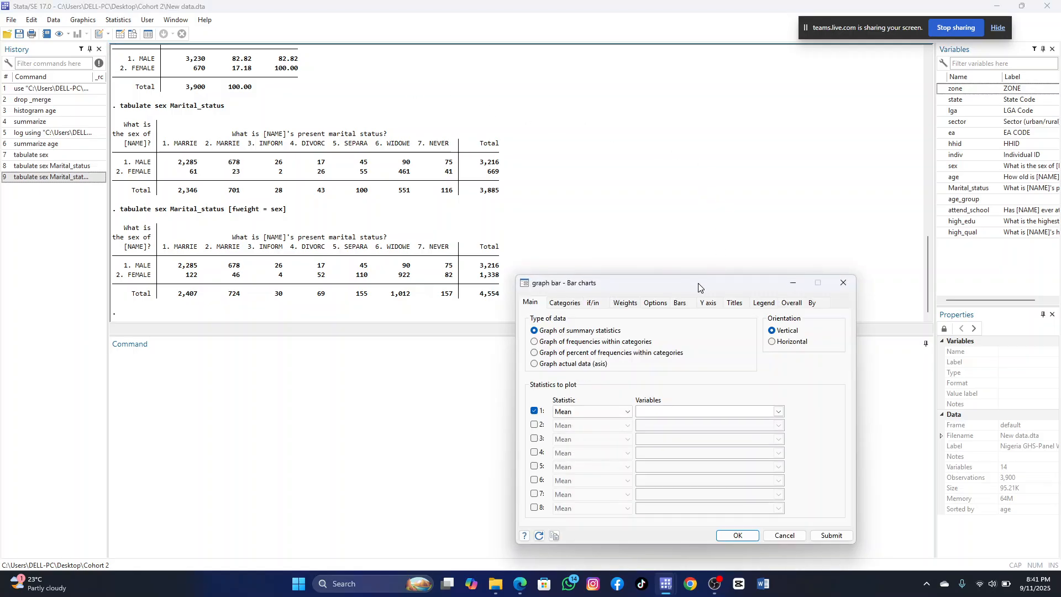
drag(698, 283, 426, 72)
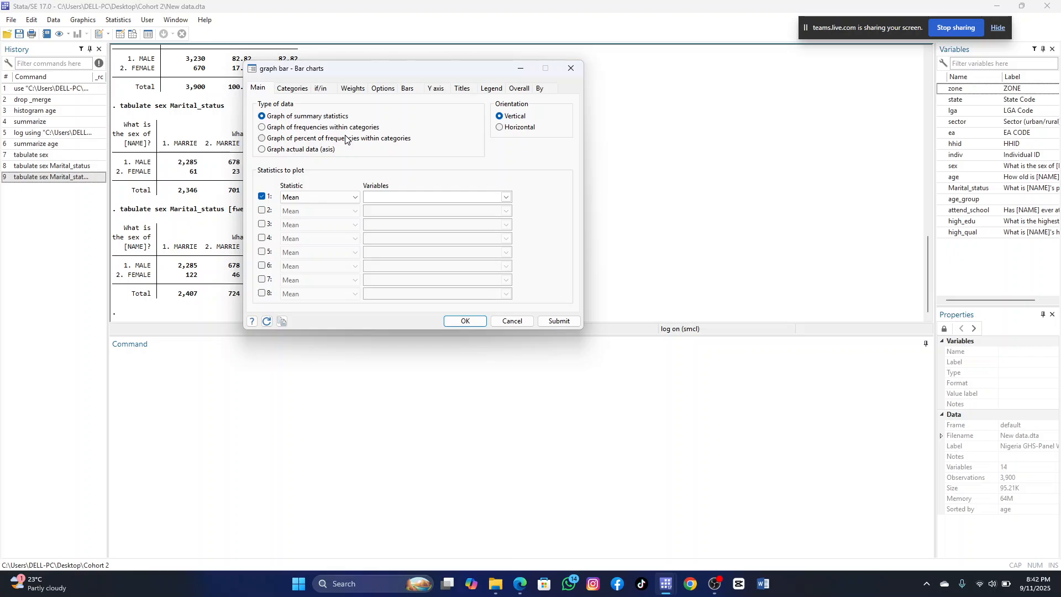
click(262, 127)
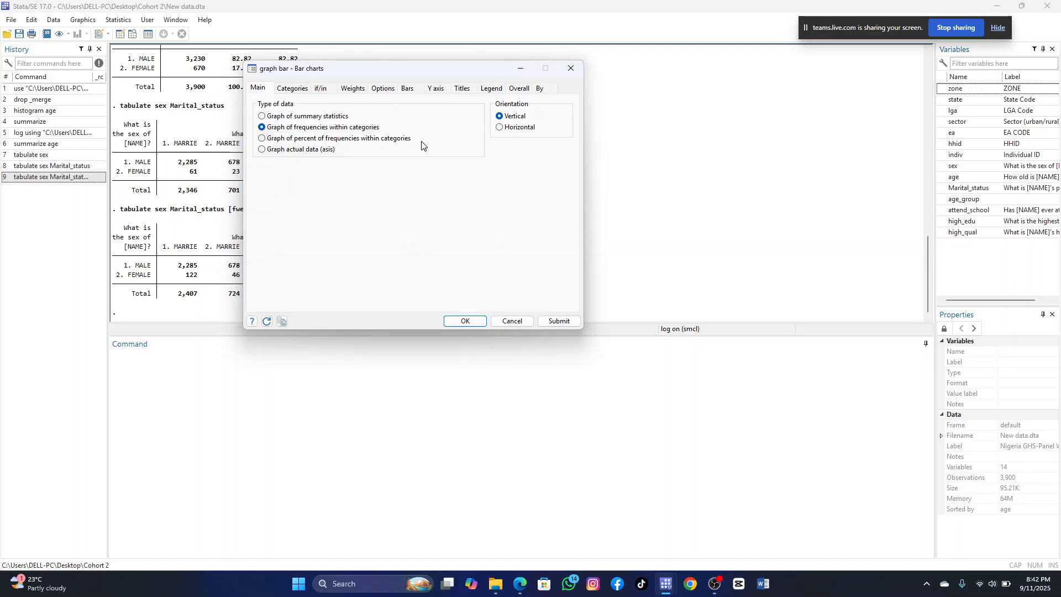
click(263, 139)
click(306, 89)
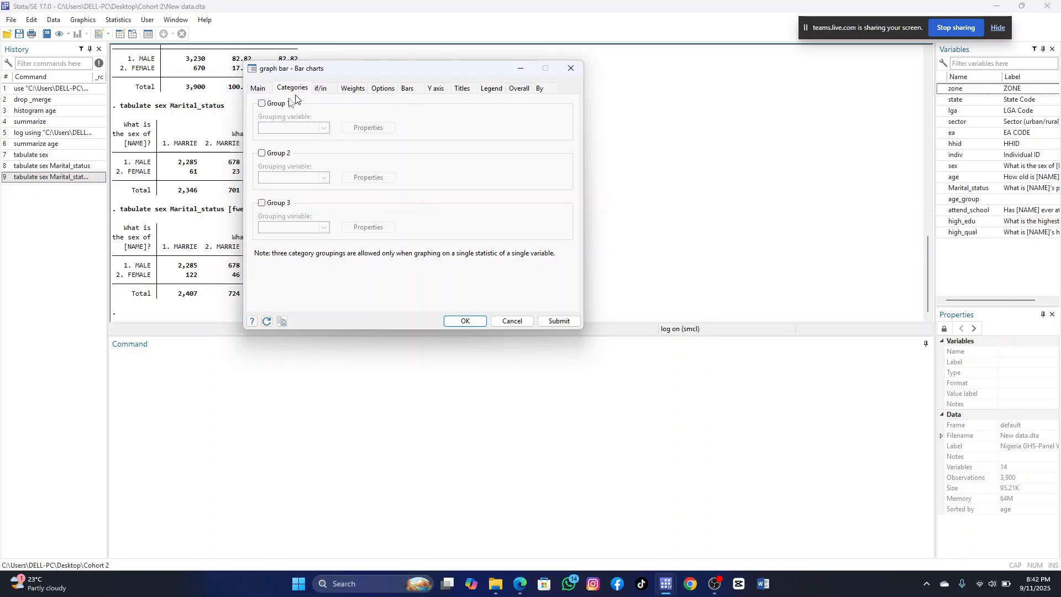
click(262, 103)
click(324, 127)
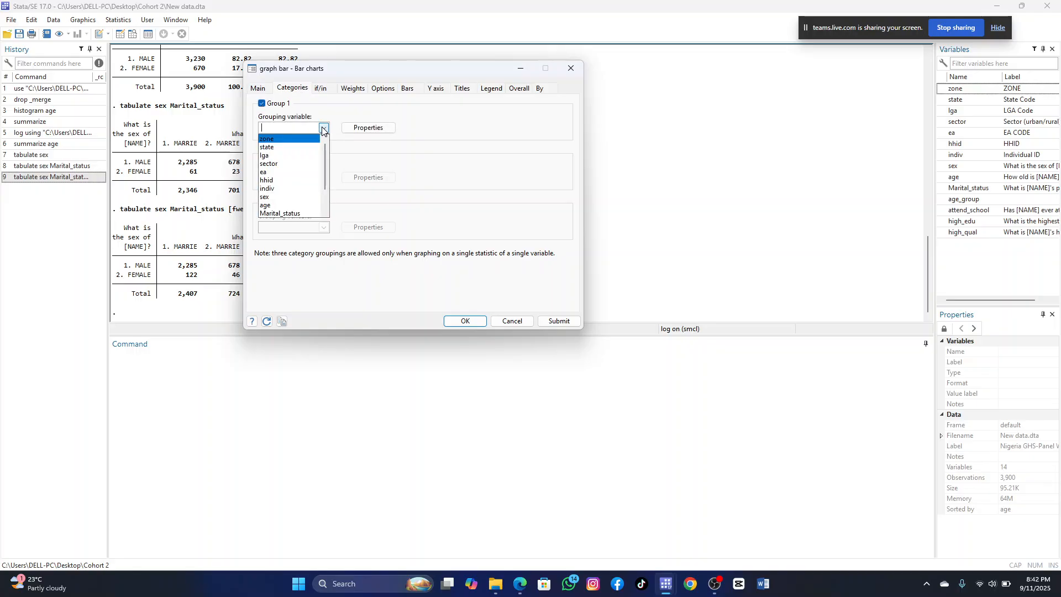
click(273, 198)
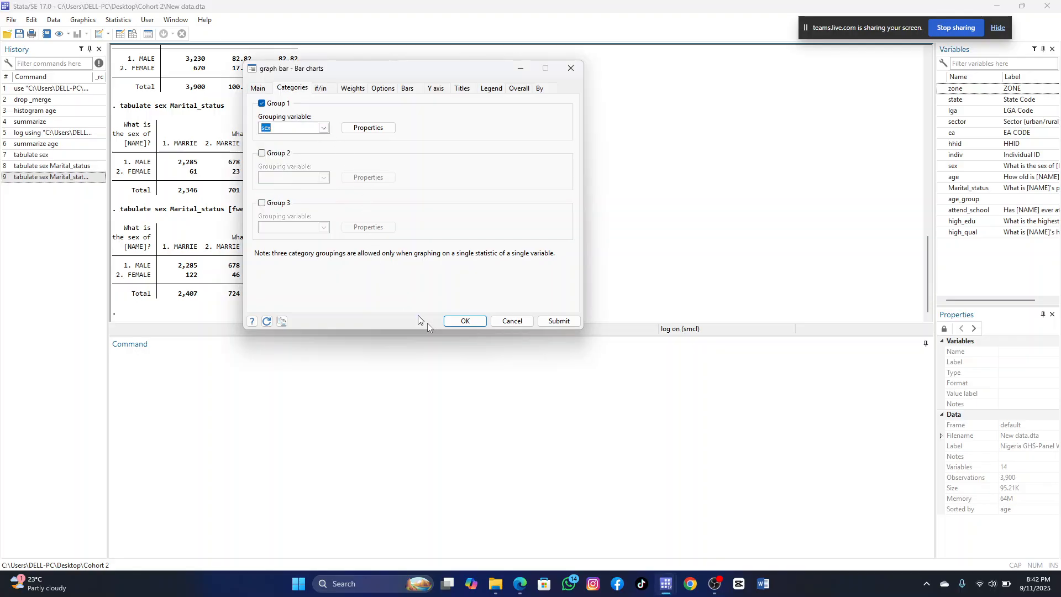
Review the bar chart's weight, bar, Y axis and title settings, and recheck its data type and grouping variable.
click(357, 93)
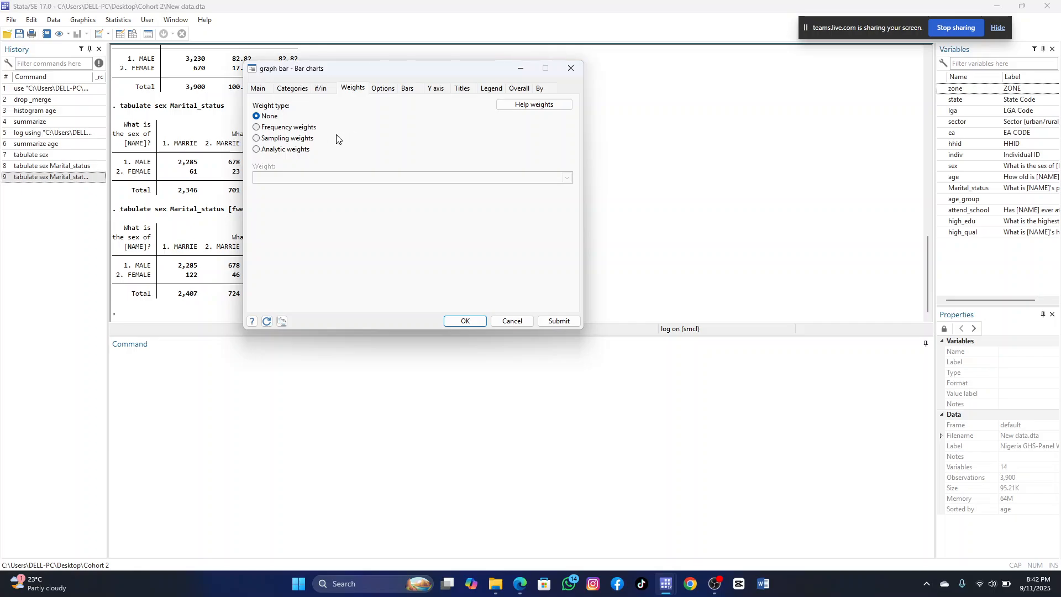
click(412, 93)
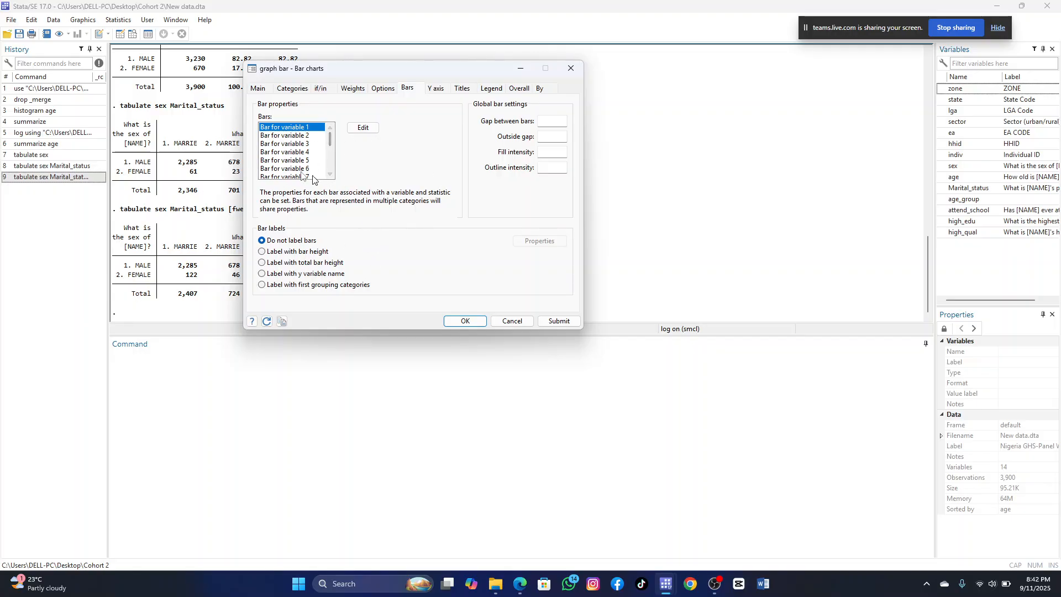
click(439, 91)
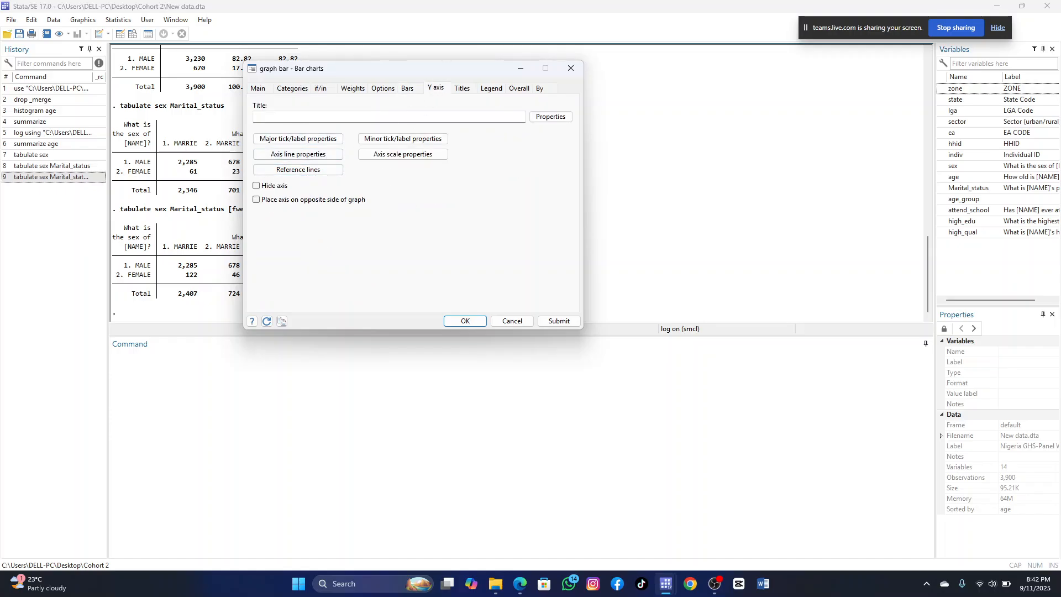
click(463, 90)
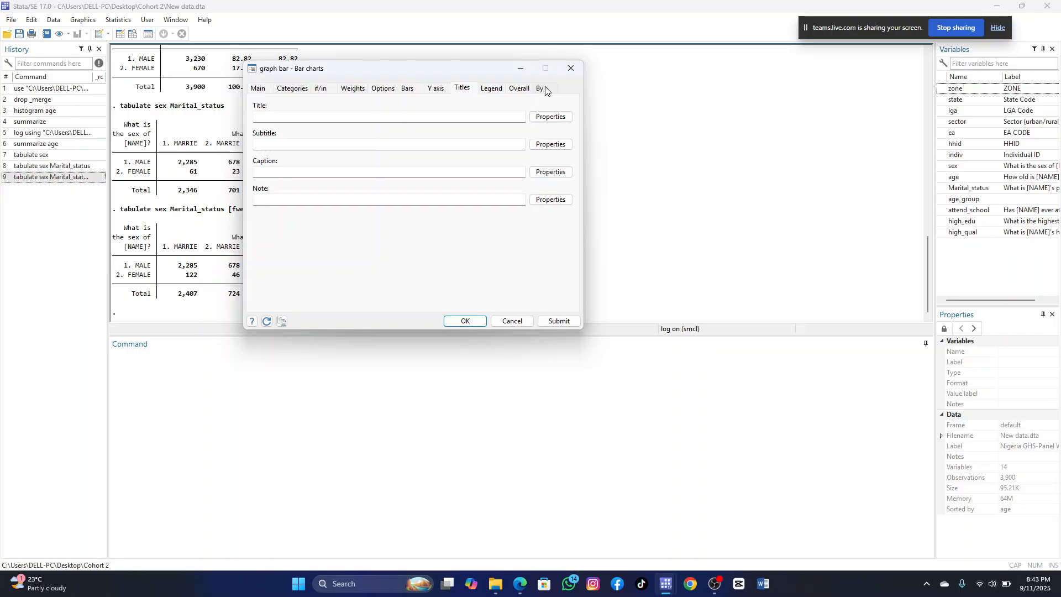
click(258, 90)
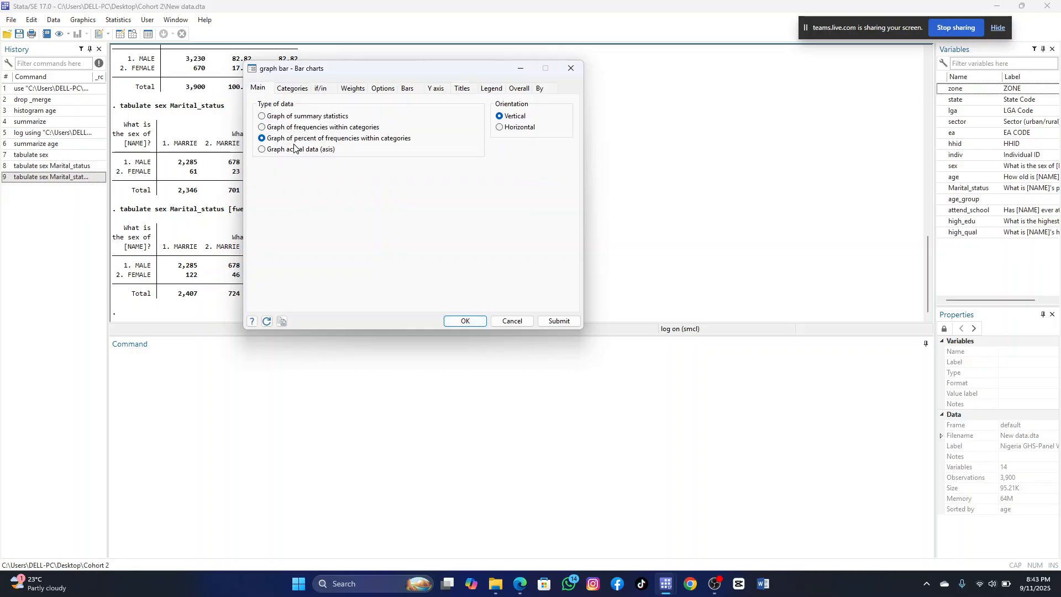
click(299, 90)
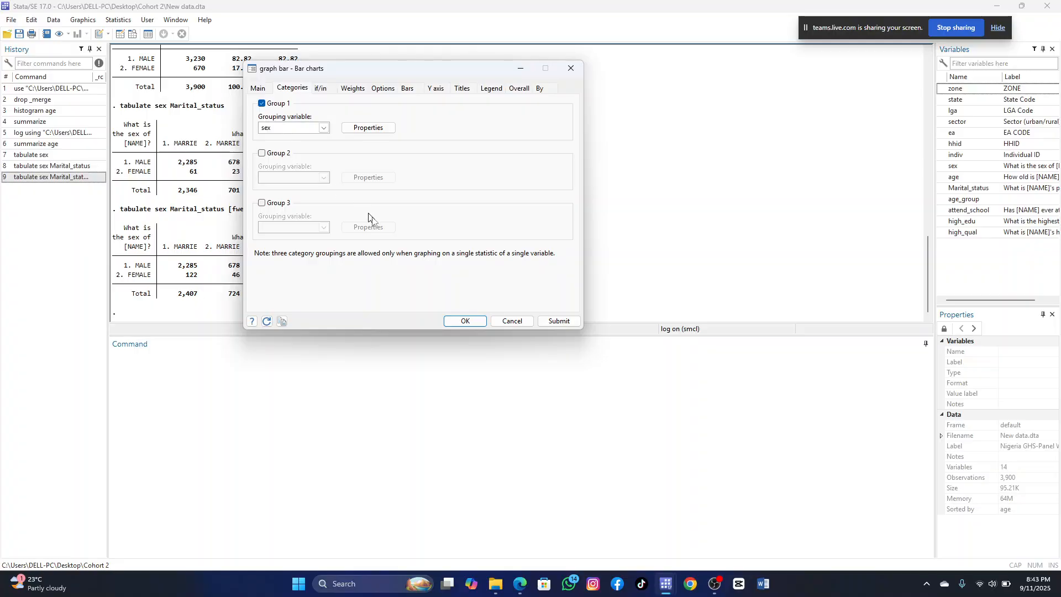
Generate the bar chart of percent of frequencies by sex, then close the resulting graph.
click(464, 322)
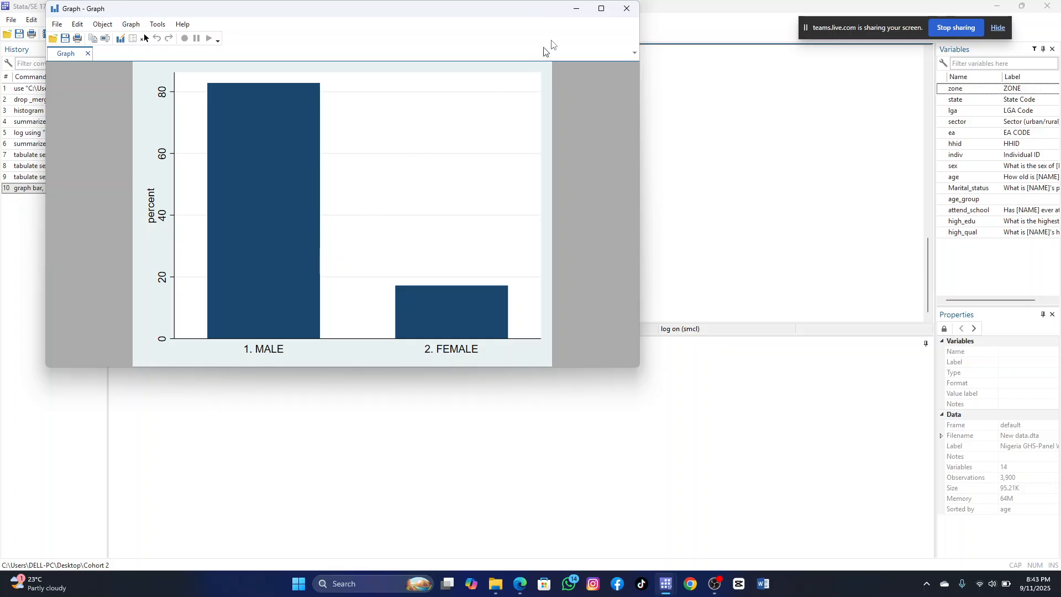
click(627, 9)
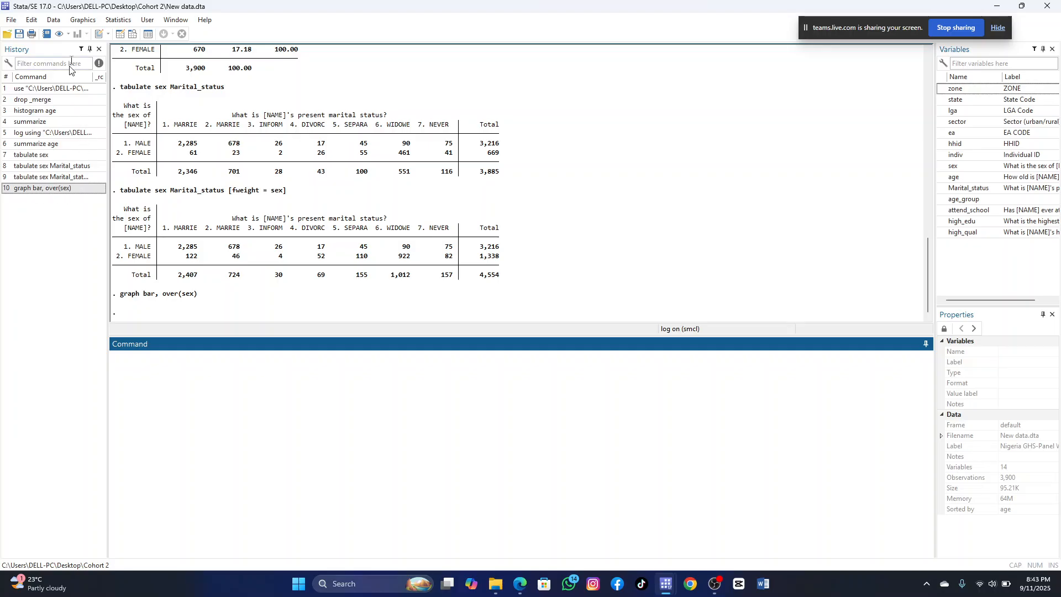
Create a vertical bar chart of frequencies within categories, grouped by sex, and close the graph after viewing it.
click(83, 21)
mouse_move(104, 24)
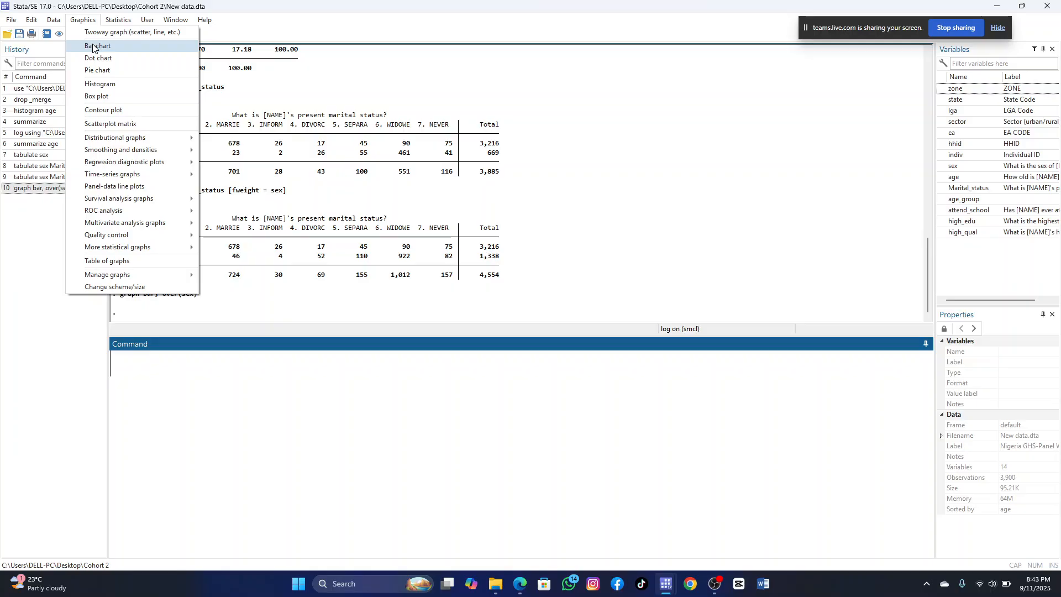
click(93, 46)
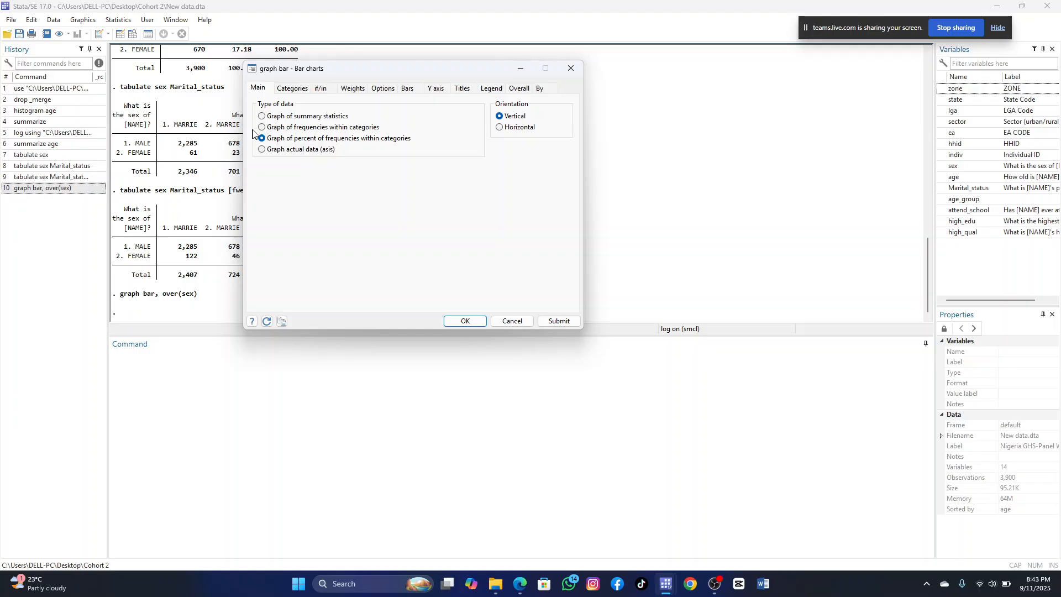
click(262, 128)
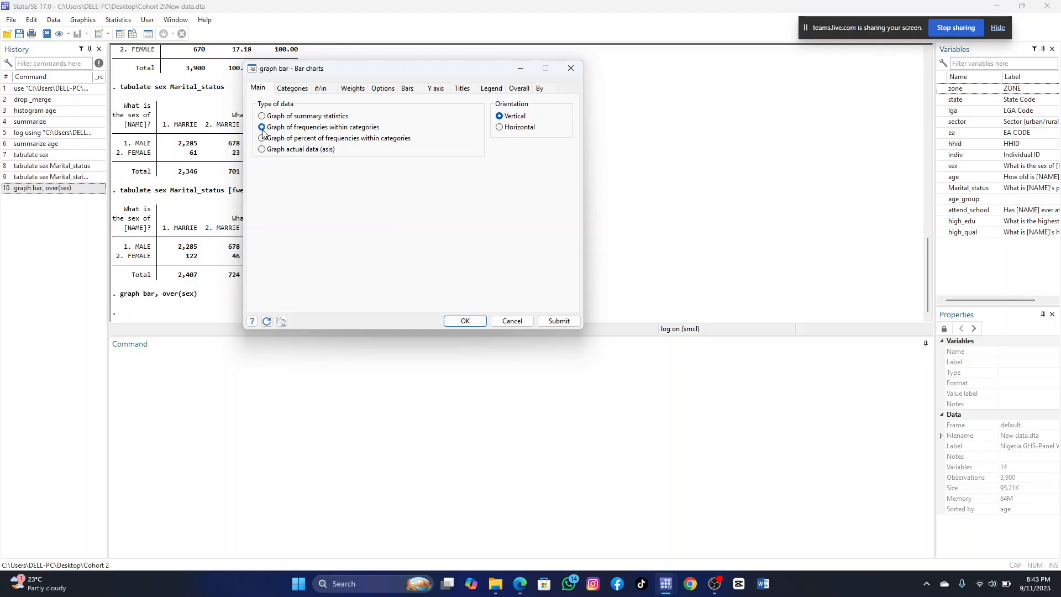
click(291, 90)
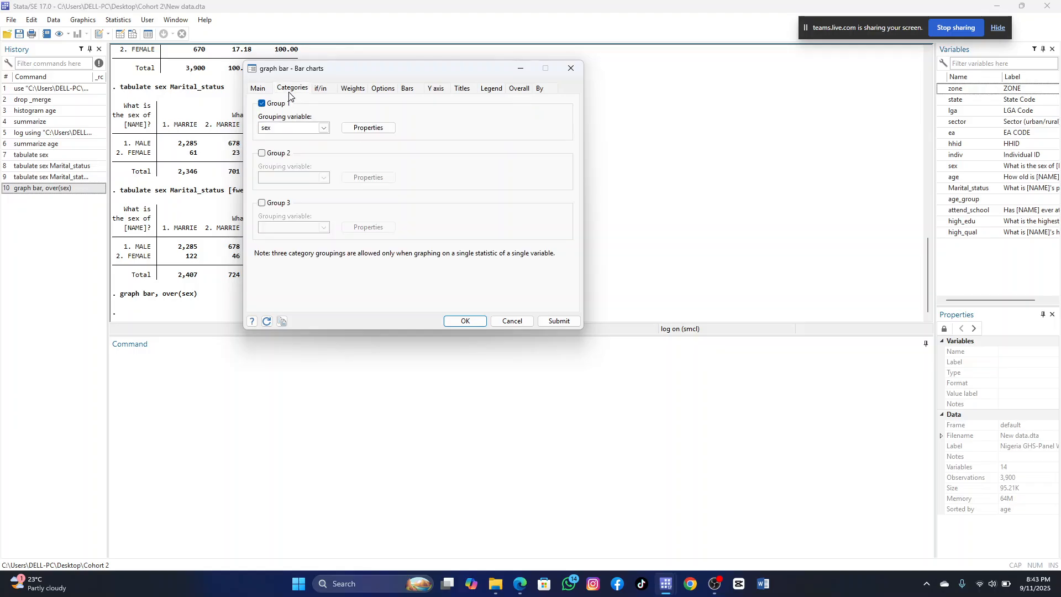
click(257, 88)
click(466, 321)
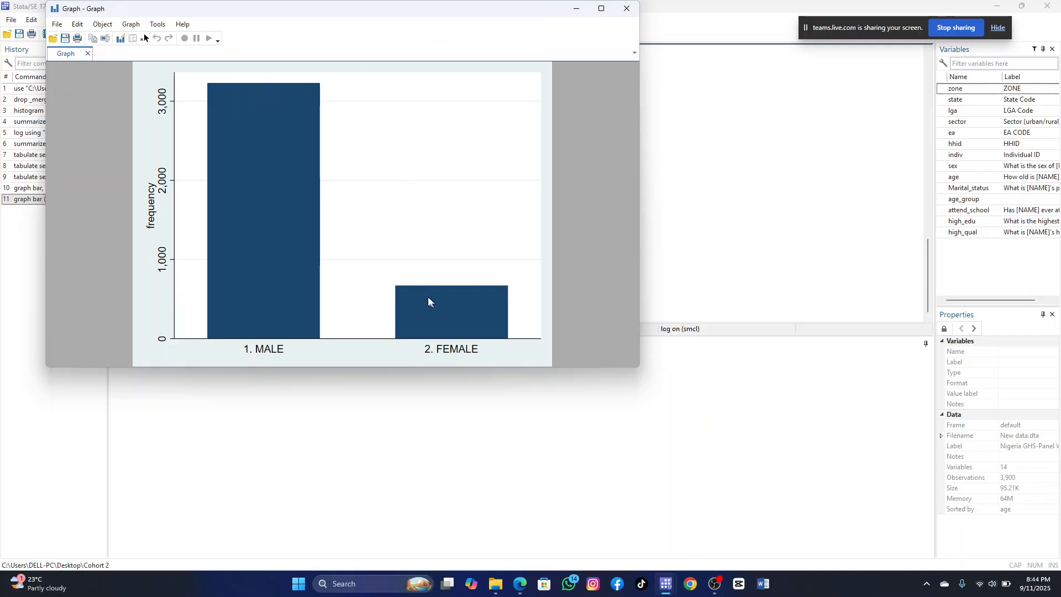
click(626, 9)
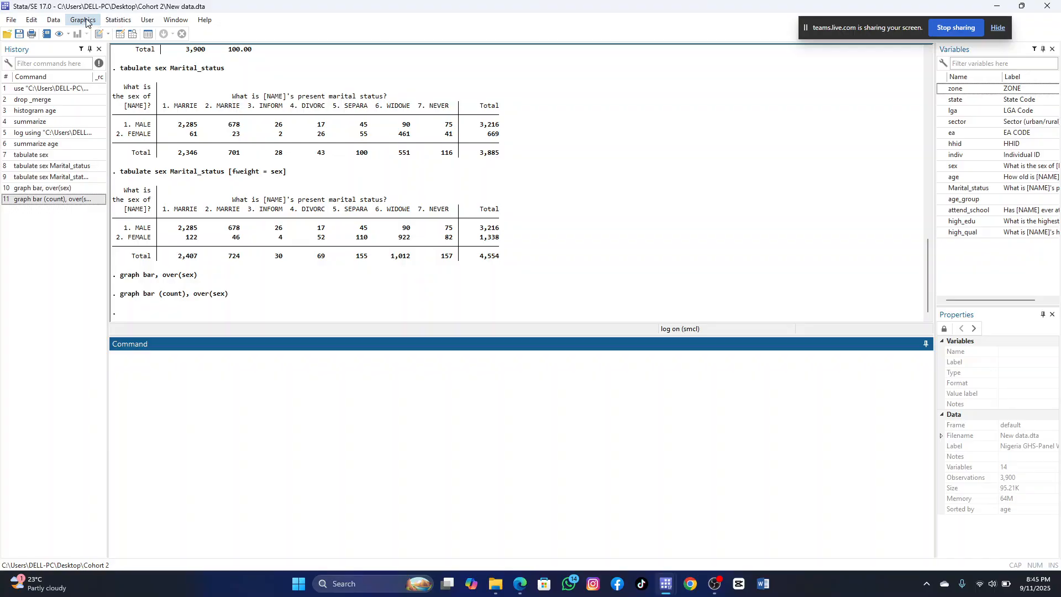
Create a pie chart by categories with sex as the category variable, and close the graph after viewing it.
click(82, 20)
click(98, 68)
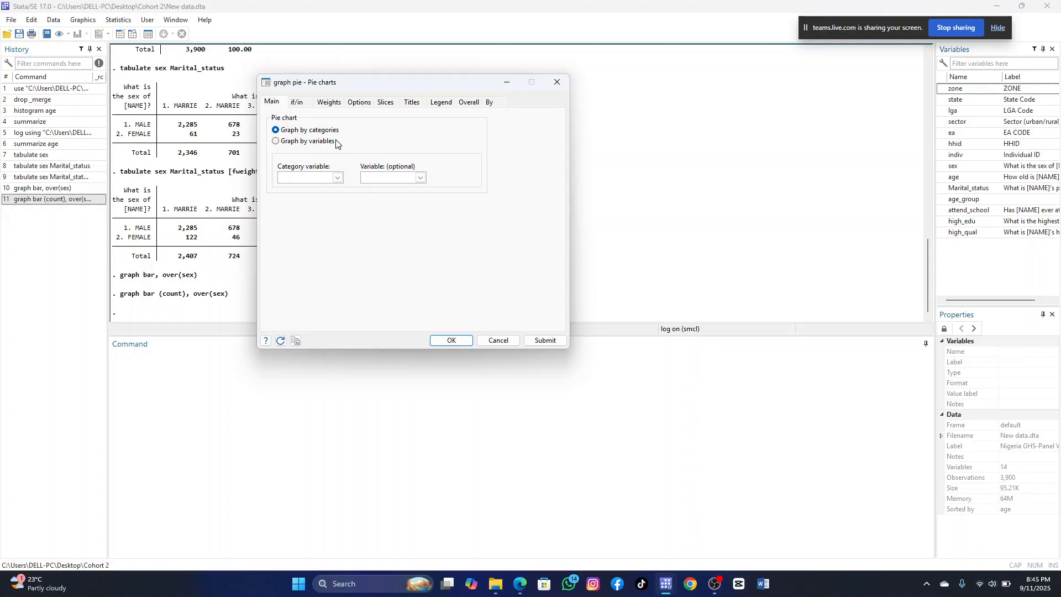
click(338, 178)
click(294, 250)
click(451, 340)
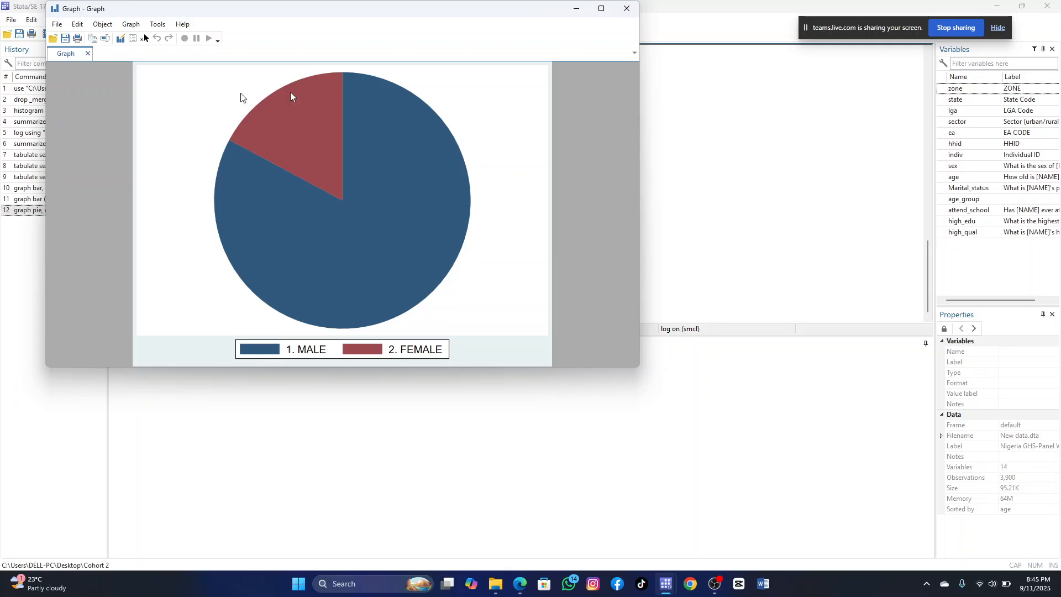
click(626, 9)
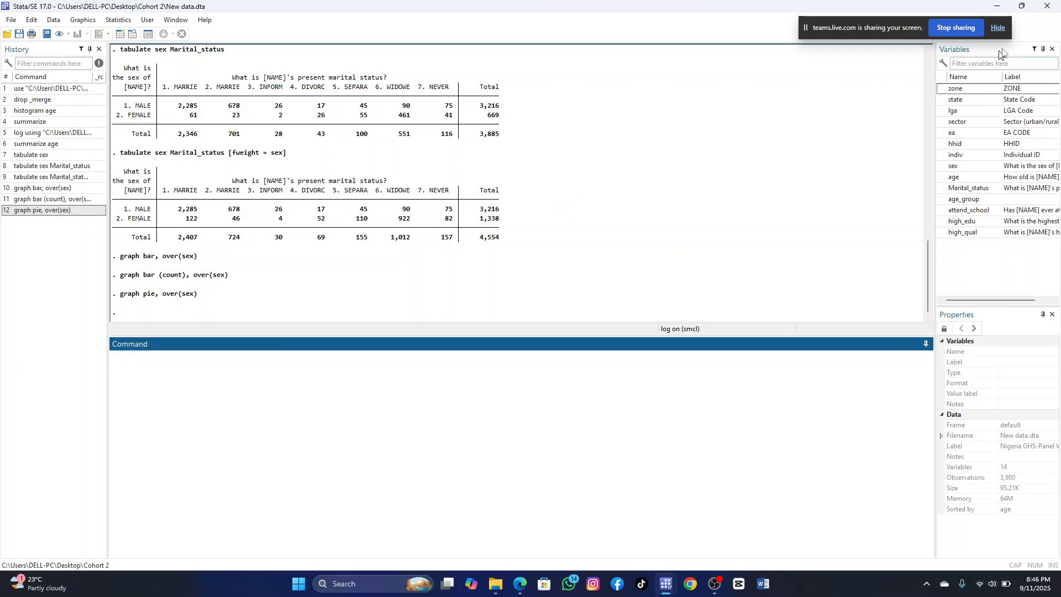
Close the Stata session without saving the changes to the dataset.
click(1053, 8)
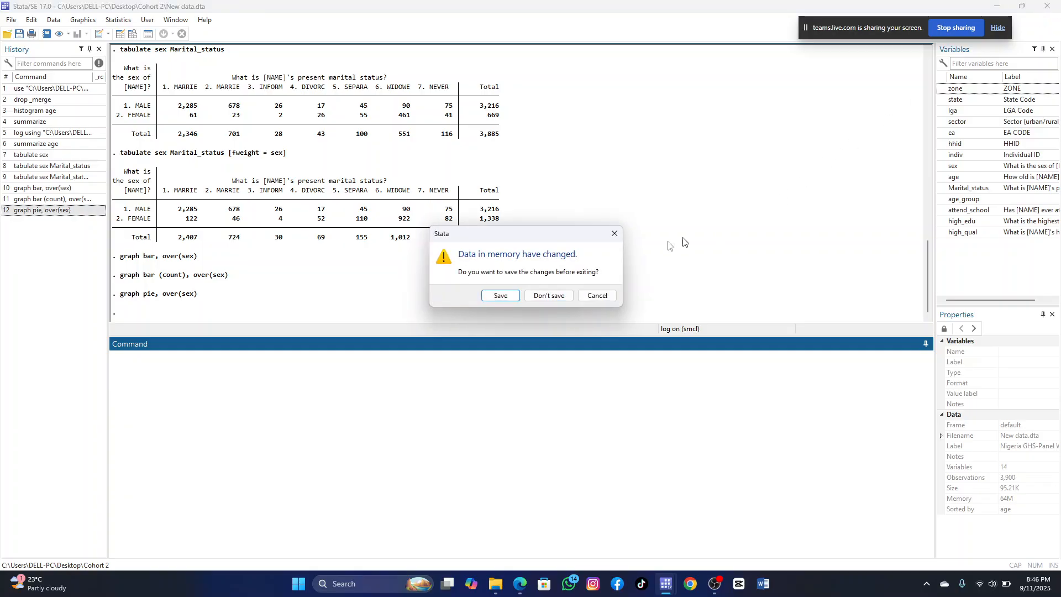
click(546, 296)
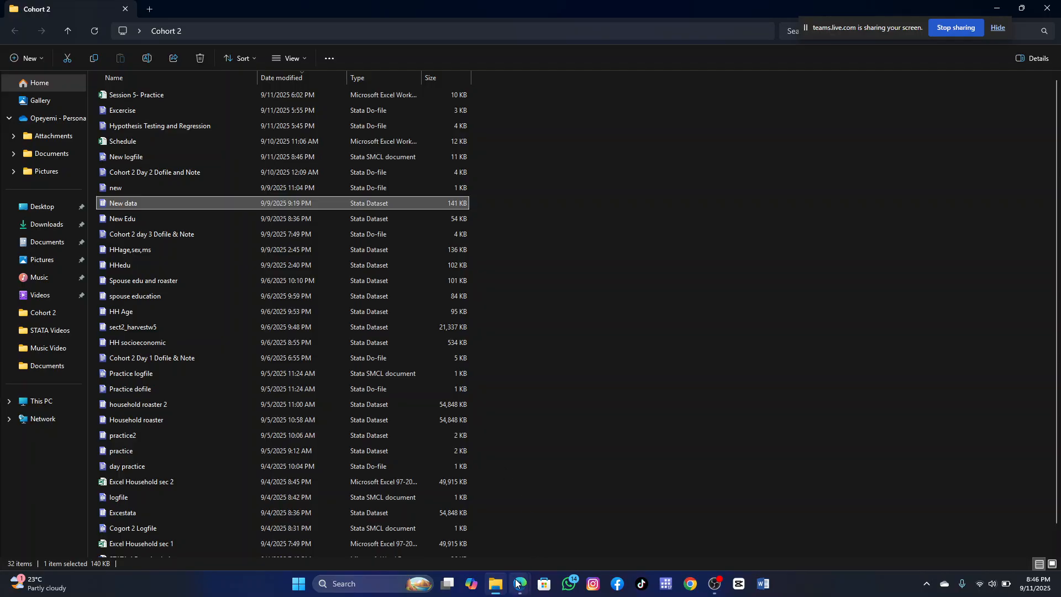
Switch to the Teams meeting in Edge, mute the participant who is speaking, and minimize the meeting window.
mouse_move(520, 584)
click(507, 548)
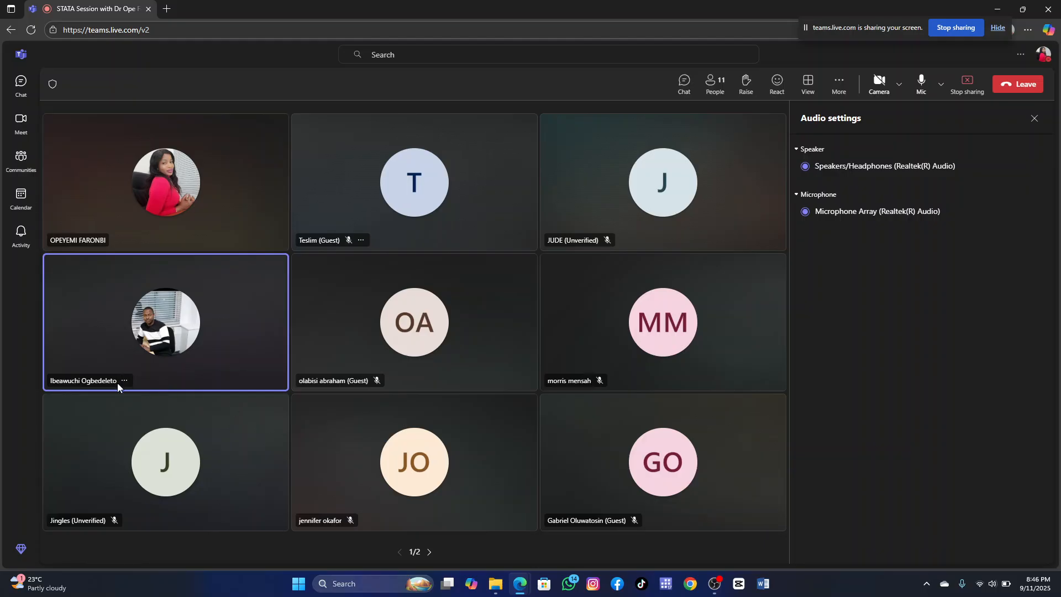
click(124, 382)
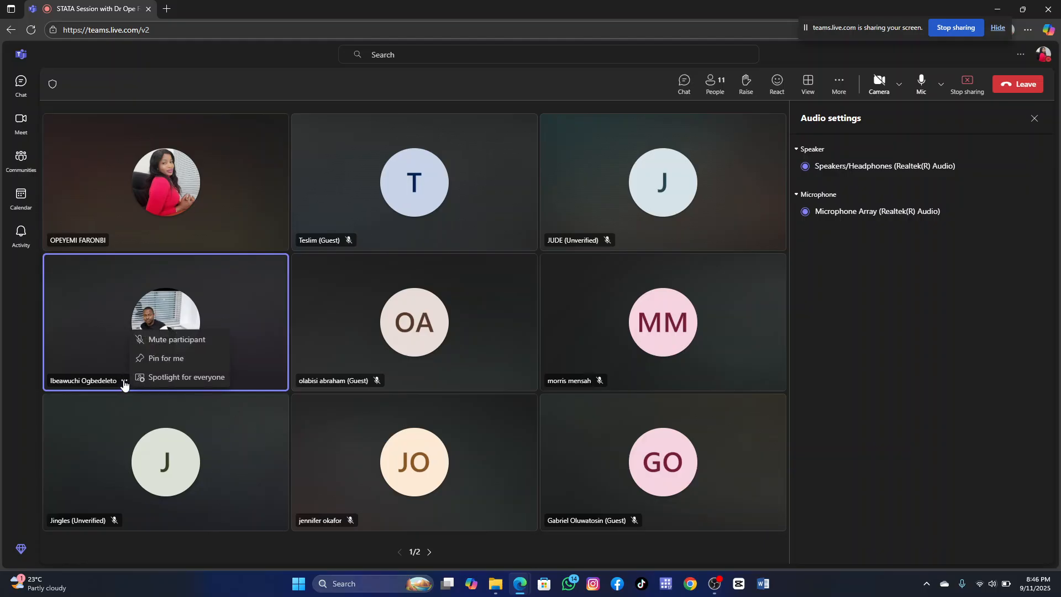
click(179, 345)
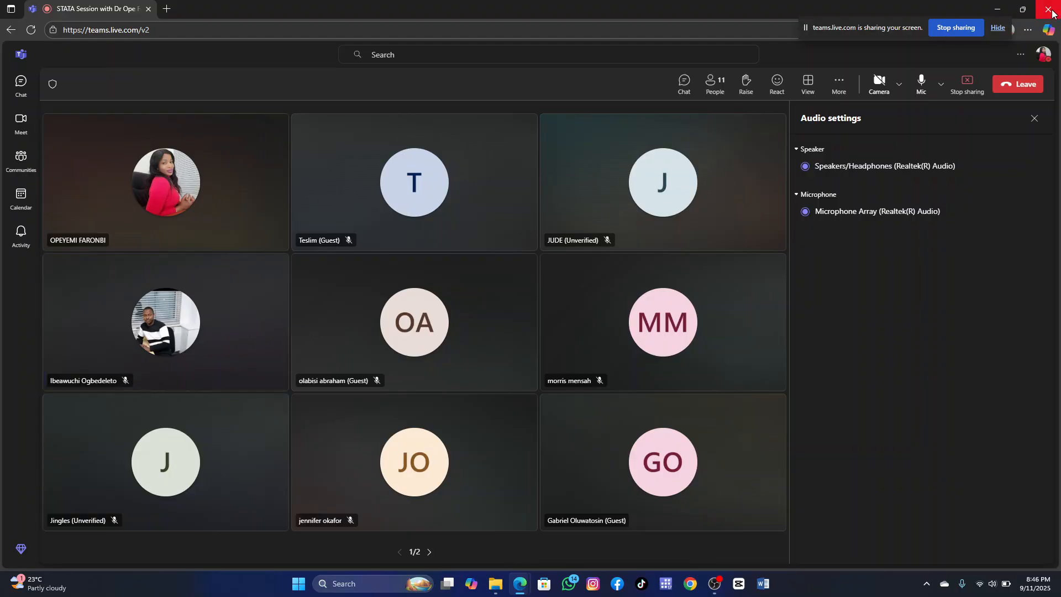
click(999, 9)
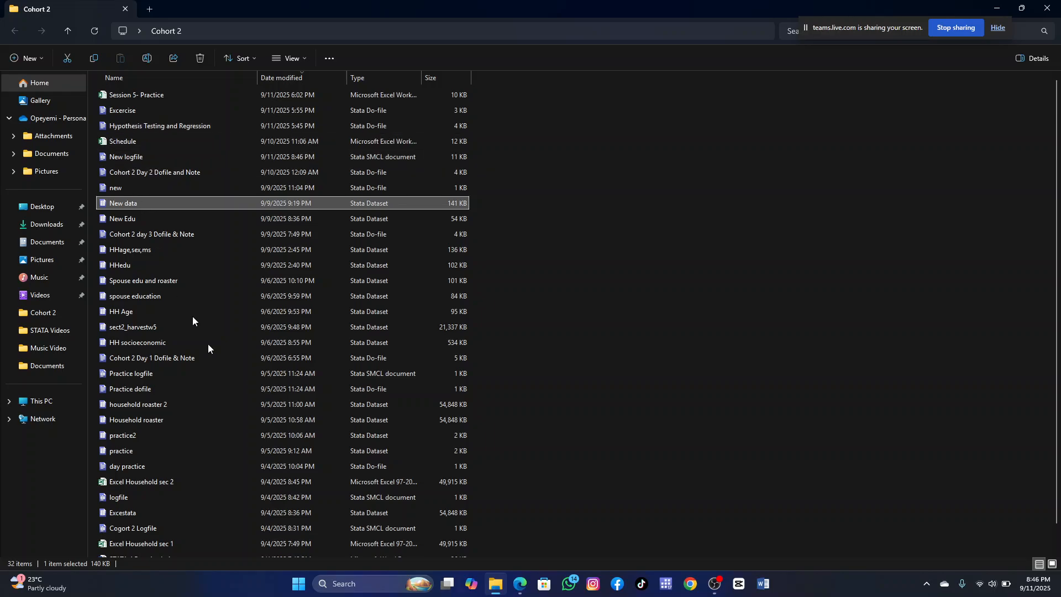
mouse_move(517, 584)
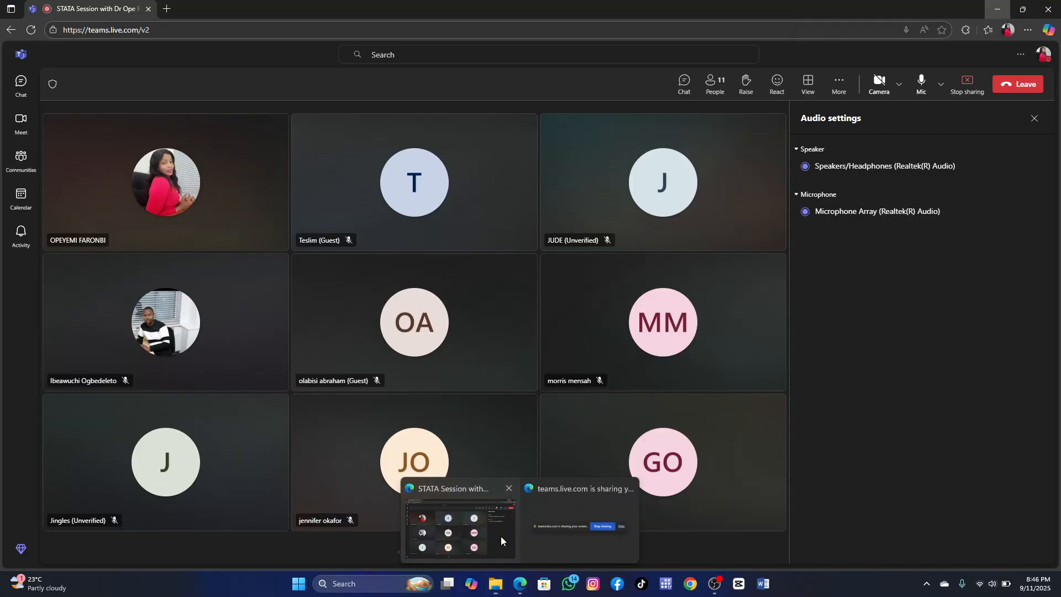
click(500, 536)
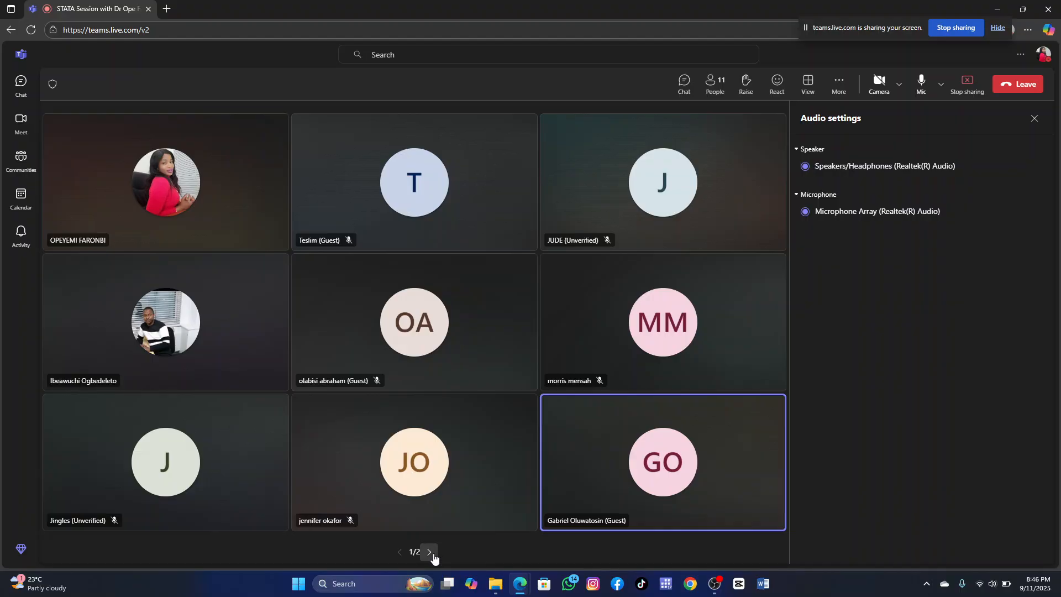
click(992, 587)
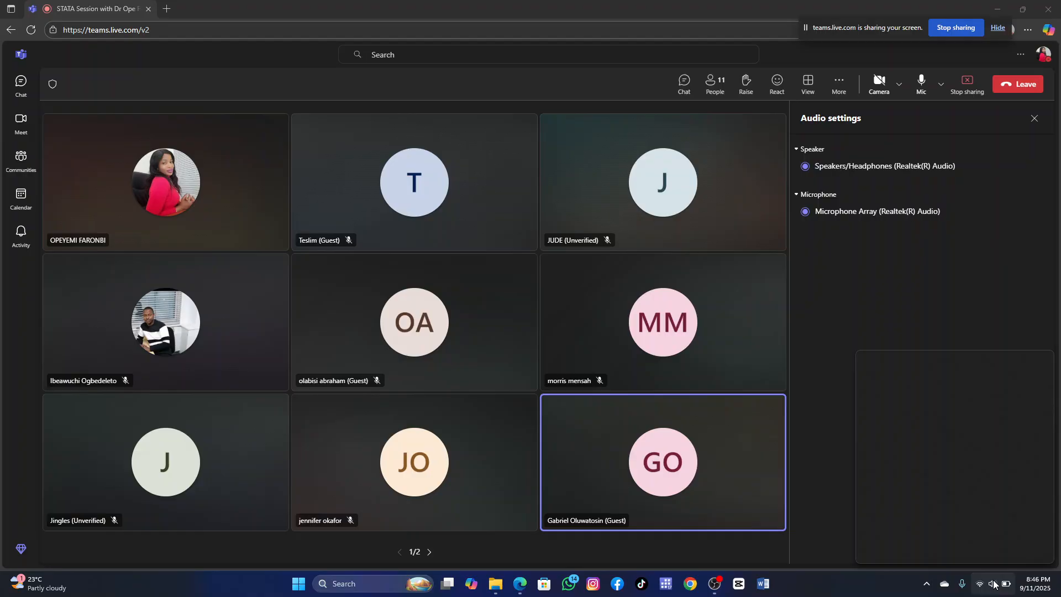
scroll(993, 584, up, 7)
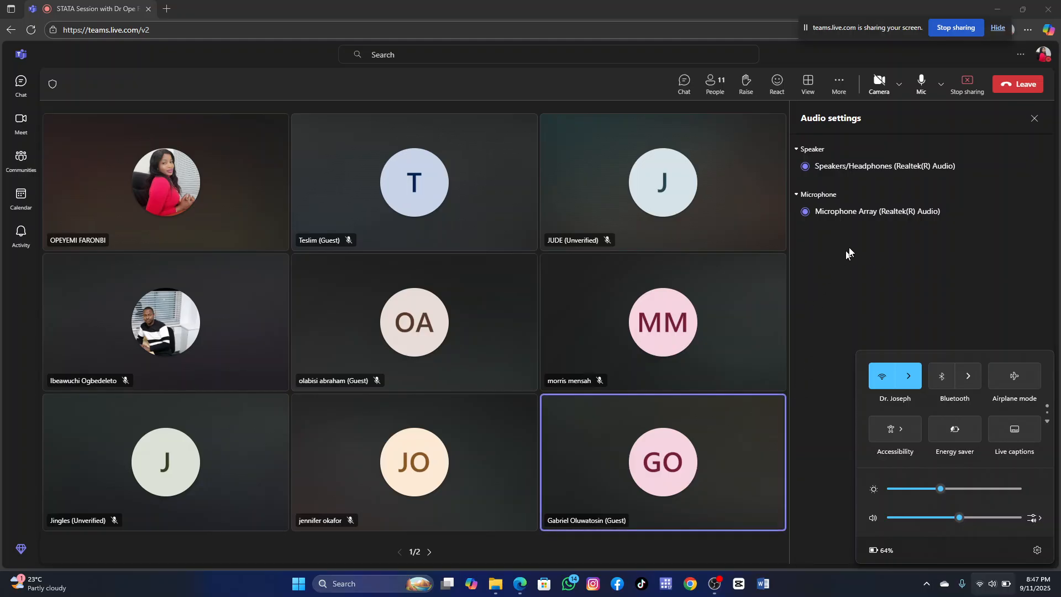
click(995, 15)
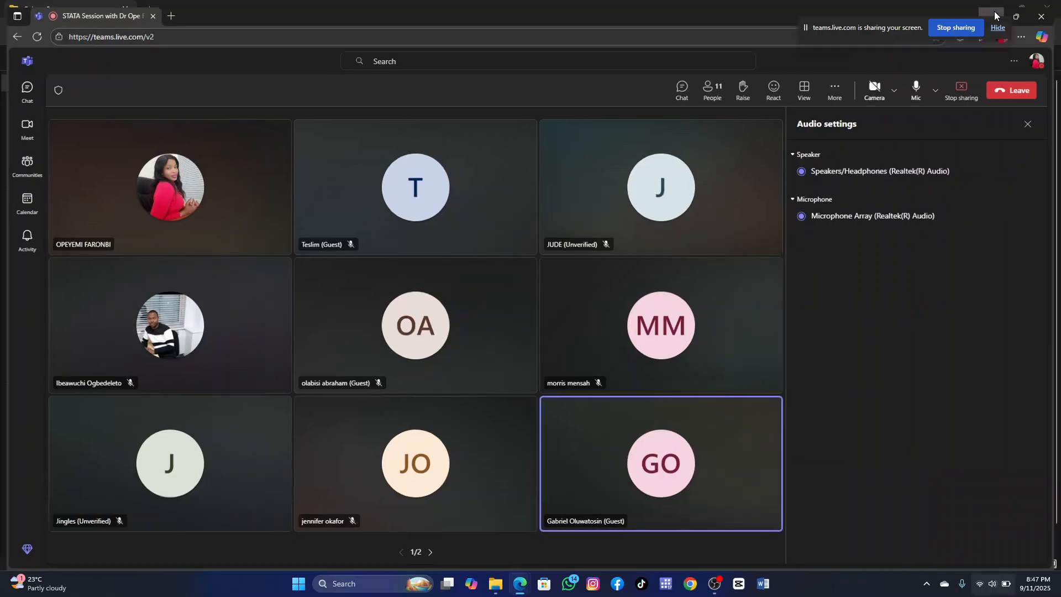
Launch a fresh Stata session.
scroll(724, 363, down, 1)
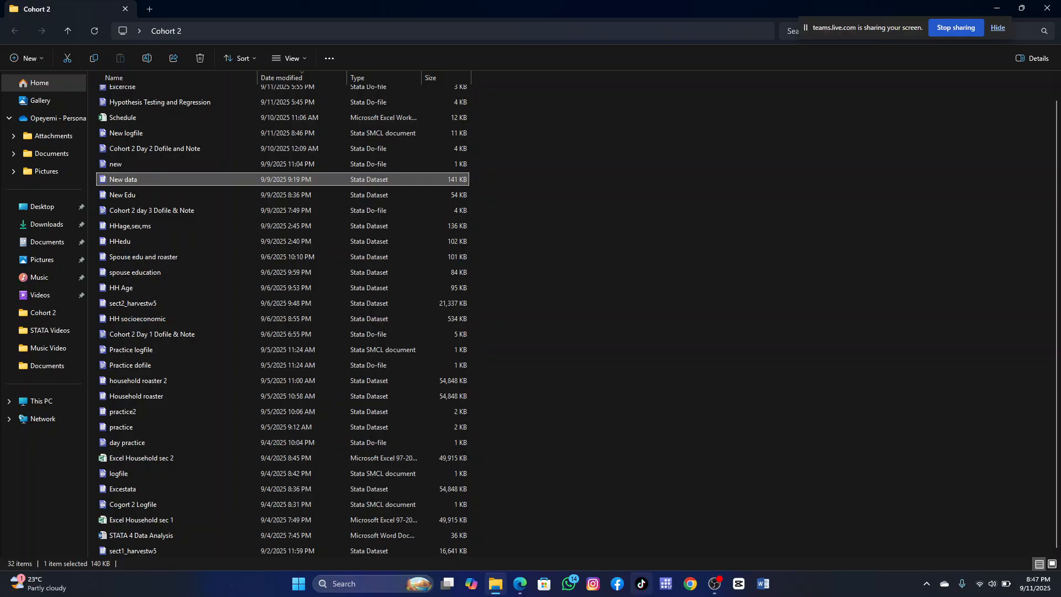
click(667, 587)
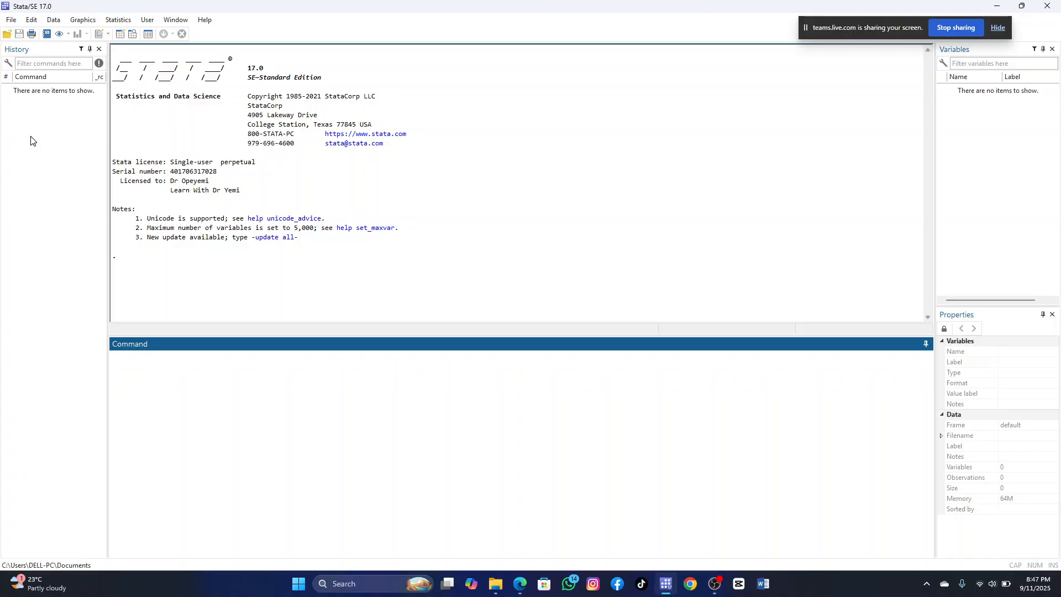
click(12, 22)
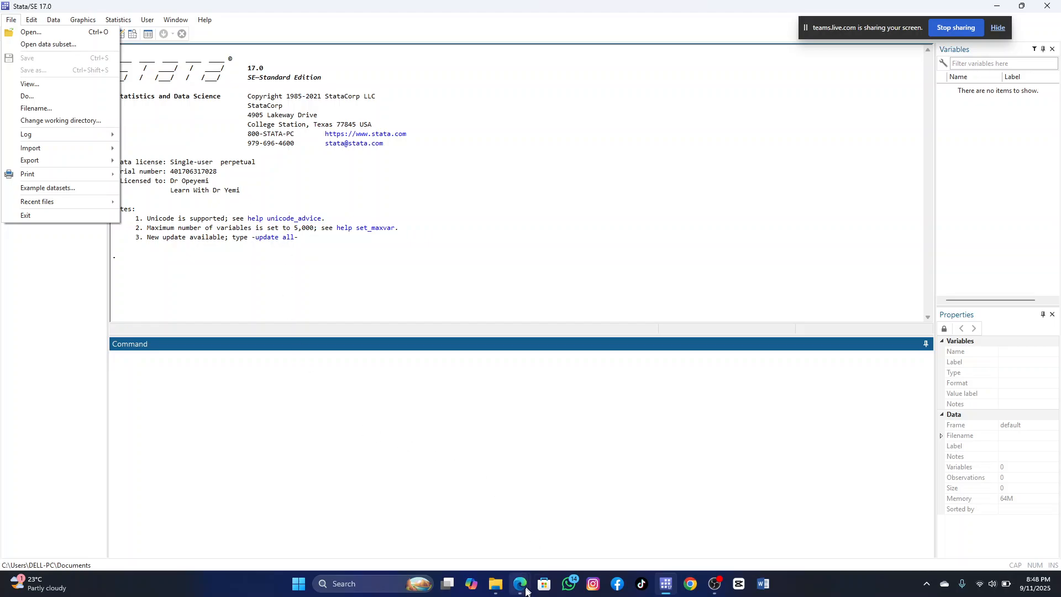
mouse_move(524, 592)
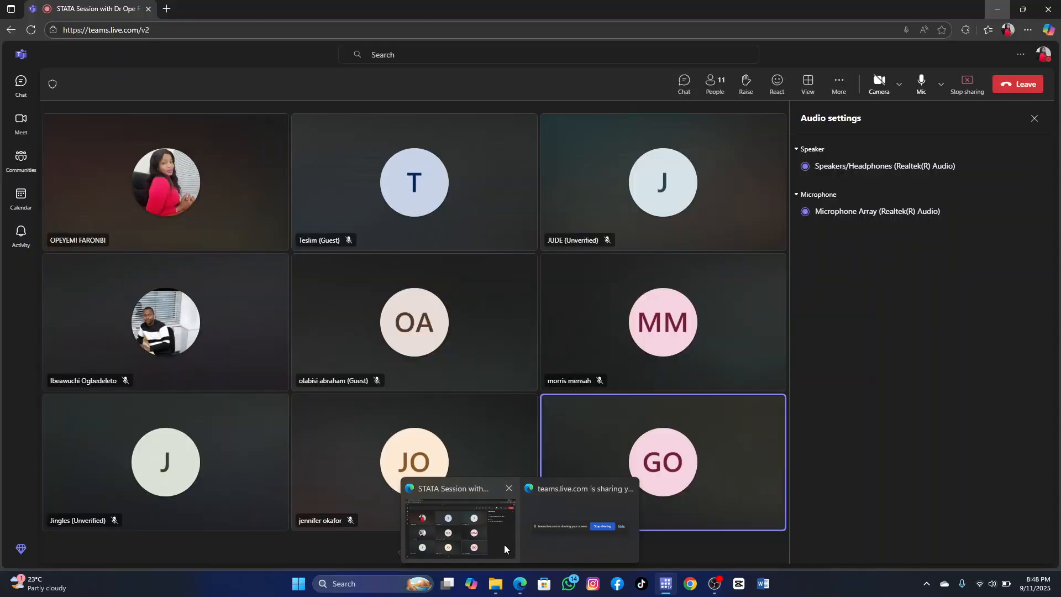
click(504, 545)
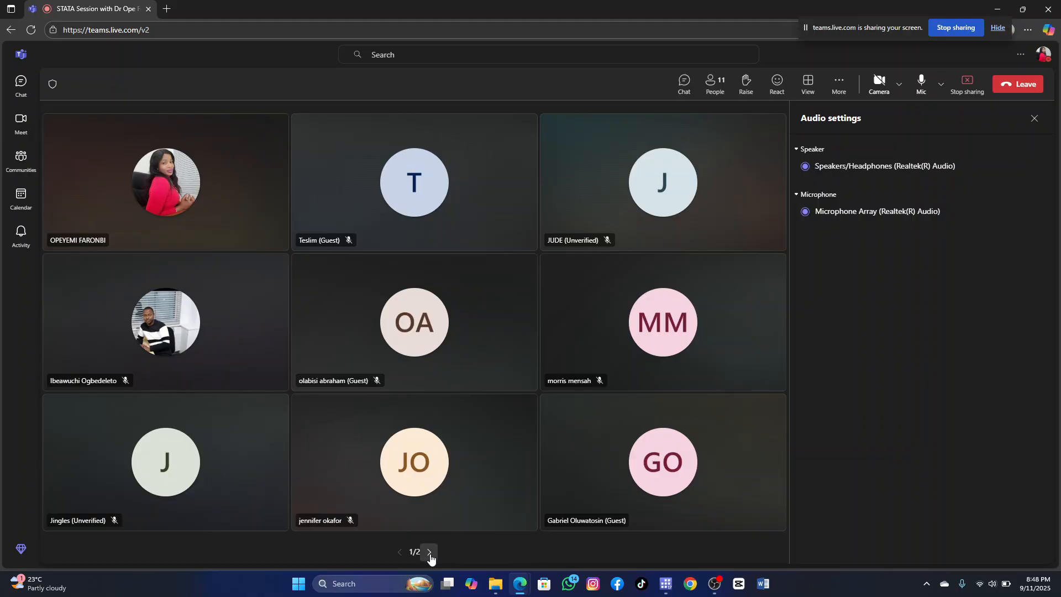
click(995, 10)
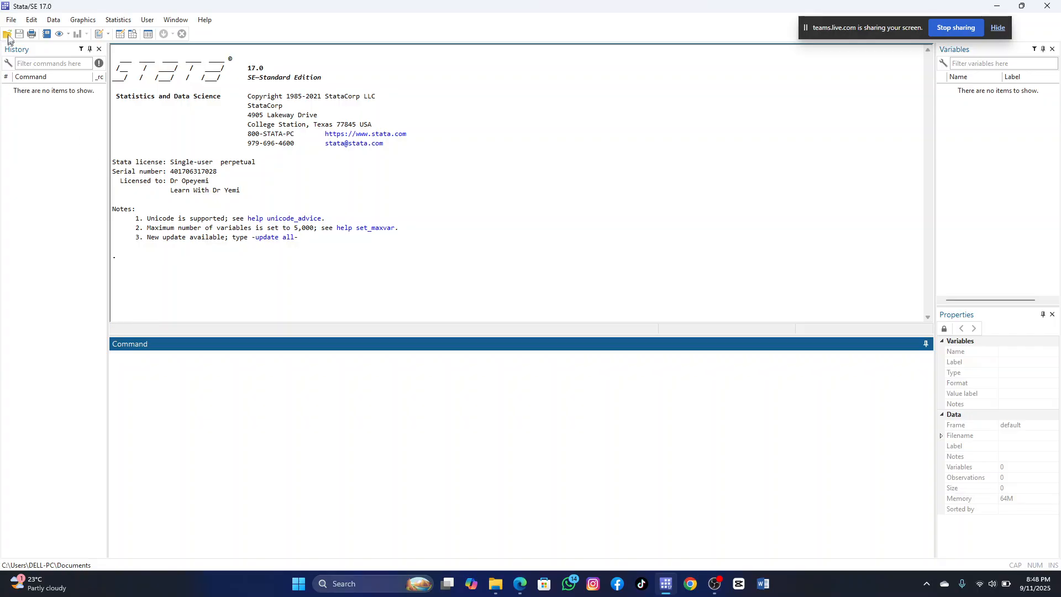
Set up an Excel spreadsheet import using the Session 5- Practice workbook from the Cohort 2 folder.
click(9, 21)
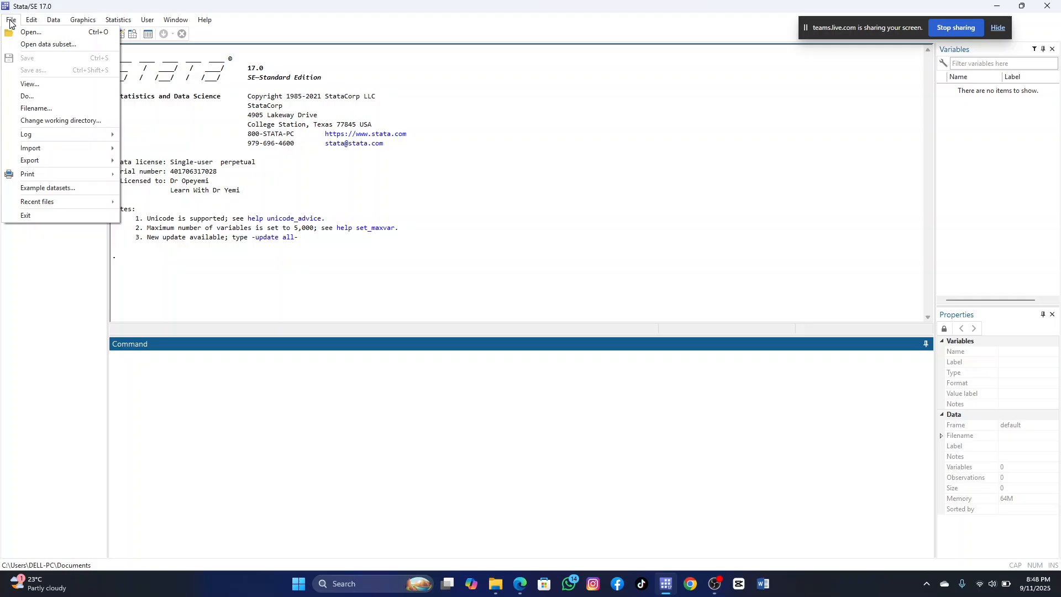
mouse_move(101, 154)
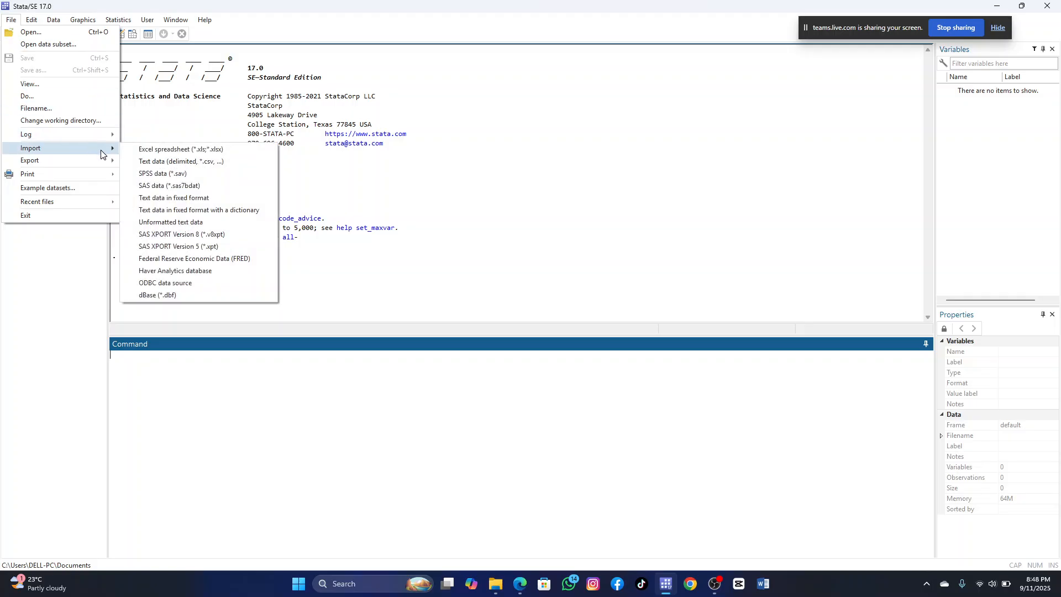
click(183, 152)
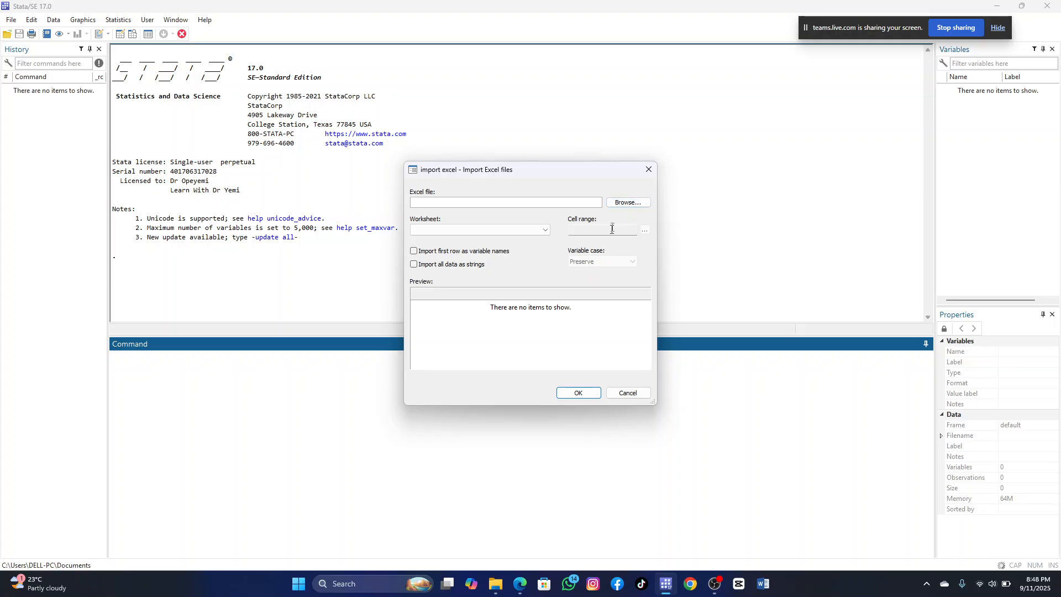
click(623, 208)
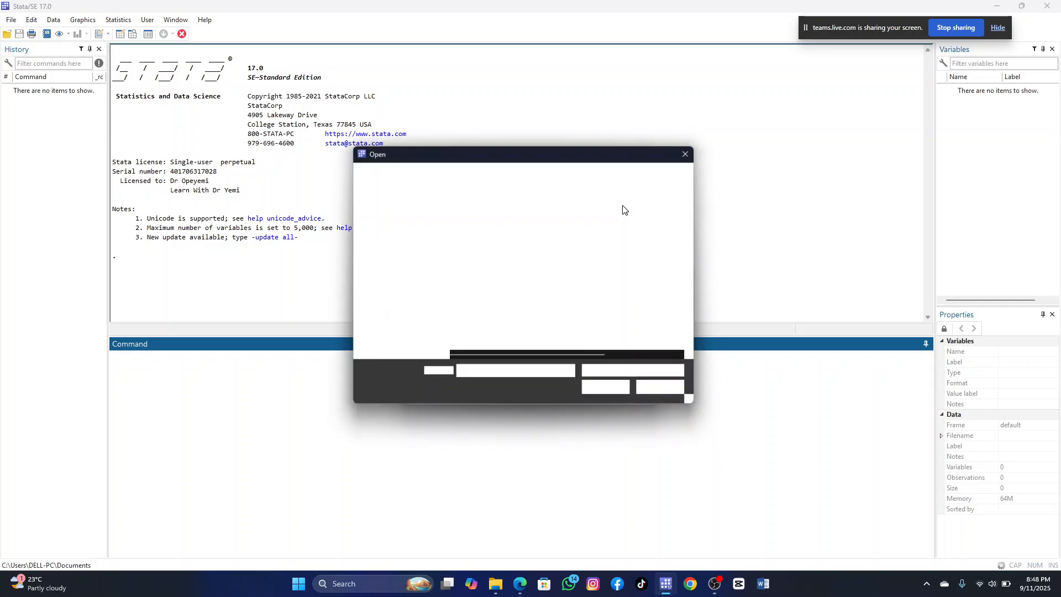
click(513, 234)
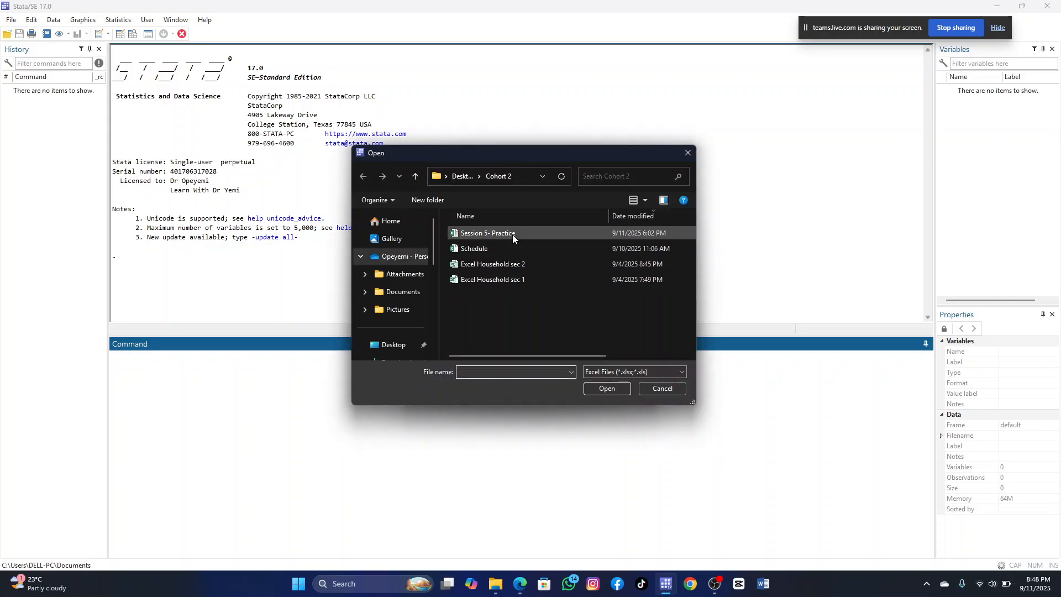
click(589, 389)
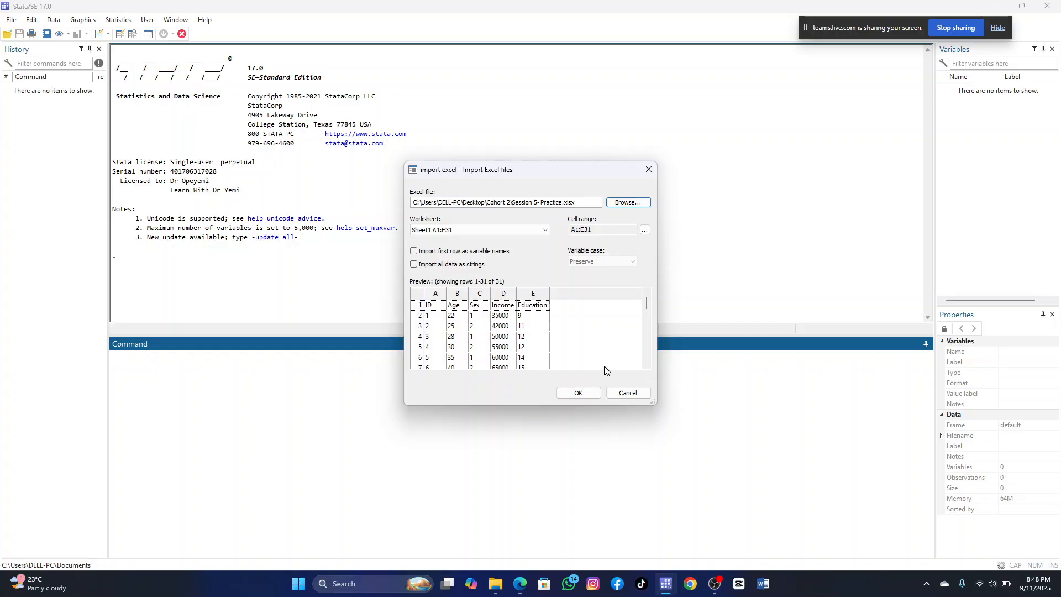
Review the data preview, then import Sheet1 with the first row as variable names.
scroll(521, 326, down, 6)
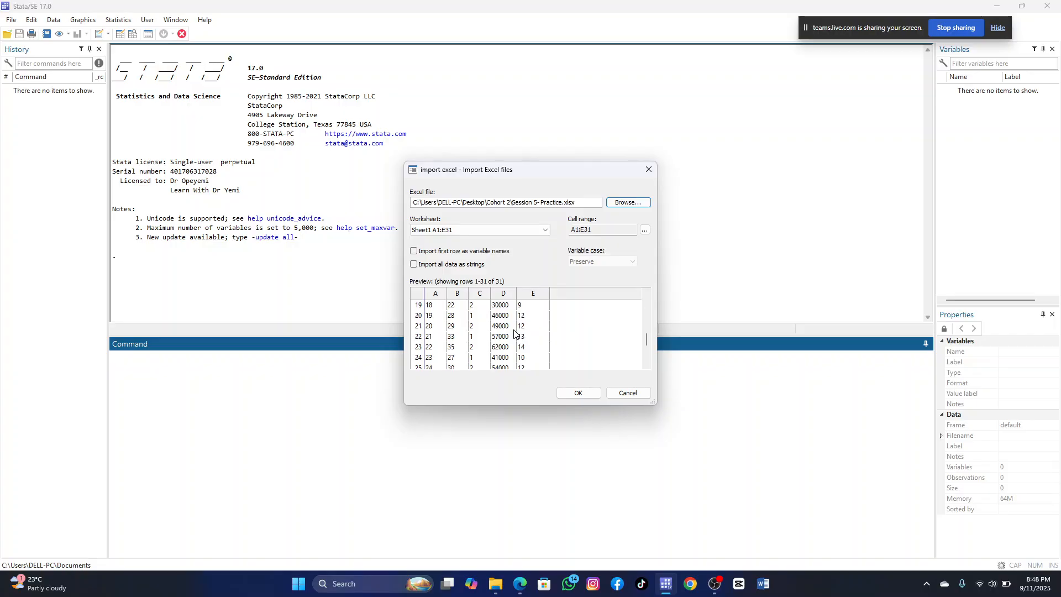
scroll(514, 332, up, 6)
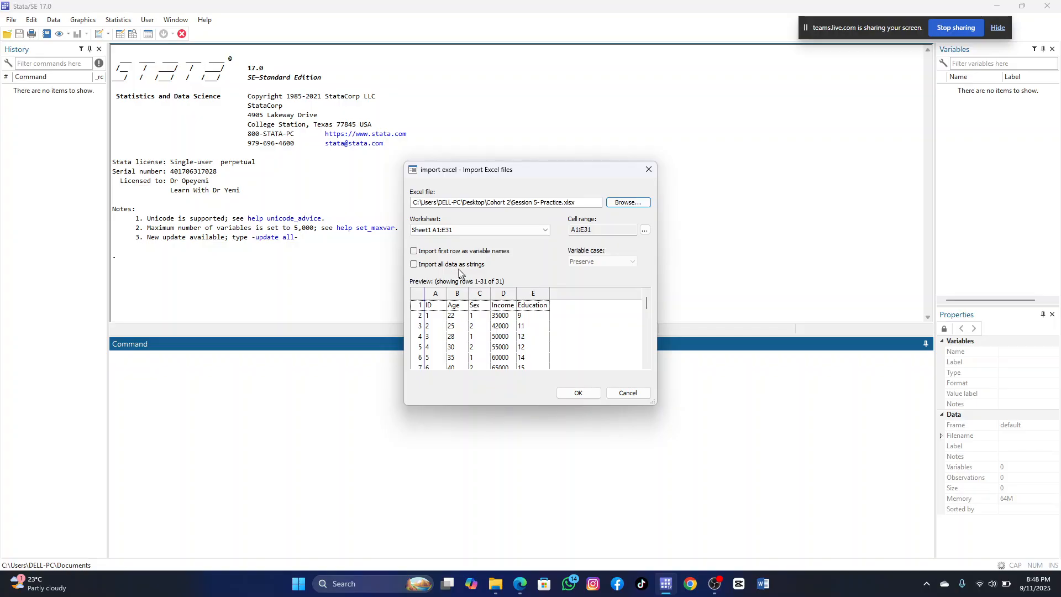
click(414, 252)
click(413, 252)
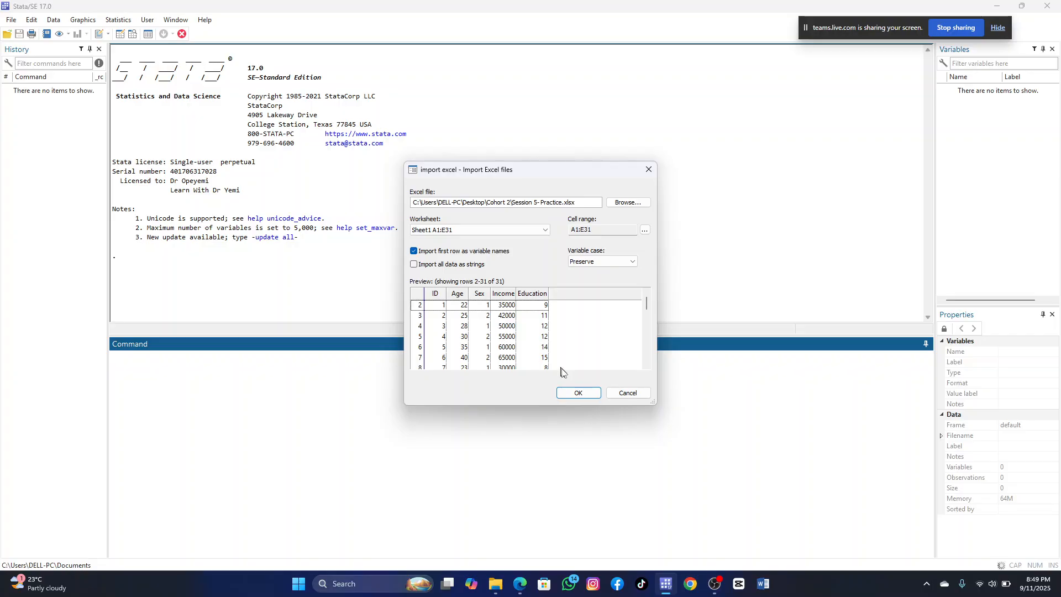
click(578, 393)
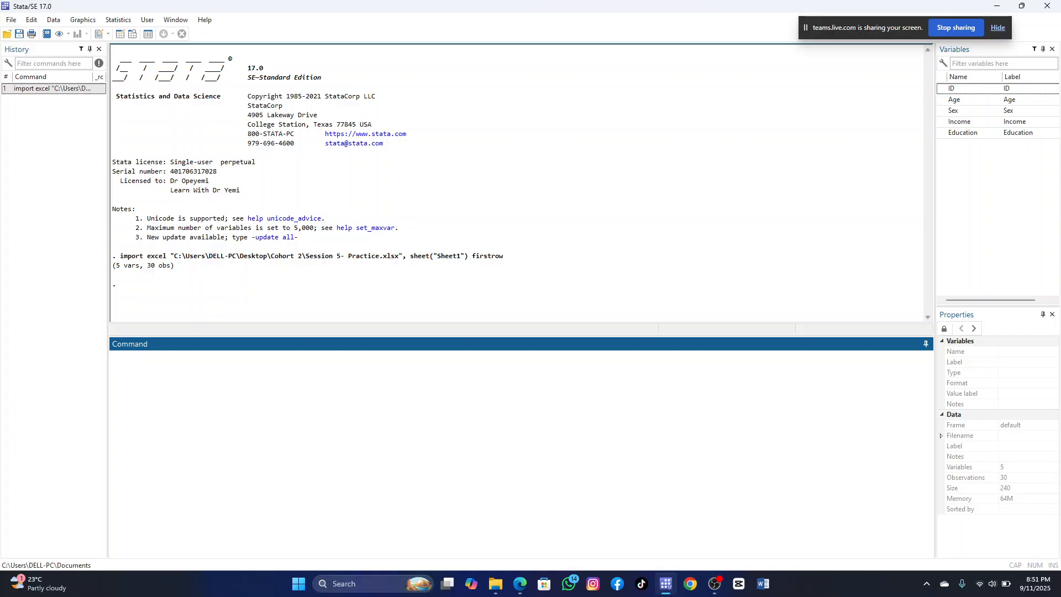
Write the word "Hypothesis" in the command area as a lecture note.
text(HY)
key(BackSpace)
text(Hypoth)
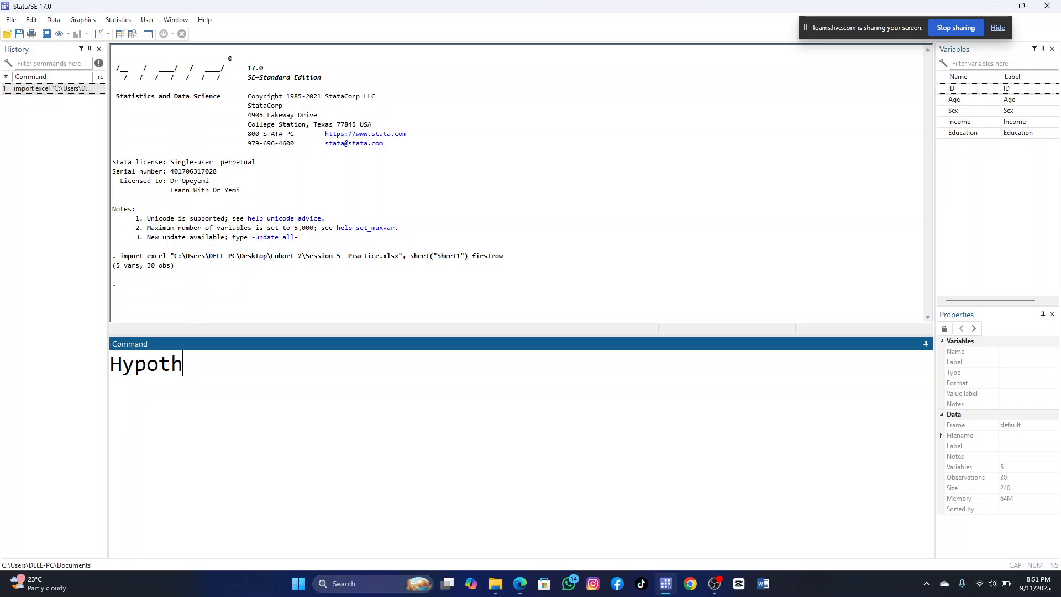
text(esis)
Expand the note in the command area to read "NULL Hypothesis, Alternative".
drag(109, 365, 109, 365)
click(111, 364)
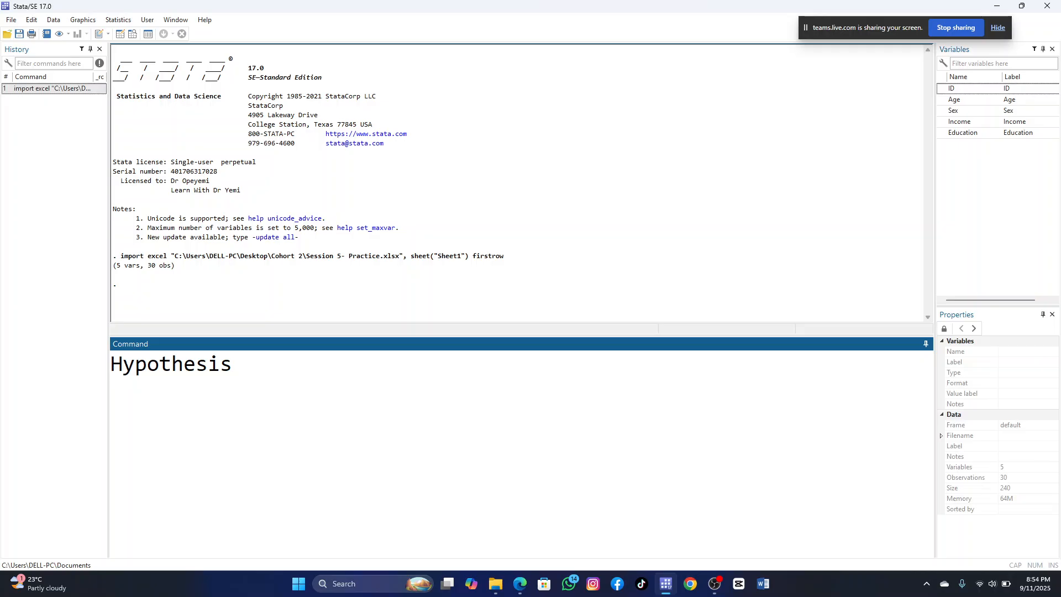
text(NULL)
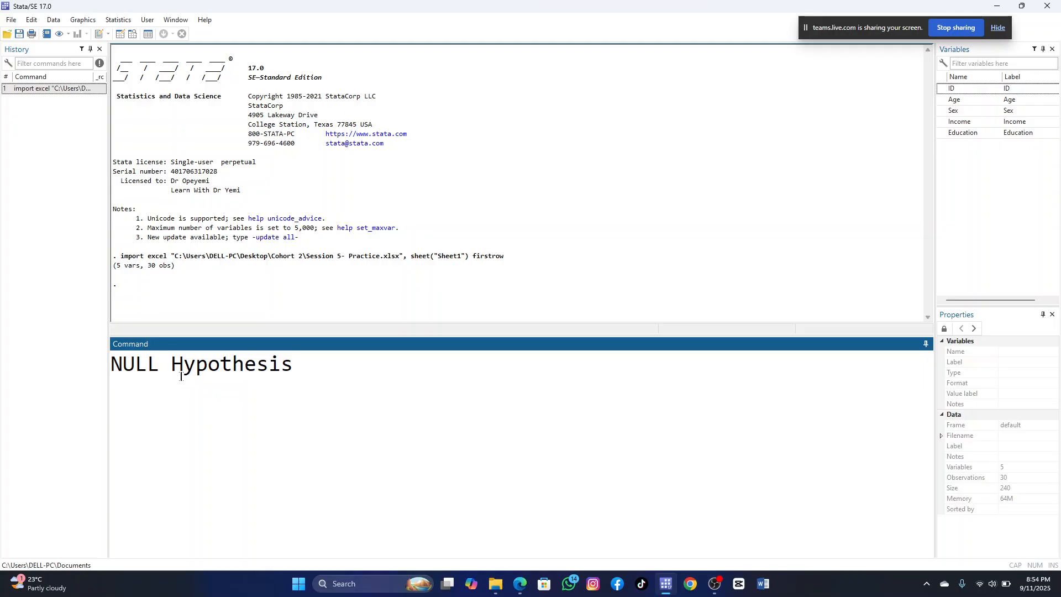
drag(160, 365, 111, 365)
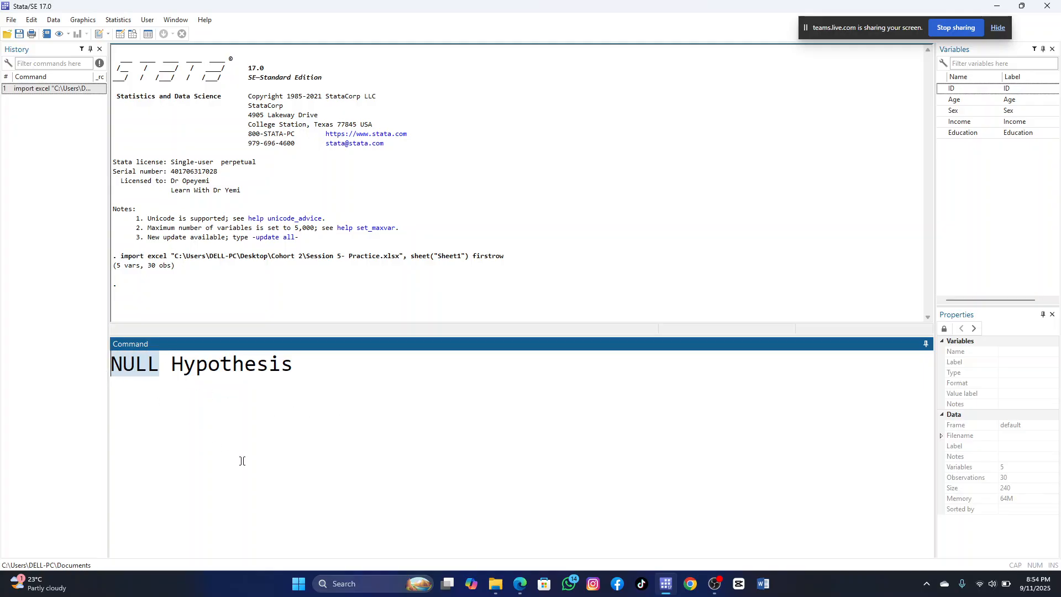
click(353, 372)
text(, )
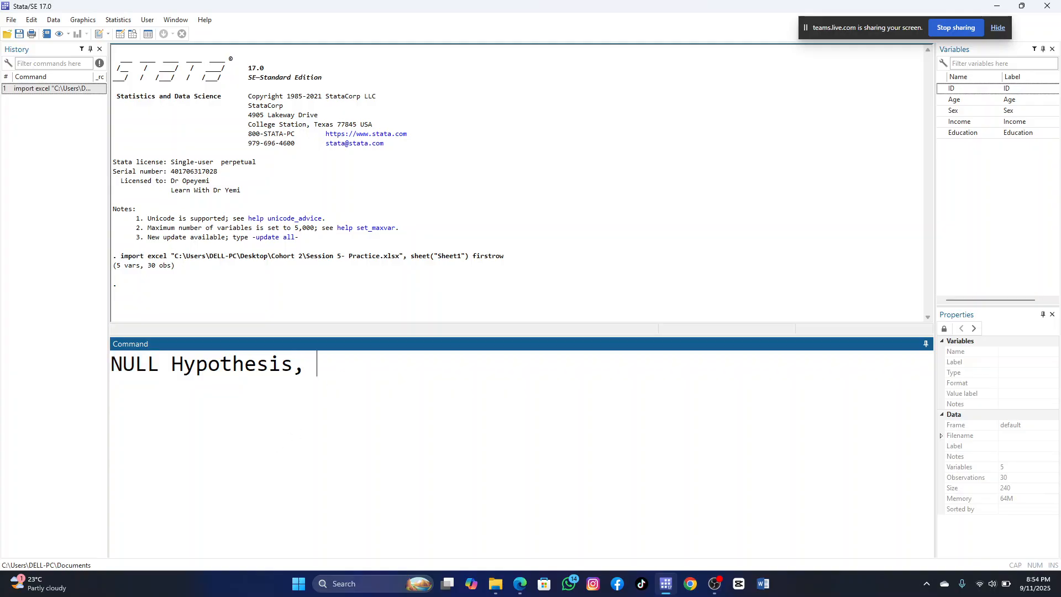
text(Alternative)
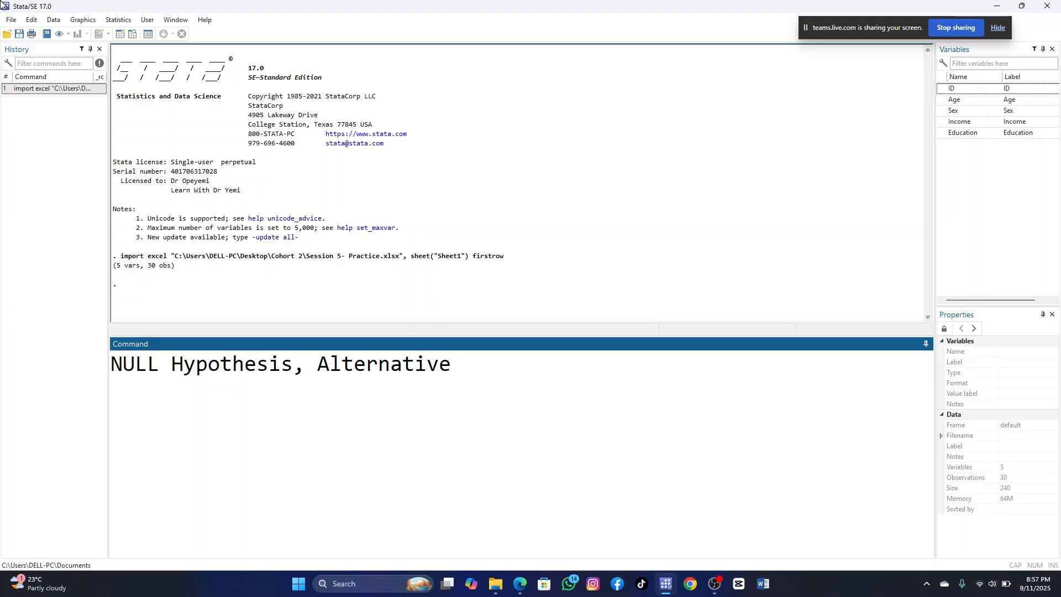
Replace the whole note in the command area with "Decision Rule".
key(shift+Home)
text(Dec)
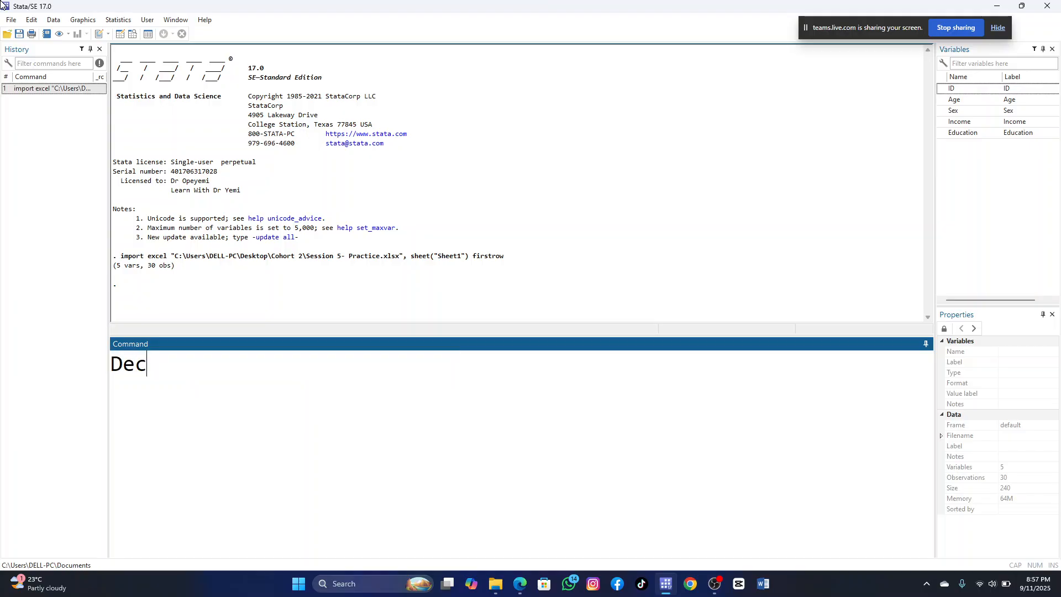
text(ision Rule)
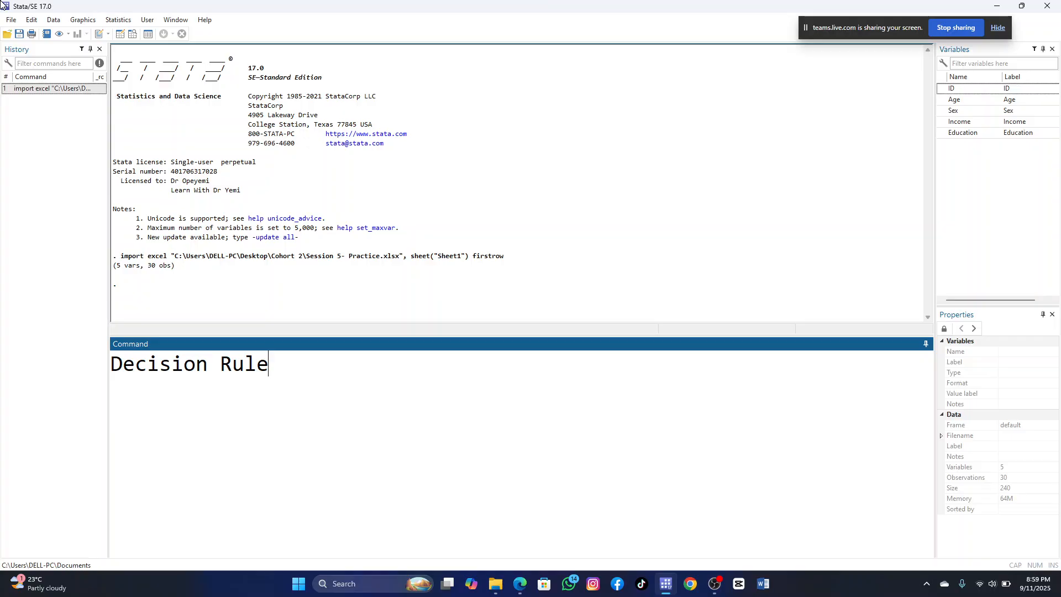
Extend the note in the command area to read "Decision Rule: P < 0.05 **reject null".
text(: P < 0.)
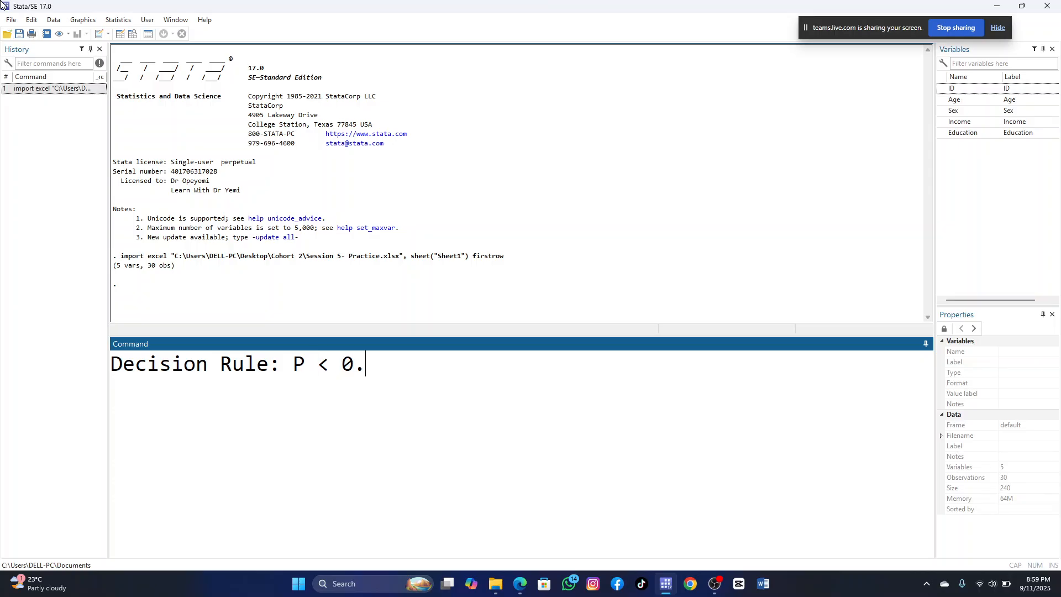
text(05 **rejc)
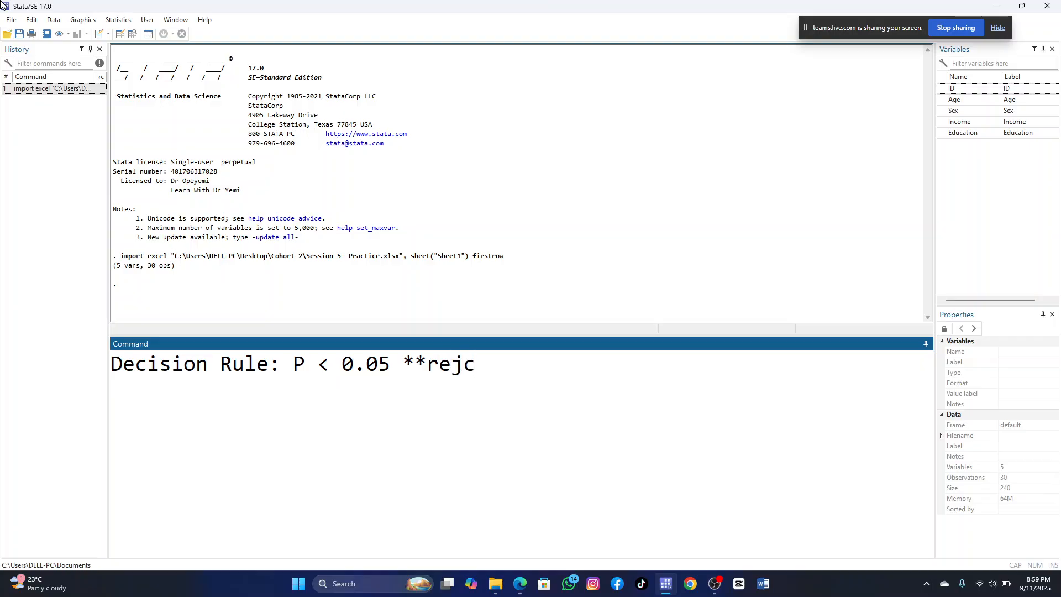
key(BackSpace)
text(ect null )
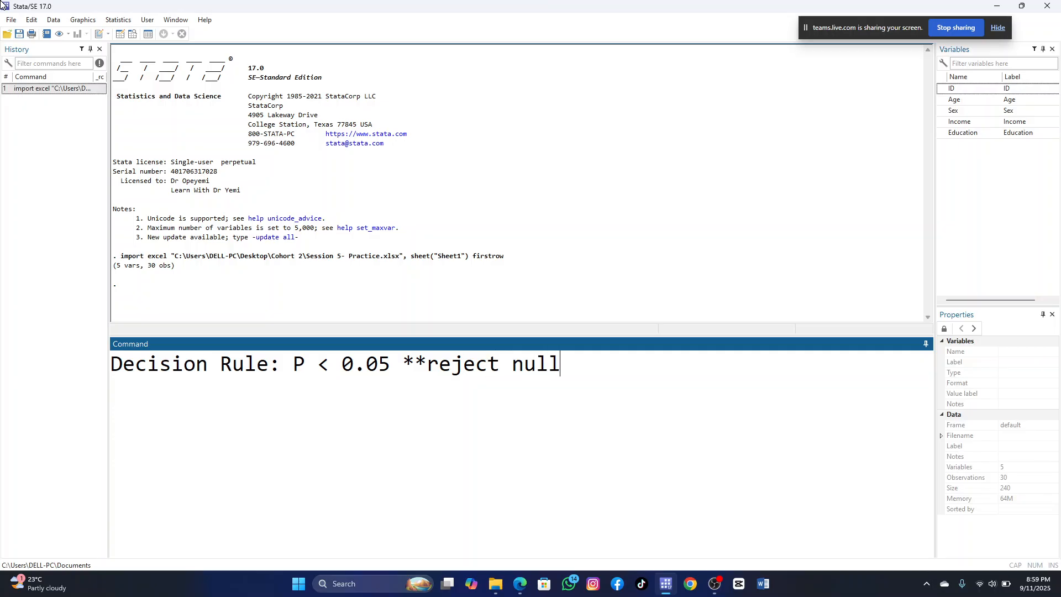
text(gypo)
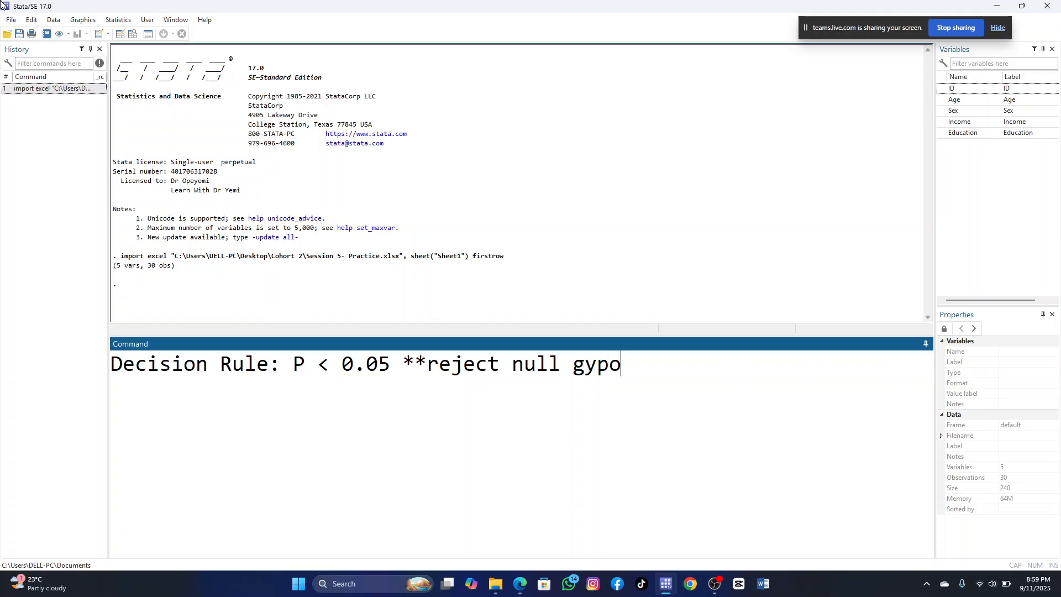
key(BackSpace)
key(BackSpace)
key(BackSpace)
key(BackSpace)
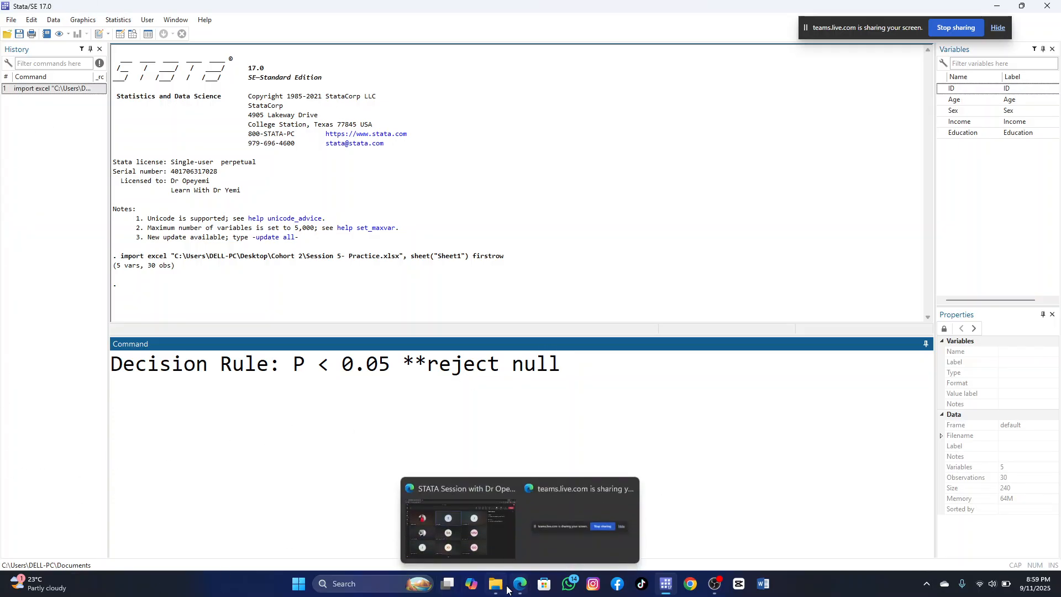
Open the "Hypothesis Testing and Regression" do-file from the Cohort 2 folder and bring its Do-file Editor window forward.
mouse_move(496, 589)
click(517, 536)
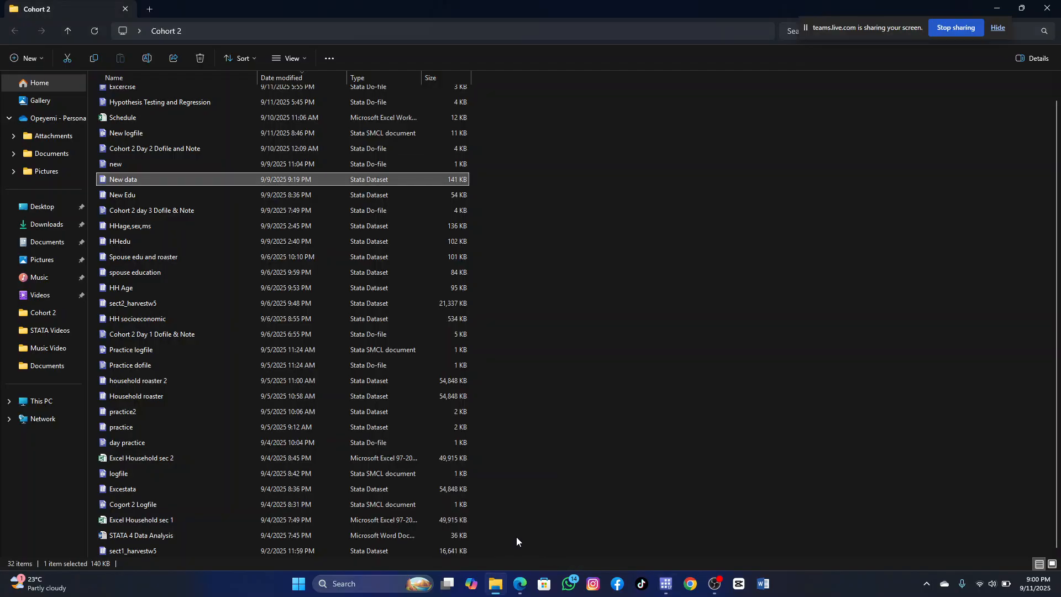
scroll(326, 449, up, 1)
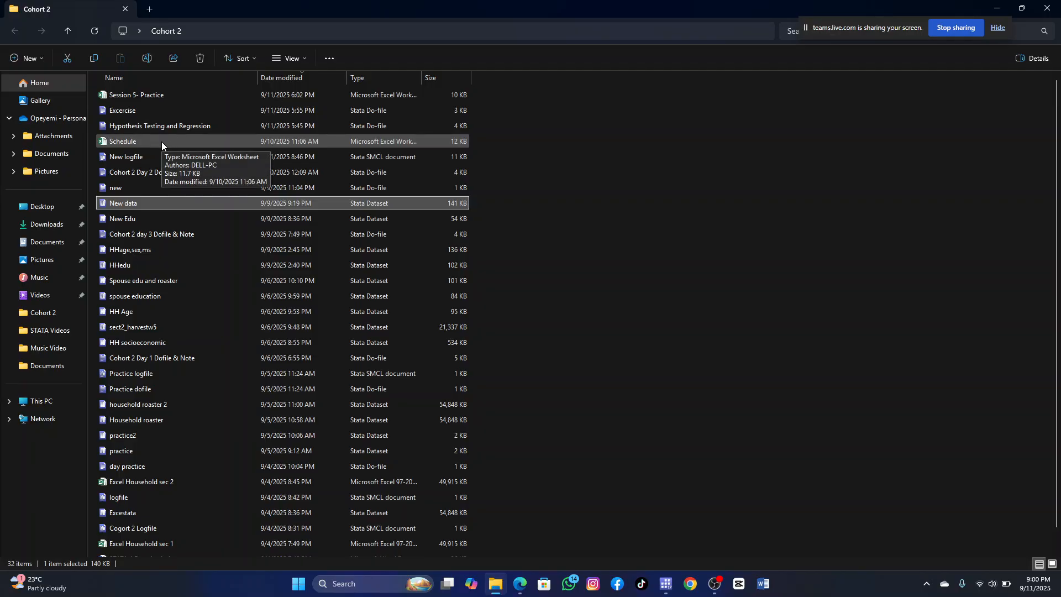
click(168, 128)
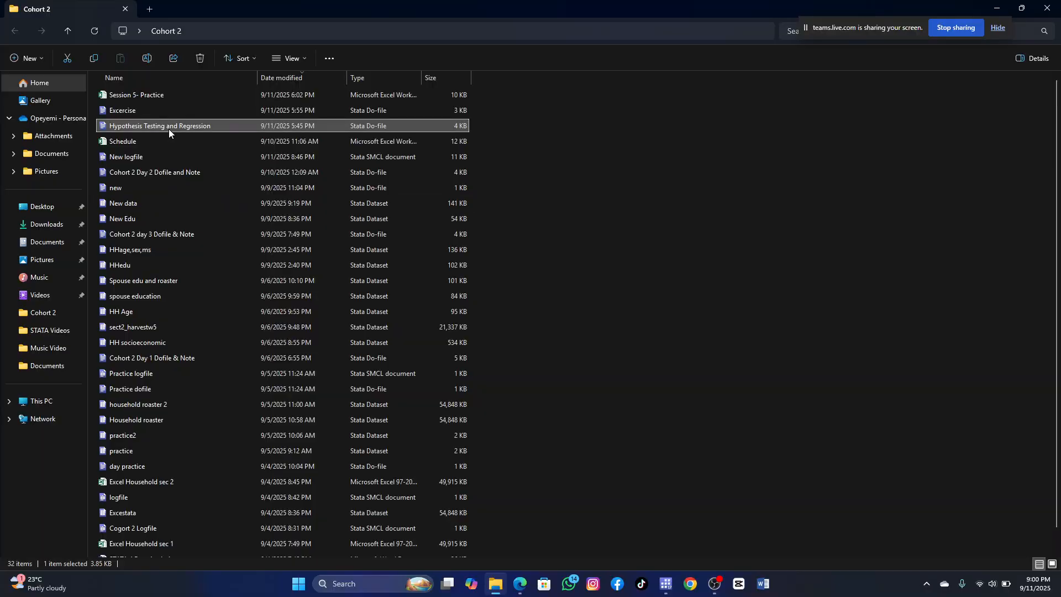
double_click(168, 128)
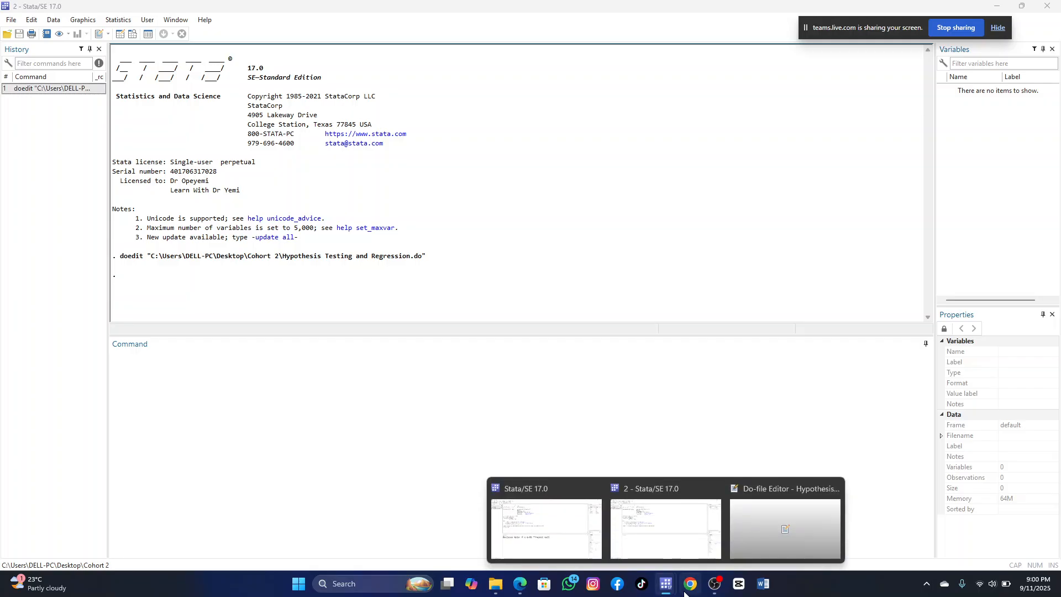
mouse_move(666, 584)
click(760, 539)
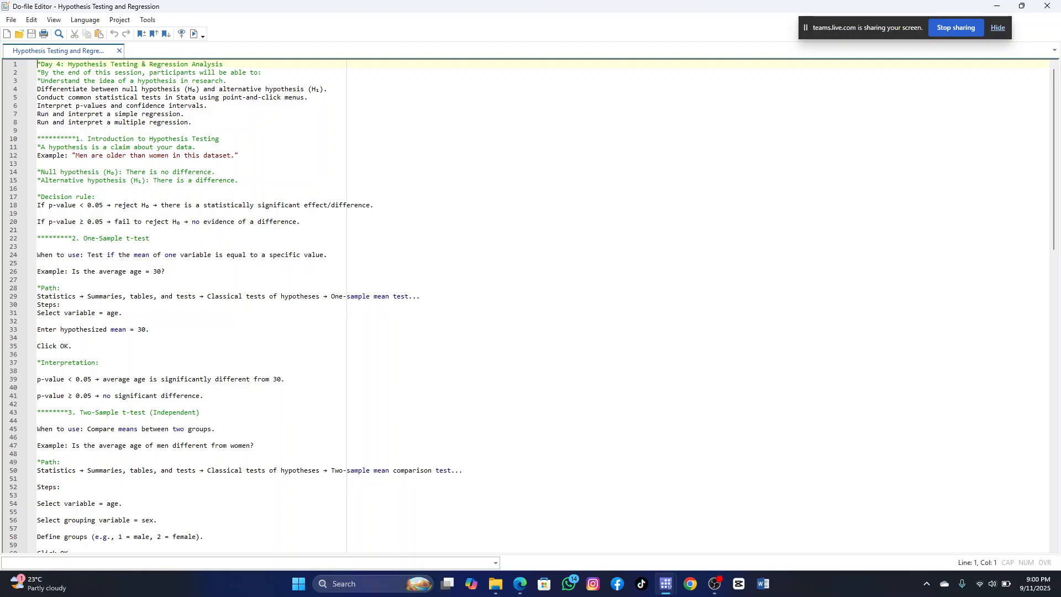
Enlarge the do-file text, review the hypothesis testing introduction and highlight "There is no difference." in the null hypothesis line.
scroll(525, 480, down, 1)
scroll(441, 386, up, 1)
scroll(525, 306, up, 4)
scroll(525, 305, up, 7)
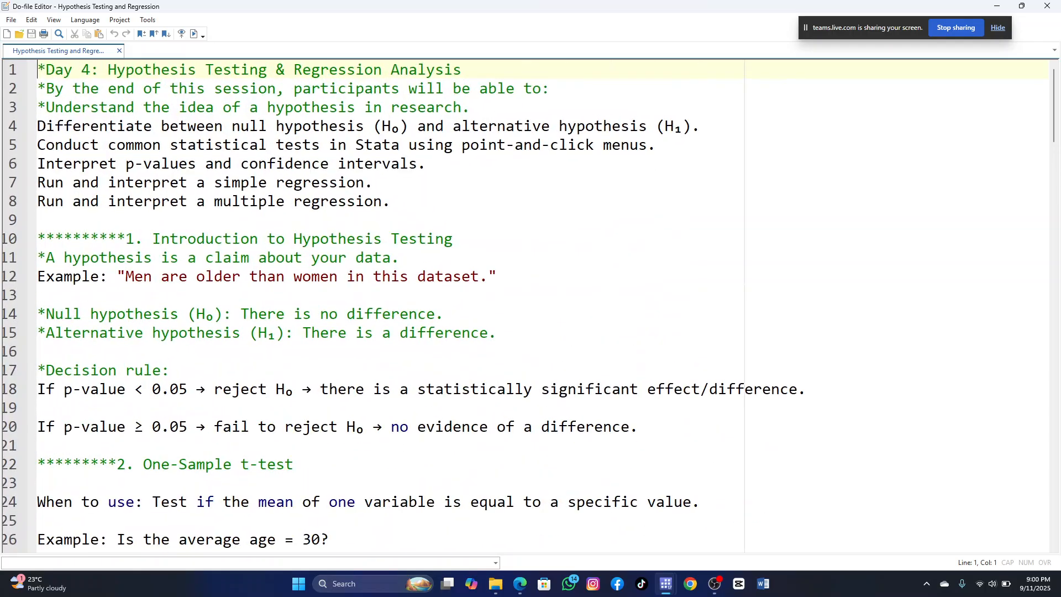
scroll(525, 305, up, 1)
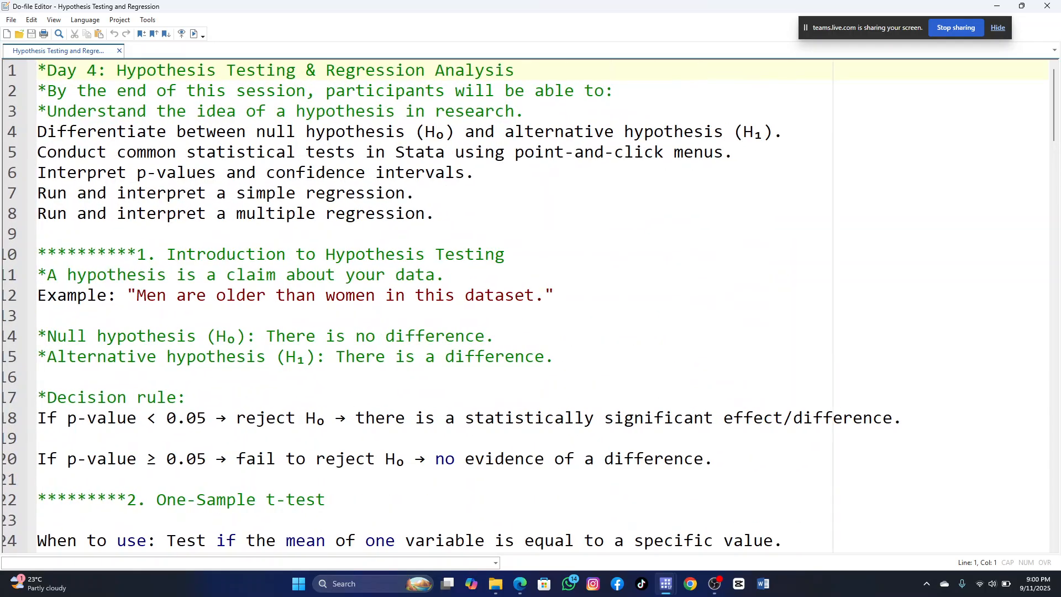
scroll(173, 207, down, 3)
scroll(173, 208, up, 2)
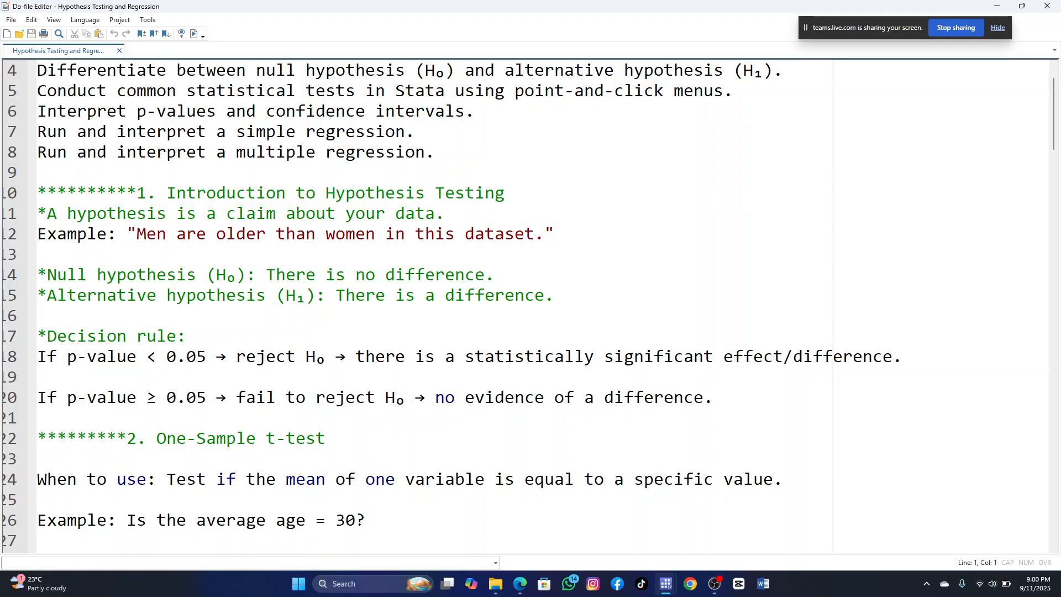
drag(495, 274, 266, 275)
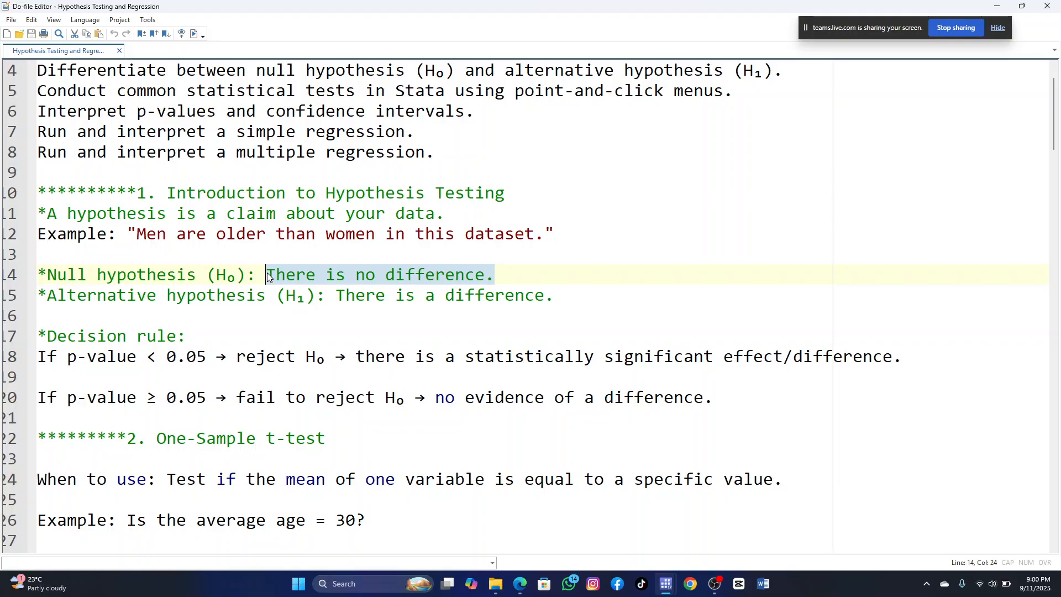
Insert a blank line between the null hypothesis and alternative hypothesis lines.
click(545, 254)
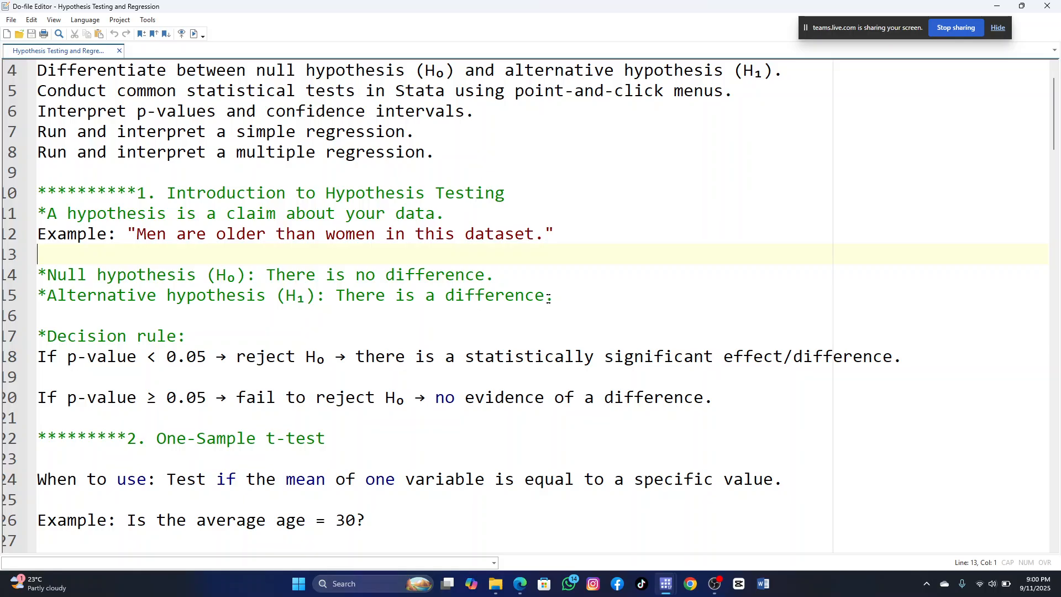
key(Down)
key(End)
key(Return)
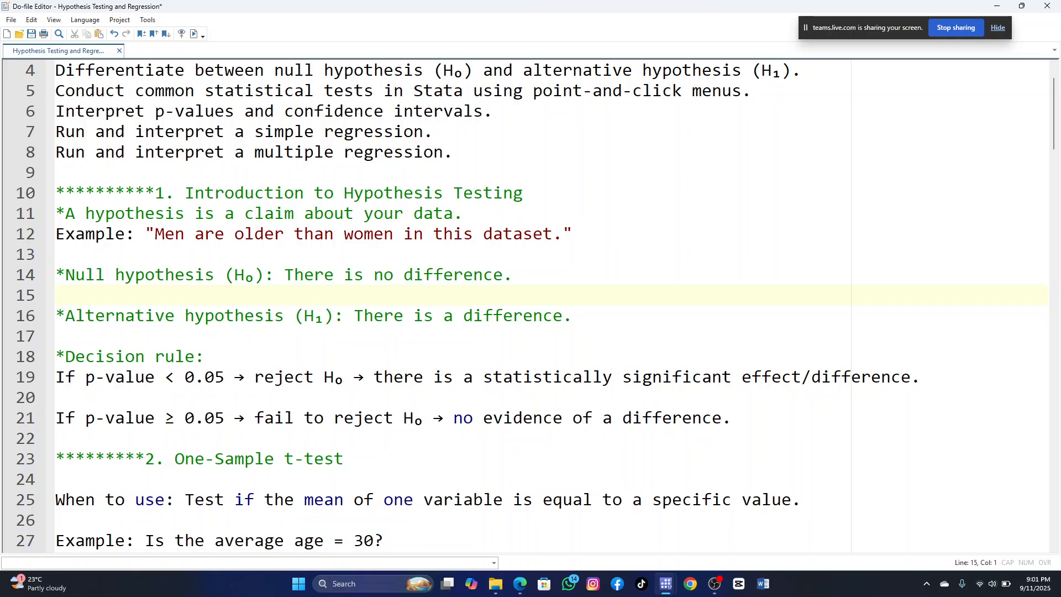
Change the decision rule operators to "> 0.05" for failing to reject H₀ and "<= 0.05" for rejecting H₀.
scroll(540, 360, down, 2)
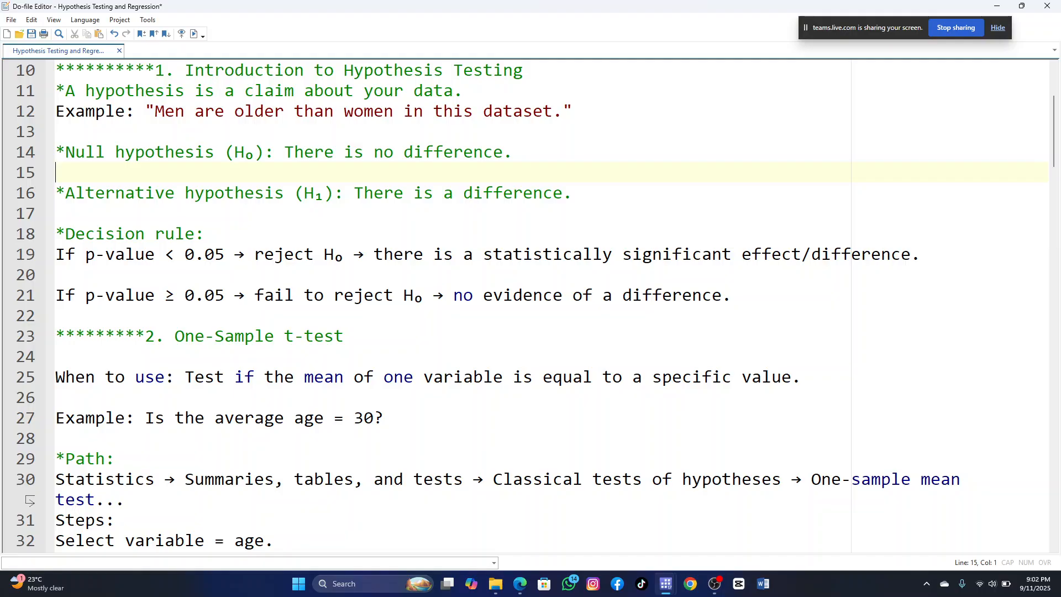
click(184, 298)
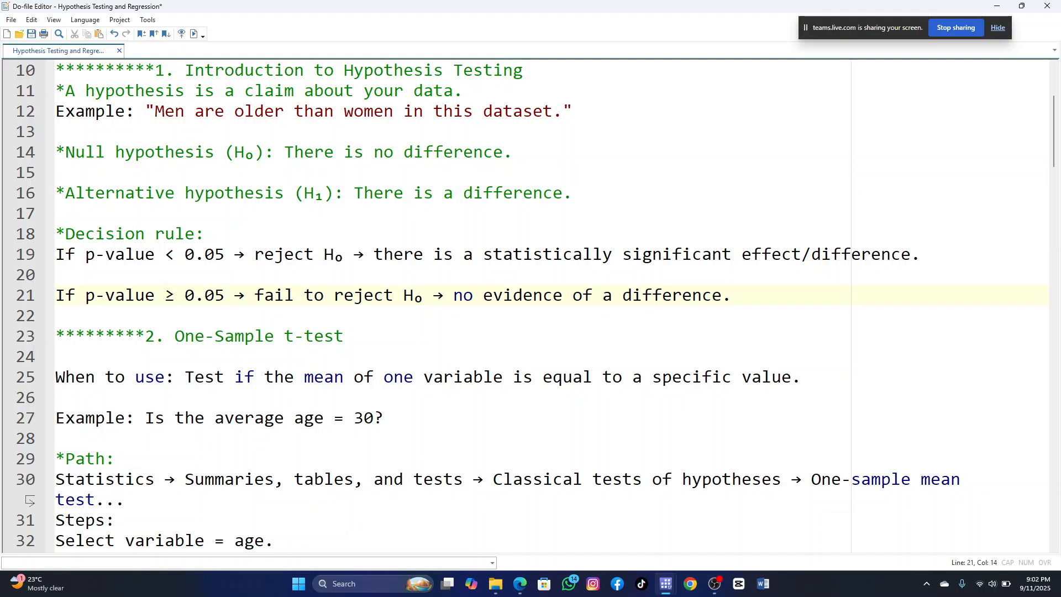
key(Left)
key(BackSpace)
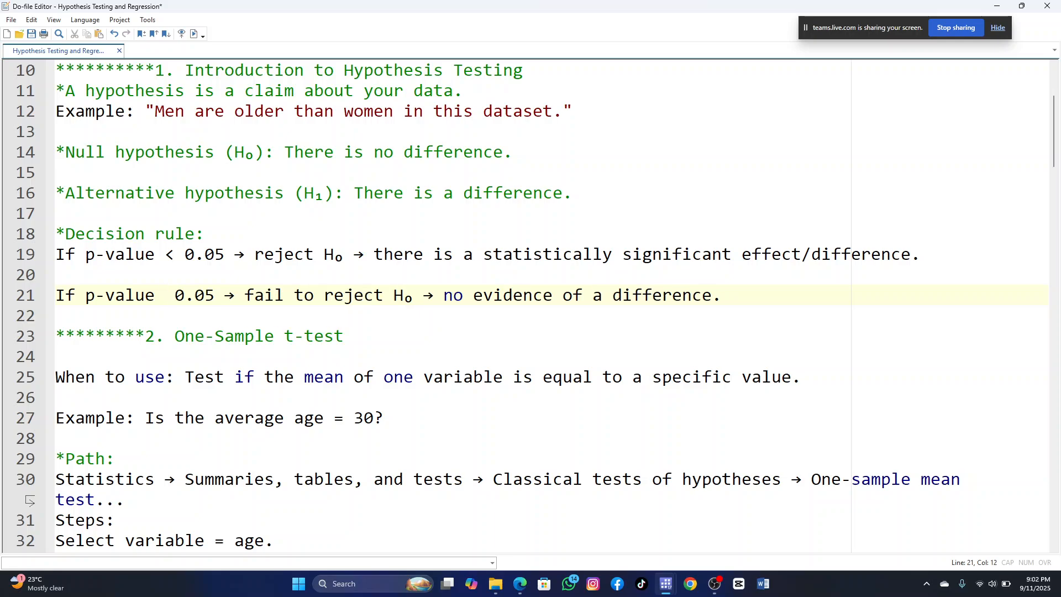
text(>)
key(Up)
key(Up)
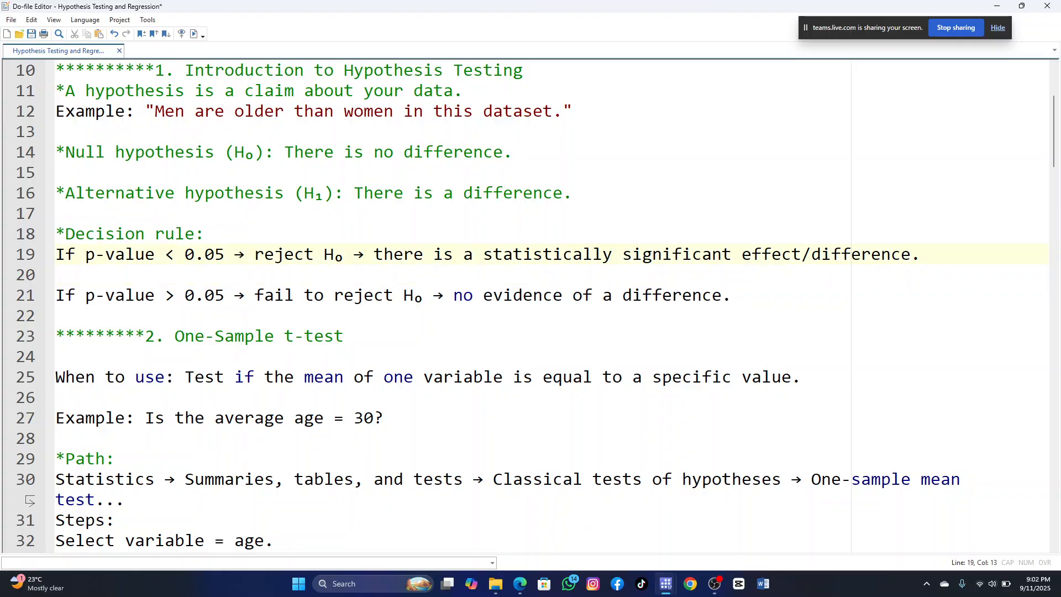
text(=)
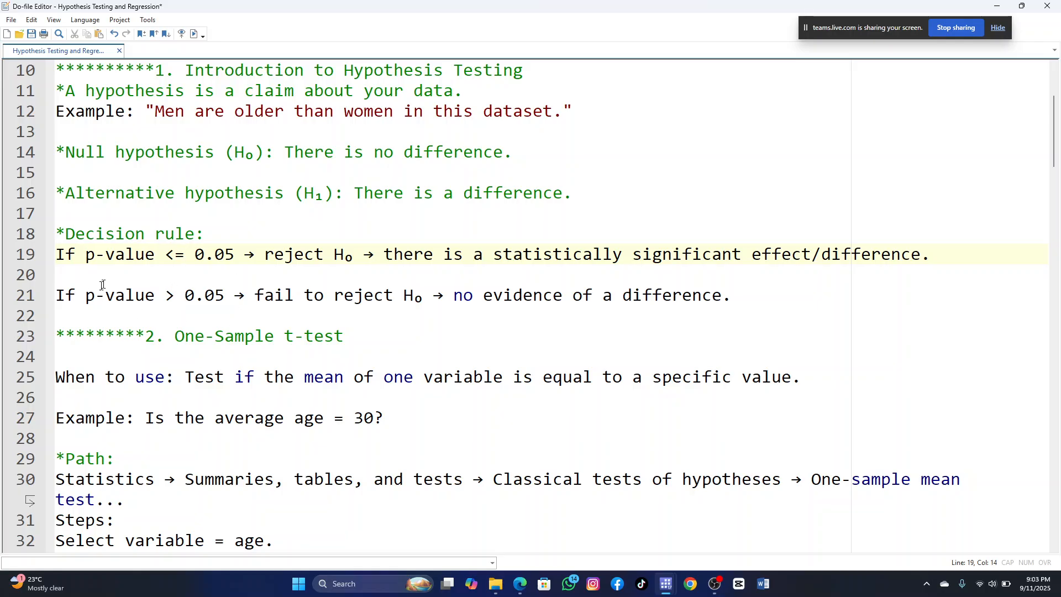
Add the example "p-value = 0.051" on the blank line between the two decision rule statements.
key(Down)
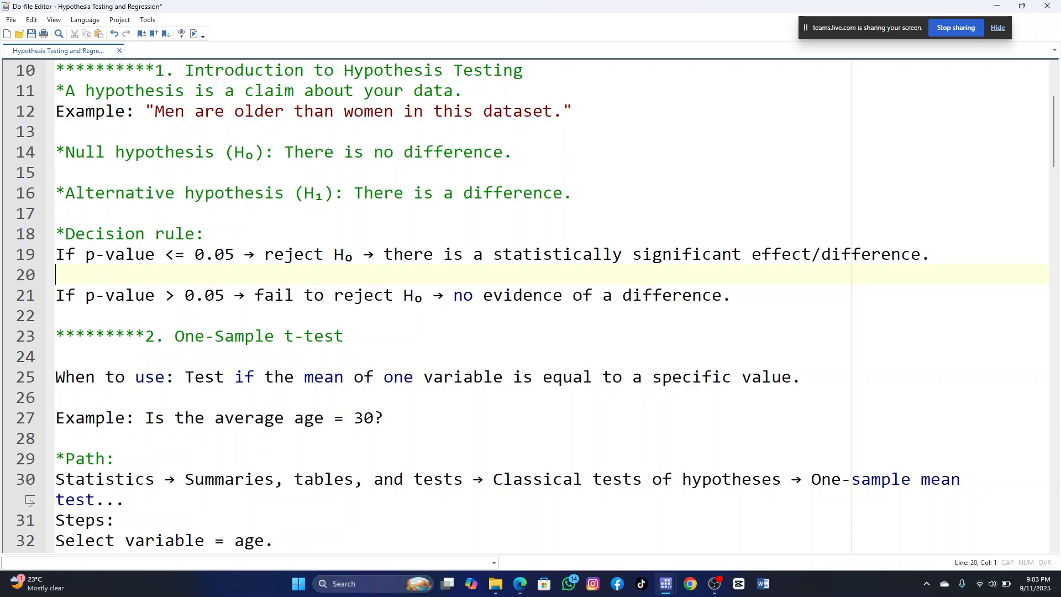
text(p)
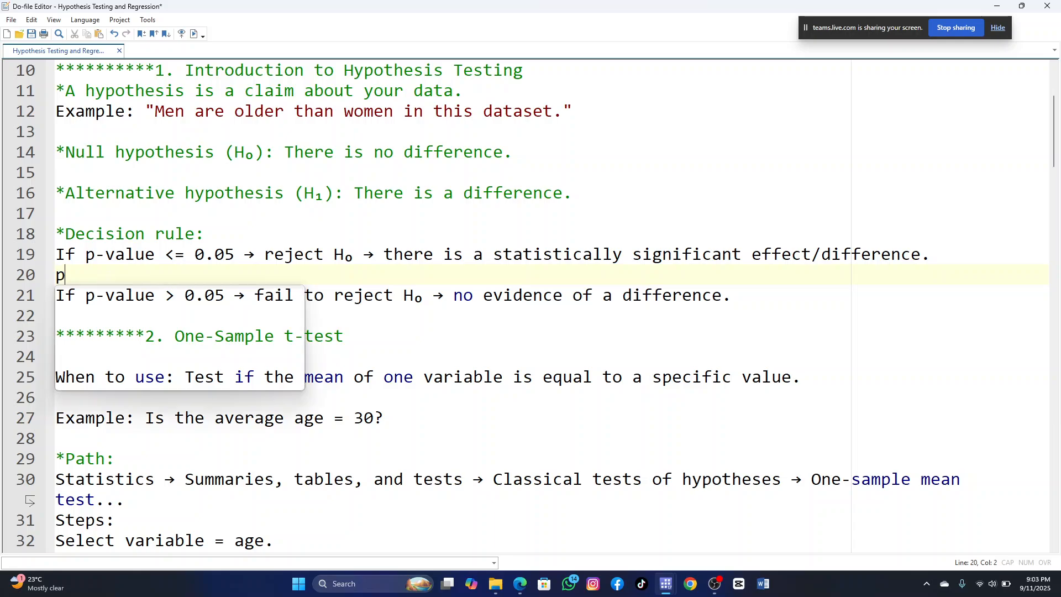
text(-value)
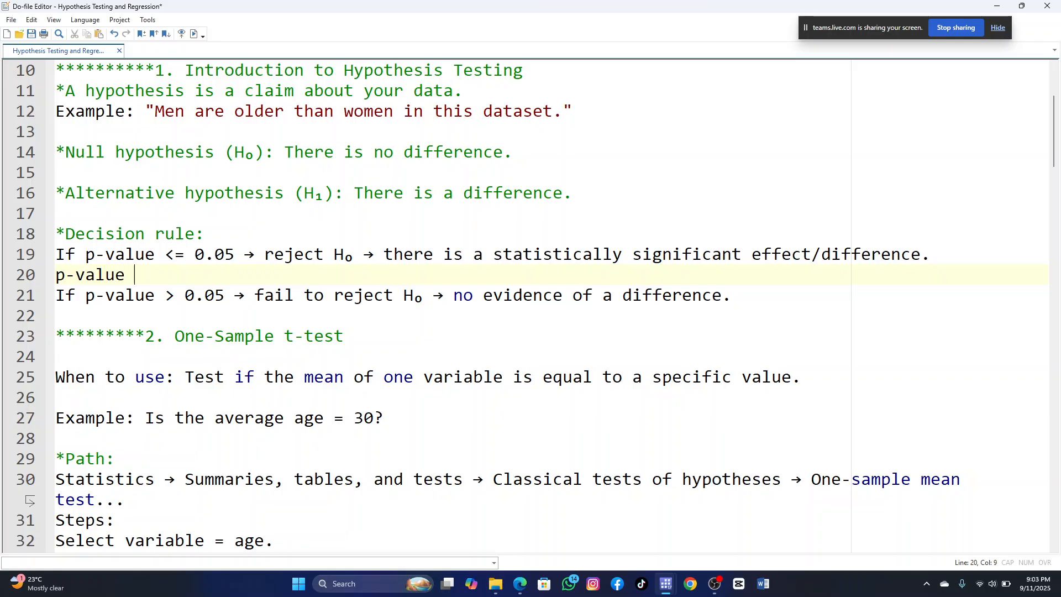
text( = 0.051)
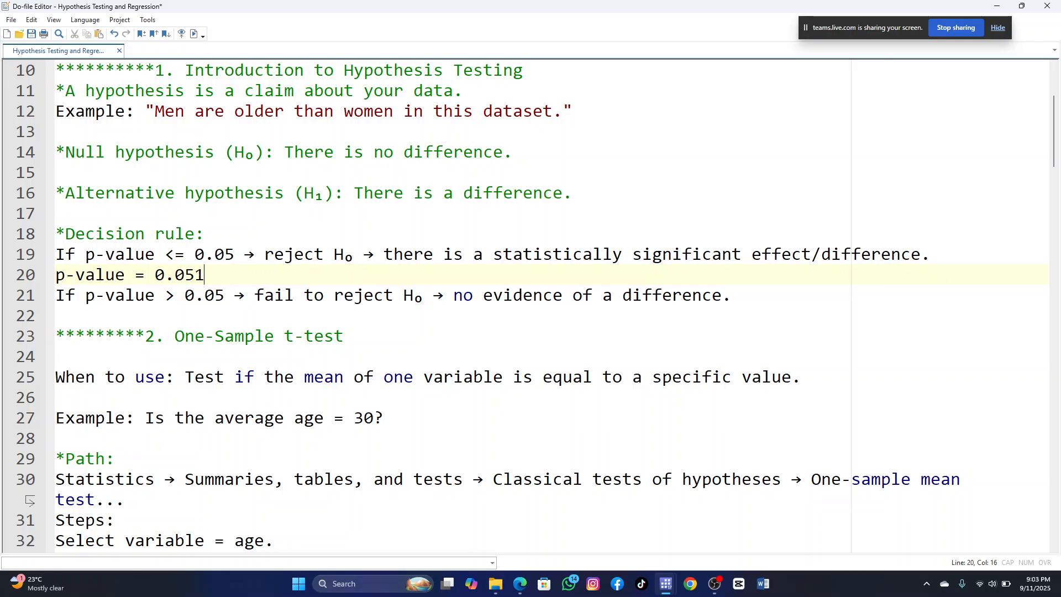
Highlight the p-value example and the phrase "fail to reject H₀", and look over the One-Sample t-test section.
drag(205, 275, 55, 275)
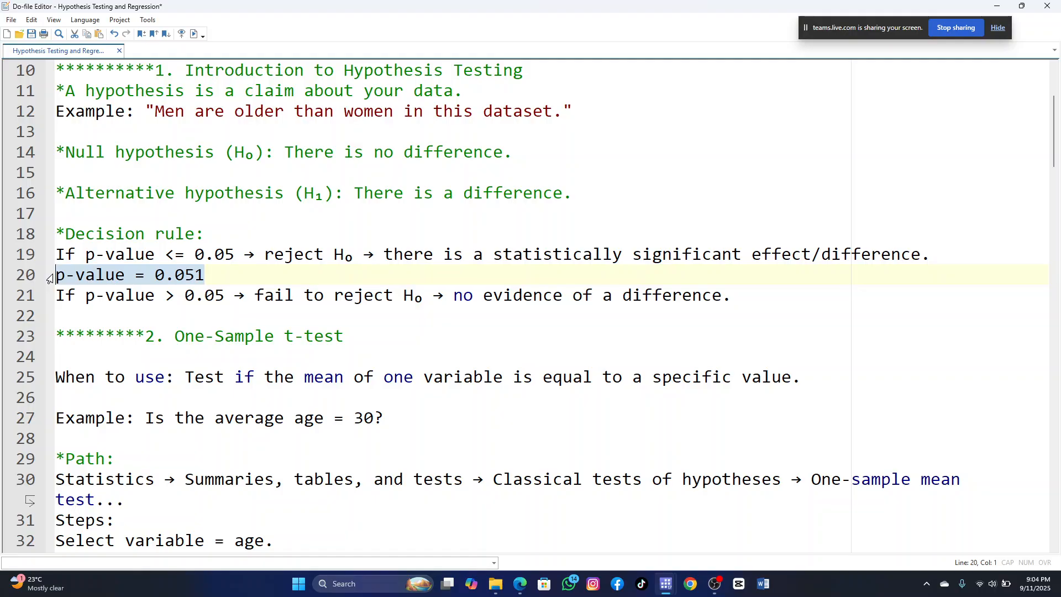
click(271, 292)
drag(271, 291, 434, 307)
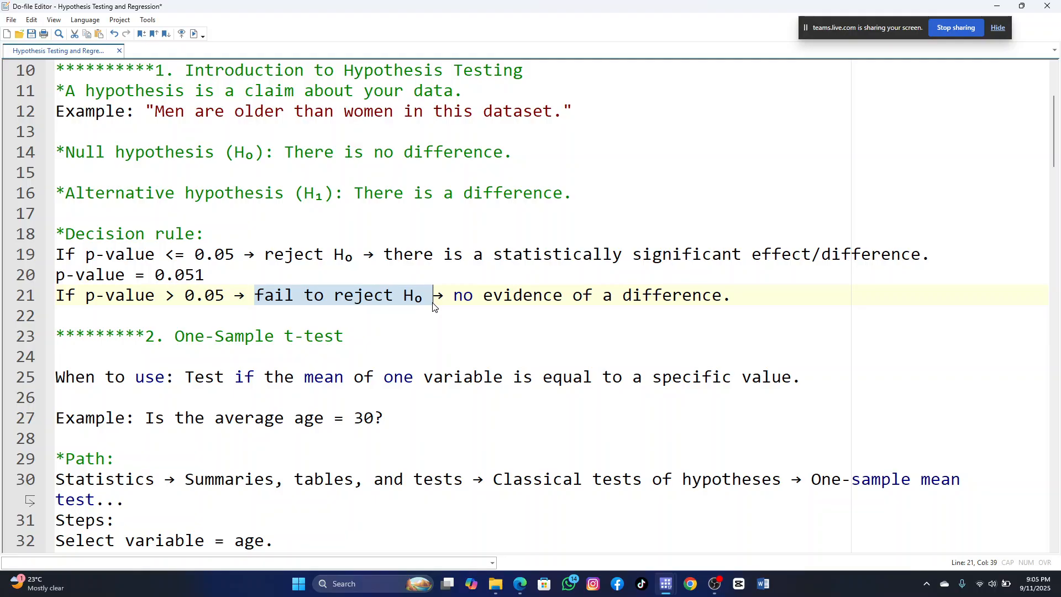
scroll(443, 317, down, 2)
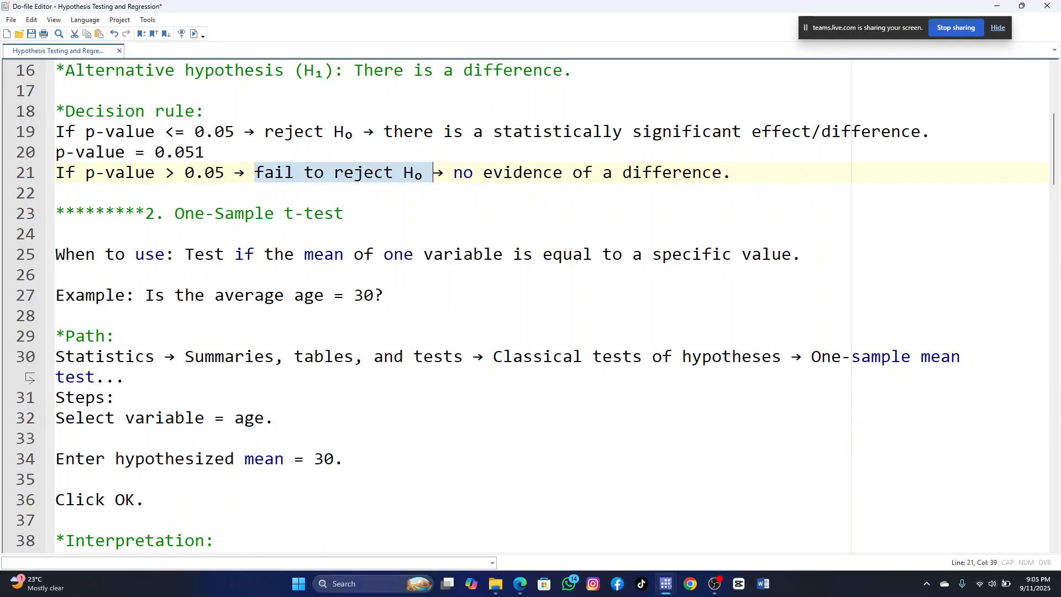
scroll(410, 411, down, 1)
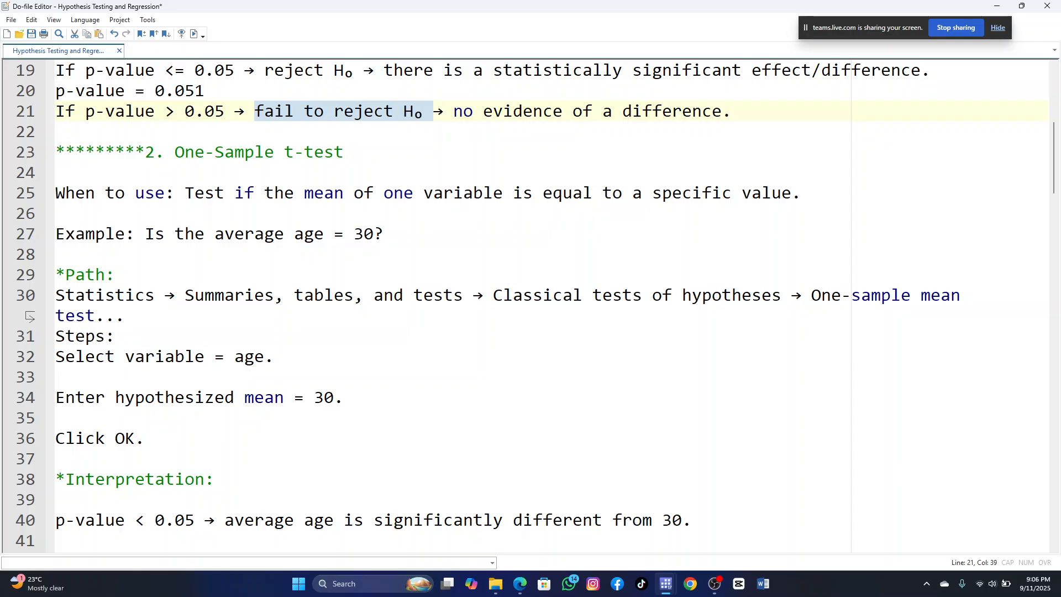
scroll(387, 362, up, 2)
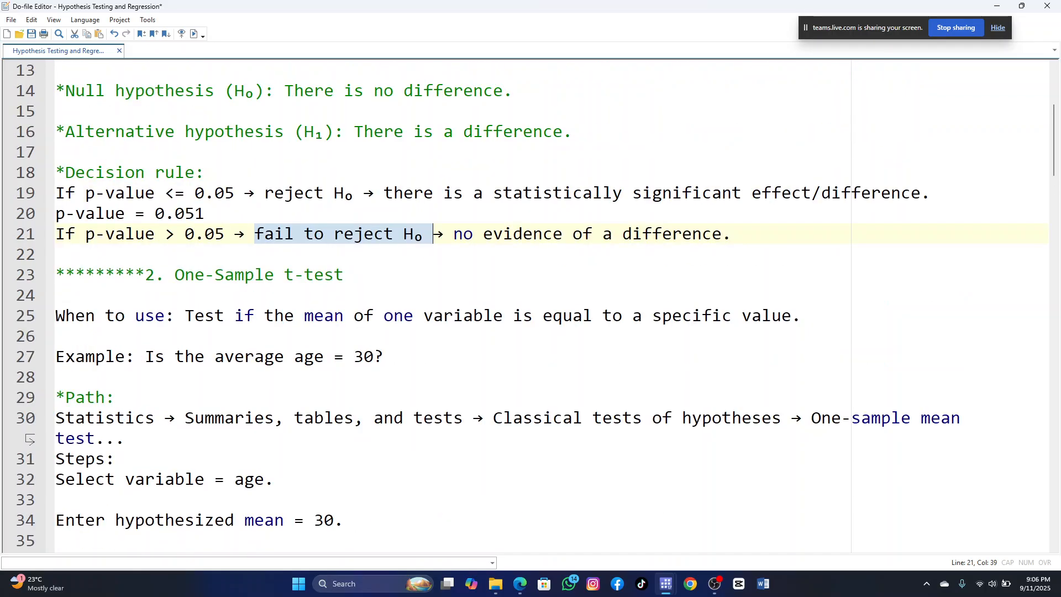
Minimise the Do-file Editor and enlarge the command area of the second Stata window by shrinking the results area.
click(996, 10)
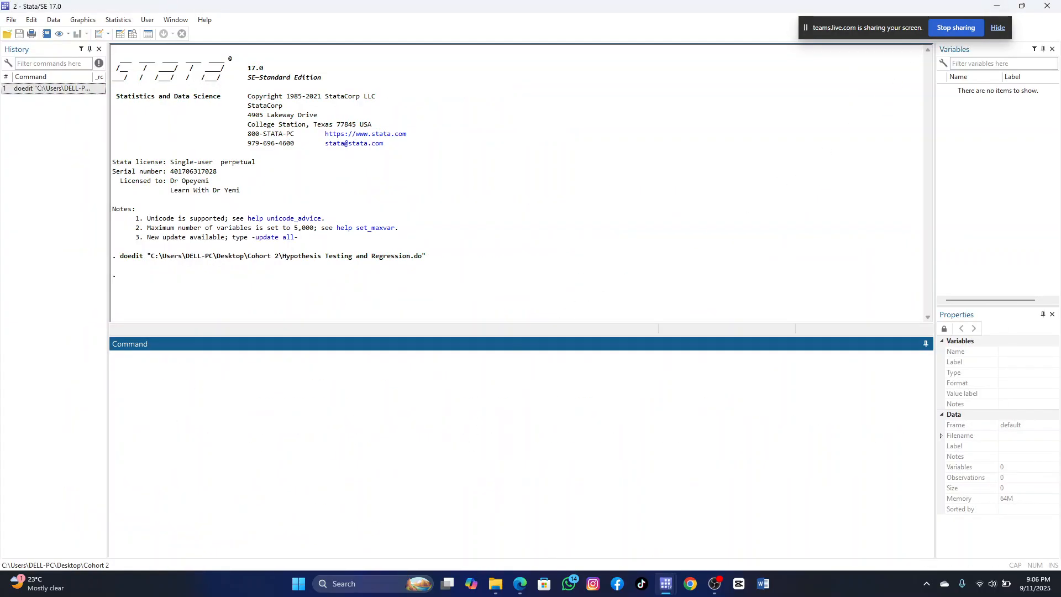
right_click(575, 239)
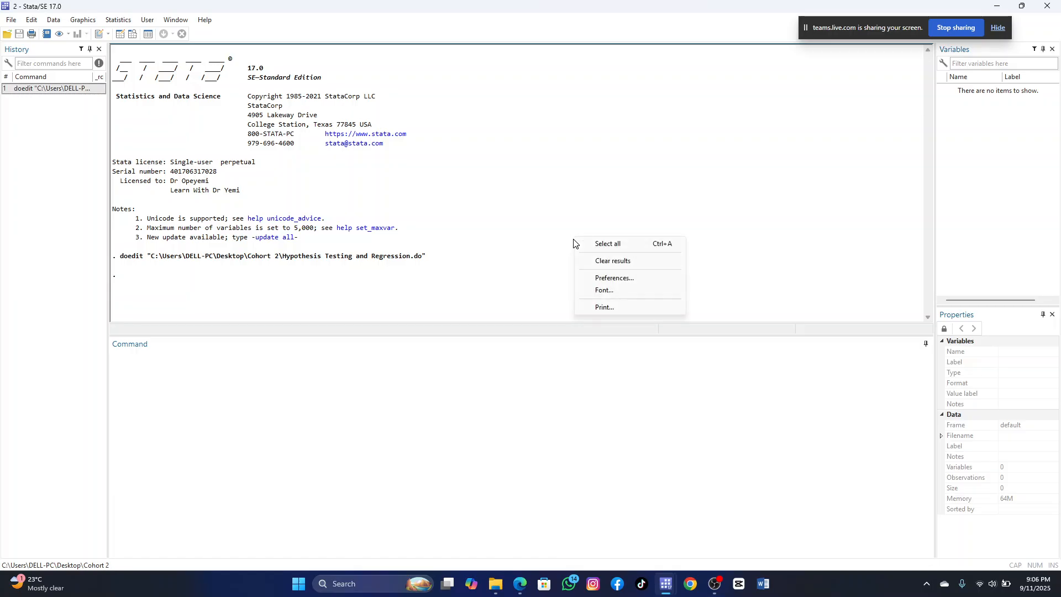
click(763, 191)
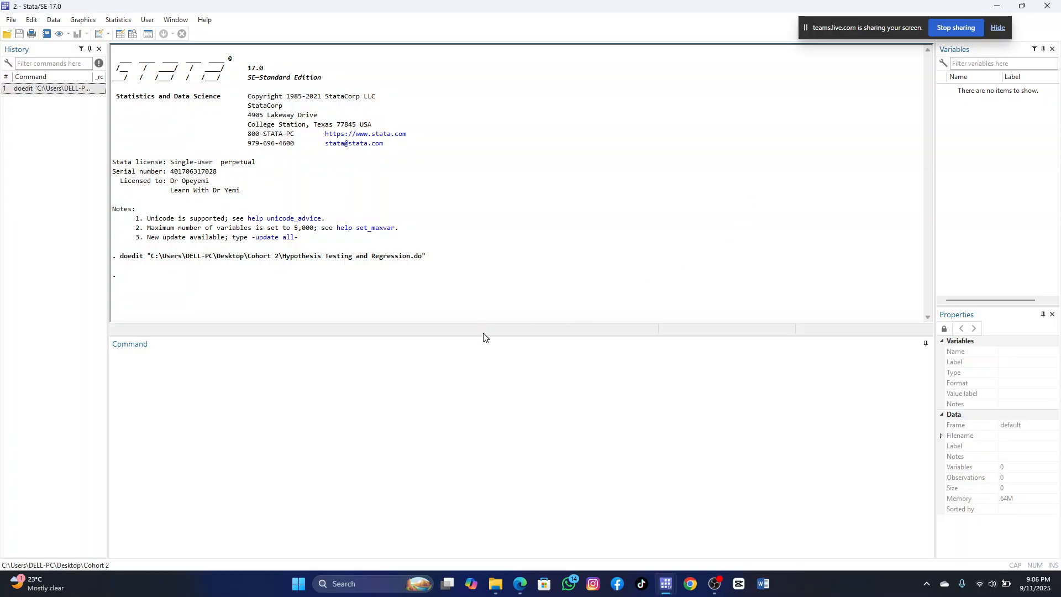
drag(486, 334, 521, 171)
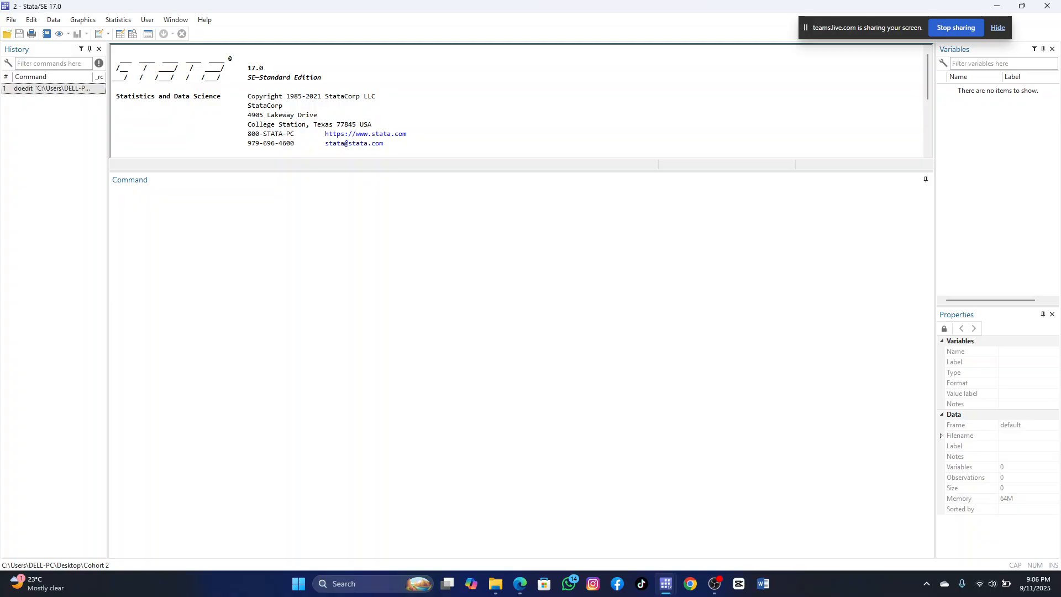
mouse_move(522, 592)
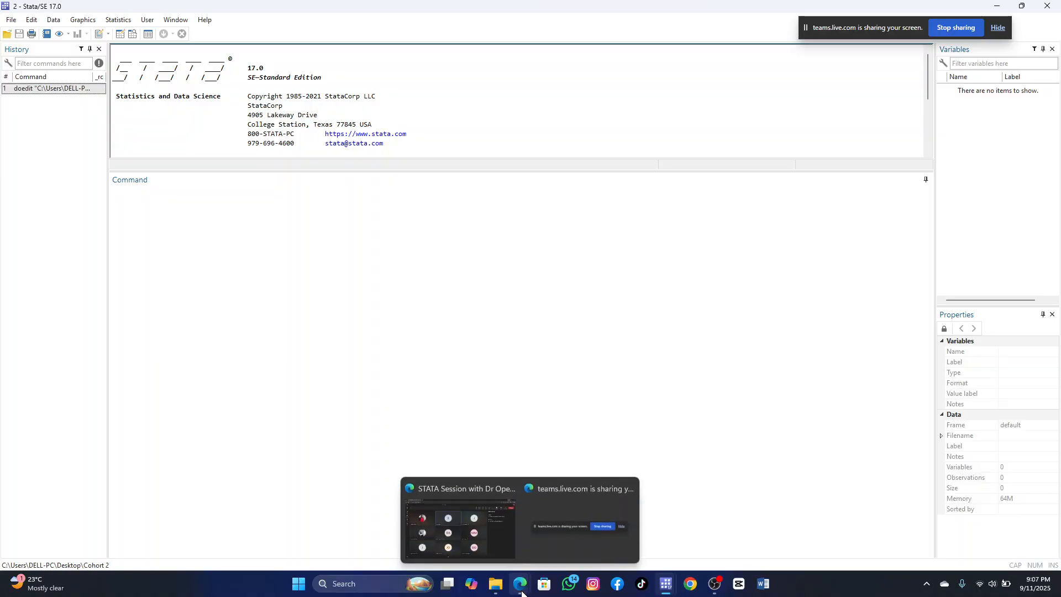
Check the participants in the Teams meeting, then return to the second Stata window and minimise it.
click(502, 548)
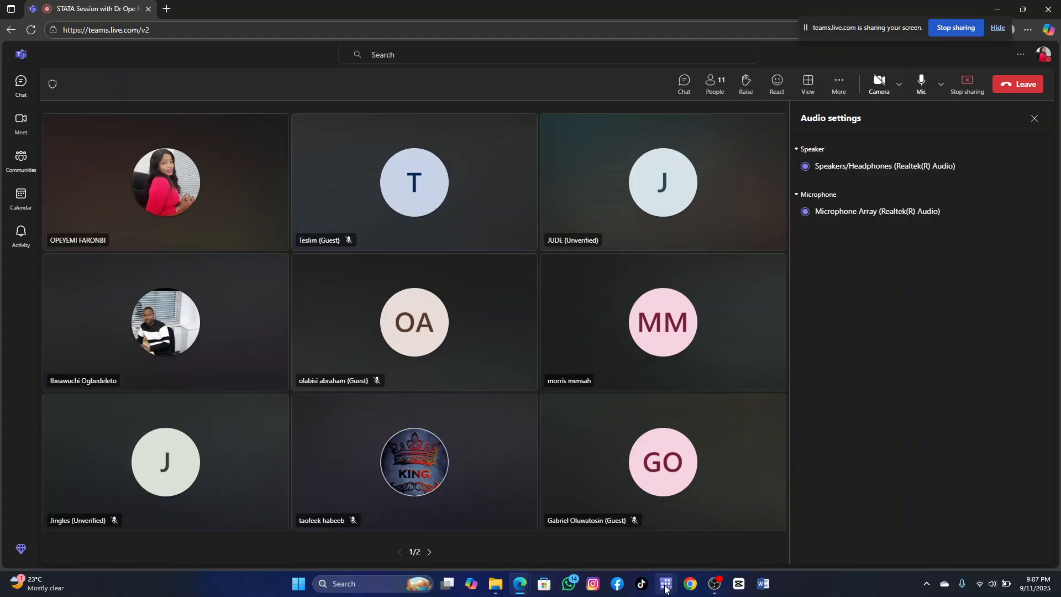
mouse_move(666, 584)
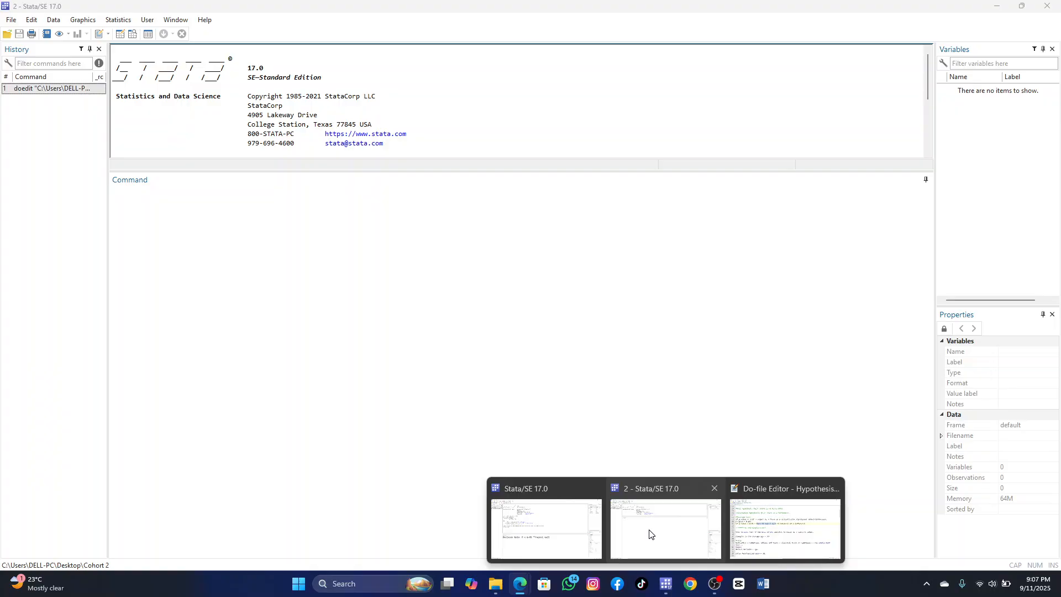
click(668, 550)
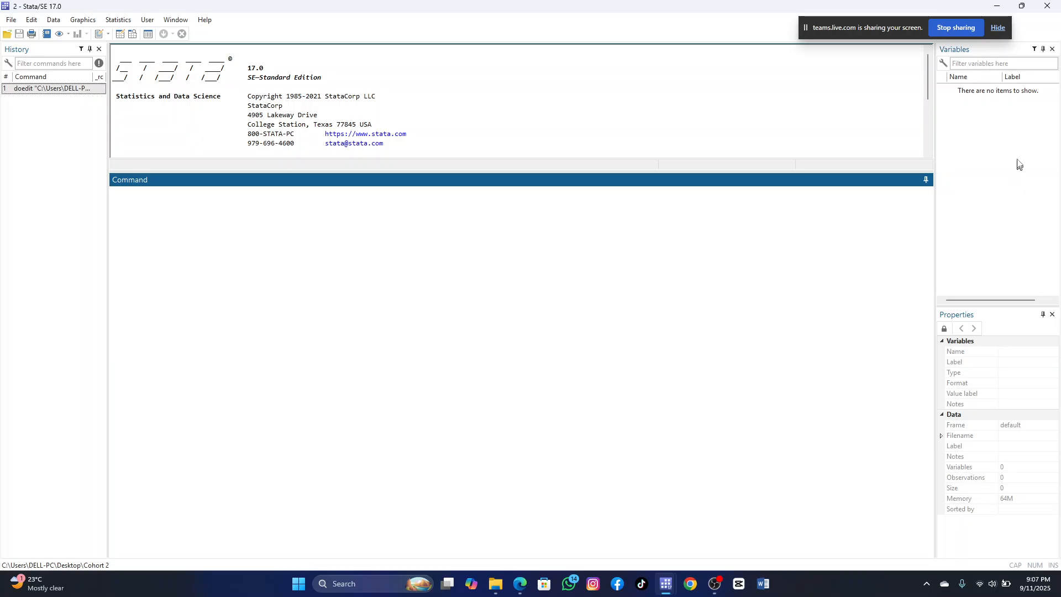
click(1005, 8)
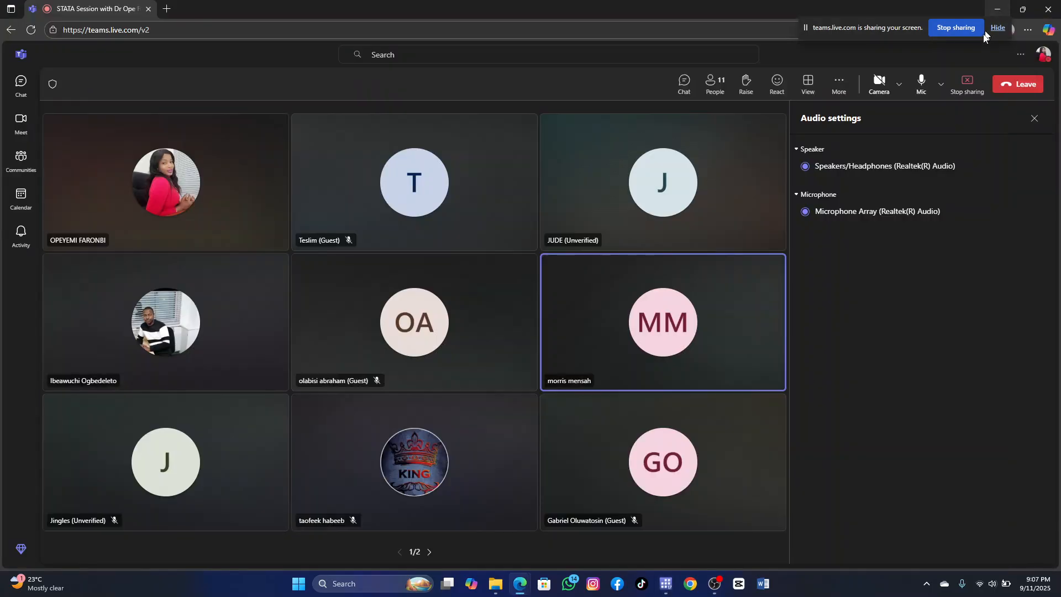
Switch to the Stata window holding the imported practice data and enlarge its command area by shrinking the results area.
mouse_move(666, 585)
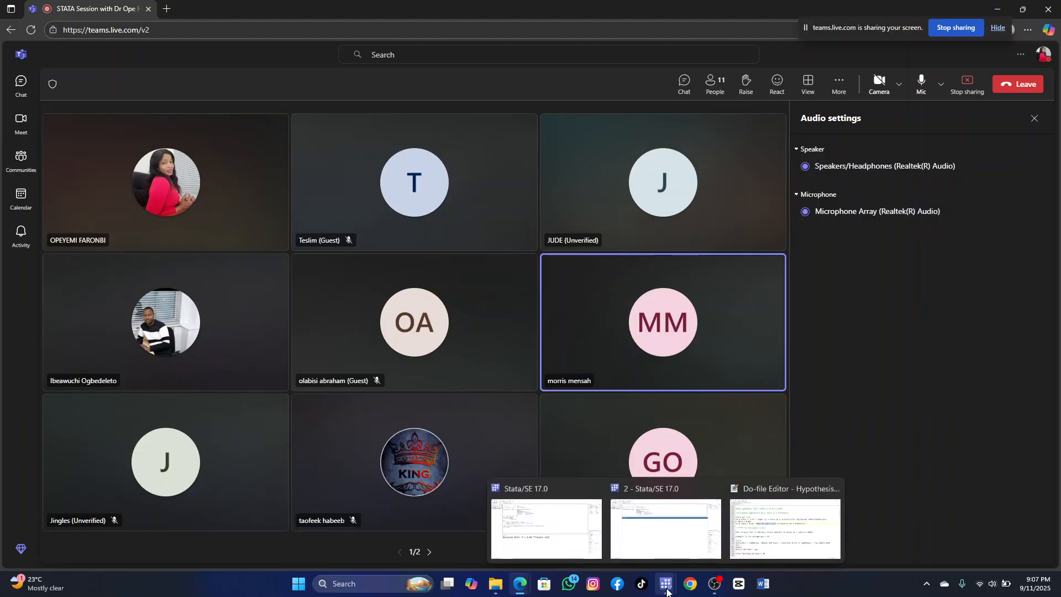
click(570, 556)
click(571, 556)
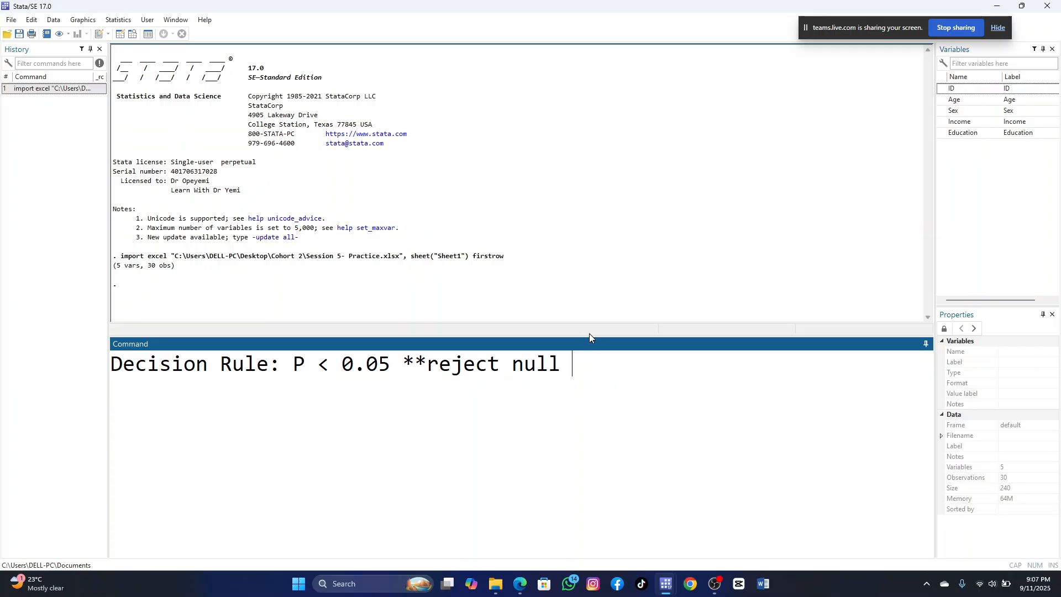
drag(588, 335, 581, 168)
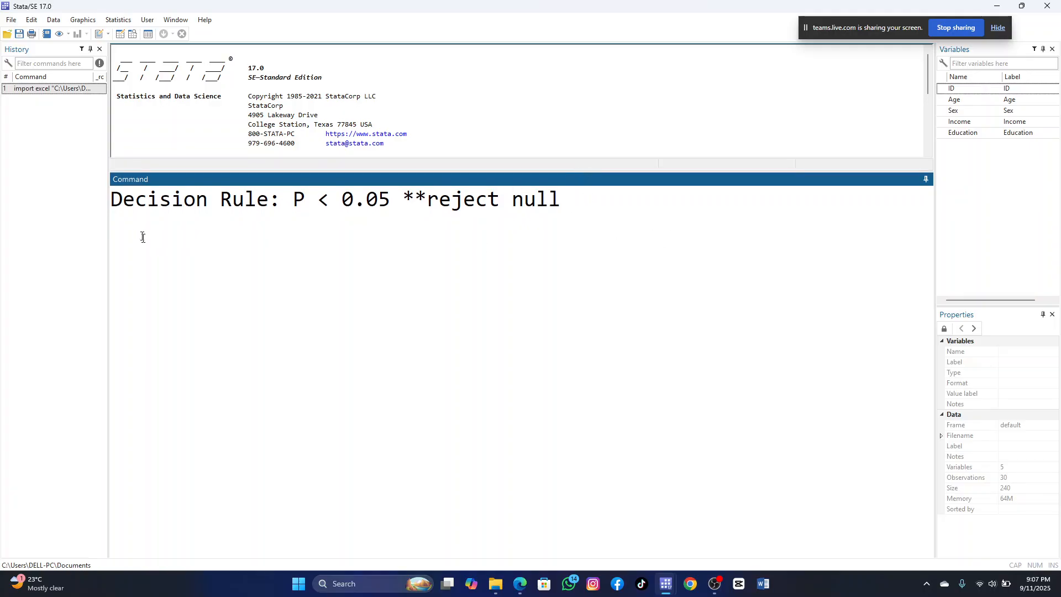
Clear the decision rule note from the command area and view the imported dataset with the browse command.
key(ctrl+a)
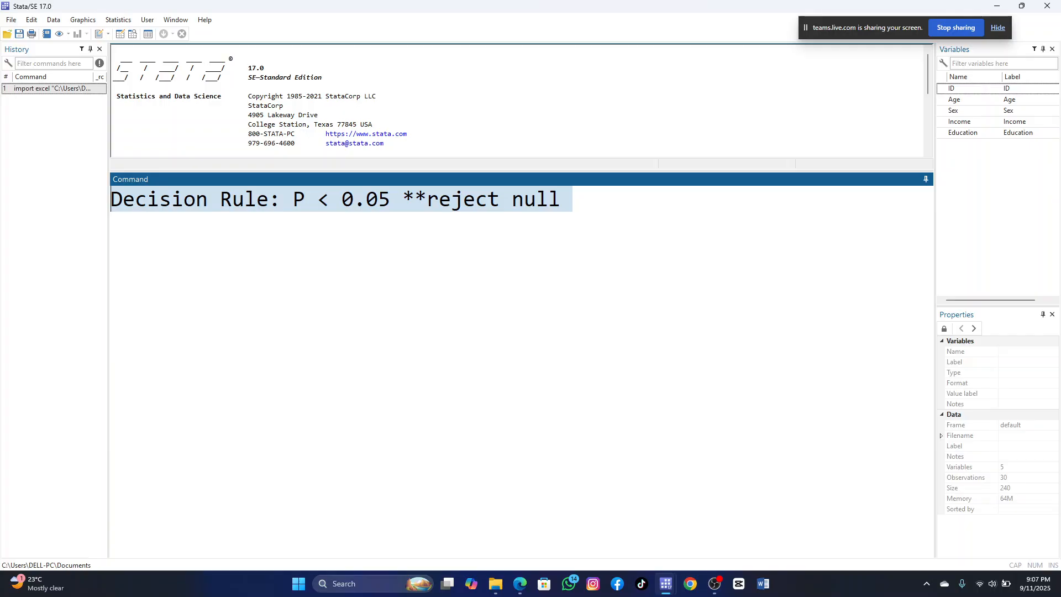
key(BackSpace)
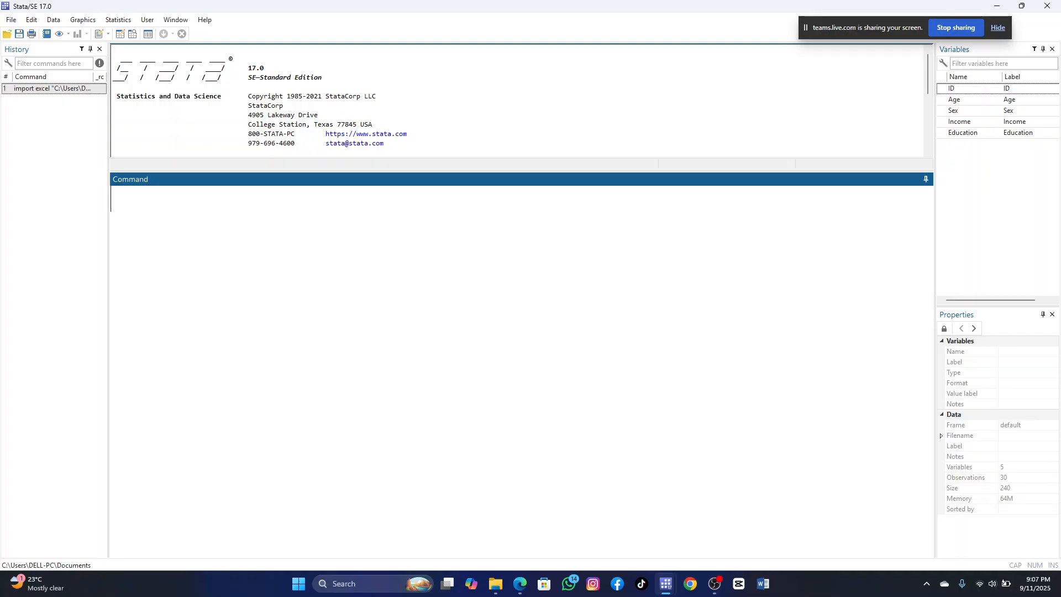
text(browse)
key(Return)
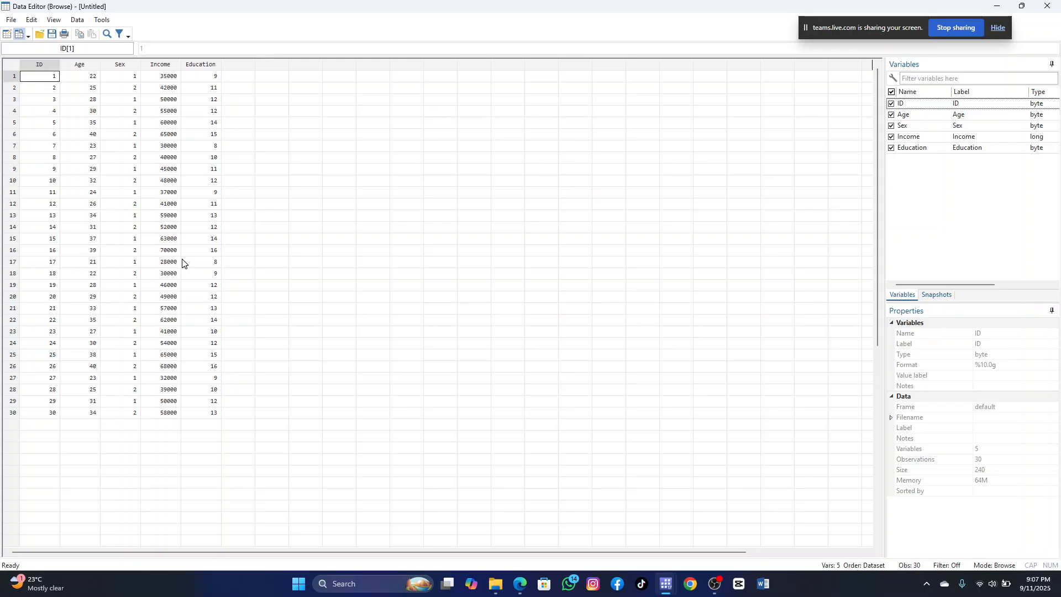
click(1000, 6)
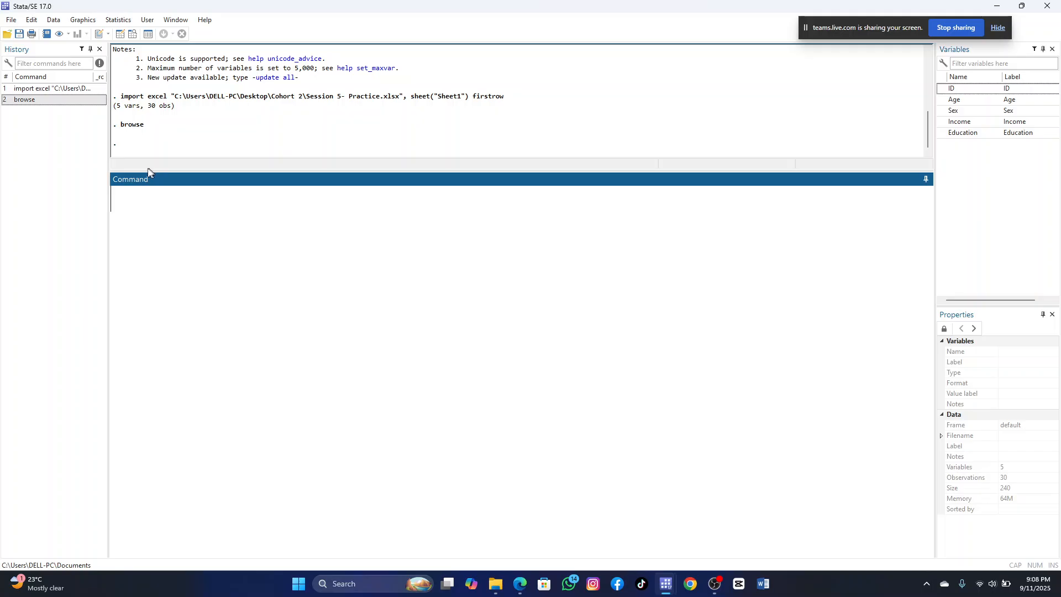
View the dataset again in the Data Editor's Browse mode without using a command, and minimise the editor.
click(56, 22)
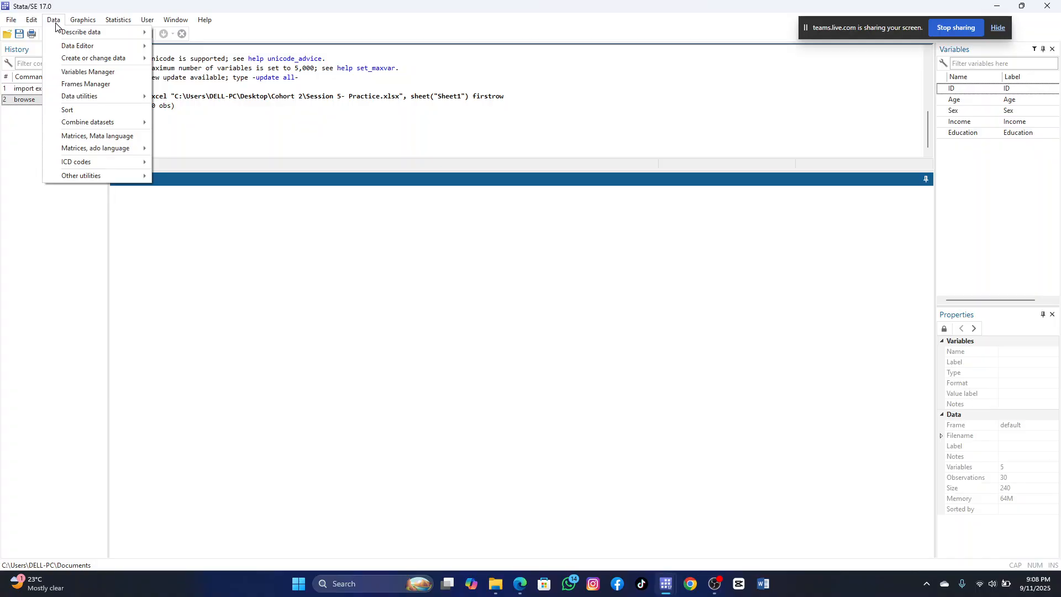
mouse_move(63, 34)
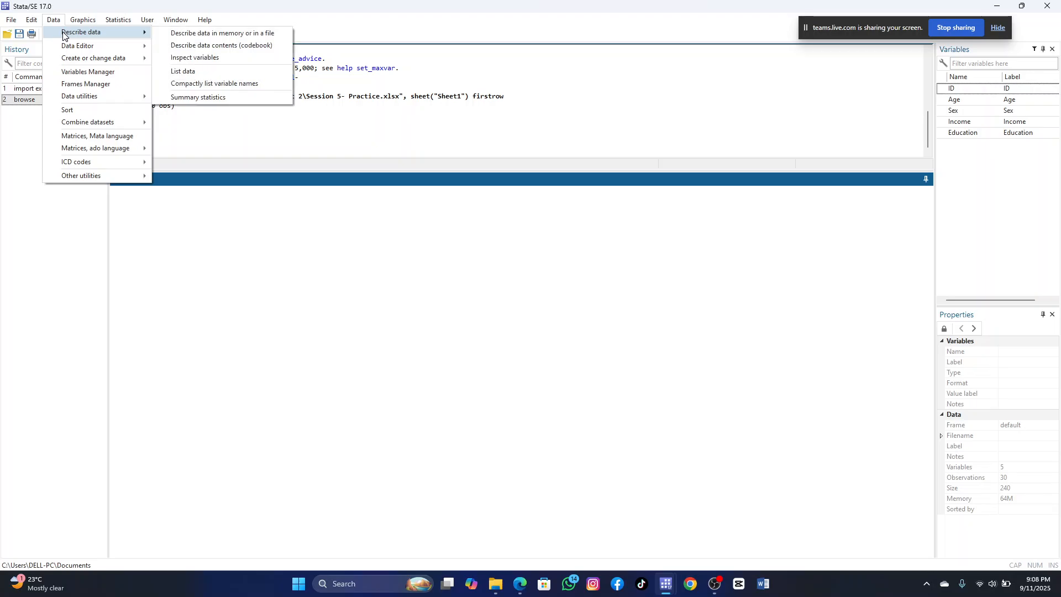
mouse_move(119, 47)
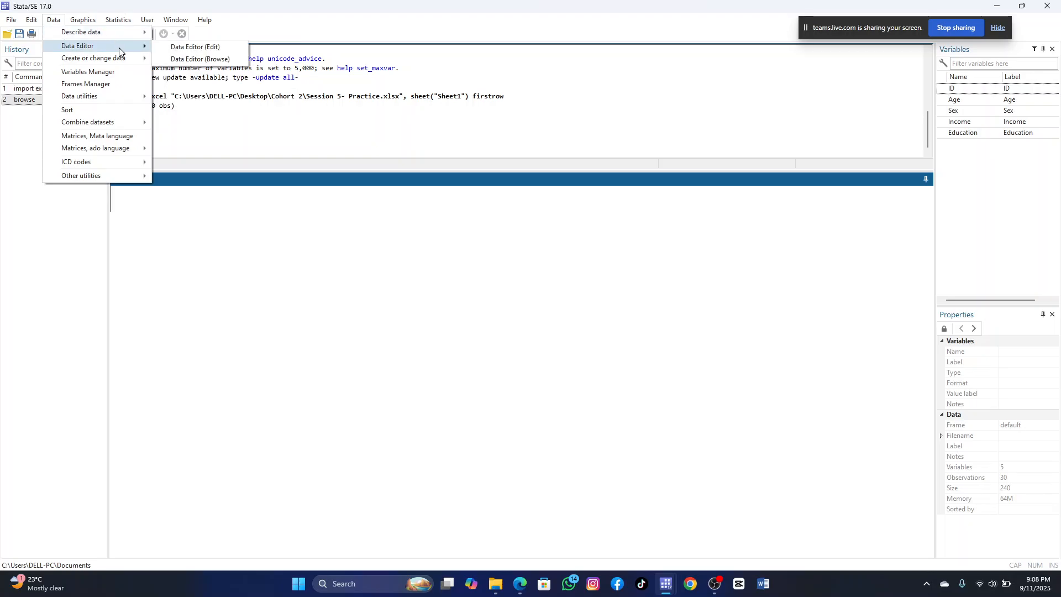
click(197, 59)
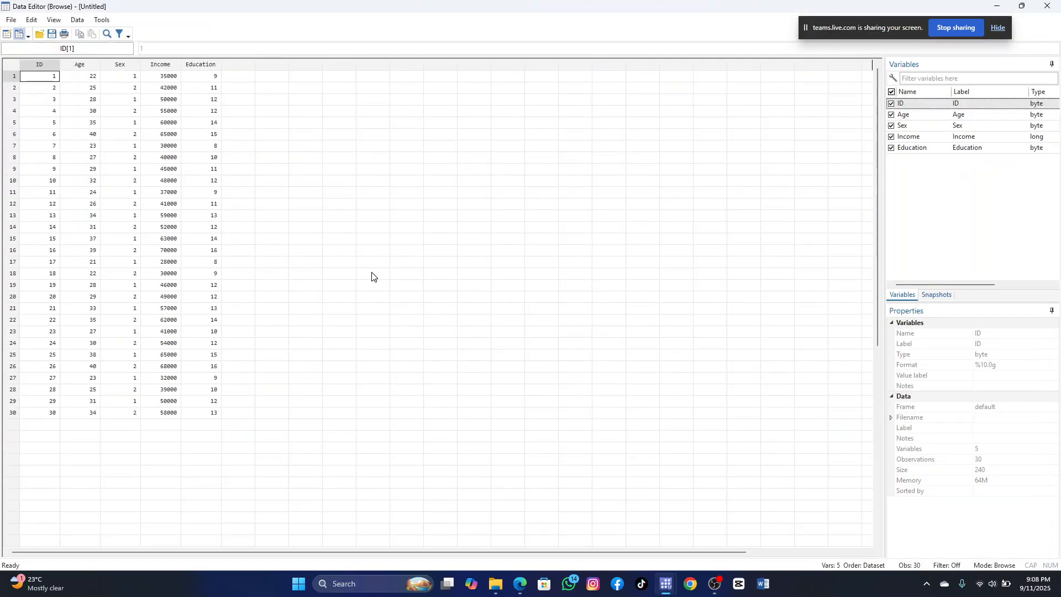
click(1002, 5)
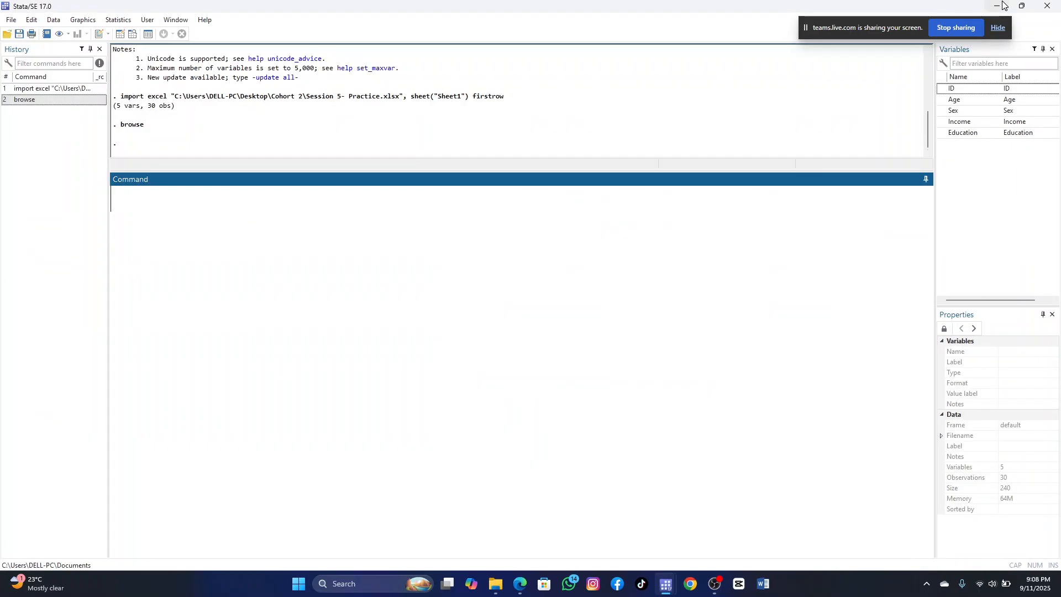
click(254, 215)
text(su)
key(BackSpace)
key(BackSpace)
click(56, 21)
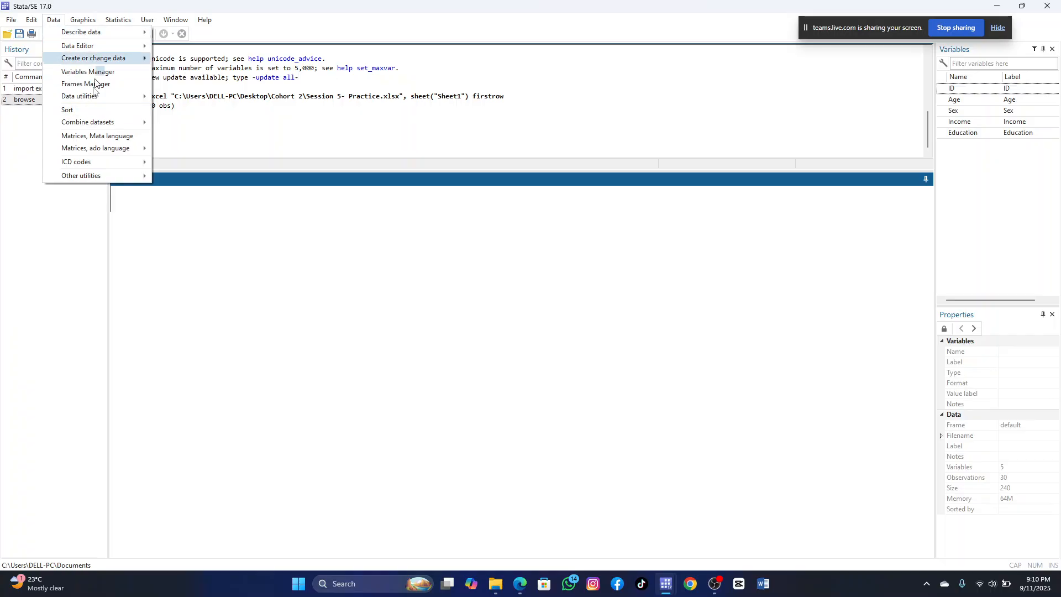
click(14, 22)
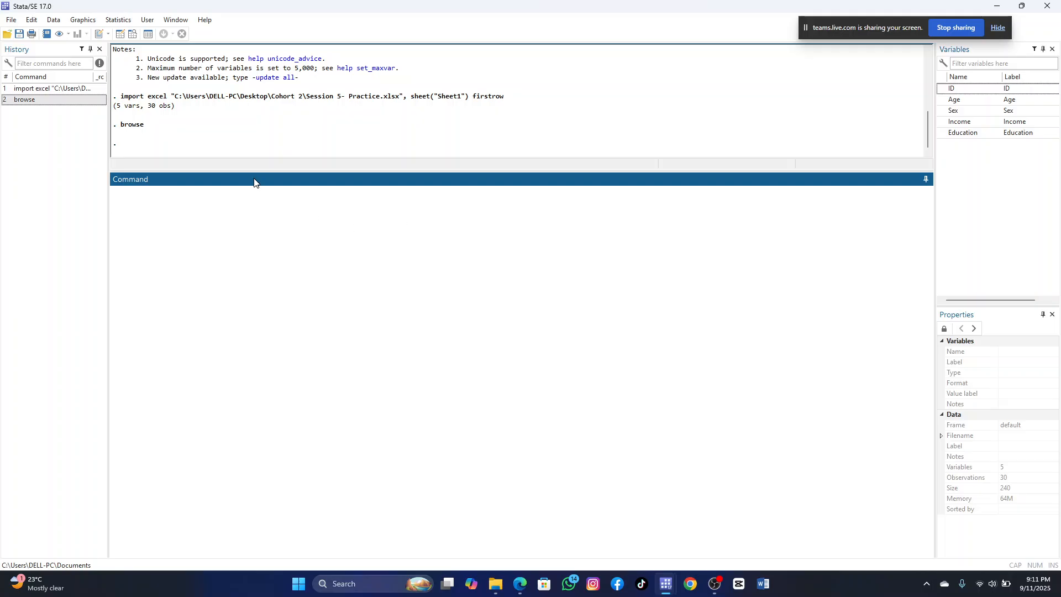
click(129, 21)
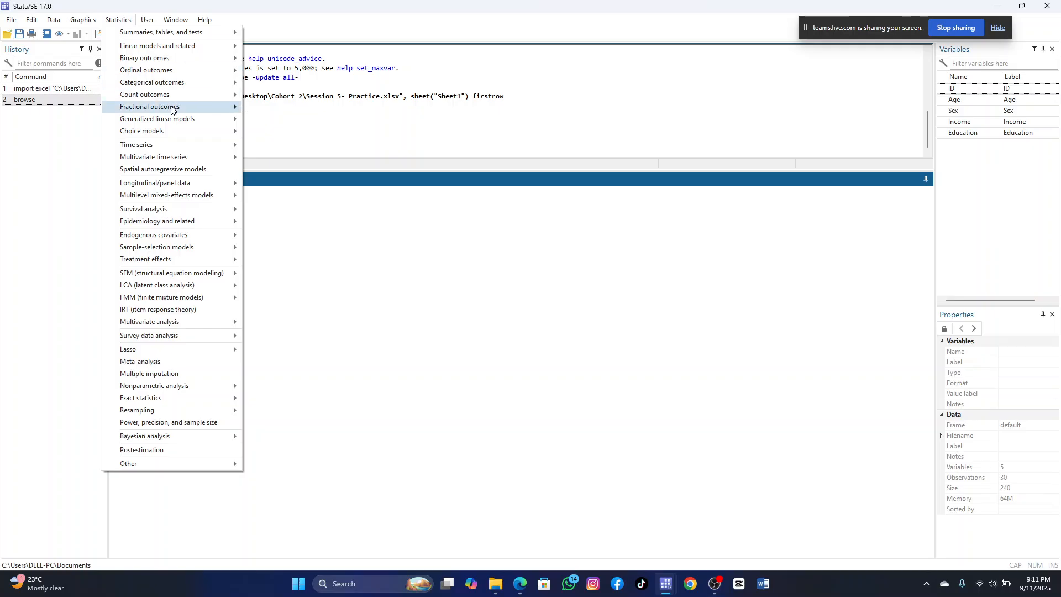
mouse_move(176, 110)
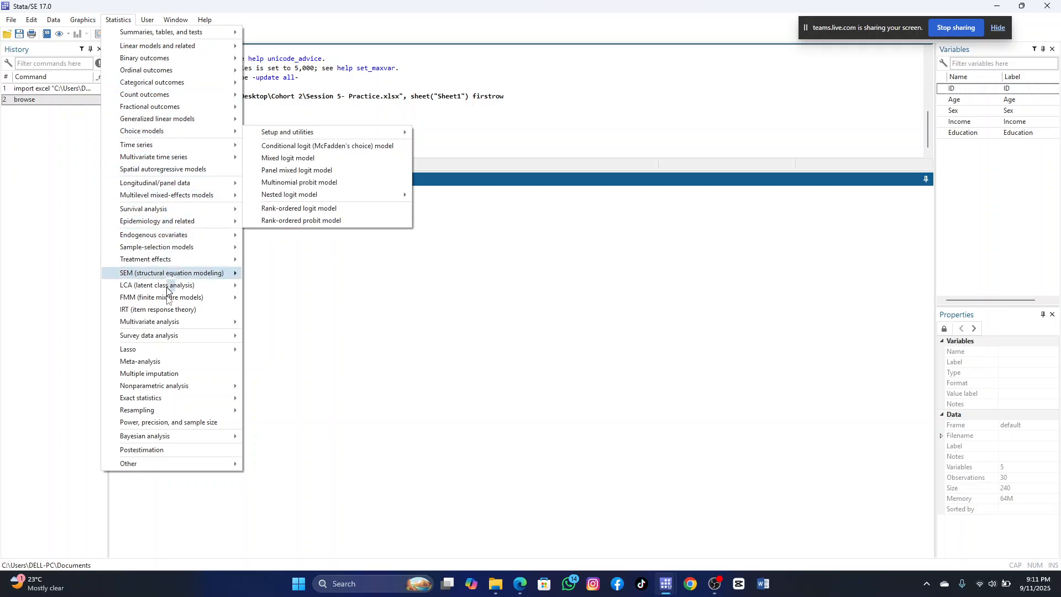
mouse_move(176, 20)
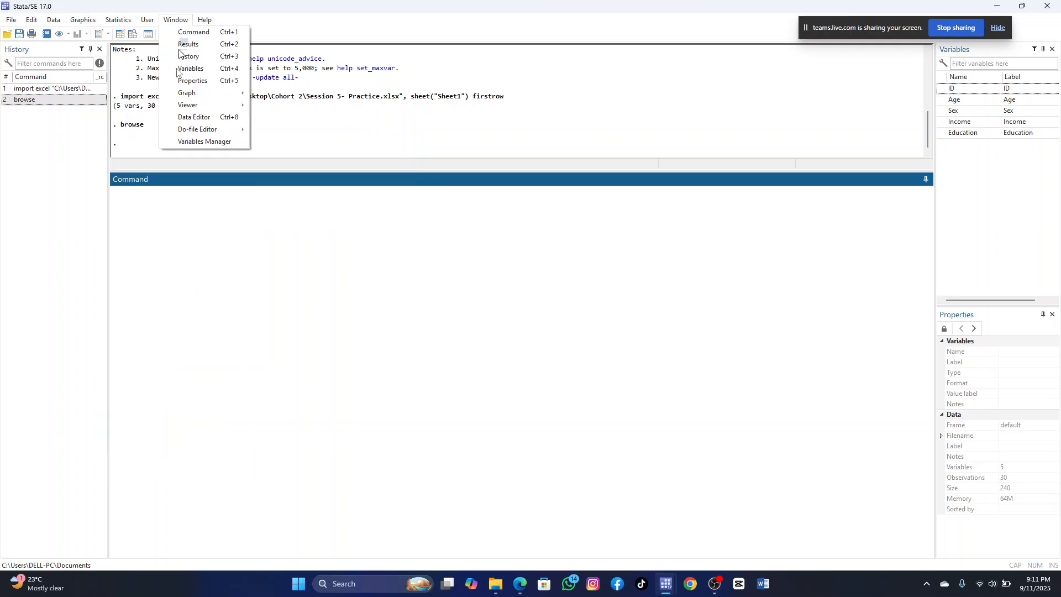
click(226, 282)
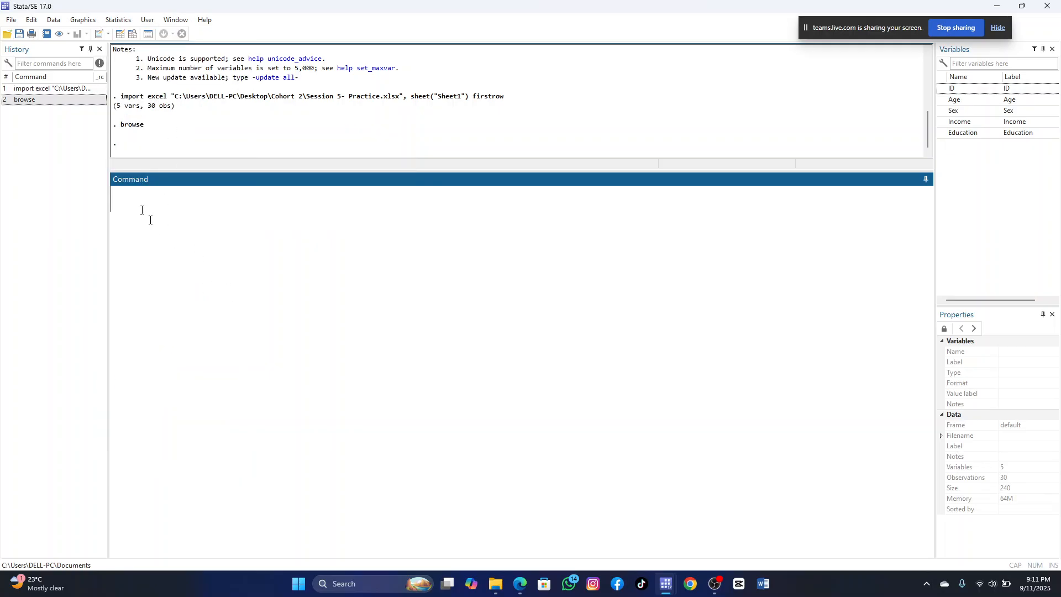
click(122, 21)
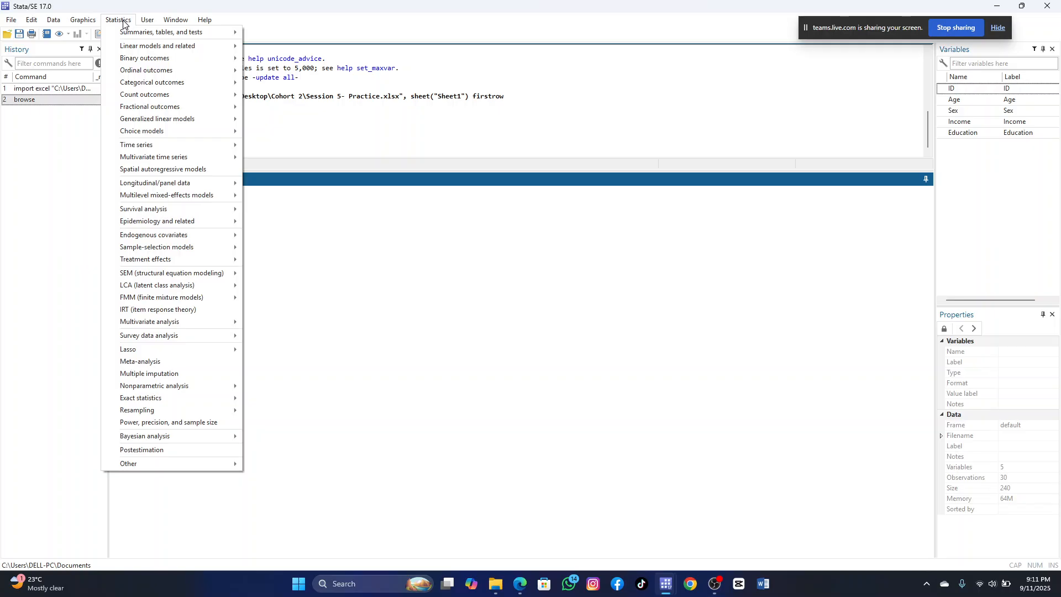
mouse_move(85, 23)
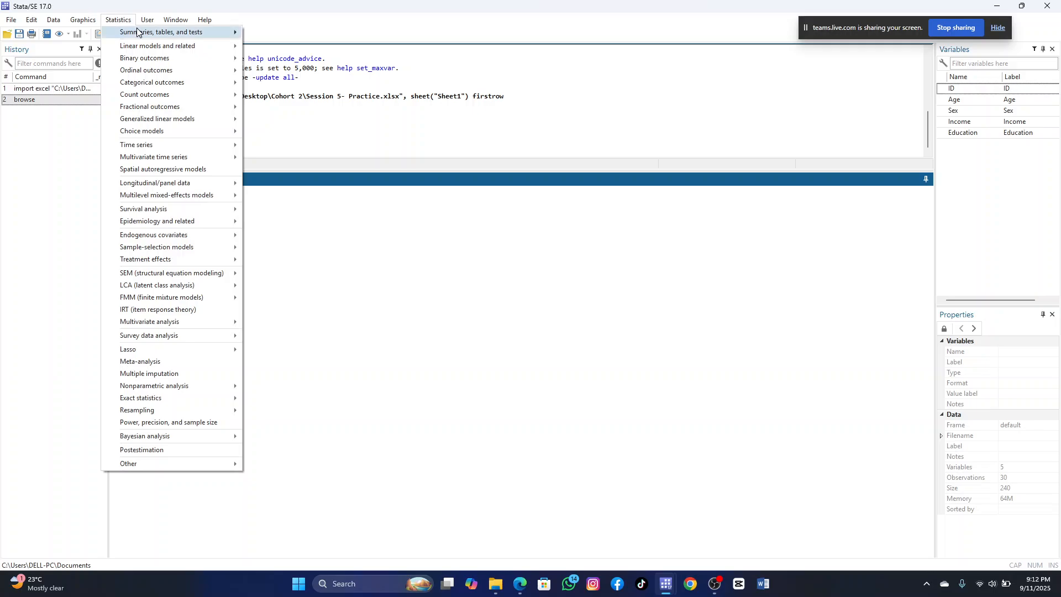
mouse_move(171, 33)
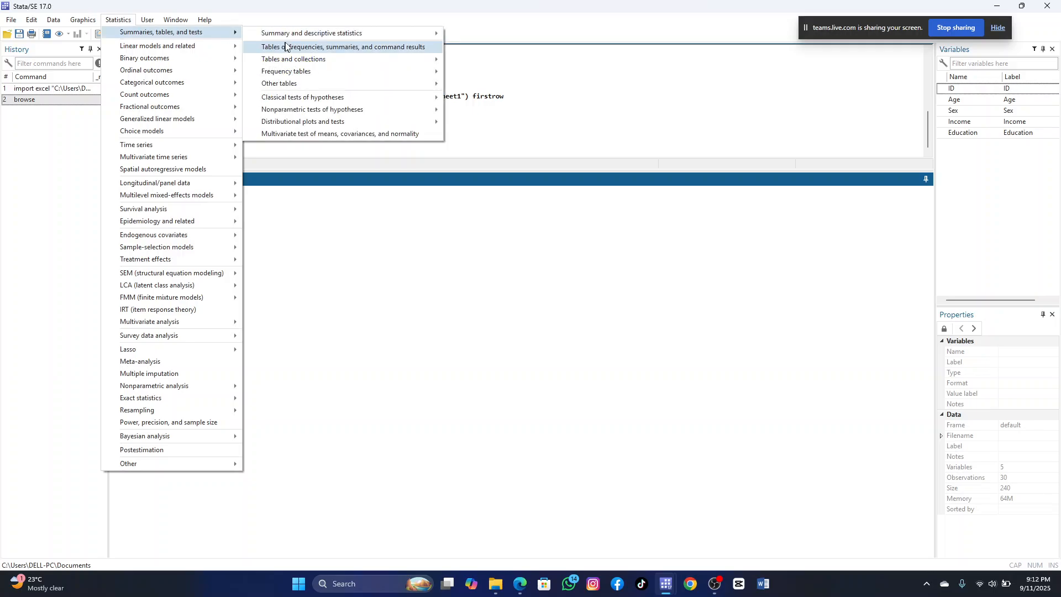
mouse_move(333, 77)
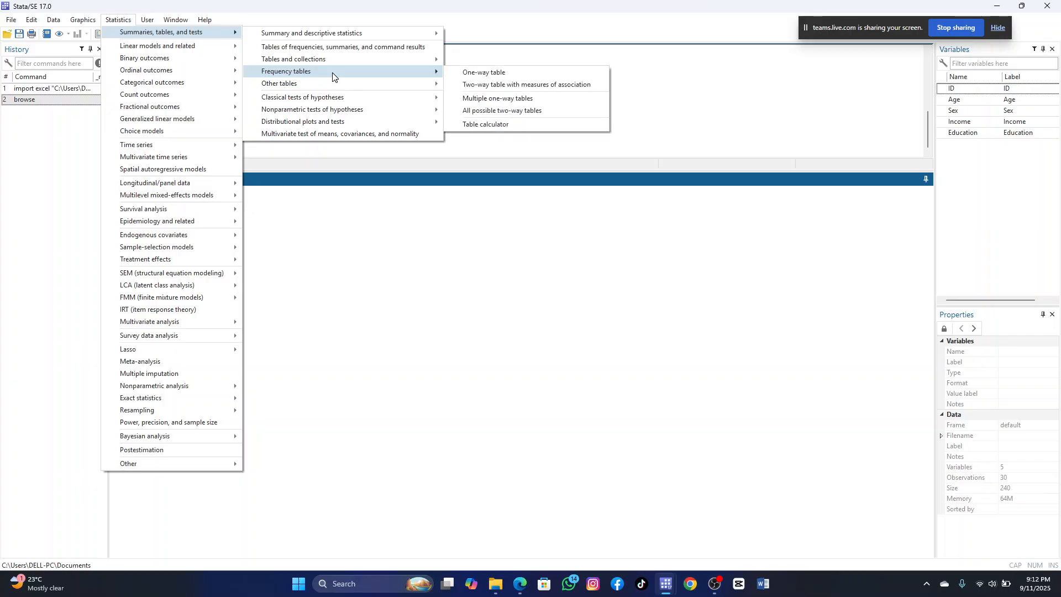
mouse_move(339, 37)
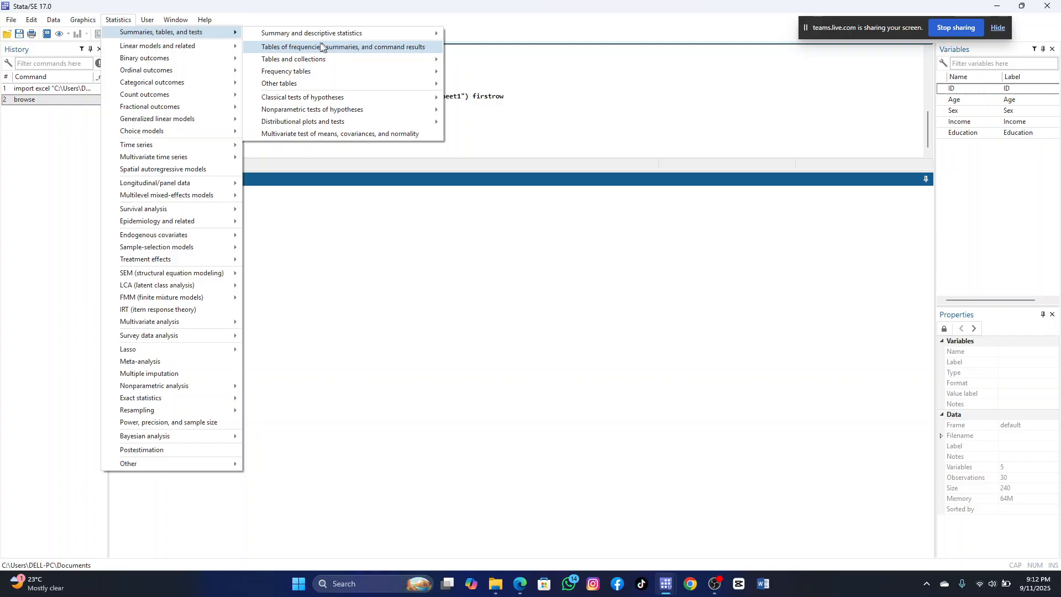
Run a one-sample mean-comparison t test on Age with a hypothesized mean of 30, and enlarge the results area to show its output.
click(122, 20)
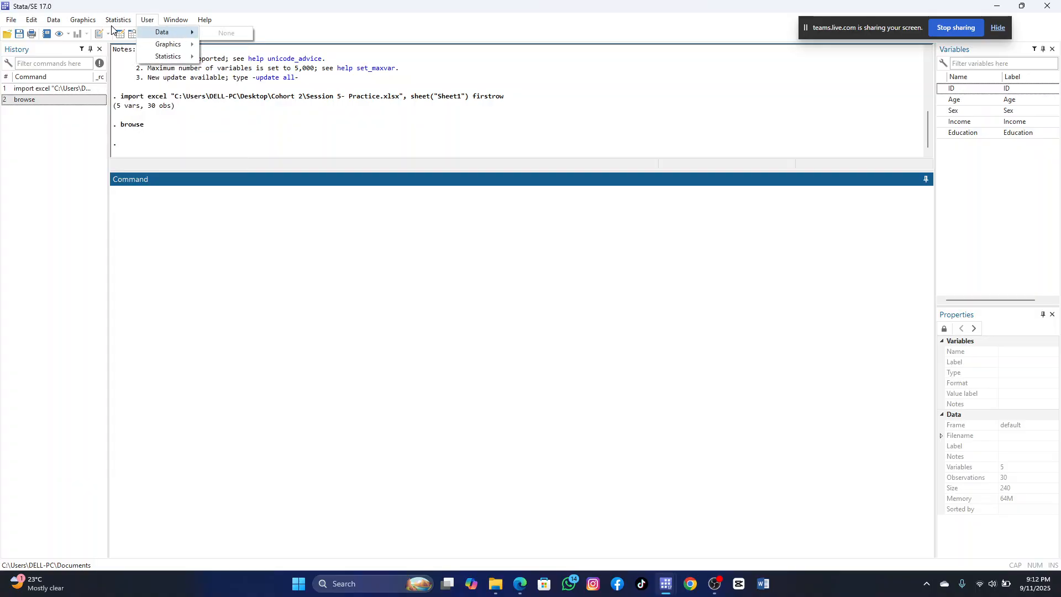
mouse_move(166, 34)
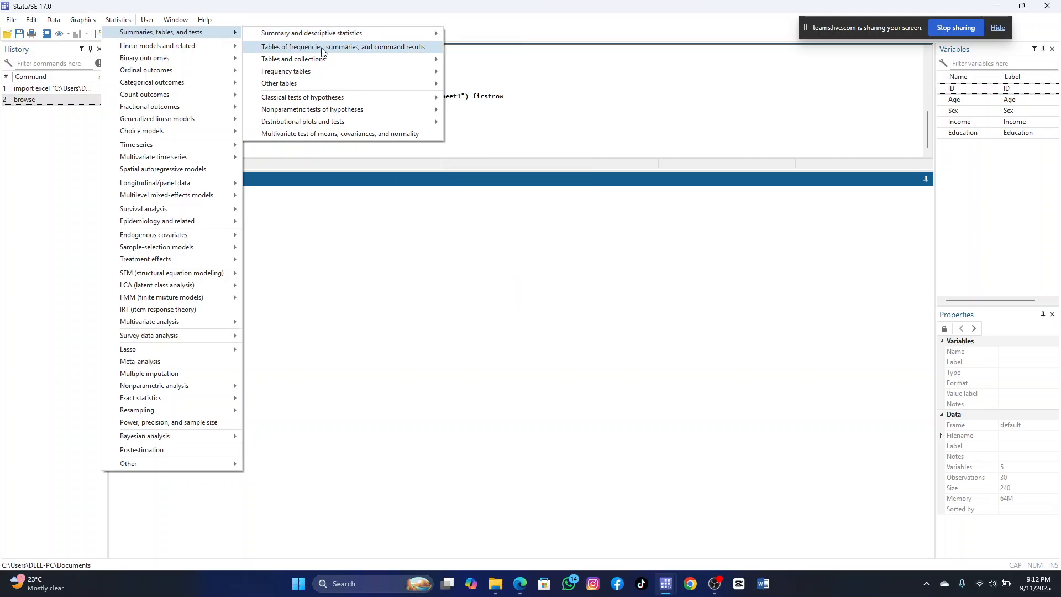
mouse_move(331, 99)
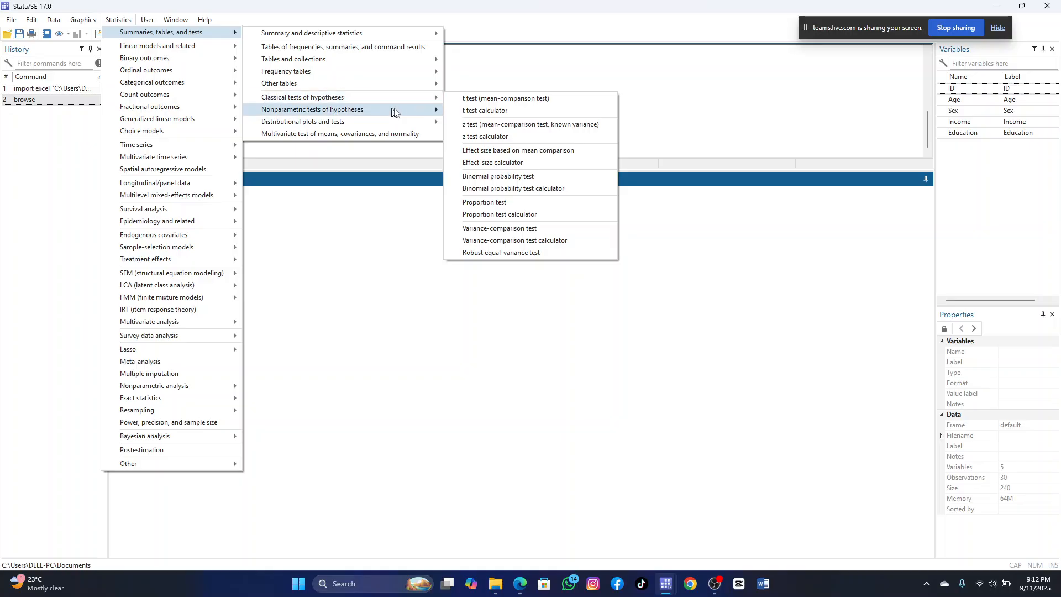
click(504, 98)
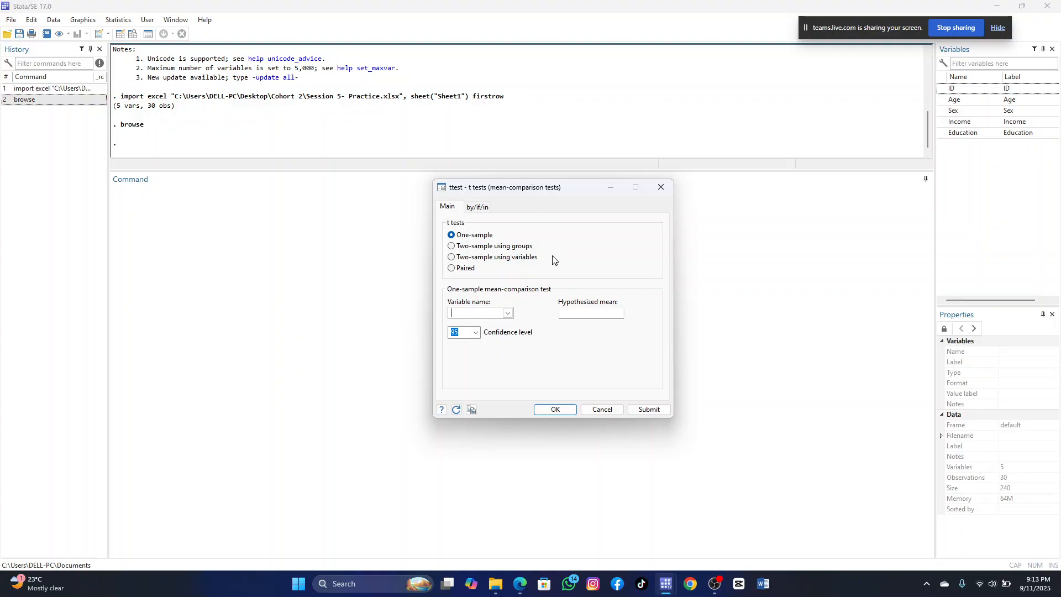
click(507, 313)
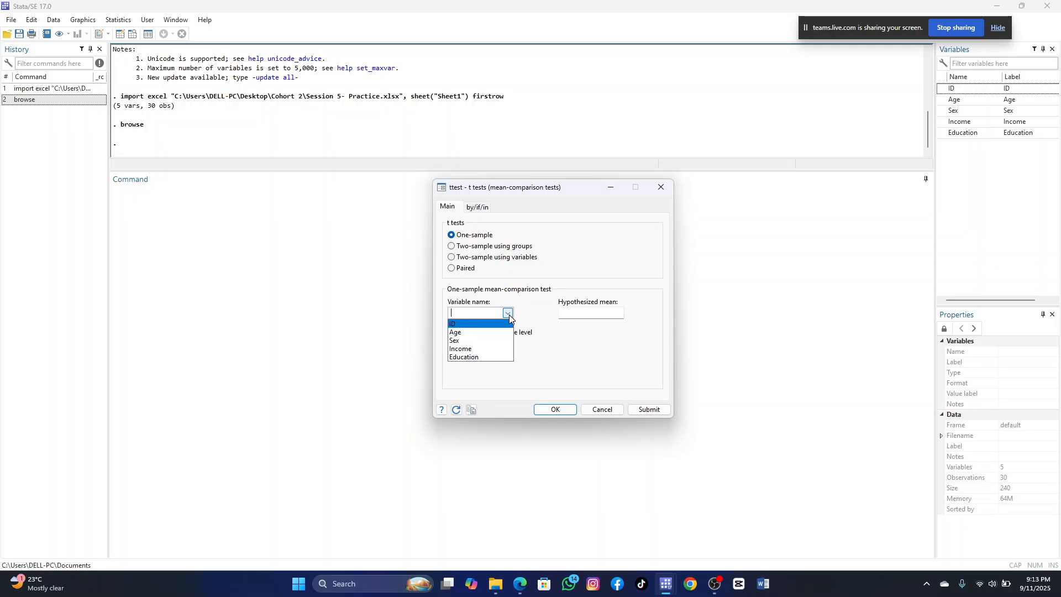
key(Down)
key(Return)
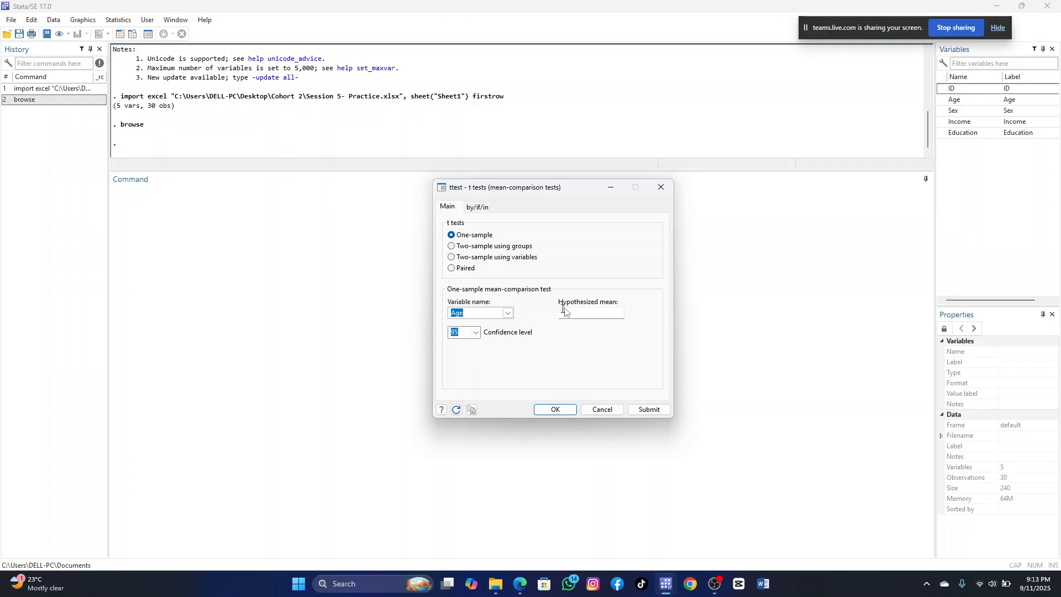
click(586, 313)
click(557, 410)
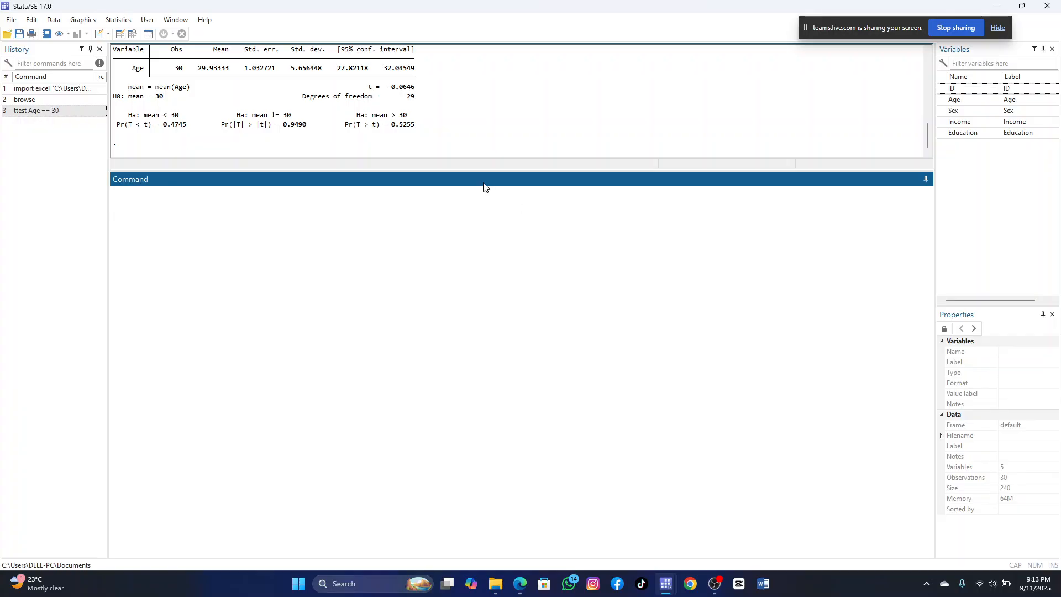
drag(484, 171, 483, 326)
scroll(499, 246, up, 4)
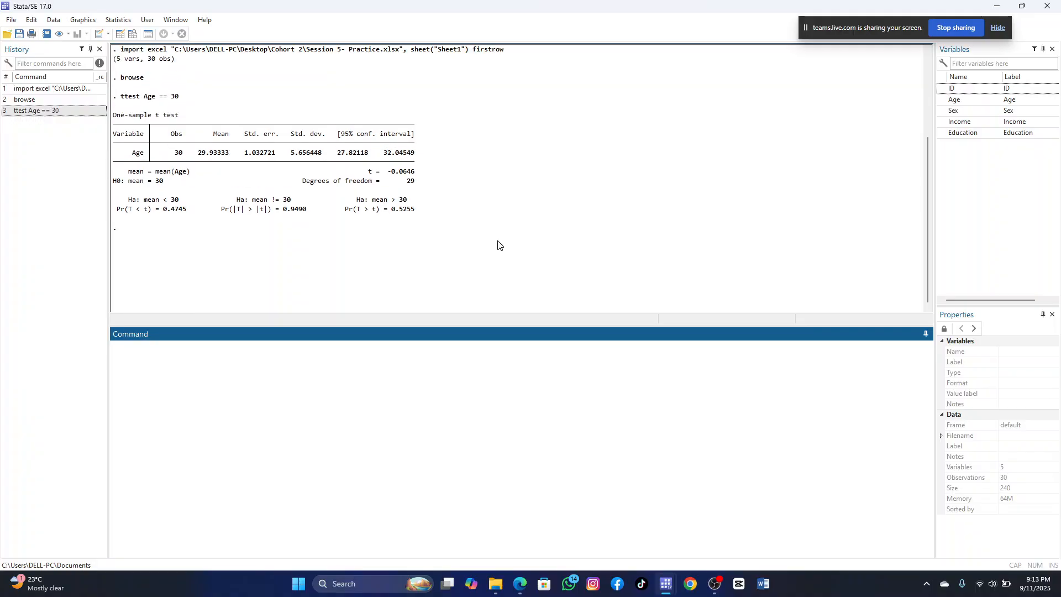
Recall the Age t test command from the command history into the command area, and clear it again.
scroll(499, 246, up, 1)
scroll(499, 246, up, 1)
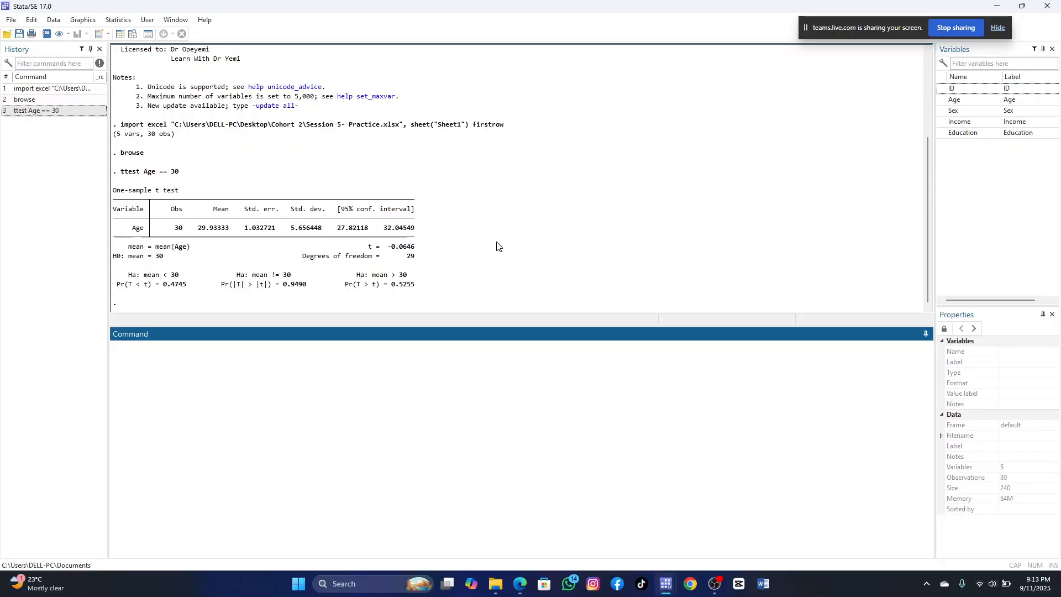
scroll(497, 246, up, 1)
scroll(496, 246, down, 1)
click(77, 109)
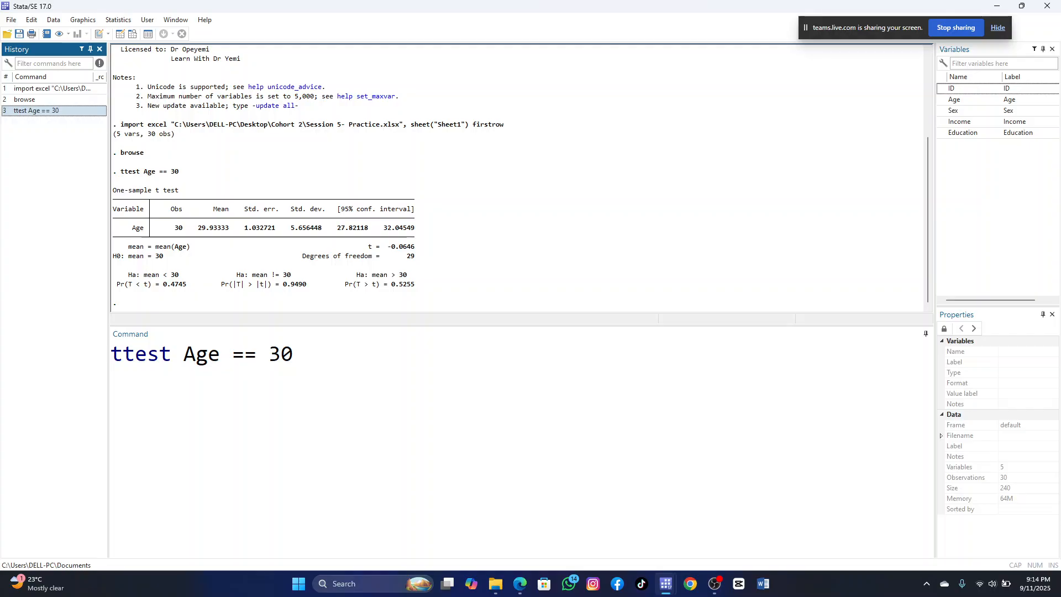
click(368, 331)
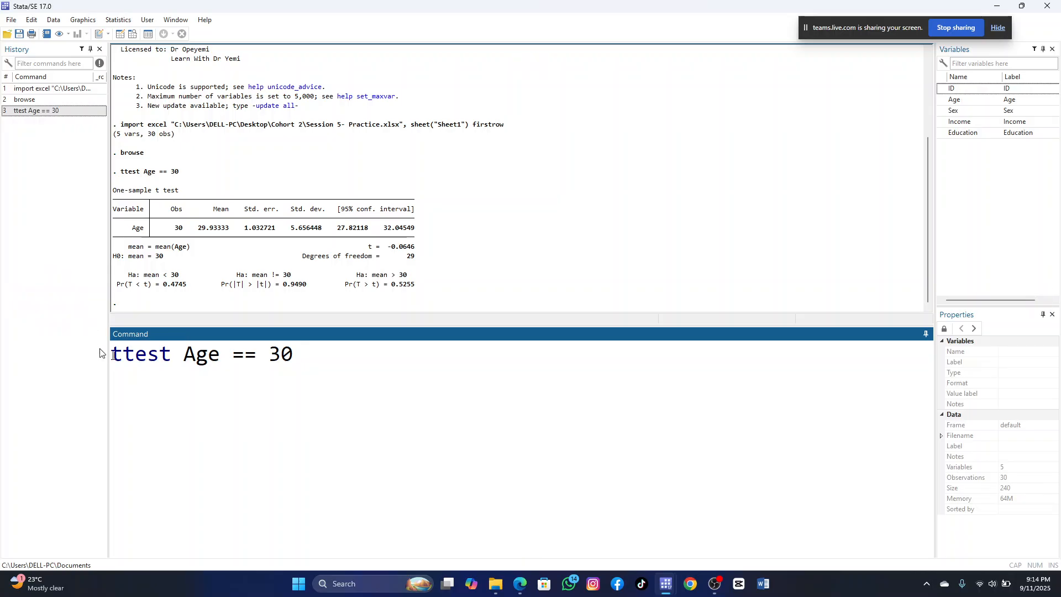
drag(343, 365, 84, 350)
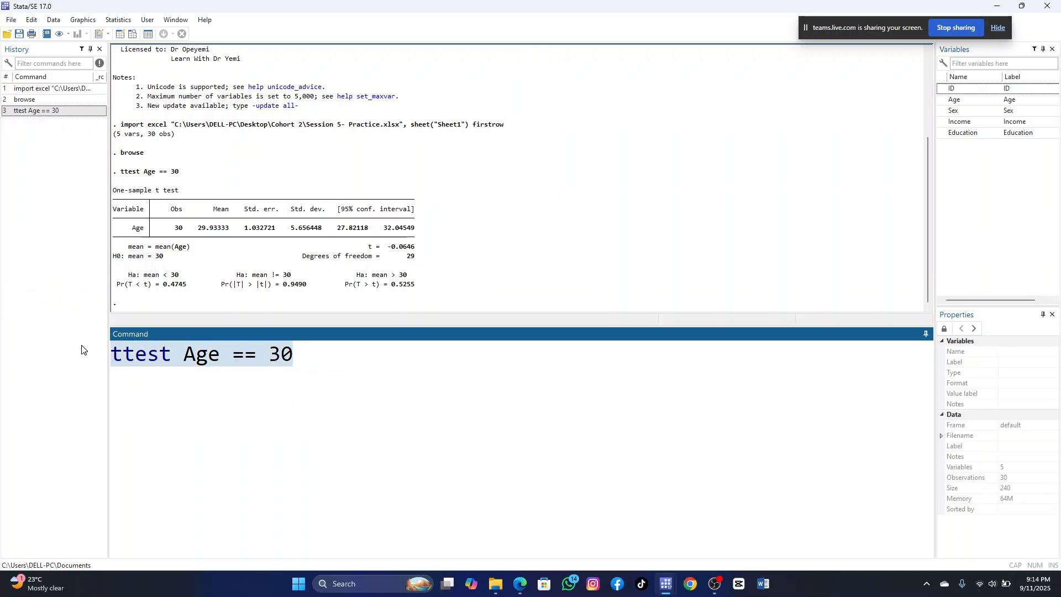
key(BackSpace)
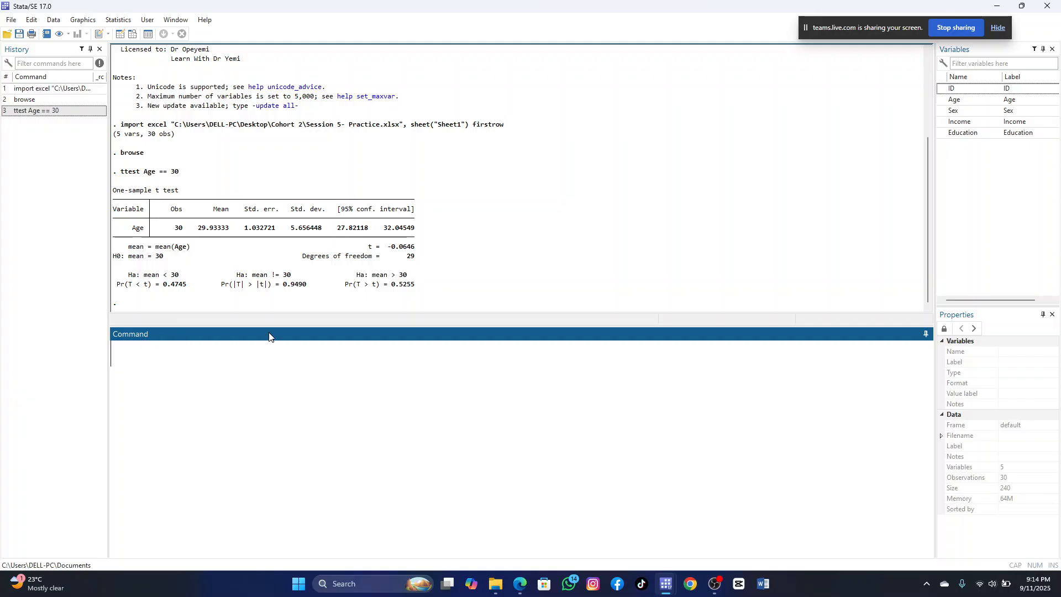
click(496, 278)
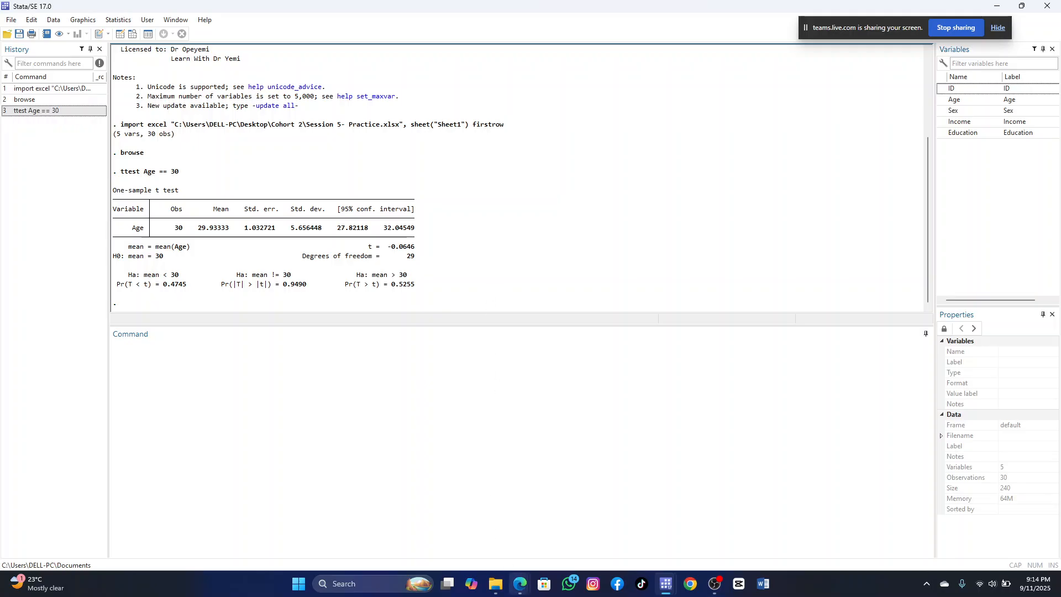
Switch to the Teams meeting window to check on the participants, and minimise it to return to Stata.
mouse_move(522, 587)
click(505, 546)
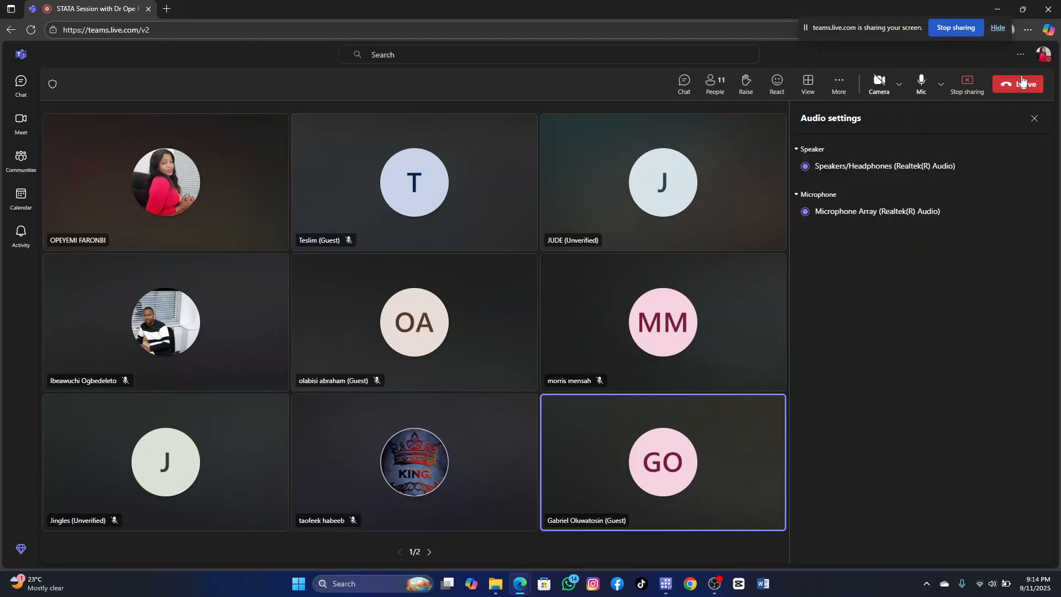
click(1004, 9)
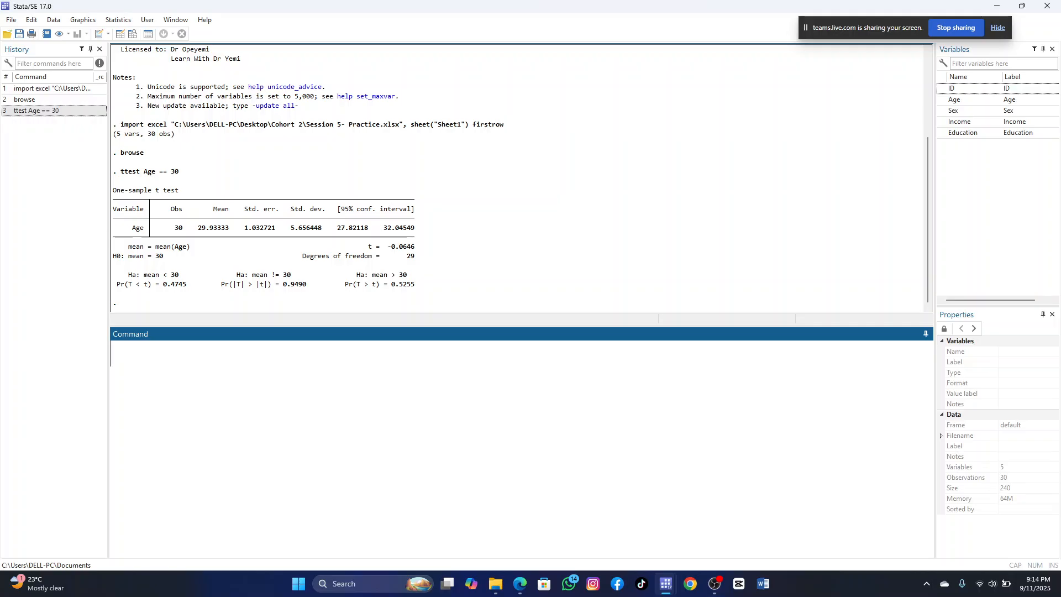
Examine the classical tests of hypotheses offered under Summaries, tables, and tests without starting one.
click(121, 20)
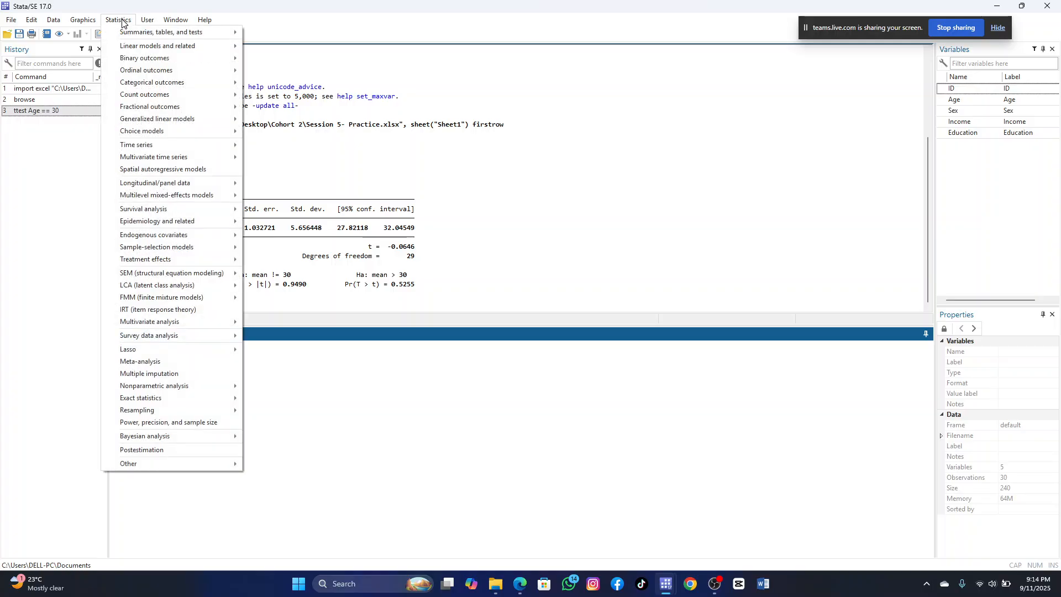
mouse_move(151, 36)
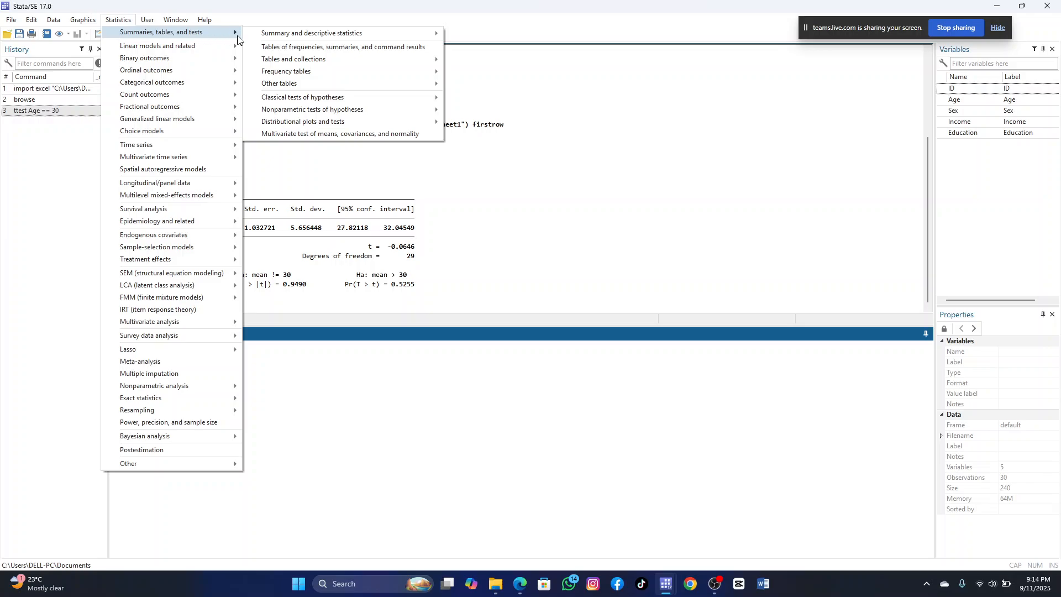
mouse_move(301, 35)
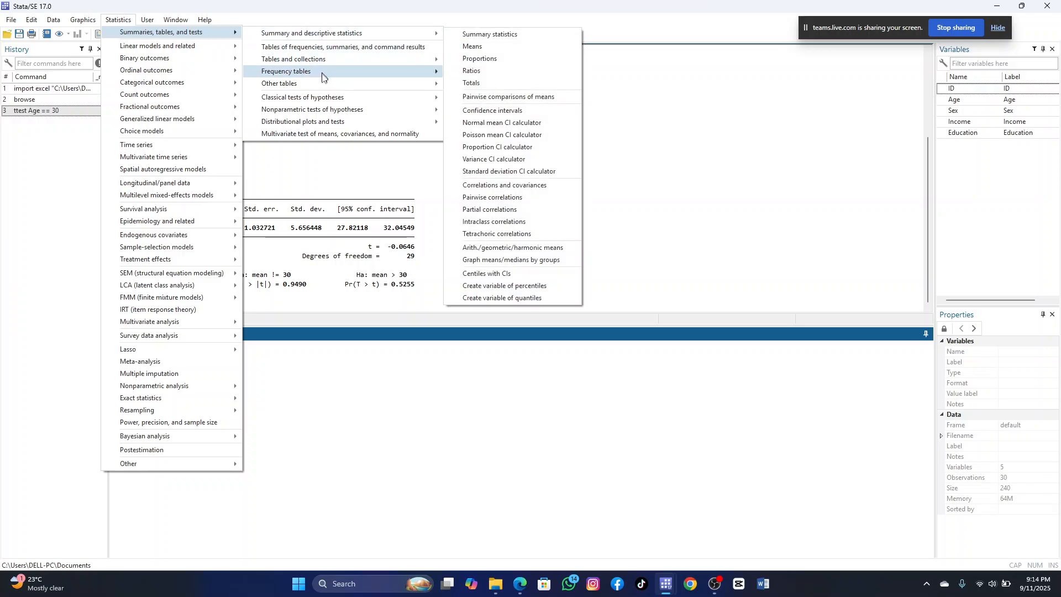
mouse_move(322, 101)
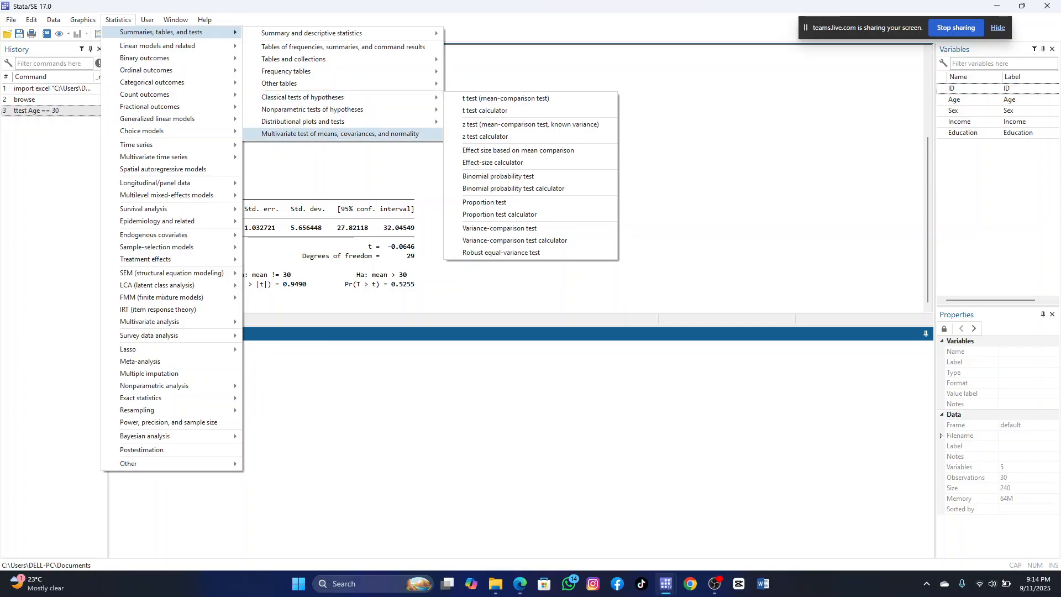
click(348, 376)
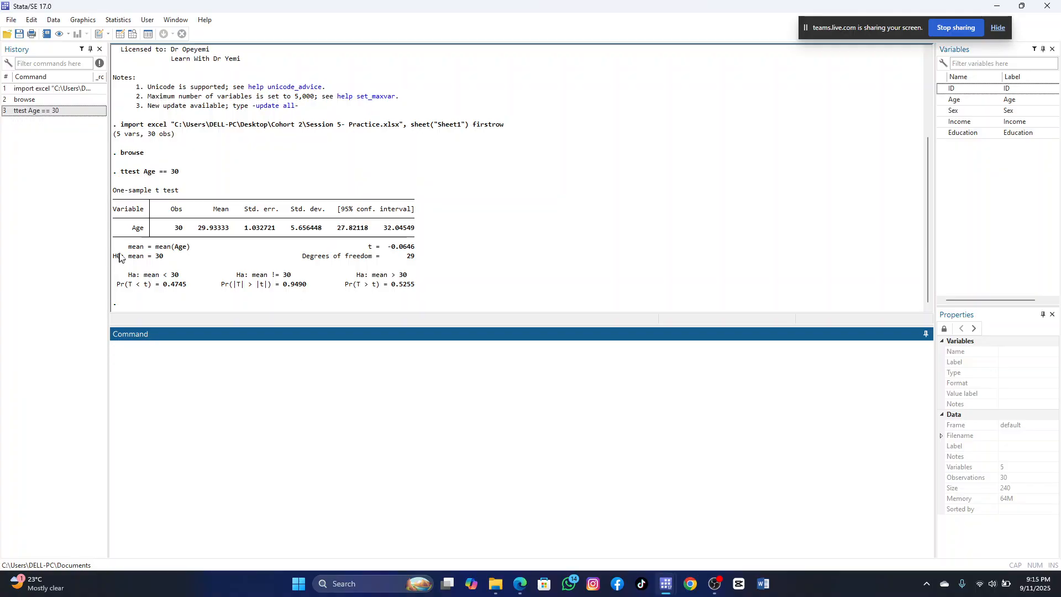
Highlight the null hypothesis line in the Age t test output, and clear the highlight.
drag(179, 258, 112, 259)
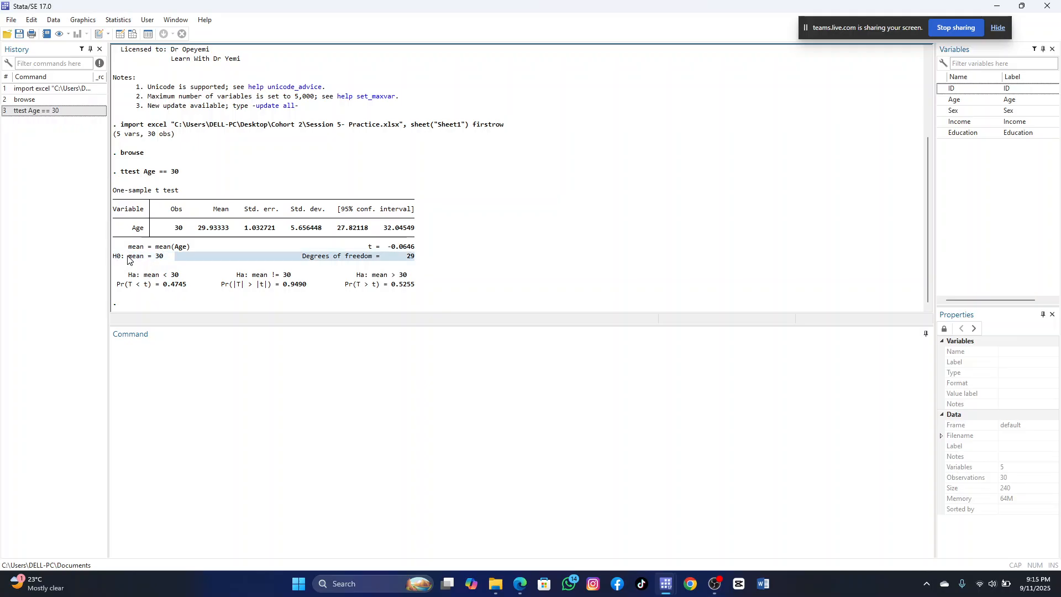
click(173, 266)
drag(161, 260, 105, 254)
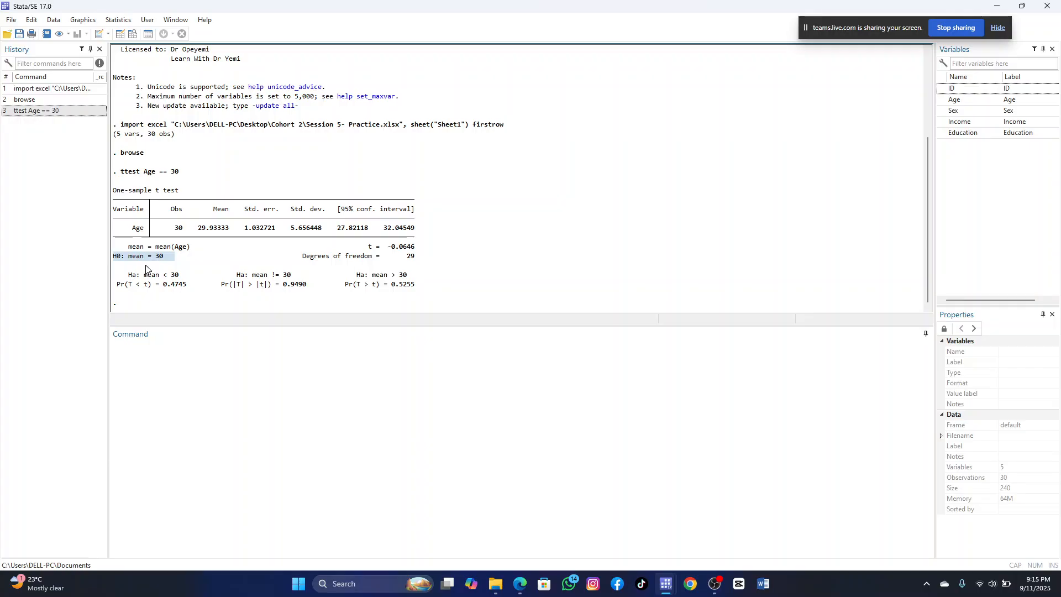
click(196, 261)
Switch to the Do-file Editor and review the hypothesis definitions, decision rule and one-sample t test notes.
mouse_move(679, 586)
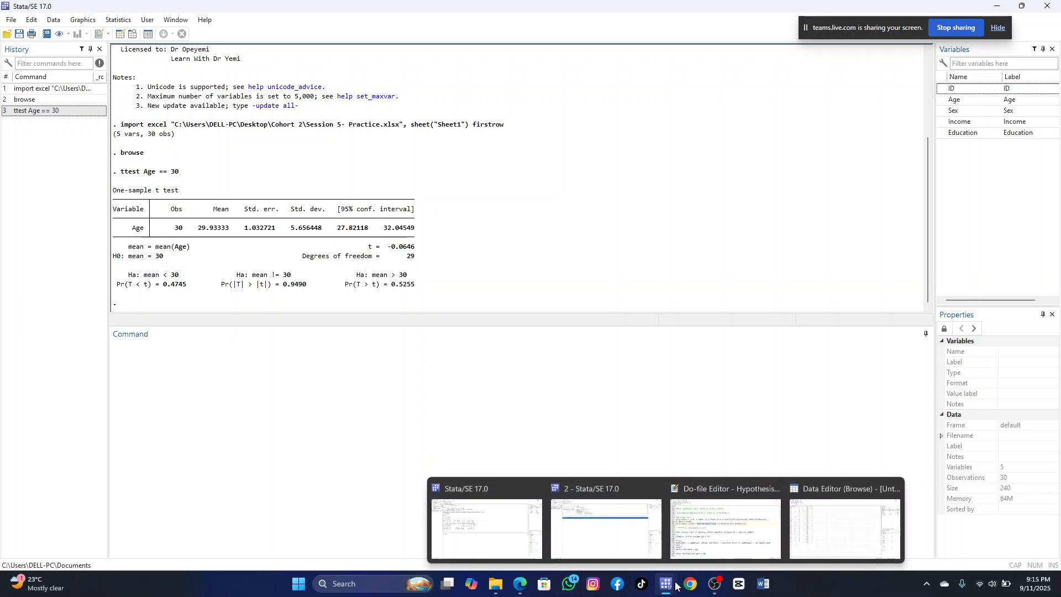
click(702, 546)
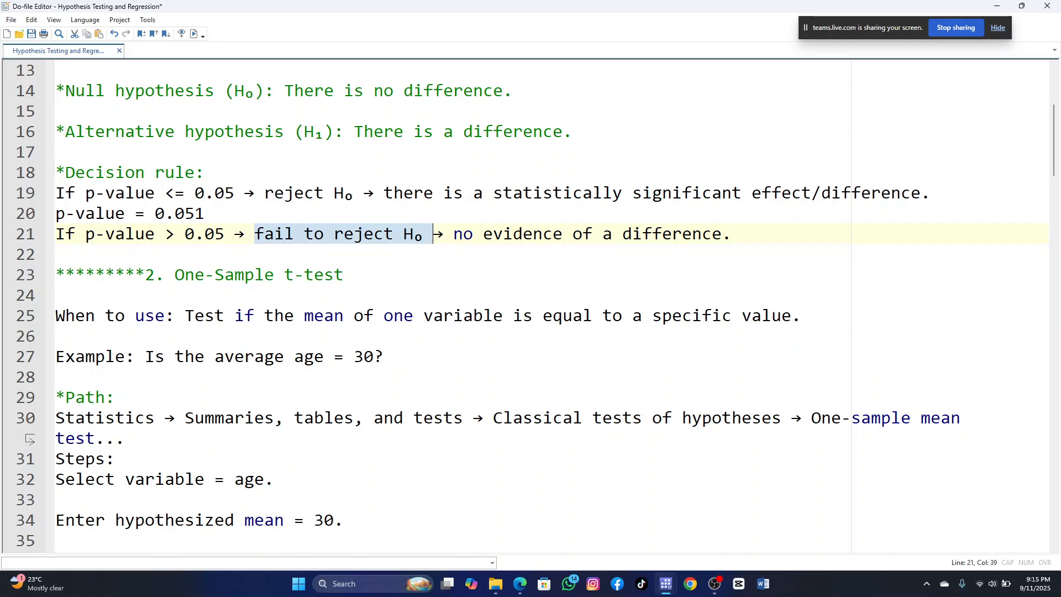
scroll(343, 198, up, 1)
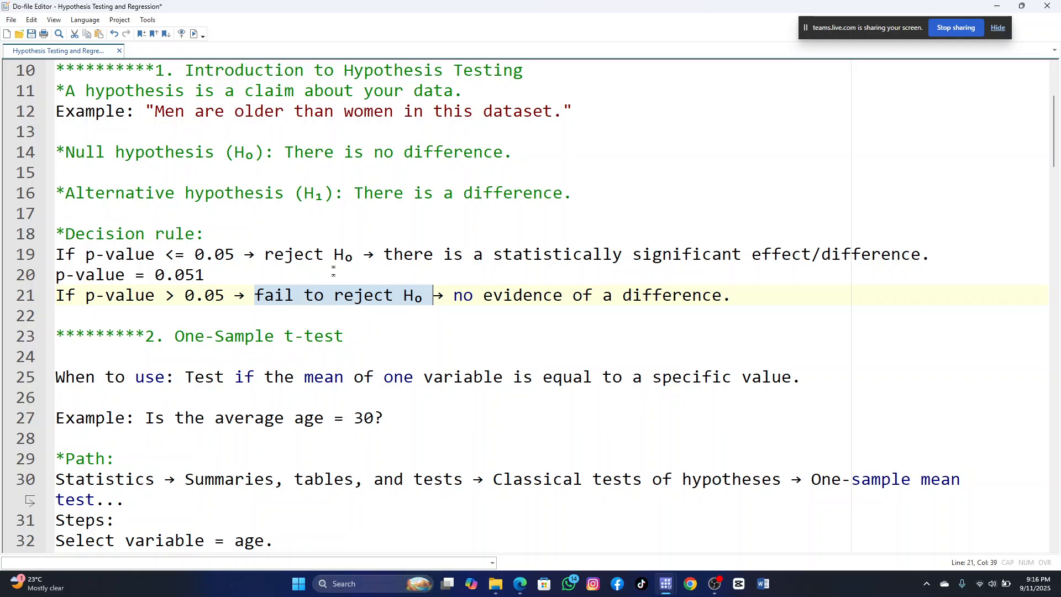
scroll(342, 322, down, 2)
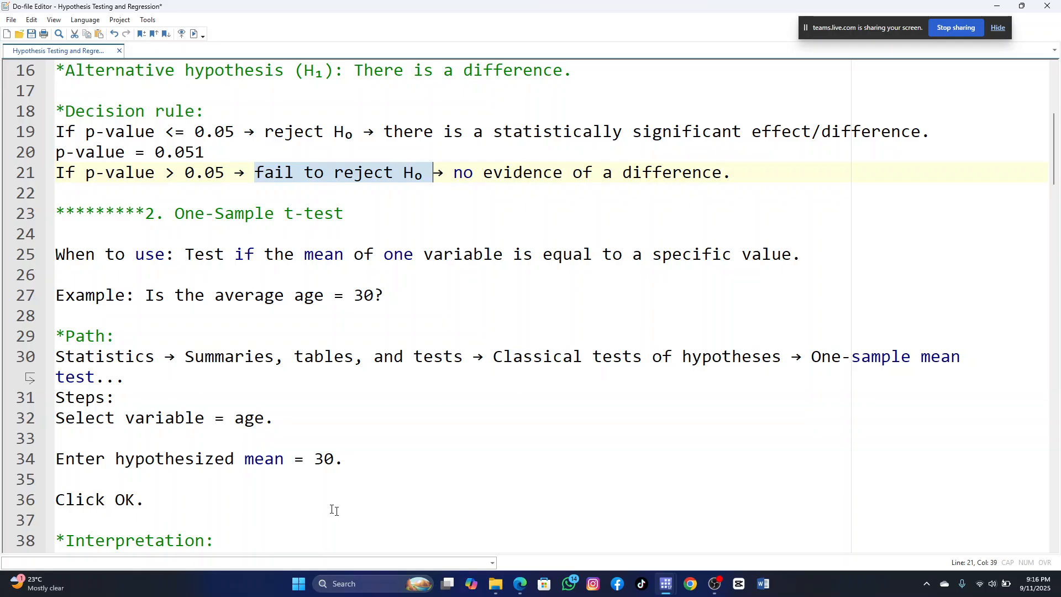
Return to the Stata window with the practice data and run a one-sample t test on Age with a hypothesized mean of 25.
mouse_move(666, 585)
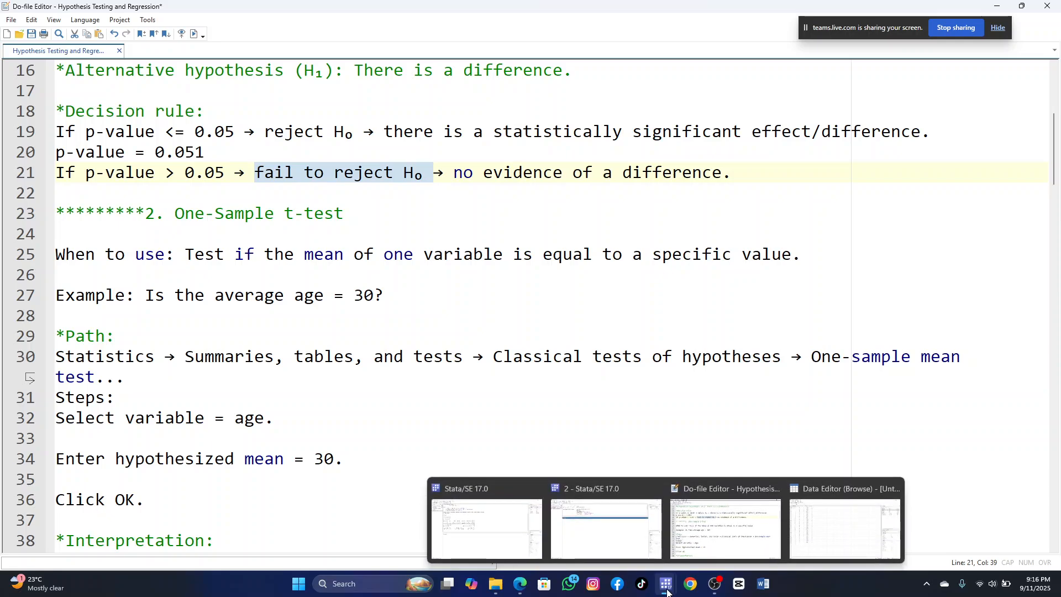
mouse_move(637, 555)
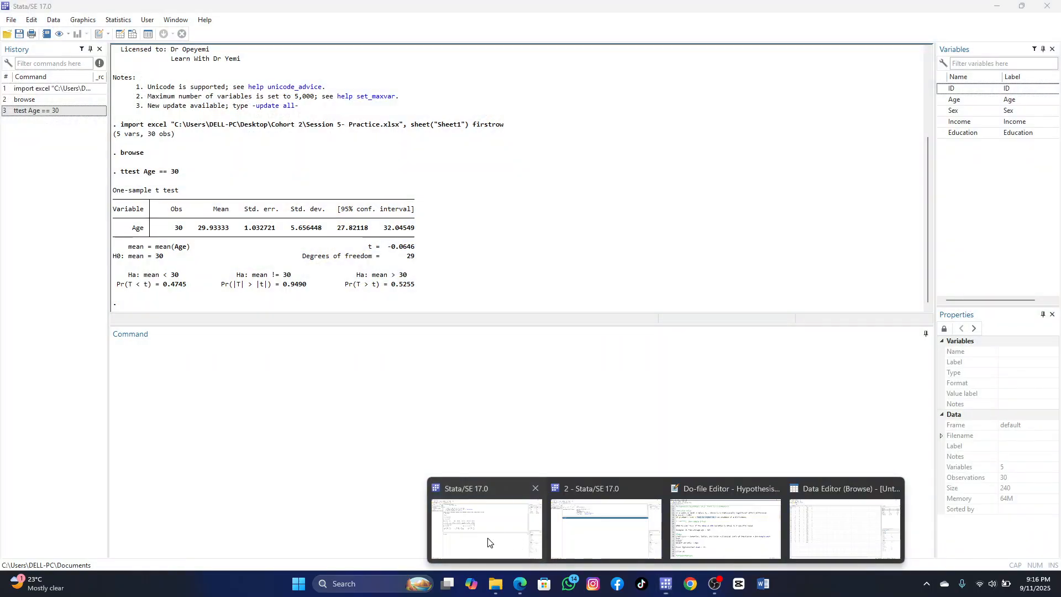
click(465, 525)
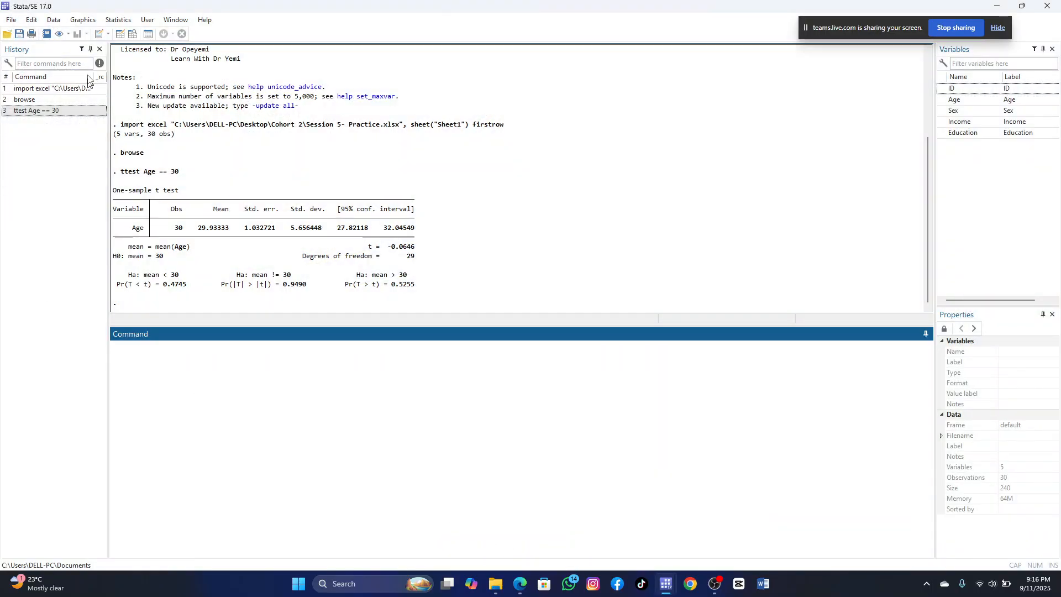
click(120, 22)
mouse_move(133, 34)
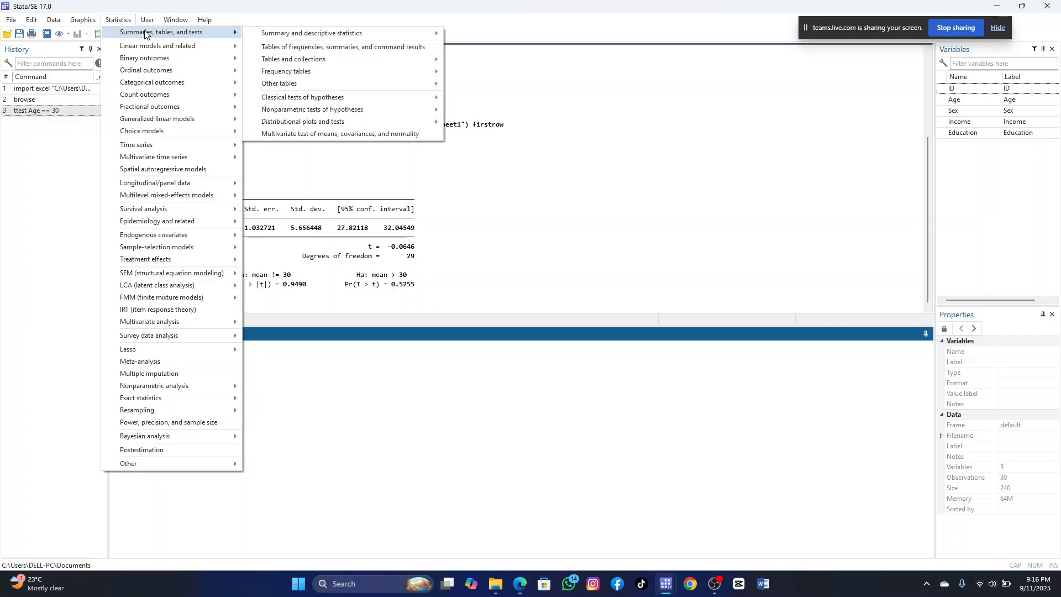
mouse_move(315, 33)
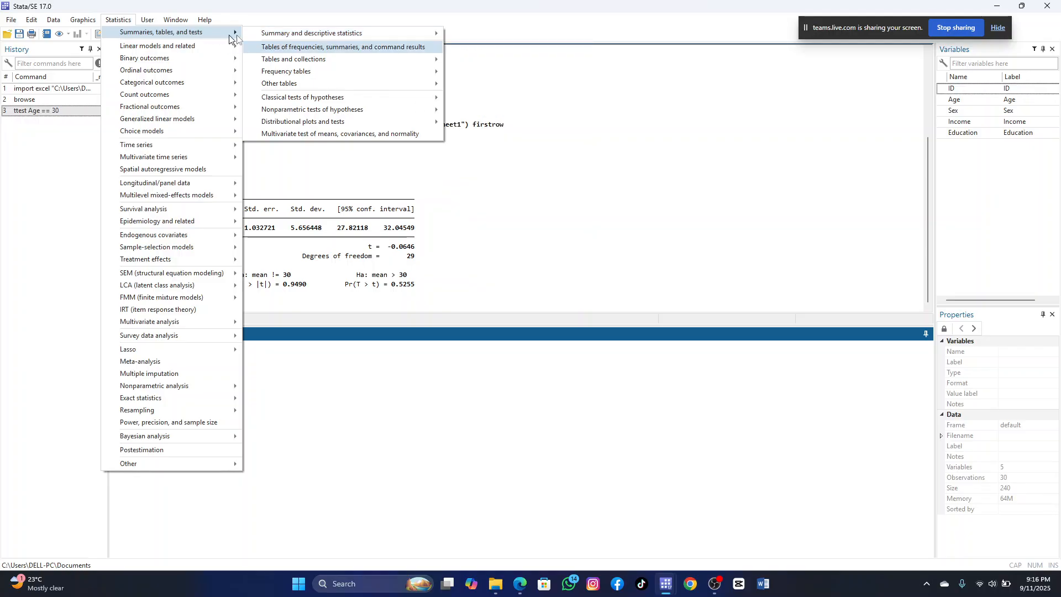
mouse_move(316, 98)
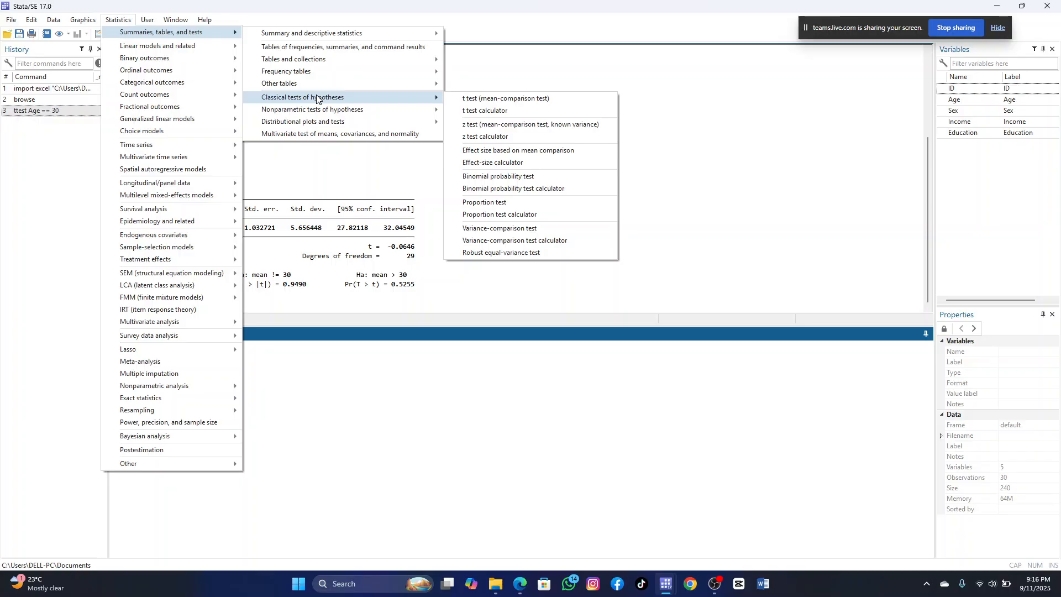
click(530, 104)
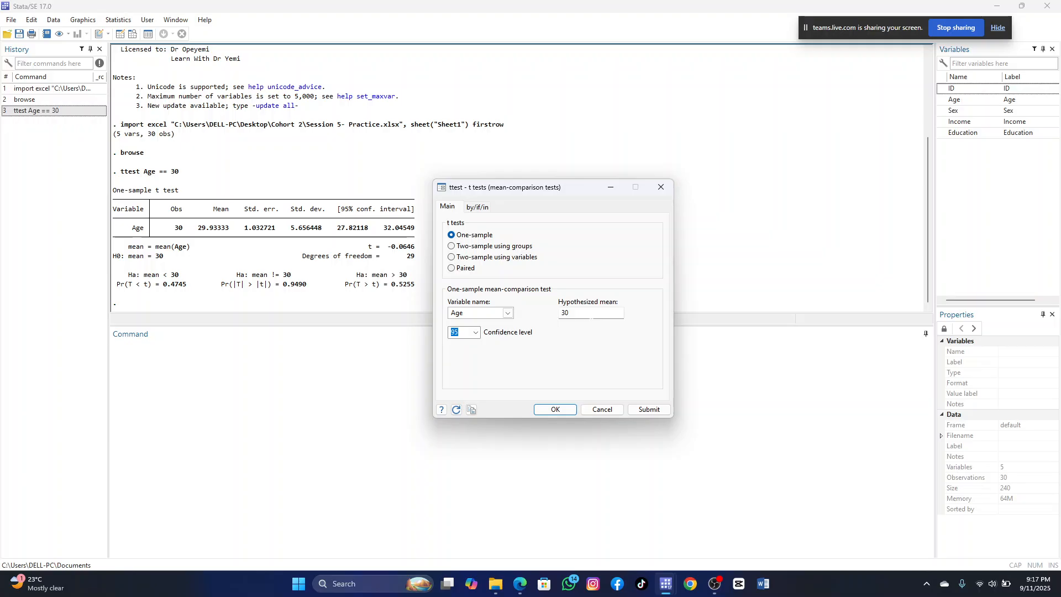
click(589, 313)
key(BackSpace)
key(BackSpace)
click(556, 409)
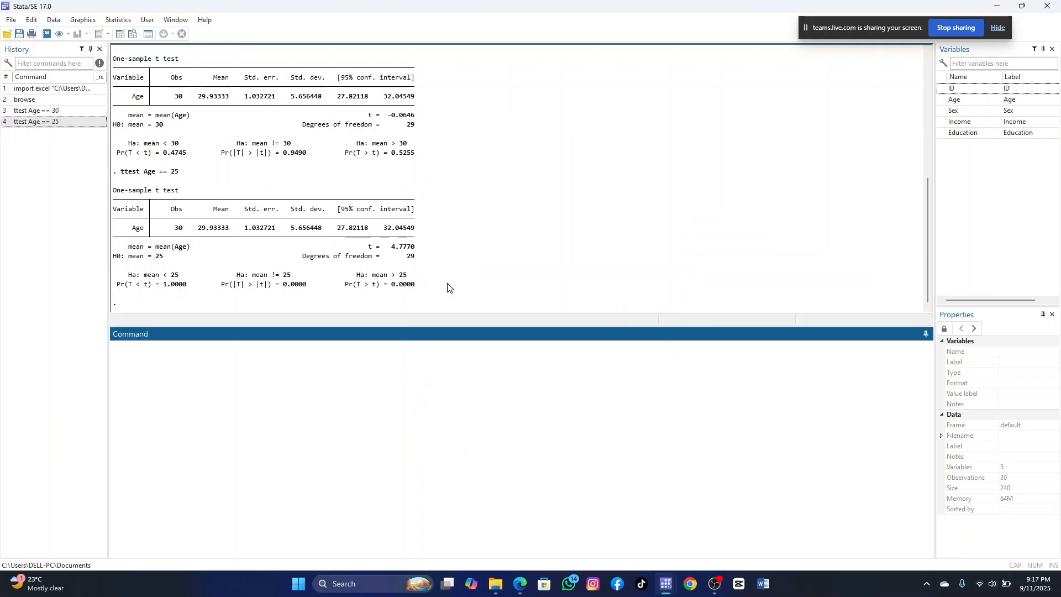
Highlight the output of the first Age t test, with mean 30, and its p-value for the lower-tailed alternative.
scroll(447, 288, up, 2)
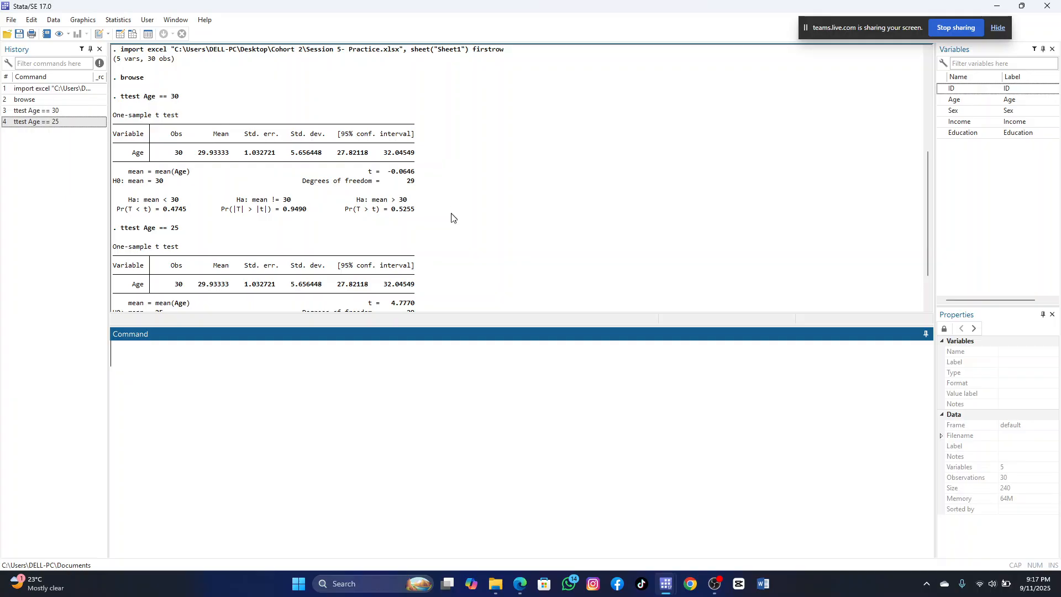
drag(452, 220, 107, 115)
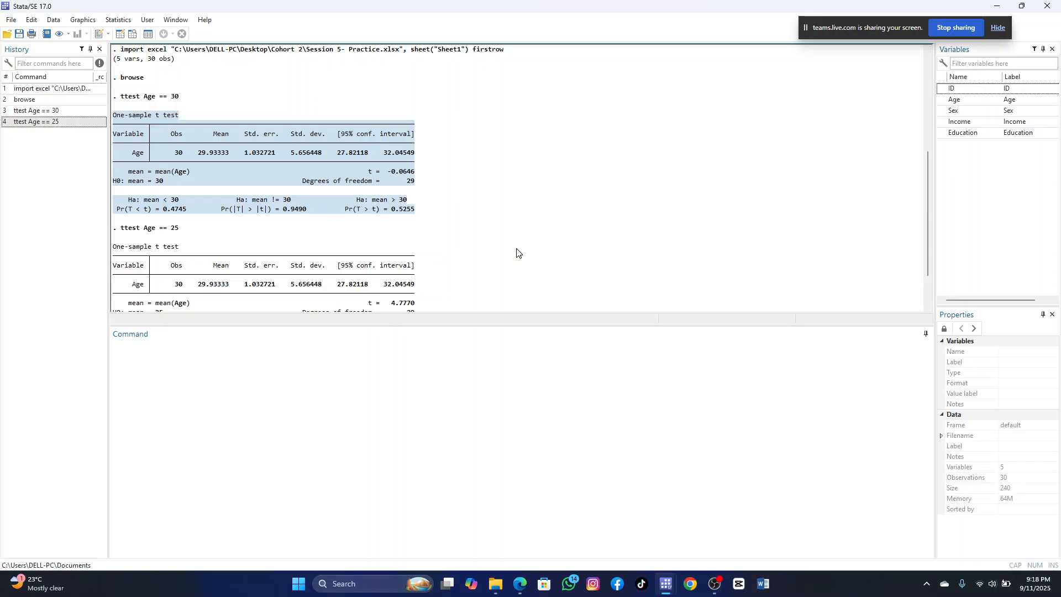
click(467, 231)
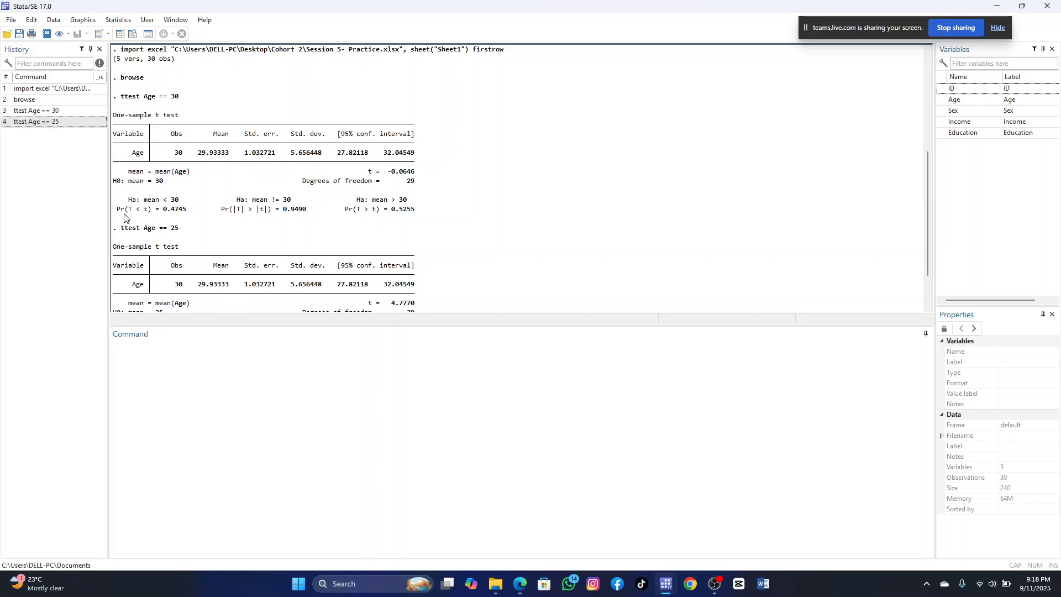
drag(190, 211, 114, 212)
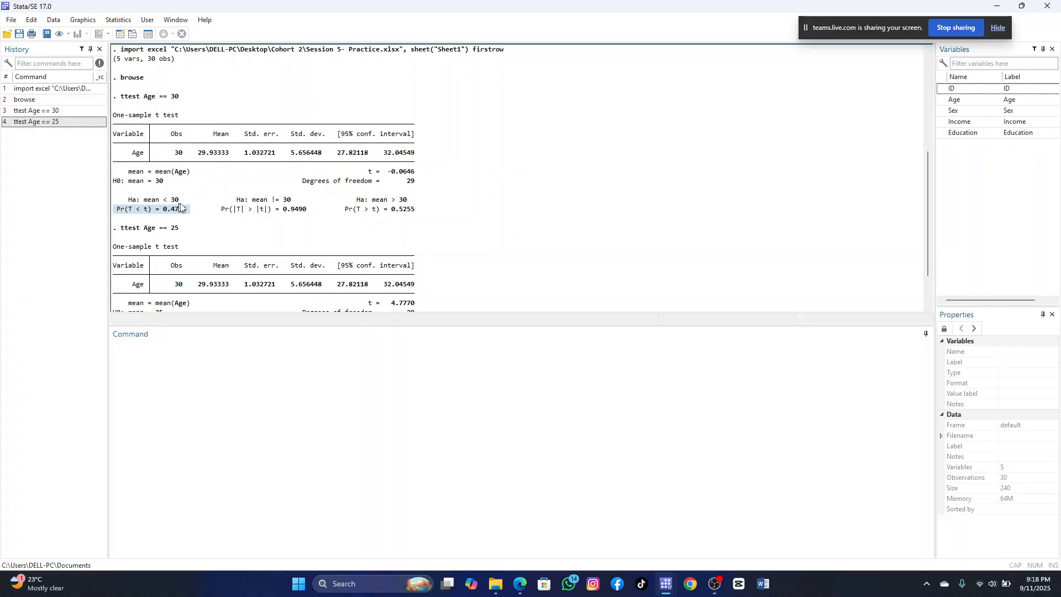
click(121, 218)
Copy the lower-tailed p-value "= 0.4745" from the mean-30 t test output into the command area.
drag(202, 210, 154, 215)
key(ctrl+c)
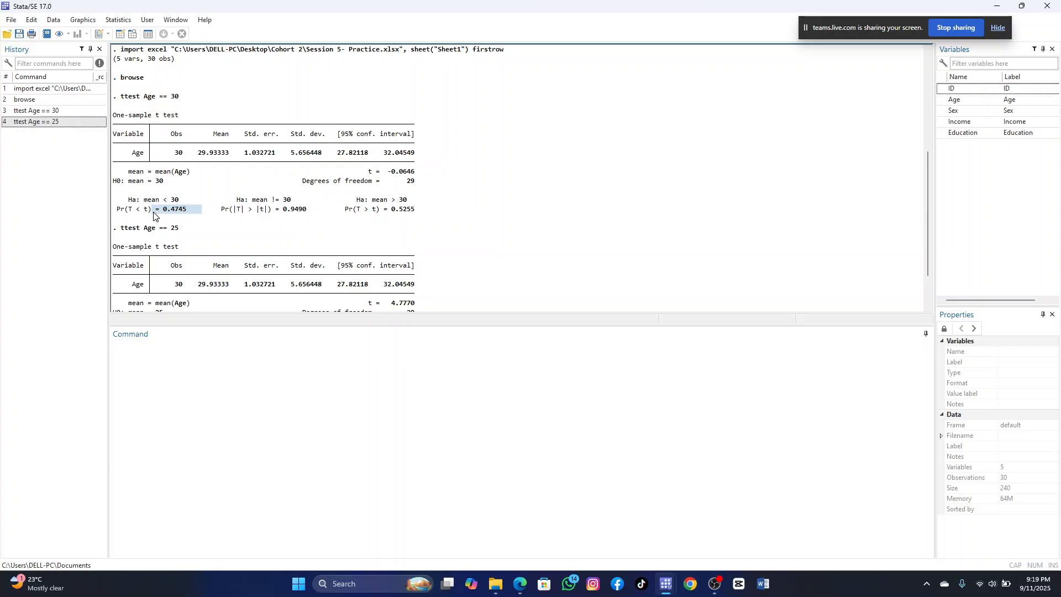
click(185, 347)
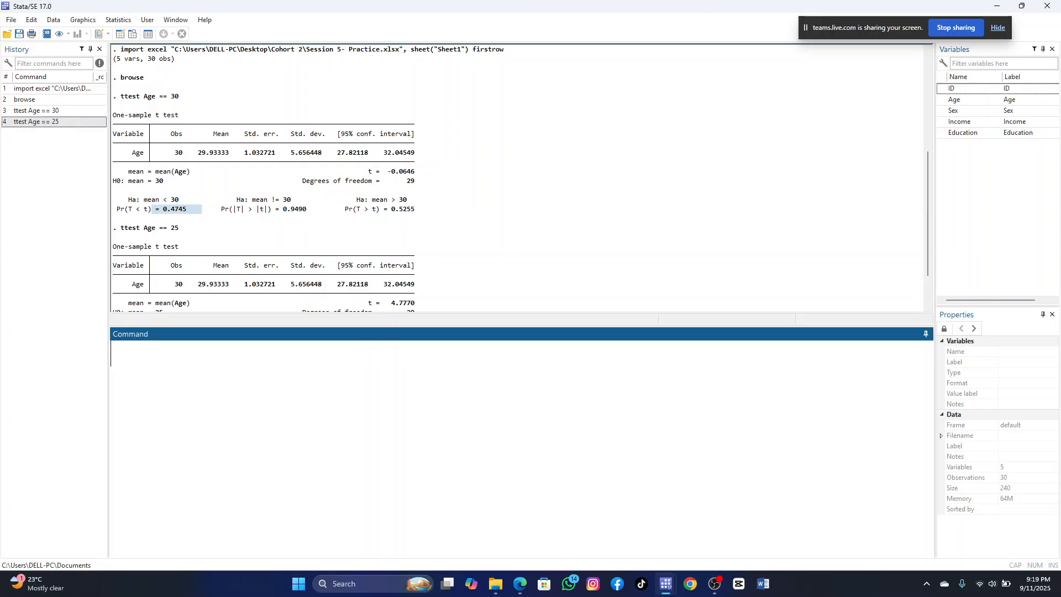
key(ctrl+v)
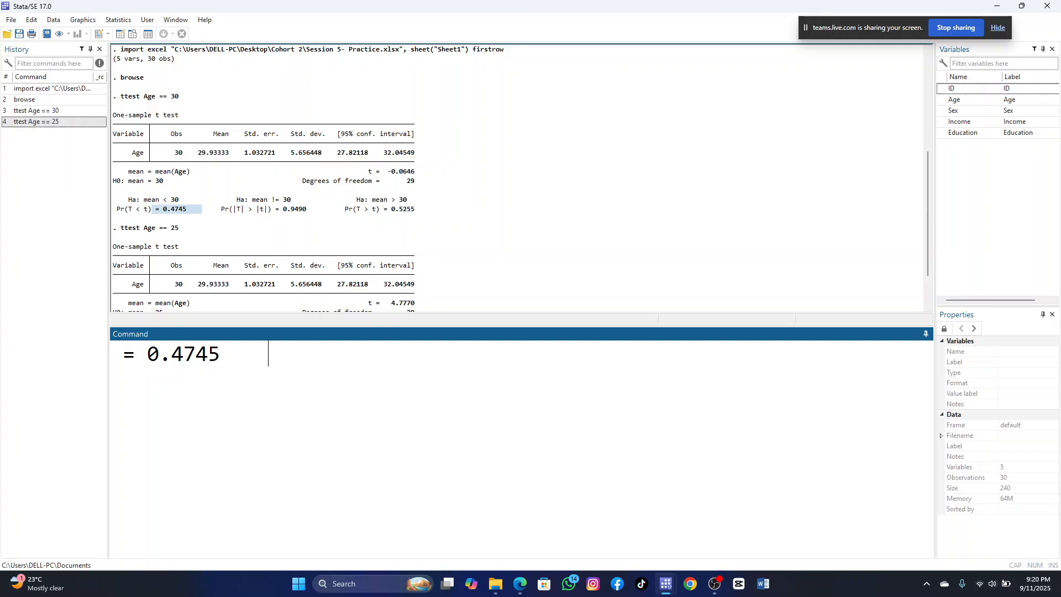
Check the Teams meeting window, and return to the Stata window with the Age t test output.
mouse_move(522, 592)
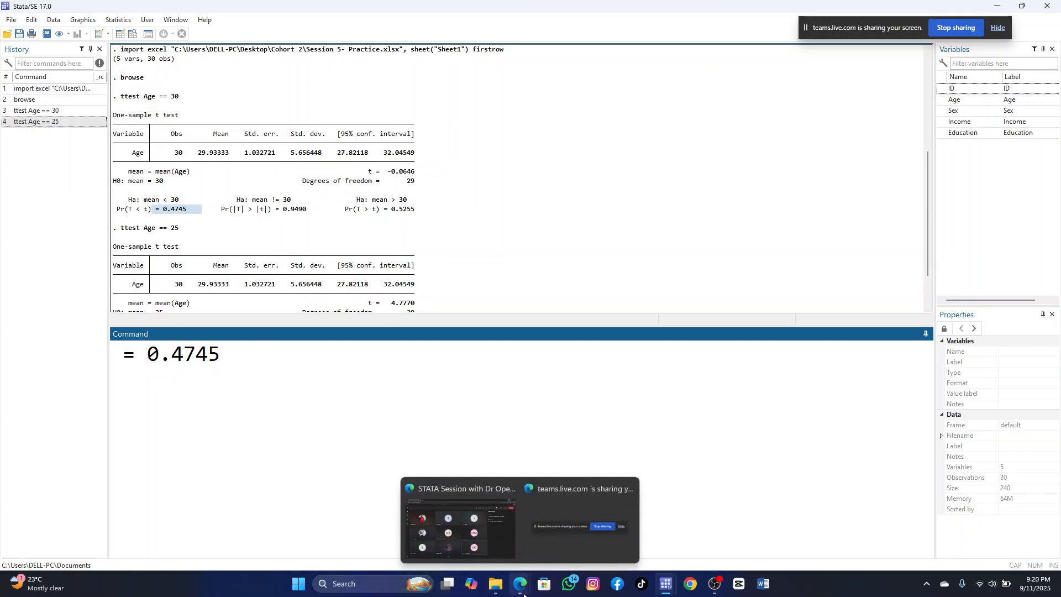
click(496, 540)
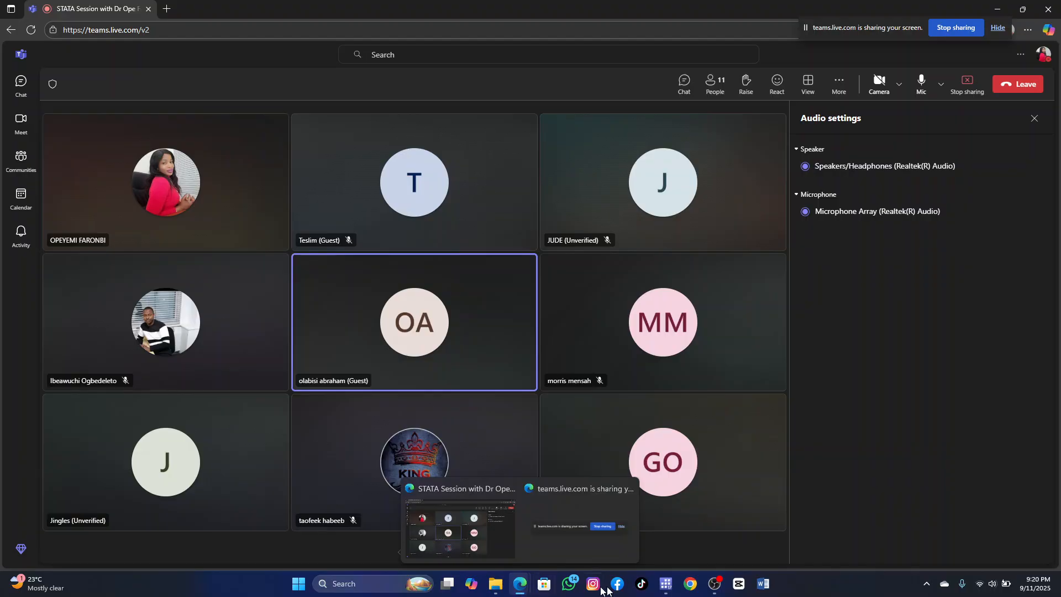
mouse_move(661, 592)
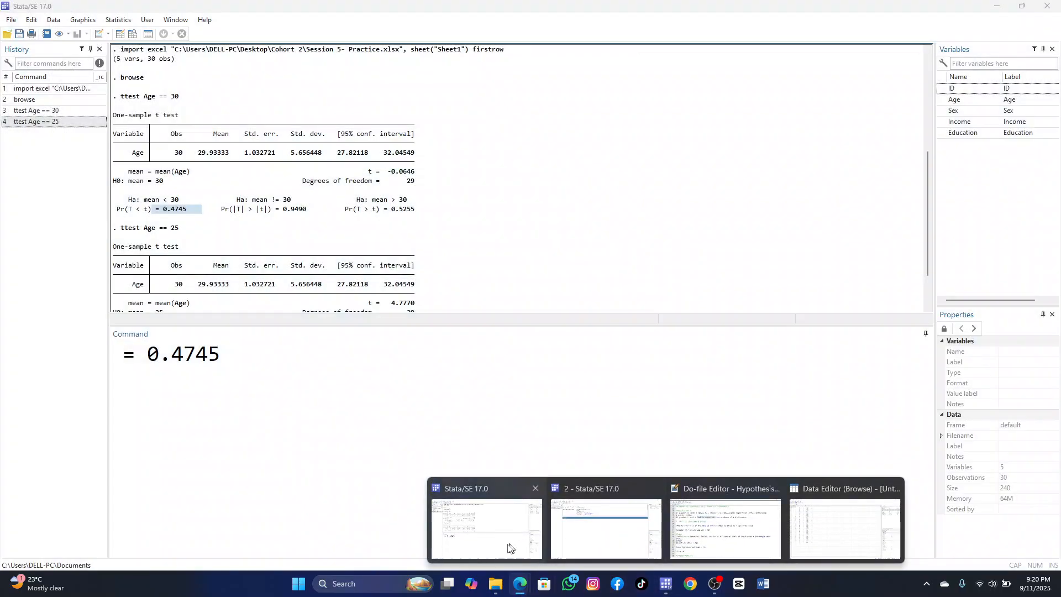
click(492, 554)
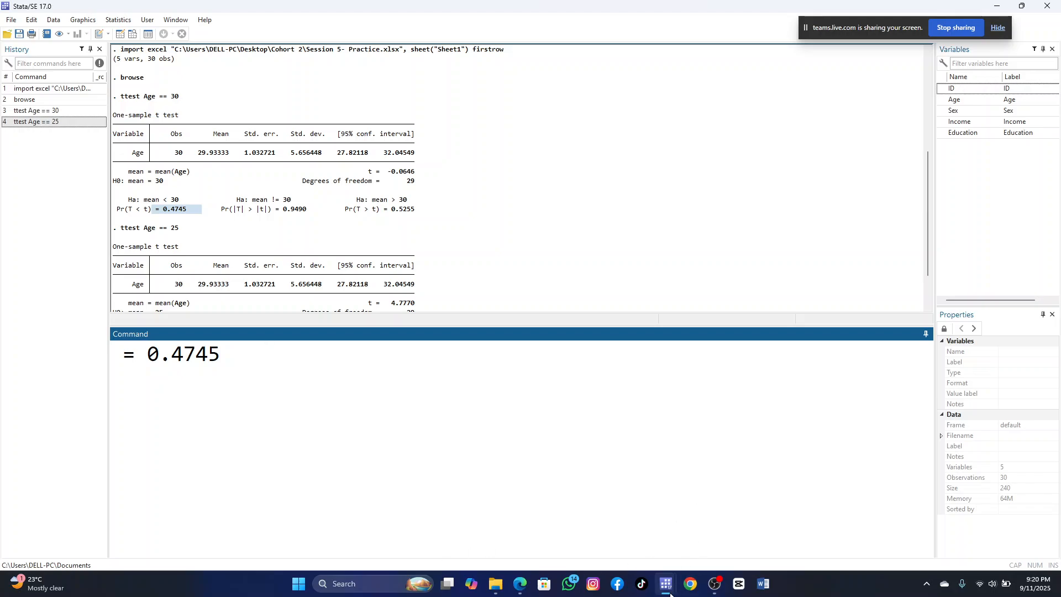
Switch to the Do-file Editor and enlarge the text around the decision rule notes.
mouse_move(671, 594)
click(728, 552)
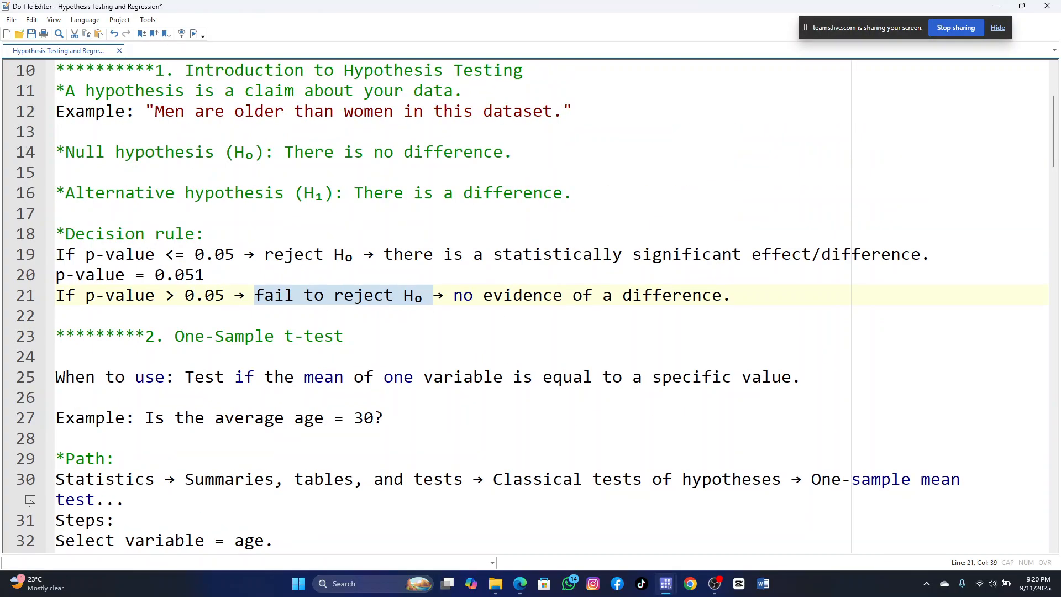
scroll(525, 305, up, 5)
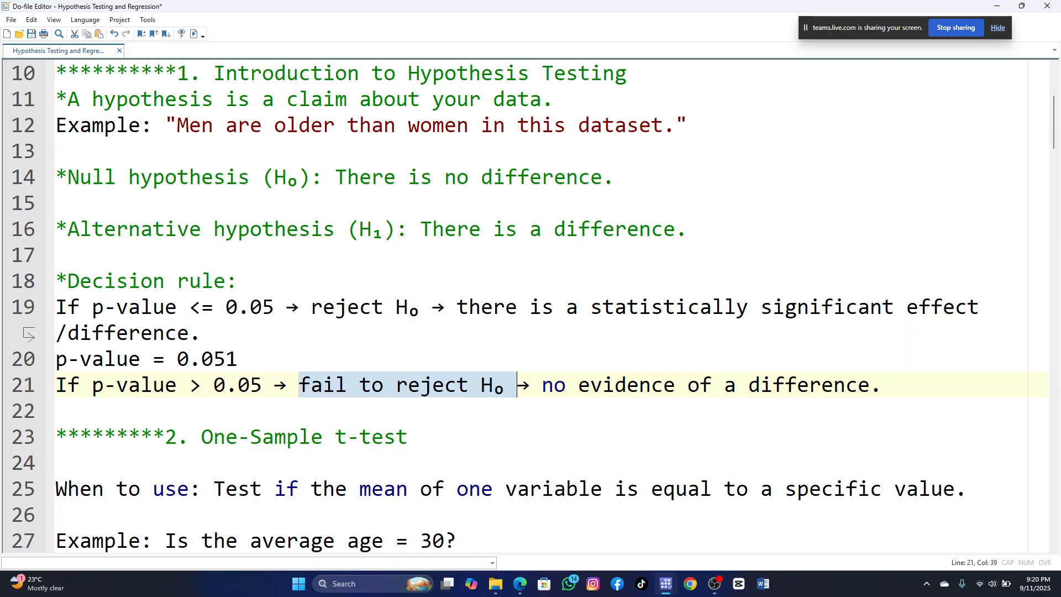
click(252, 341)
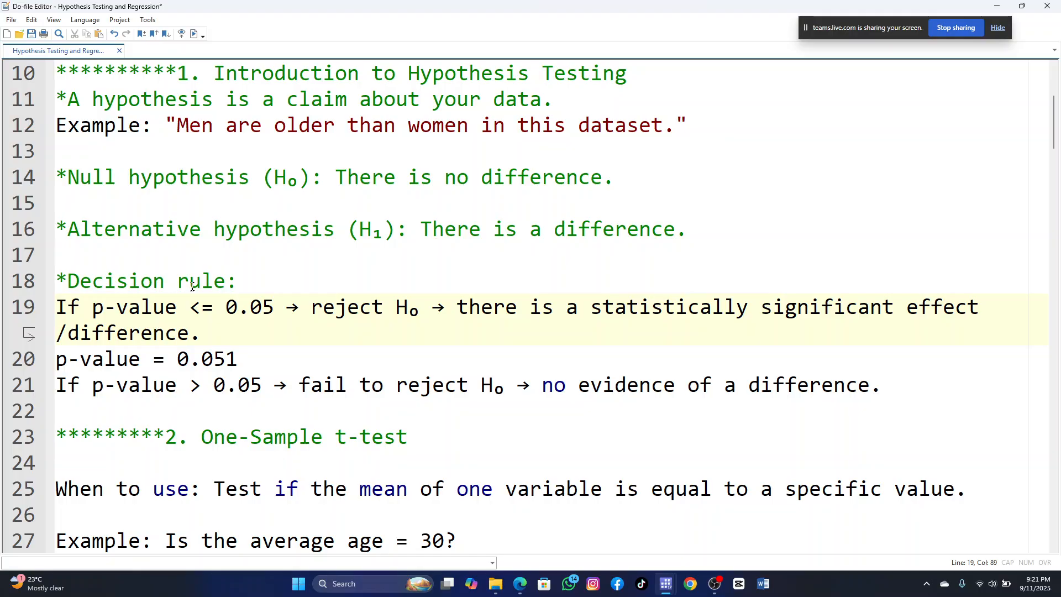
drag(286, 307, 56, 306)
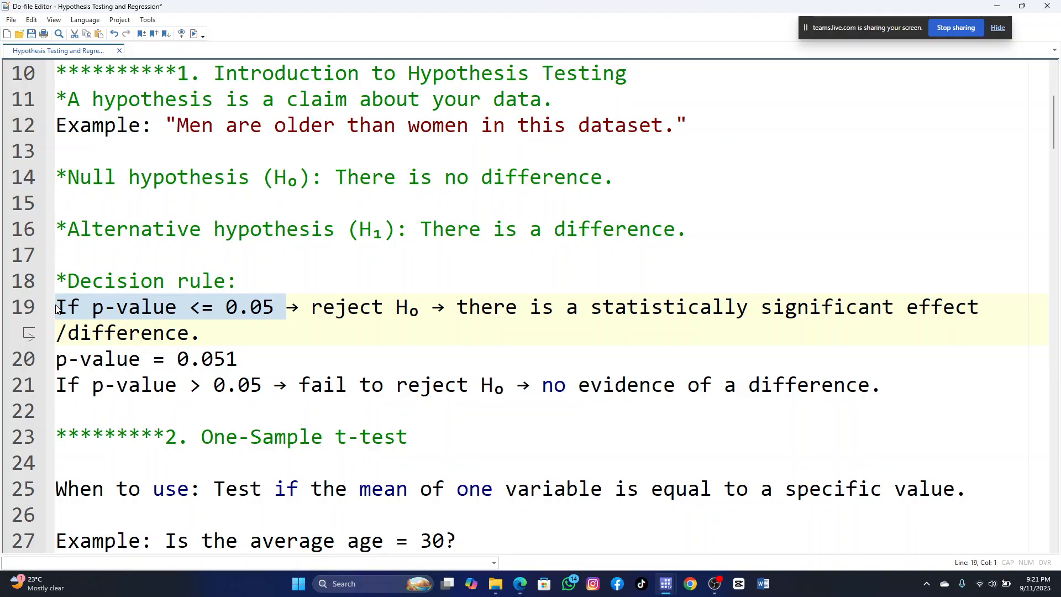
text(= 0.4745)
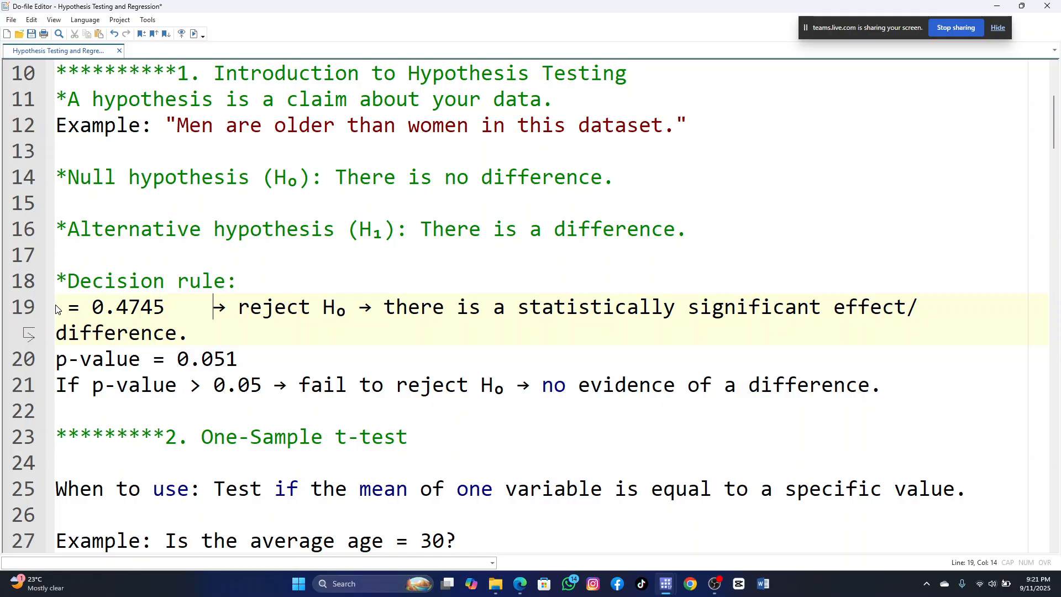
key(ctrl+z)
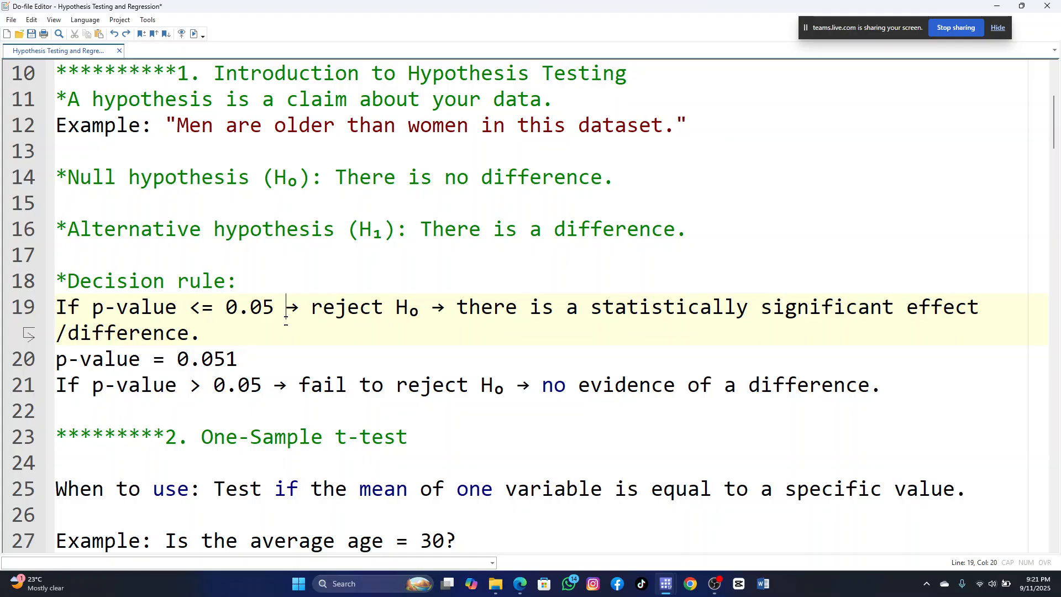
Copy the condition "If p-value <= 0.05" from the decision rule into Stata's command area, after the 0.4745 value.
key(Left)
drag(275, 307, 61, 313)
key(ctrl+c)
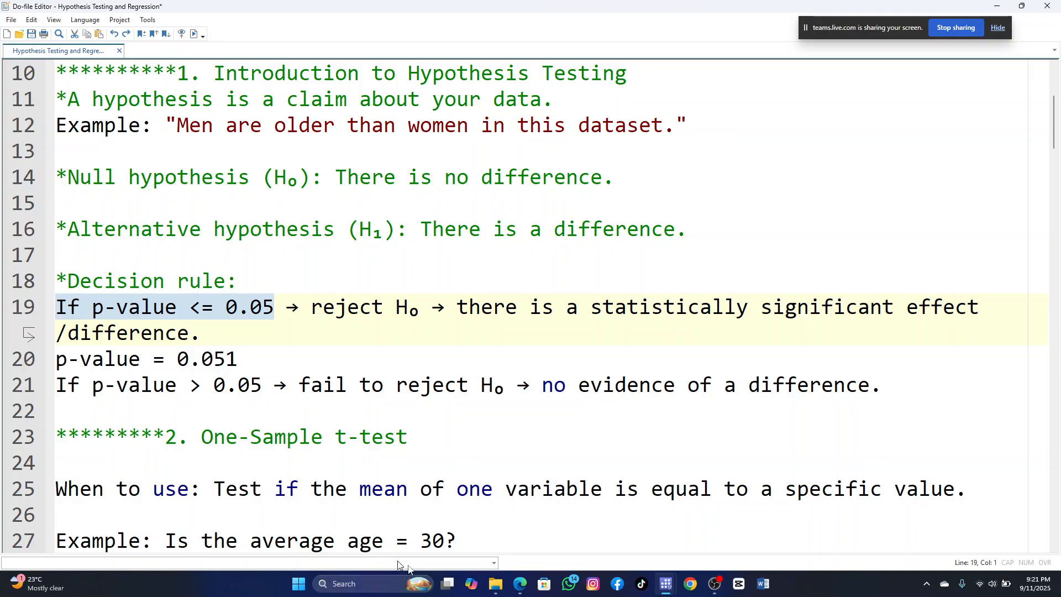
mouse_move(667, 586)
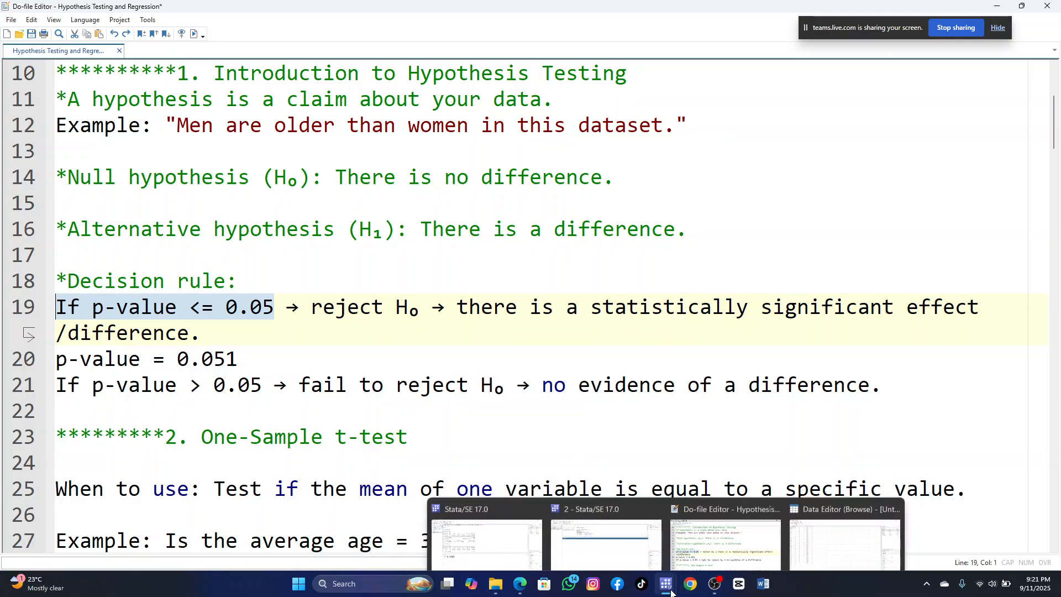
click(502, 536)
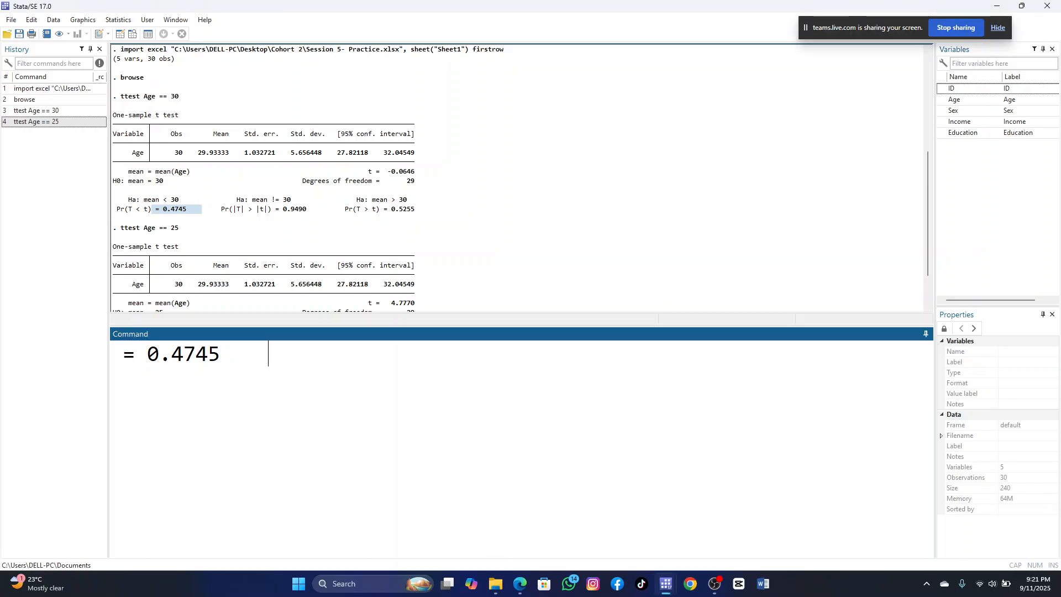
key(ctrl+v)
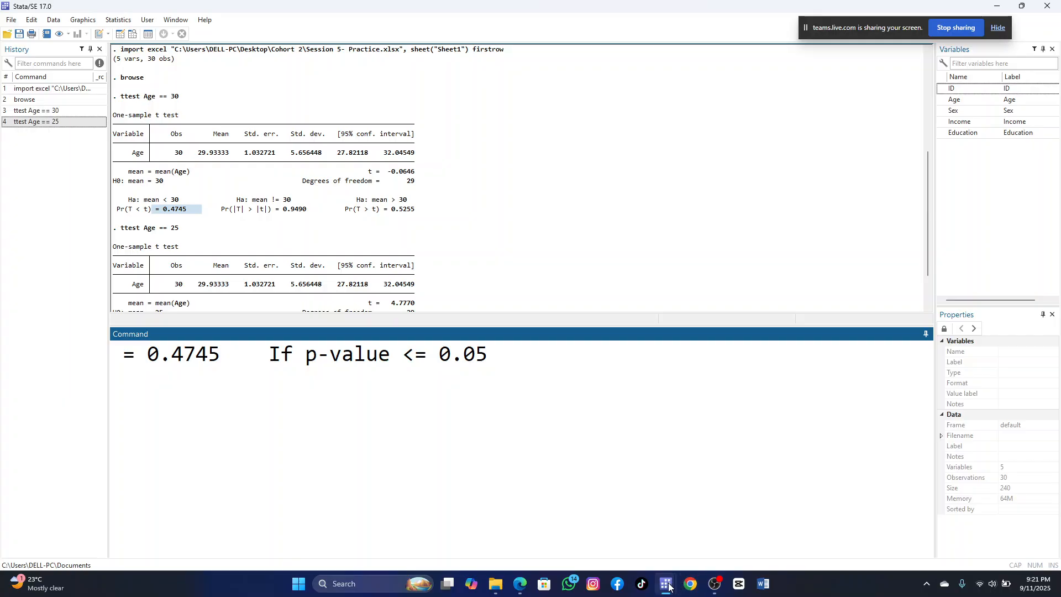
Replace the condition after 0.4745 in the command area with "If p-value <= 0.05 → reject H₀" copied from the do-file's decision rule.
mouse_move(668, 578)
click(726, 528)
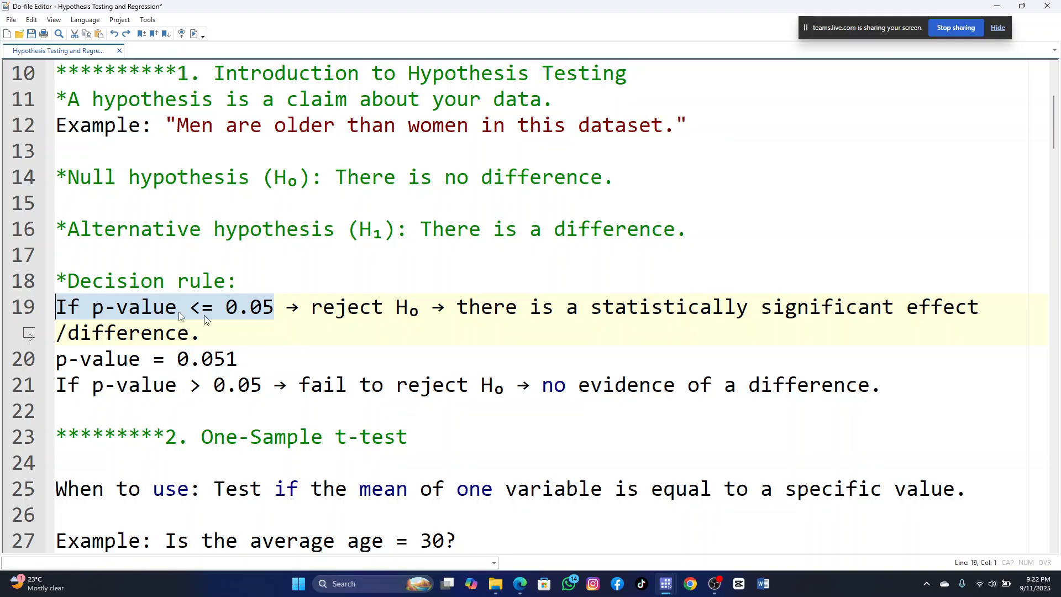
drag(56, 306, 420, 310)
key(ctrl+c)
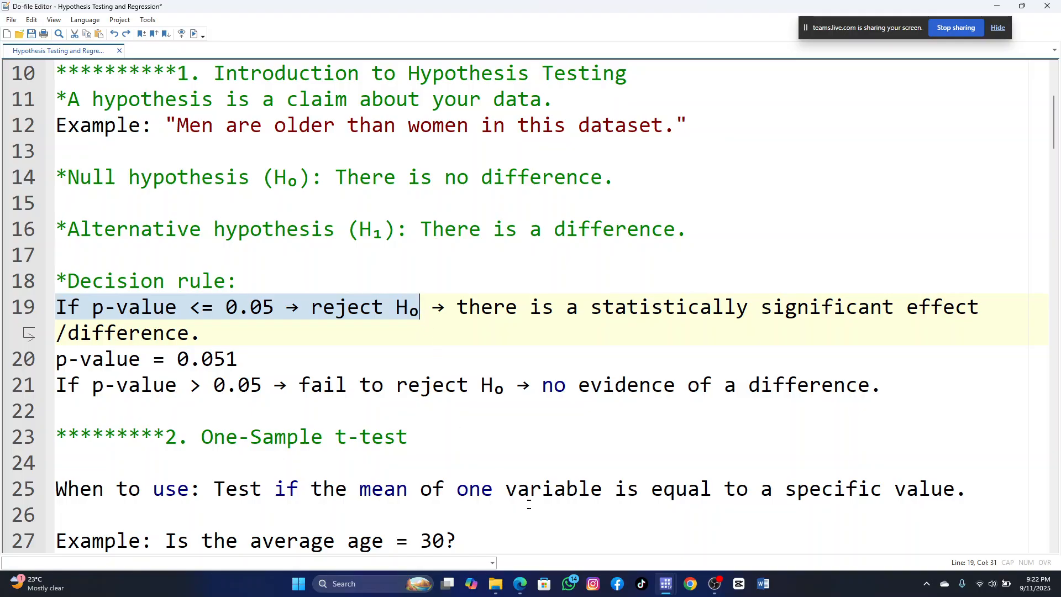
mouse_move(666, 586)
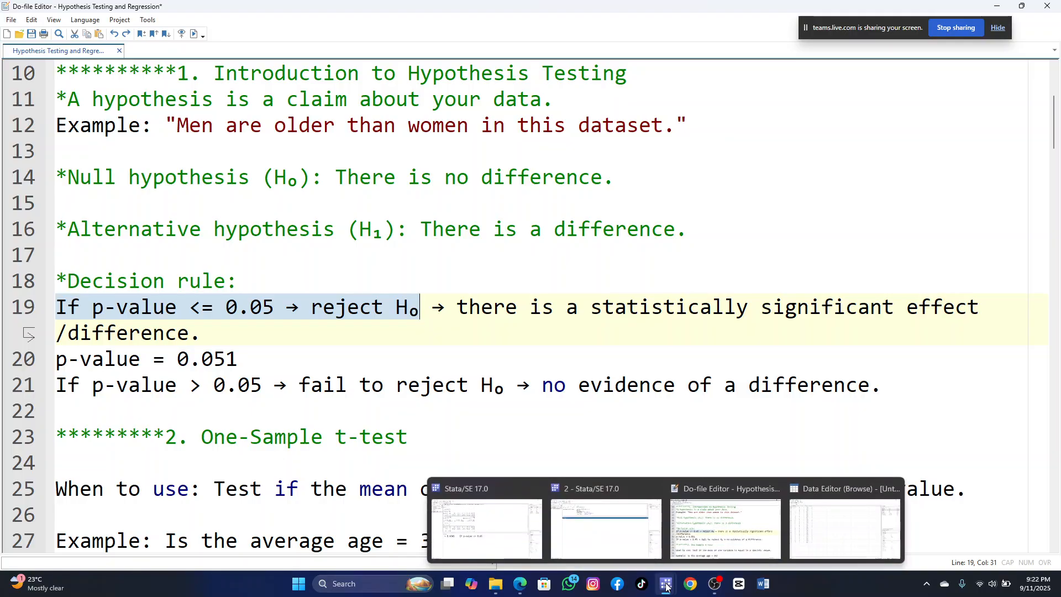
click(529, 555)
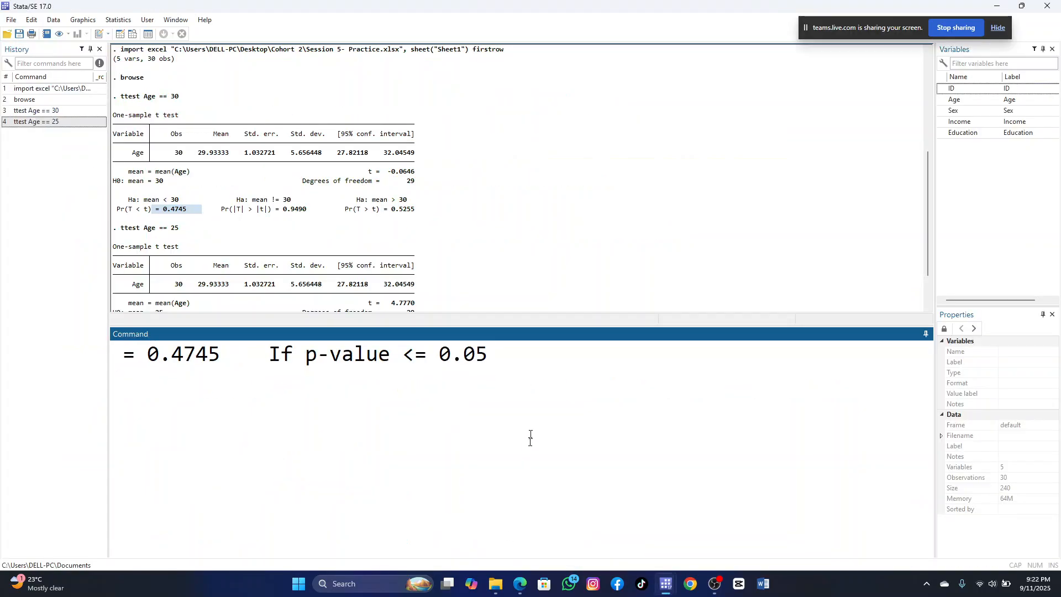
drag(487, 354, 268, 356)
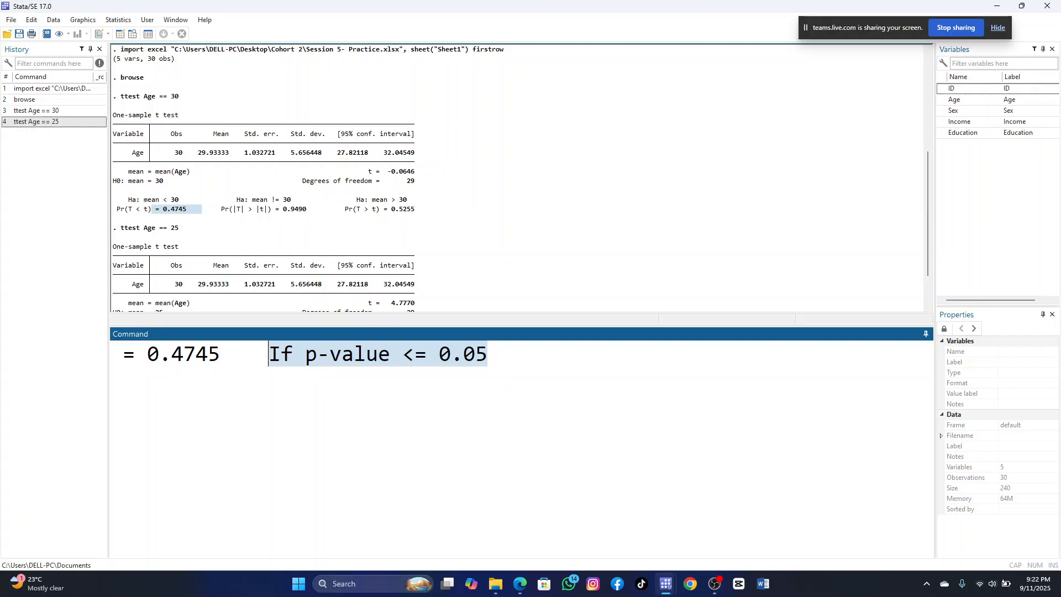
key(ctrl+v)
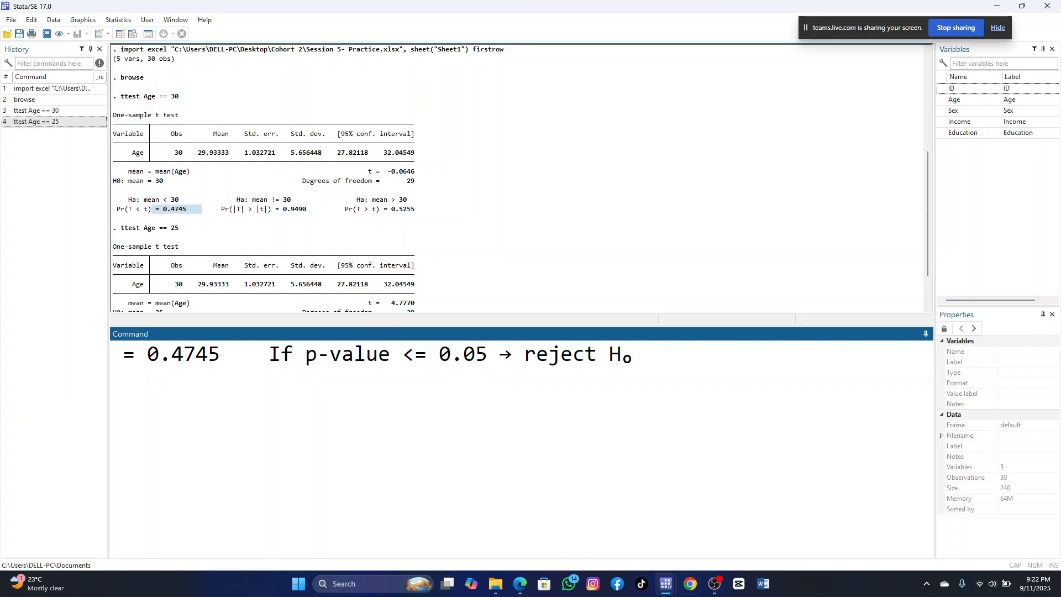
Copy "If p-value > 0.05 → fail to reject H₀" from the do-file onto its own line below the rejection rule in the command area.
mouse_move(666, 583)
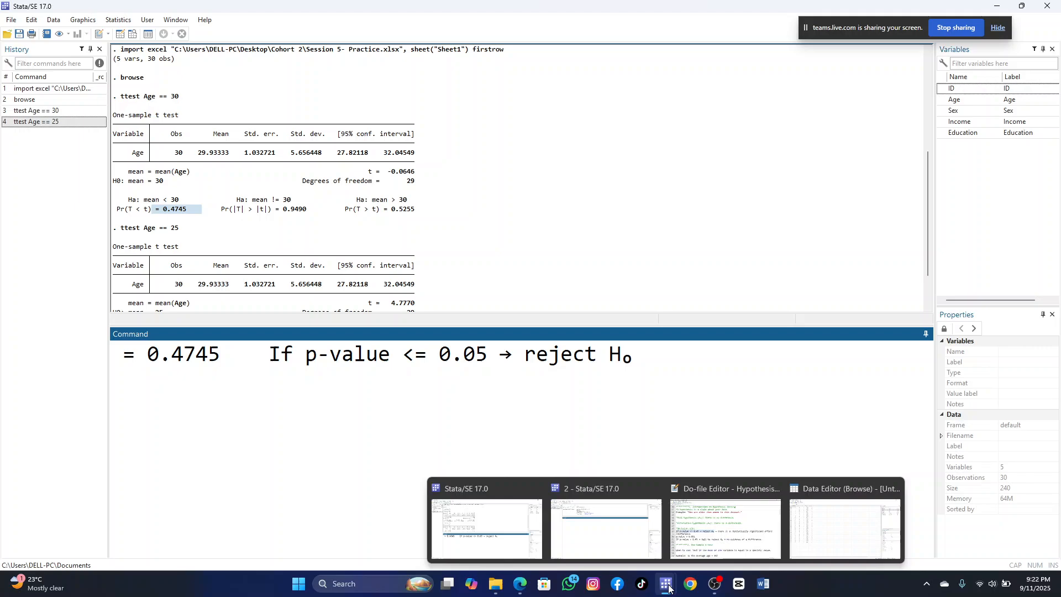
click(713, 543)
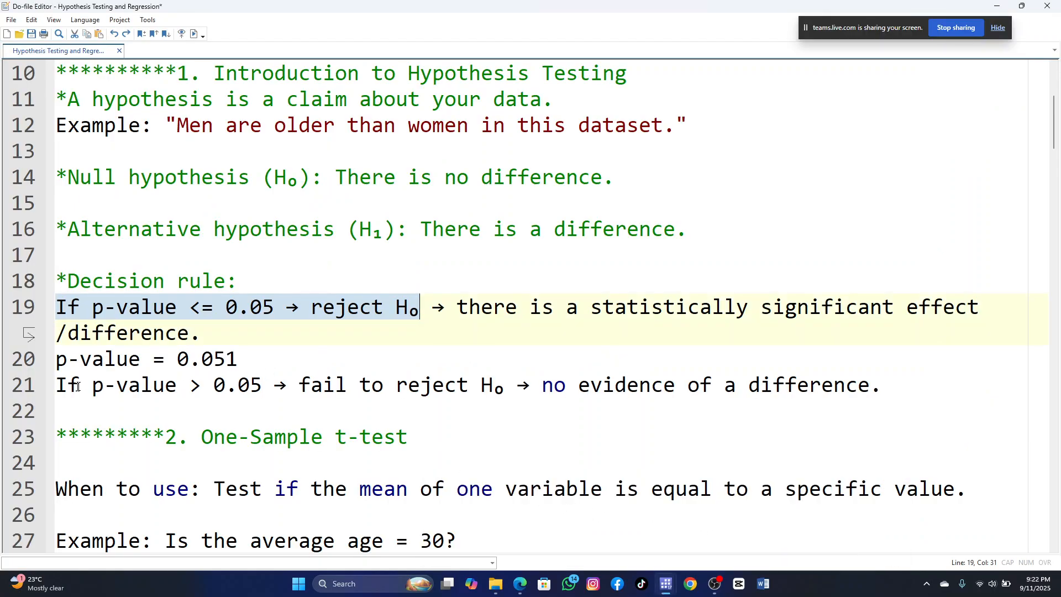
click(57, 386)
drag(201, 387, 505, 395)
key(ctrl+c)
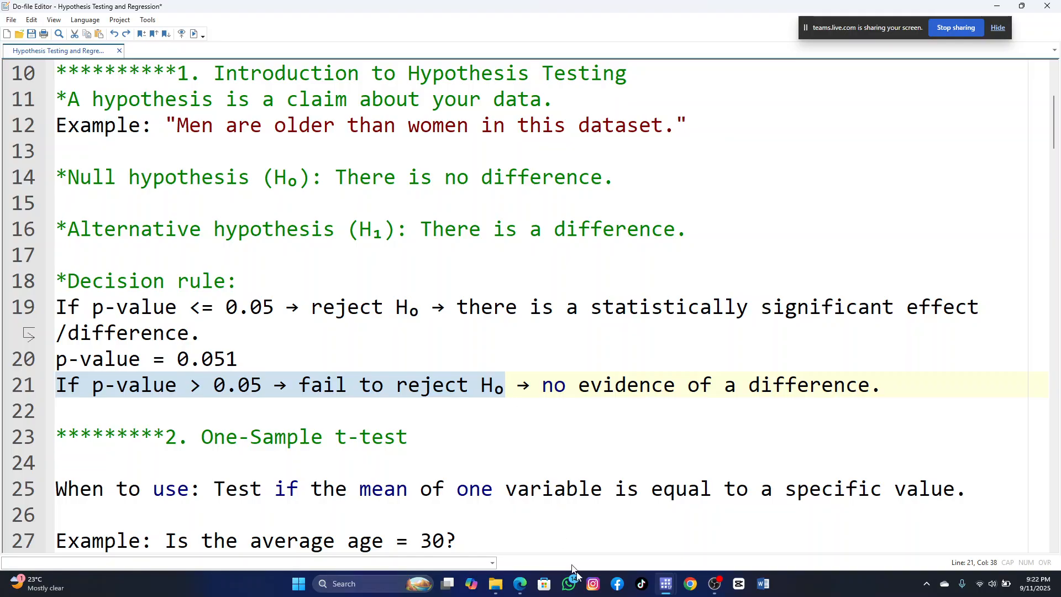
mouse_move(665, 588)
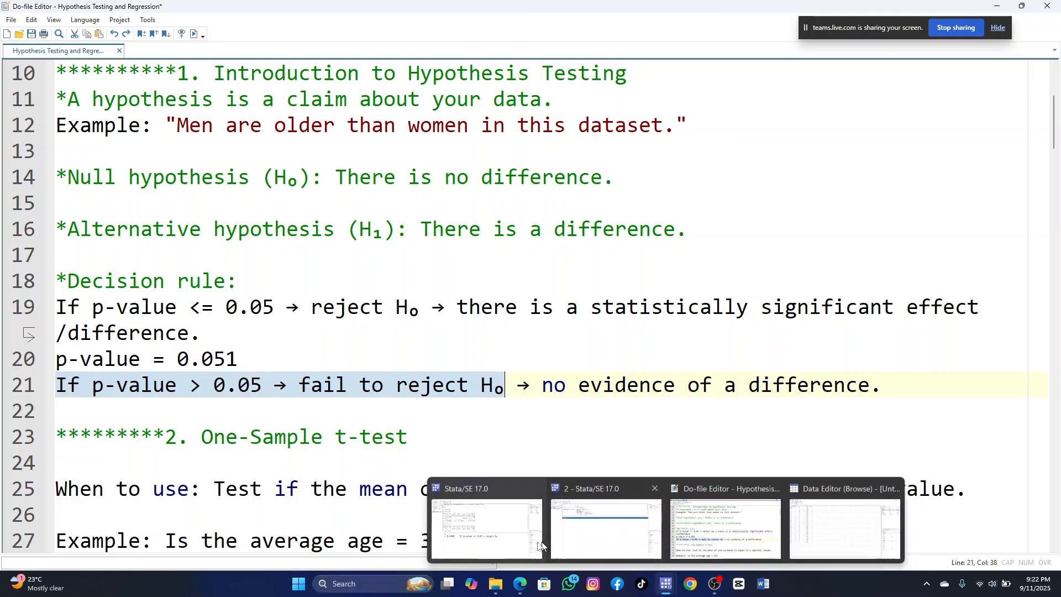
click(514, 547)
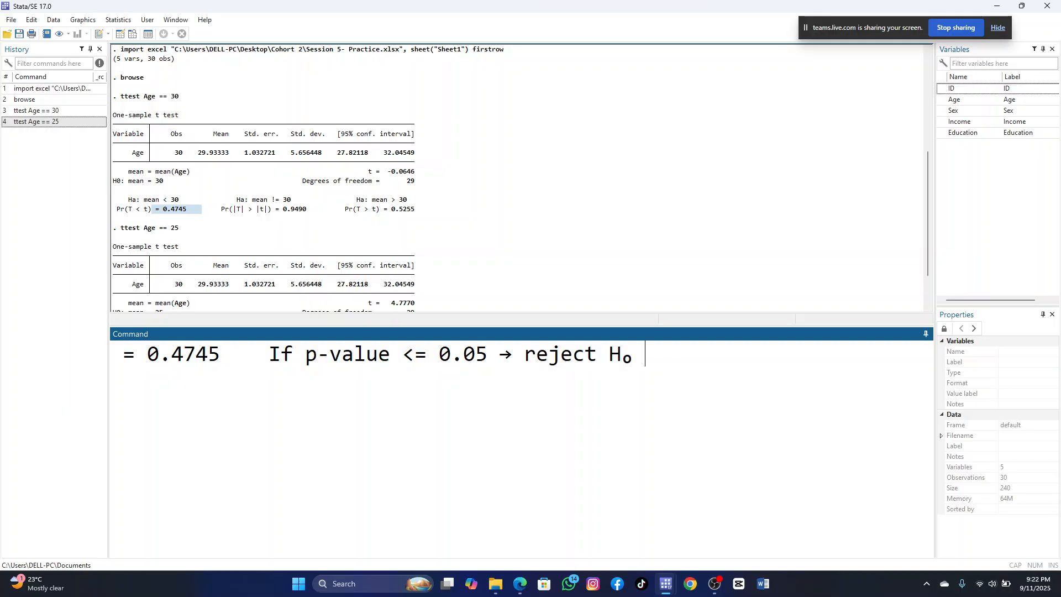
key(ctrl+v)
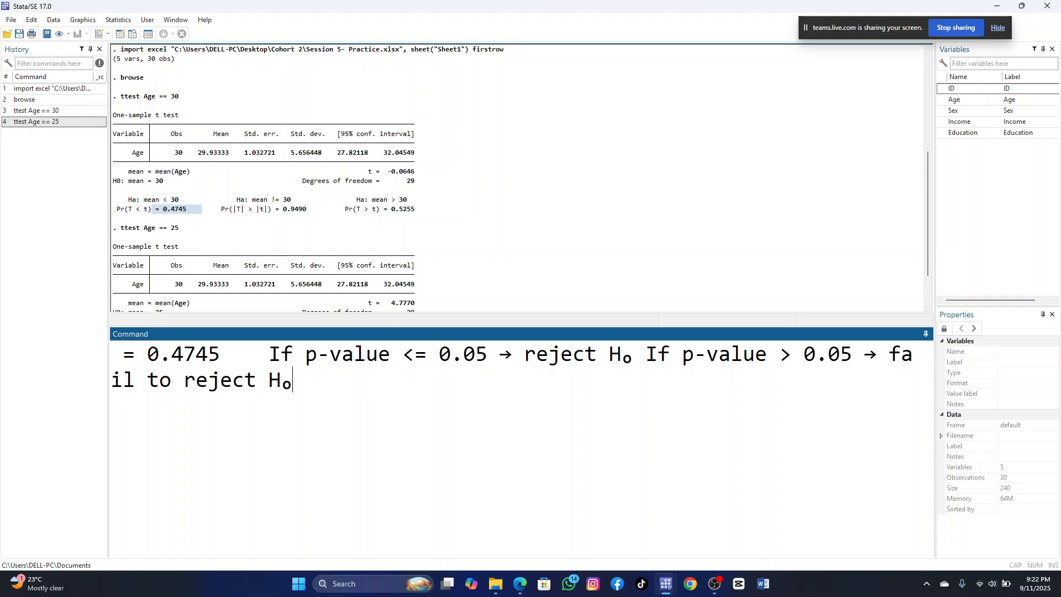
click(646, 354)
key(Left)
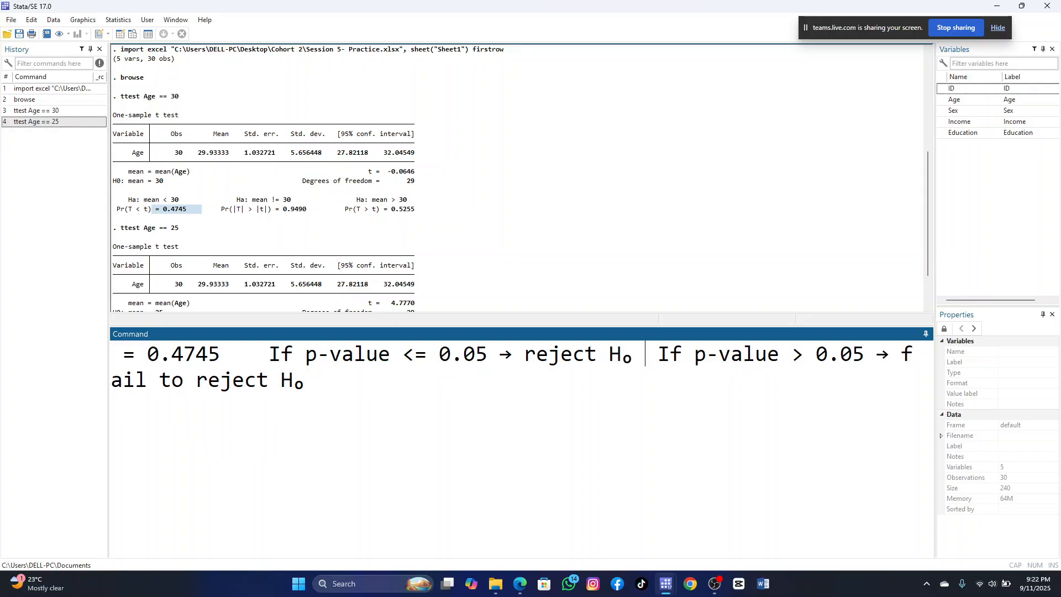
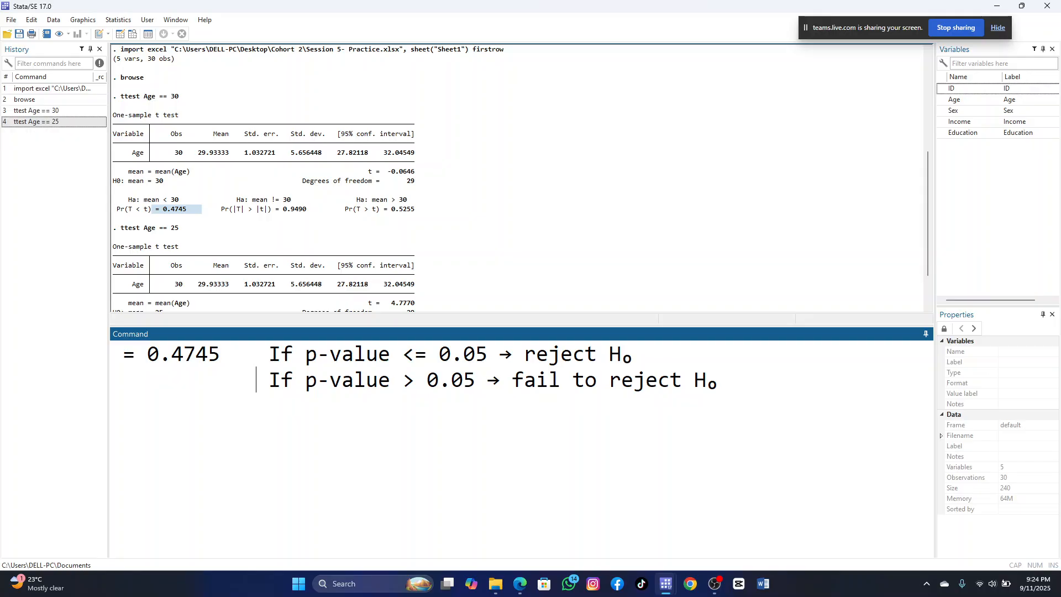
Enter the example p-value "<0.01" beneath 0.4745, before the fail-to-reject rule in the command area.
key(Left)
key(Left)
key(Left)
key(Left)
key(Left)
key(Left)
key(Left)
key(Left)
key(Left)
text(0.)
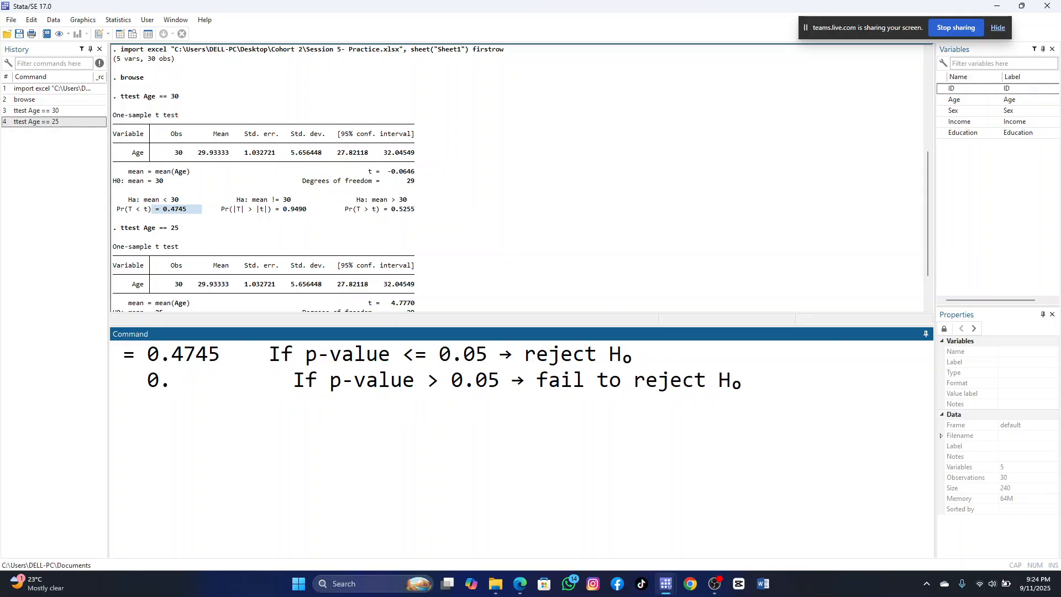
text(01)
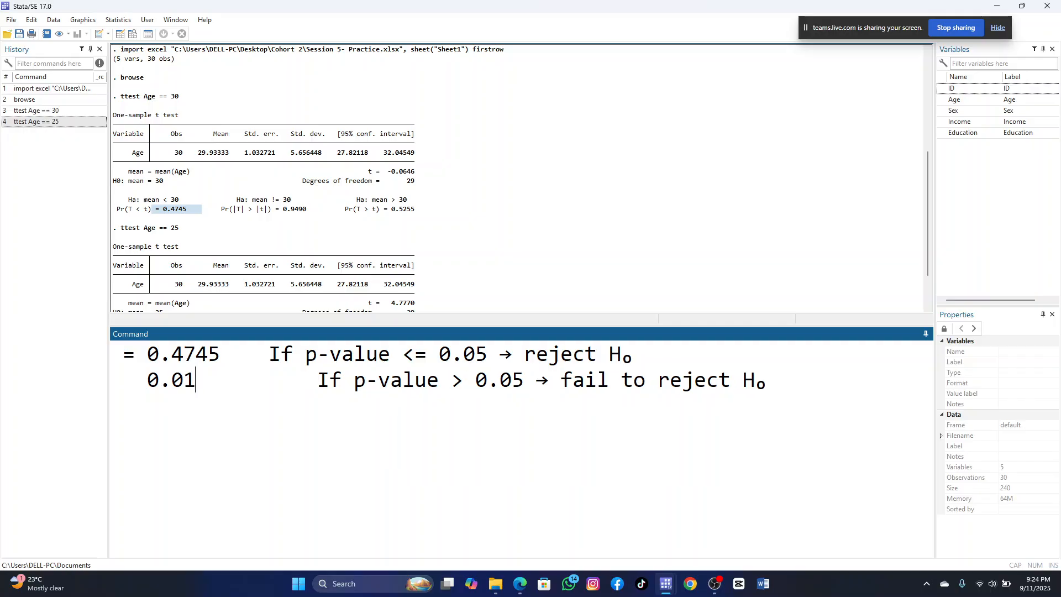
click(184, 380)
key(Left)
key(Left)
key(Left)
text(<)
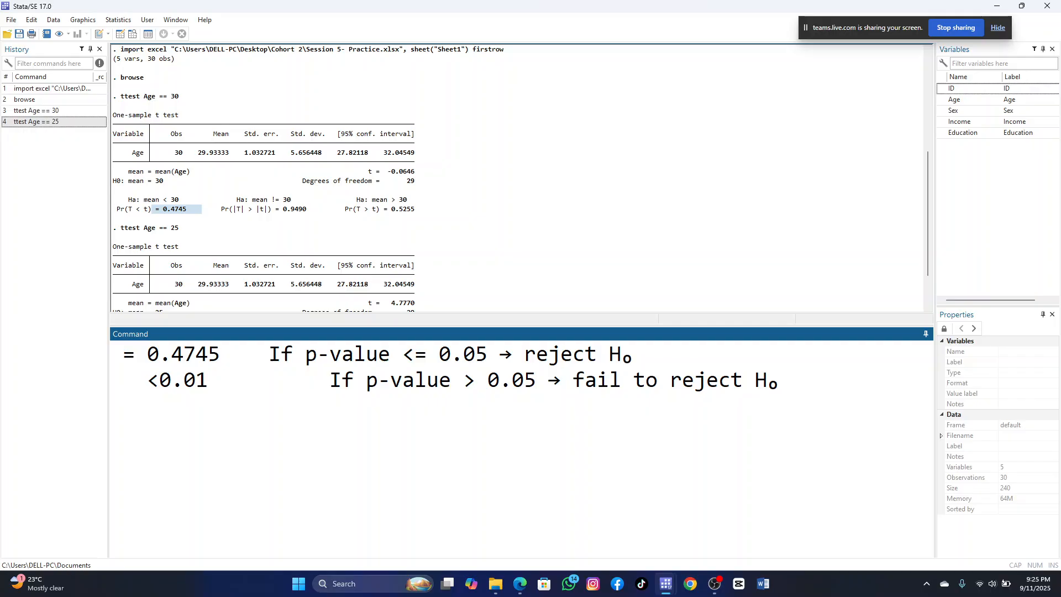
Change the example p-value on the second line of the command area to "<0.02".
click(219, 381)
key(Left)
key(BackSpace)
text(2)
Highlight the complete output of the second Age t test, with hypothesized mean 25, in the results.
scroll(239, 239, down, 1)
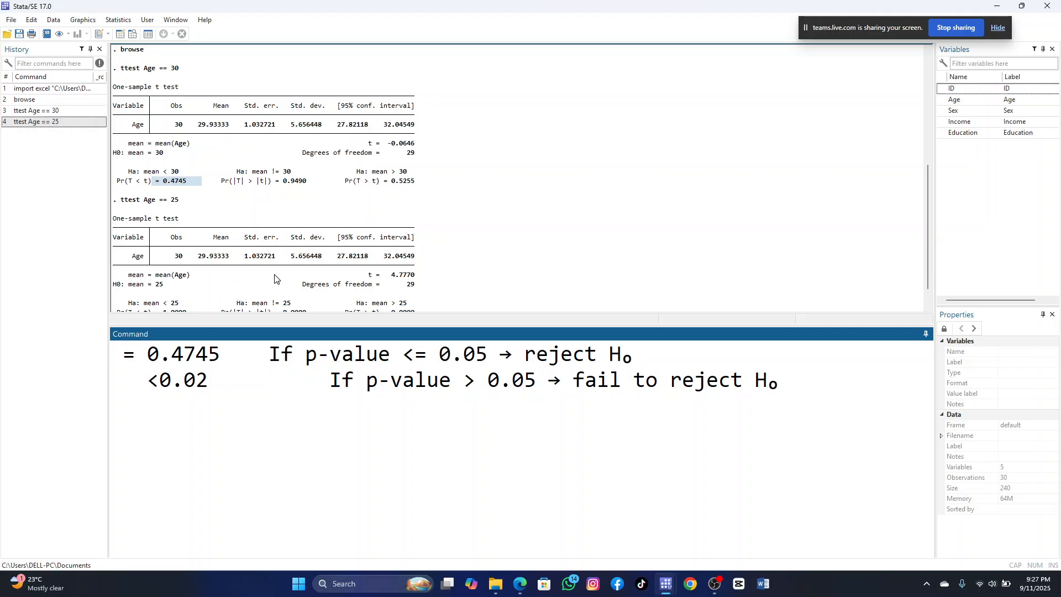
scroll(224, 194, down, 1)
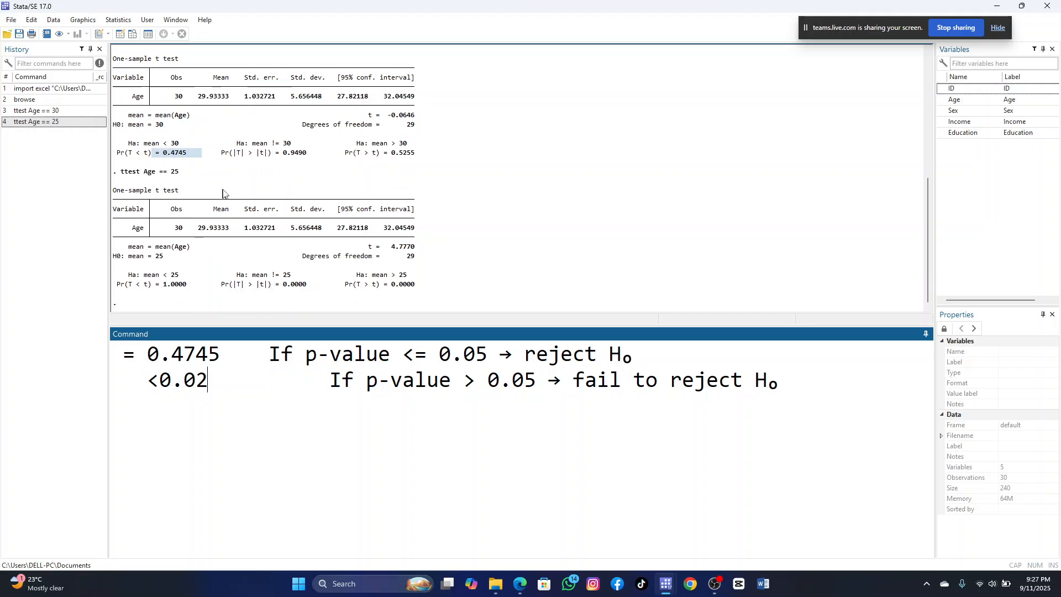
click(217, 177)
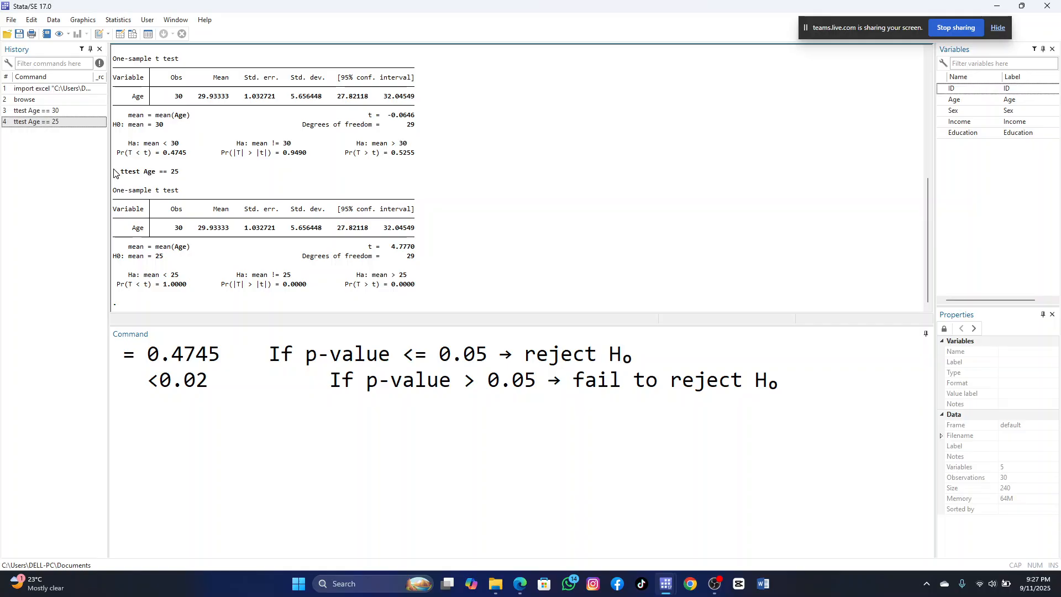
drag(117, 171, 427, 304)
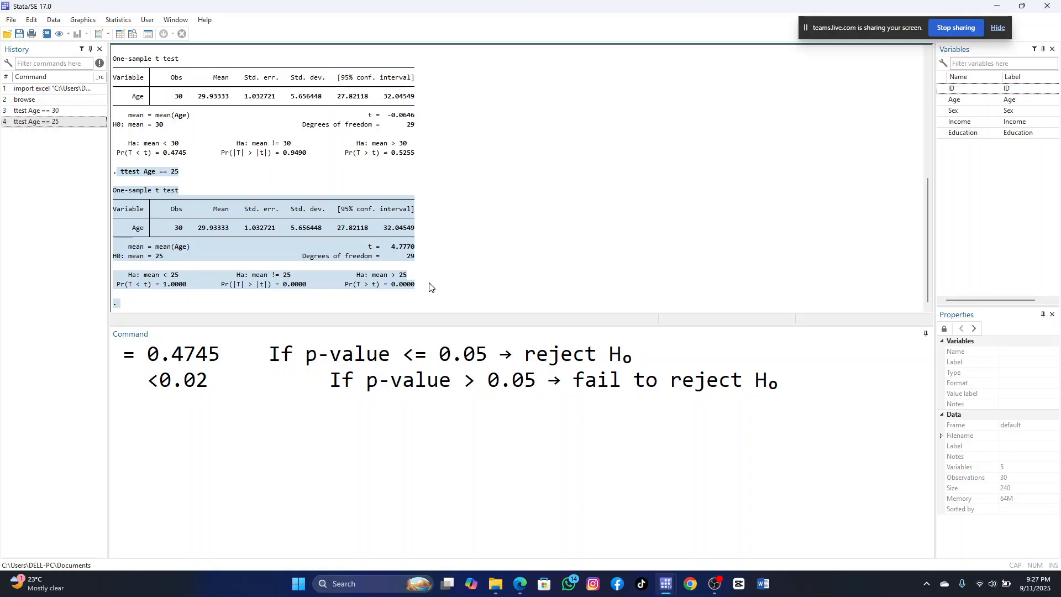
Replace "= 0.4745" in the command area with "Pr(T < t) = 1.0000" copied from the second t test, and delete "<0.02".
click(429, 287)
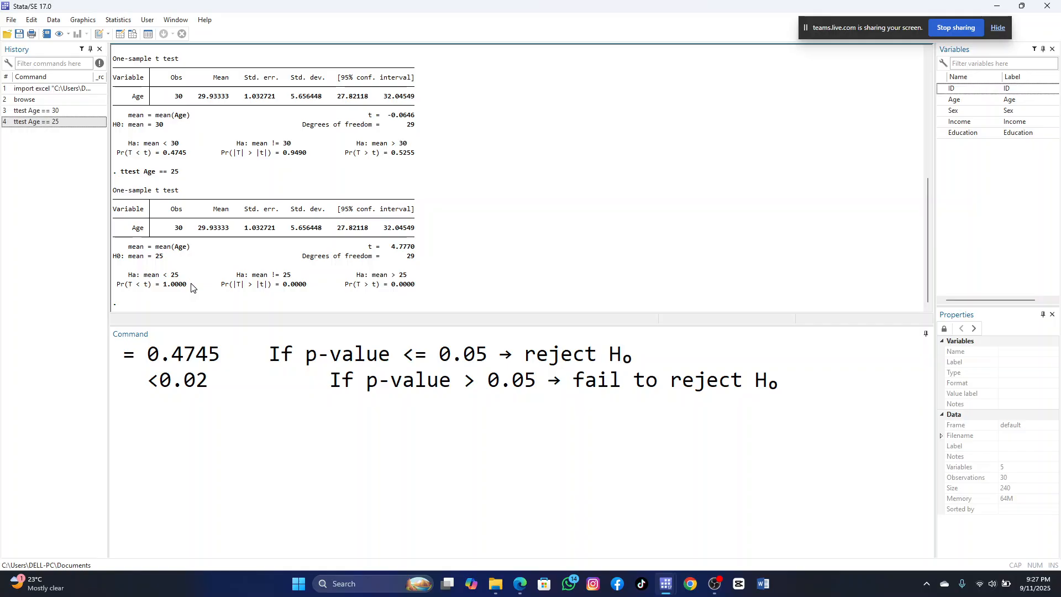
drag(191, 287, 117, 287)
key(ctrl+c)
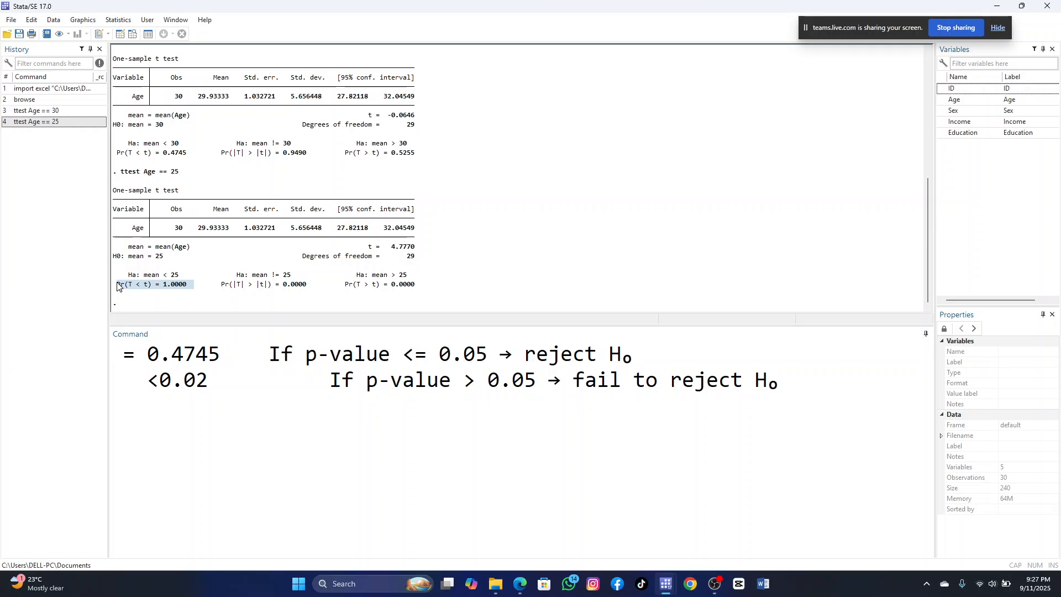
click(350, 461)
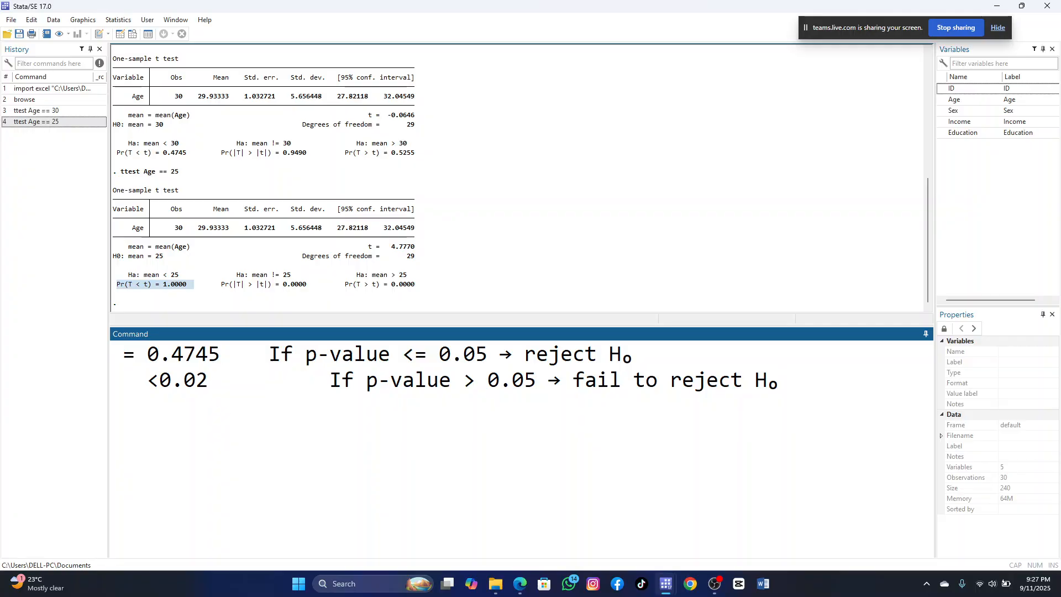
drag(221, 354, 110, 359)
key(ctrl+v)
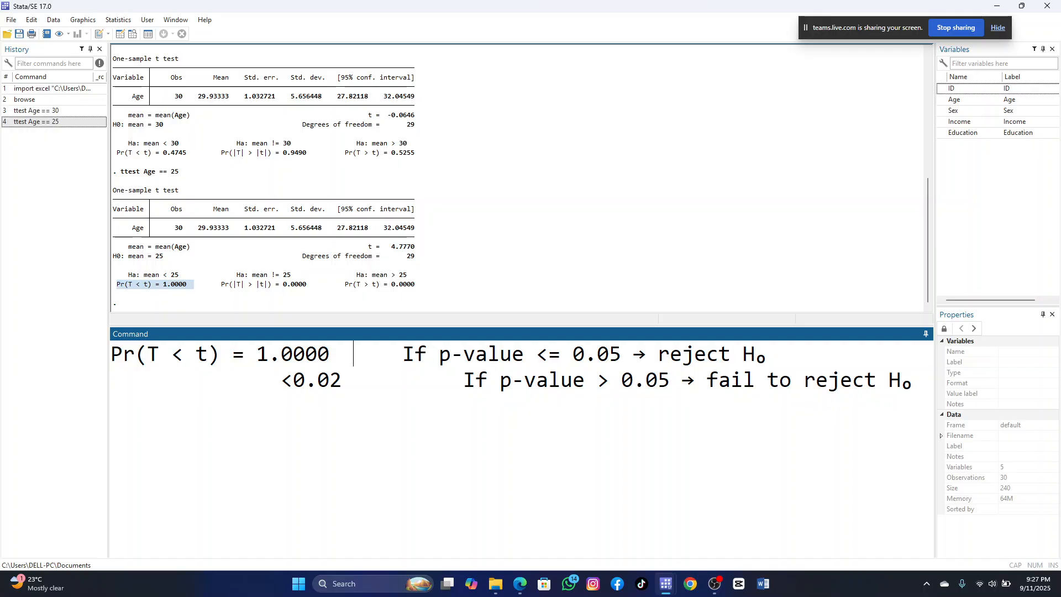
drag(354, 382, 270, 384)
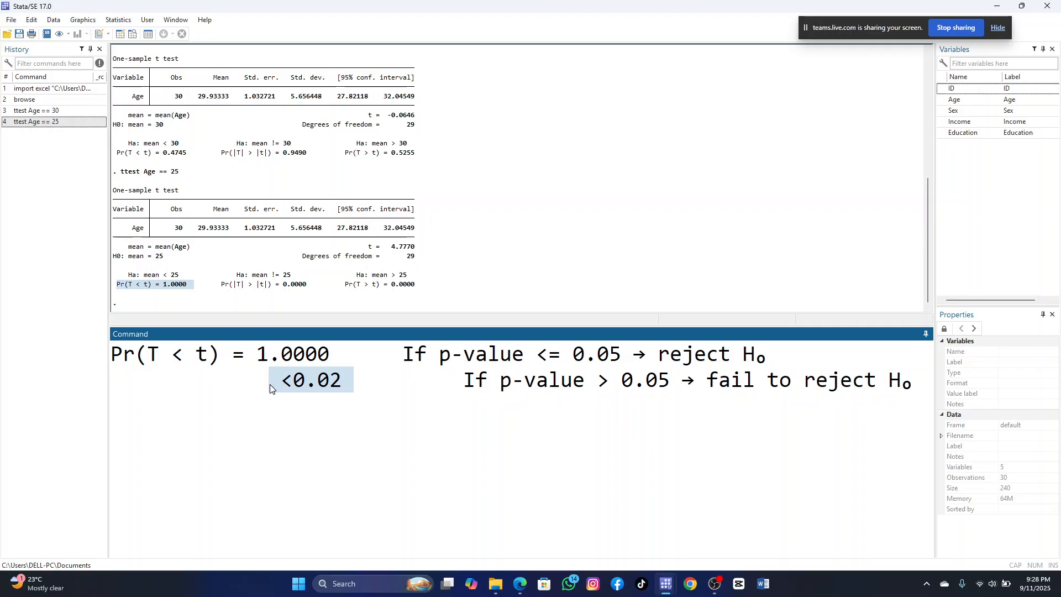
key(BackSpace)
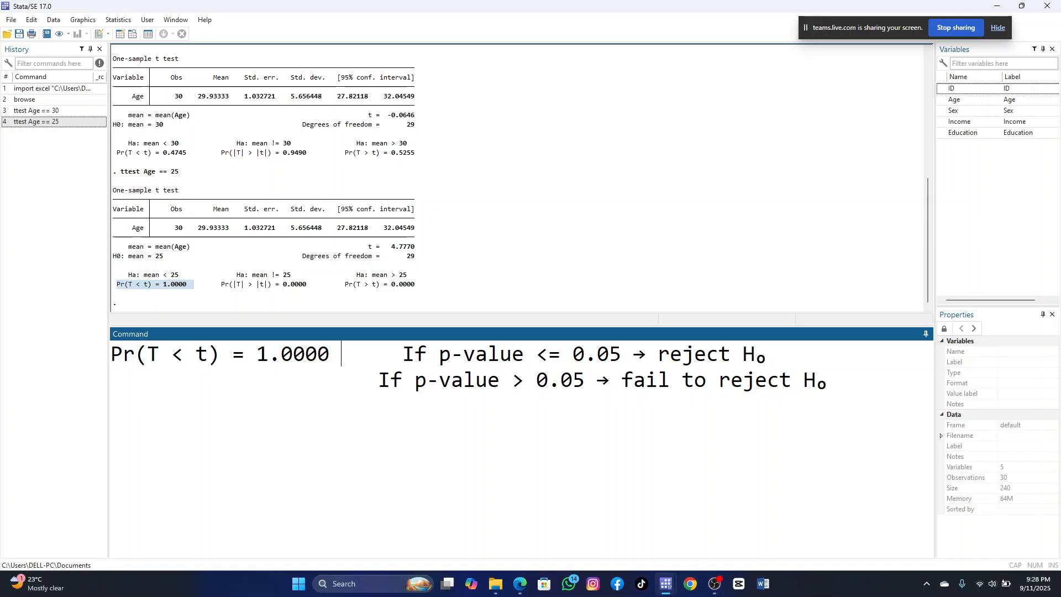
Highlight the p-value 1.0000 in the command area for comparison with the decision rules.
key(shift+Left)
key(shift+Left)
key(shift+Left)
key(shift+Left)
key(shift+Left)
key(shift+Left)
key(shift+Left)
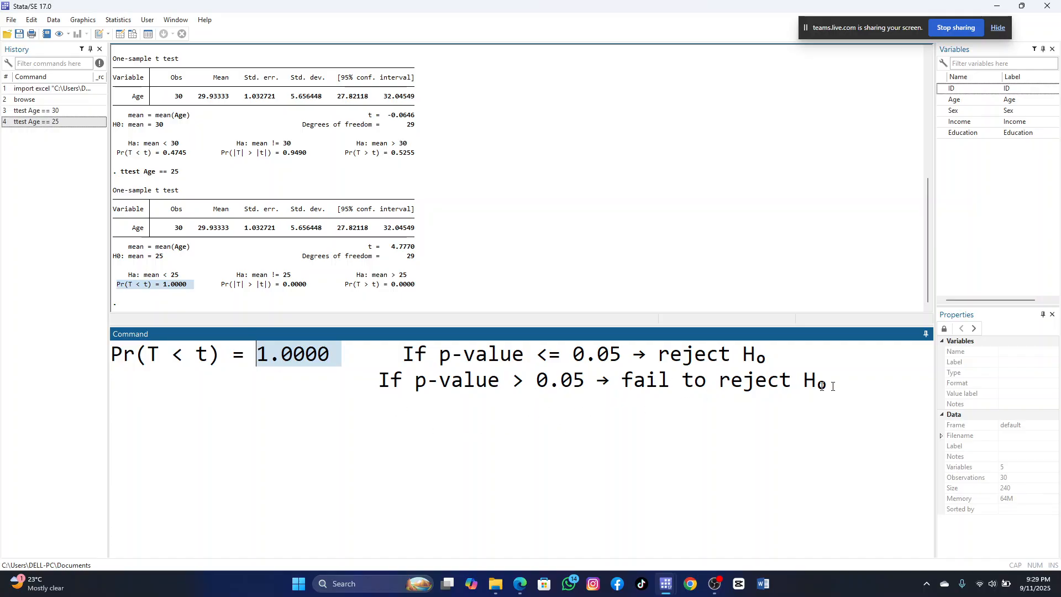
Add the word "significant" after "reject H₀" in the first decision rule of the command area.
click(882, 354)
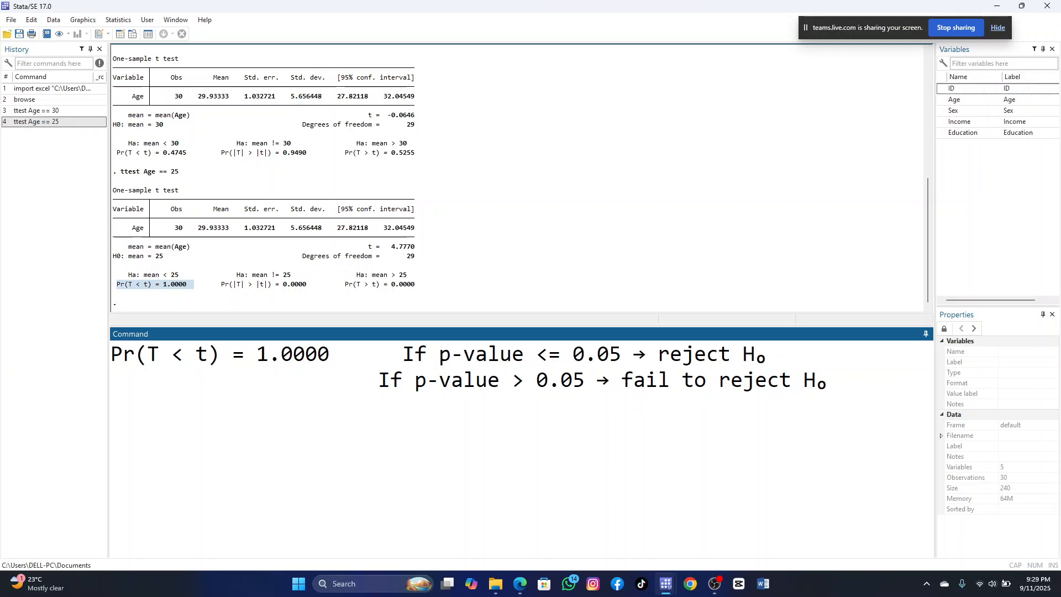
key(Left)
key(Left)
key(Left)
key(Left)
key(Left)
text(signif)
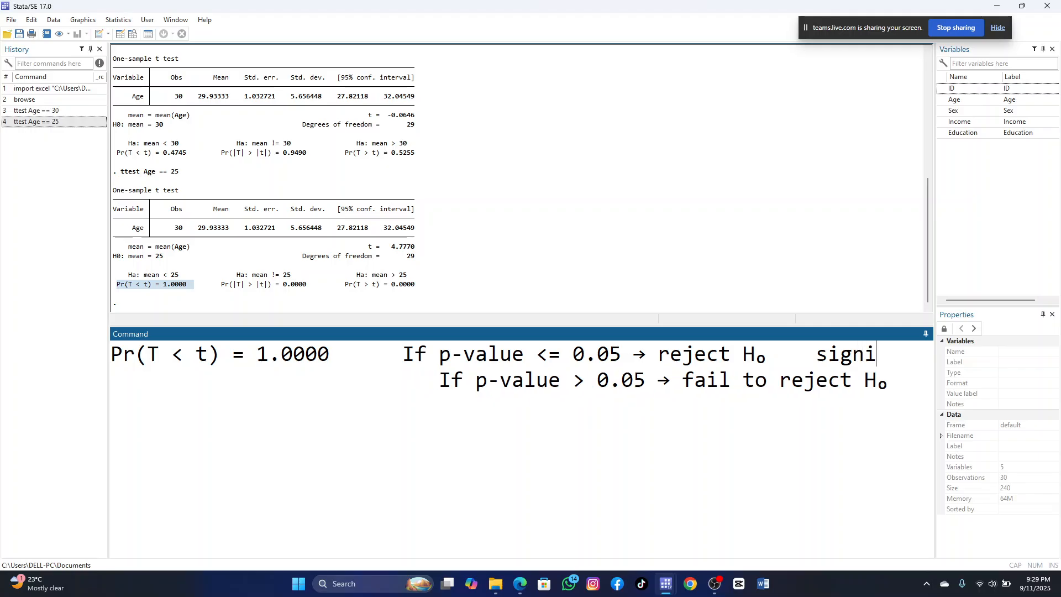
text(icant)
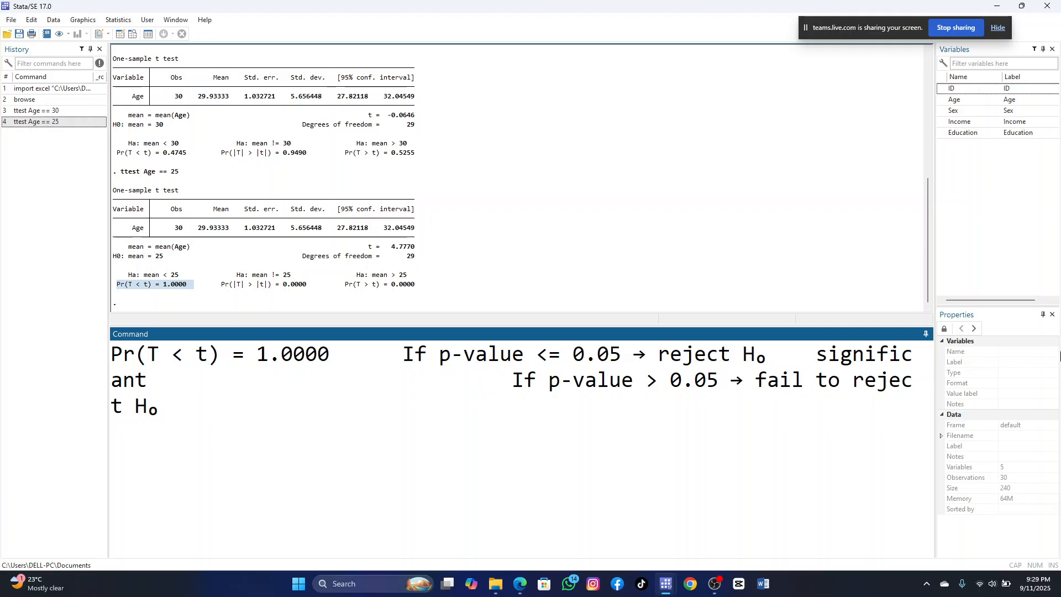
Remove the gap before "significant" and enclose the word in parentheses directly after "reject H₀".
click(811, 353)
key(BackSpace)
key(BackSpace)
key(BackSpace)
key(BackSpace)
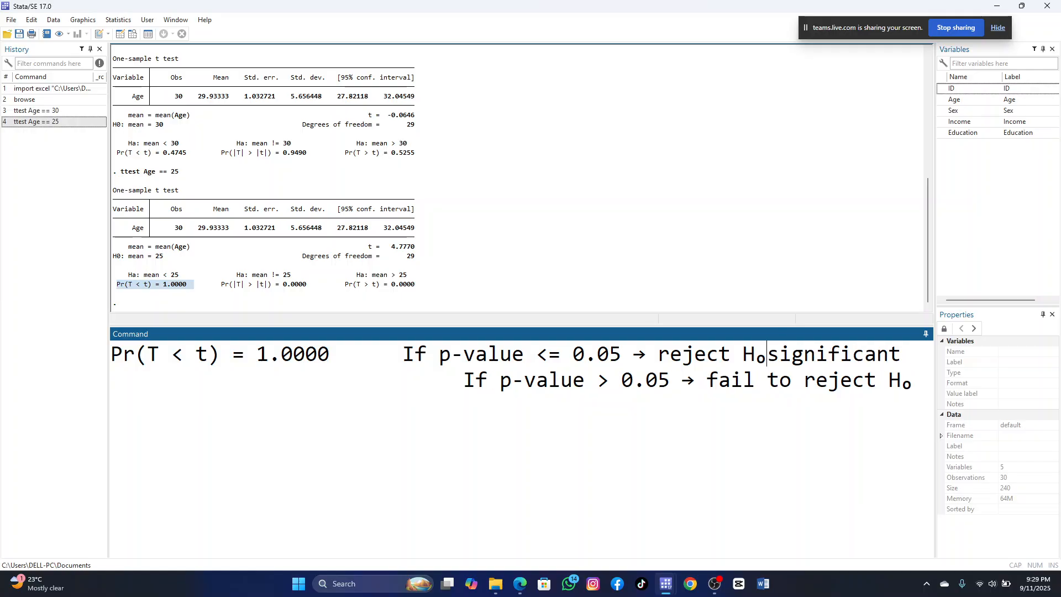
text(()
key(Right)
key(Right)
key(Right)
key(Right)
key(Right)
key(Right)
key(Right)
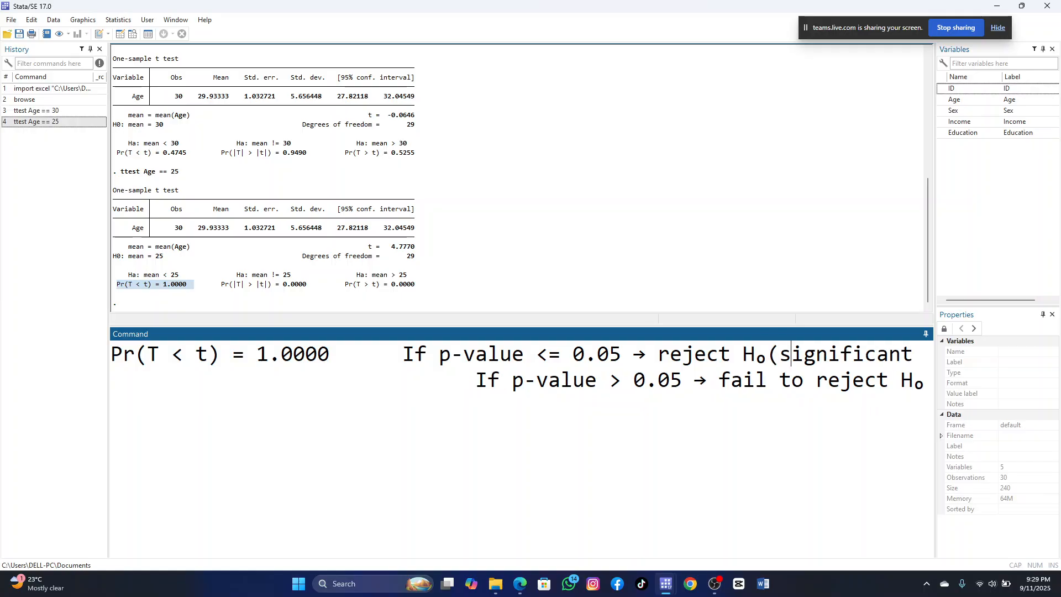
key(Right)
key(Right)
key(Right)
key(Right)
key(Right)
key(Left)
key(Left)
text())
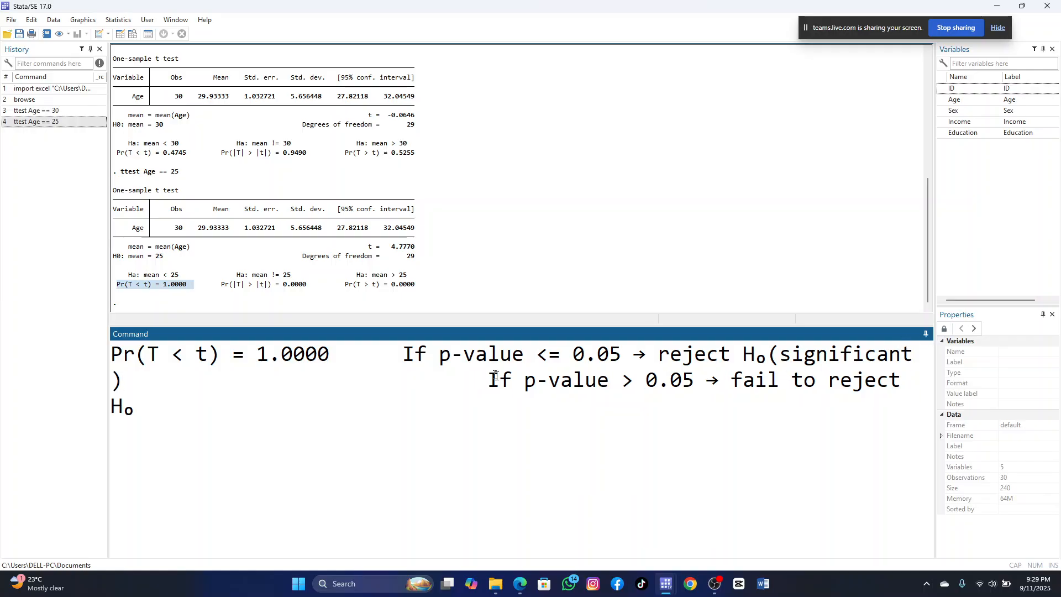
Remove the extra spaces before both decision rules so each fits on its own line with their beginnings aligned.
click(391, 355)
key(BackSpace)
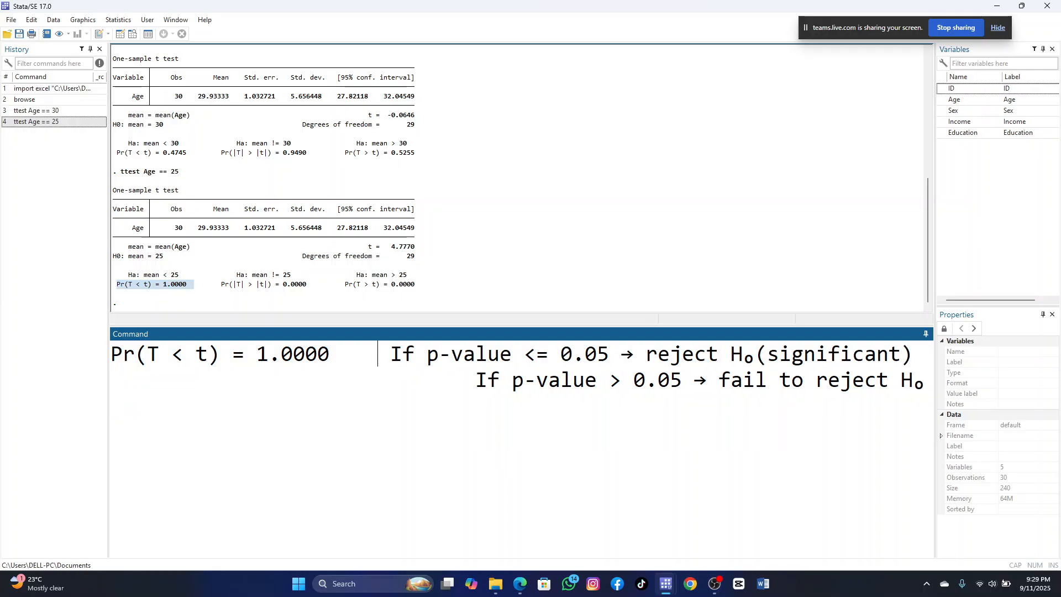
key(BackSpace)
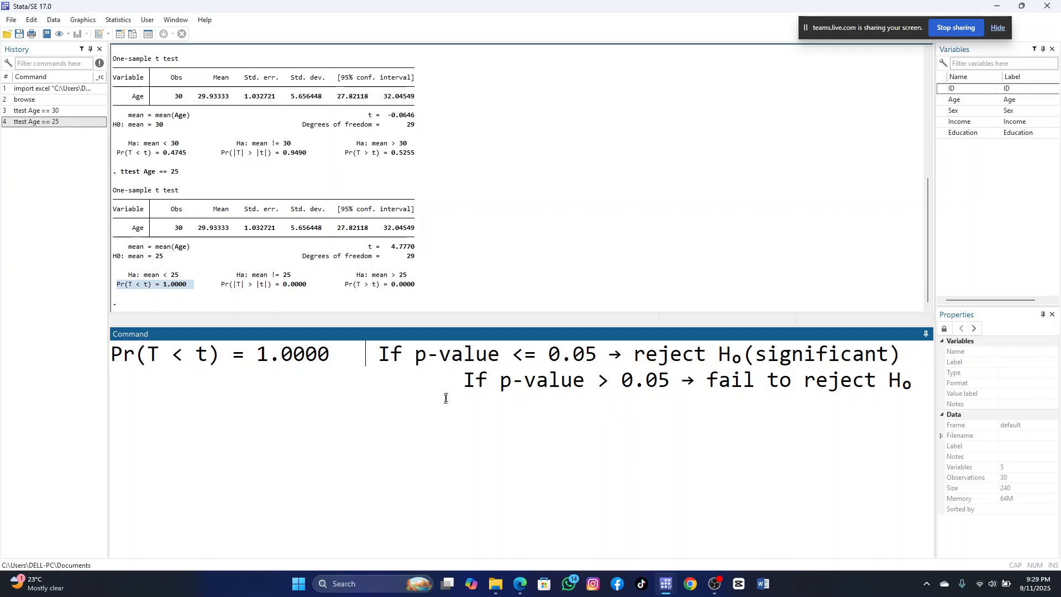
click(452, 380)
key(BackSpace)
key(BackSpace)
key(BackSpace)
key(BackSpace)
key(BackSpace)
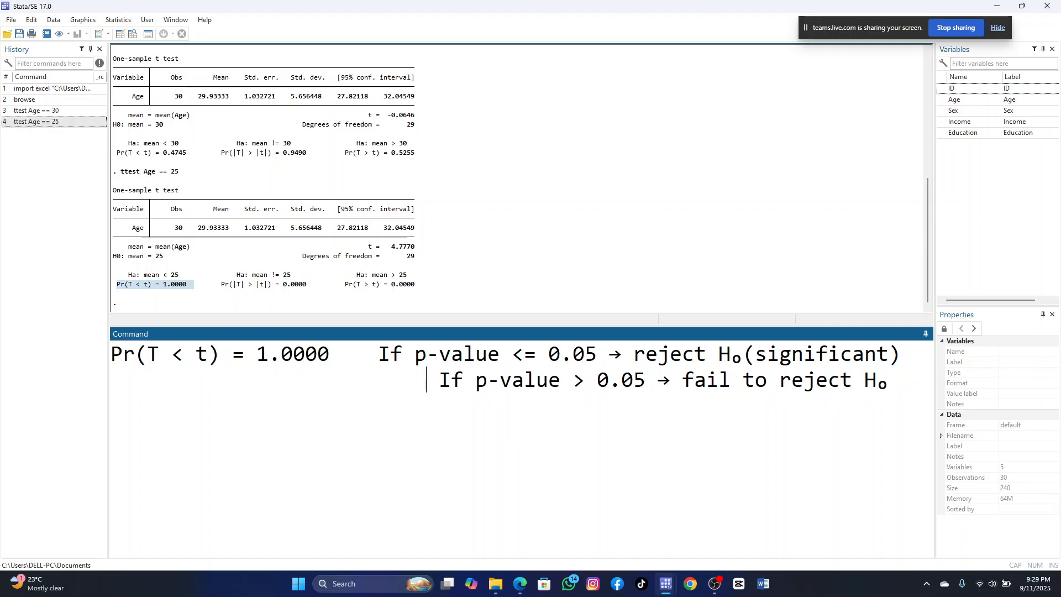
key(BackSpace)
key(BackSpace)
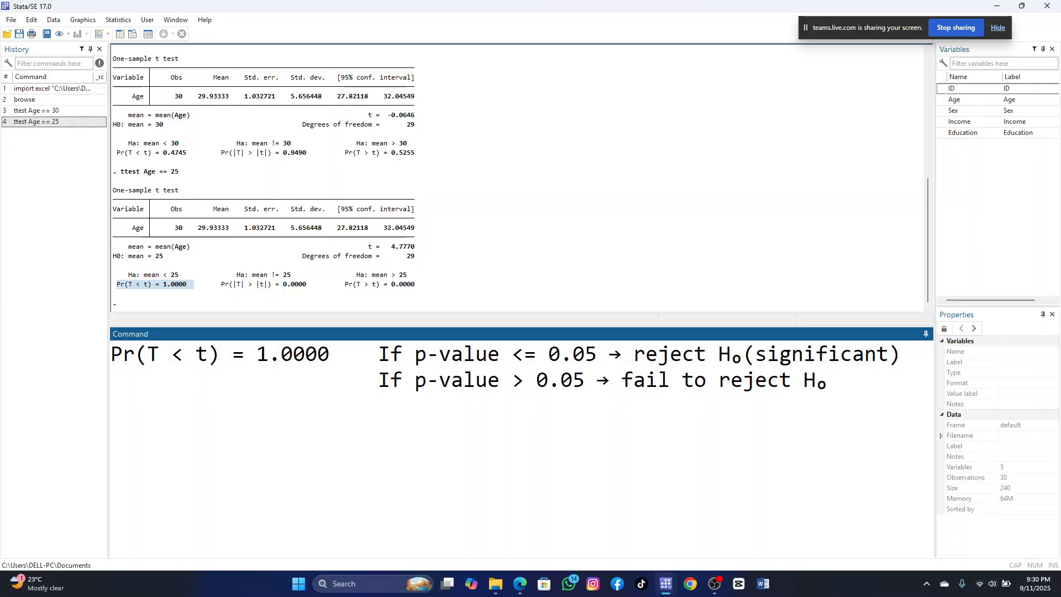
Append "(Not significant)" to the fail-to-reject rule in the command area.
text(()
text(Sig)
key(BackSpace)
key(BackSpace)
key(BackSpace)
text(Not)
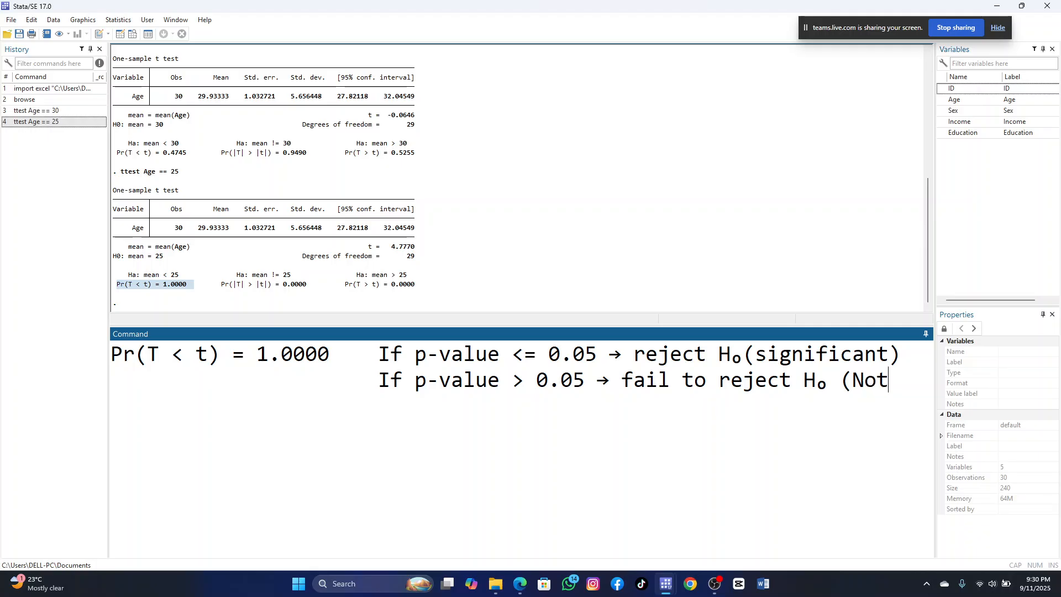
text( signif)
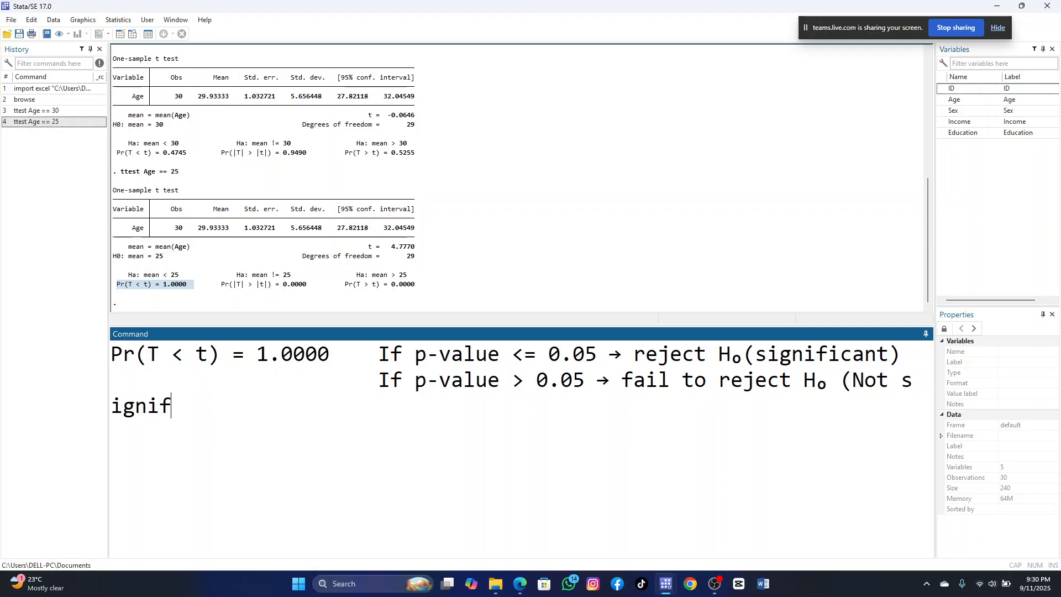
text(icant))
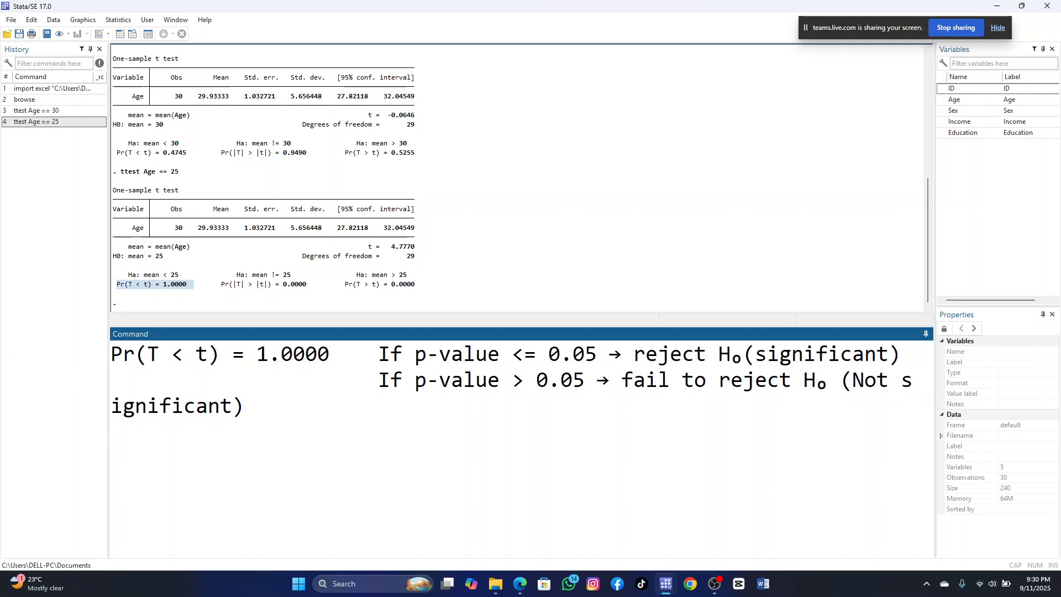
Delete spaces before the fail-to-reject rule so that "(Not significant)" fits on the same line.
key(BackSpace)
key(BackSpace)
key(BackSpace)
key(BackSpace)
key(BackSpace)
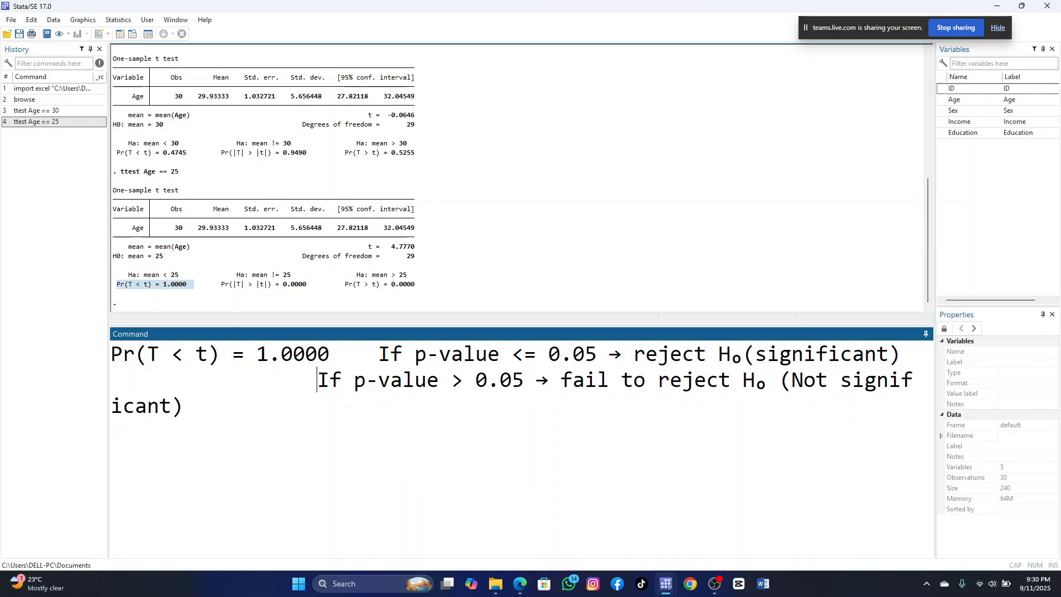
key(BackSpace)
key(BackSpace)
key(BackSpace)
key(BackSpace)
key(BackSpace)
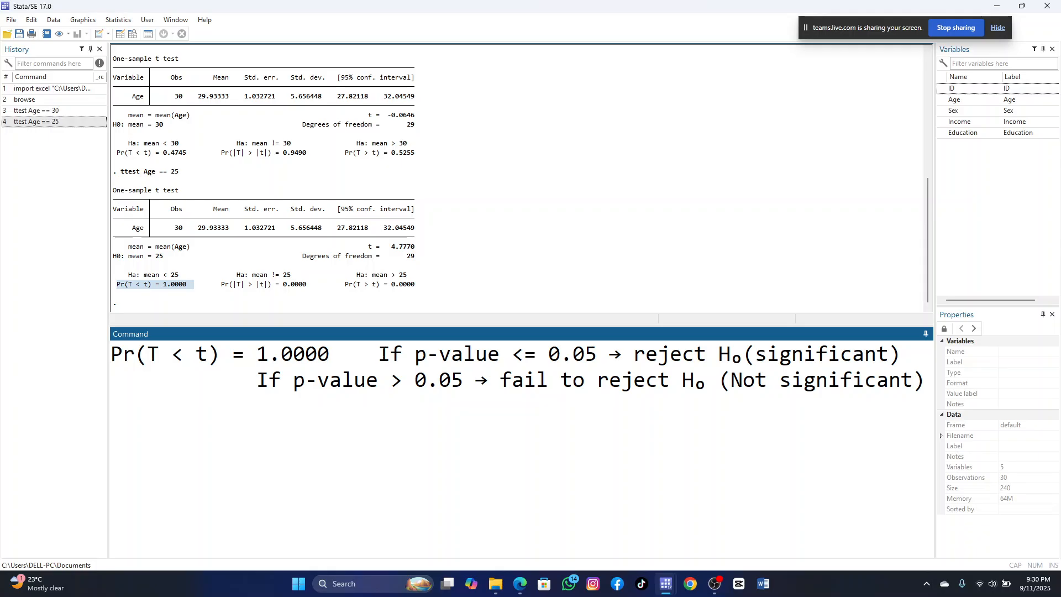
Replace the left-tailed p-value in the command area with "Pr(|T| > |t|) = 0.0000" copied from the second t test.
drag(221, 354, 102, 354)
key(BackSpace)
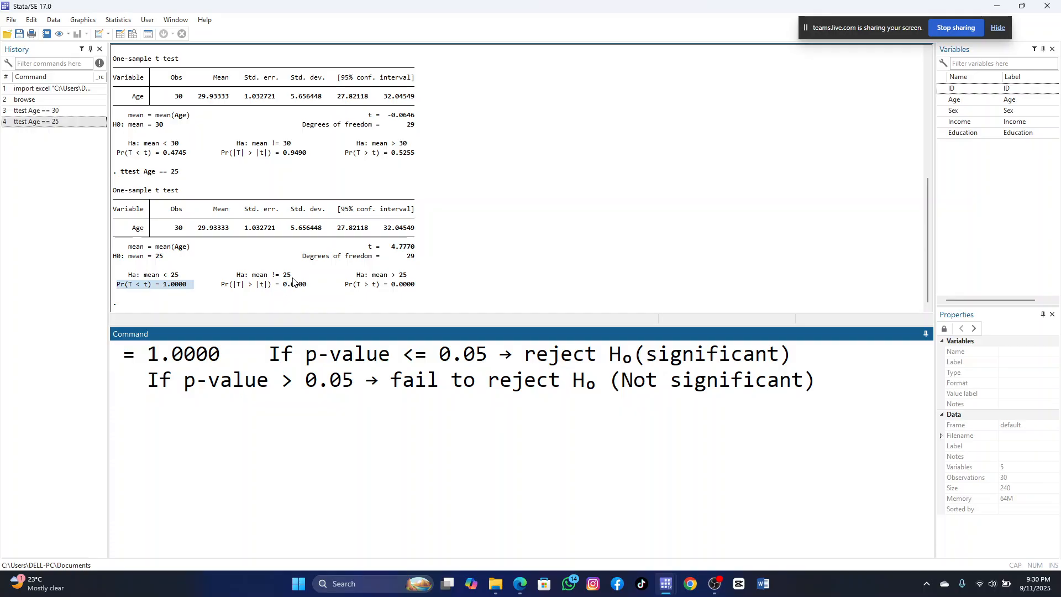
drag(310, 286, 222, 292)
key(ctrl+c)
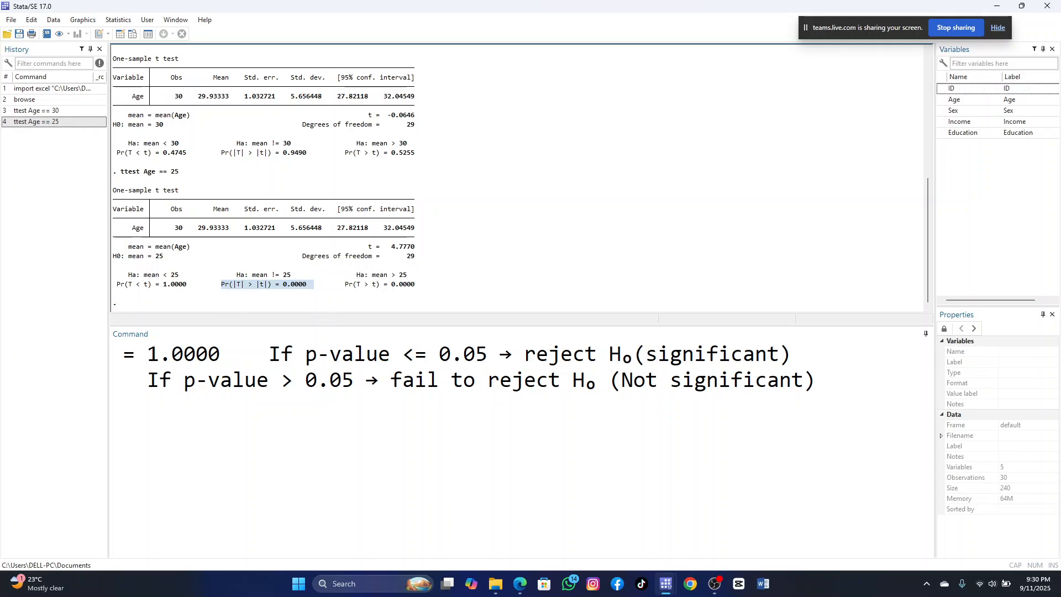
drag(232, 354, 116, 353)
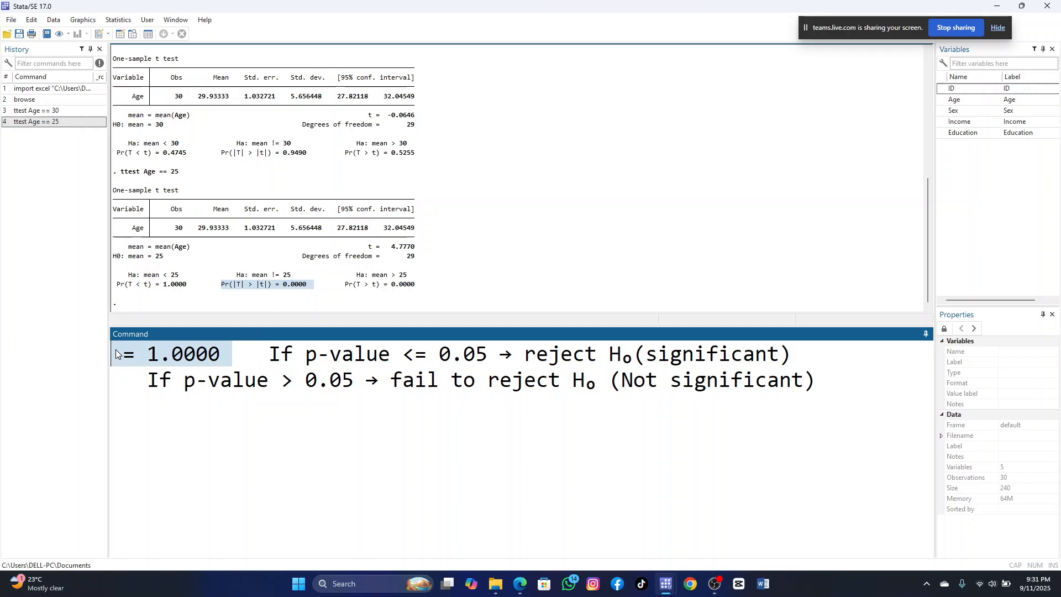
key(ctrl+v)
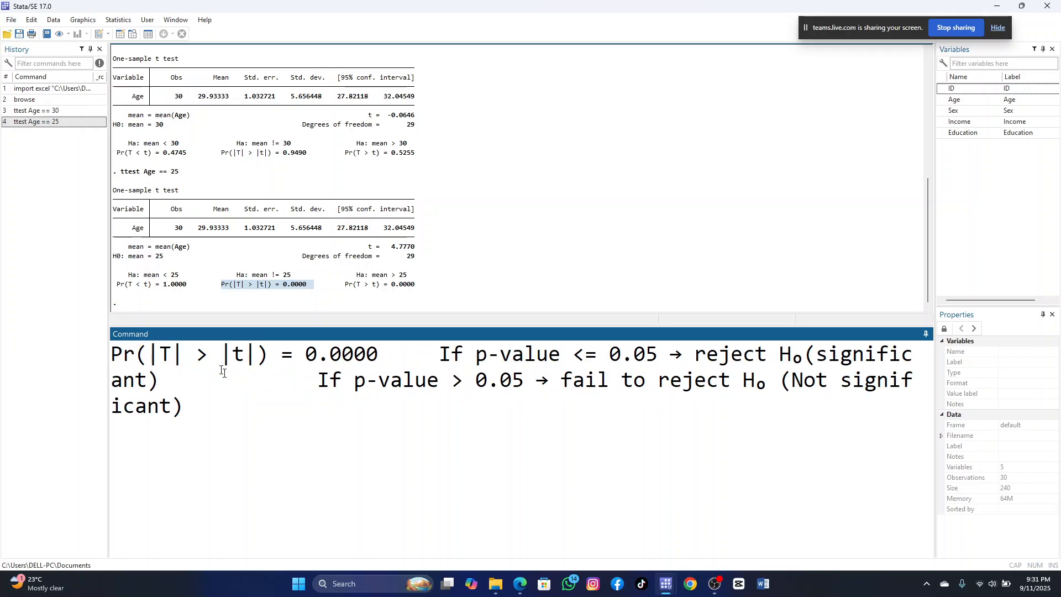
Clear all the p-value and decision-rule notes from the command area.
drag(413, 357, 99, 352)
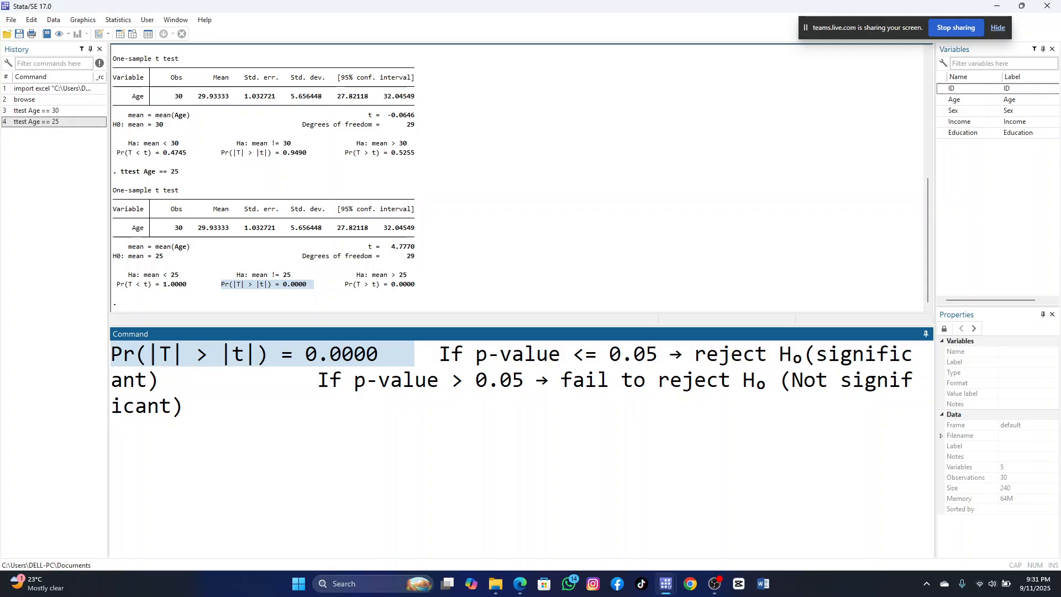
key(ctrl+a)
key(BackSpace)
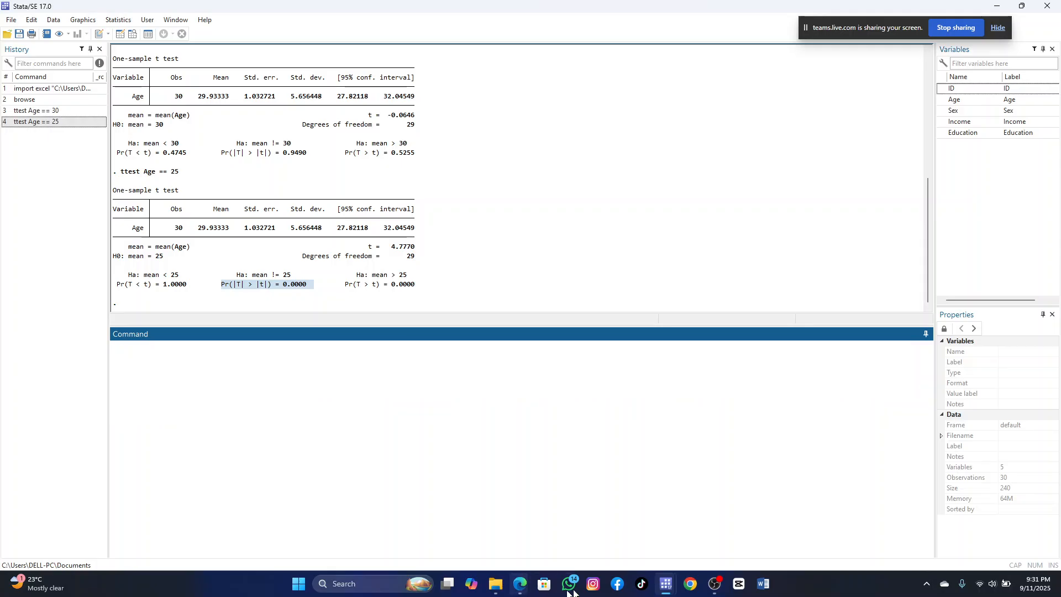
Switch to the Do-file Editor and read the One-Sample t-test steps and interpretation, continuing into the Two-Sample t-test (Independent) section.
mouse_move(673, 592)
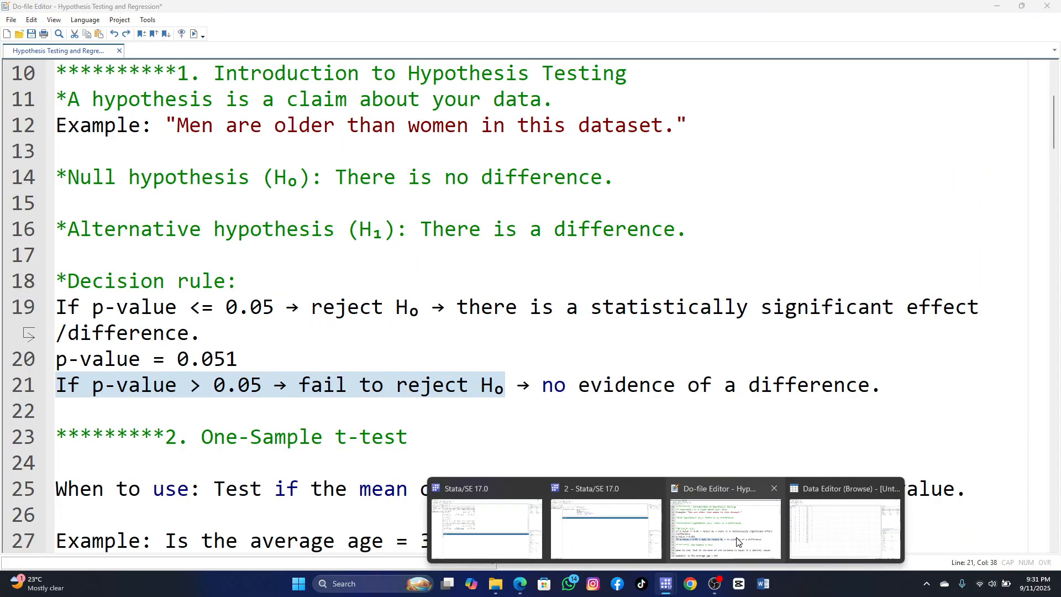
click(718, 539)
scroll(542, 307, down, 4)
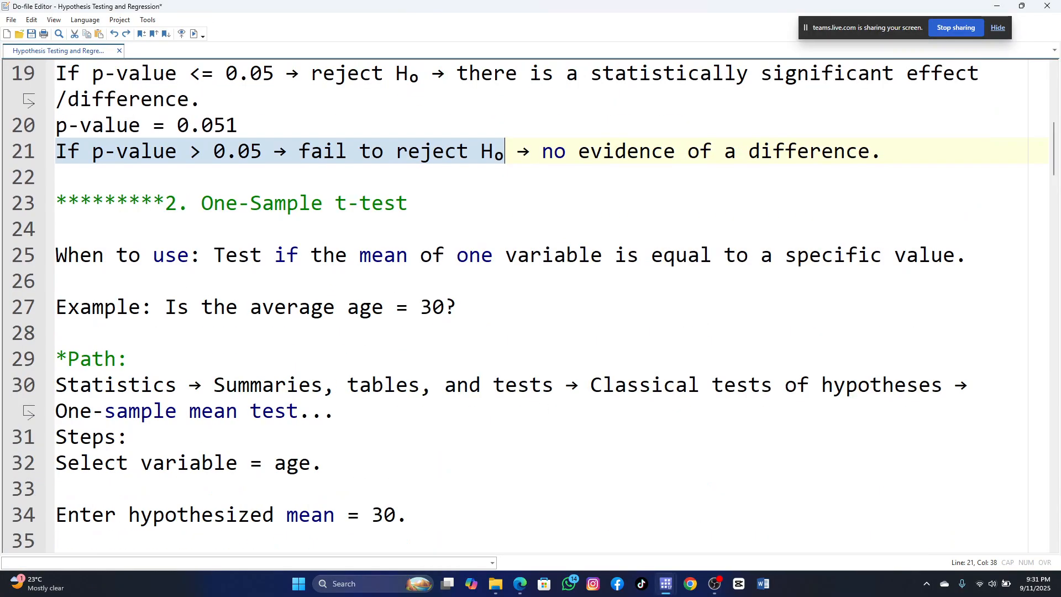
click(56, 410)
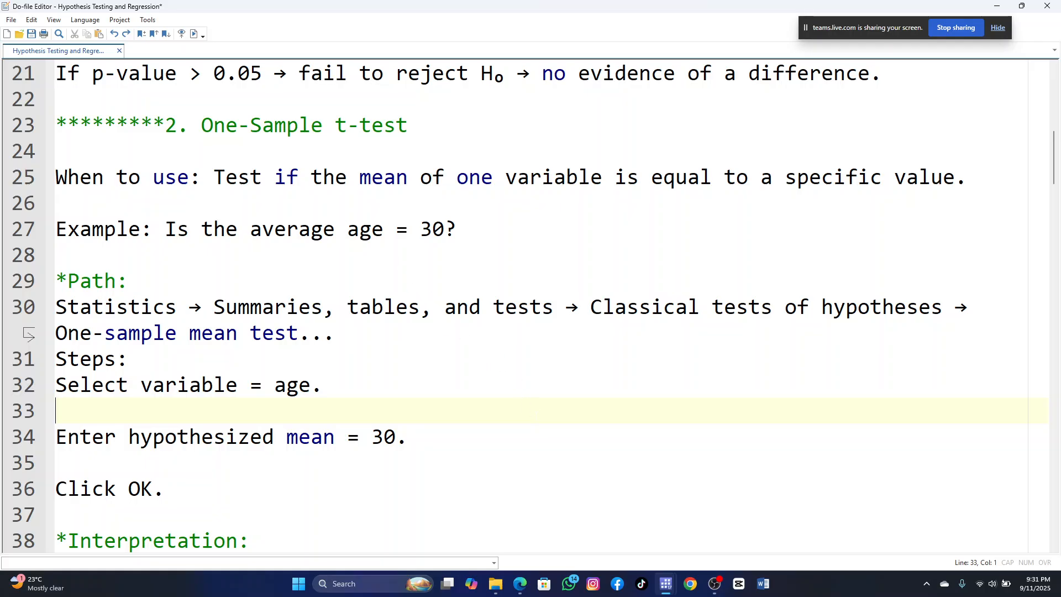
scroll(360, 237, down, 2)
scroll(341, 238, up, 3)
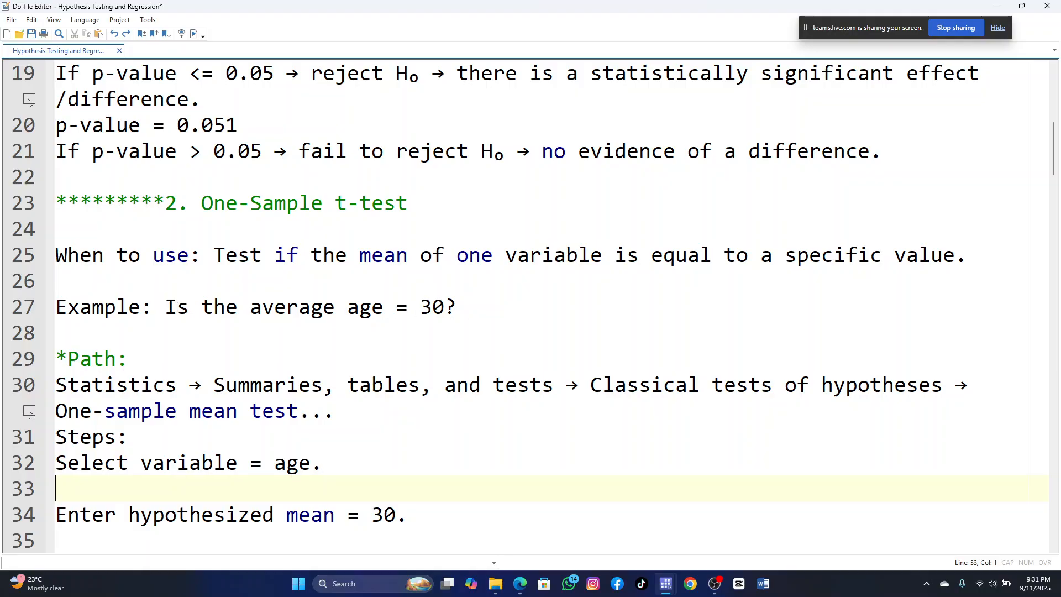
scroll(530, 304, down, 1)
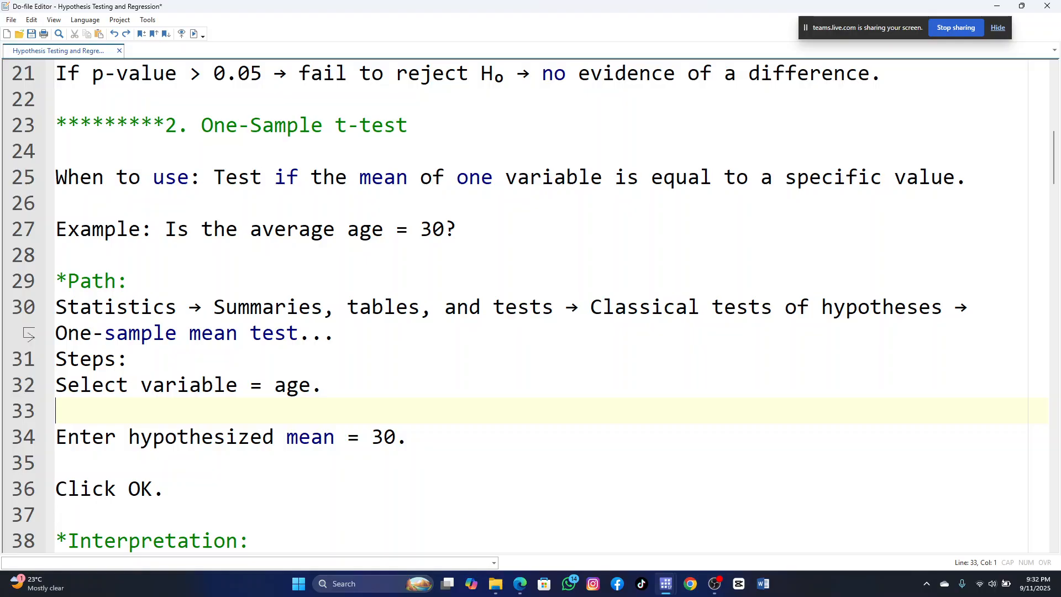
scroll(531, 304, down, 5)
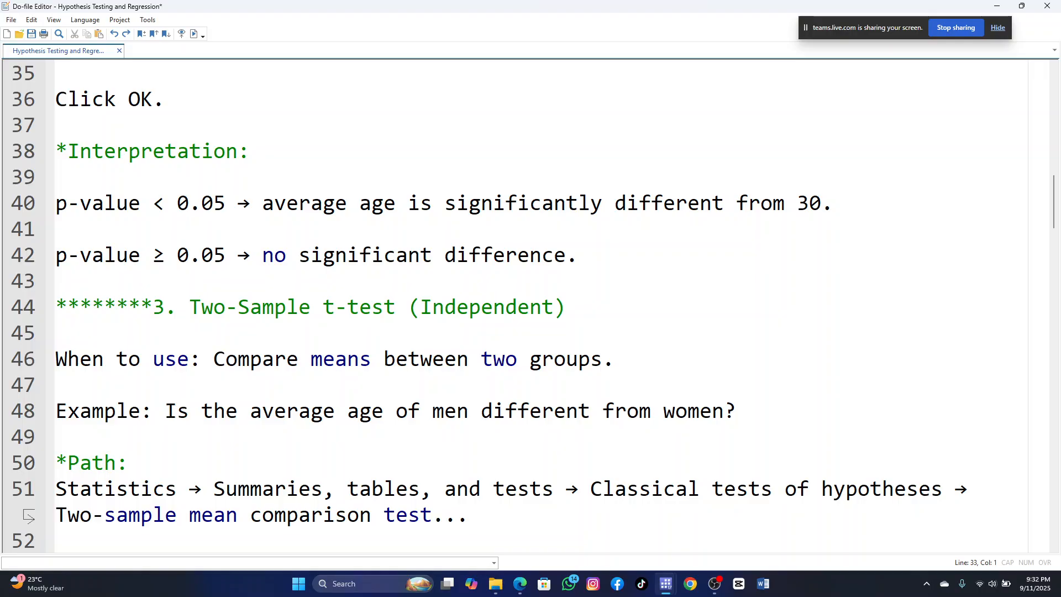
scroll(530, 304, down, 2)
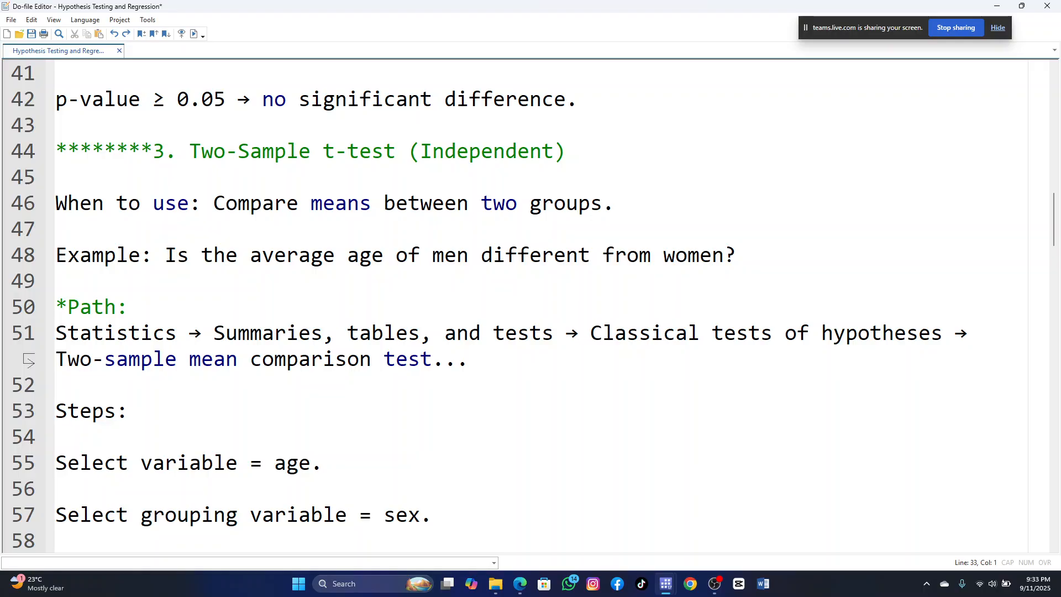
Read the Two-Sample t-test path and steps, and highlight "Compare means between two groups." in the do-file.
scroll(531, 304, down, 2)
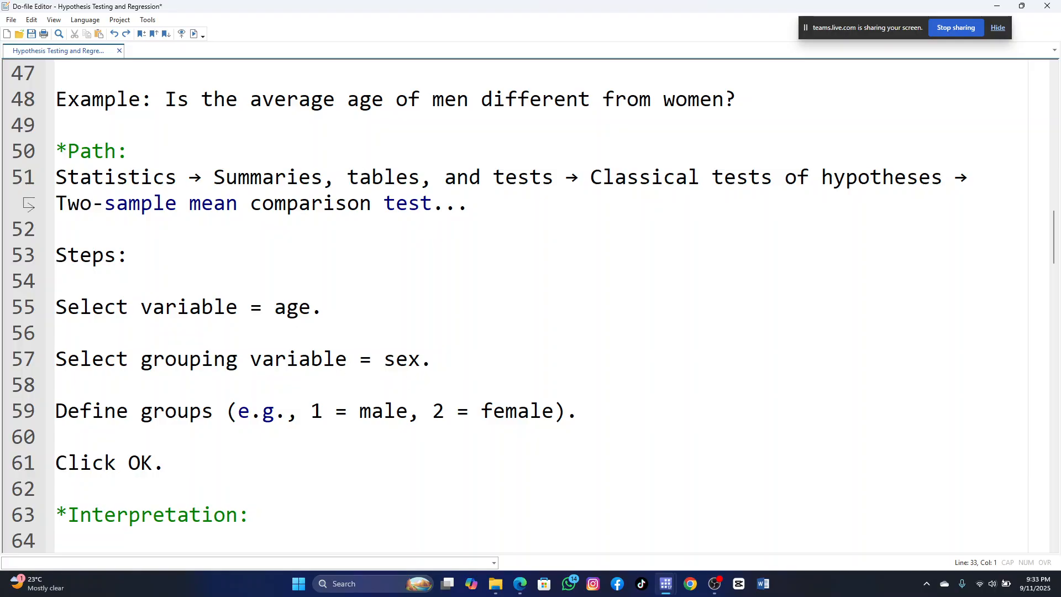
mouse_move(668, 592)
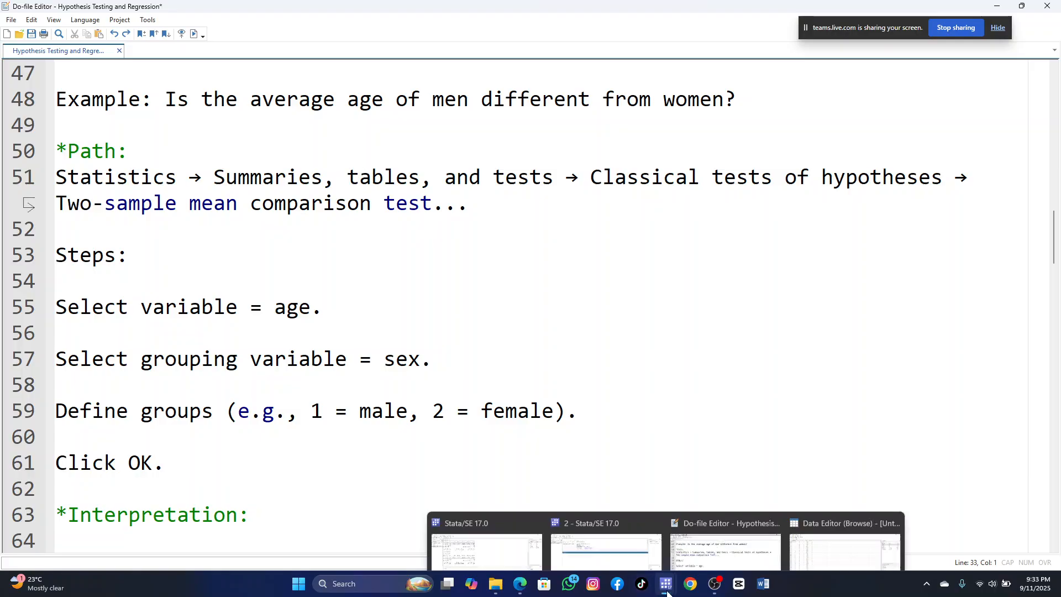
scroll(535, 348, up, 1)
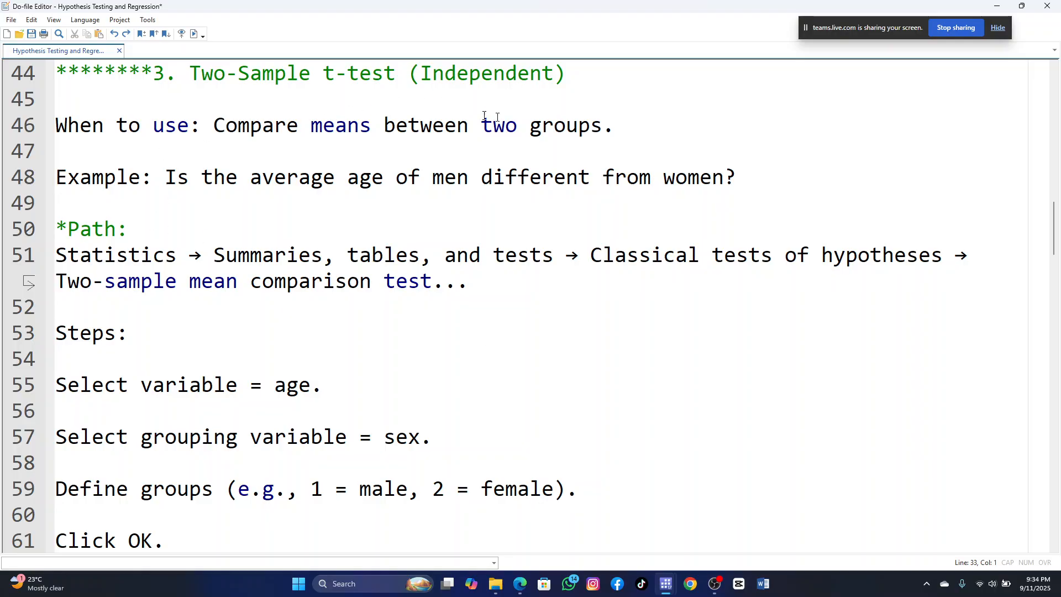
drag(639, 135, 209, 128)
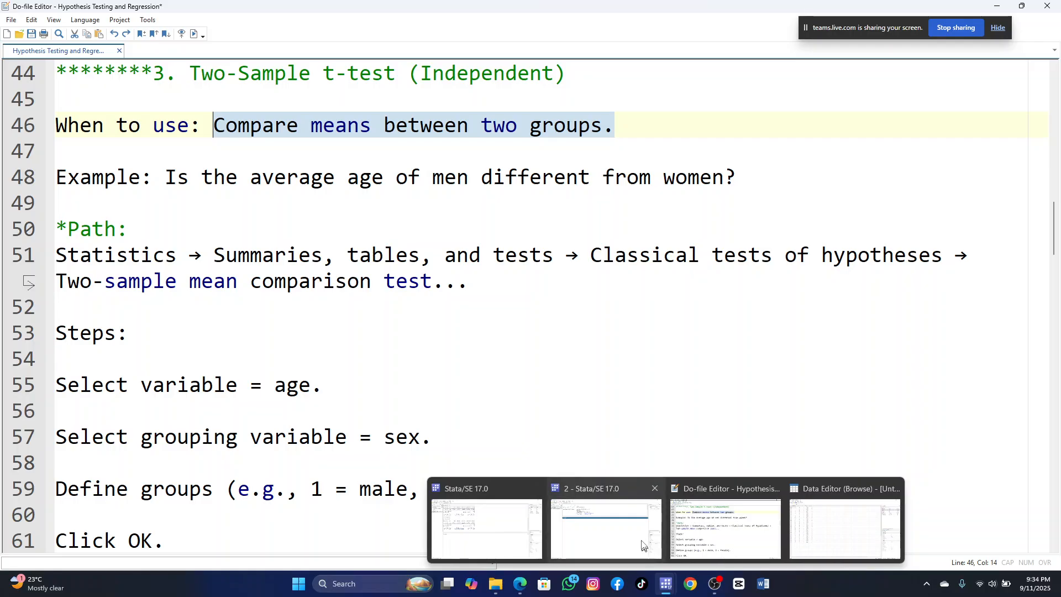
Switch to the Stata results window and start a mean-comparison t test of the type two-sample using groups.
click(478, 553)
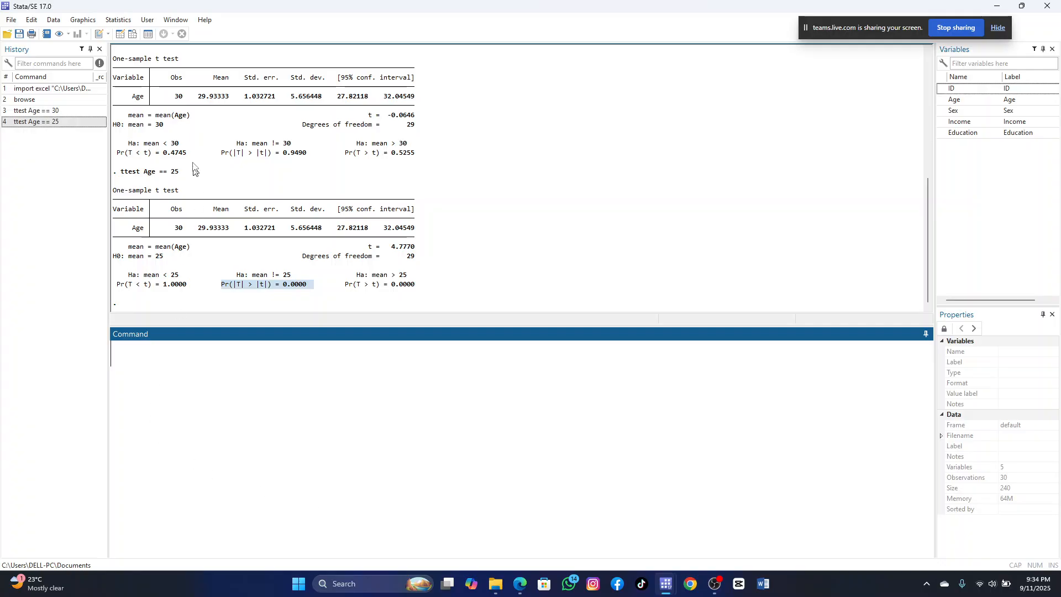
click(124, 21)
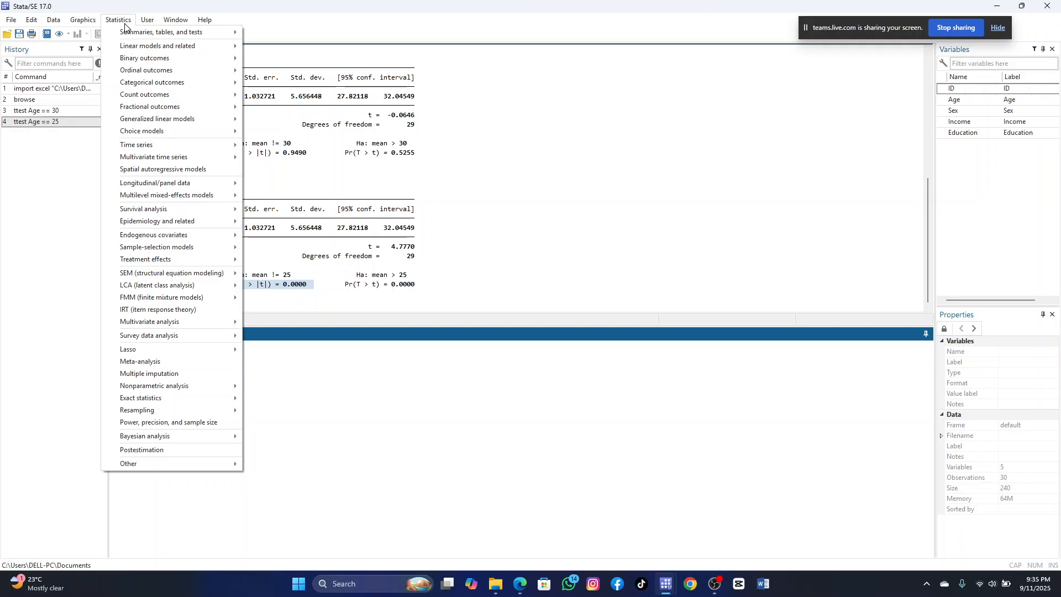
mouse_move(153, 34)
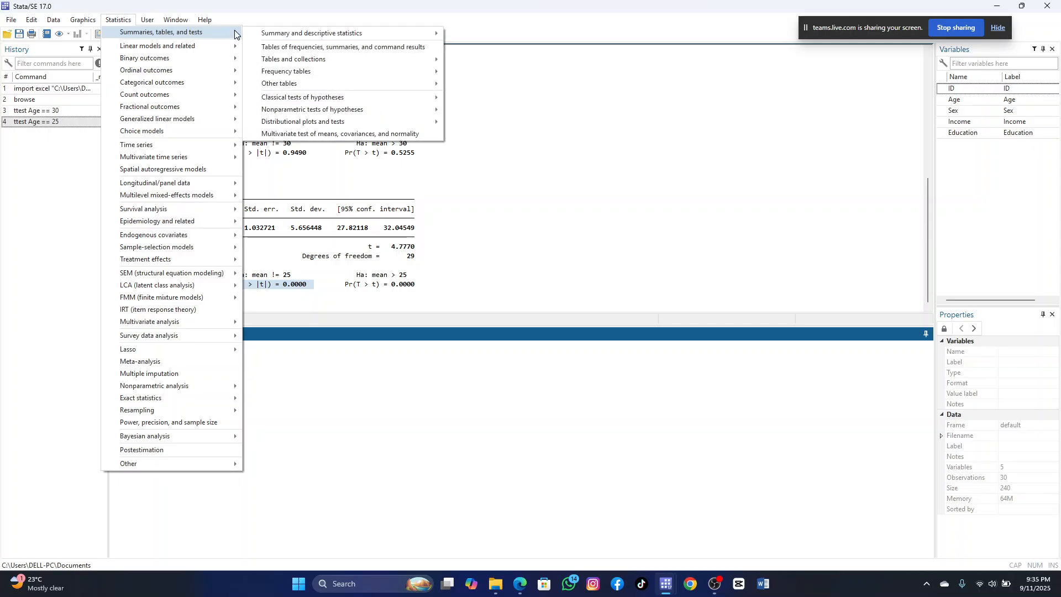
mouse_move(276, 35)
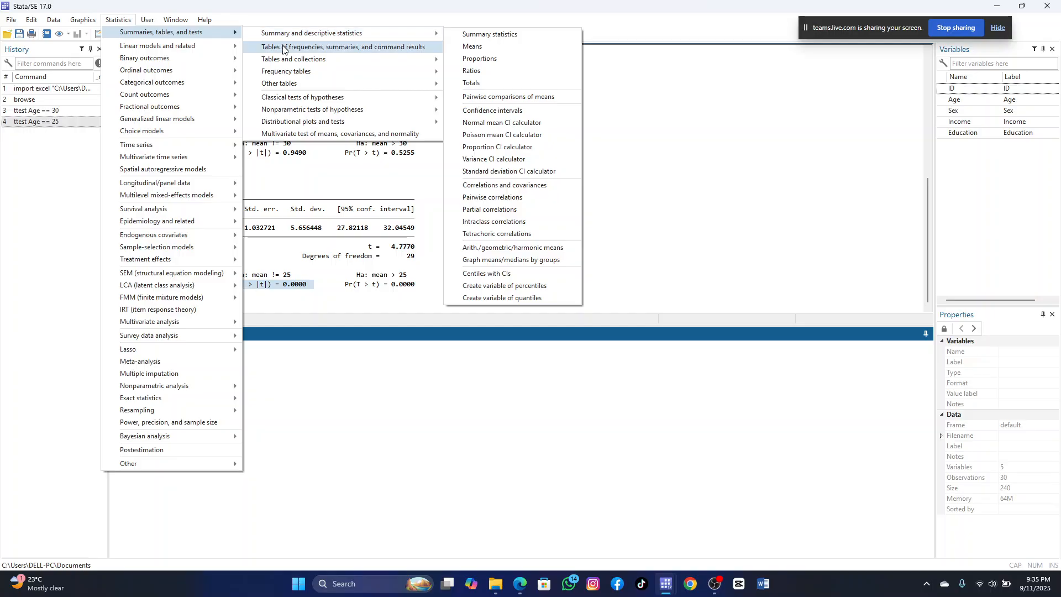
mouse_move(309, 98)
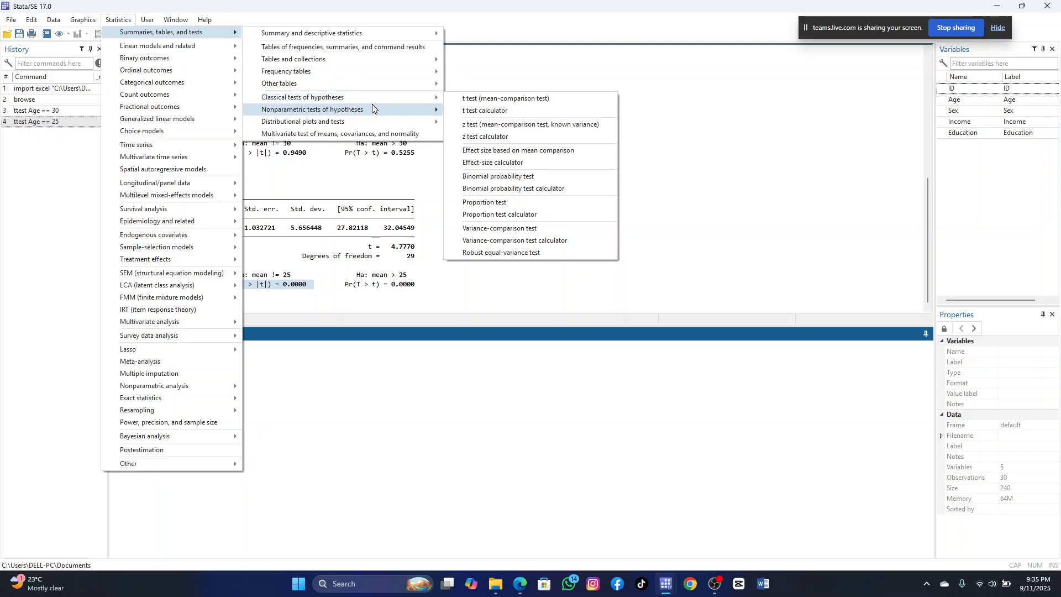
mouse_move(373, 108)
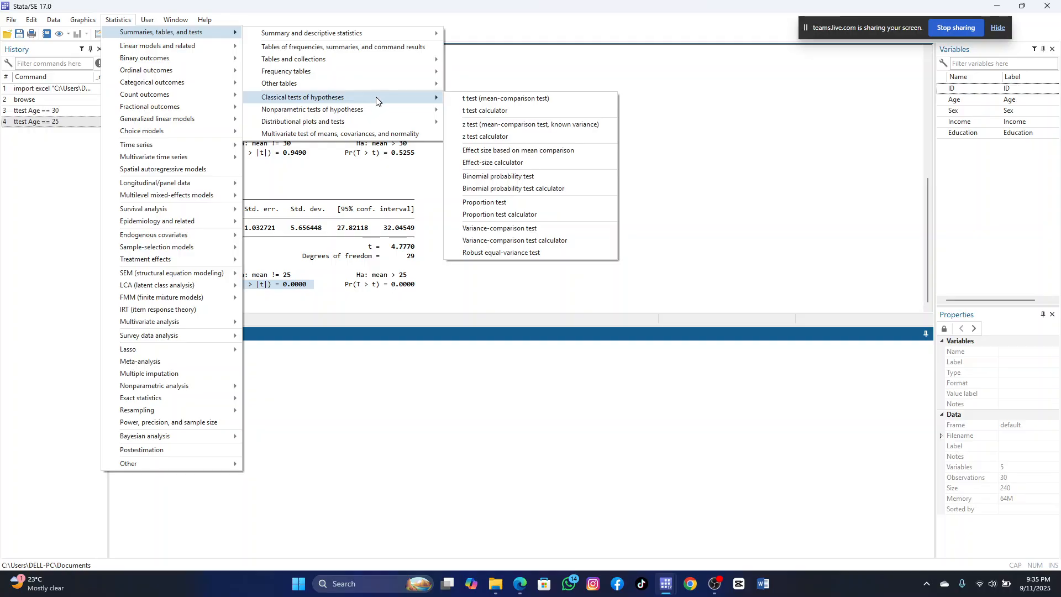
click(521, 101)
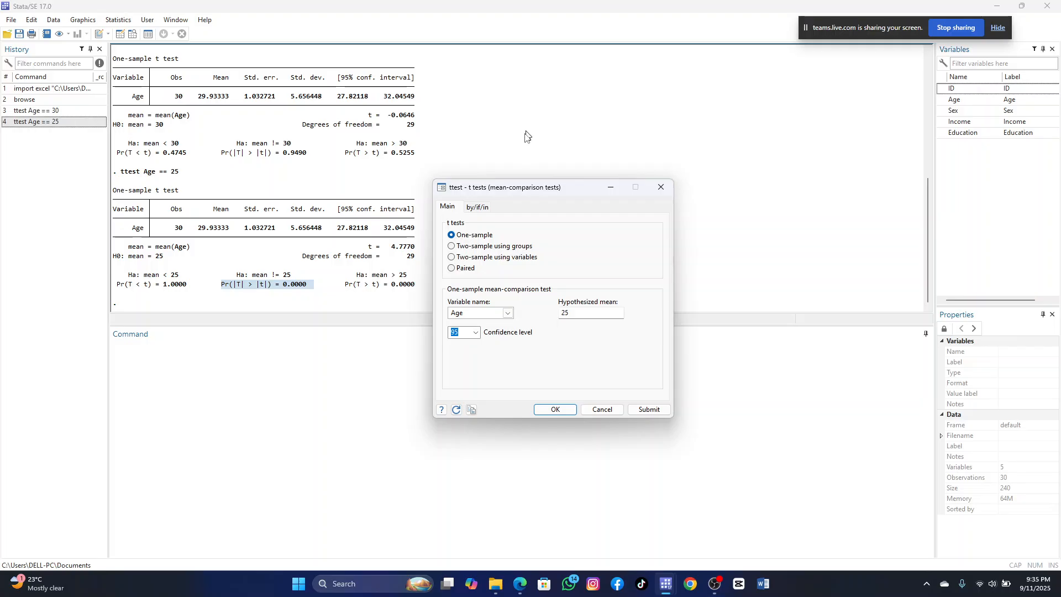
click(458, 247)
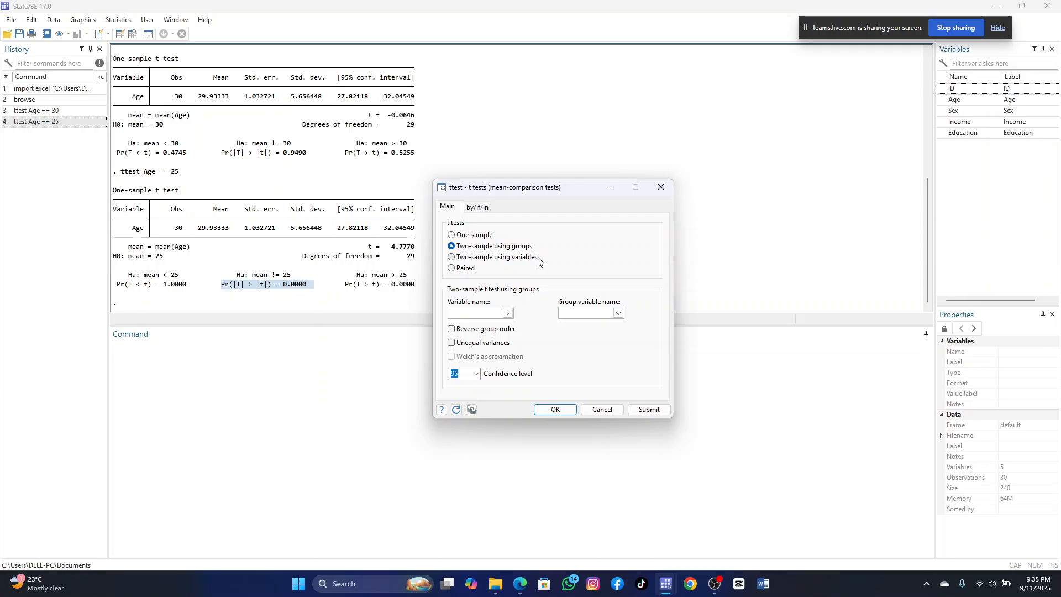
Run the two-sample t test on Age with Sex as the group variable.
click(507, 314)
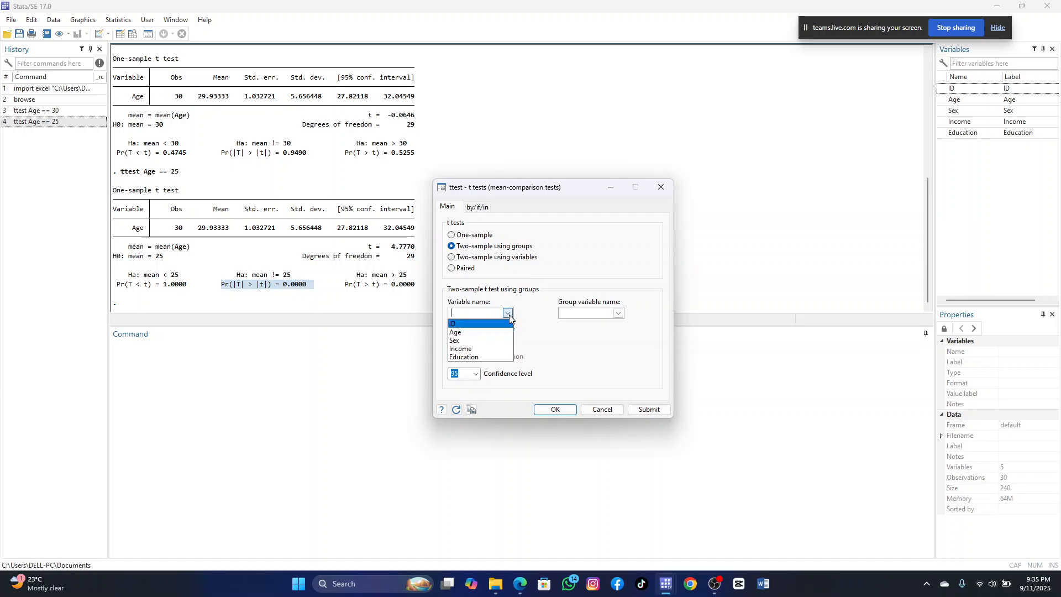
click(488, 334)
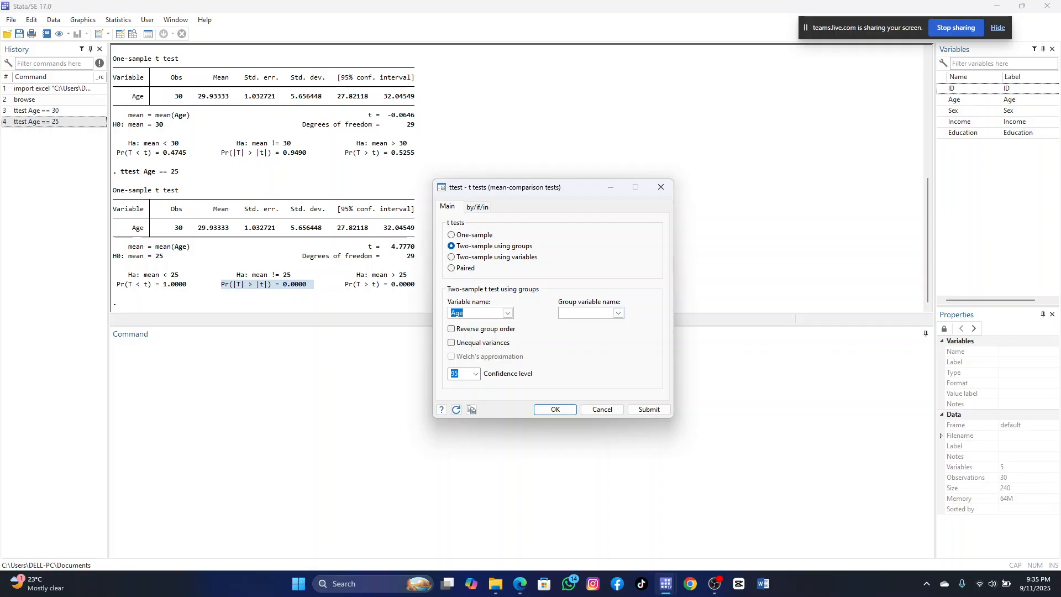
click(618, 313)
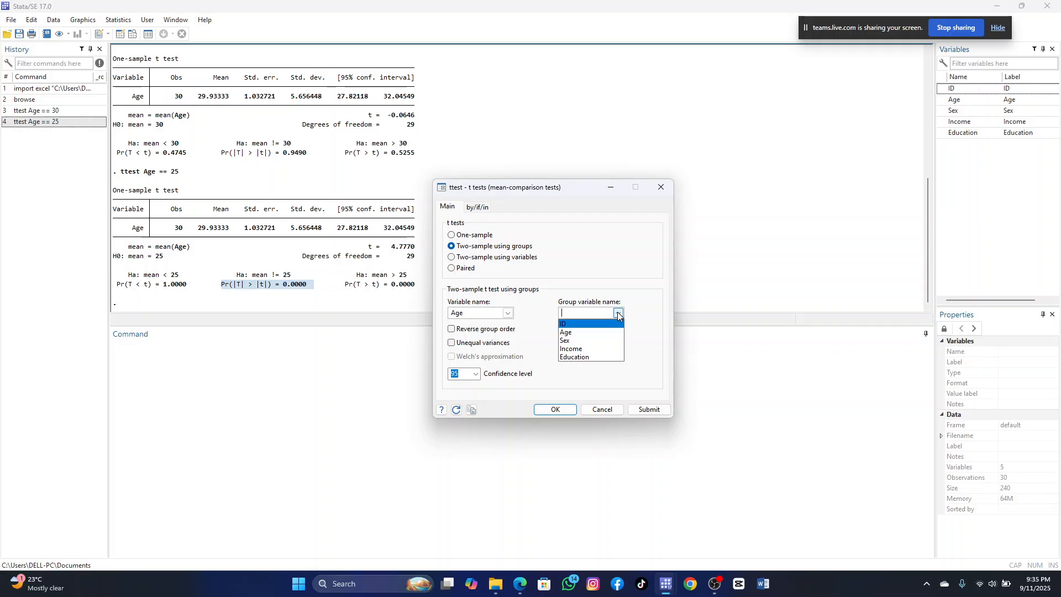
click(594, 341)
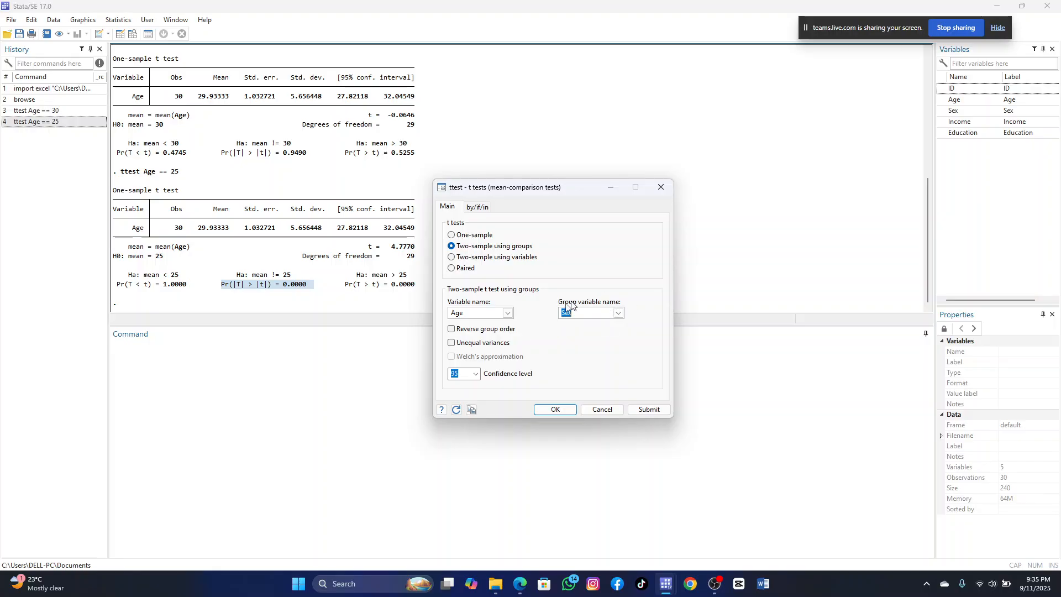
click(560, 410)
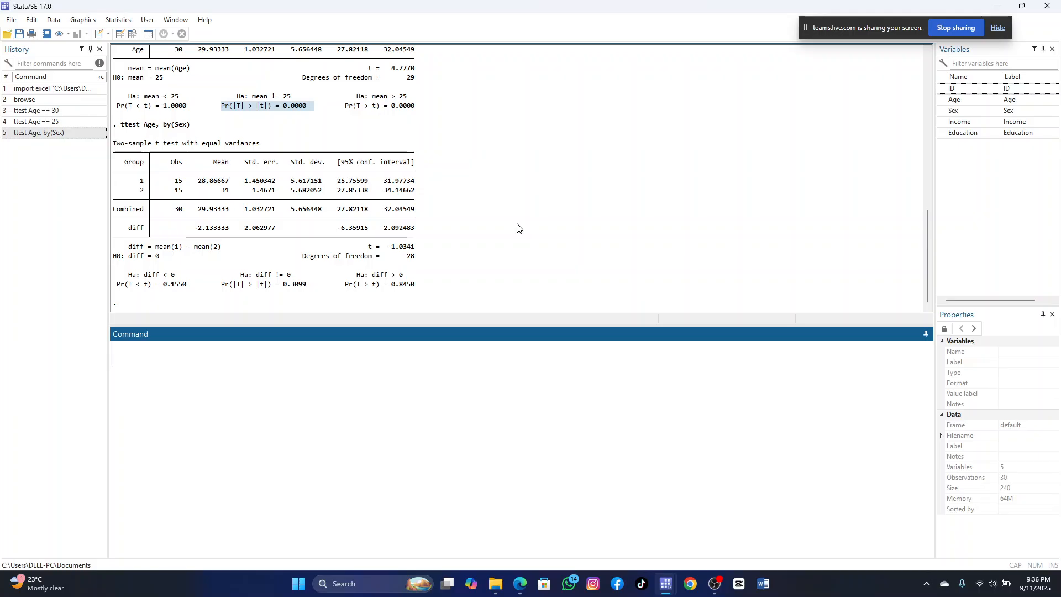
Reopen the mean-comparison t test dialog and show the one-sample test settings for Age.
click(120, 21)
mouse_move(141, 34)
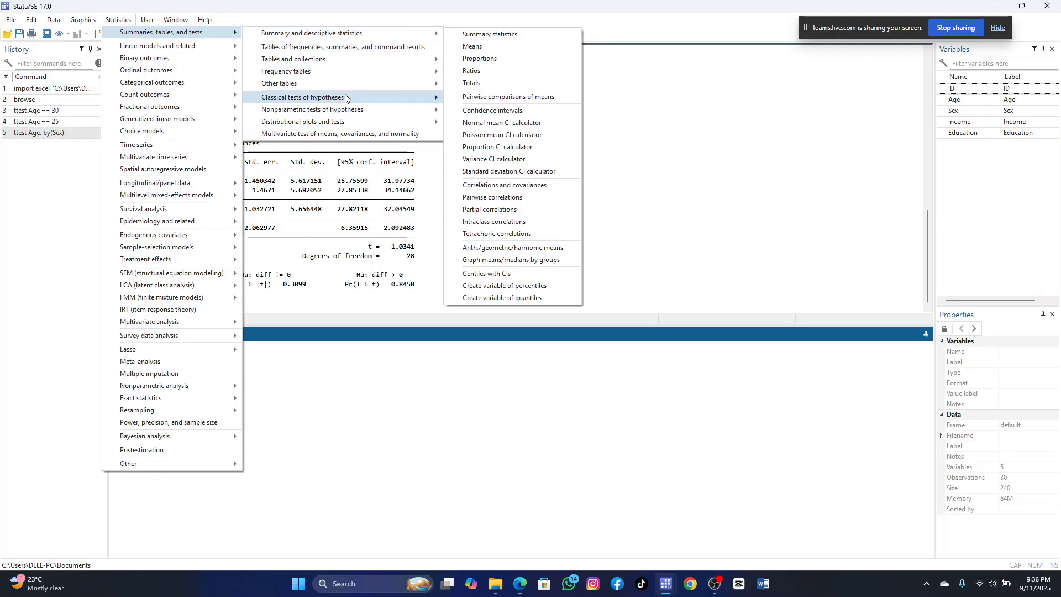
mouse_move(347, 96)
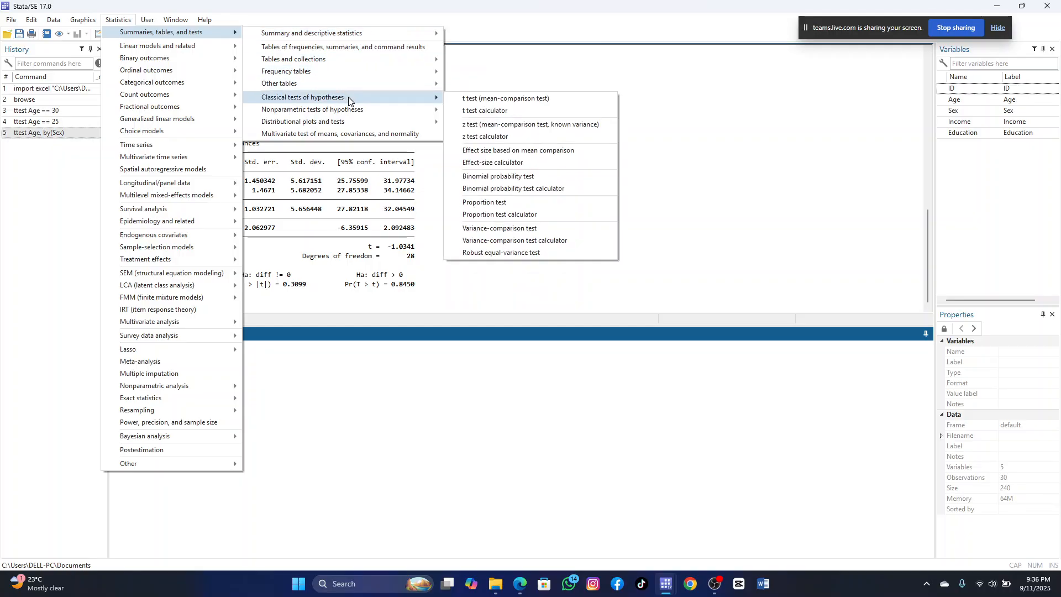
click(491, 101)
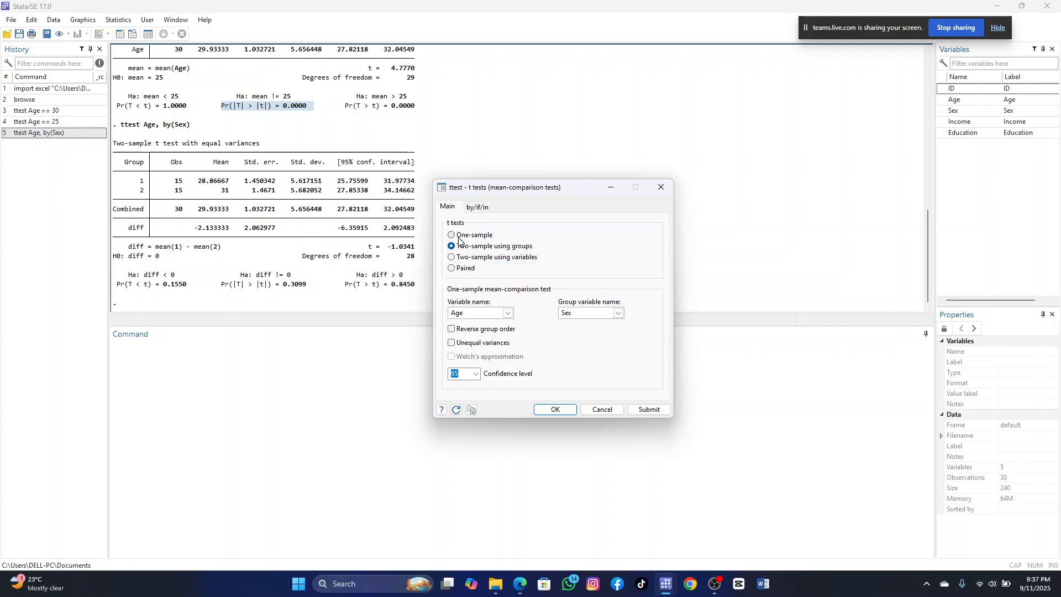
click(459, 238)
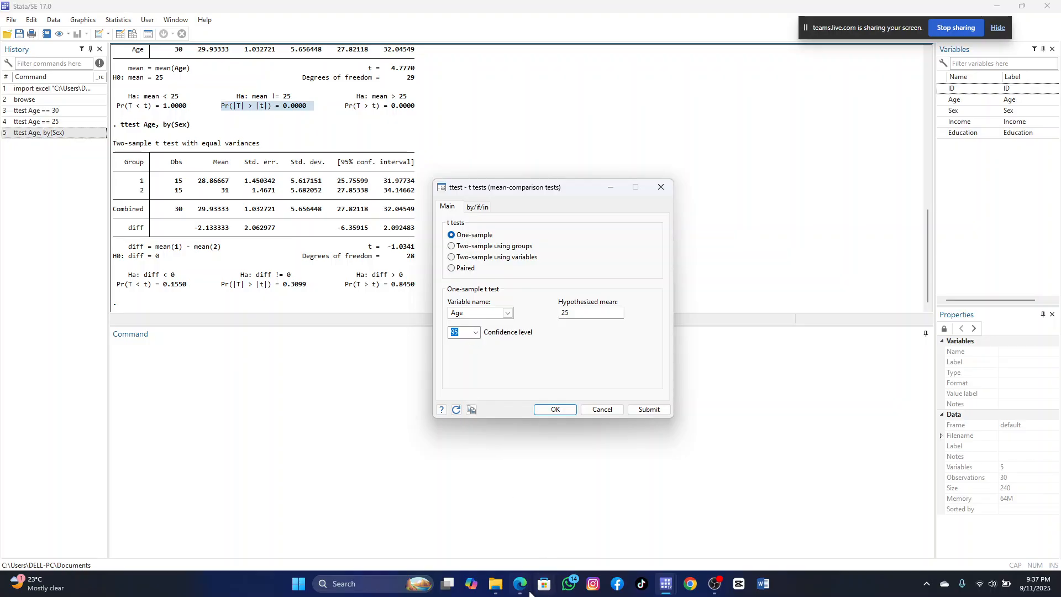
Check the Teams meeting window and return to the Stata results window.
mouse_move(521, 585)
click(511, 530)
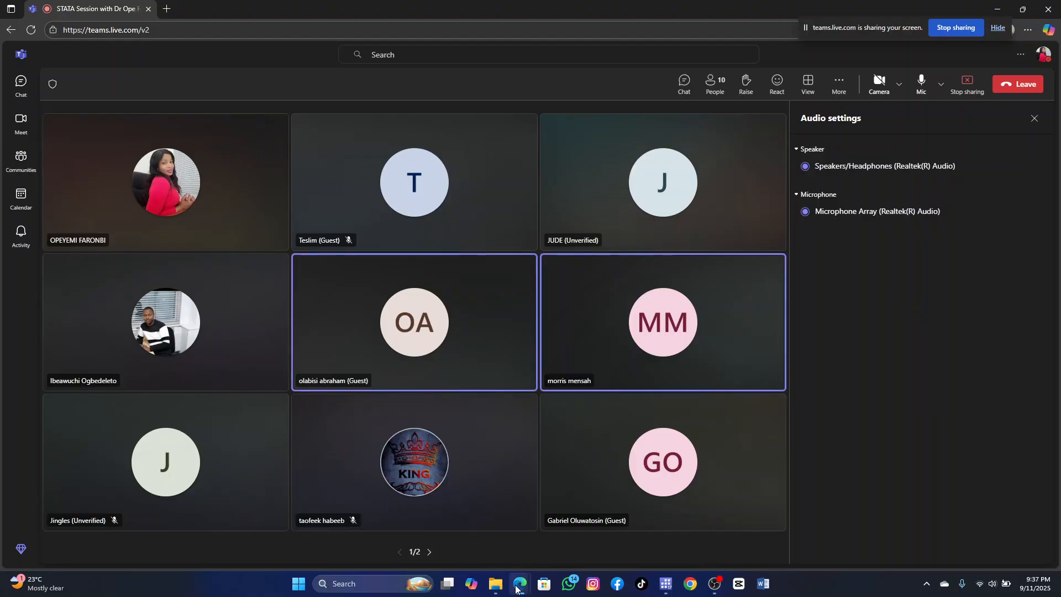
mouse_move(504, 592)
mouse_move(668, 577)
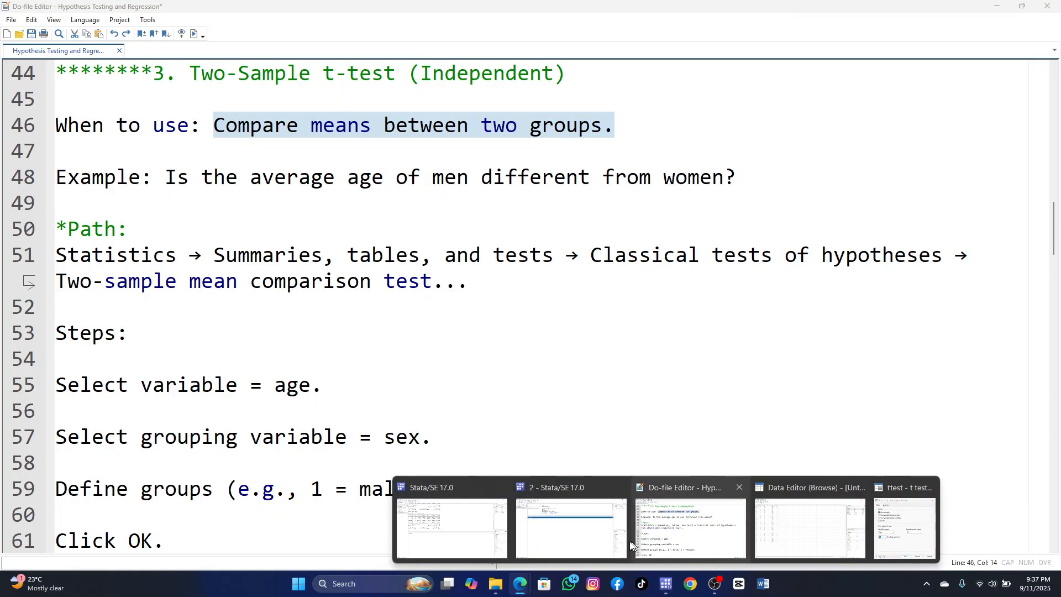
mouse_move(564, 546)
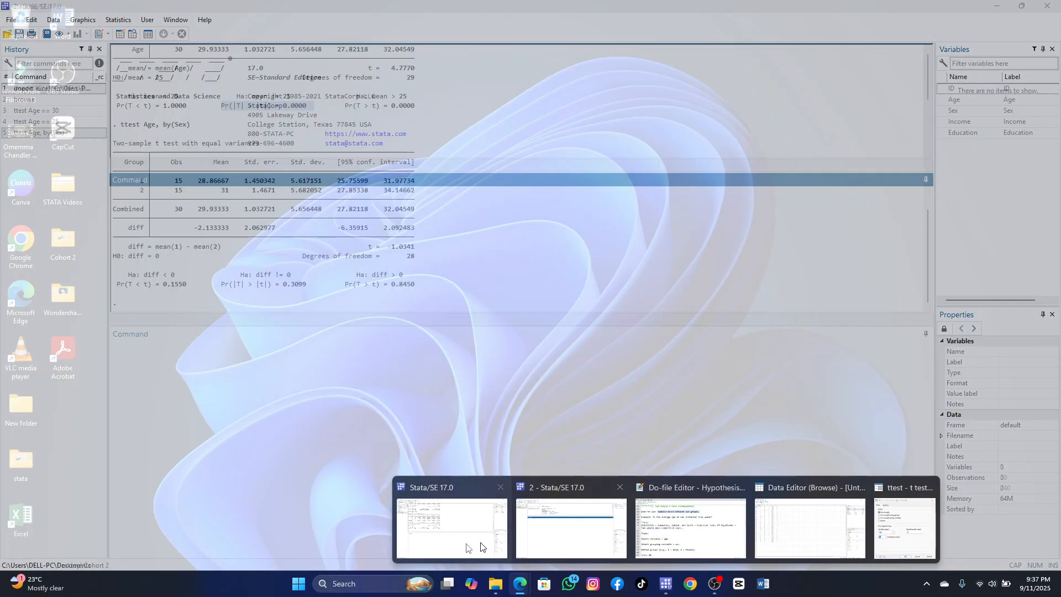
click(467, 547)
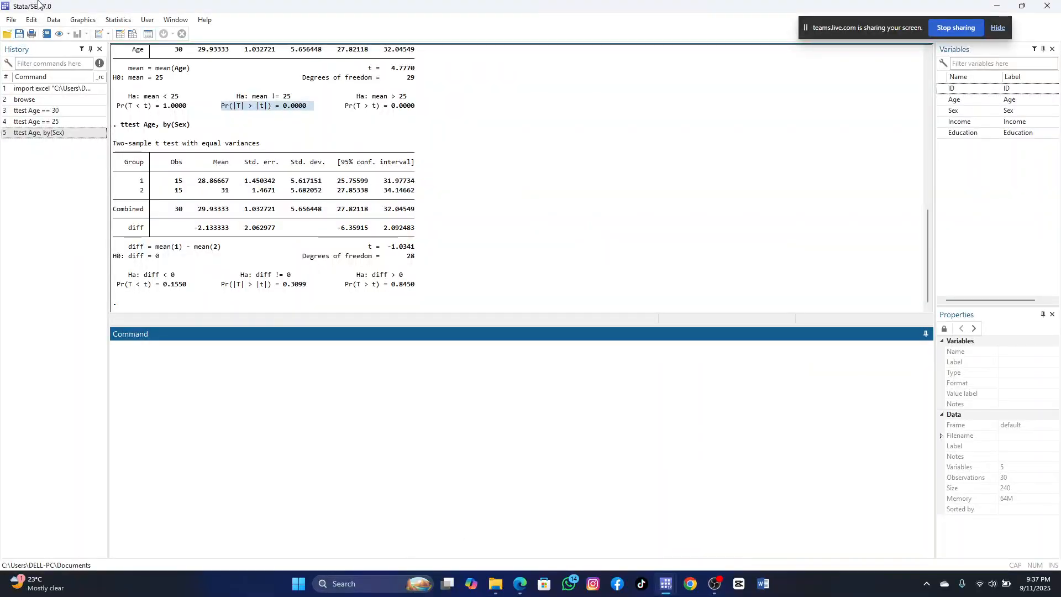
click(9, 22)
mouse_move(88, 148)
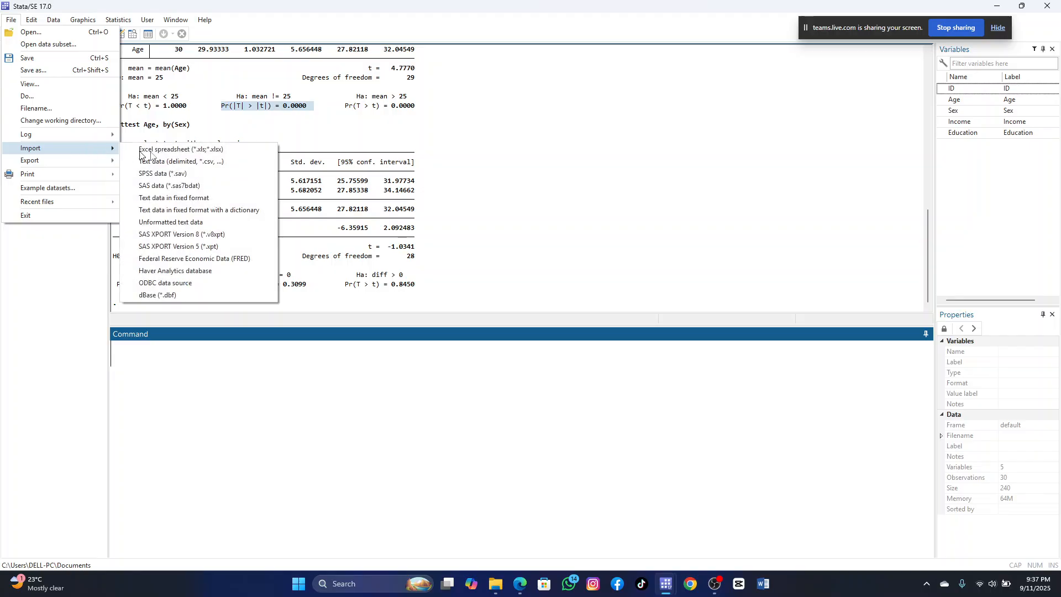
click(165, 150)
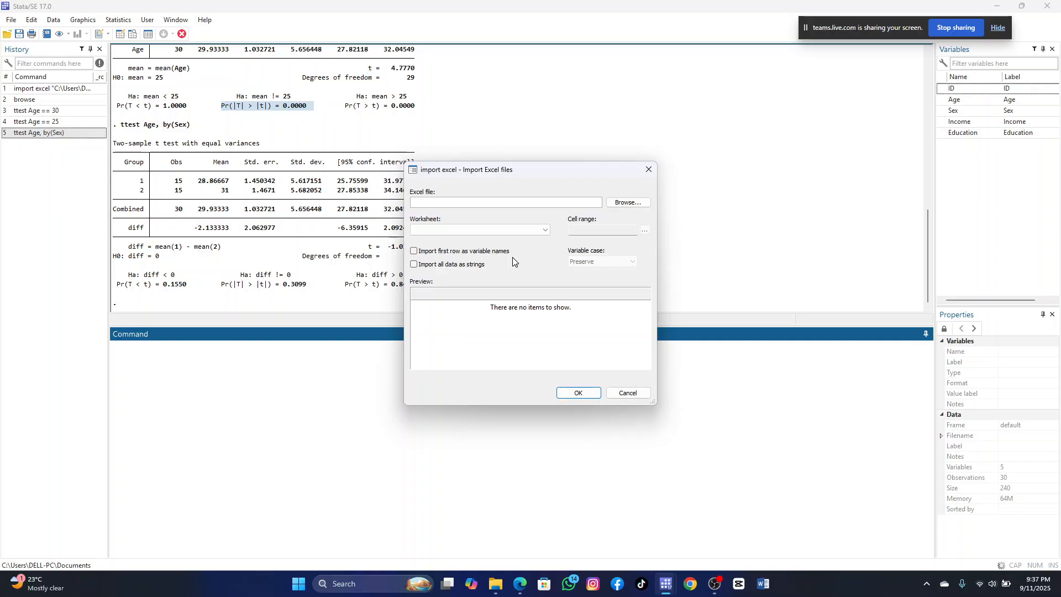
click(628, 393)
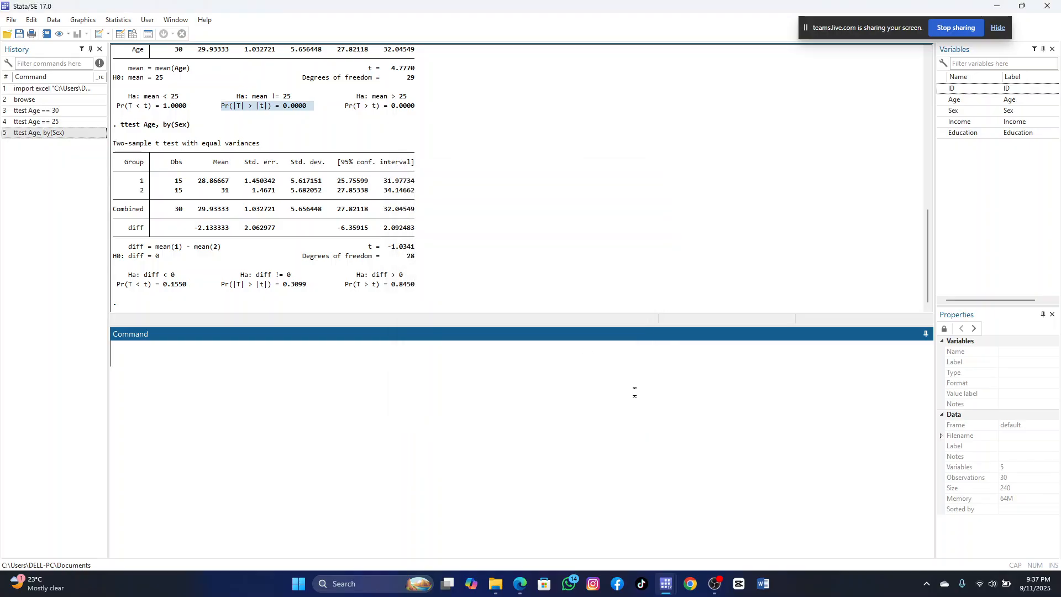
Set up the mean-comparison t test again as two-sample using groups, with a confidence level of 95.
click(118, 20)
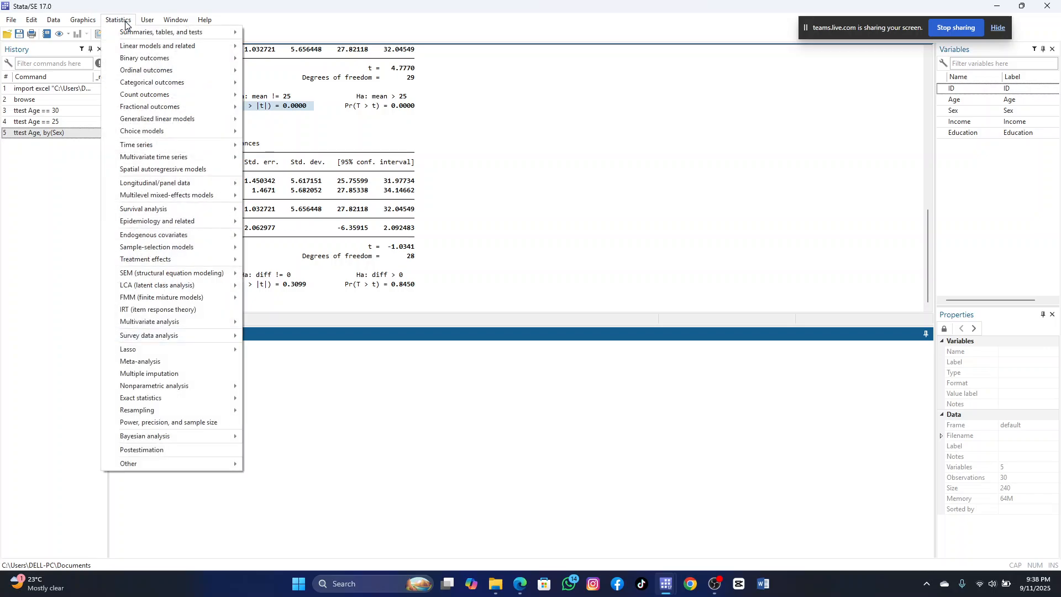
mouse_move(166, 37)
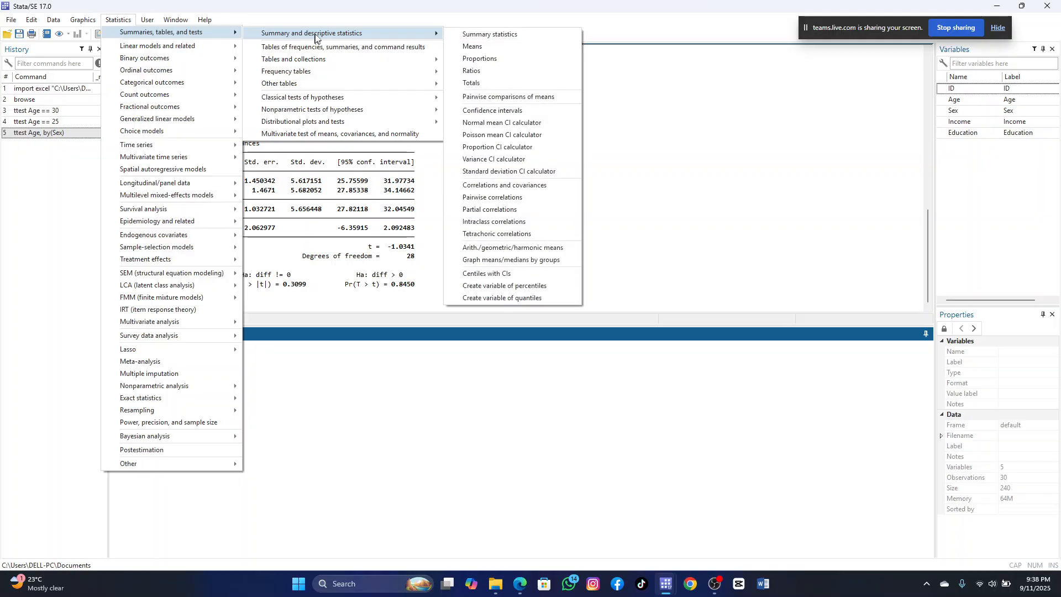
mouse_move(362, 104)
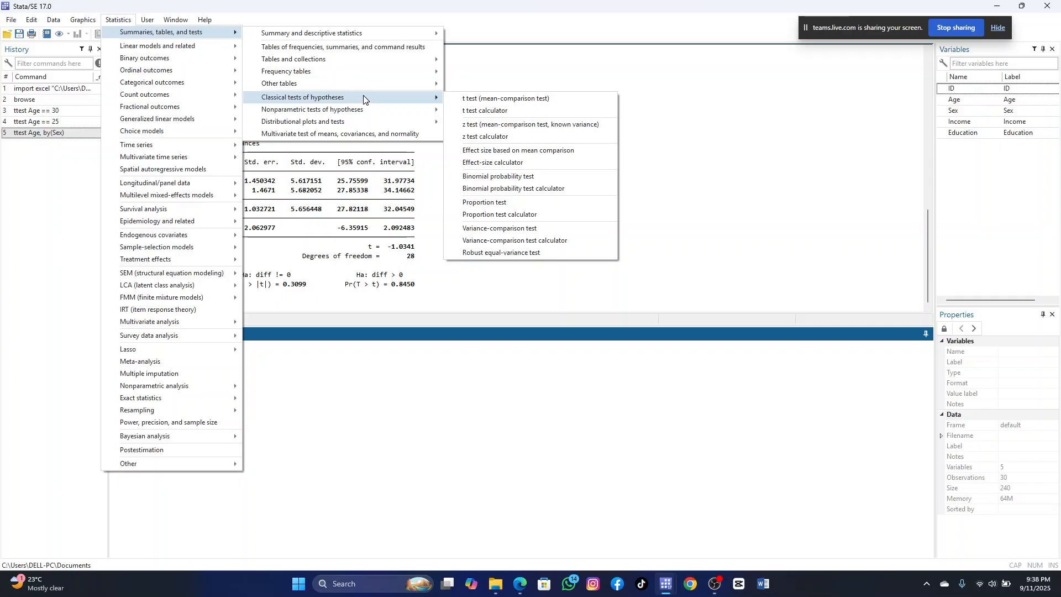
click(511, 105)
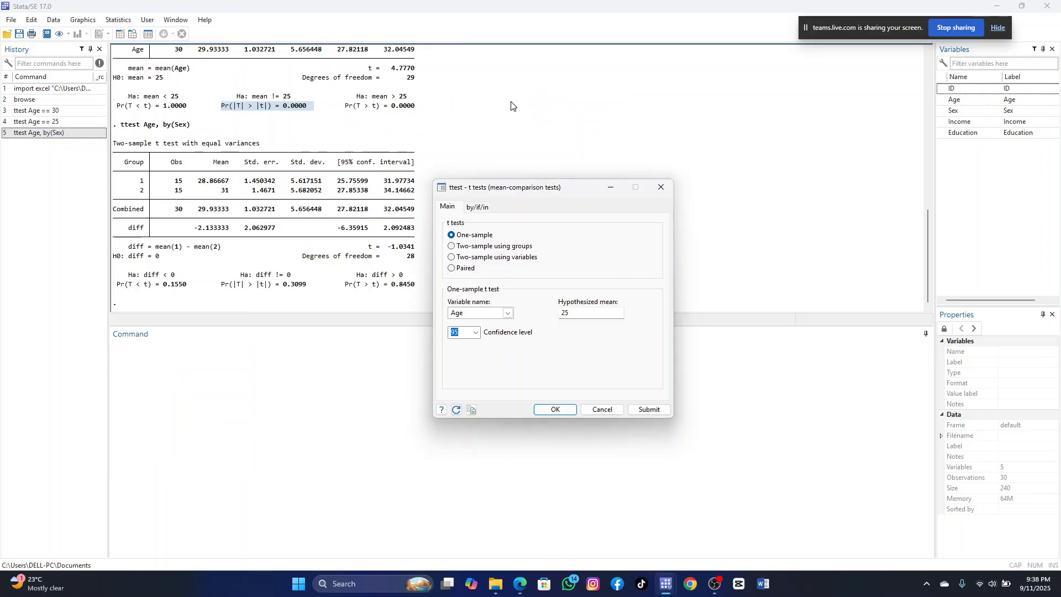
click(488, 247)
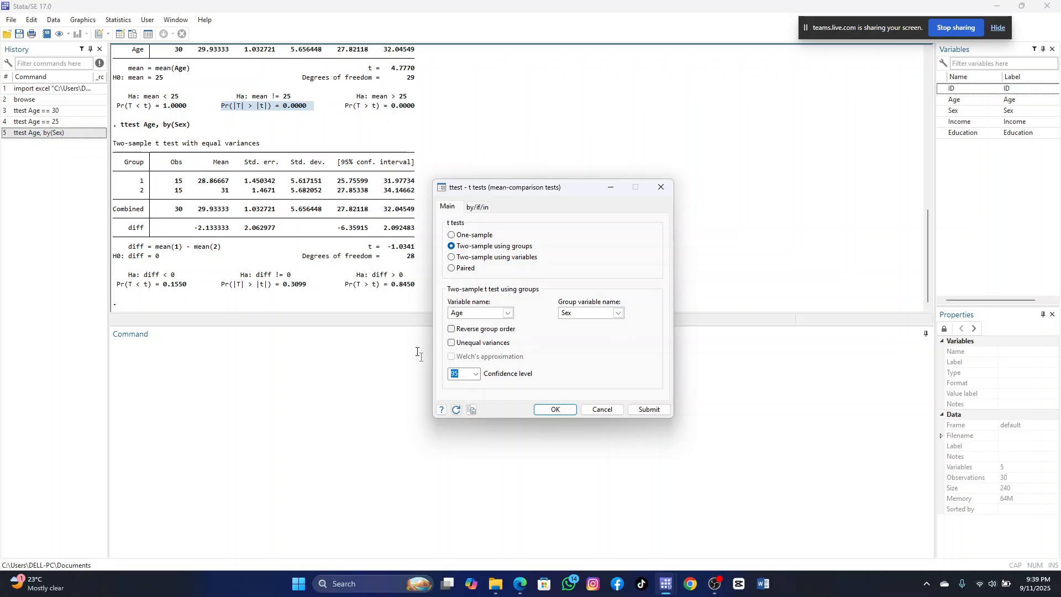
click(476, 374)
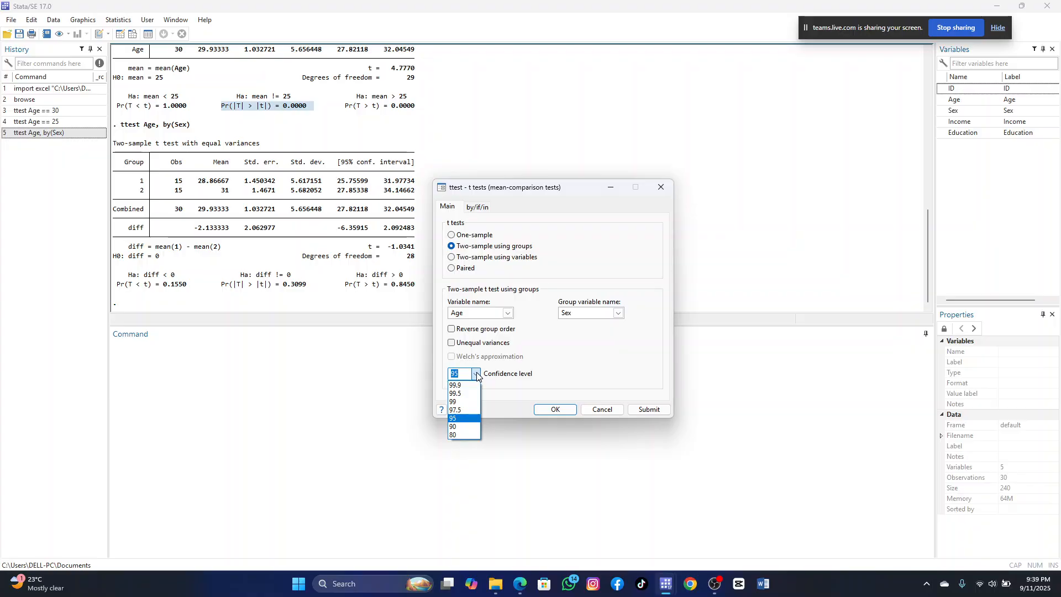
click(462, 418)
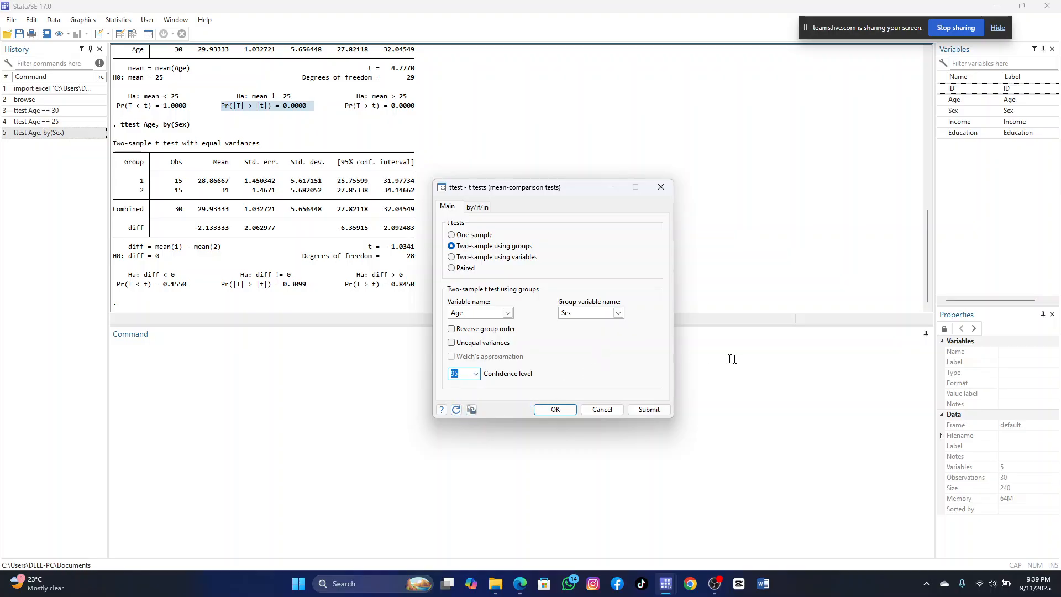
Close the t test dialog and look through the available classical tests of hypotheses.
key(Escape)
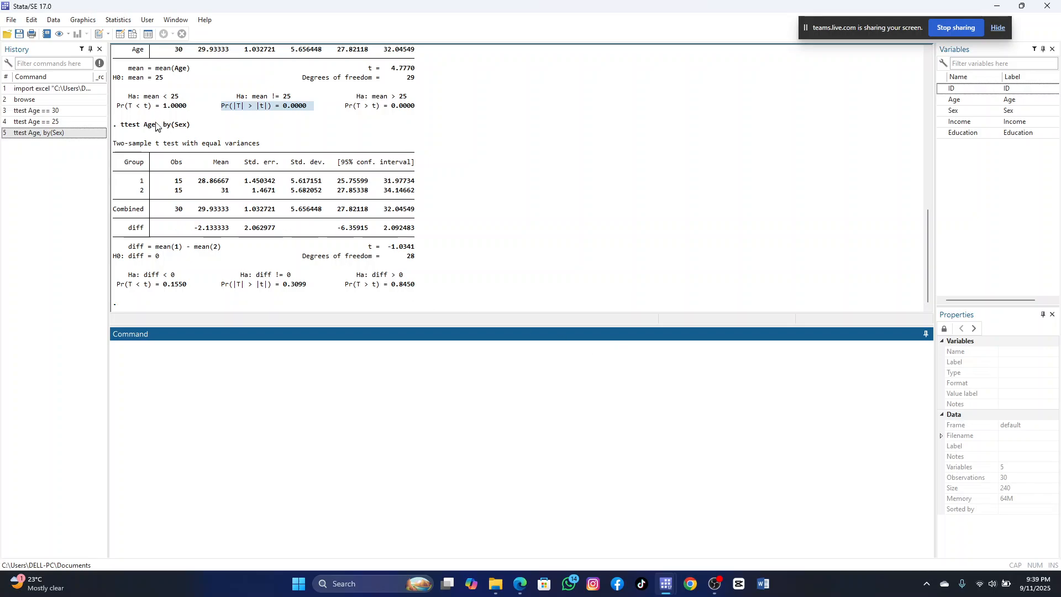
click(118, 20)
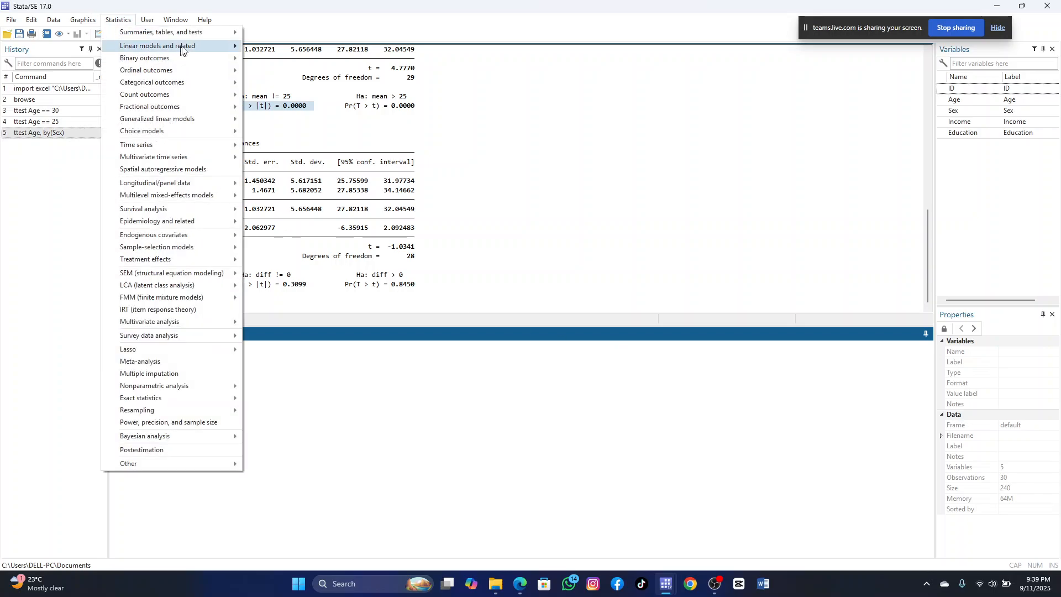
mouse_move(136, 49)
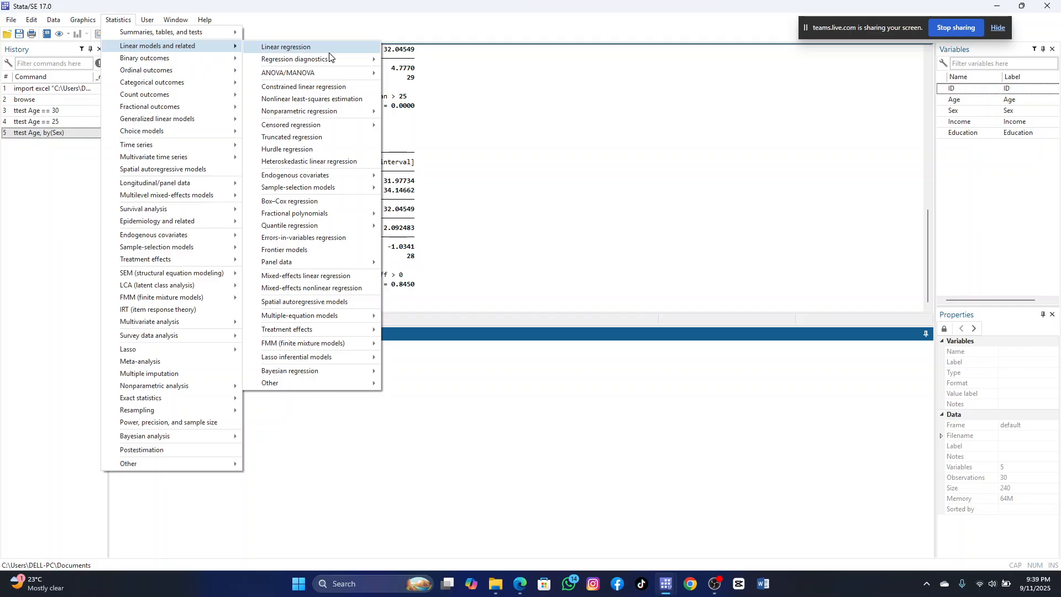
mouse_move(209, 33)
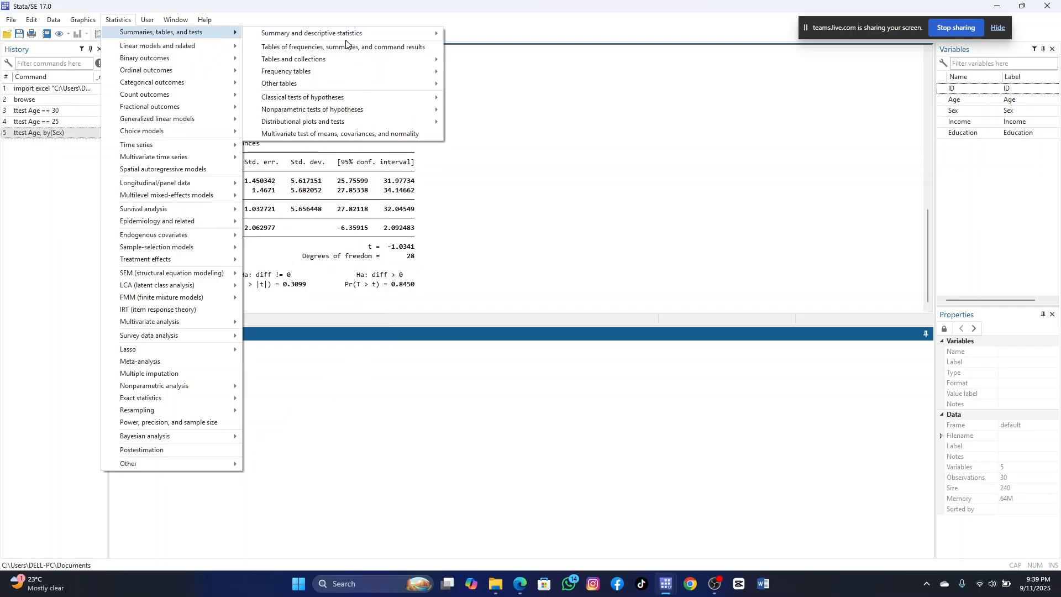
mouse_move(356, 100)
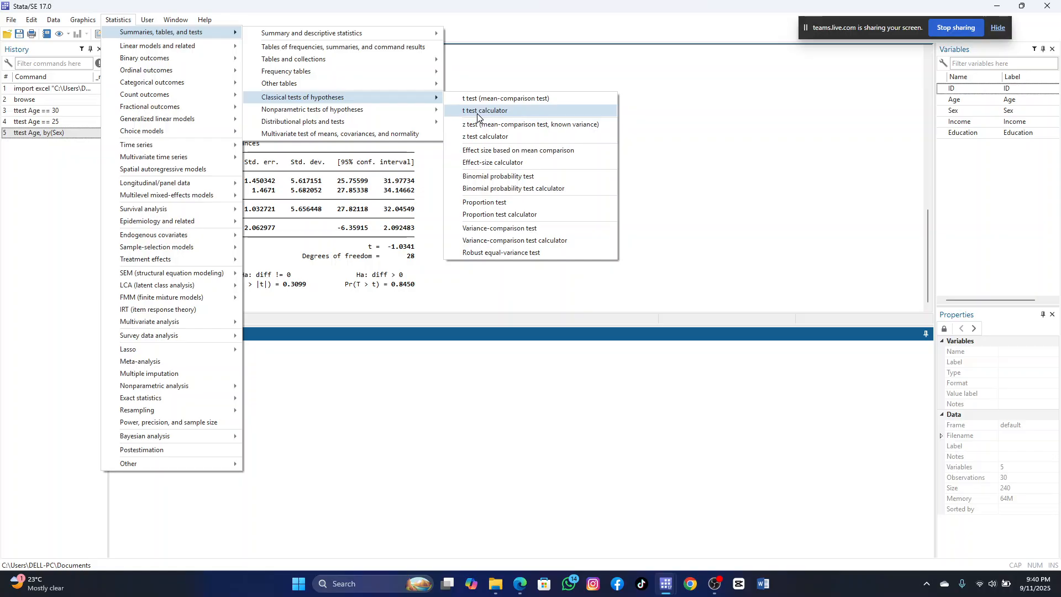
mouse_move(343, 122)
click(687, 120)
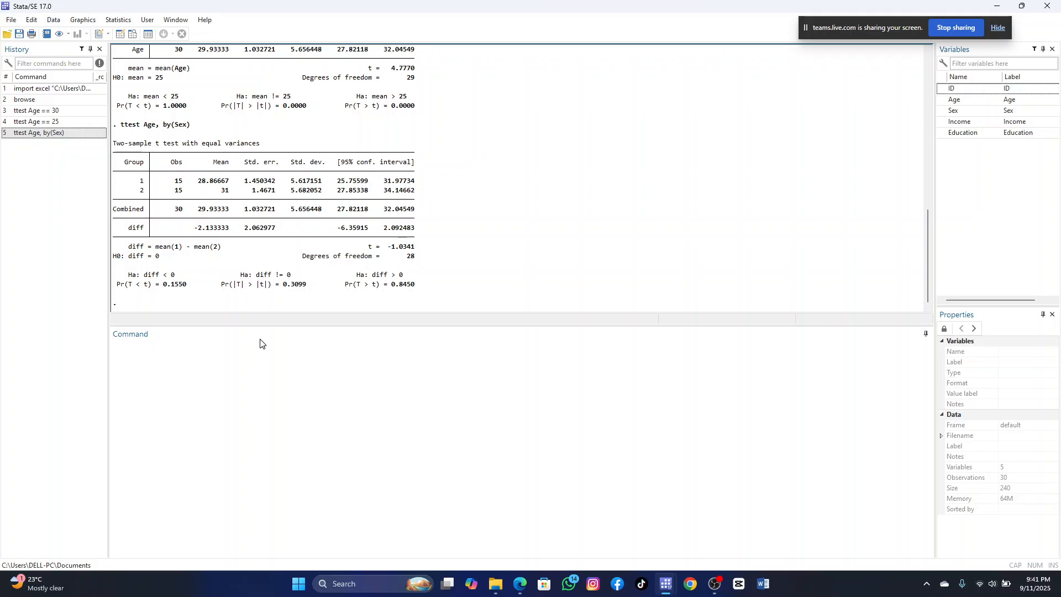
View the dataset in browse mode to check the Sex groups, and highlight group 2's mean Age in the results.
click(53, 20)
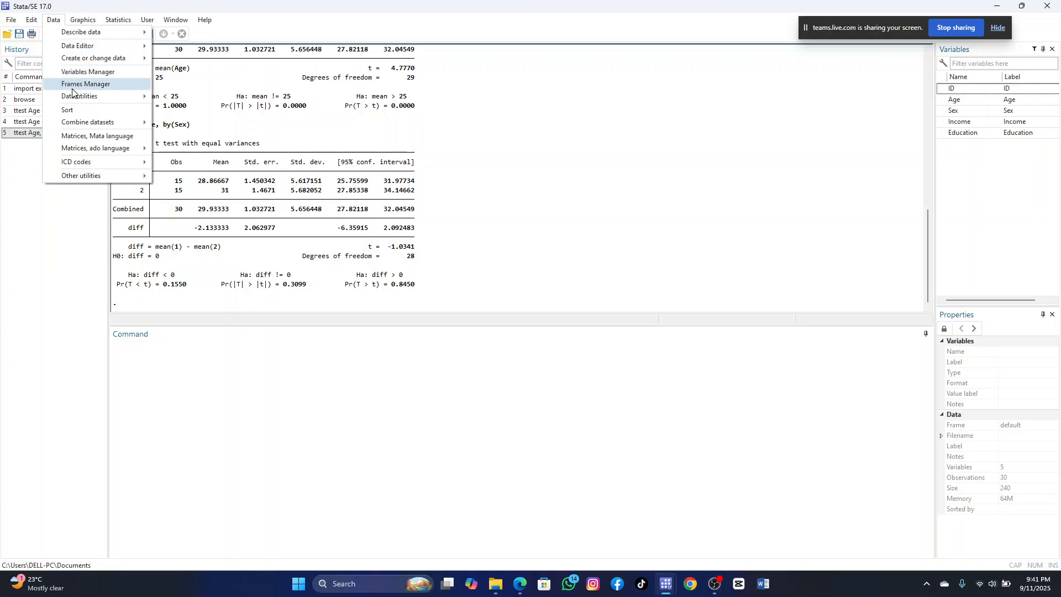
mouse_move(118, 47)
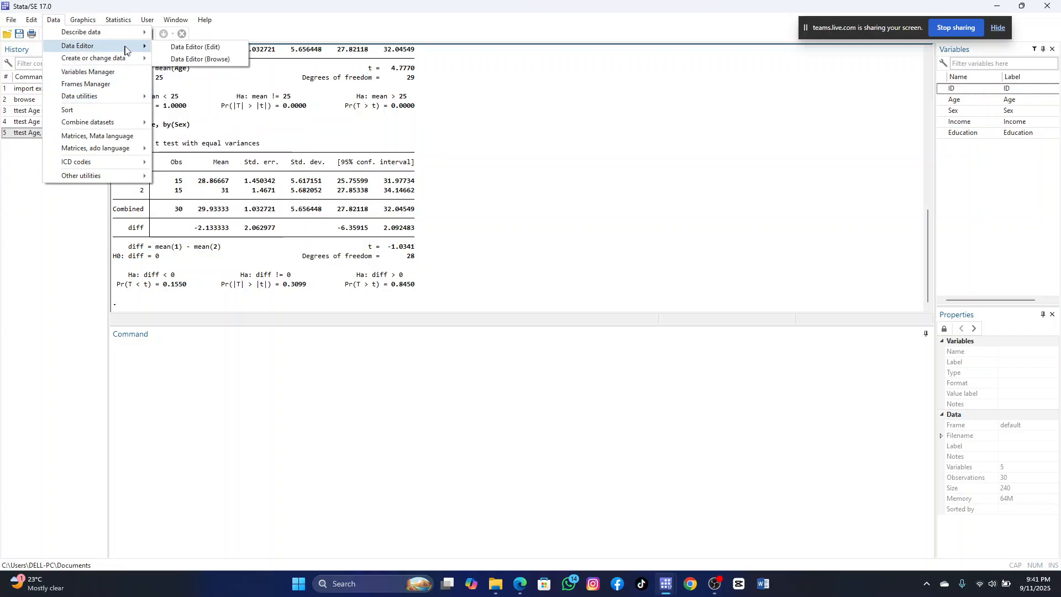
click(207, 57)
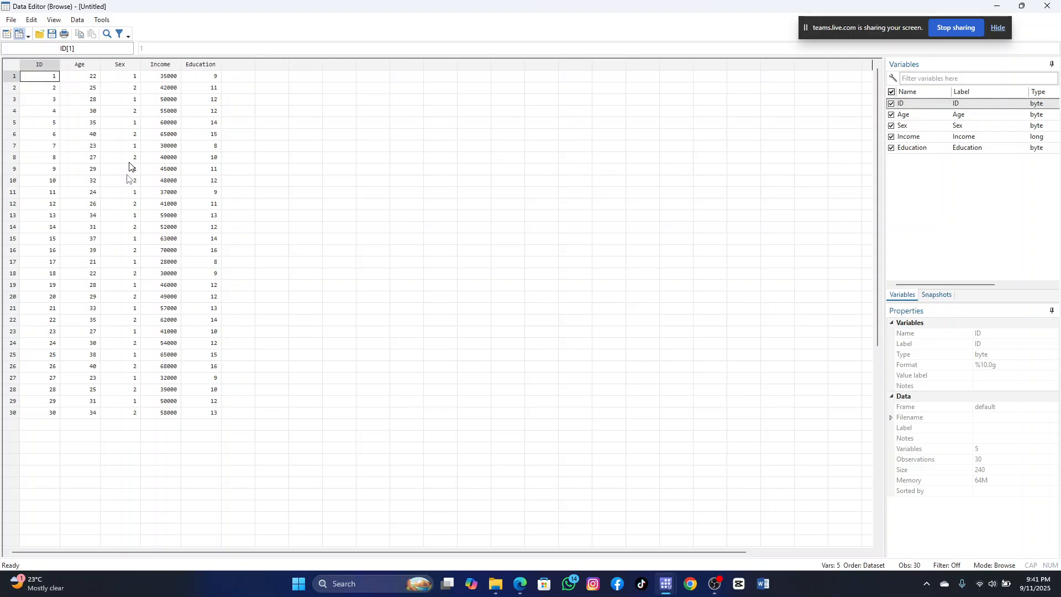
click(1002, 6)
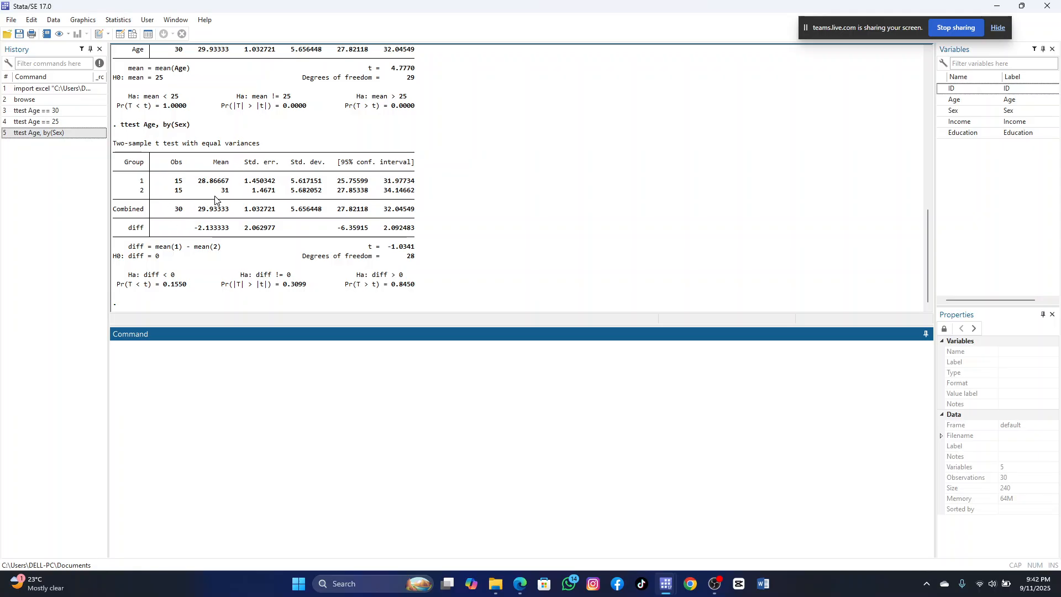
drag(236, 190, 197, 193)
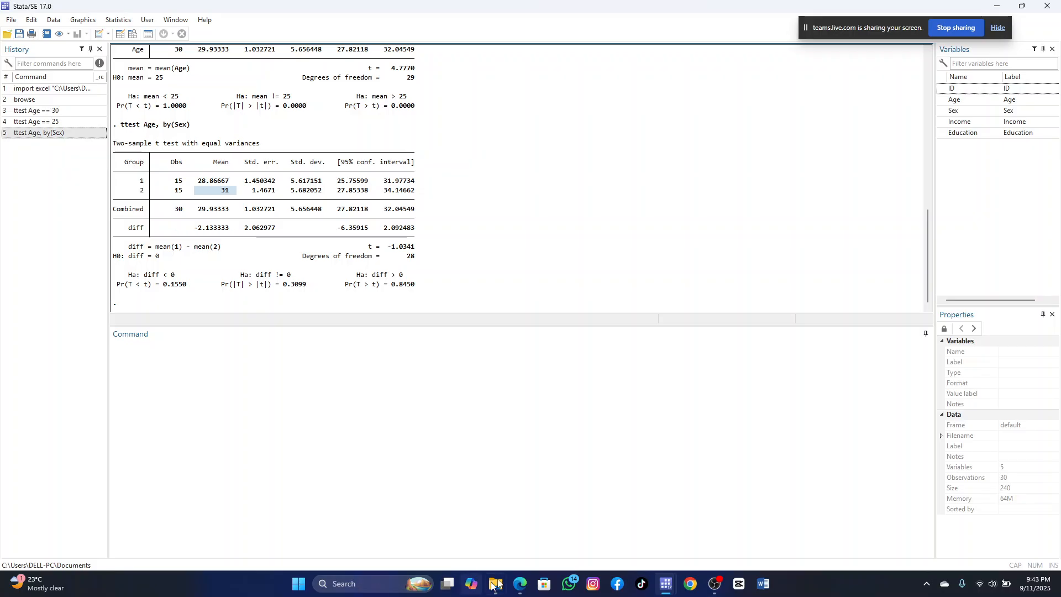
Check the Teams meeting window, return to Stata, and review the one-sample and two-sample Age test results.
mouse_move(519, 592)
click(503, 541)
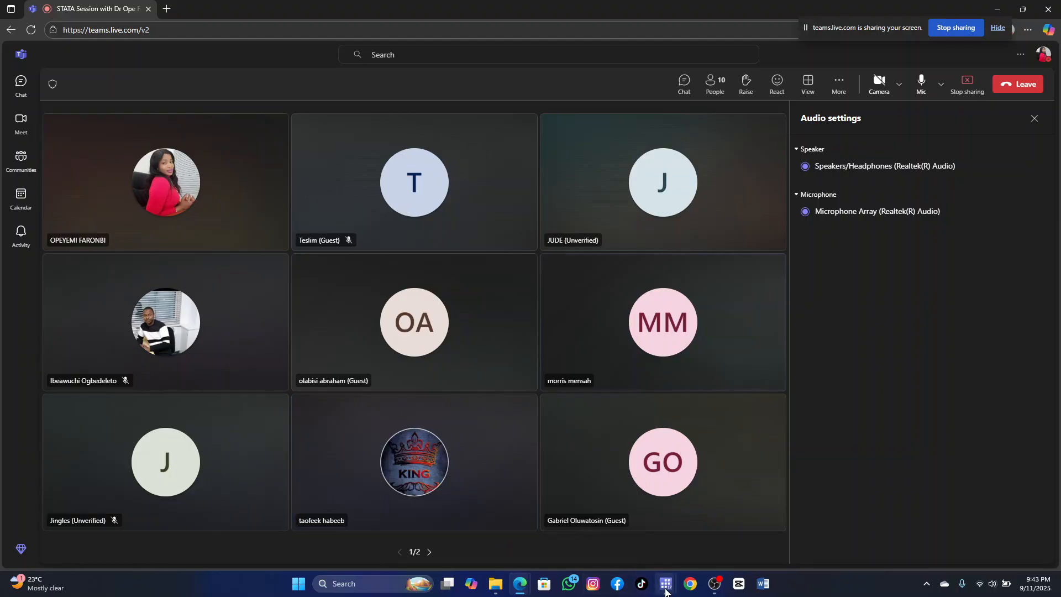
mouse_move(666, 581)
click(464, 548)
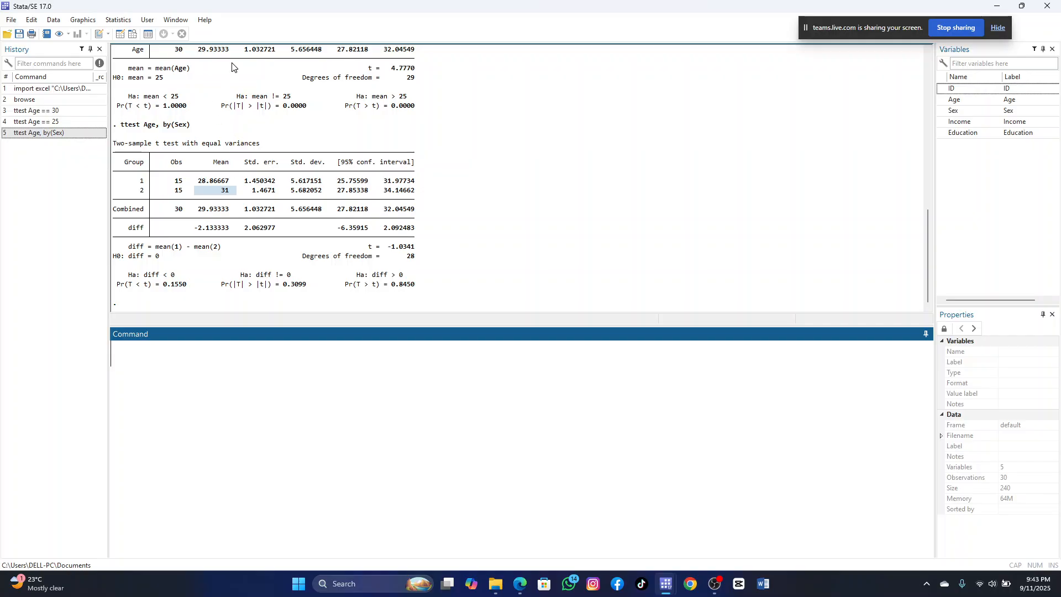
scroll(232, 67, up, 2)
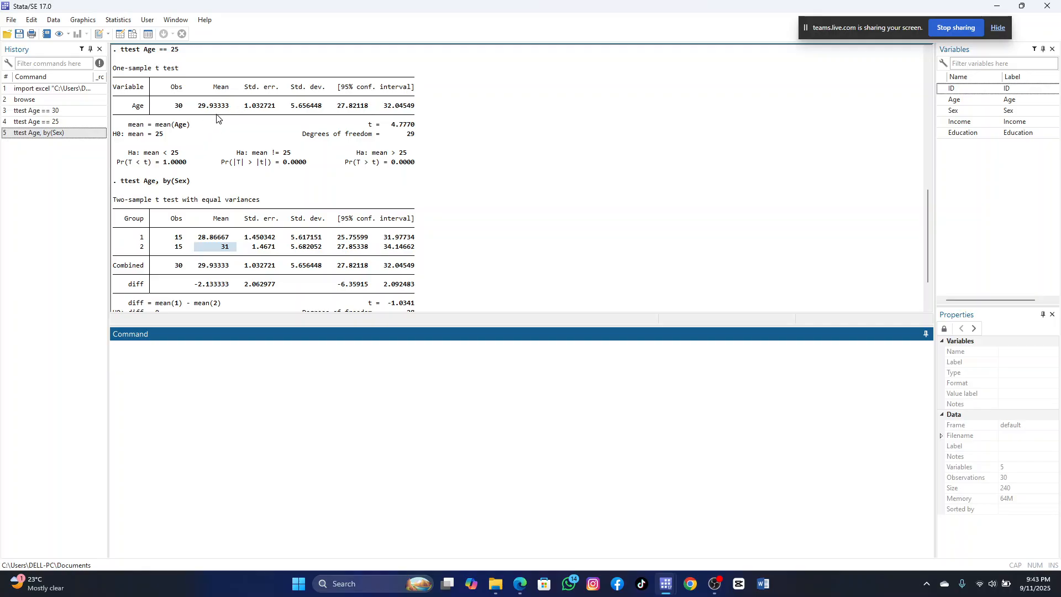
scroll(254, 206, down, 2)
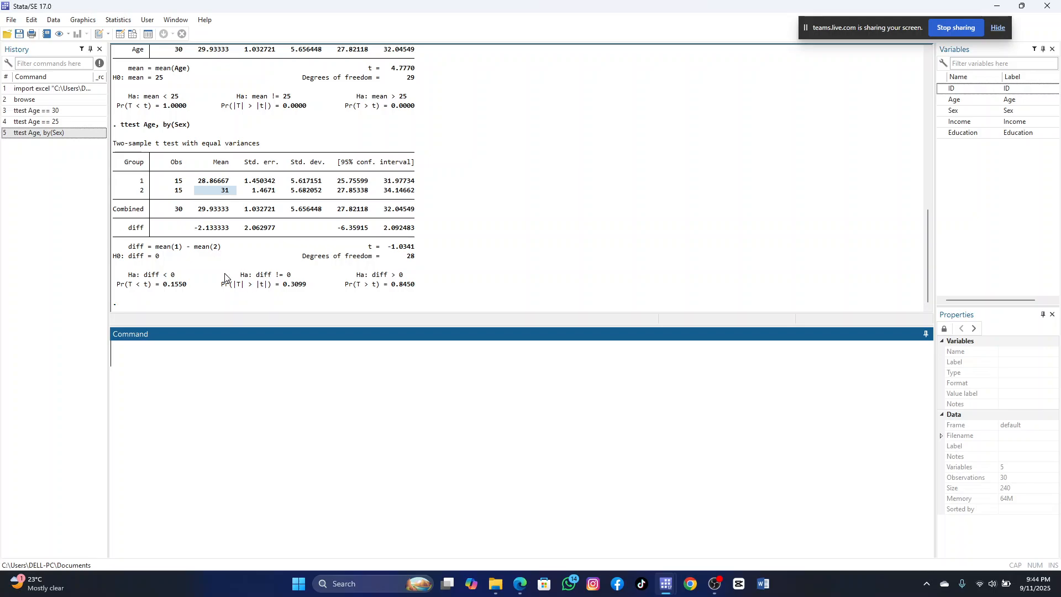
Copy the two-sided p-value of the Age by Sex test into the command line, and clear it again.
drag(309, 286, 282, 288)
key(ctrl+c)
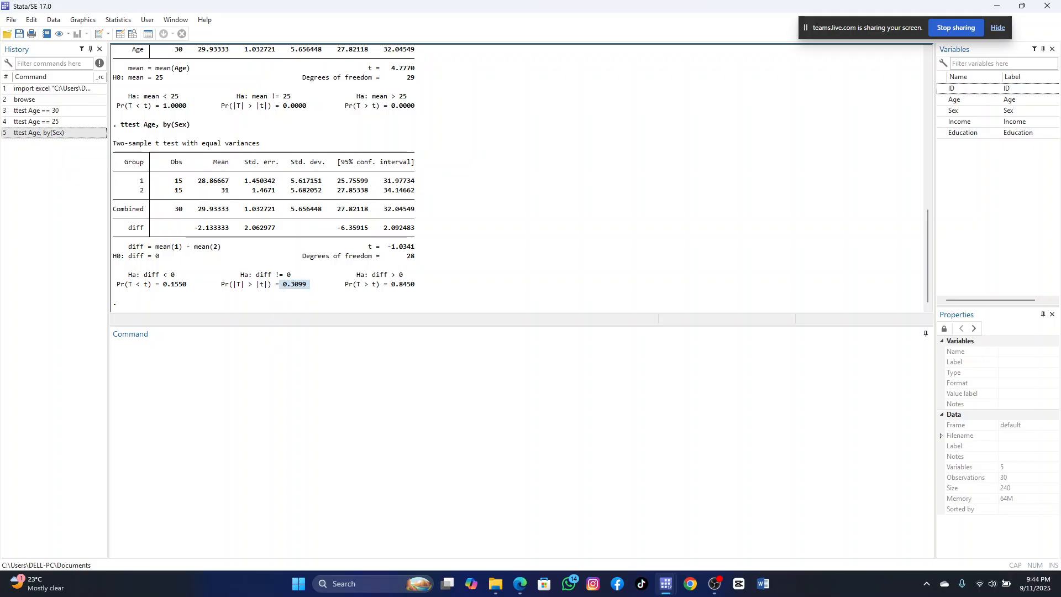
click(277, 340)
key(ctrl+v)
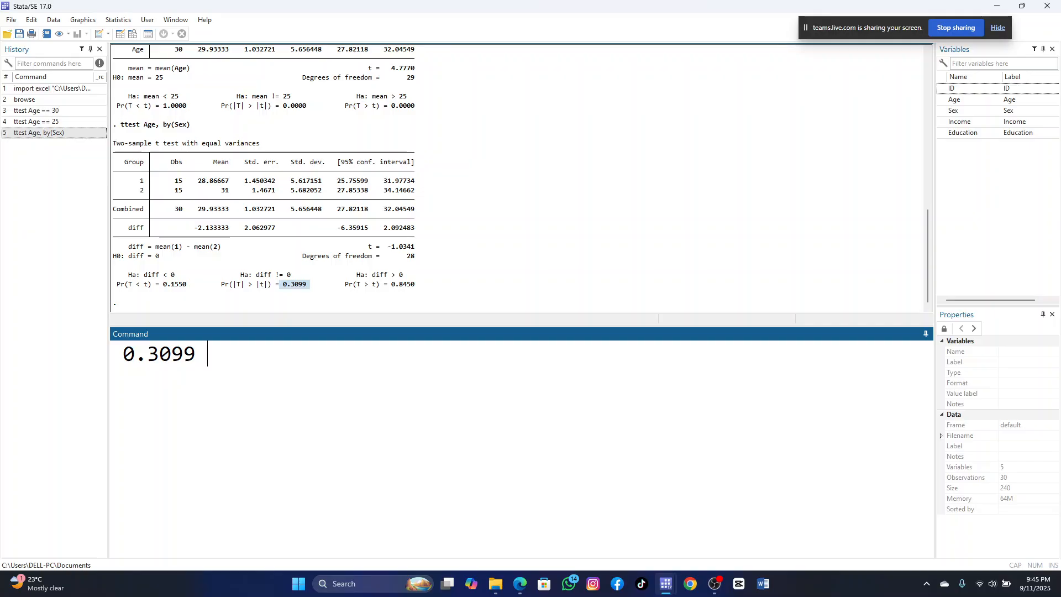
drag(208, 354, 84, 357)
key(BackSpace)
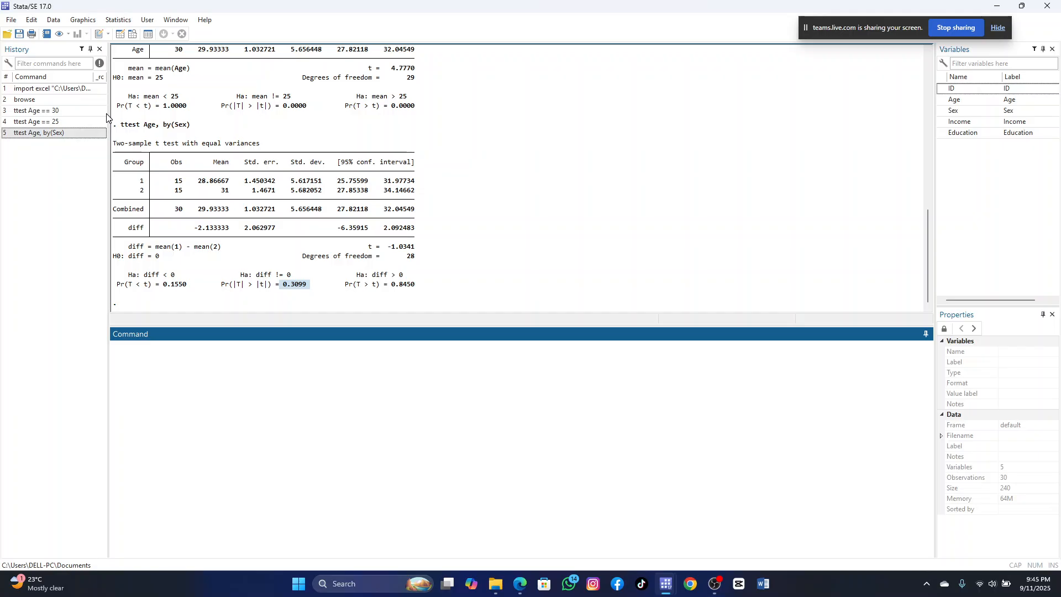
click(124, 22)
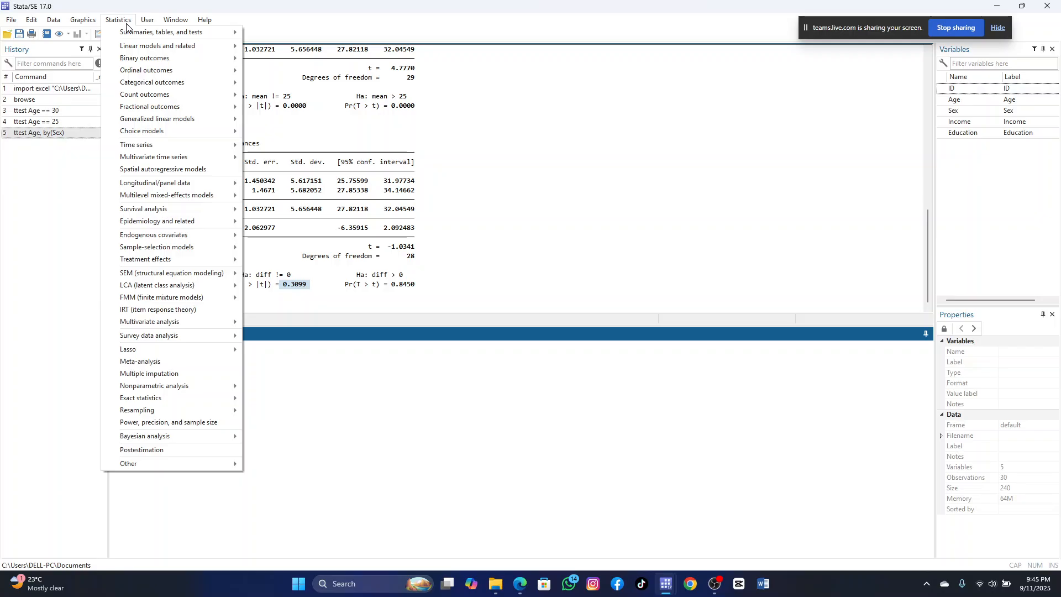
mouse_move(134, 32)
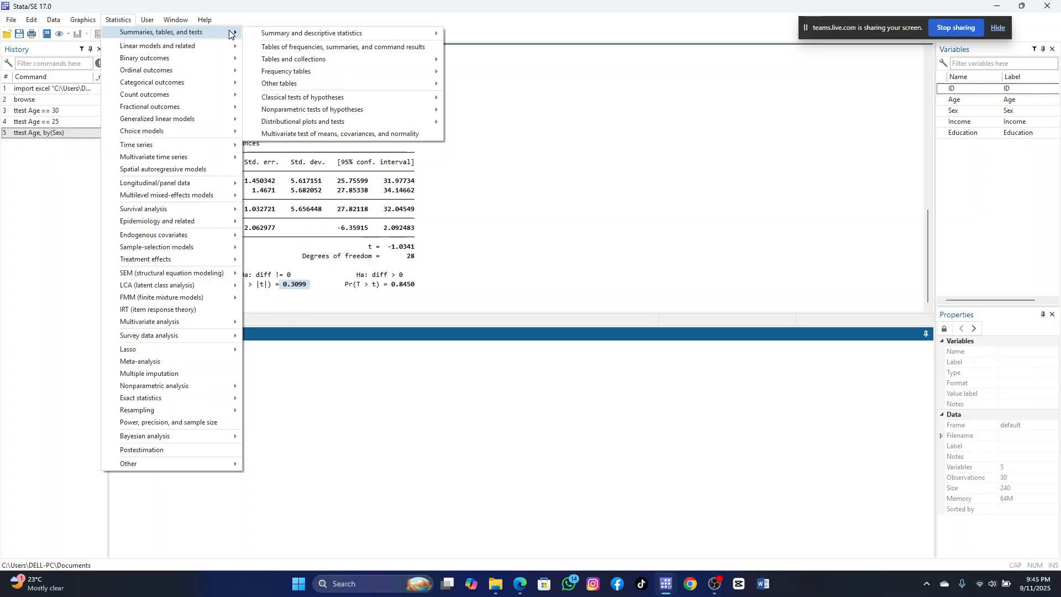
mouse_move(252, 33)
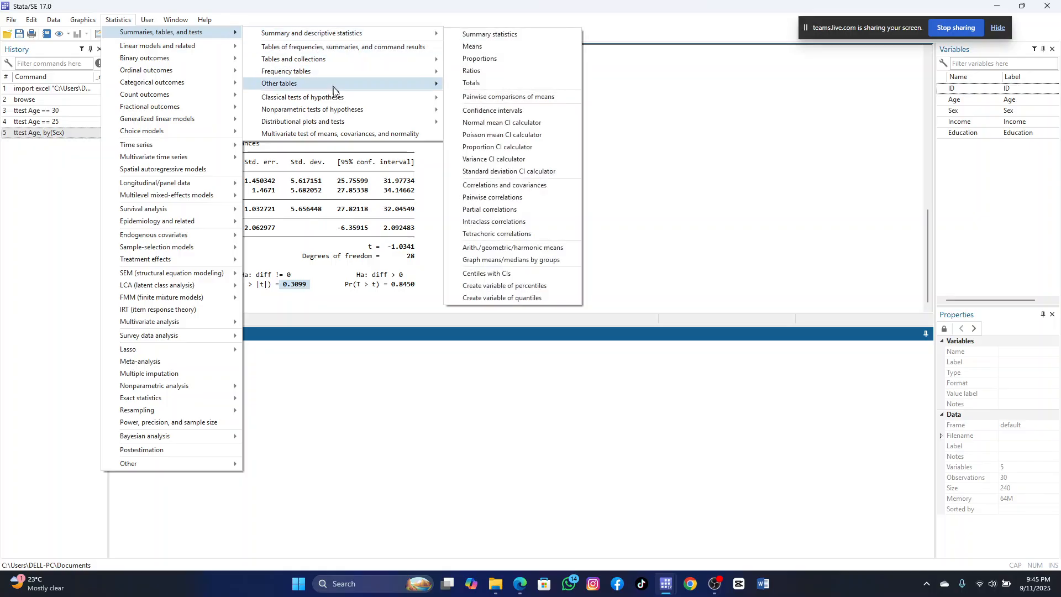
mouse_move(337, 98)
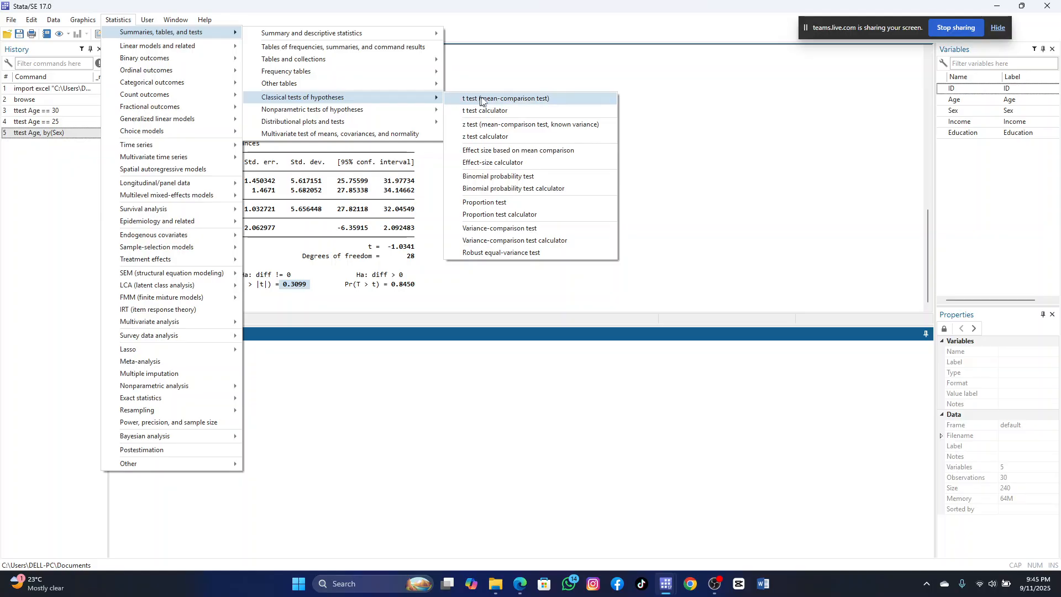
click(521, 103)
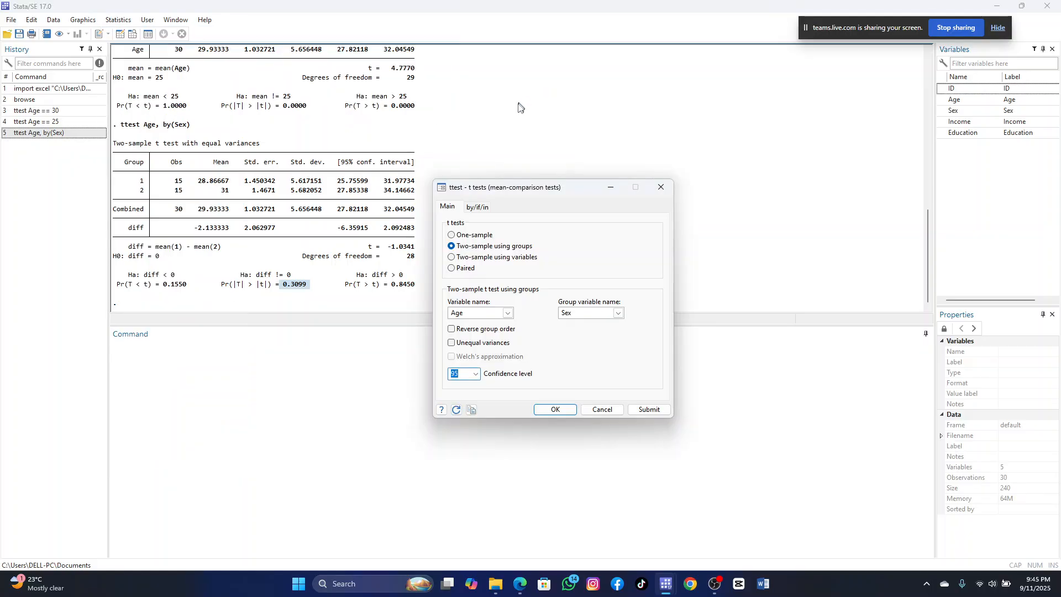
click(509, 313)
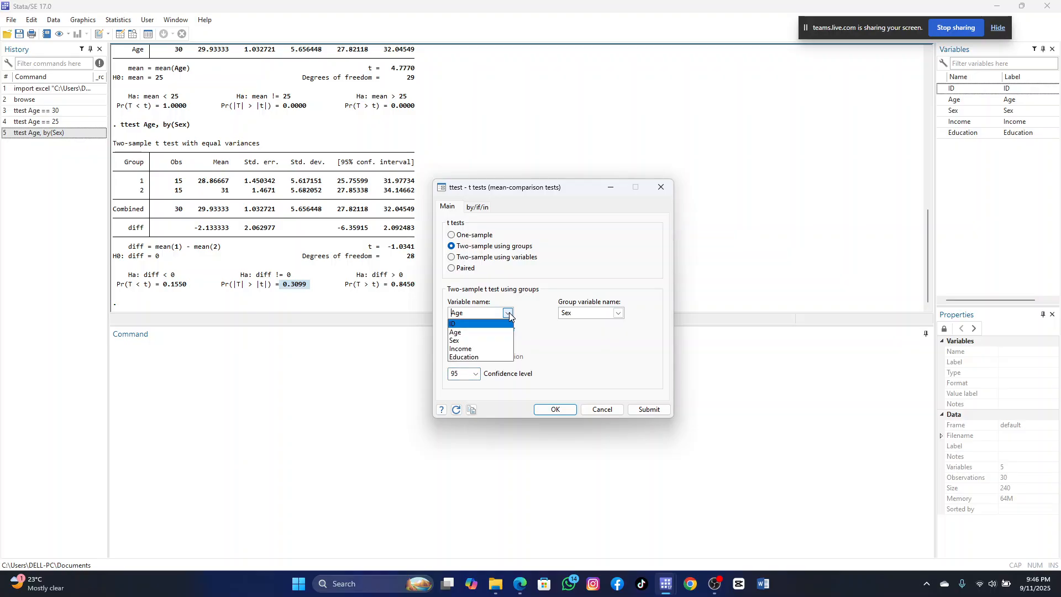
click(485, 252)
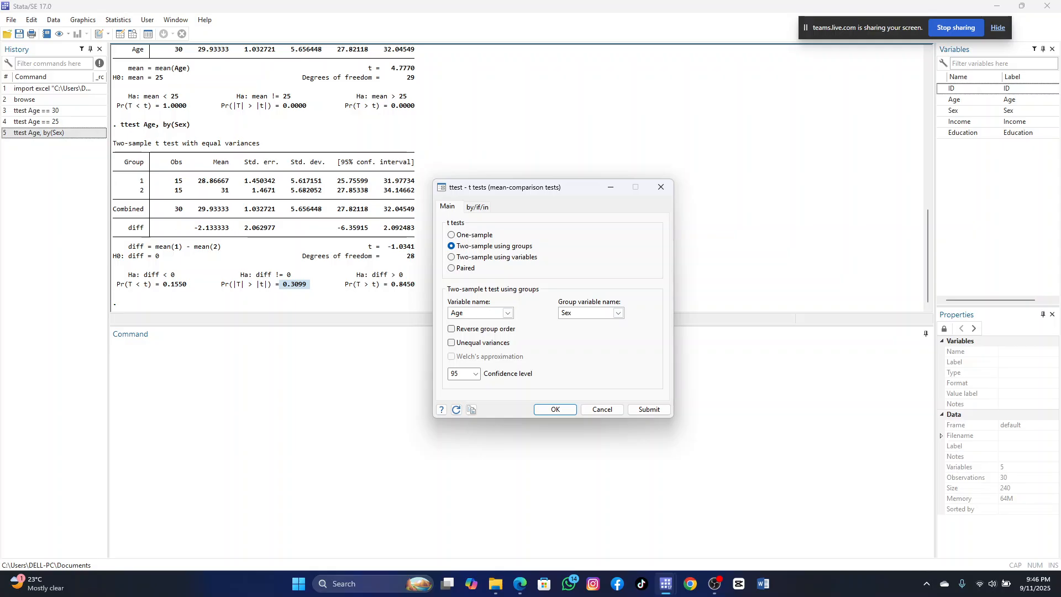
click(507, 314)
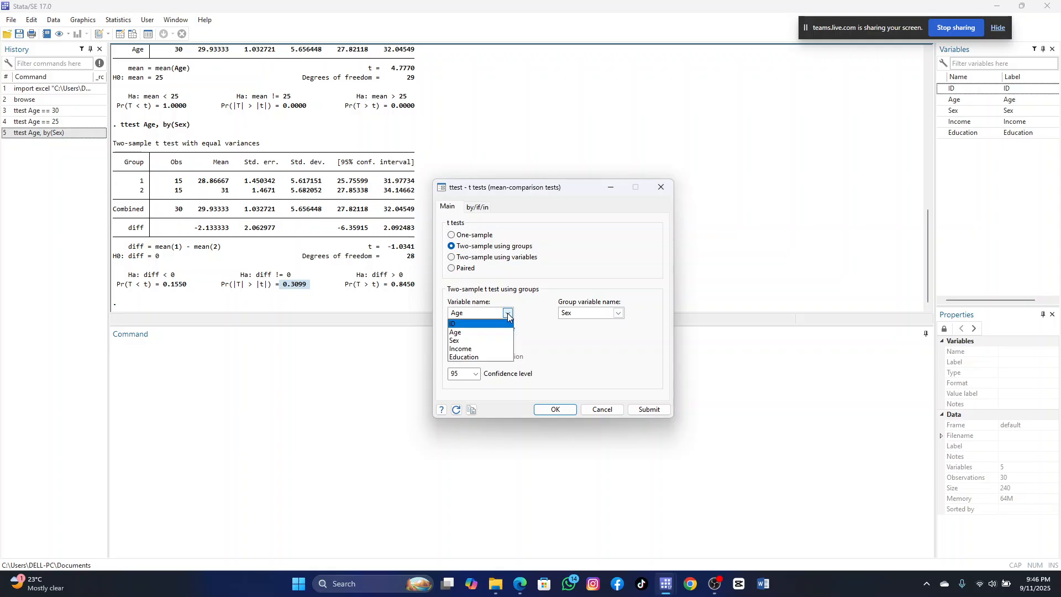
click(484, 349)
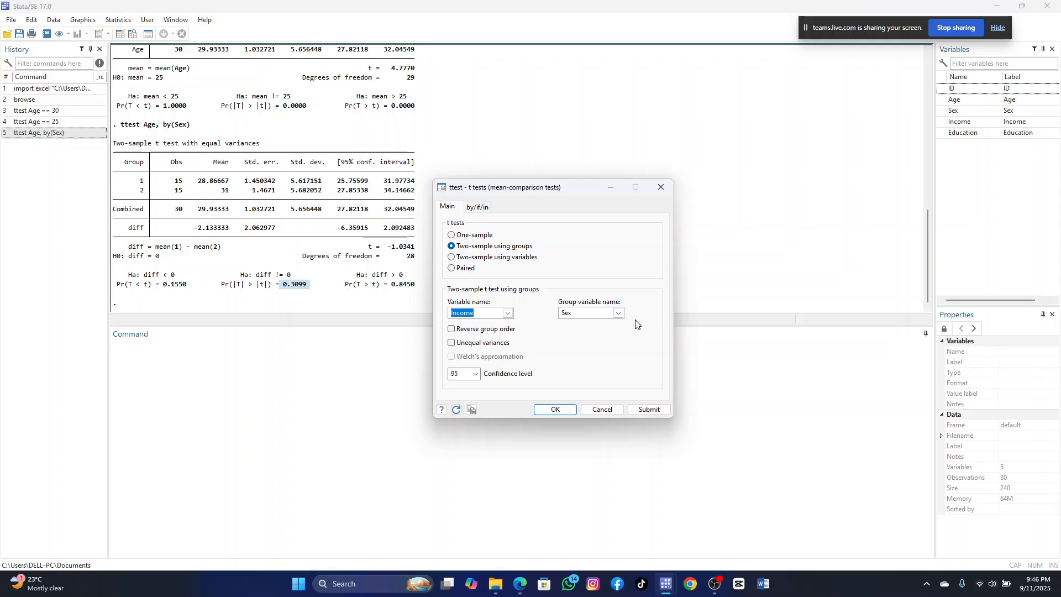
click(619, 313)
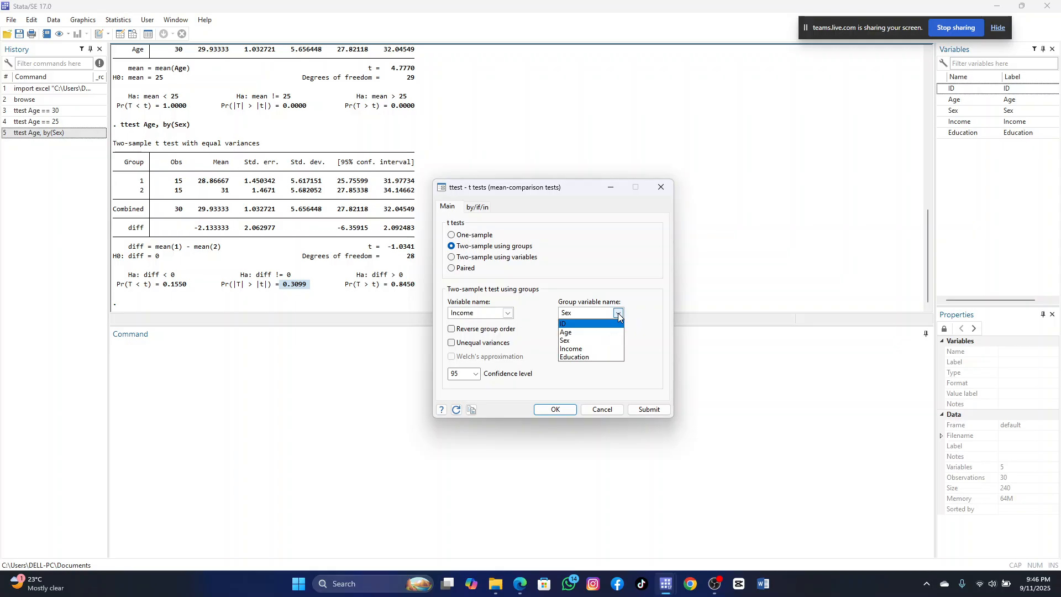
click(604, 341)
key(Escape)
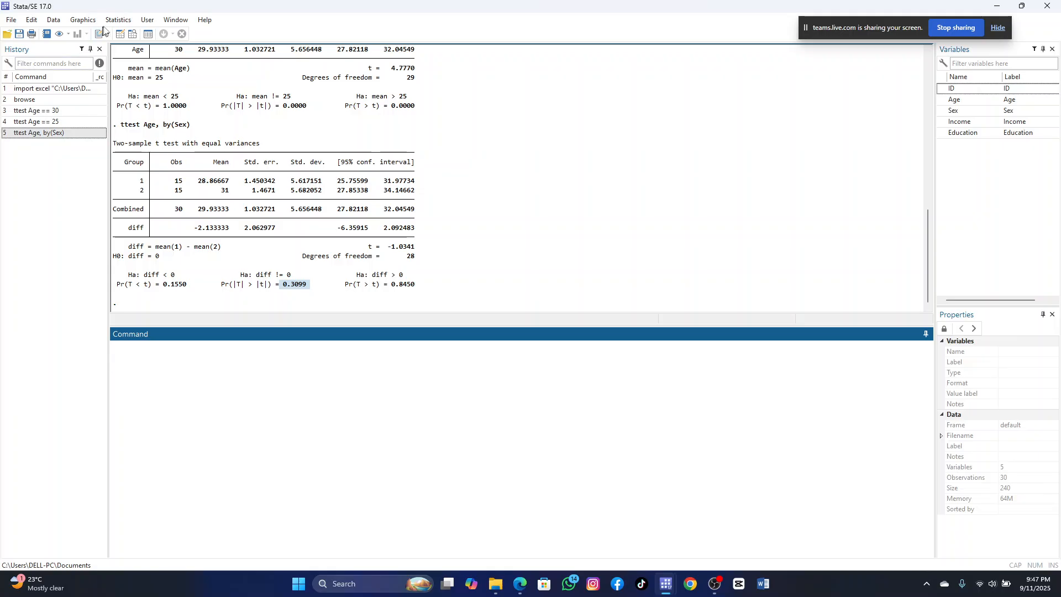
Run a two-sample t test using groups on Income with Sex as the group variable, and highlight group 1's mean.
click(124, 21)
mouse_move(216, 33)
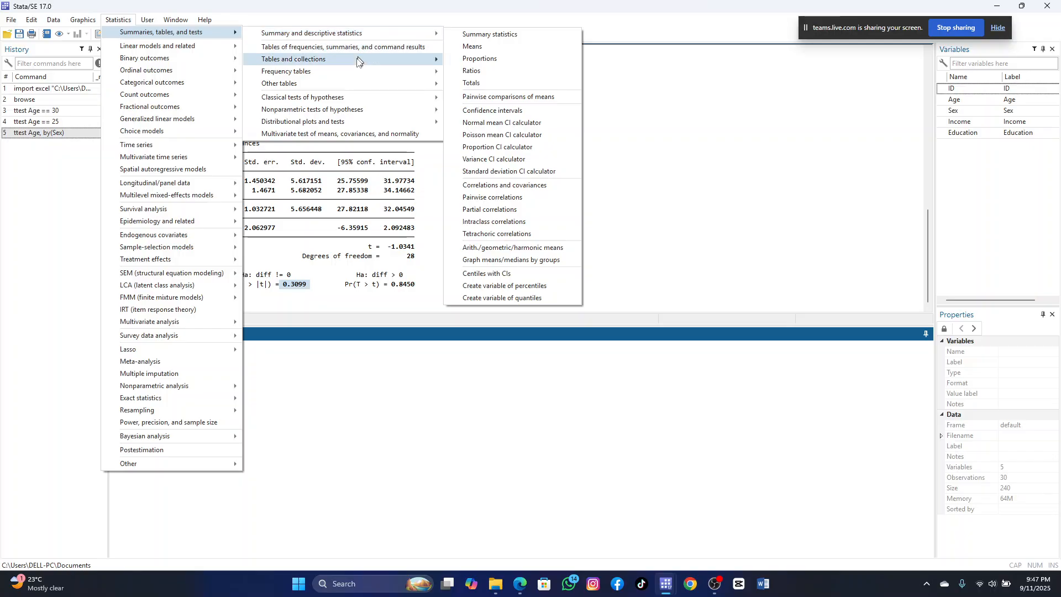
mouse_move(362, 98)
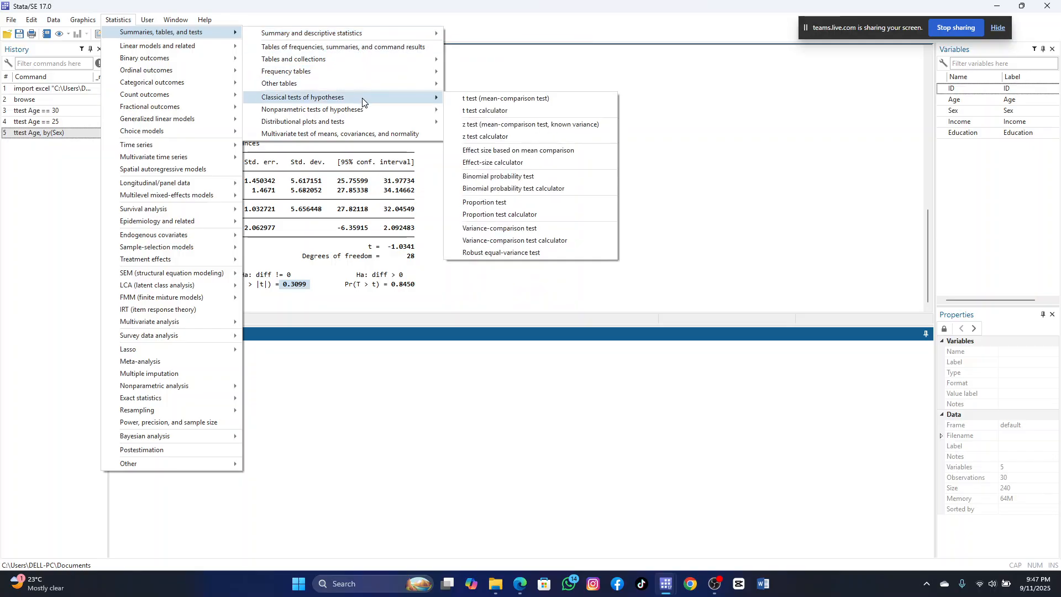
click(525, 102)
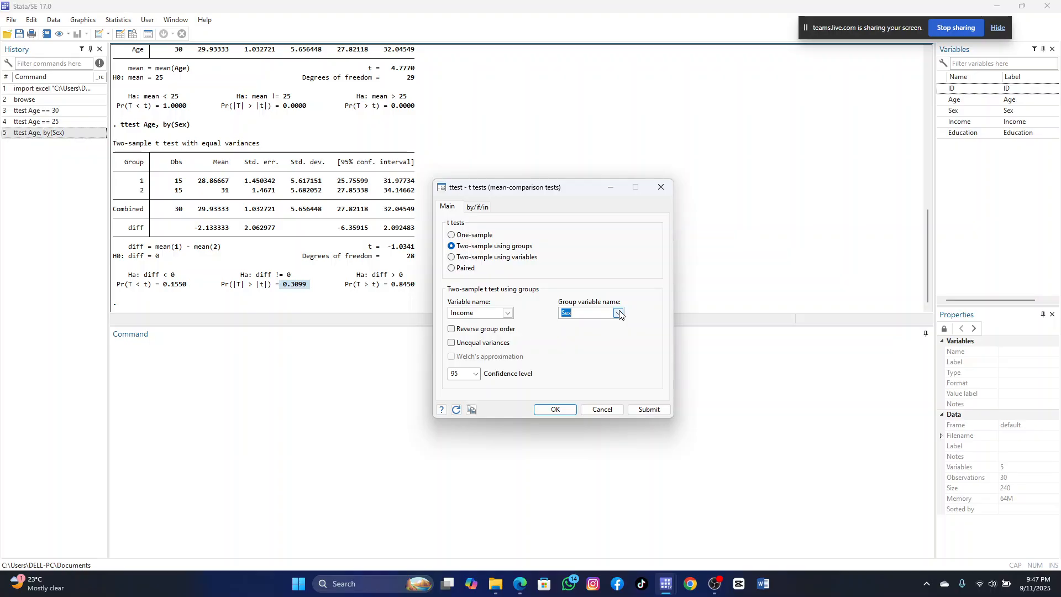
click(507, 313)
click(489, 349)
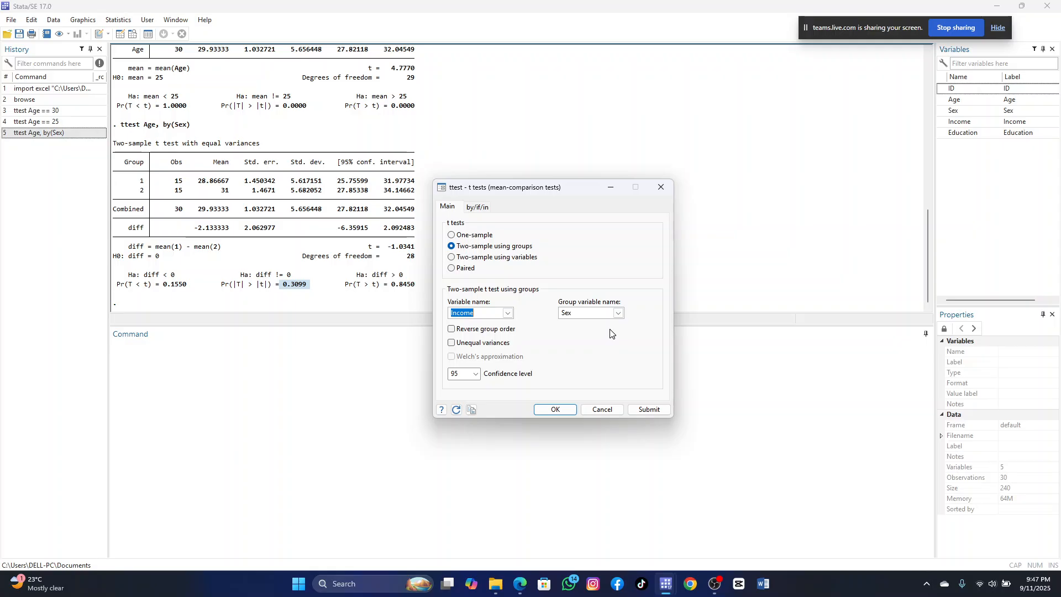
click(555, 409)
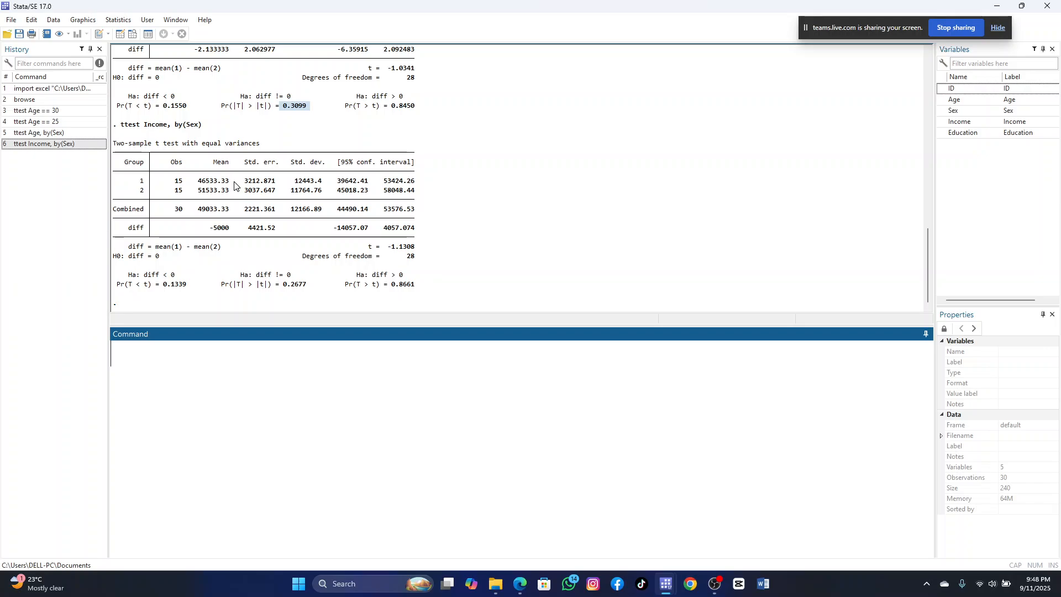
drag(236, 183, 195, 182)
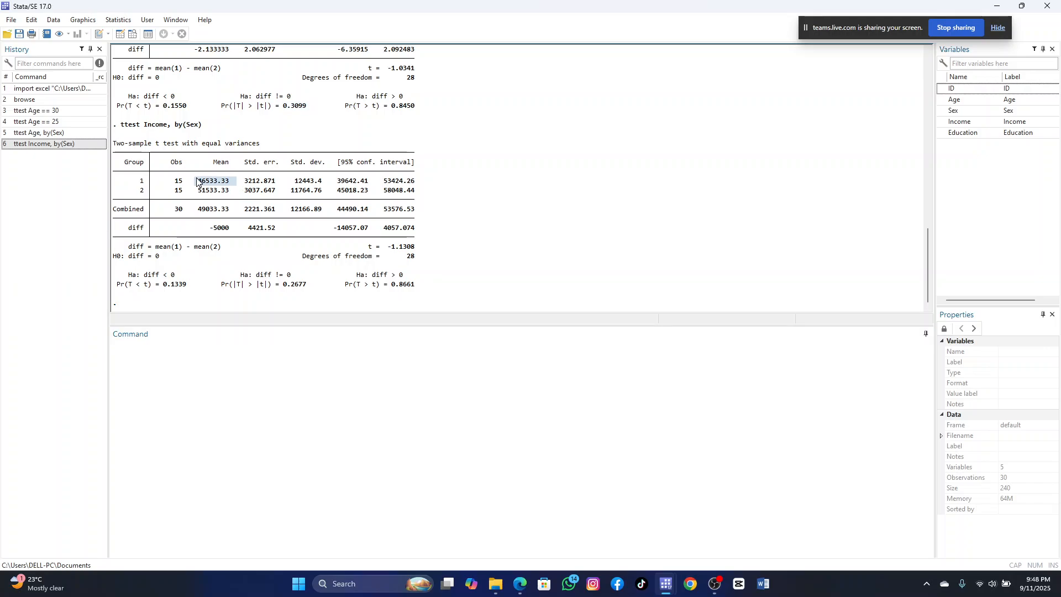
Highlight group 2's mean and the two-sided p-value in the Income by Sex t test results.
click(144, 354)
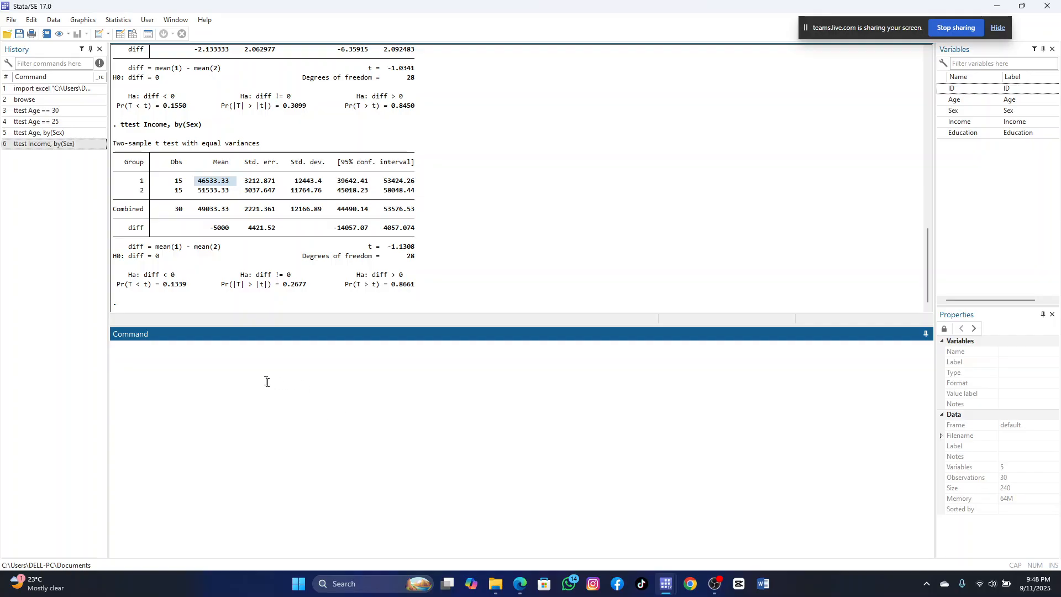
click(134, 198)
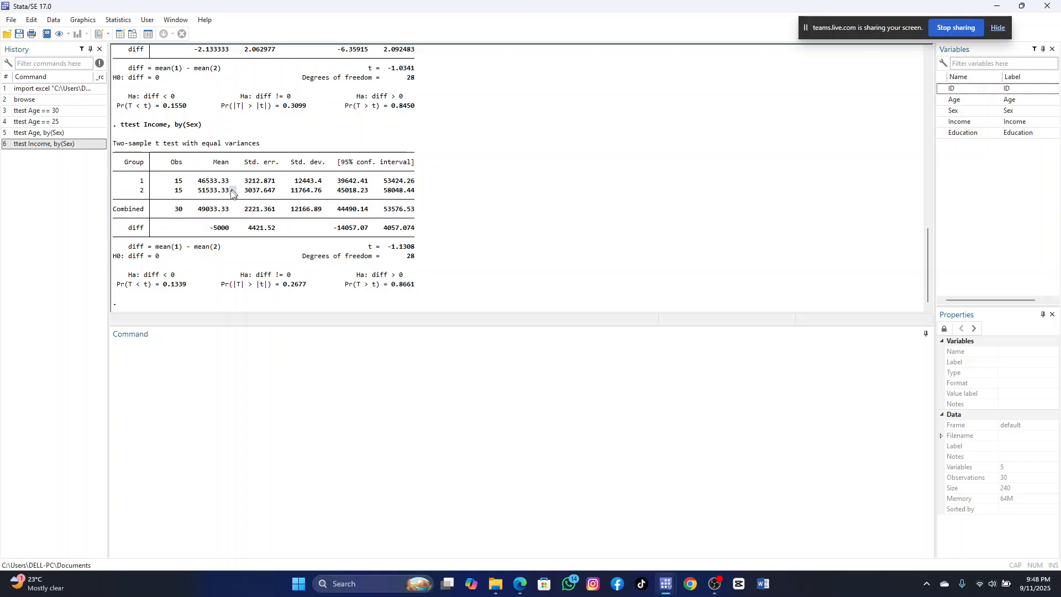
drag(236, 191, 196, 197)
click(152, 371)
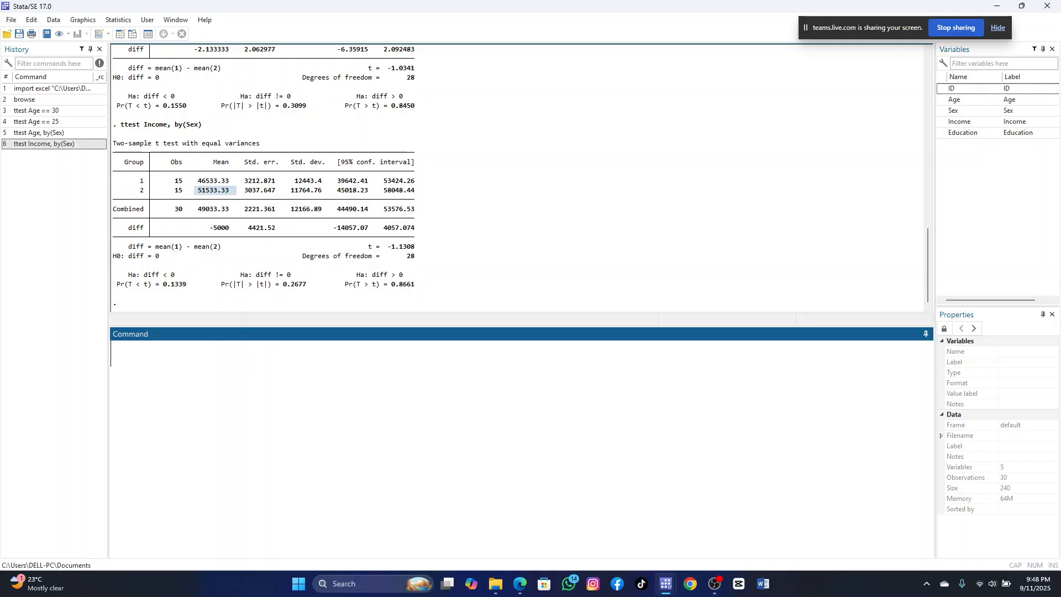
click(430, 238)
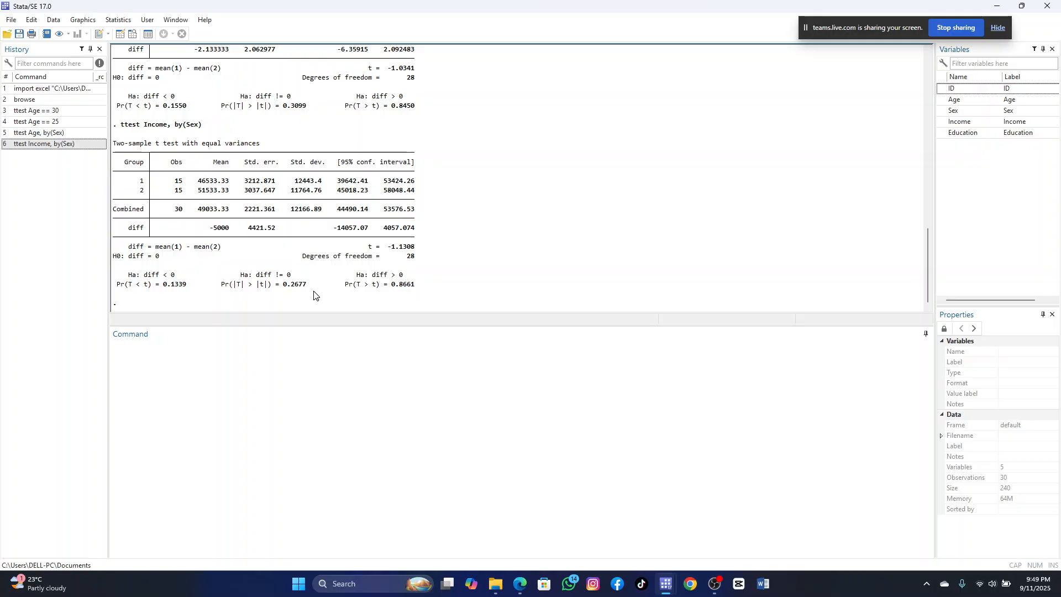
drag(318, 287, 224, 289)
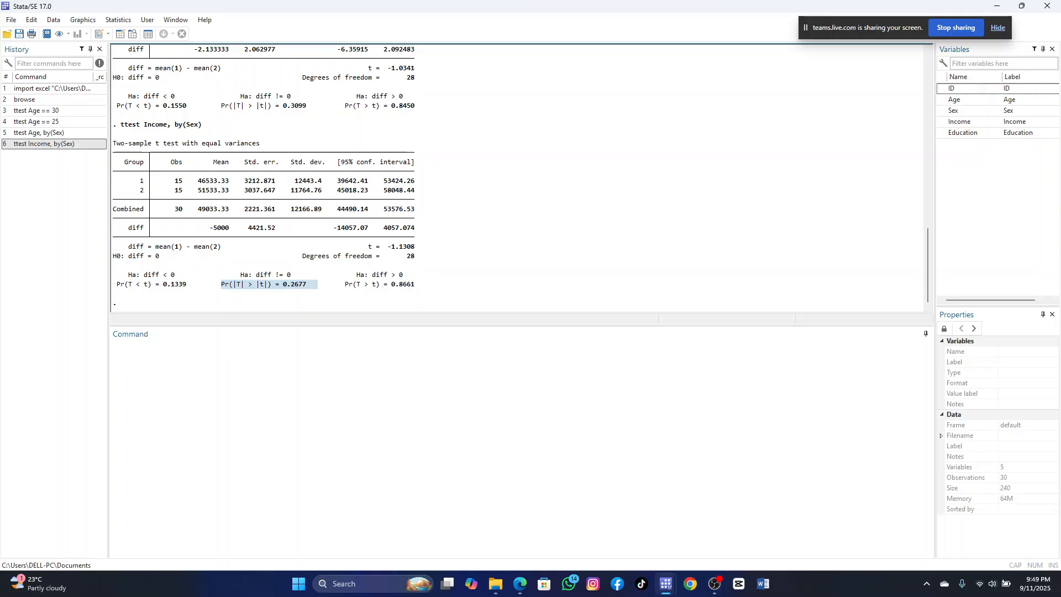
click(269, 370)
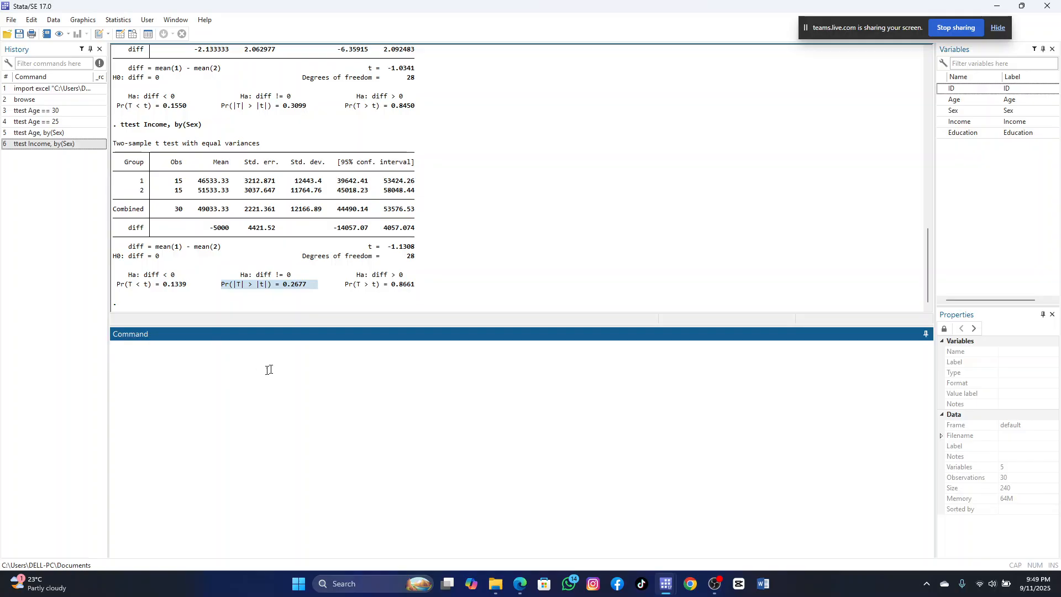
click(530, 257)
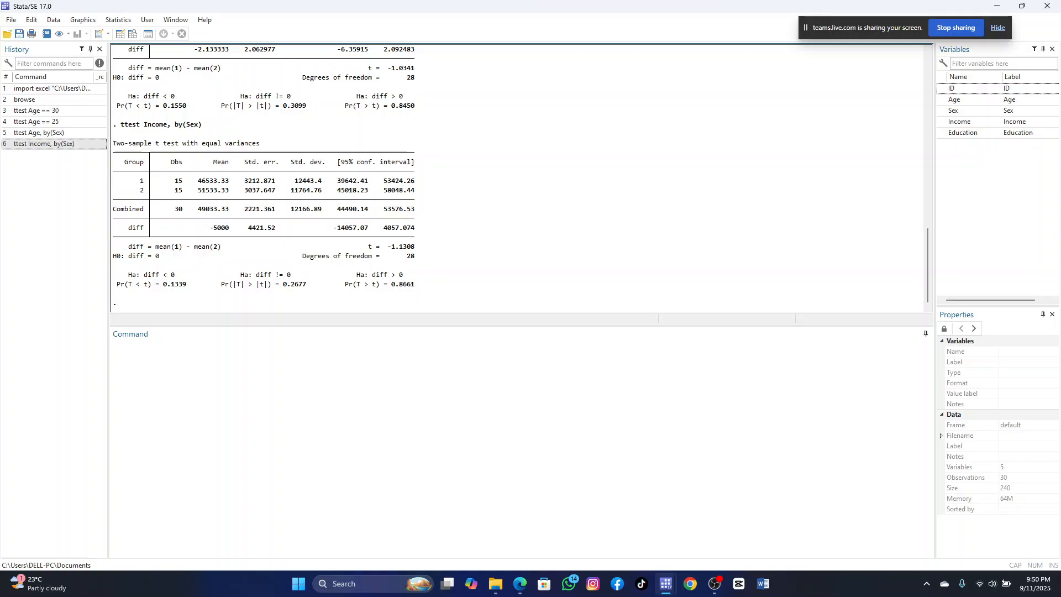
Review the do-file notes on interpreting the two-sample t-test and on when to use the Chi-Square Test of Independence.
mouse_move(666, 583)
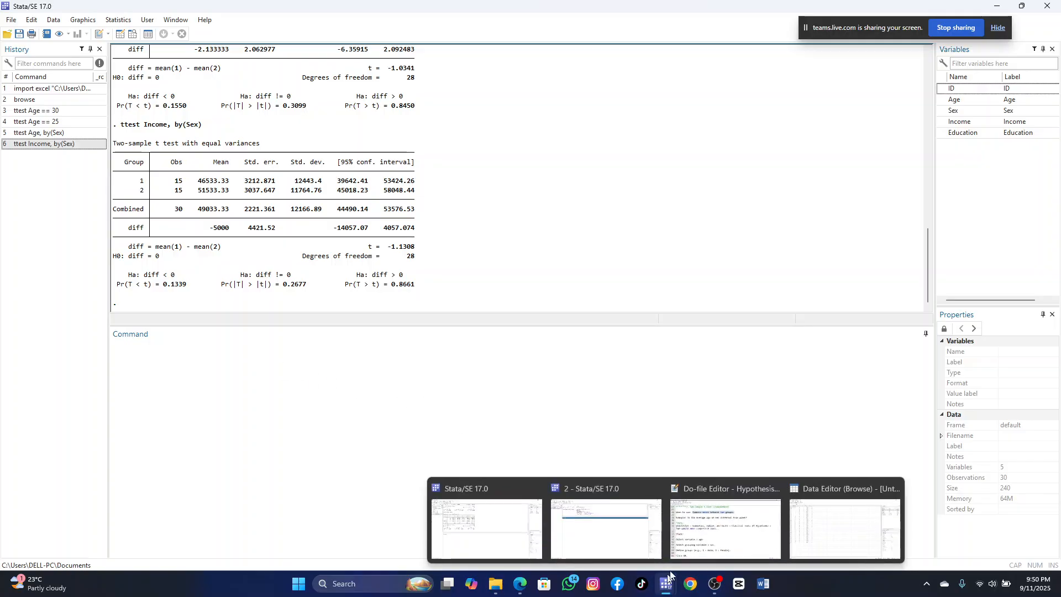
click(737, 544)
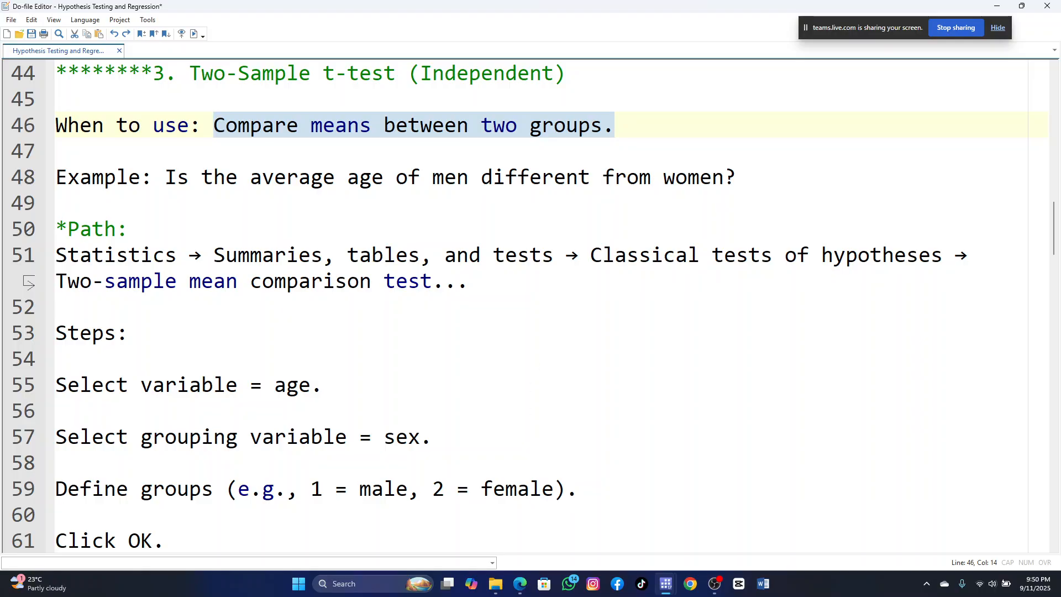
click(545, 359)
scroll(530, 304, down, 4)
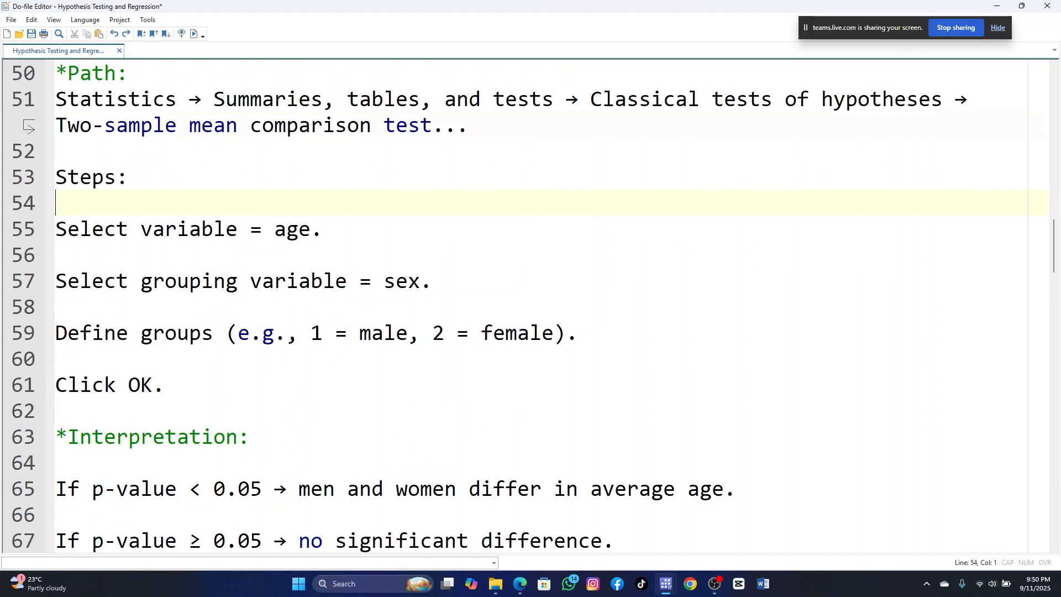
scroll(530, 304, down, 2)
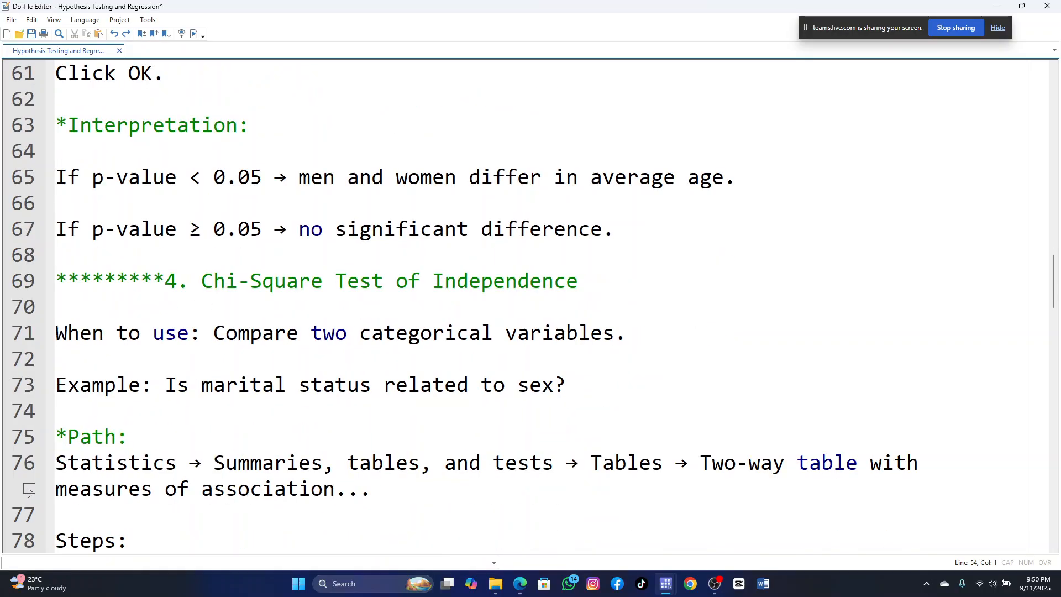
scroll(362, 361, up, 1)
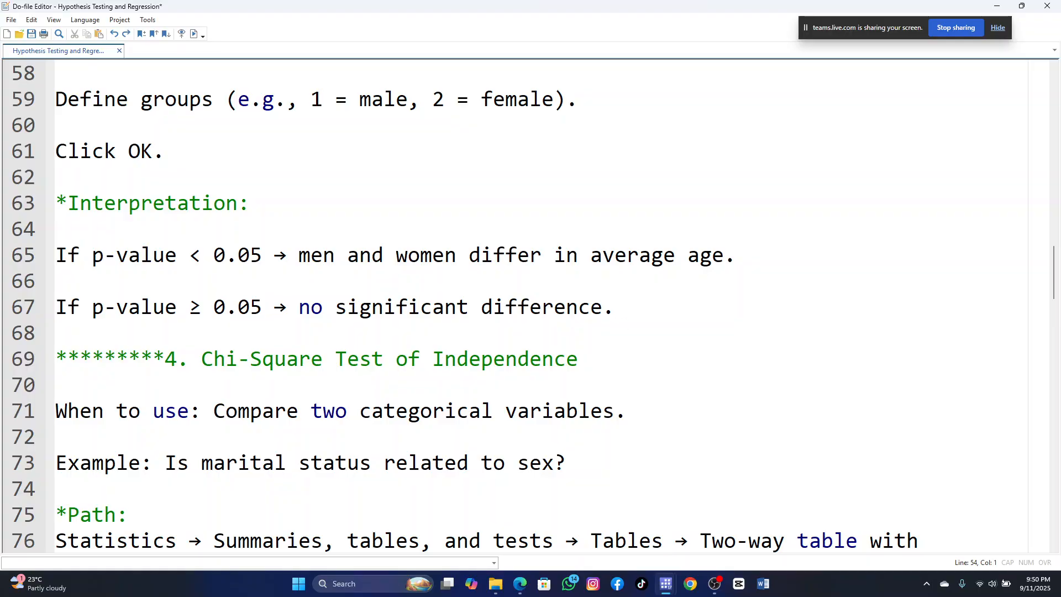
scroll(623, 343, down, 2)
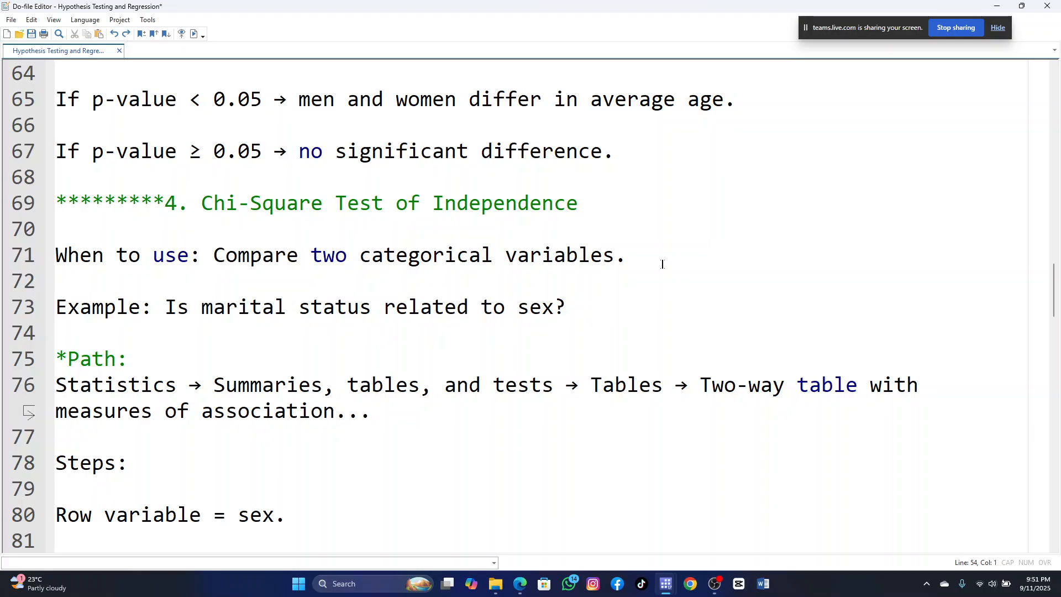
scroll(661, 263, up, 2)
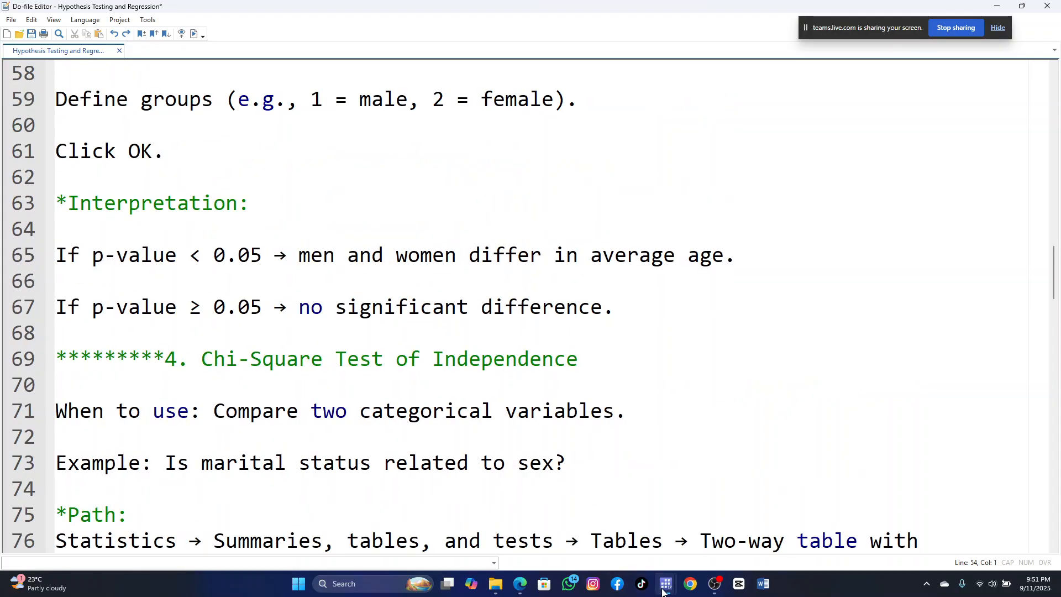
Return to the Stata session with the results and view the dataset in browse mode.
mouse_move(665, 592)
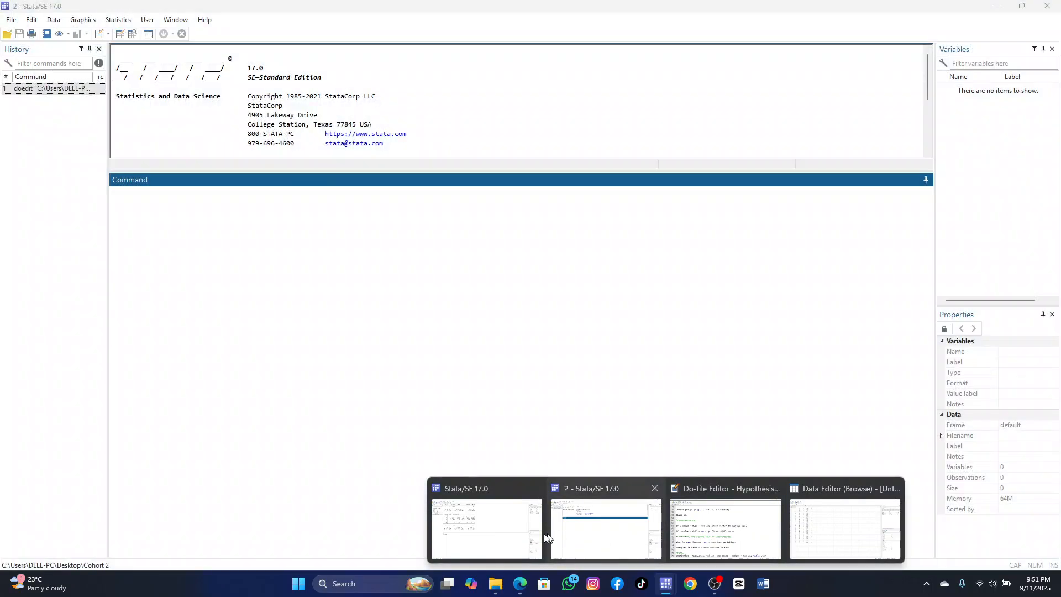
click(500, 544)
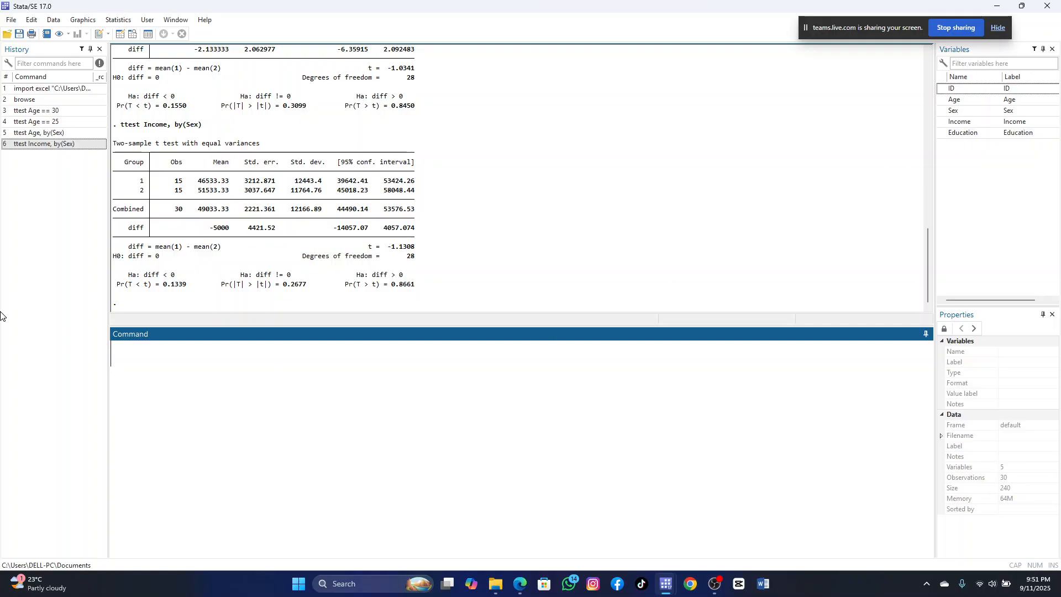
click(61, 24)
mouse_move(93, 47)
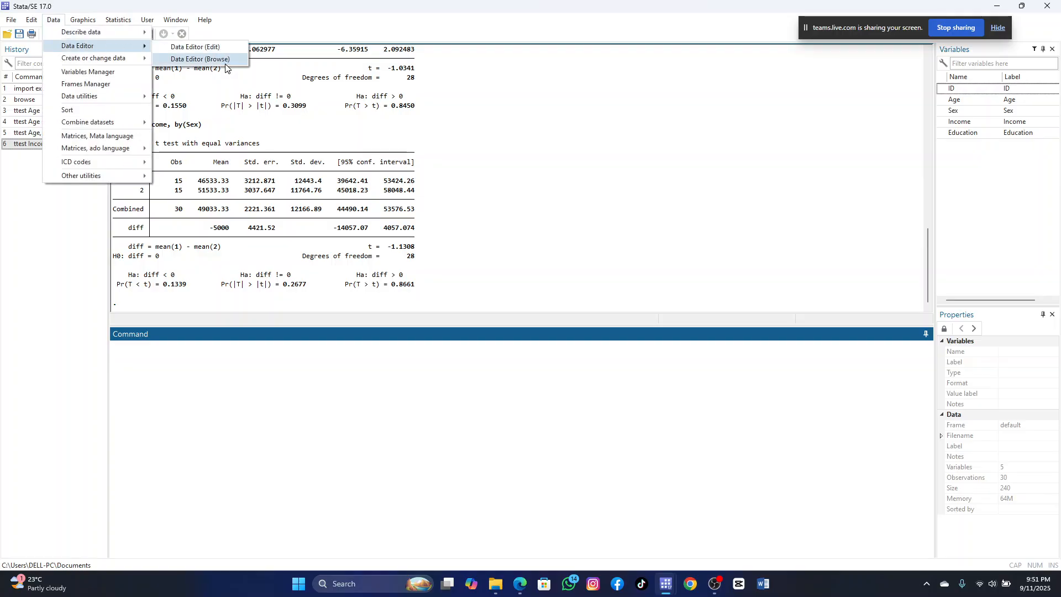
click(230, 60)
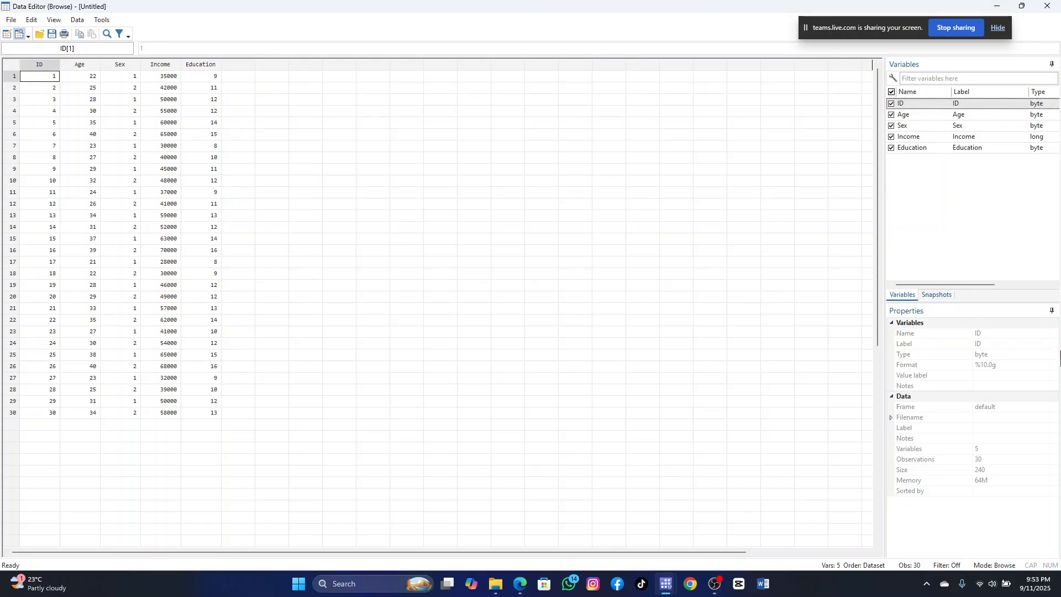
Read the example, path and steps for the Chi-Square Test of Independence in the do-file notes.
mouse_move(669, 584)
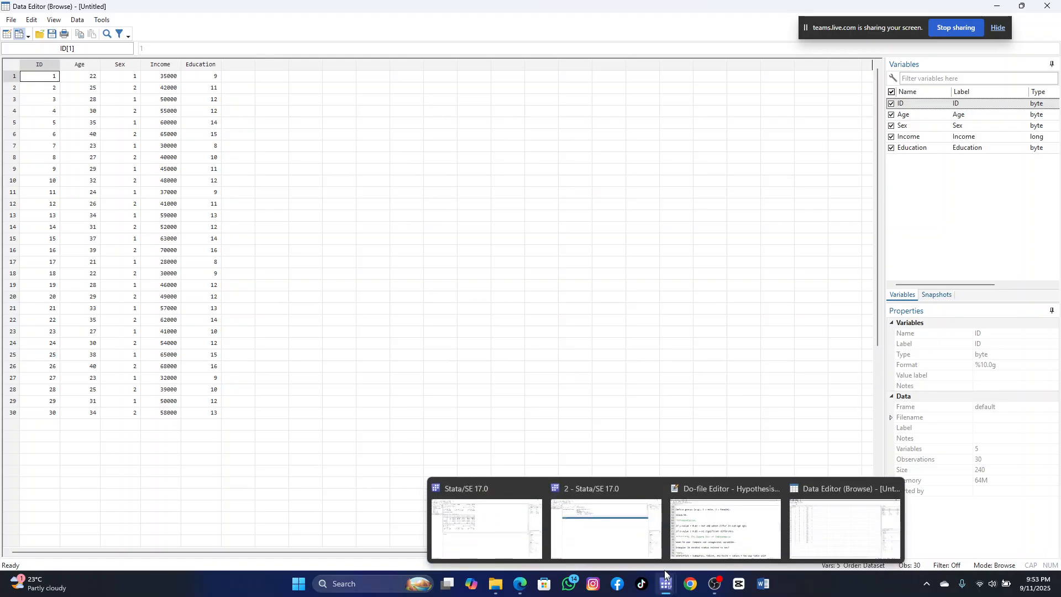
click(745, 537)
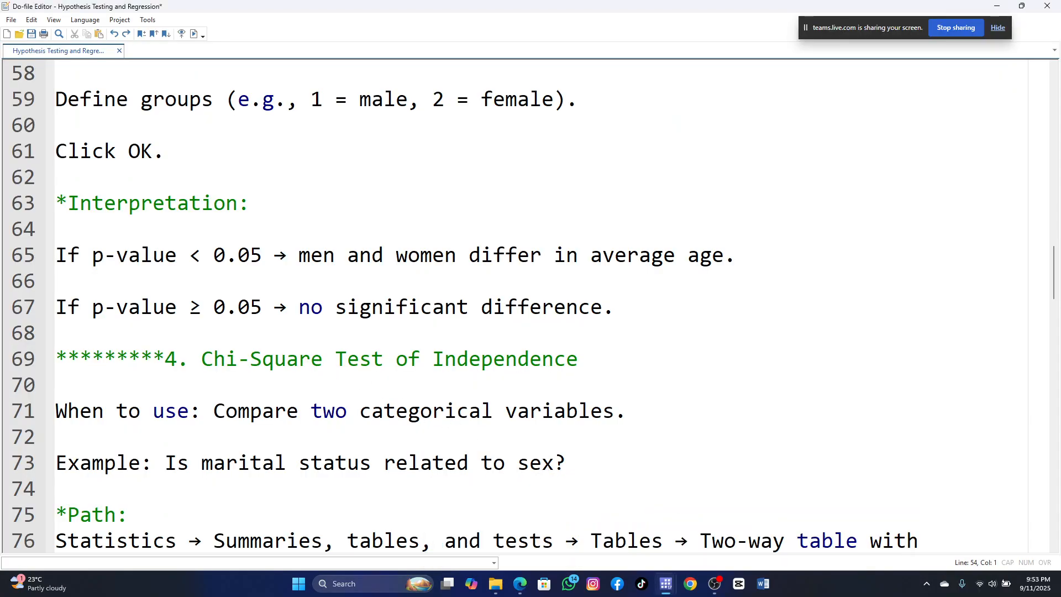
scroll(313, 334, down, 1)
scroll(312, 334, down, 1)
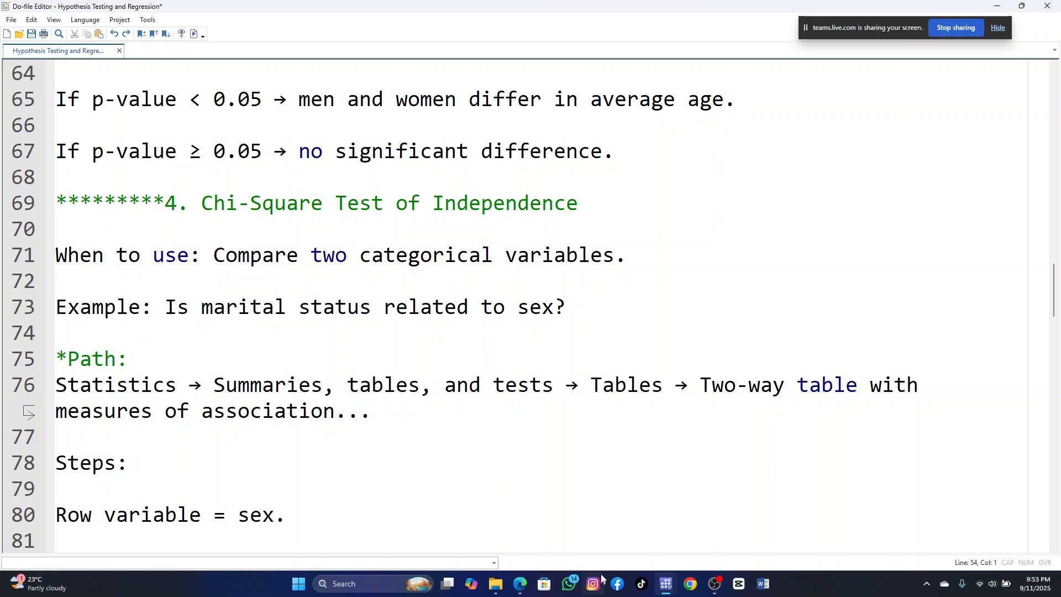
Create a two-way table with measures of association, using Sex as the row variable and Education as the column variable.
mouse_move(669, 592)
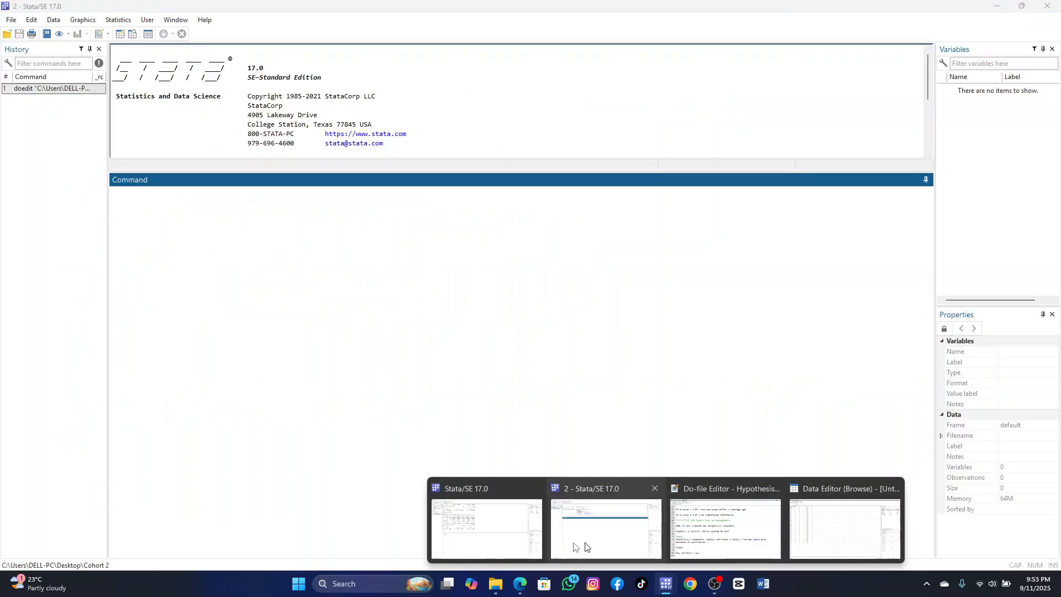
click(483, 544)
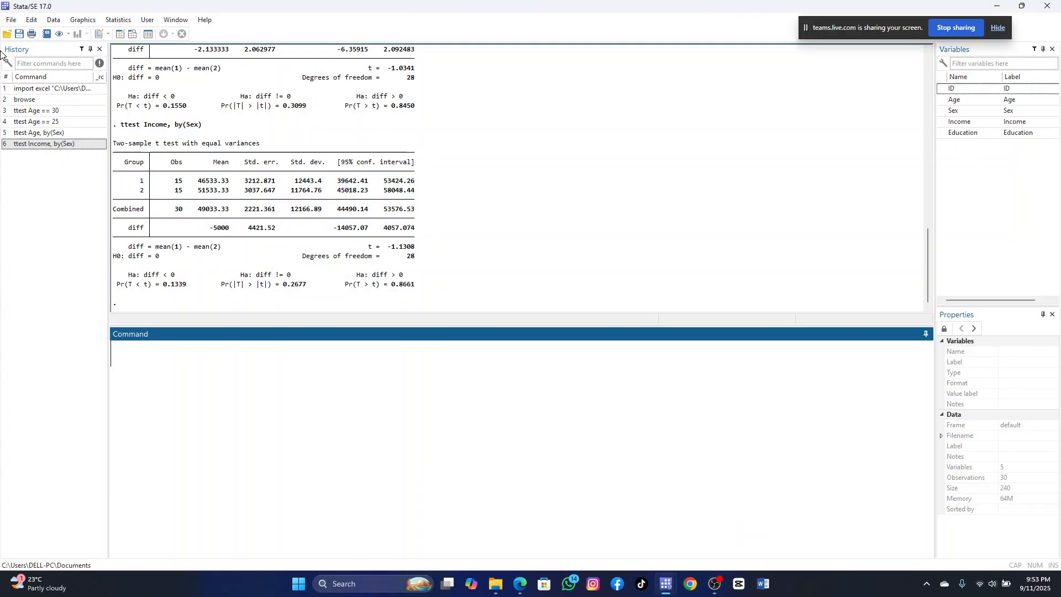
click(112, 21)
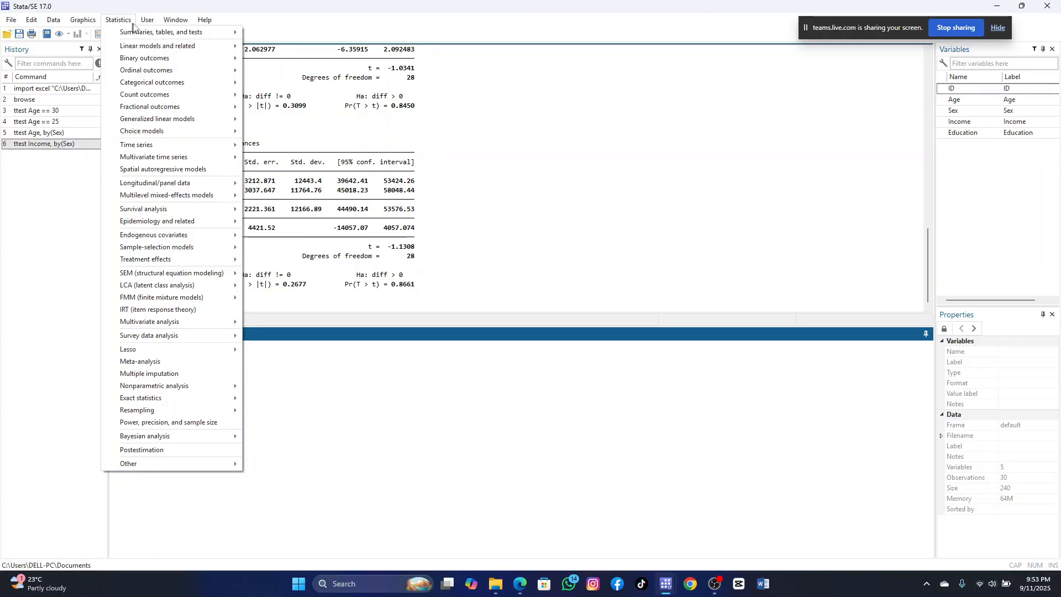
click(131, 20)
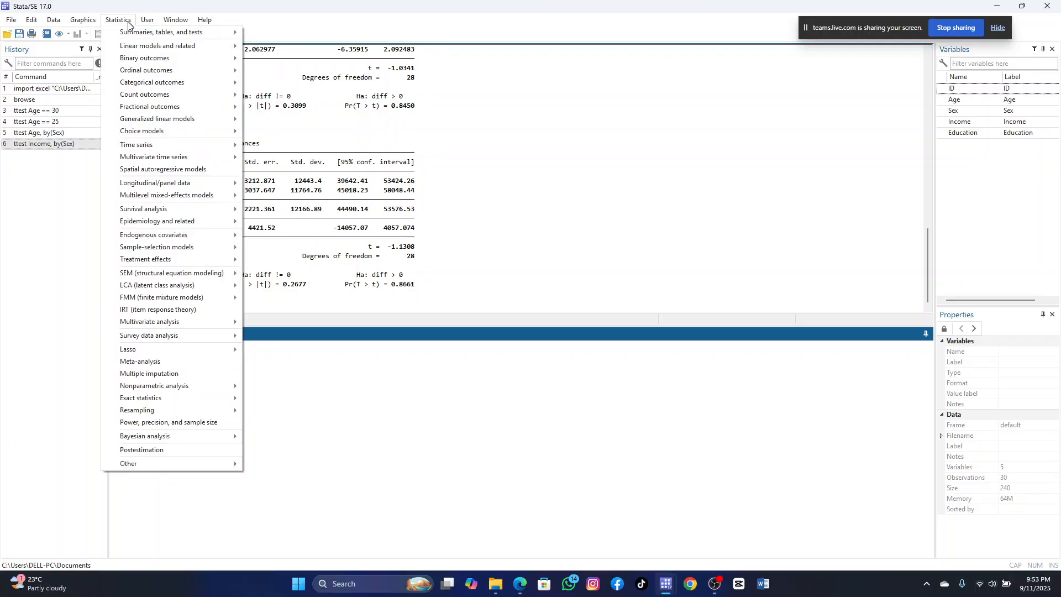
mouse_move(190, 33)
mouse_move(315, 34)
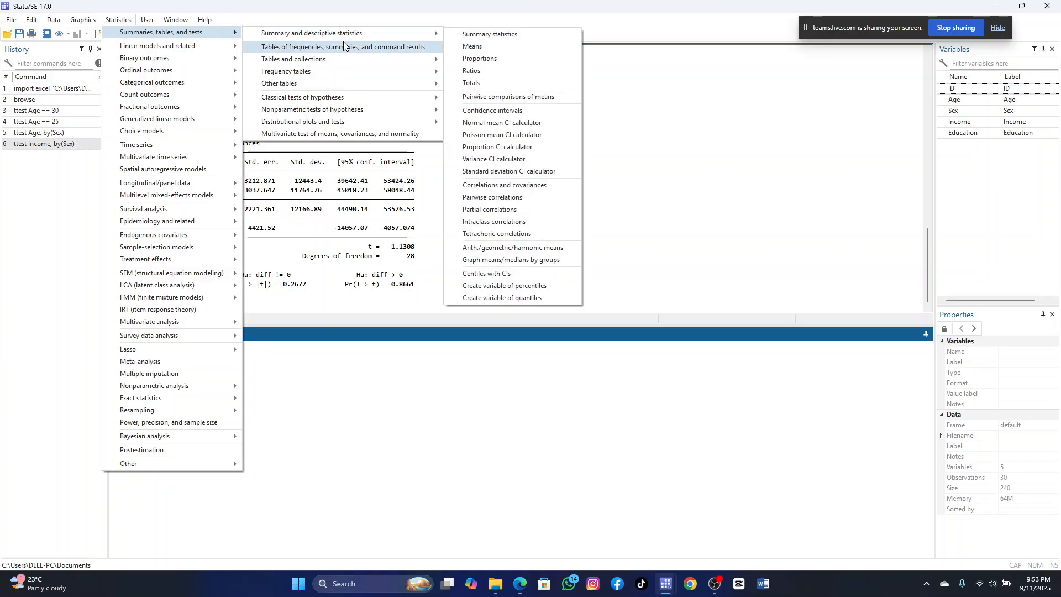
mouse_move(348, 36)
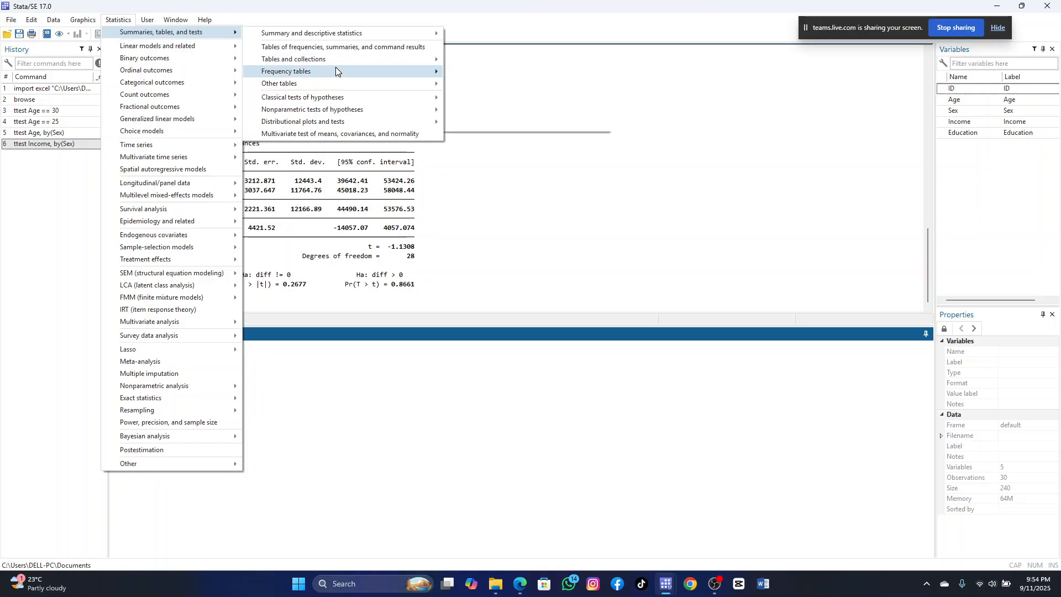
mouse_move(336, 67)
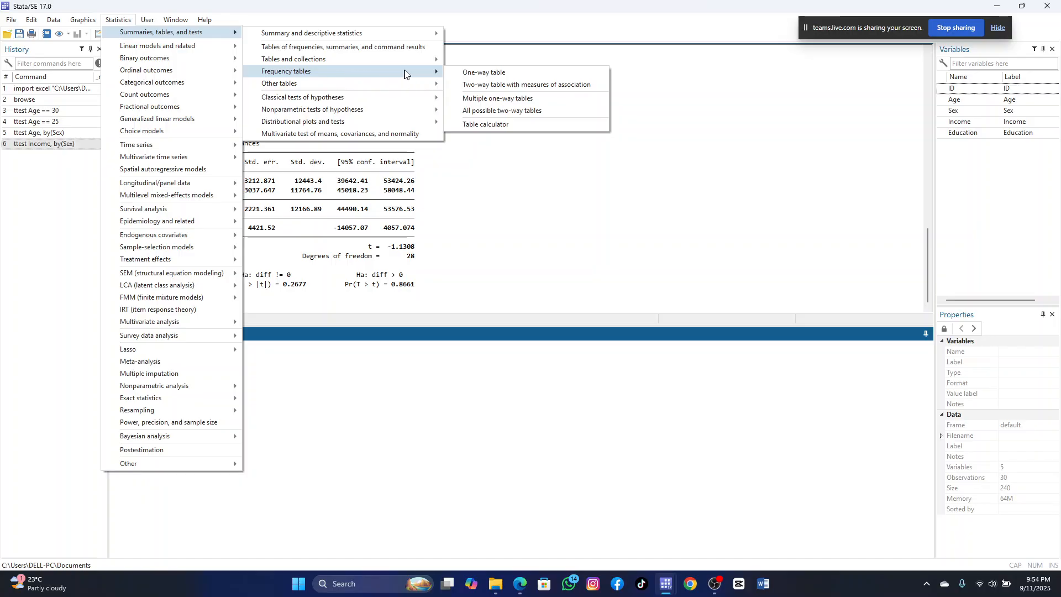
click(518, 86)
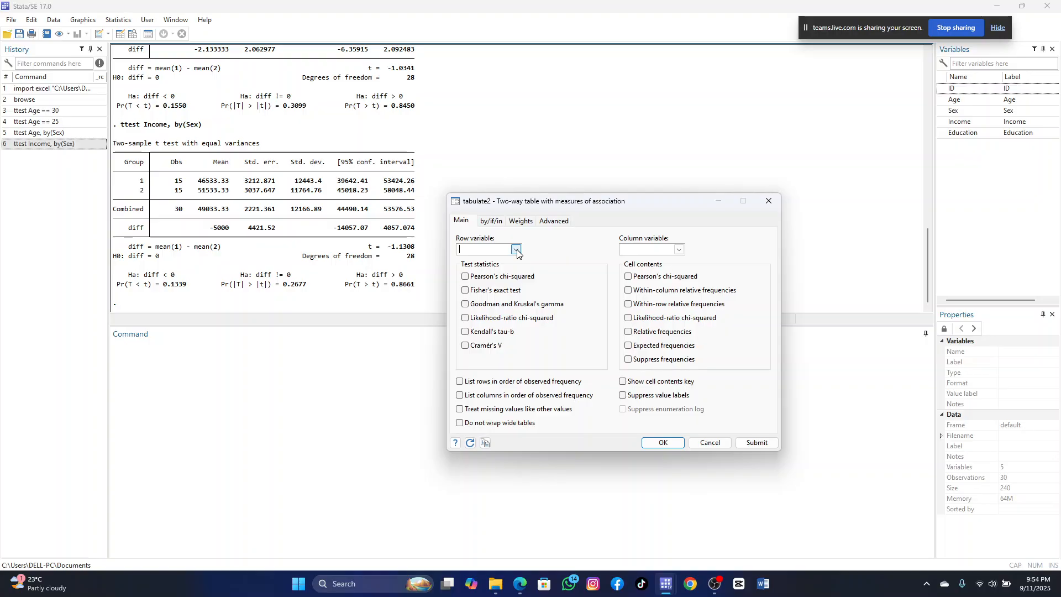
click(516, 250)
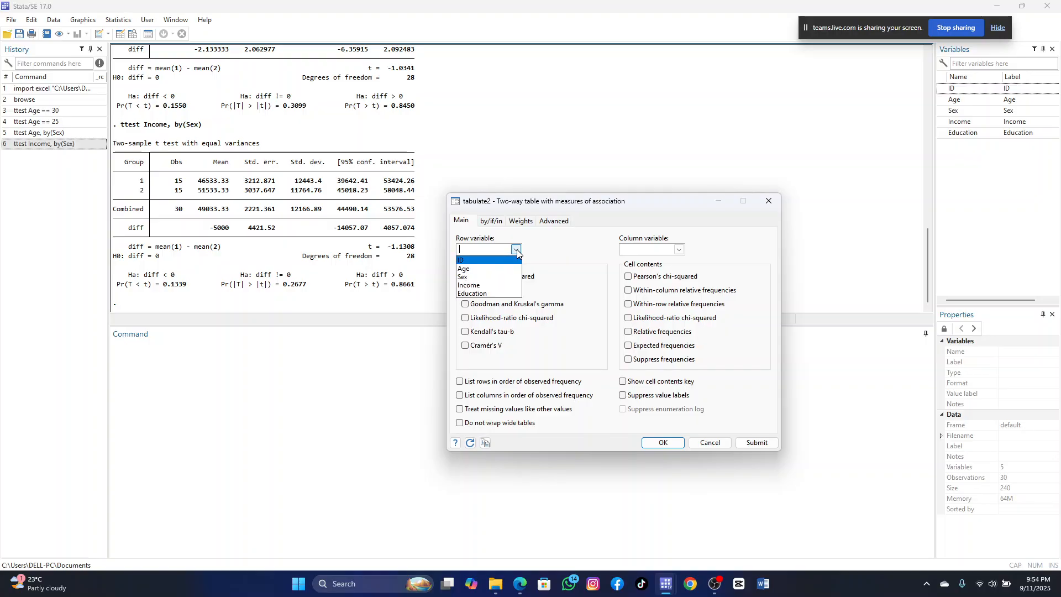
click(482, 278)
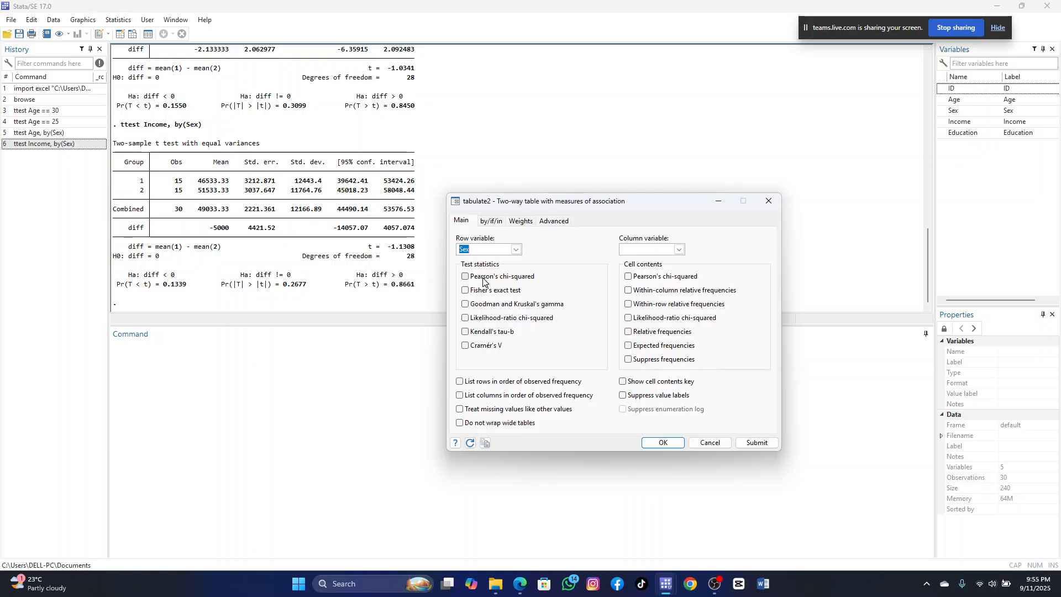
click(679, 249)
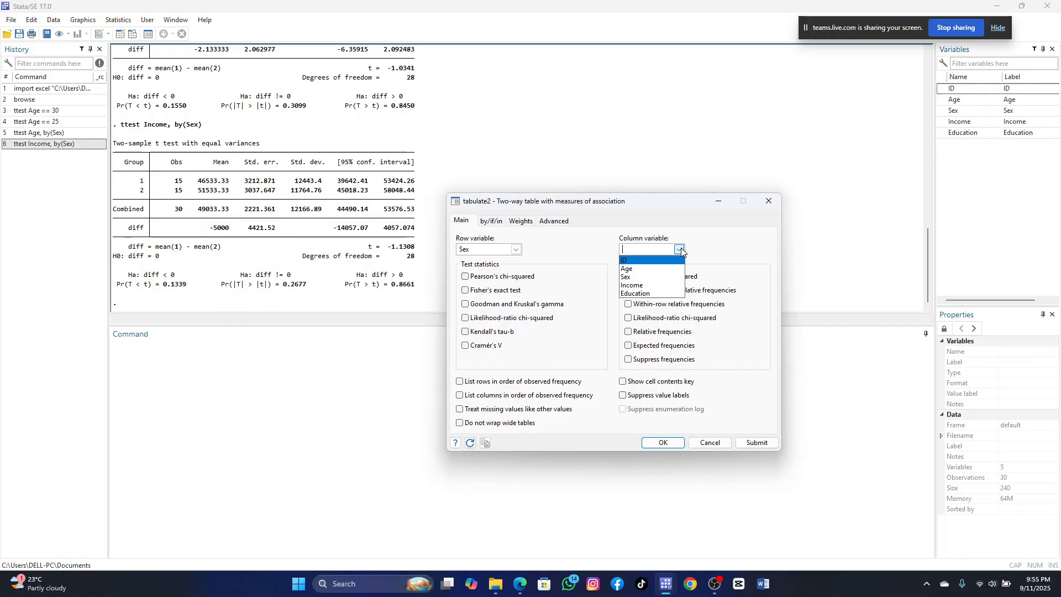
click(655, 294)
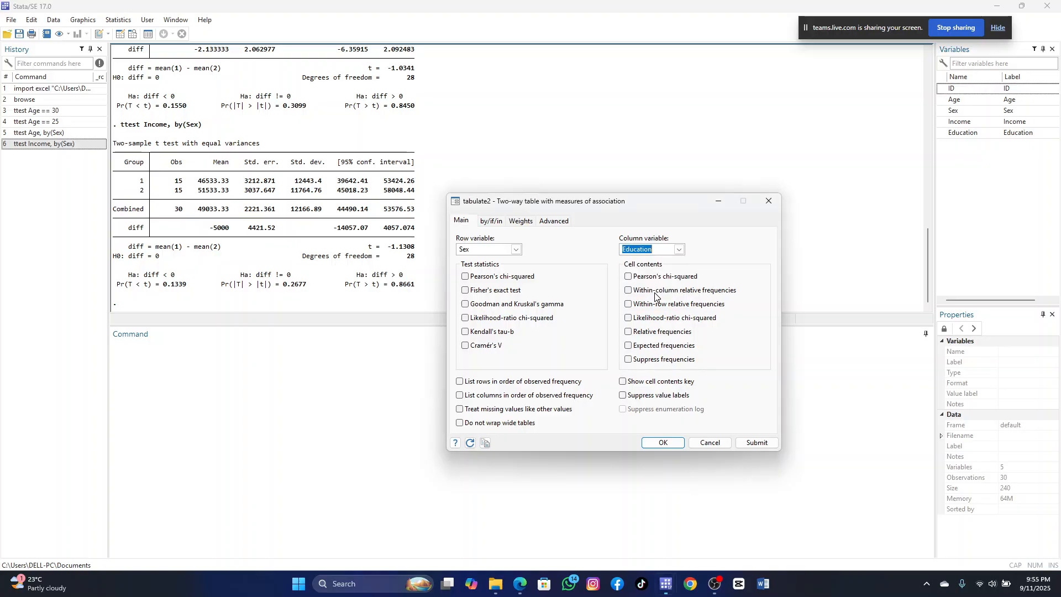
click(663, 444)
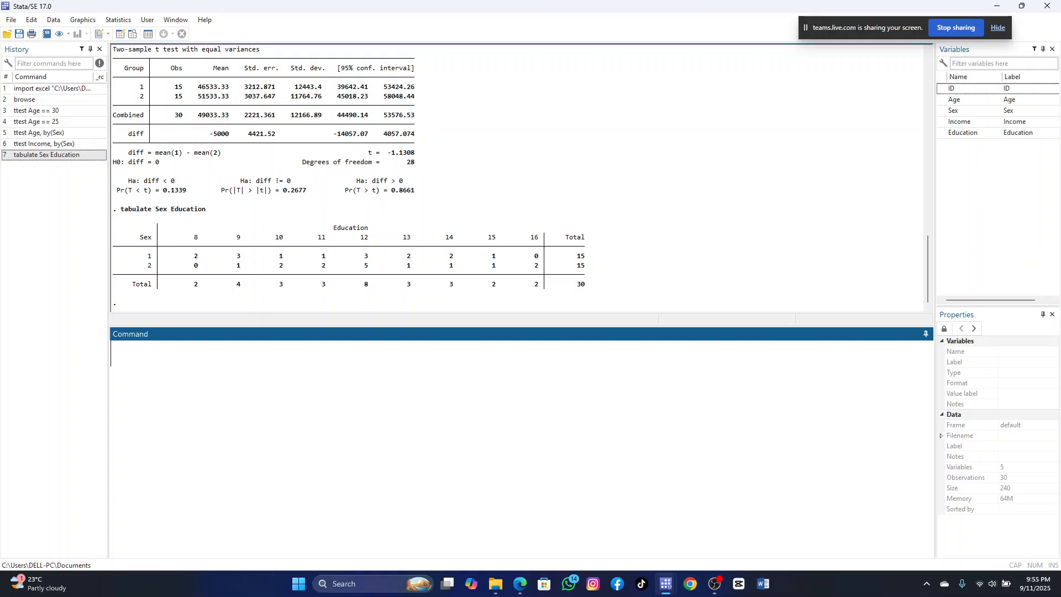
text(ge)
text(n)
key(BackSpace)
key(BackSpace)
key(BackSpace)
key(BackSpace)
text(sort)
key(BackSpace)
key(BackSpace)
key(BackSpace)
key(BackSpace)
Sort the dataset in ascending order by Education.
click(58, 22)
click(97, 108)
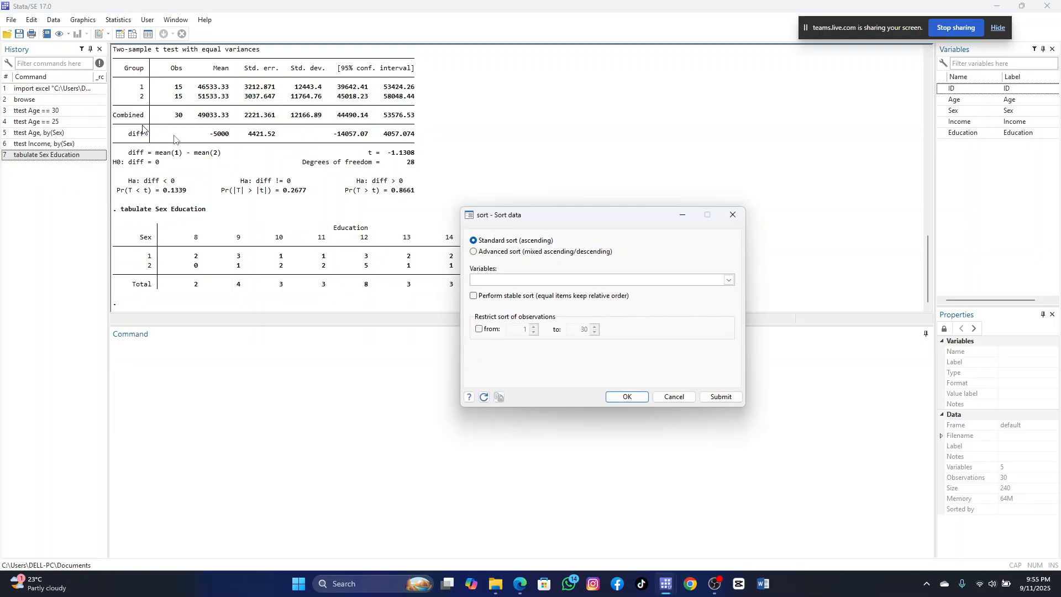
click(730, 281)
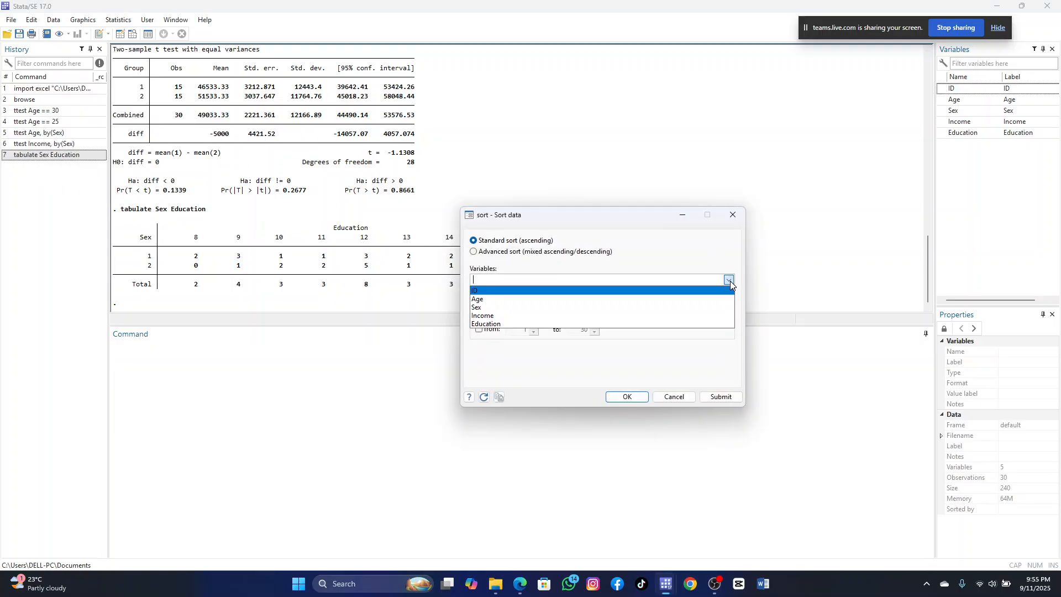
click(628, 324)
click(628, 325)
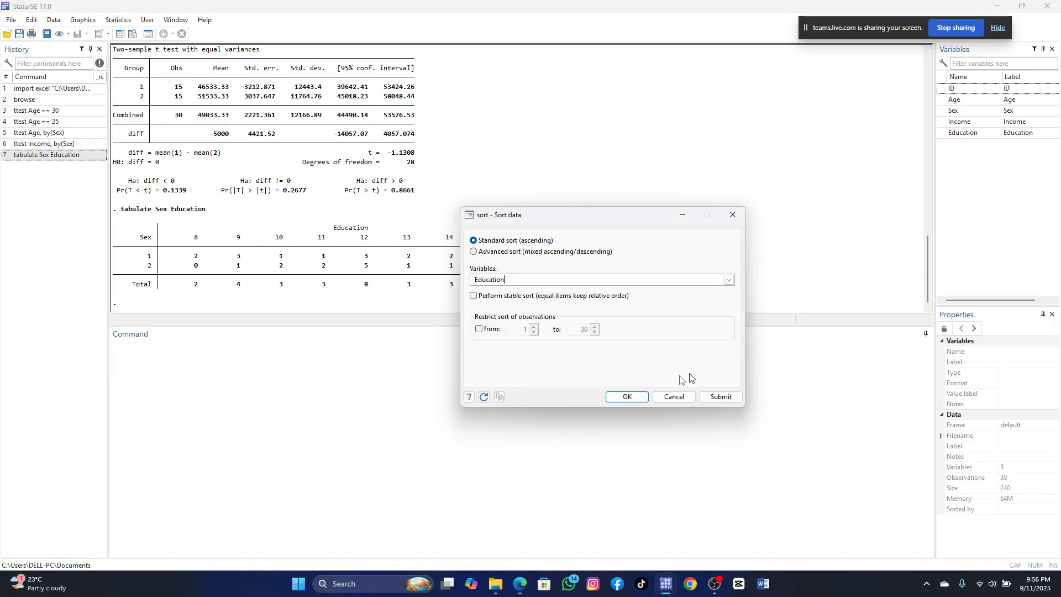
click(626, 397)
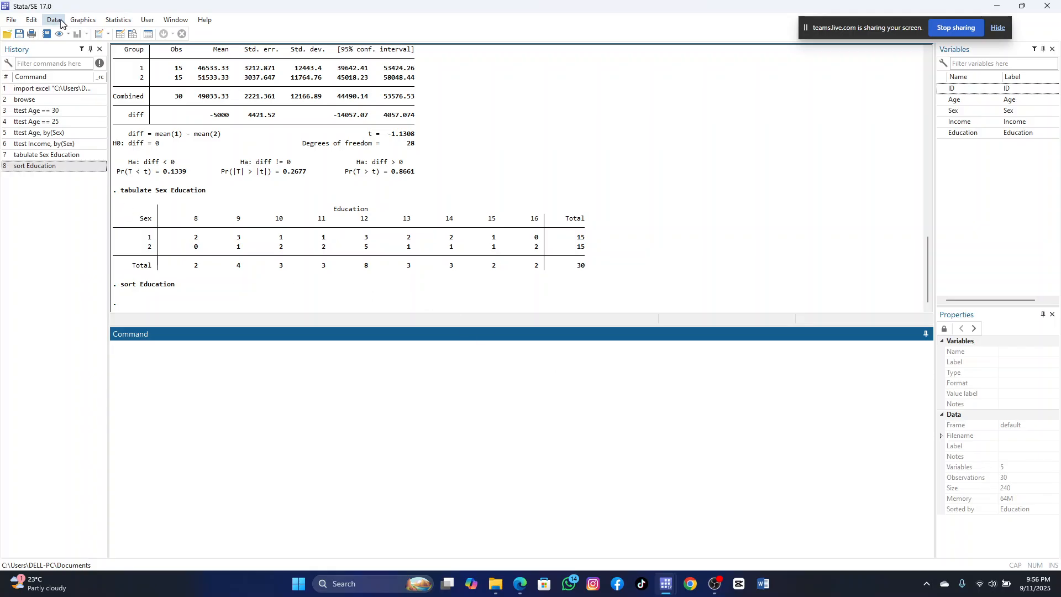
View the sorted dataset in browse mode, then return to the results.
click(54, 21)
mouse_move(117, 45)
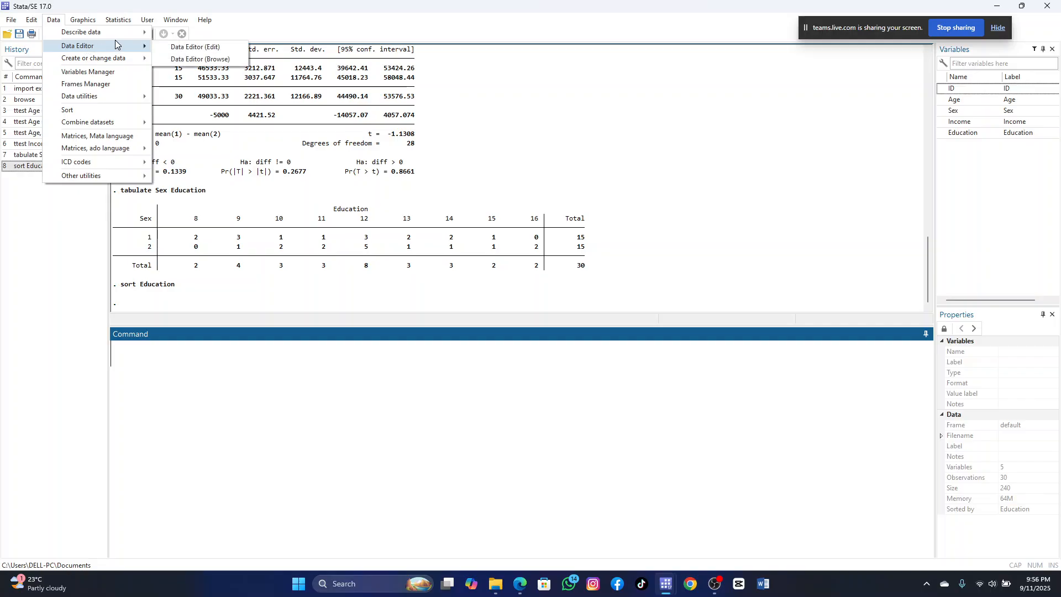
click(197, 59)
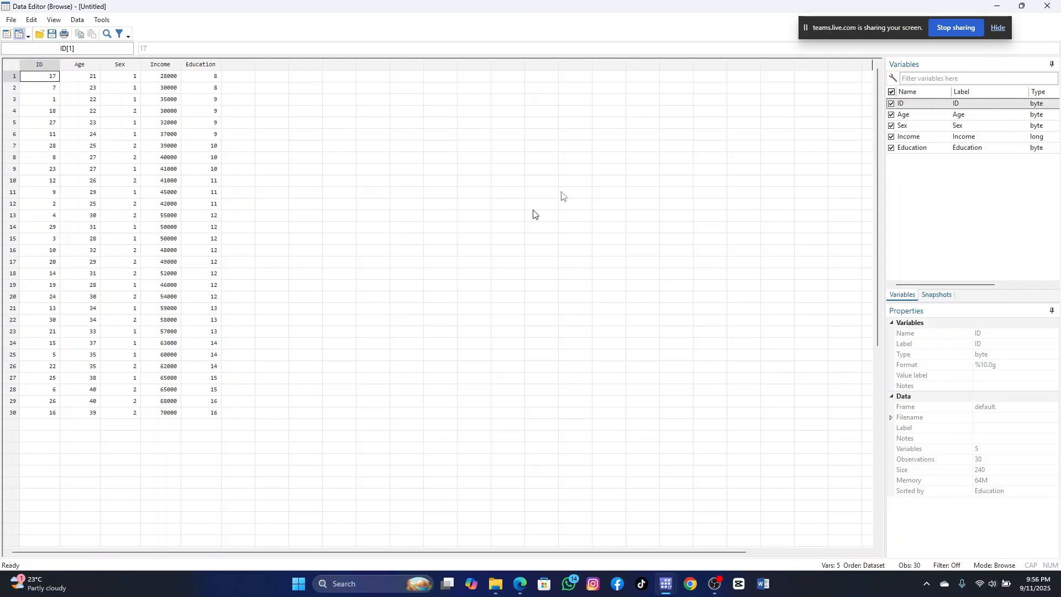
click(999, 7)
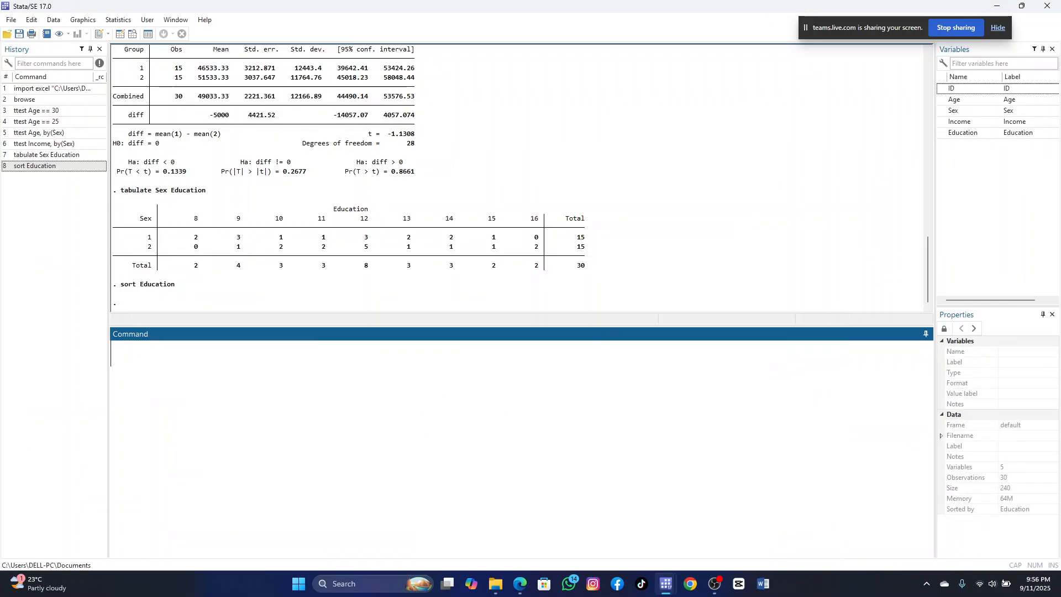
Generate a new variable edu_level filled with missing values using the command gen edu_level =.
text(gen edu)
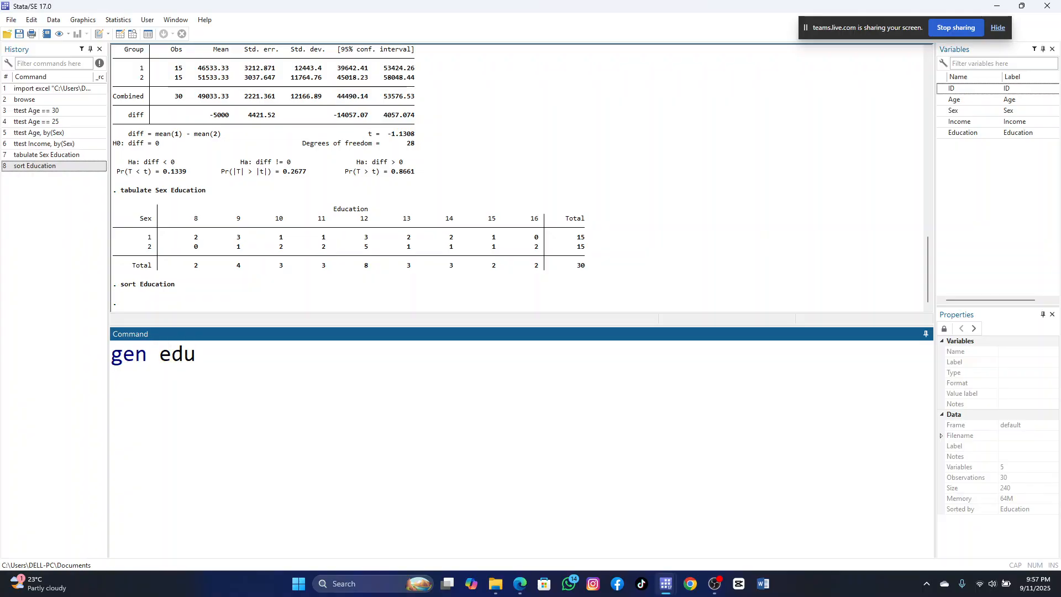
text(_e)
key(BackSpace)
text(level)
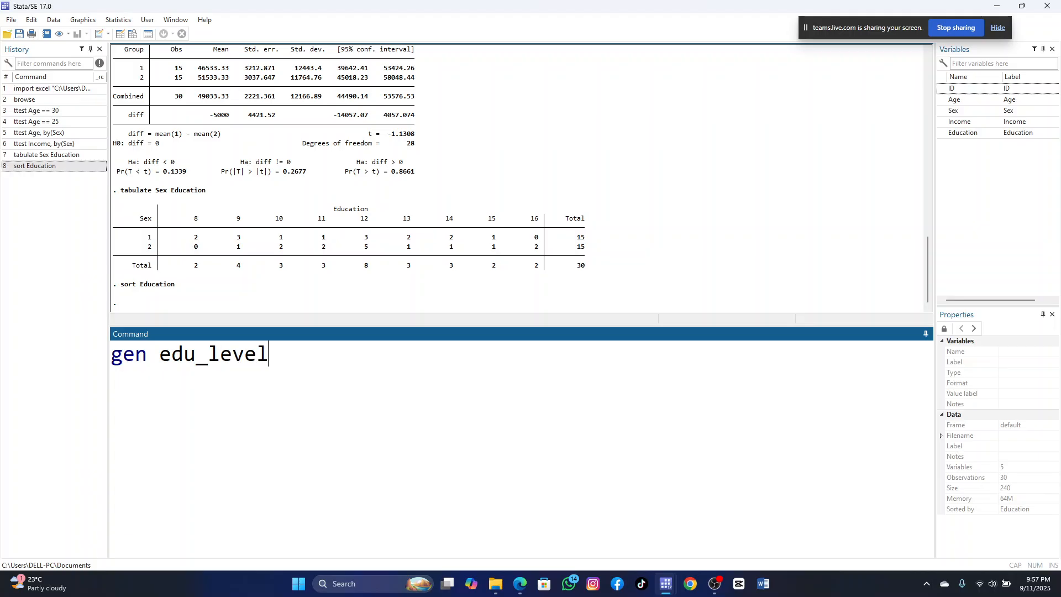
text( = .)
key(Return)
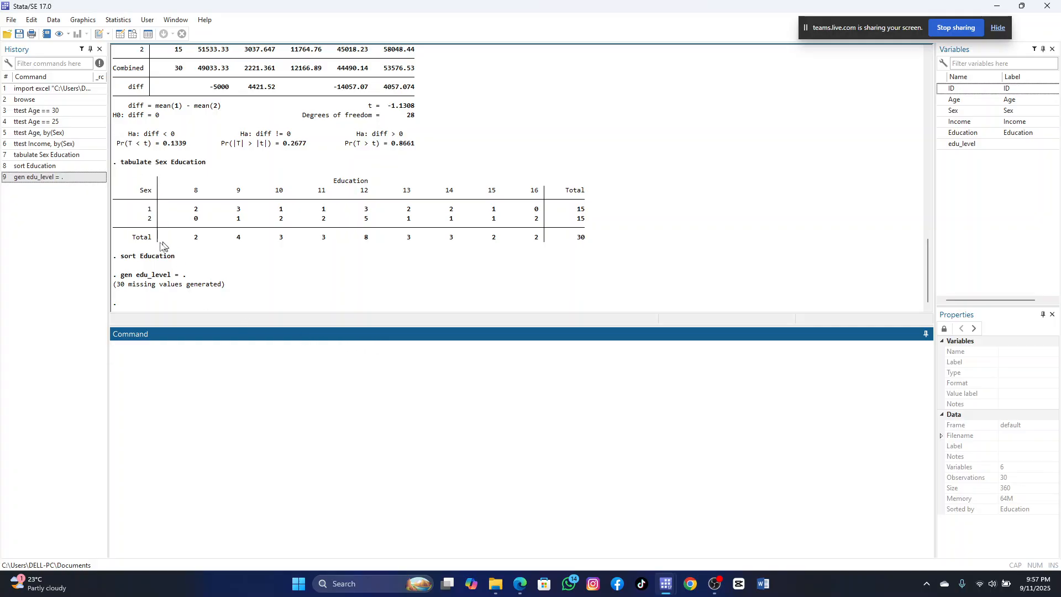
click(56, 23)
mouse_move(126, 61)
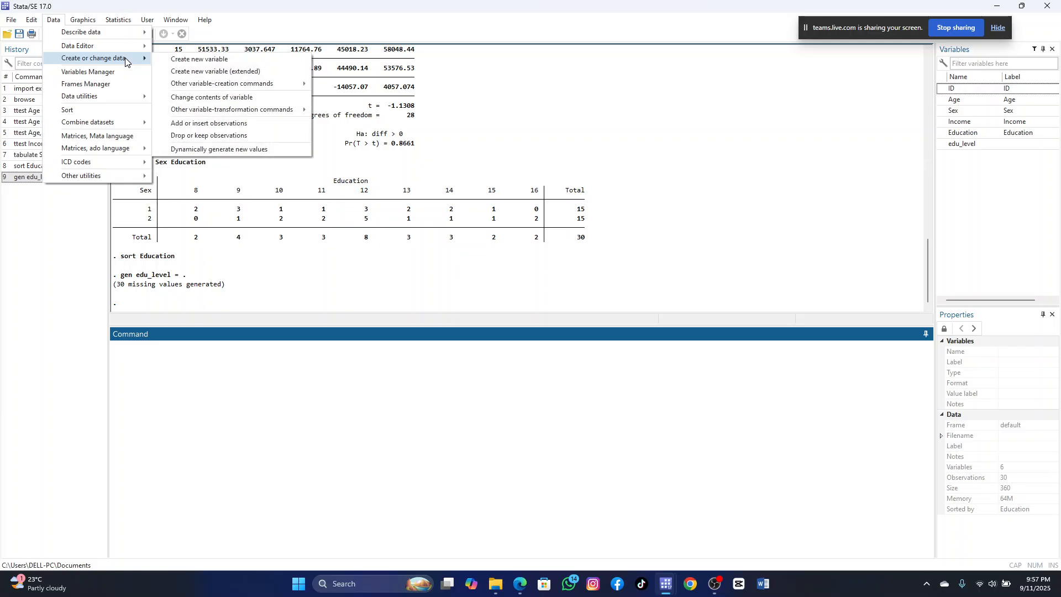
click(297, 355)
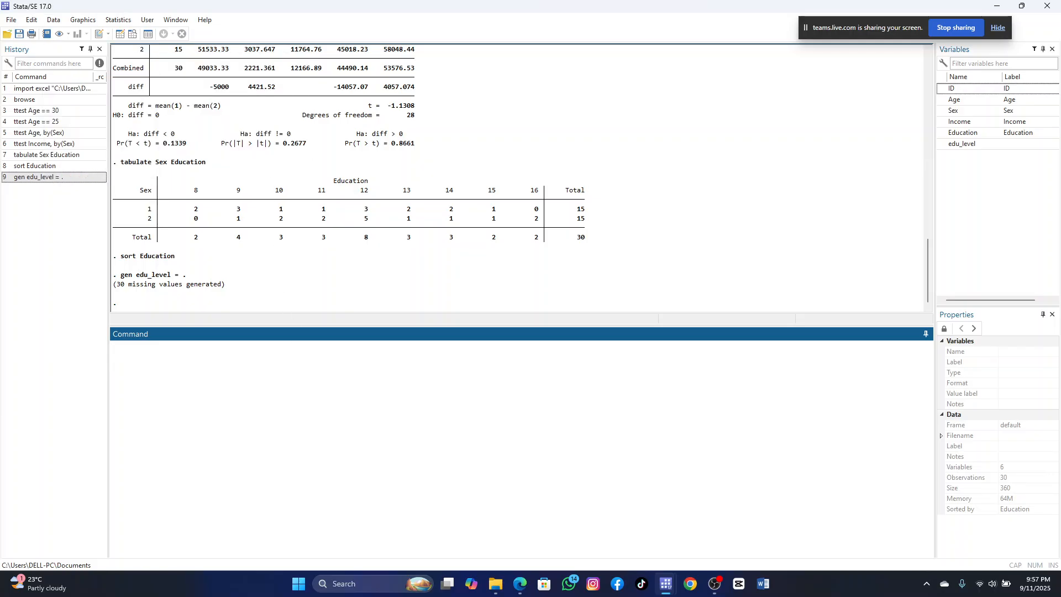
Drop the edu_level variable from the dataset.
text(drop)
double_click(945, 146)
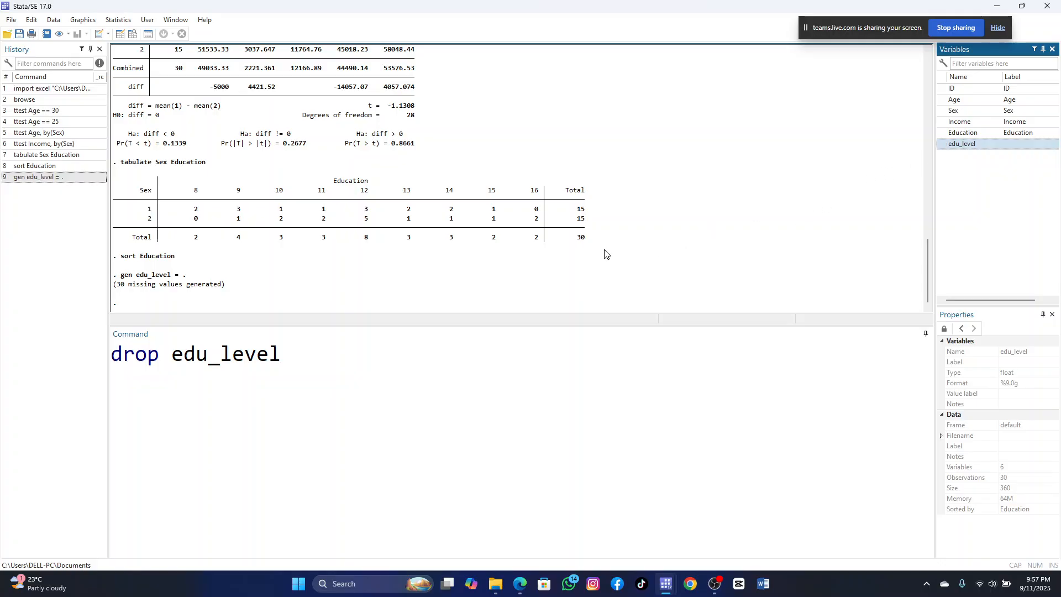
triple_click(491, 233)
drag(490, 233, 127, 161)
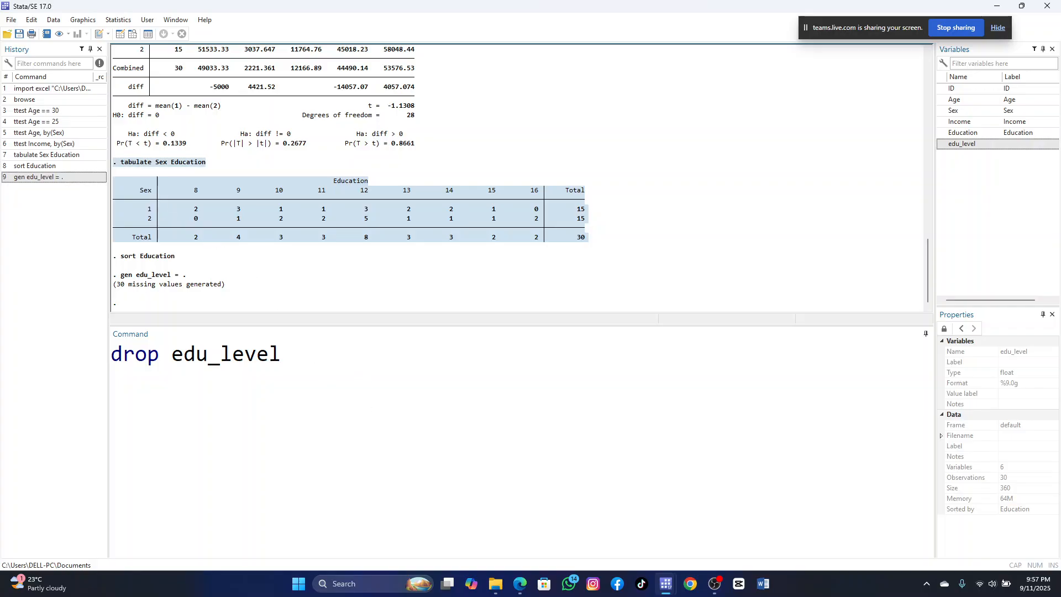
click(282, 355)
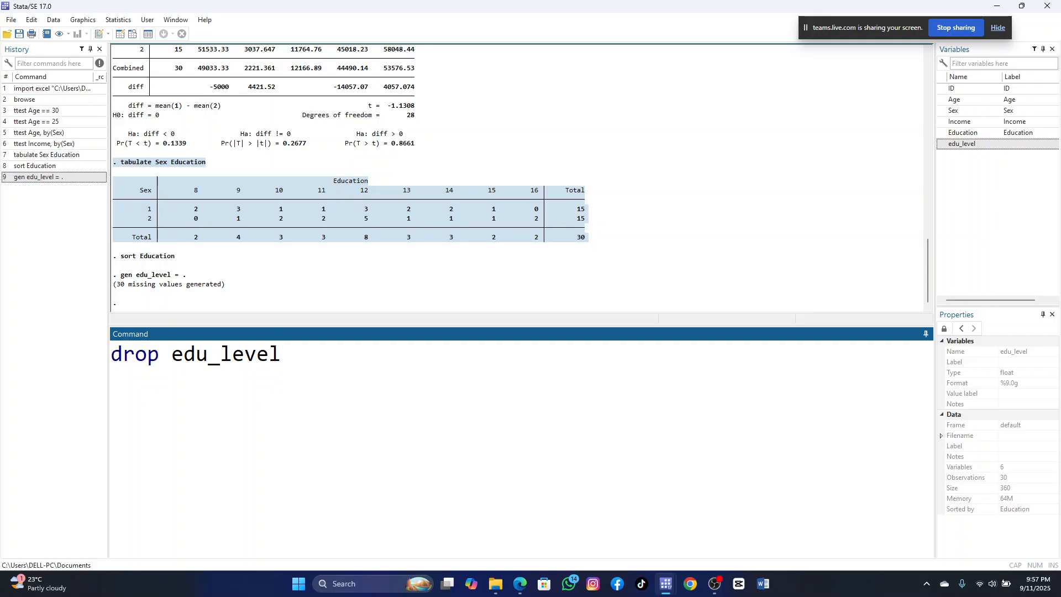
key(Return)
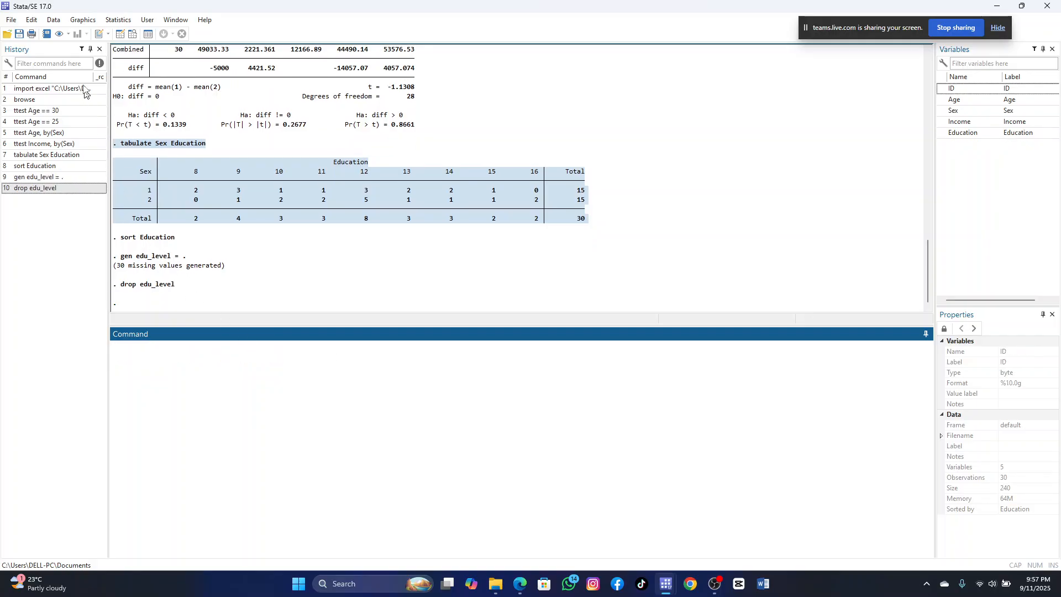
Create a two-way table of Sex by Education with Pearson's chi-squared included in the cell contents.
click(127, 21)
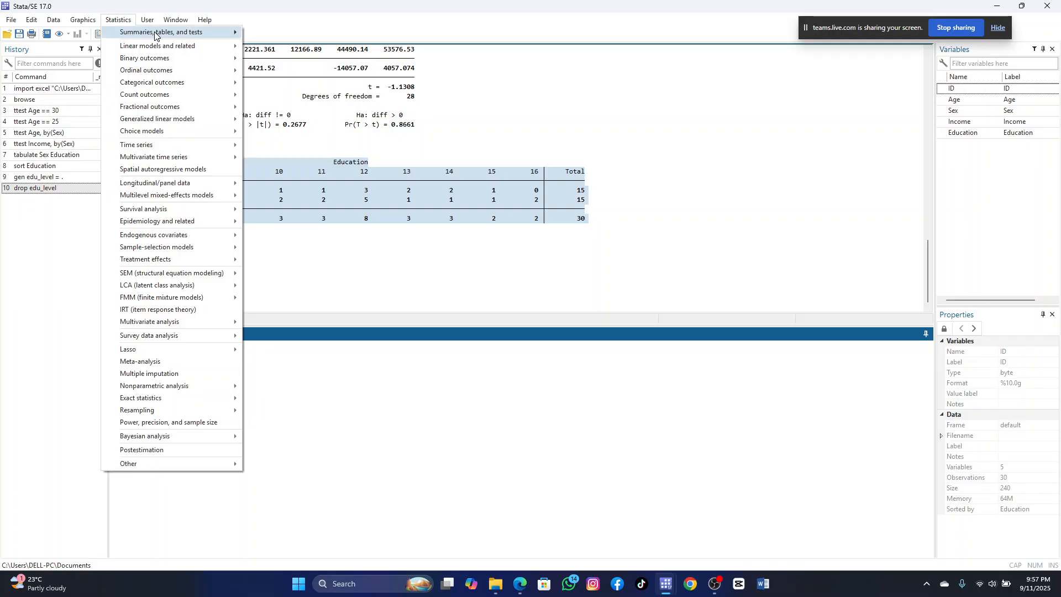
mouse_move(157, 33)
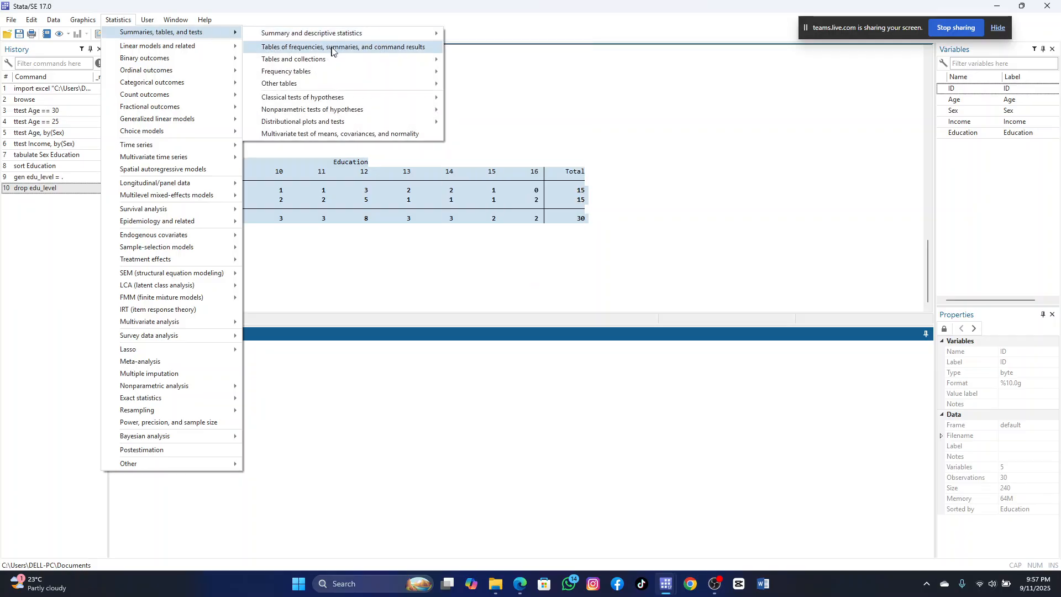
mouse_move(338, 76)
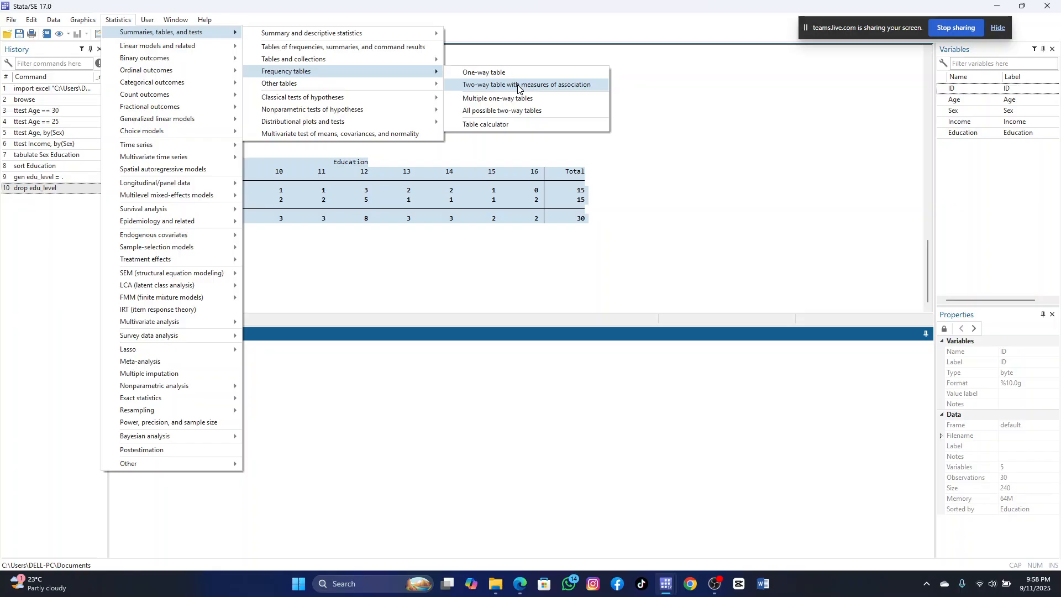
click(518, 86)
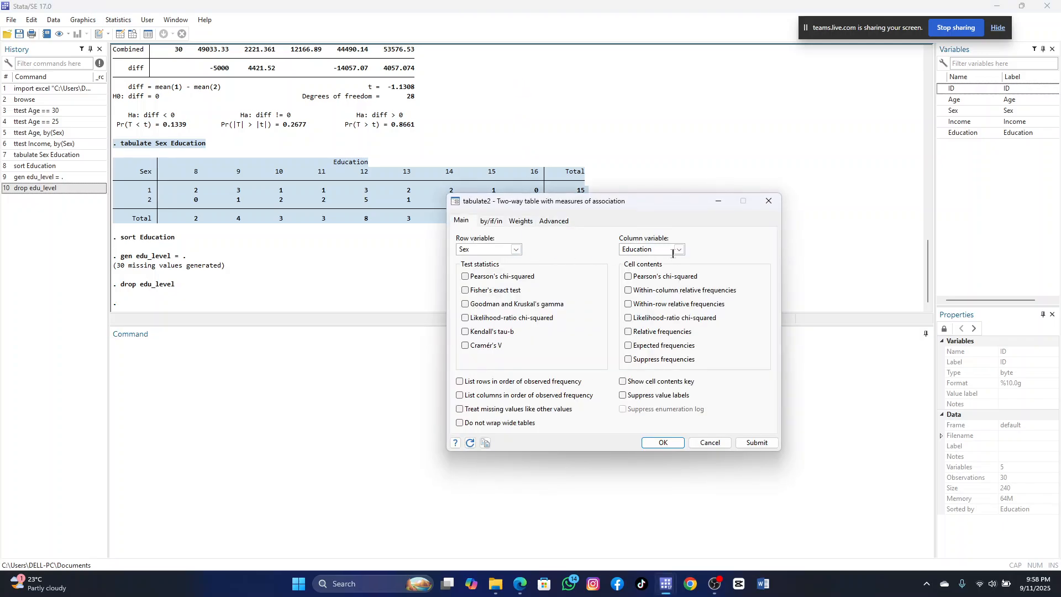
click(631, 280)
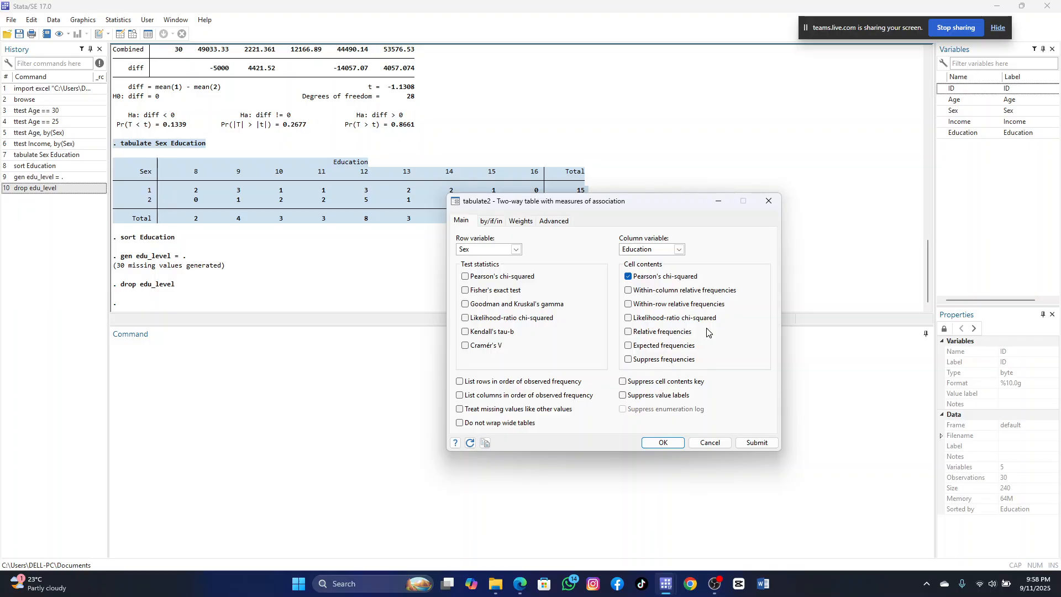
click(665, 443)
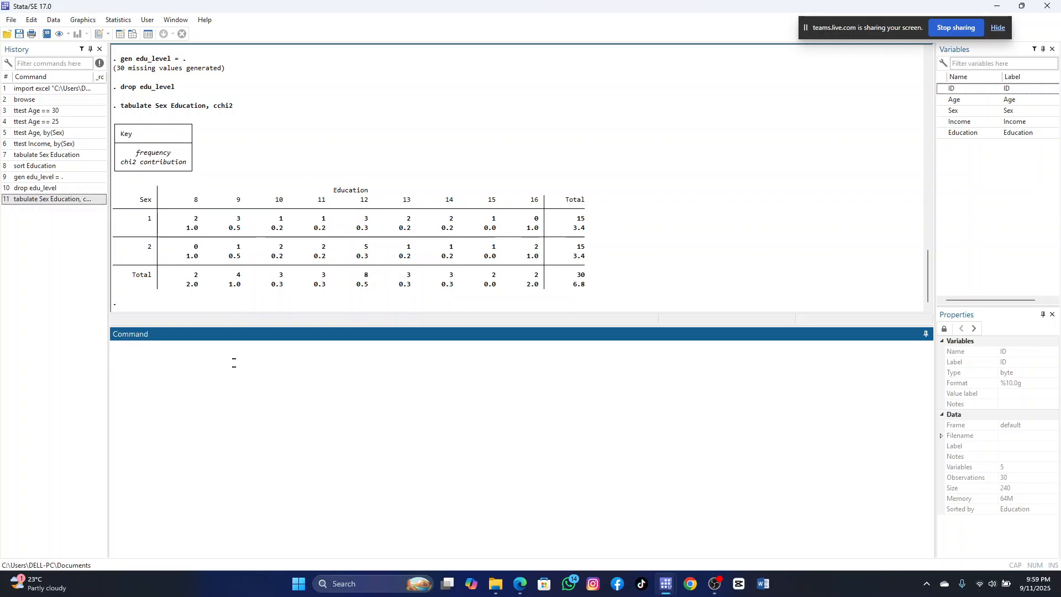
Try to create a float variable named edu_level at the end of the dataset with the expression "=.".
click(55, 20)
mouse_move(127, 58)
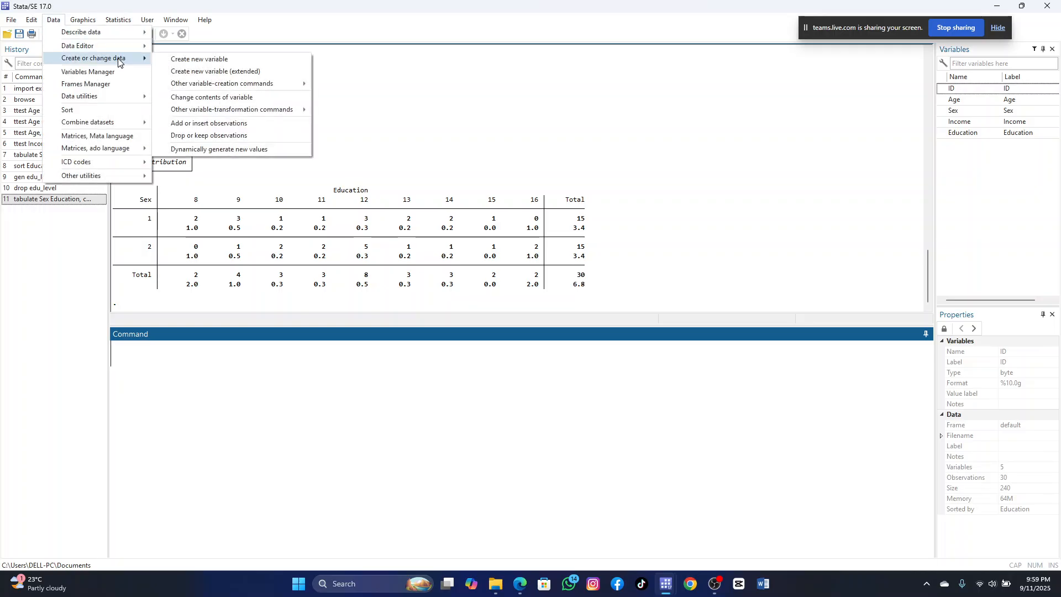
click(195, 59)
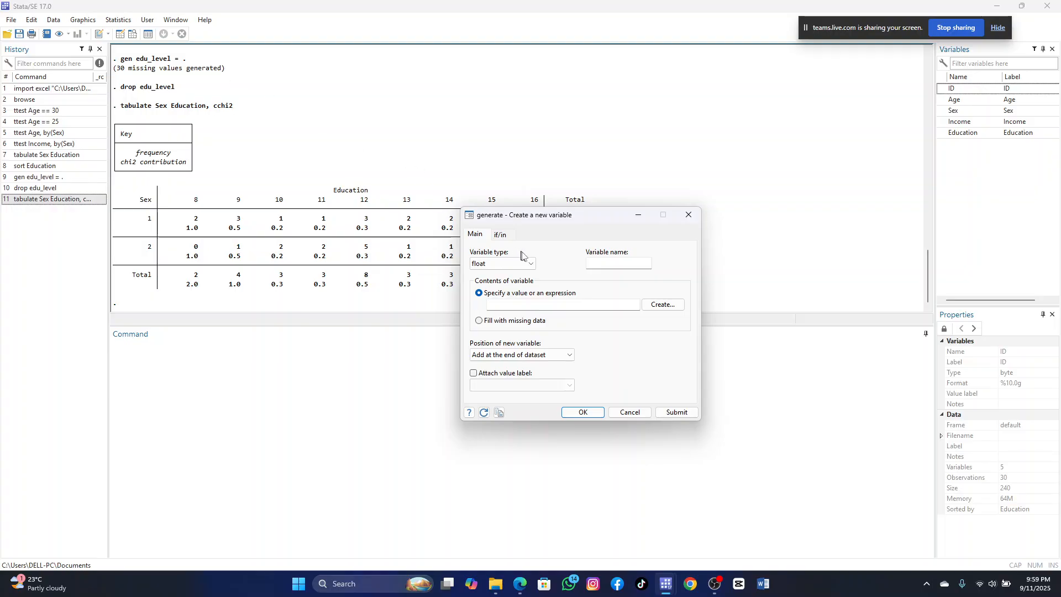
click(613, 264)
text(edu_level)
click(662, 304)
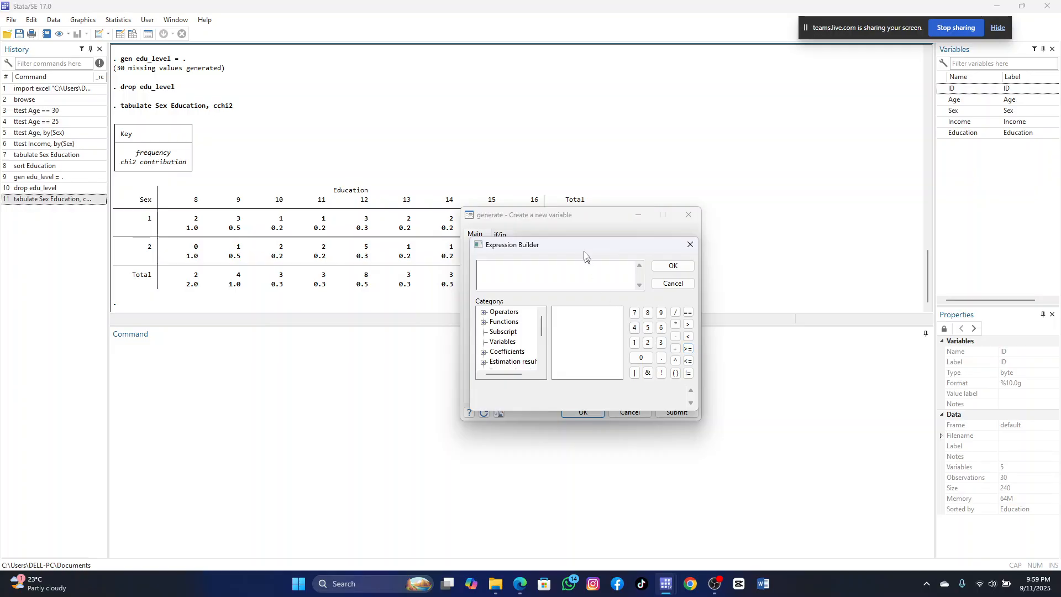
click(588, 220)
click(556, 275)
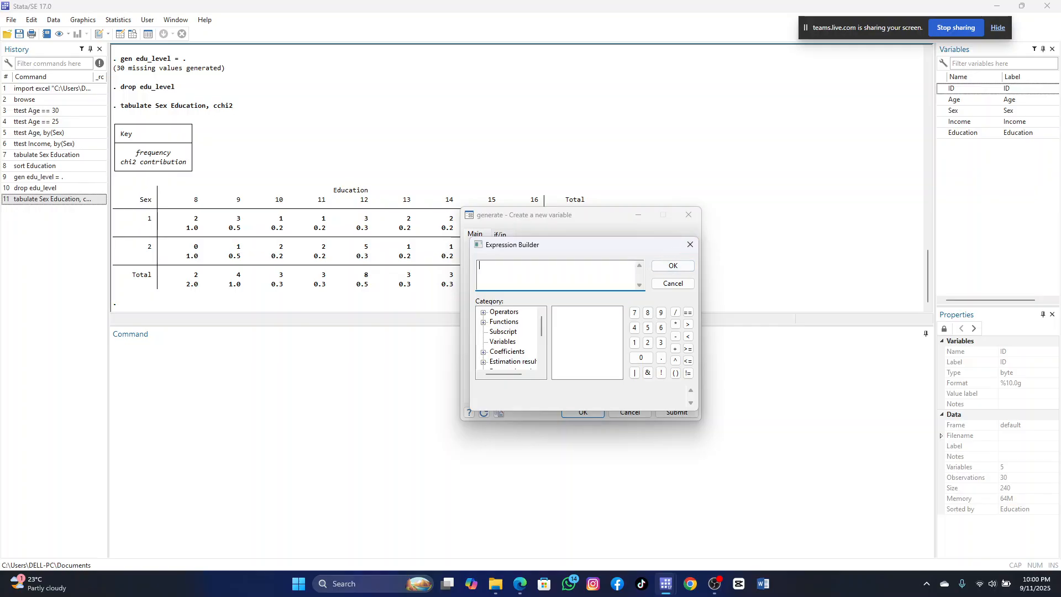
text(=.)
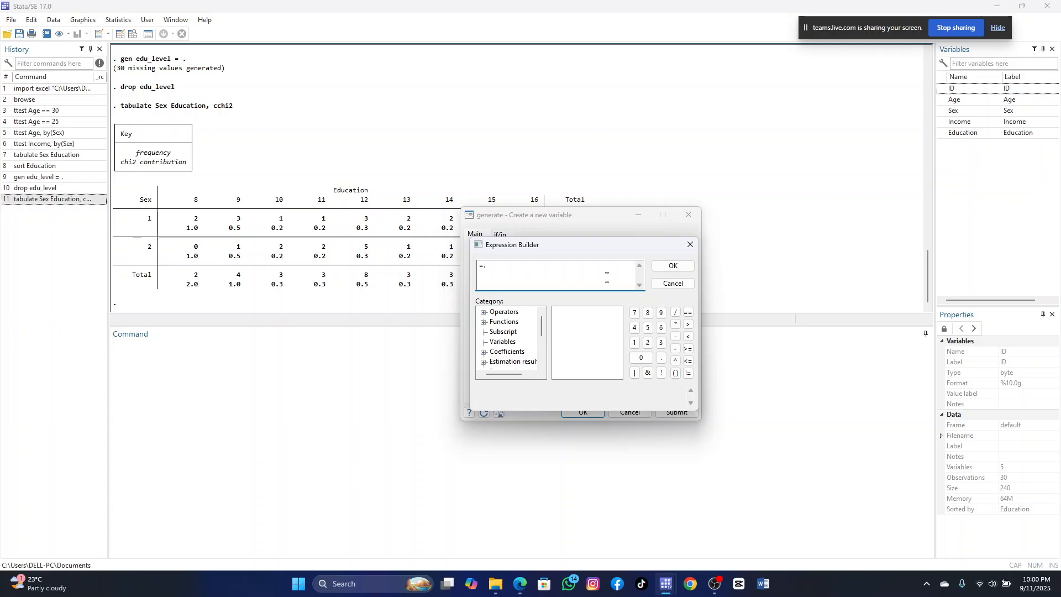
click(673, 265)
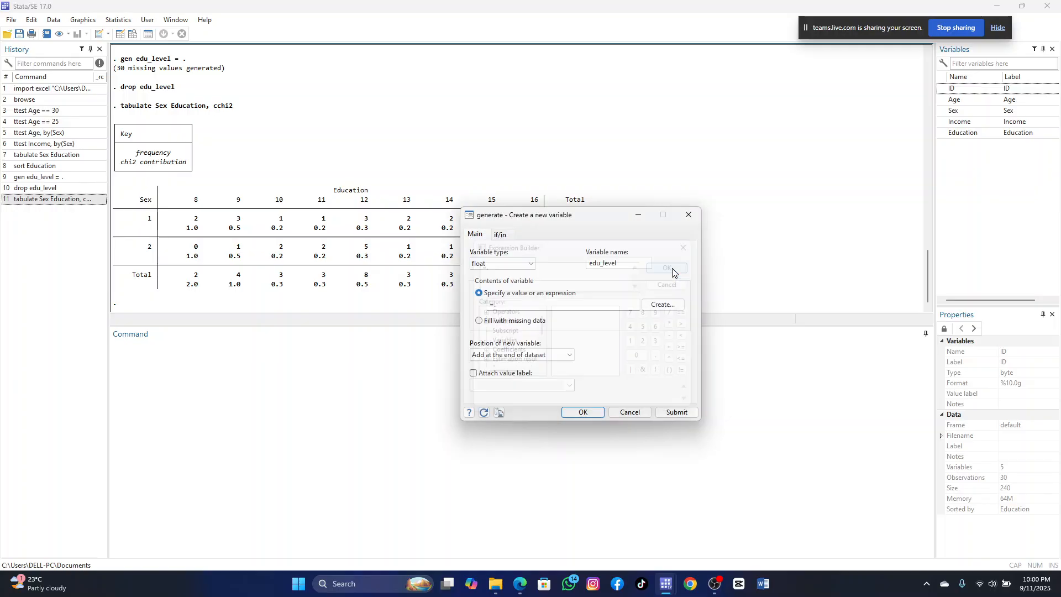
click(583, 413)
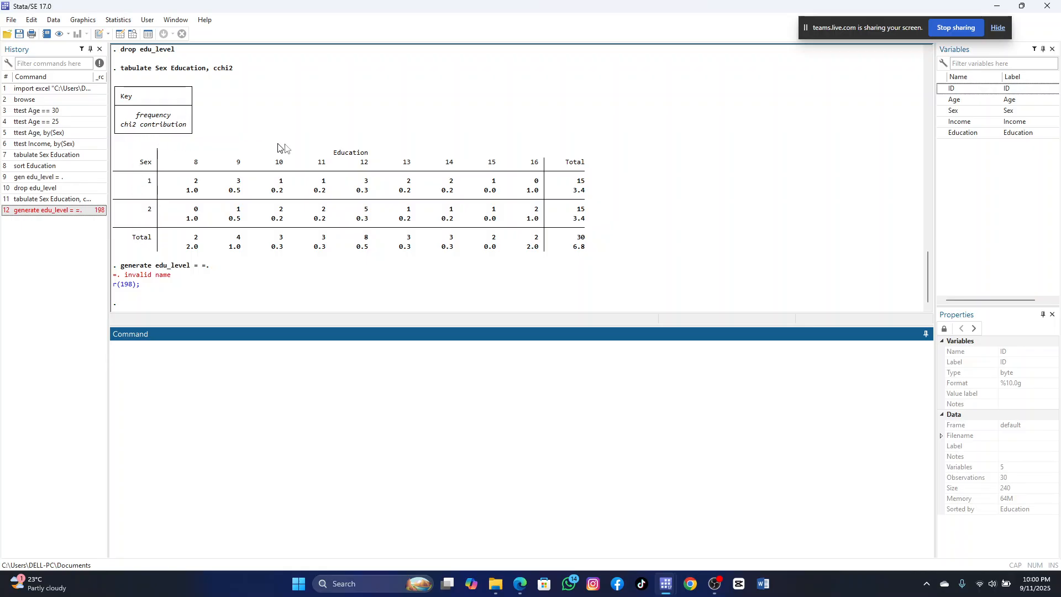
Create a two-way table of Sex by Education with Pearson's chi-squared removed from the cell contents.
scroll(714, 223, up, 2)
scroll(713, 223, down, 2)
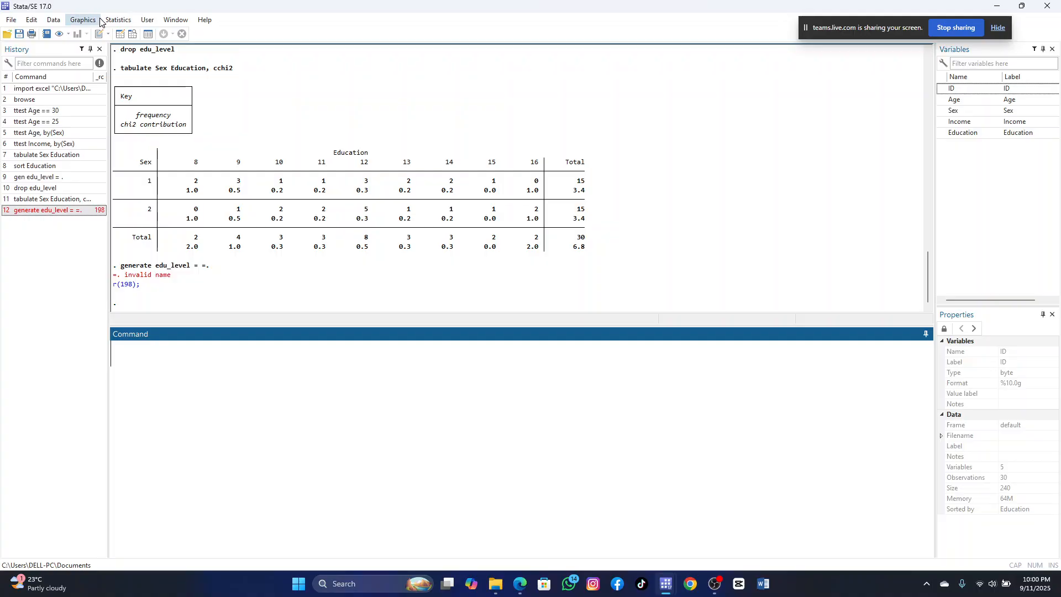
click(122, 22)
mouse_move(164, 35)
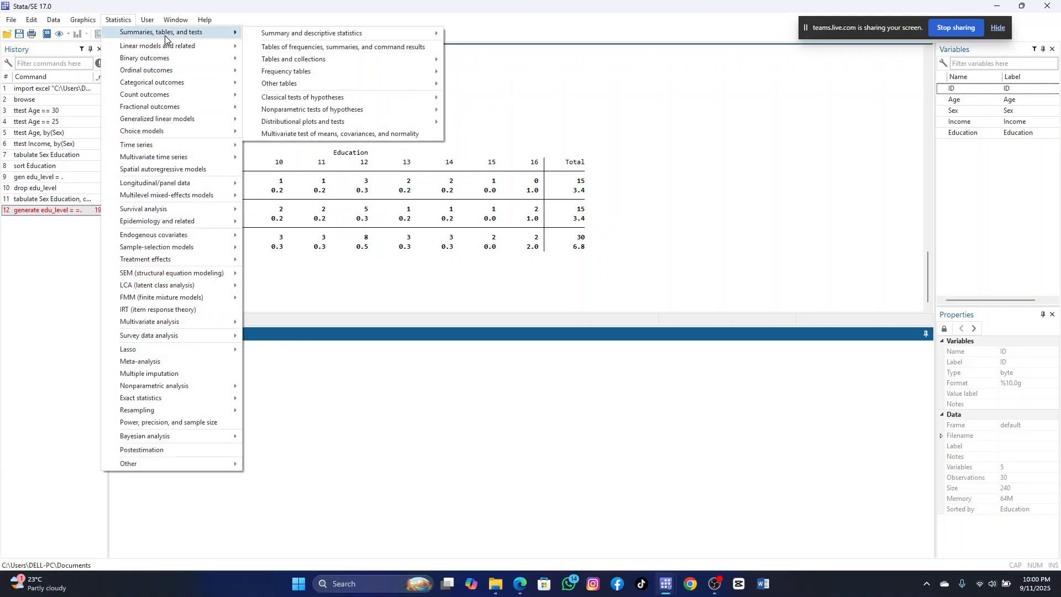
mouse_move(330, 36)
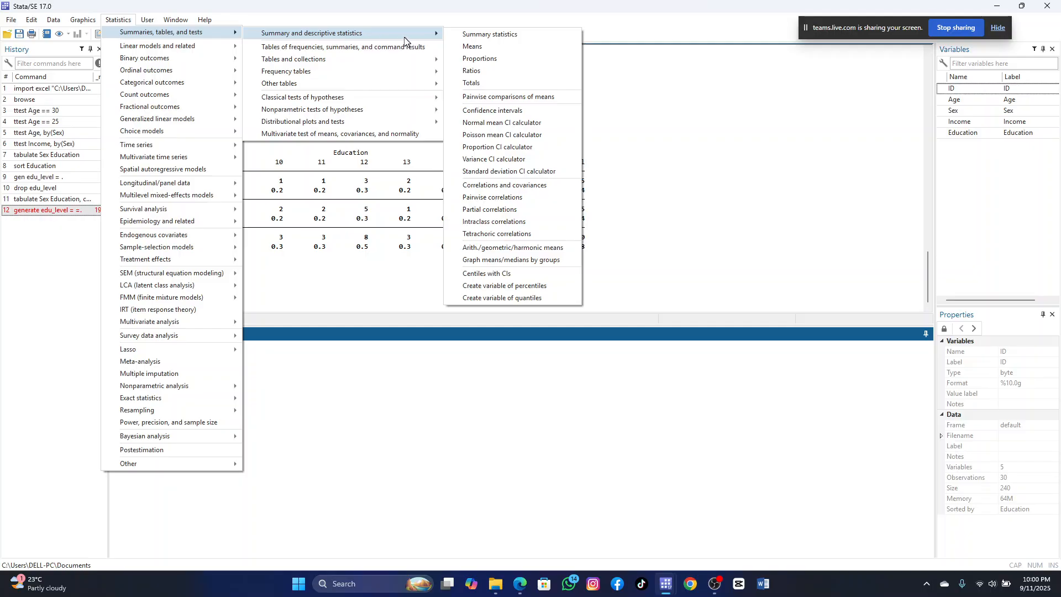
mouse_move(330, 72)
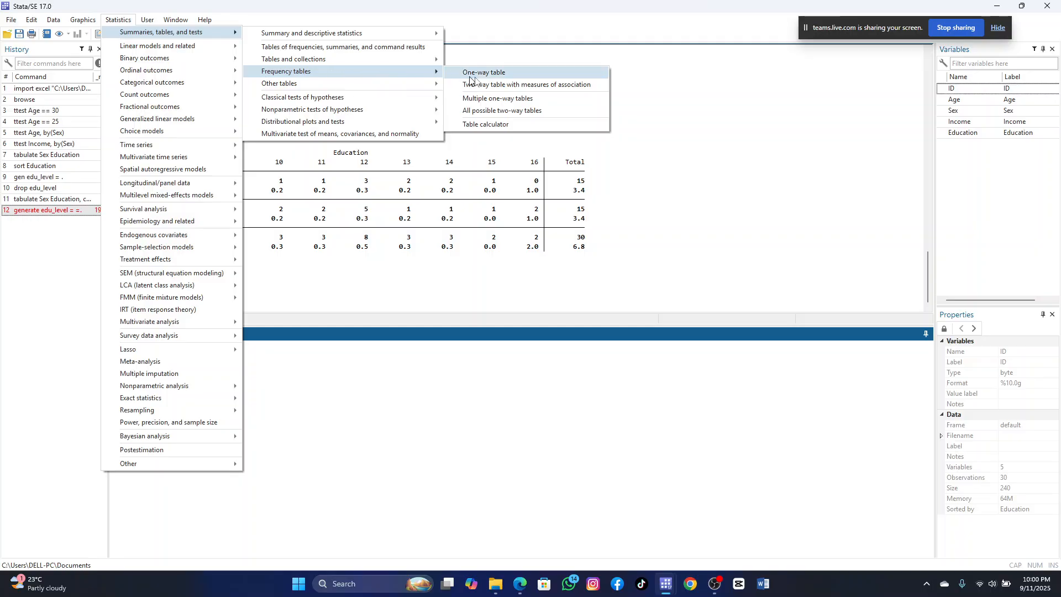
click(507, 85)
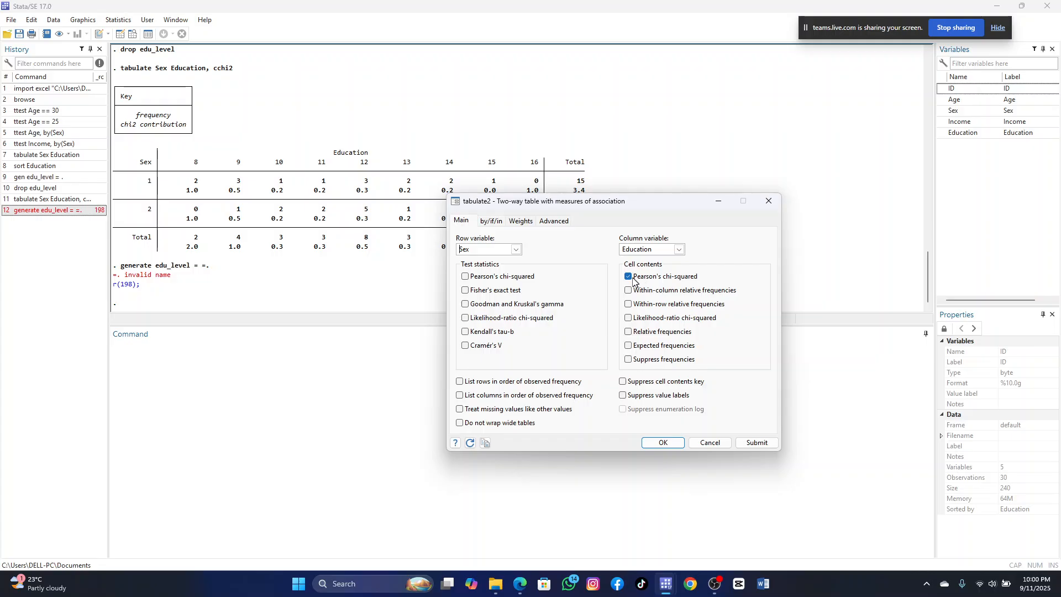
click(633, 280)
scroll(424, 119, up, 1)
scroll(424, 119, up, 2)
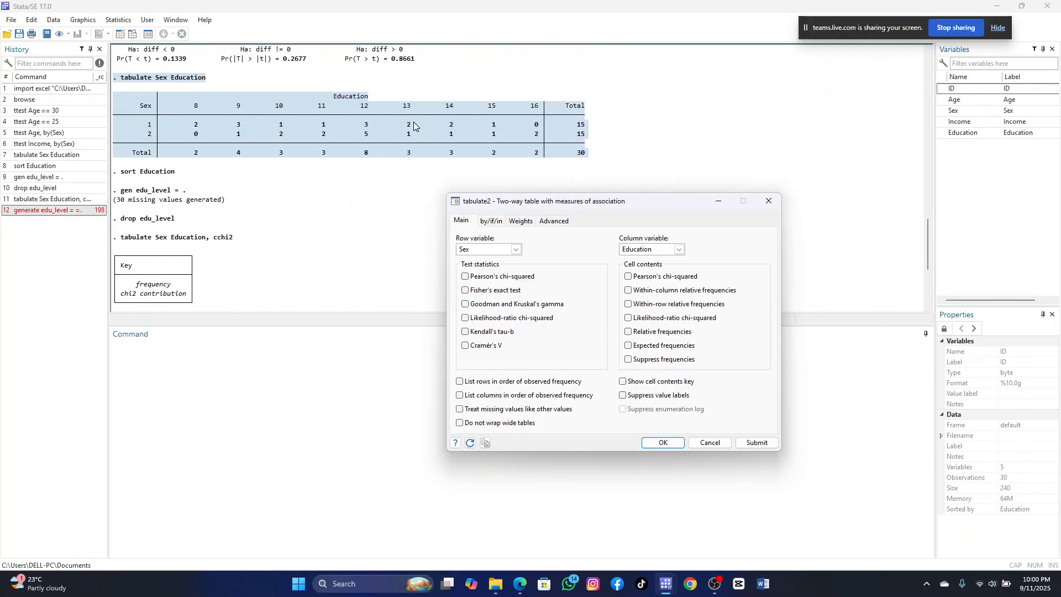
scroll(414, 123, down, 3)
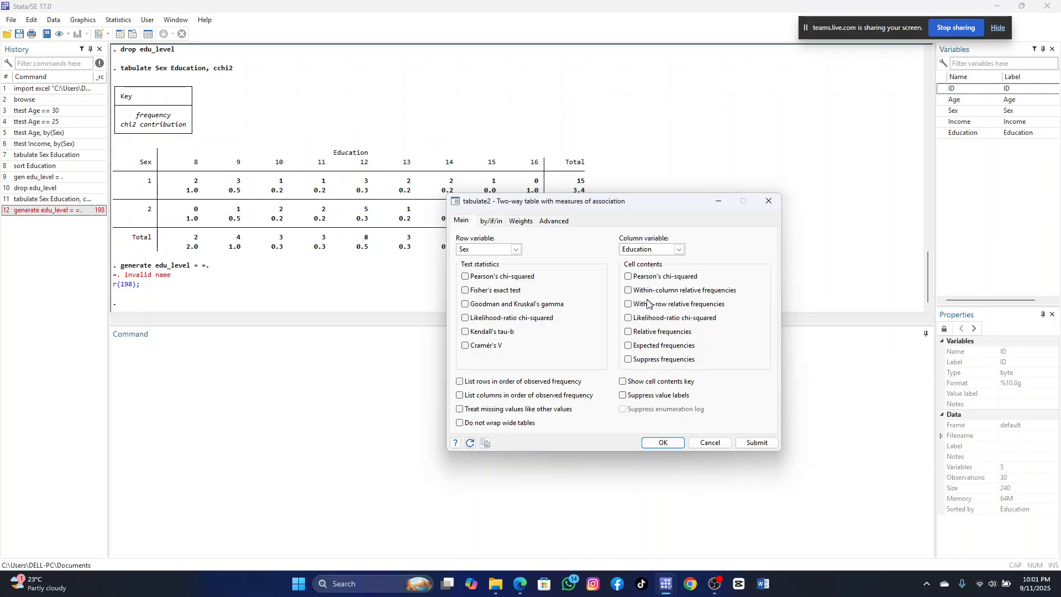
click(665, 443)
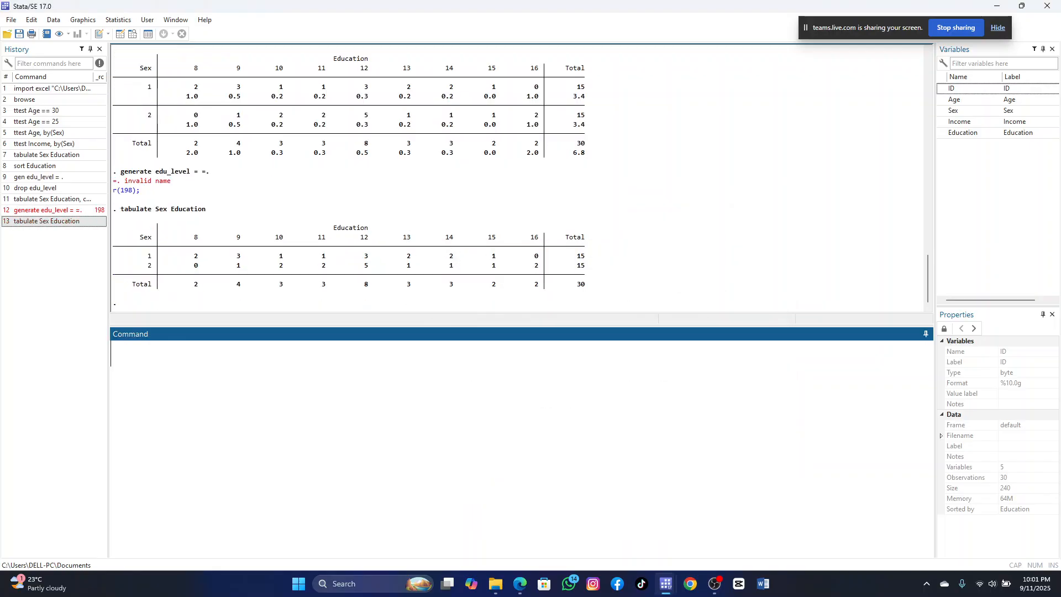
Highlight the latest Sex by Education table and recall its tabulate Sex Education command for review.
drag(601, 286, 128, 206)
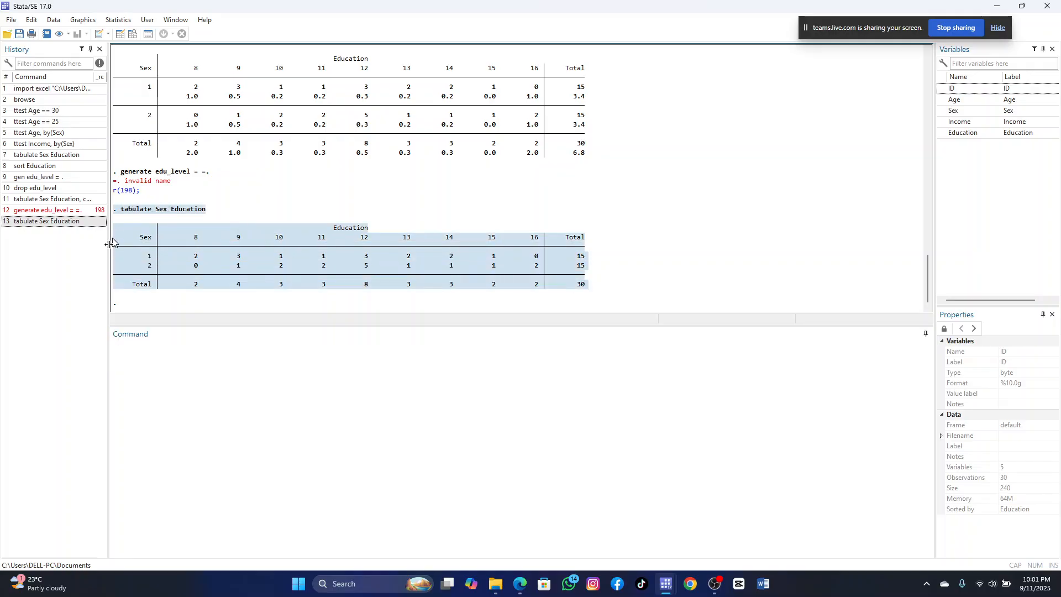
click(180, 359)
click(75, 222)
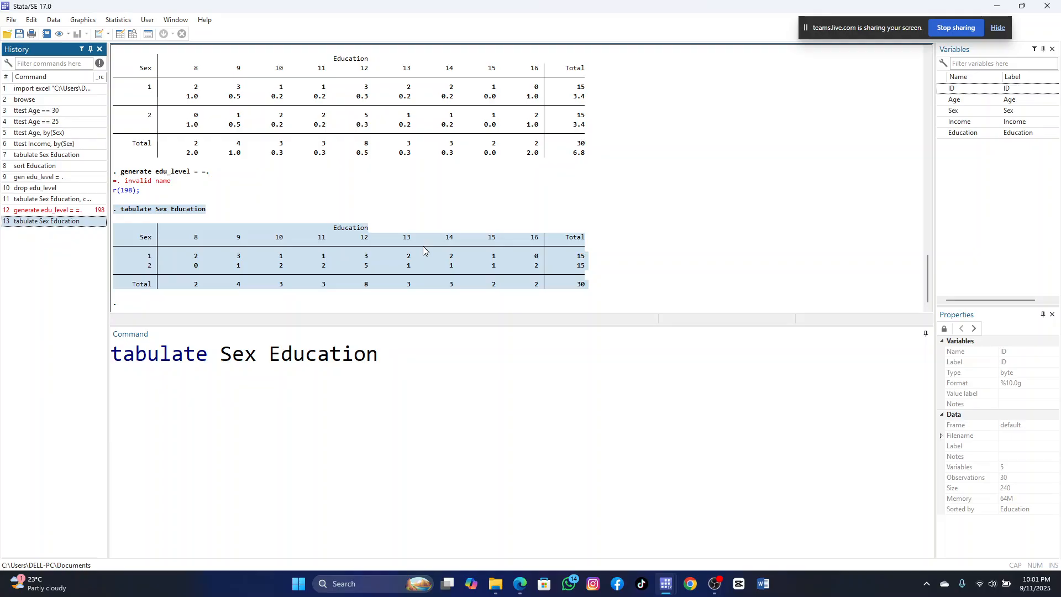
drag(384, 366, 110, 358)
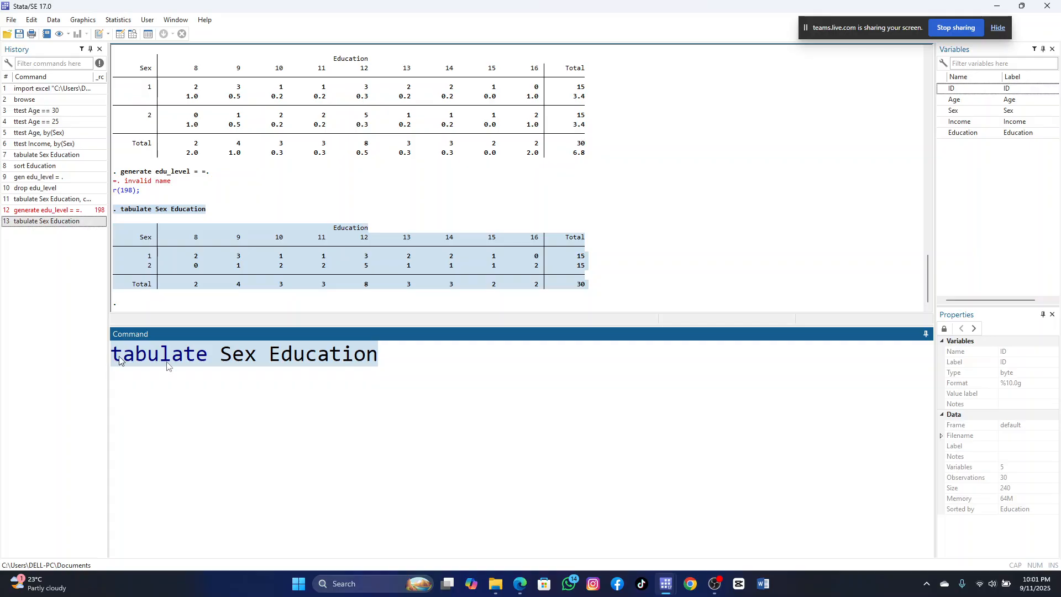
Create a float variable named edu_level at the end of the dataset with the expression ".".
click(56, 23)
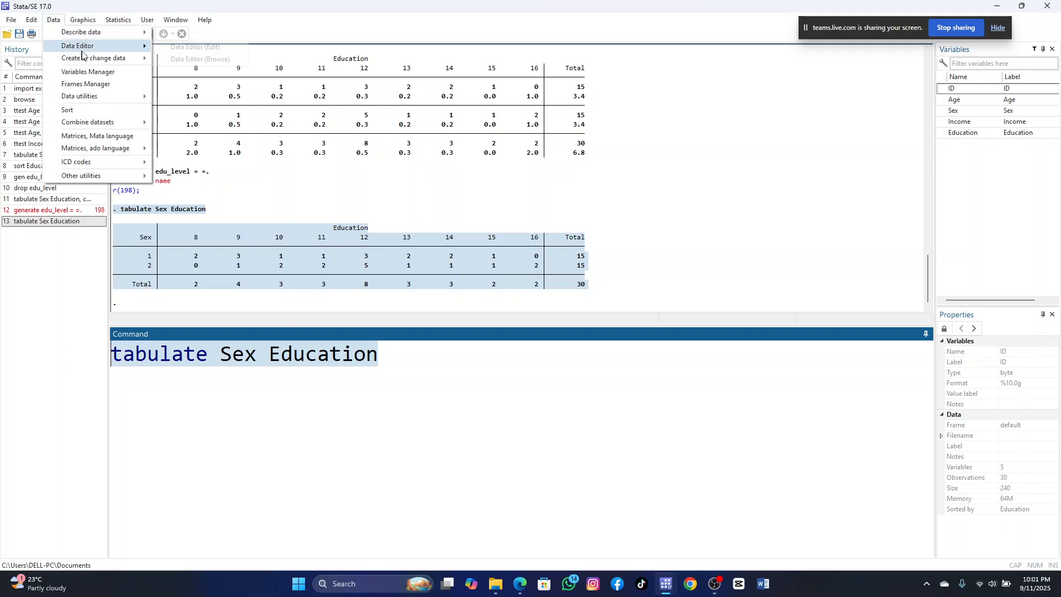
mouse_move(89, 63)
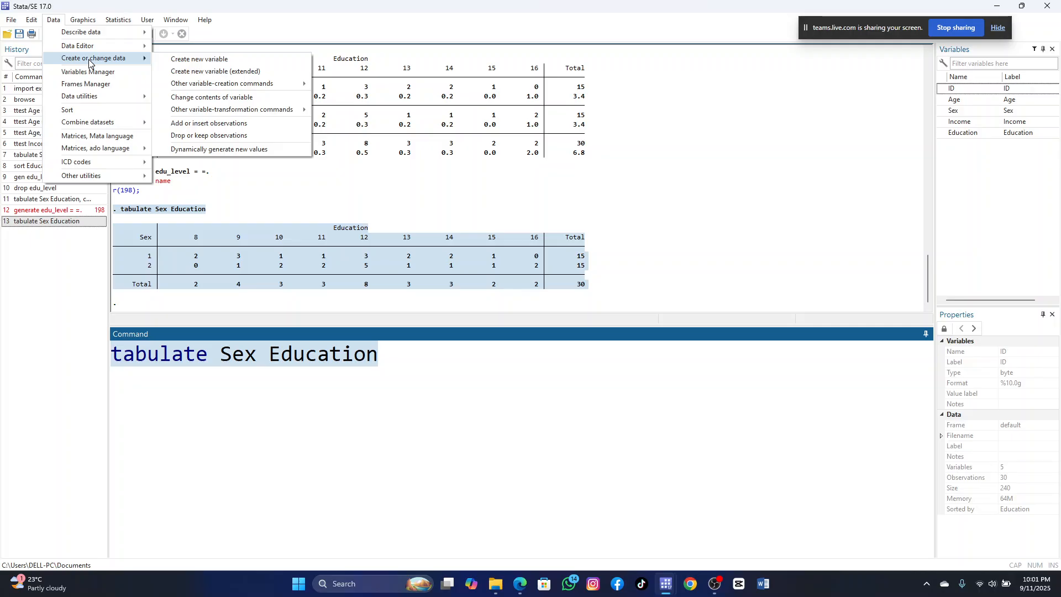
click(193, 59)
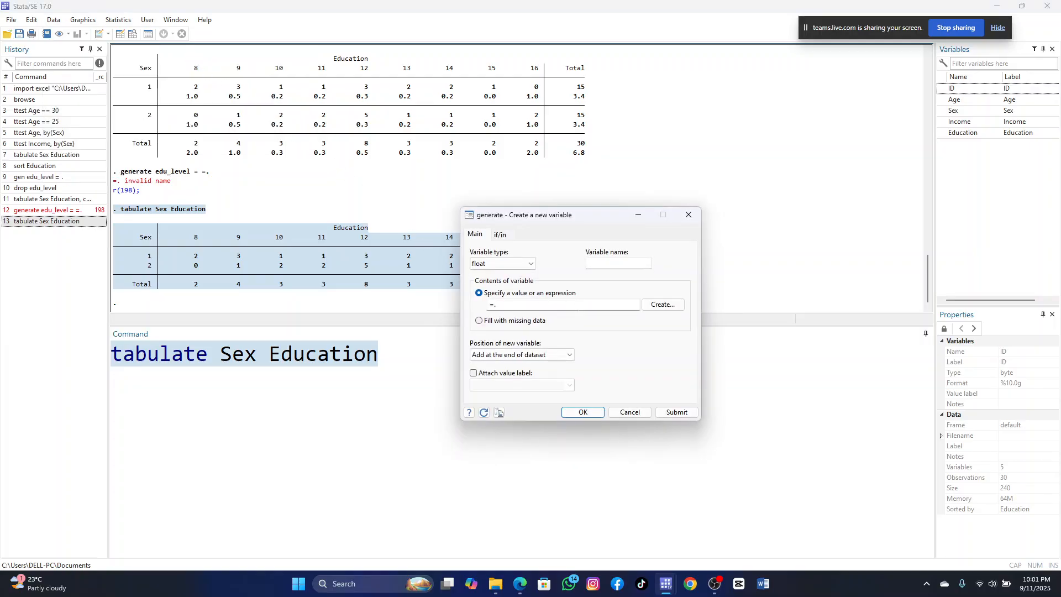
click(504, 305)
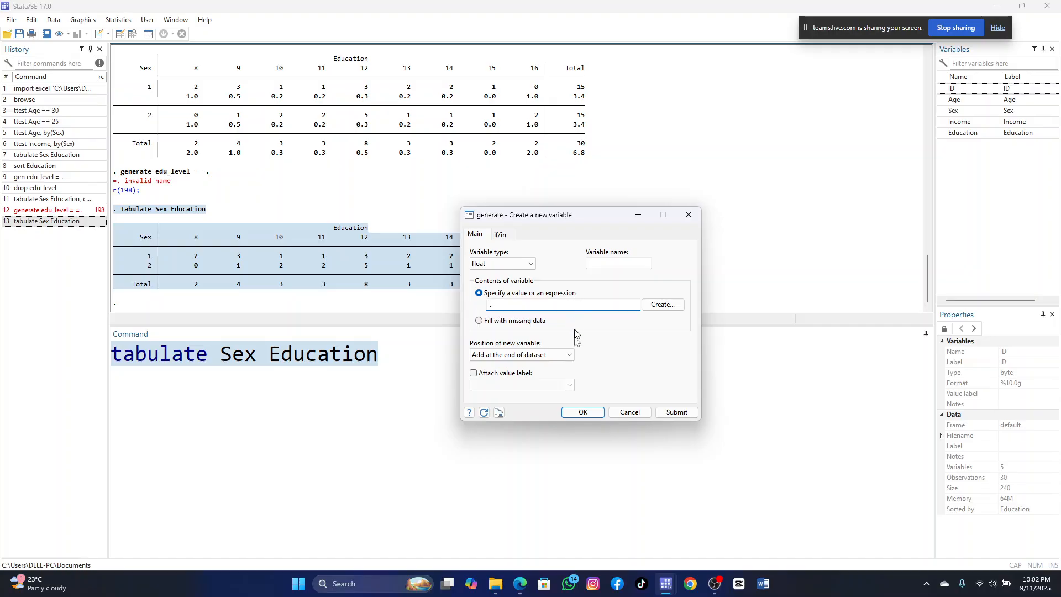
click(585, 413)
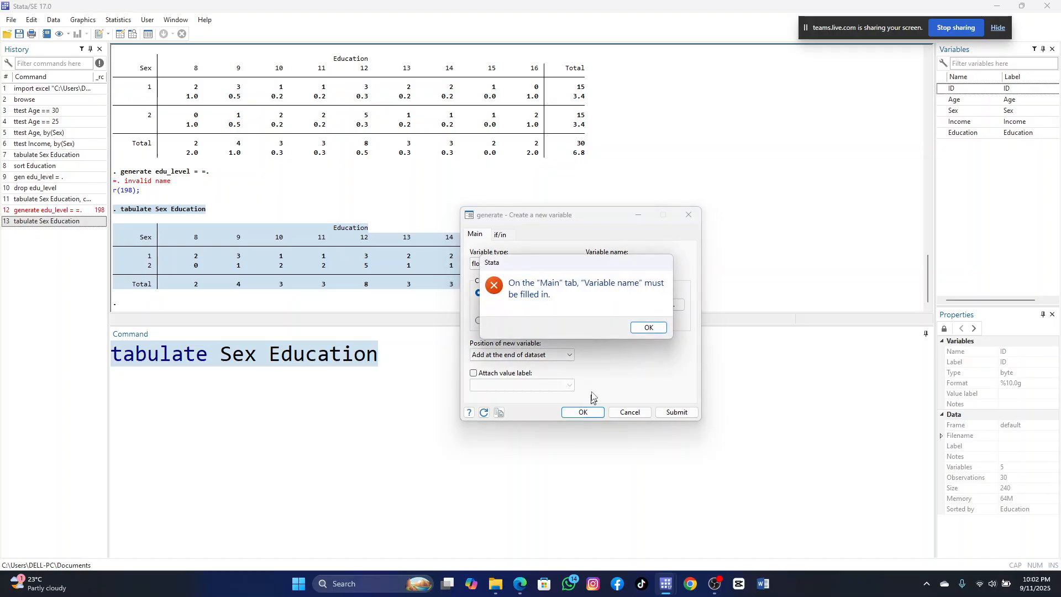
click(649, 328)
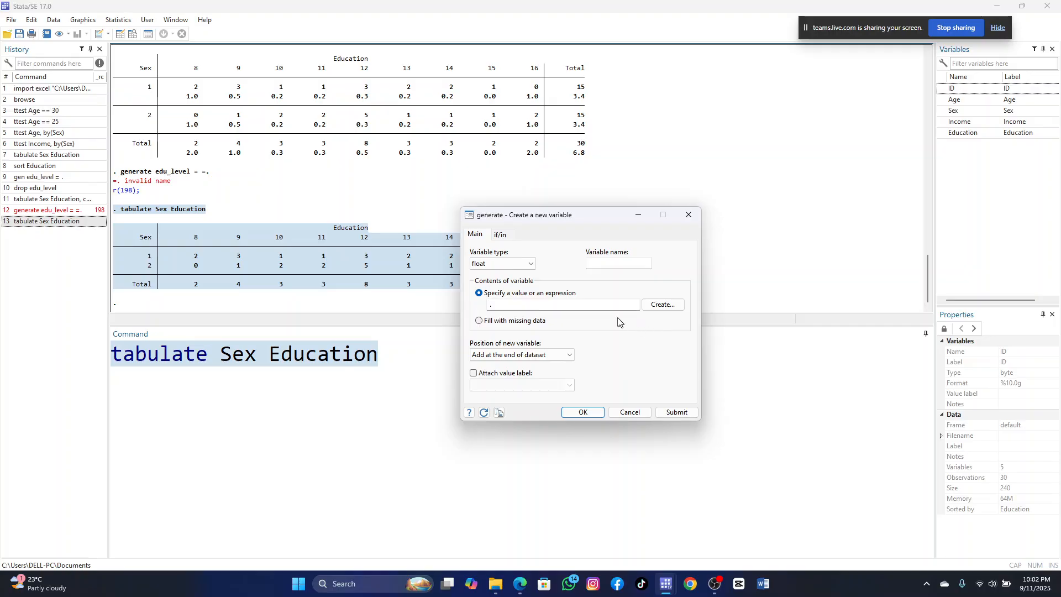
click(619, 264)
text(edu_)
text(level)
click(587, 414)
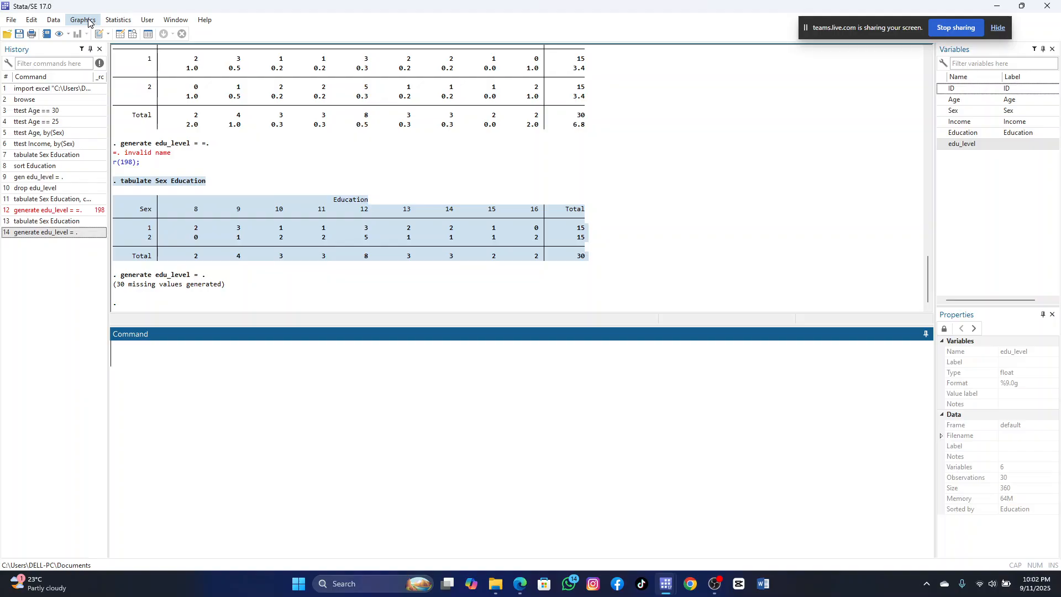
click(56, 22)
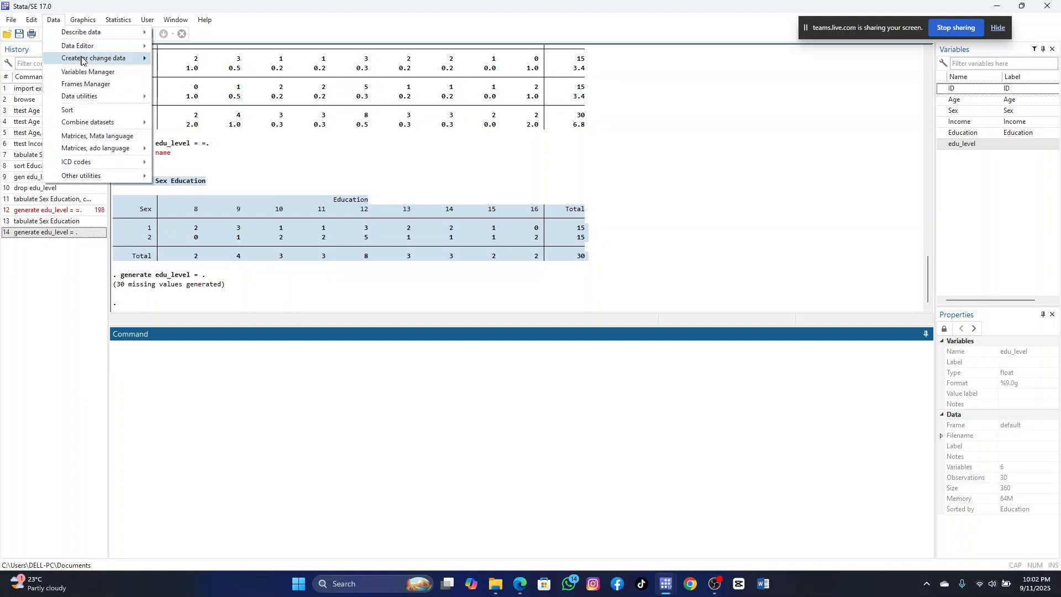
mouse_move(88, 59)
click(192, 60)
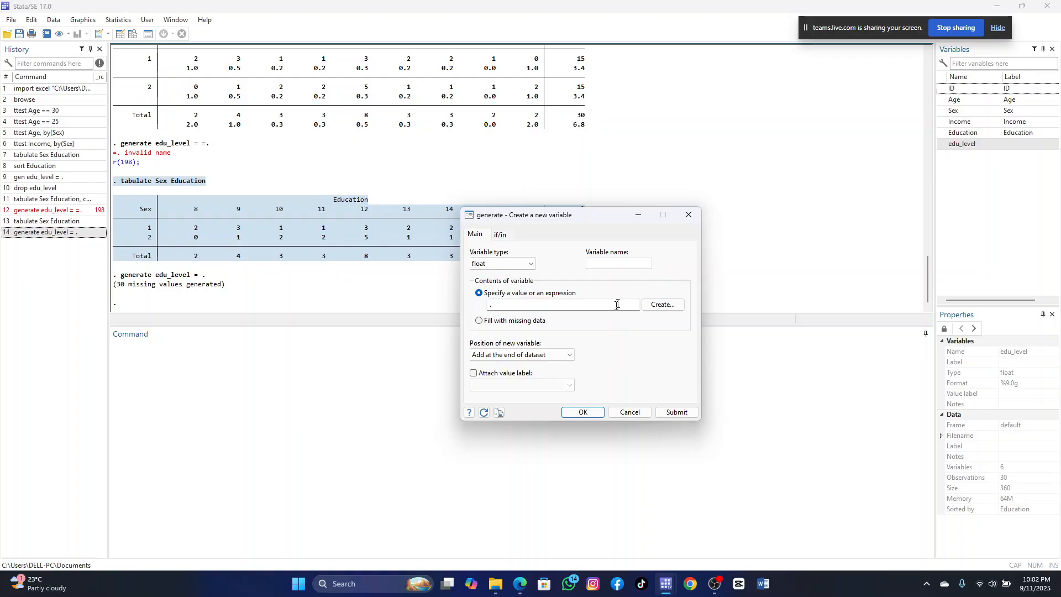
click(489, 305)
text(=)
key(Delete)
Recall the invalid generate command, correct it to generate edu_level =. and clear it without running.
click(79, 213)
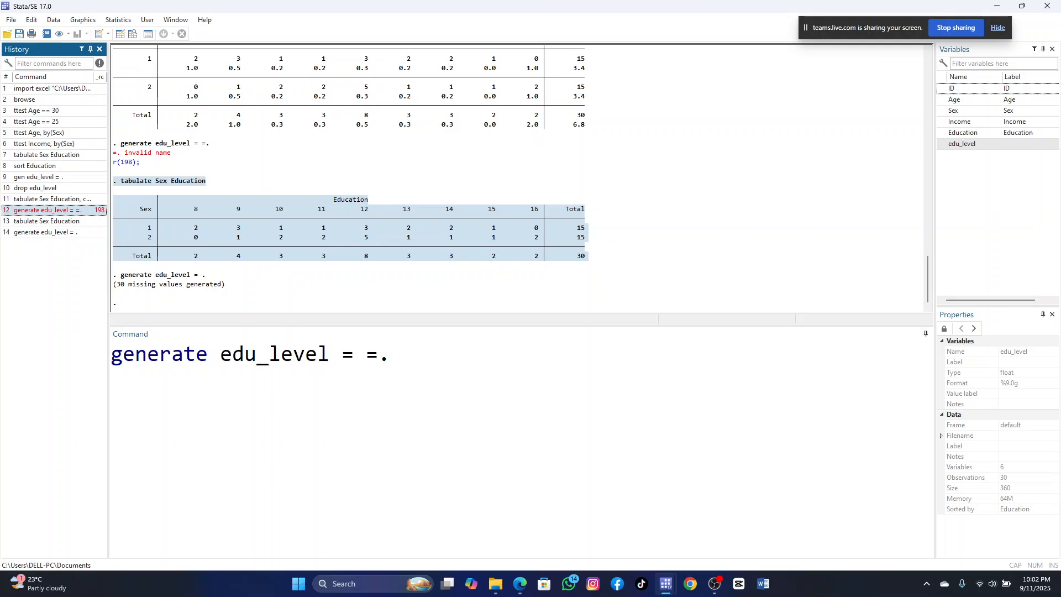
click(379, 354)
key(BackSpace)
key(BackSpace)
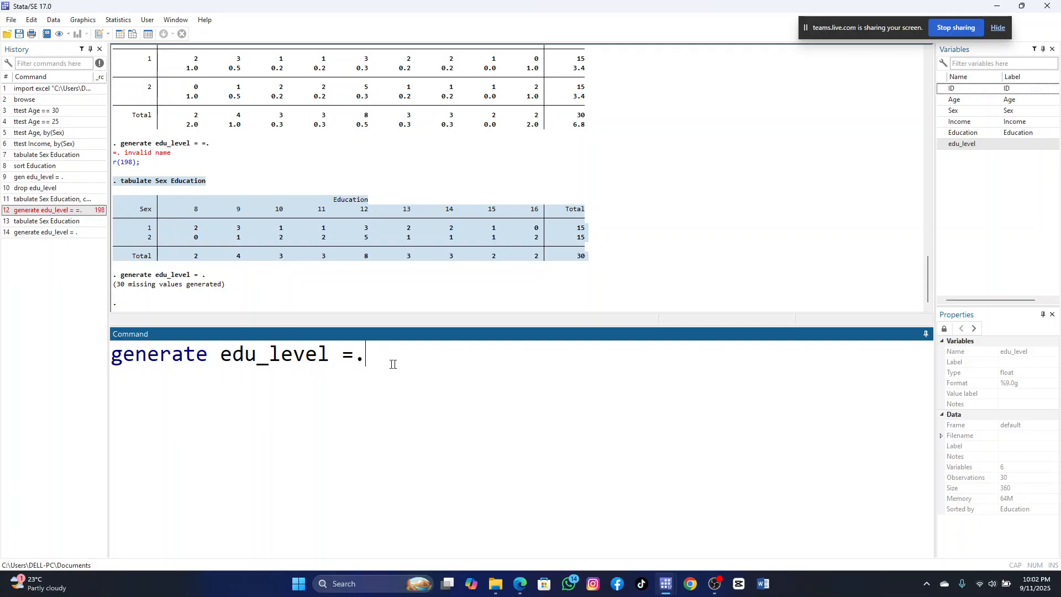
drag(389, 361, 101, 364)
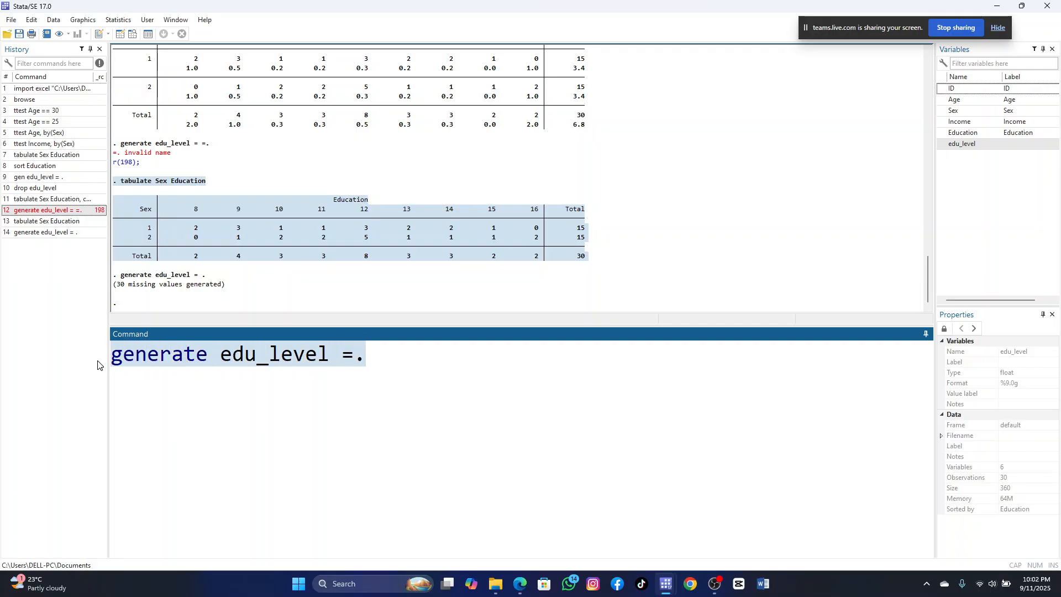
key(BackSpace)
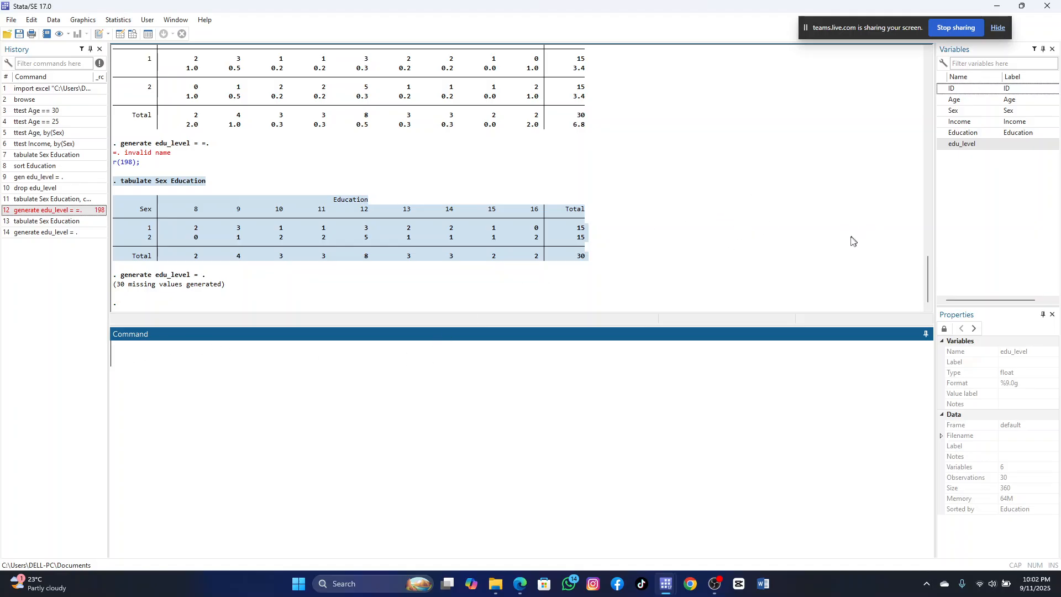
Stop sharing the screen in the Teams meeting.
click(951, 29)
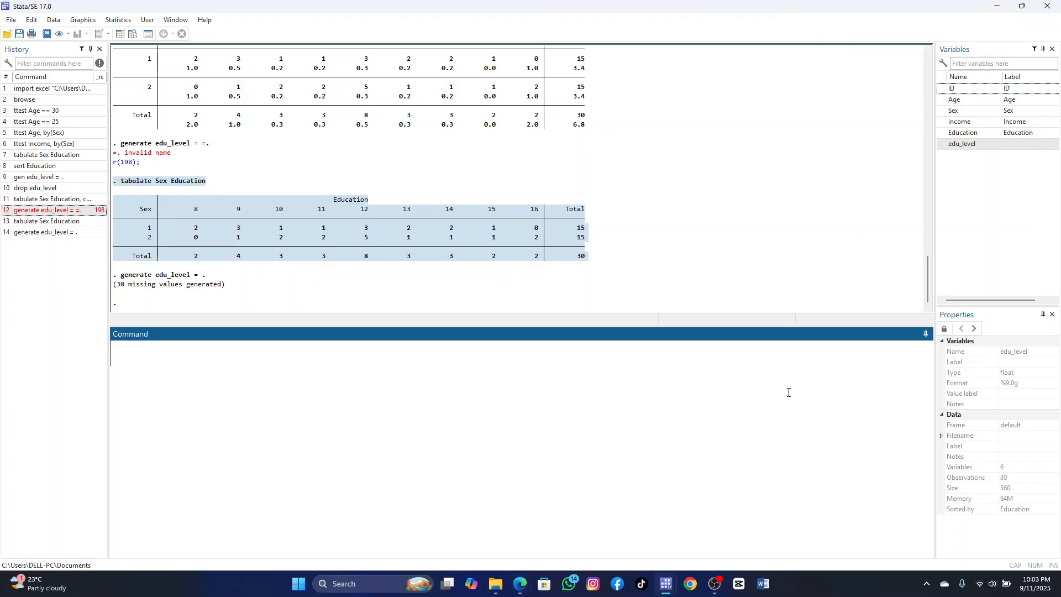